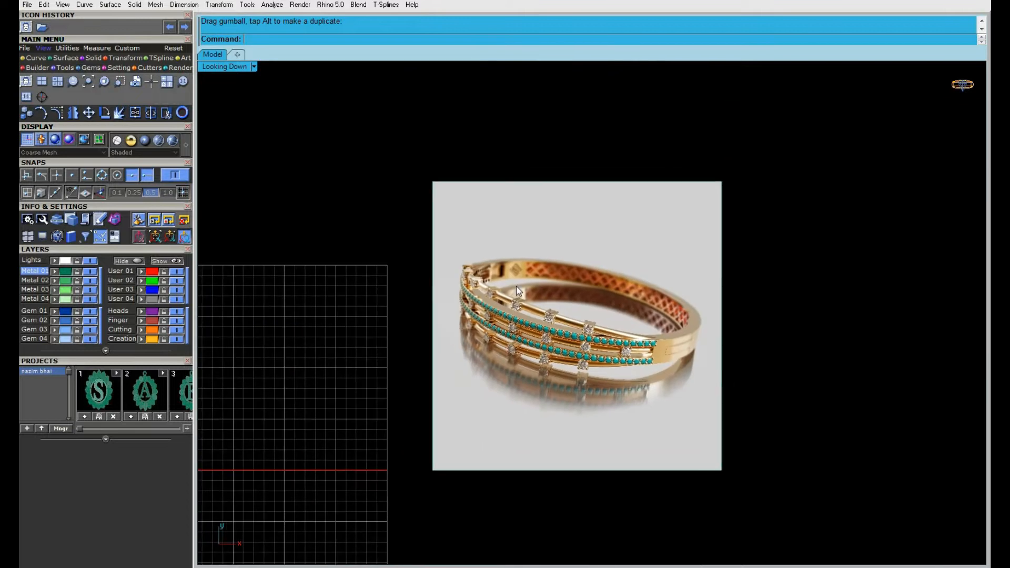
Zoom and pan the Looking Down view in on the bangle reference photo to study its details
{"action": "scroll", "coordinate": [516, 286], "scroll_direction": "up", "scroll_amount": 4}
{"action": "right_click_drag", "start_coordinate": [581, 316], "coordinate": [503, 250]}
{"action": "scroll", "coordinate": [503, 253], "scroll_direction": "up", "scroll_amount": 2}
{"action": "scroll", "coordinate": [503, 247], "scroll_direction": "up", "scroll_amount": 3}
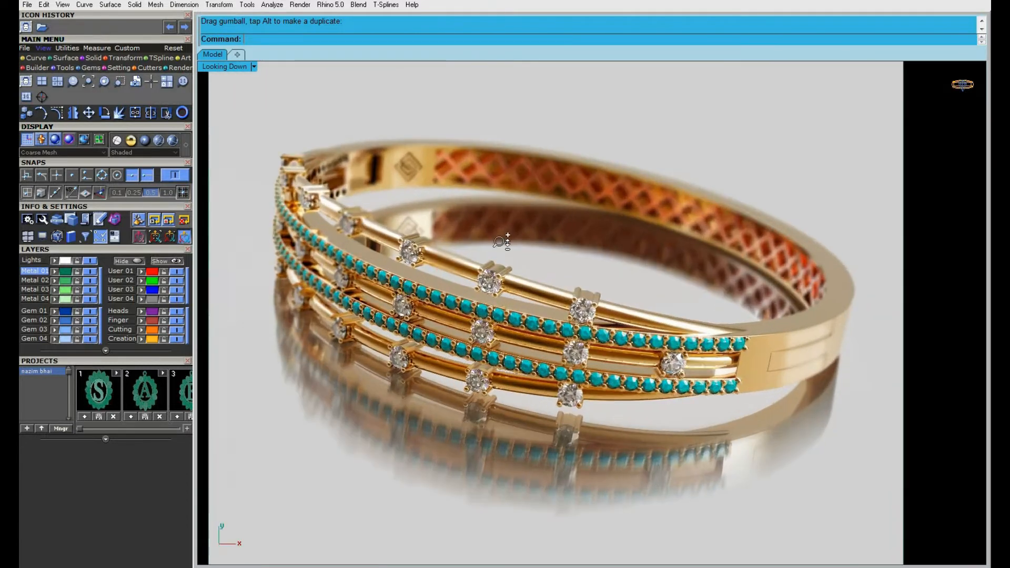
{"action": "mouse_move", "coordinate": [505, 237]}
{"action": "right_mouse_down", "text": "ctrl"}
{"action": "mouse_move", "coordinate": [504, 223]}
{"action": "mouse_move", "coordinate": [502, 240]}
{"action": "right_mouse_up", "text": "ctrl"}
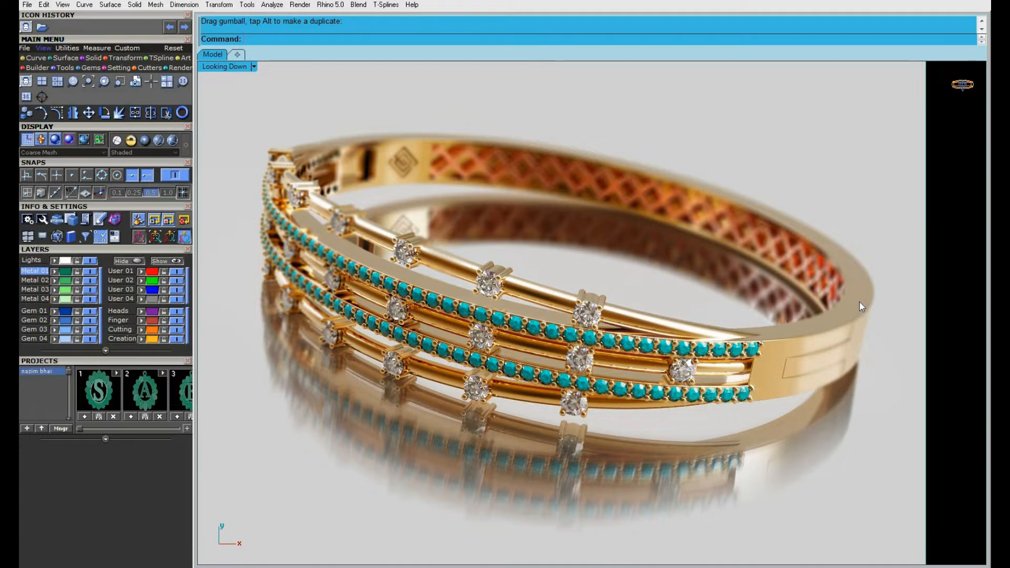
Zoom back out to the grid and restore the four-viewport layout
{"action": "right_click_drag", "start_coordinate": [663, 254], "coordinate": [669, 316], "text": "ctrl"}
{"action": "scroll", "coordinate": [568, 321], "scroll_direction": "down", "scroll_amount": 1}
{"action": "right_click_drag", "start_coordinate": [440, 262], "coordinate": [635, 192]}
{"action": "double_click", "coordinate": [226, 68]}
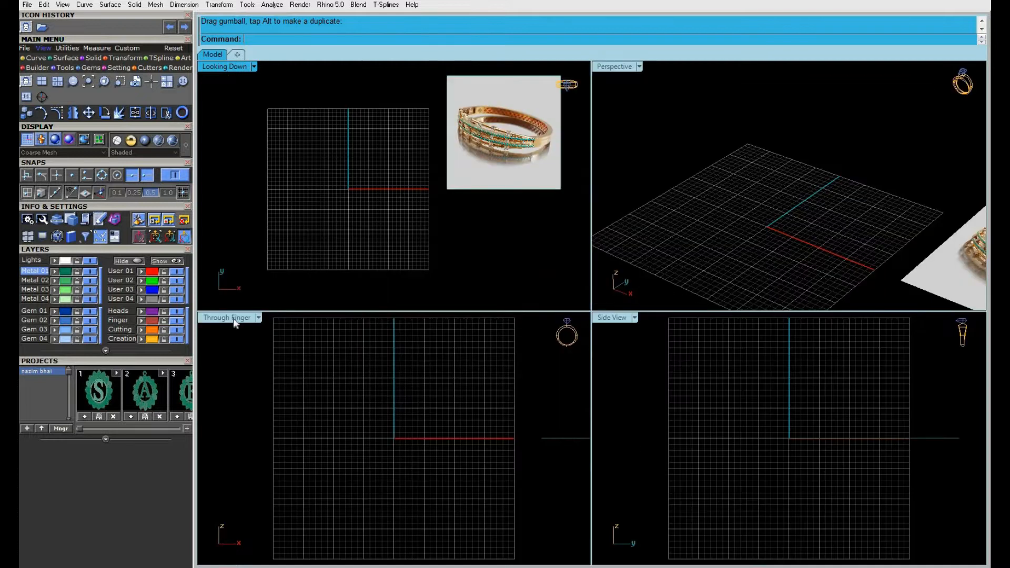
In the maximized Through Finger view, draw a circle centred at 0,0,0 with diameter 61
{"action": "double_click", "coordinate": [232, 318]}
{"action": "scroll", "coordinate": [542, 215], "scroll_direction": "up", "scroll_amount": 2}
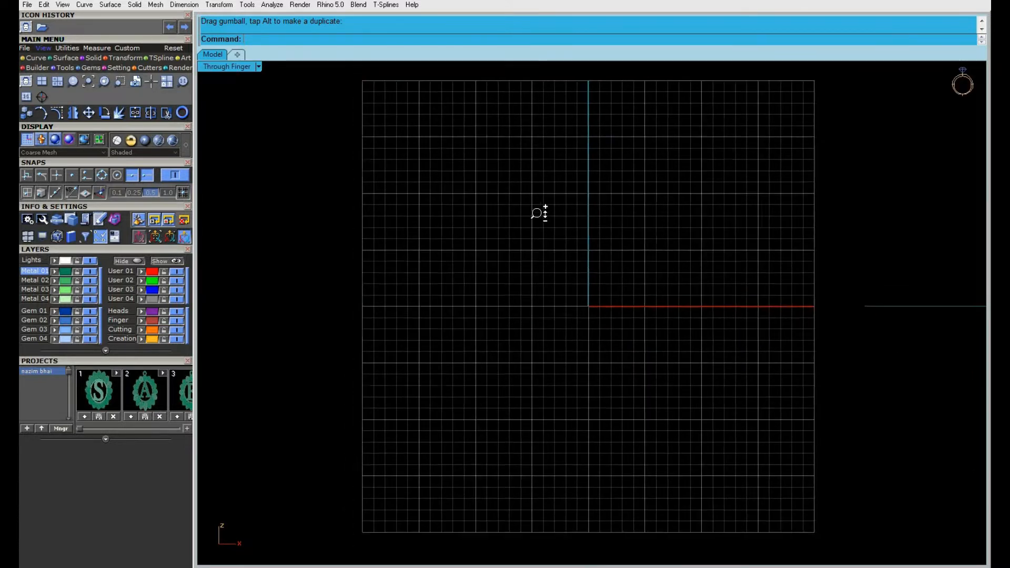
{"action": "left_click", "coordinate": [36, 57]}
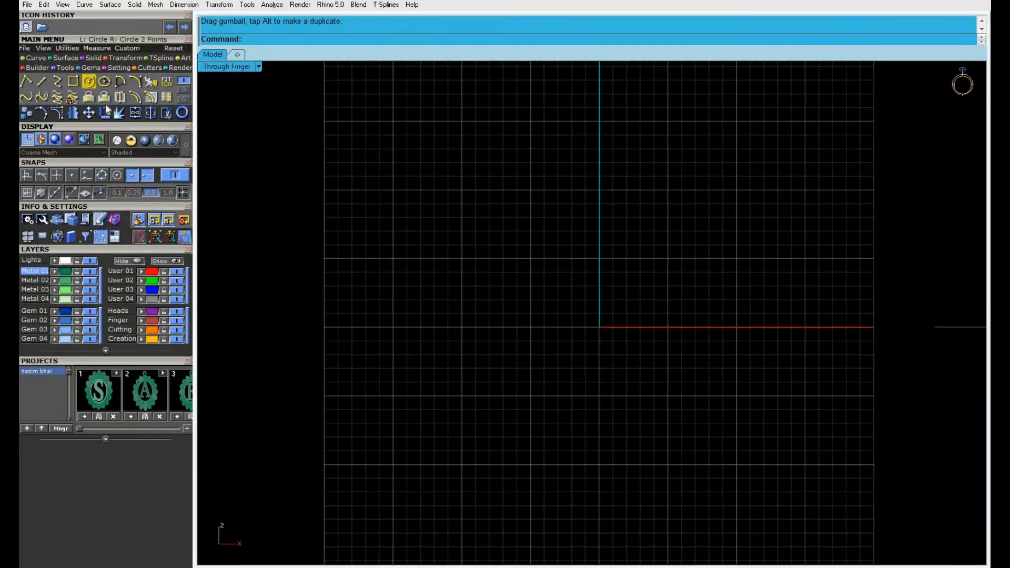
{"action": "left_click", "coordinate": [89, 81]}
{"action": "type", "text": "0,0,0"}
{"action": "key", "text": "Return"}
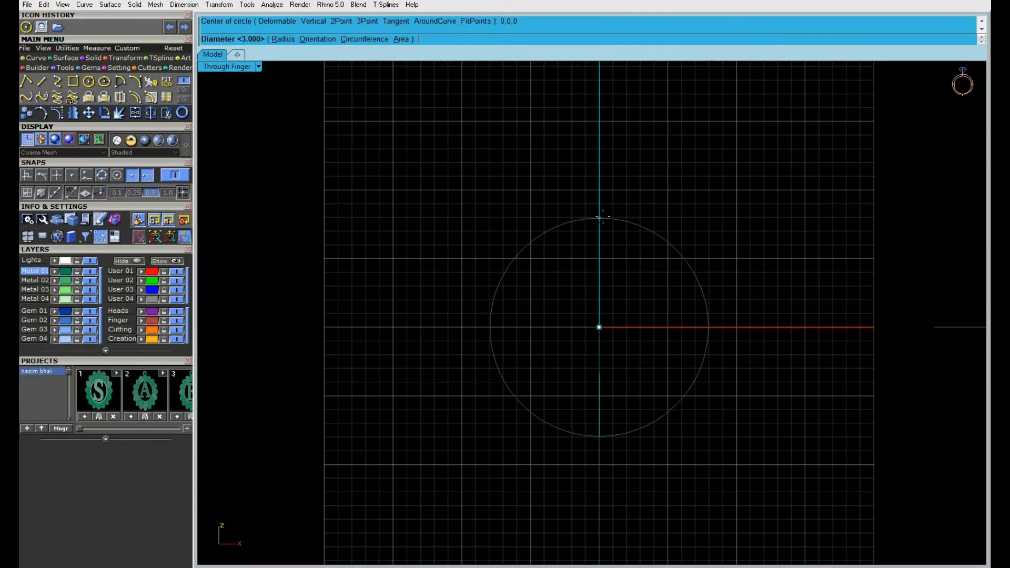
{"action": "type", "text": "61"}
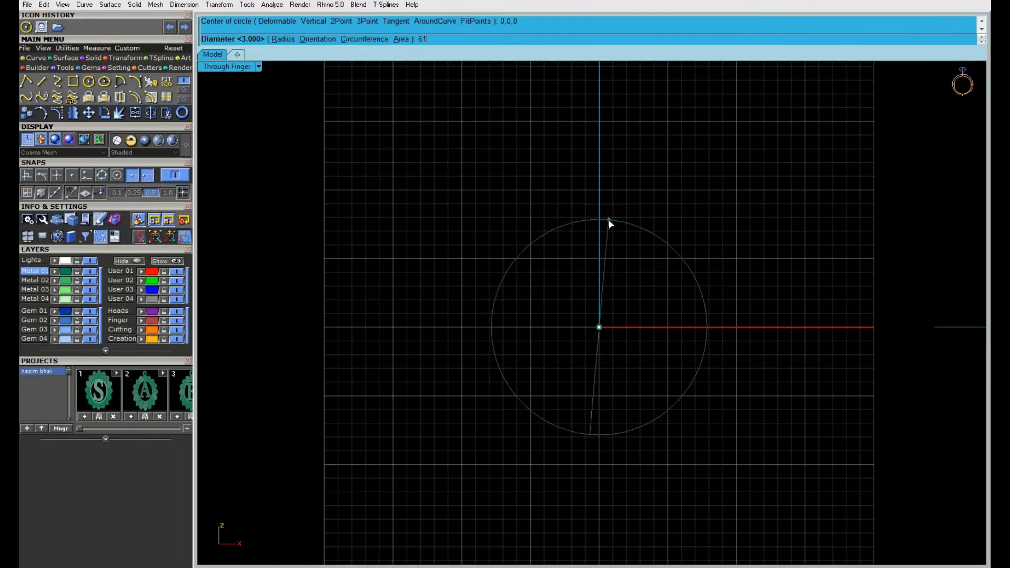
{"action": "key", "text": "Return"}
{"action": "key", "text": "Return"}
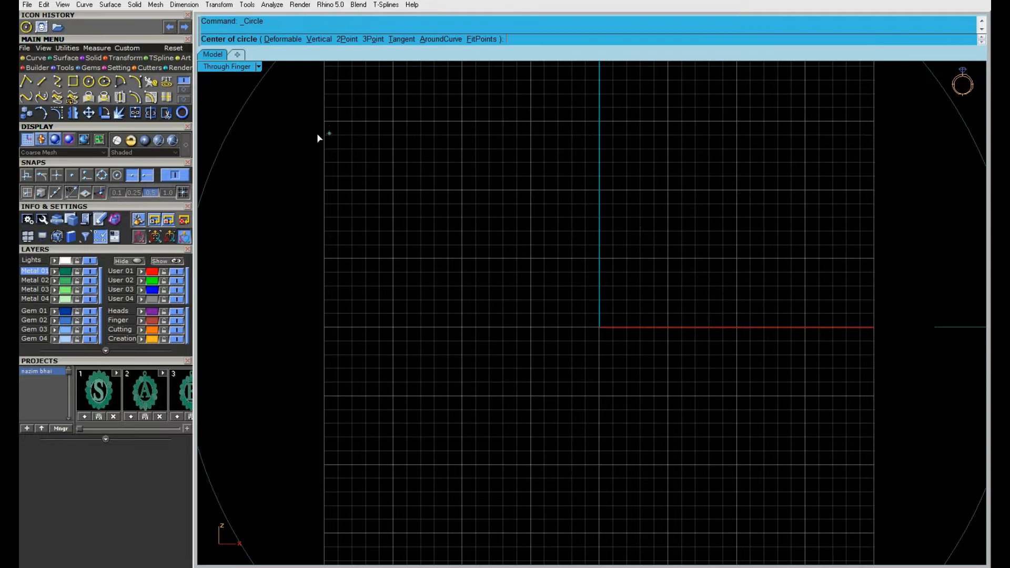
{"action": "key", "text": "Escape"}
Move the reference image surface on the right further right to clear the circle
{"action": "left_click", "coordinate": [256, 88]}
{"action": "scroll", "coordinate": [448, 156], "scroll_direction": "down", "scroll_amount": 5}
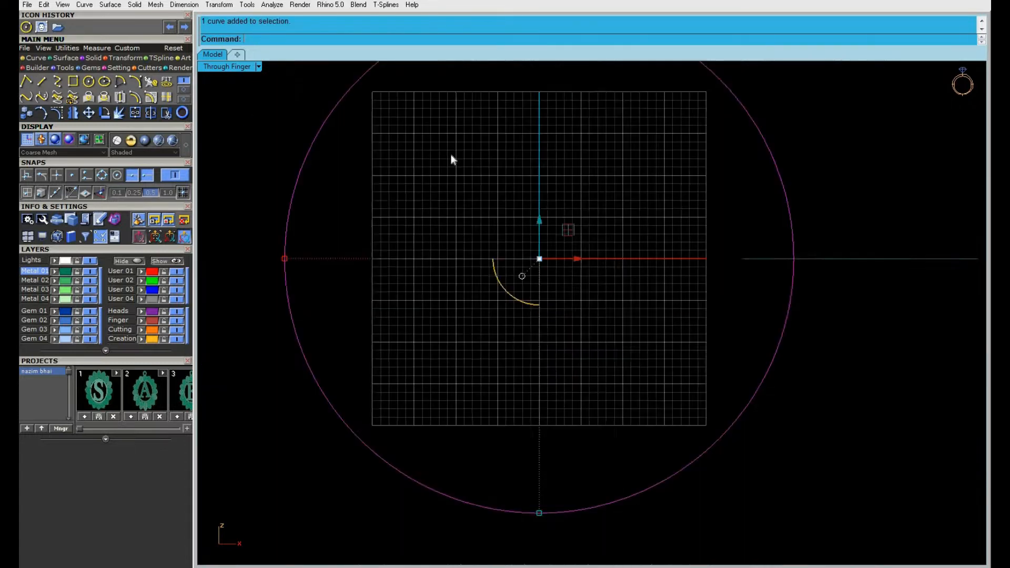
{"action": "key", "text": "Escape"}
{"action": "left_click", "coordinate": [363, 110]}
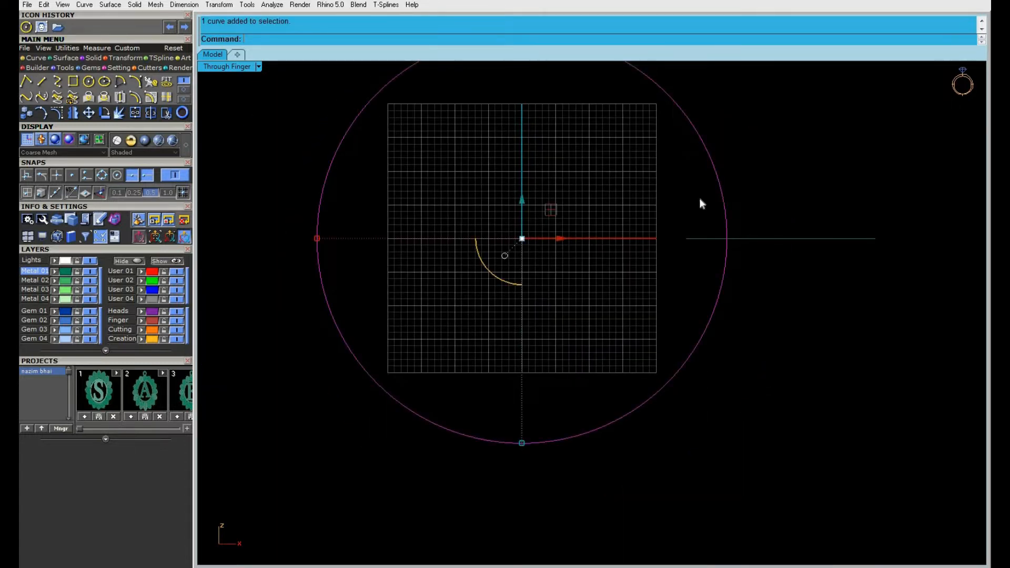
{"action": "right_click_drag", "start_coordinate": [609, 173], "coordinate": [579, 210]}
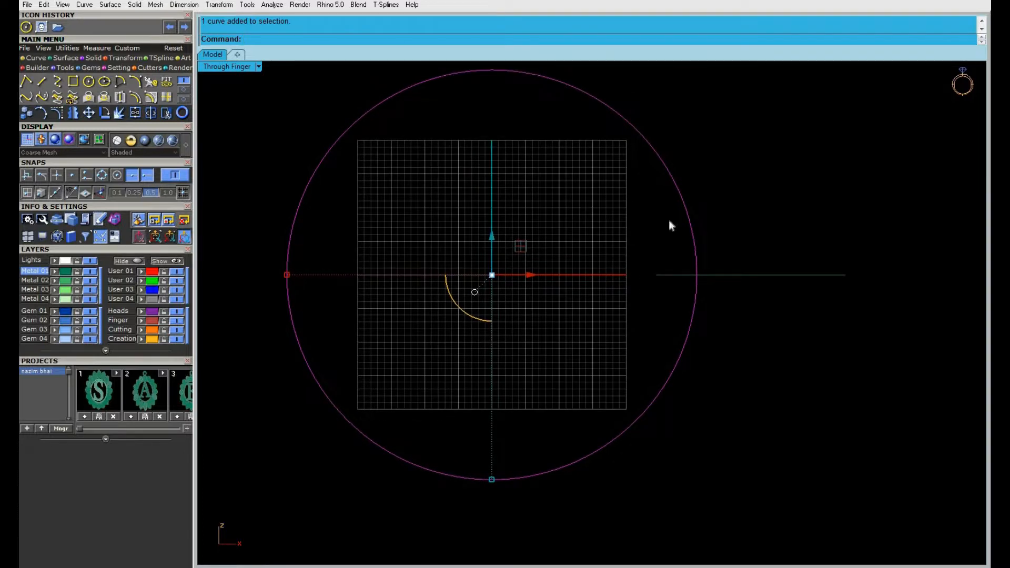
{"action": "left_click", "coordinate": [784, 275]}
{"action": "left_click_drag", "start_coordinate": [787, 274], "coordinate": [857, 295]}
{"action": "left_click", "coordinate": [829, 375]}
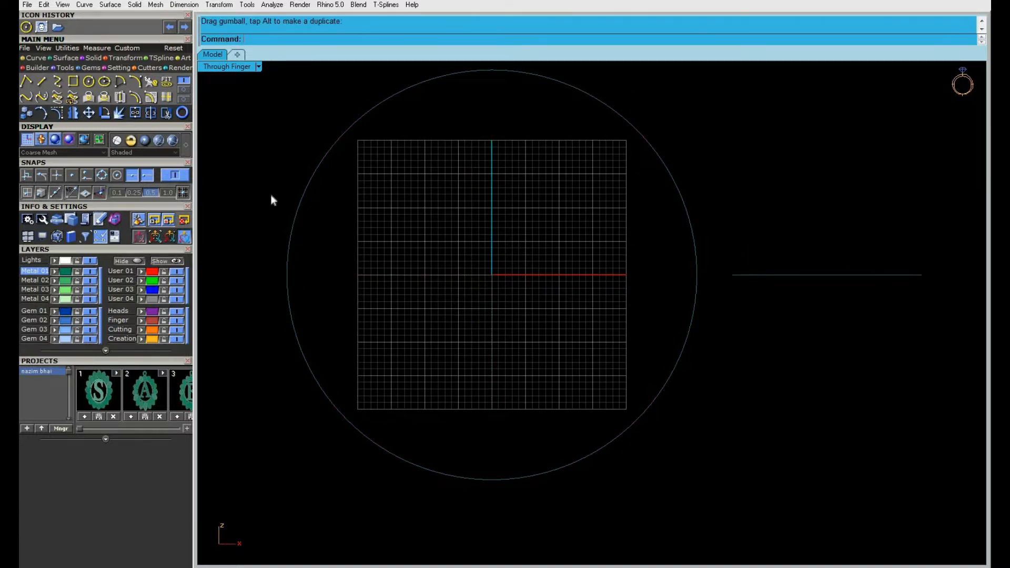
Draw a horizontal BothSides line through the origin 0,0,0 in the Through Finger view
{"action": "double_click", "coordinate": [226, 67]}
{"action": "right_click_drag", "start_coordinate": [514, 185], "coordinate": [509, 177]}
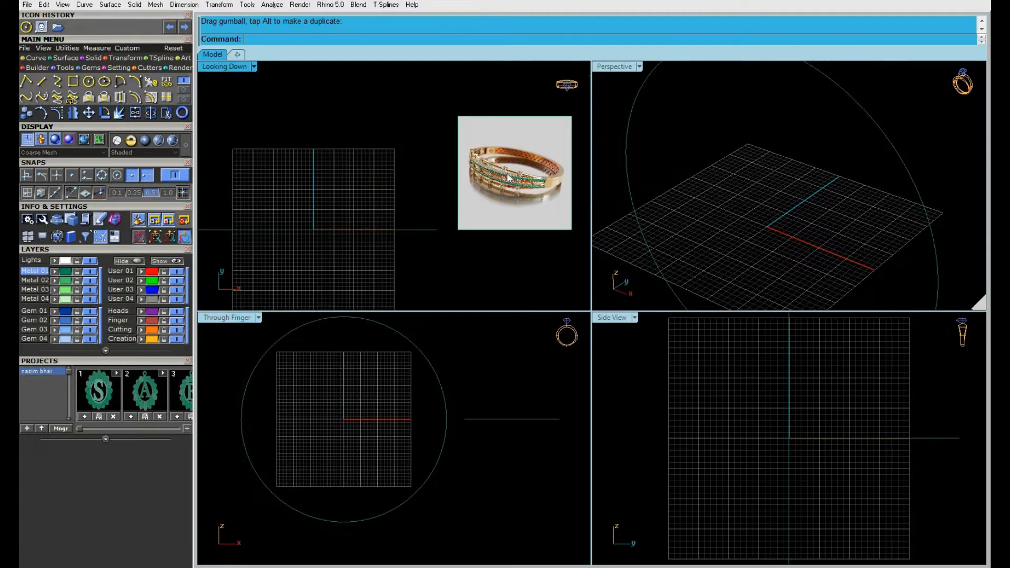
{"action": "right_click_drag", "start_coordinate": [281, 190], "coordinate": [278, 211]}
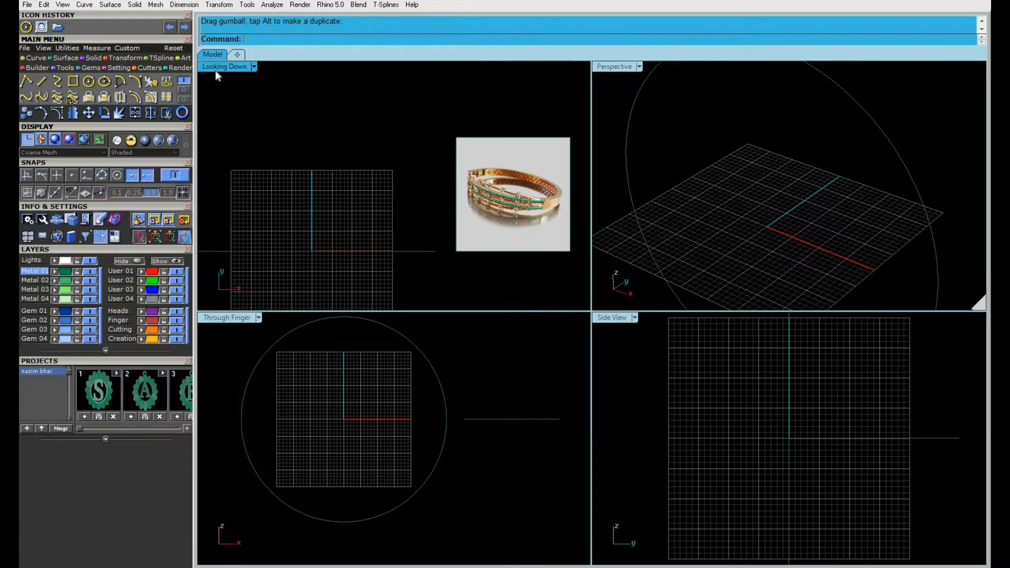
{"action": "double_click", "coordinate": [216, 70]}
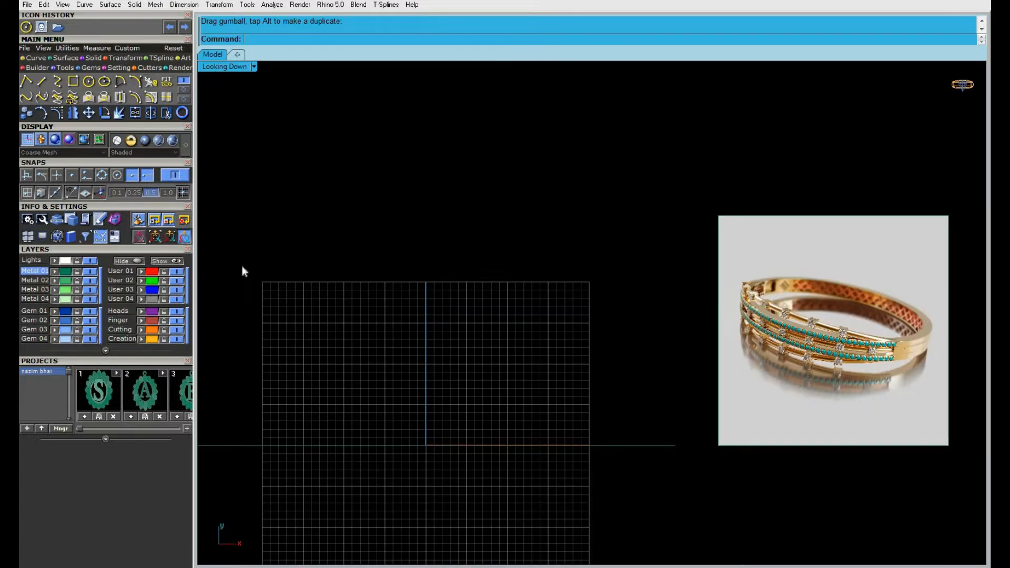
{"action": "double_click", "coordinate": [226, 67]}
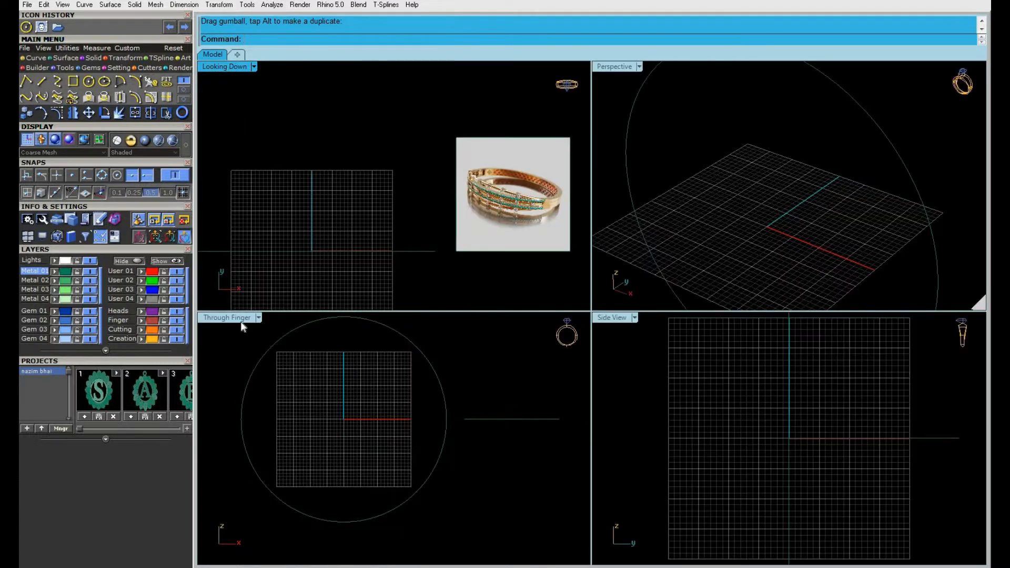
{"action": "double_click", "coordinate": [241, 319]}
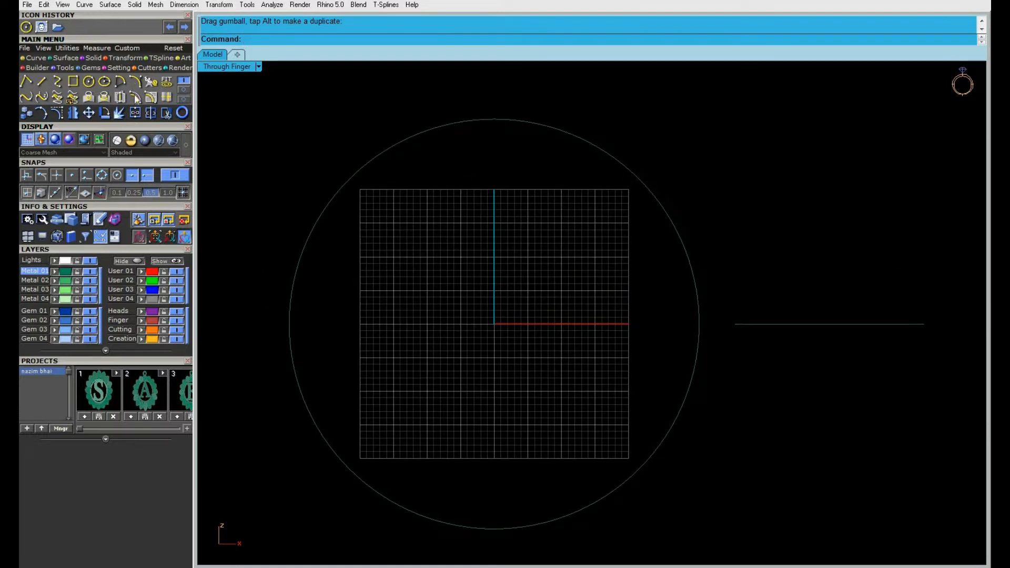
{"action": "left_click", "coordinate": [41, 83]}
{"action": "type", "text": "0,0,0"}
{"action": "key", "text": "Return"}
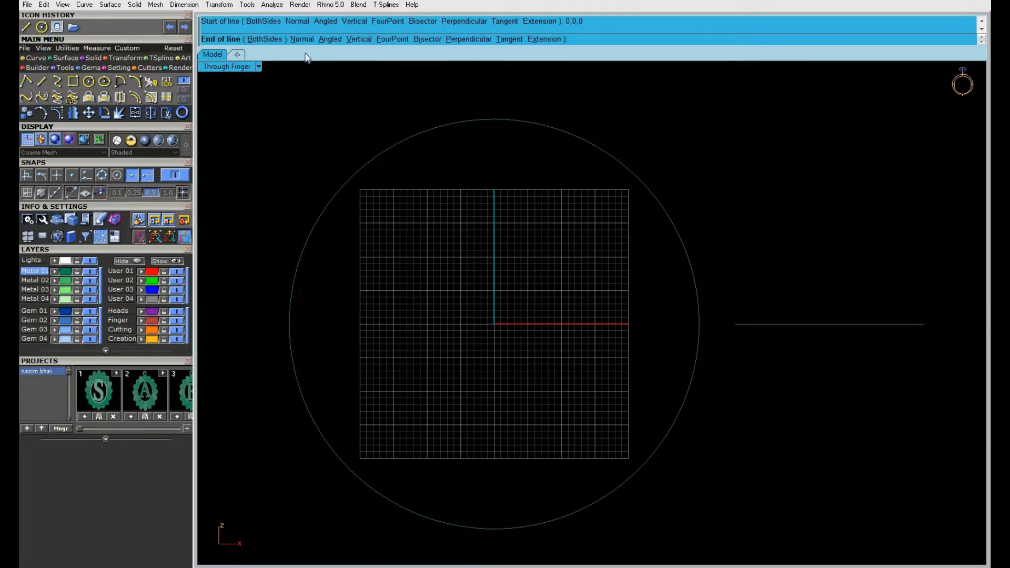
{"action": "left_click", "coordinate": [267, 40]}
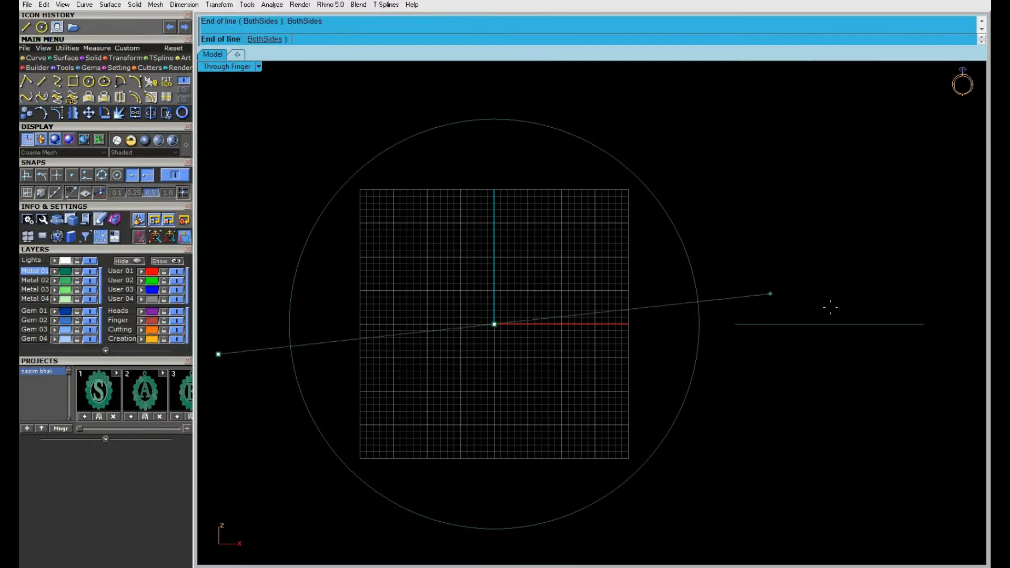
{"action": "left_click", "coordinate": [860, 314]}
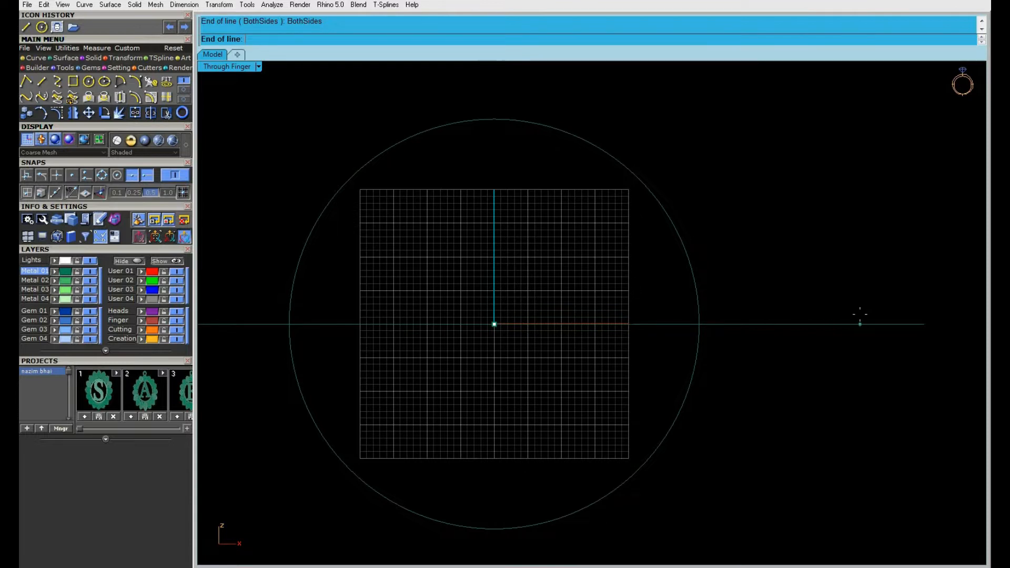
Raise the horizontal line above the circle's centre with the gumball, then restore four viewports
{"action": "left_click", "coordinate": [447, 325]}
{"action": "left_click_drag", "start_coordinate": [494, 277], "coordinate": [489, 227]}
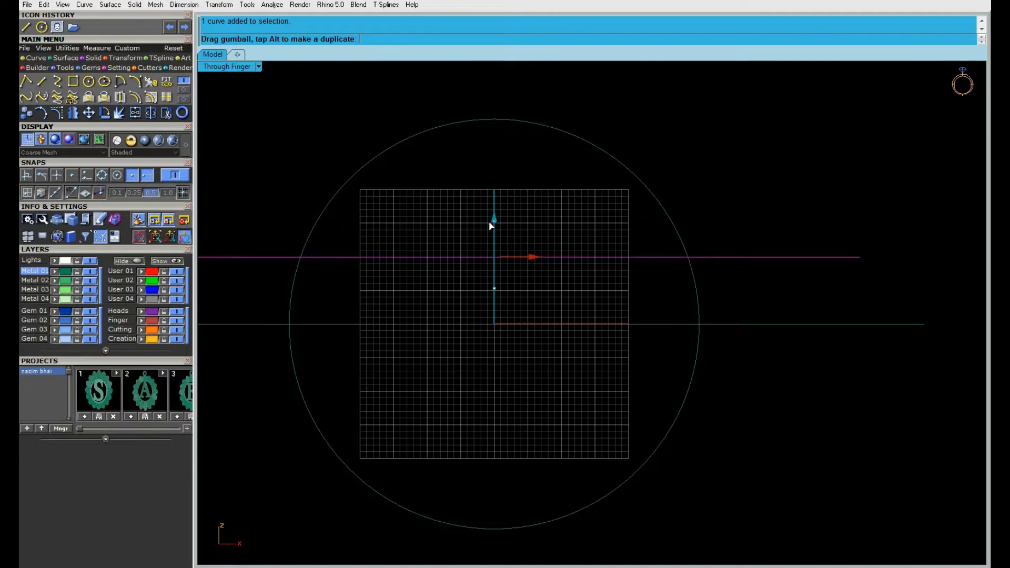
{"action": "left_click", "coordinate": [843, 306]}
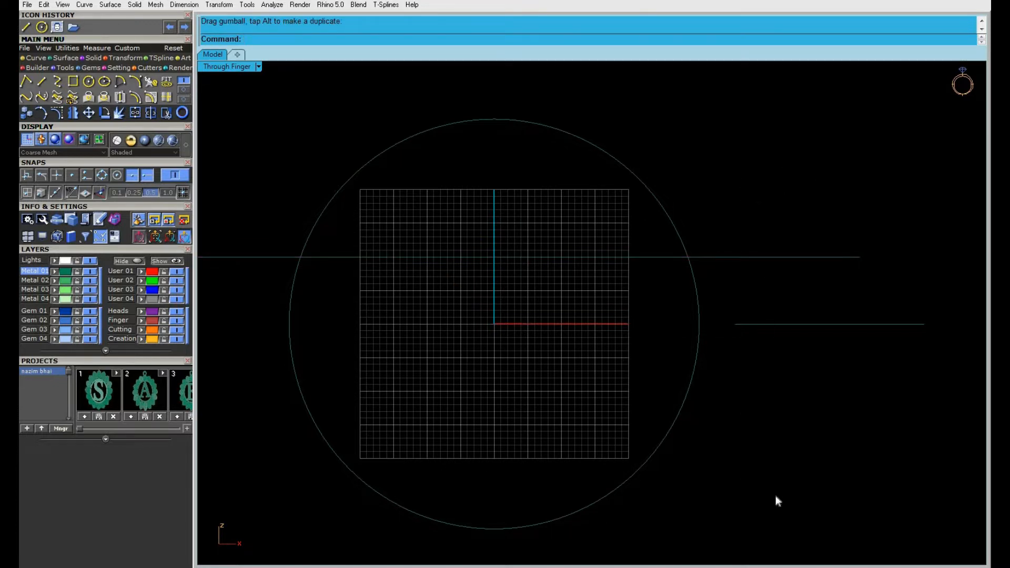
{"action": "double_click", "coordinate": [233, 65]}
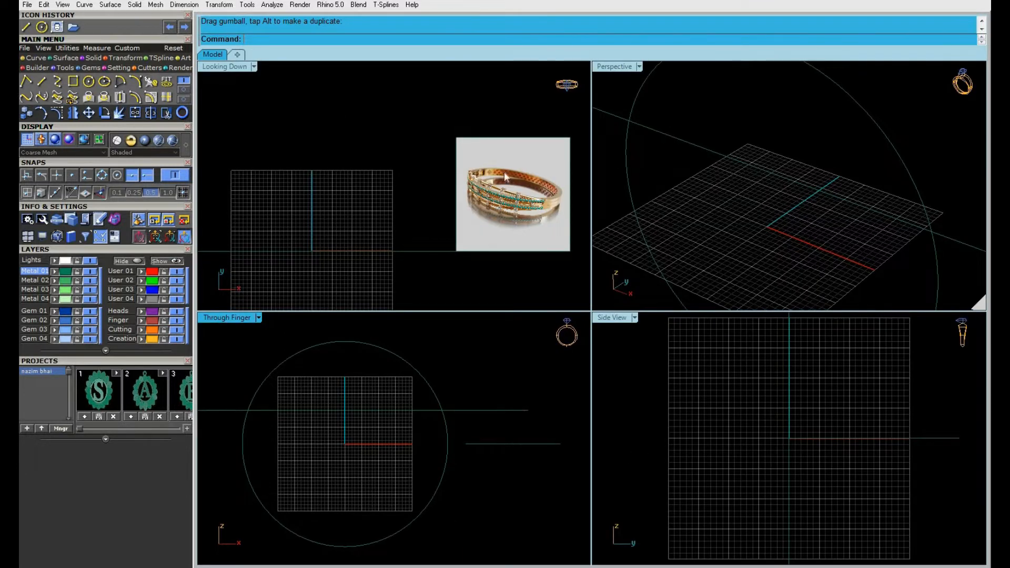
Zoom into the reference photo in Looking Down and orbit Perspective nearly edge-on to the grid
{"action": "scroll", "coordinate": [455, 183], "scroll_direction": "up", "scroll_amount": 3}
{"action": "scroll", "coordinate": [457, 184], "scroll_direction": "up", "scroll_amount": 2}
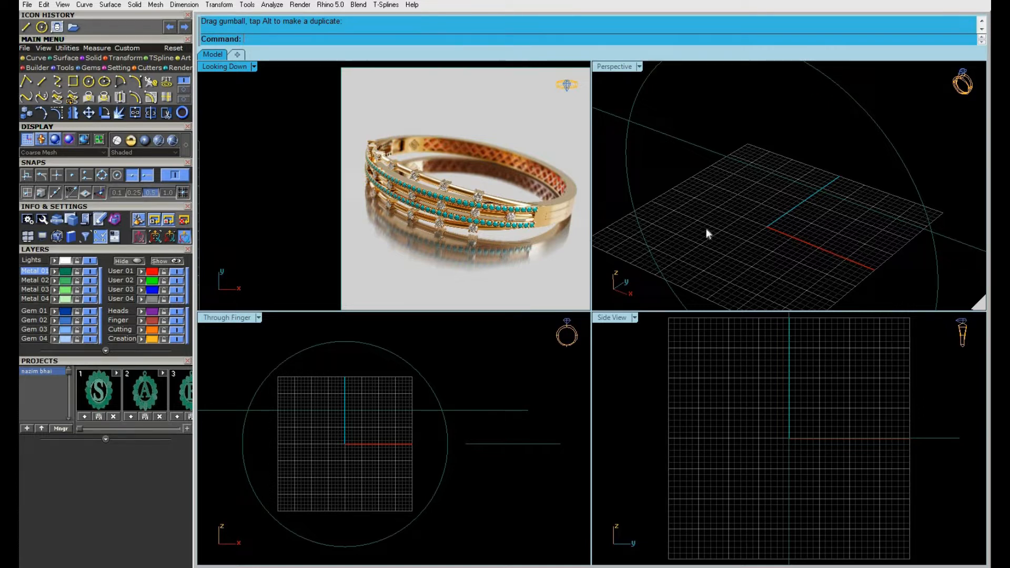
{"action": "right_click_drag", "start_coordinate": [760, 211], "coordinate": [689, 189]}
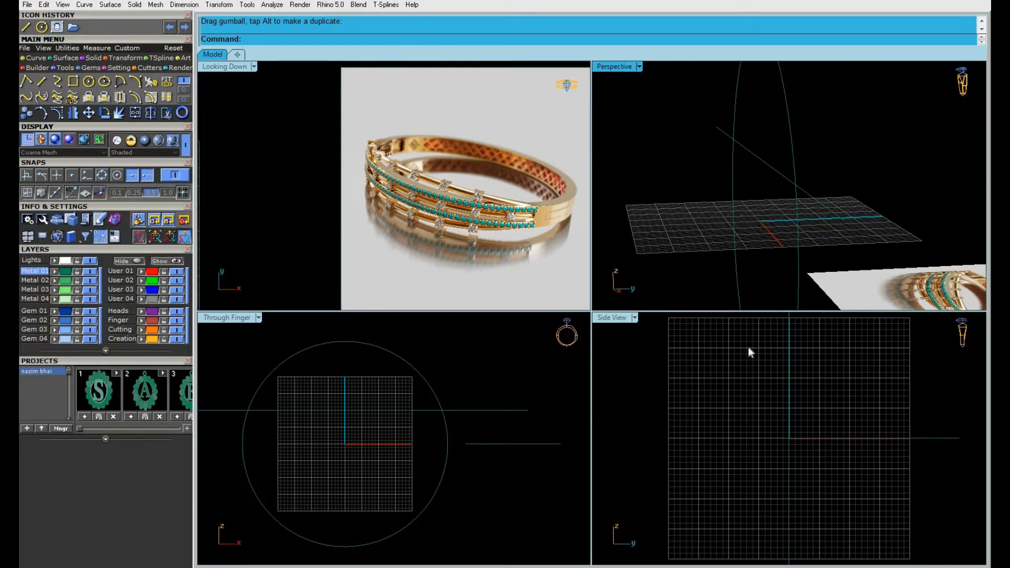
Trim away the circle's top arc at the horizontal line, leaving the lower arc
{"action": "left_click", "coordinate": [355, 342]}
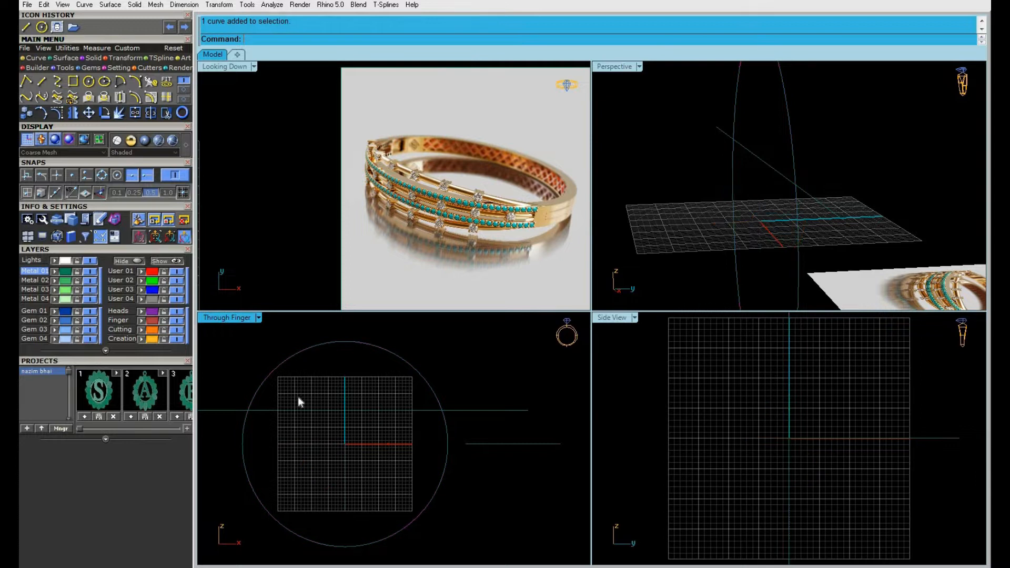
{"action": "left_click_drag", "start_coordinate": [493, 535], "coordinate": [232, 350]}
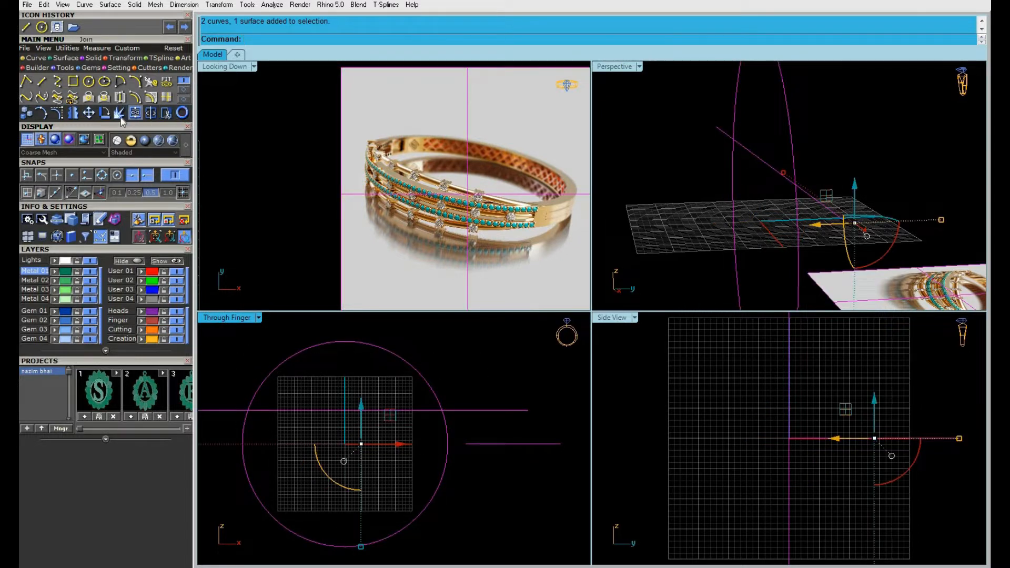
{"action": "left_click", "coordinate": [164, 115]}
{"action": "mouse_move", "coordinate": [256, 375]}
{"action": "left_mouse_down"}
{"action": "mouse_move", "coordinate": [468, 350]}
{"action": "mouse_move", "coordinate": [256, 378]}
{"action": "left_mouse_up"}
{"action": "key", "text": "Return"}
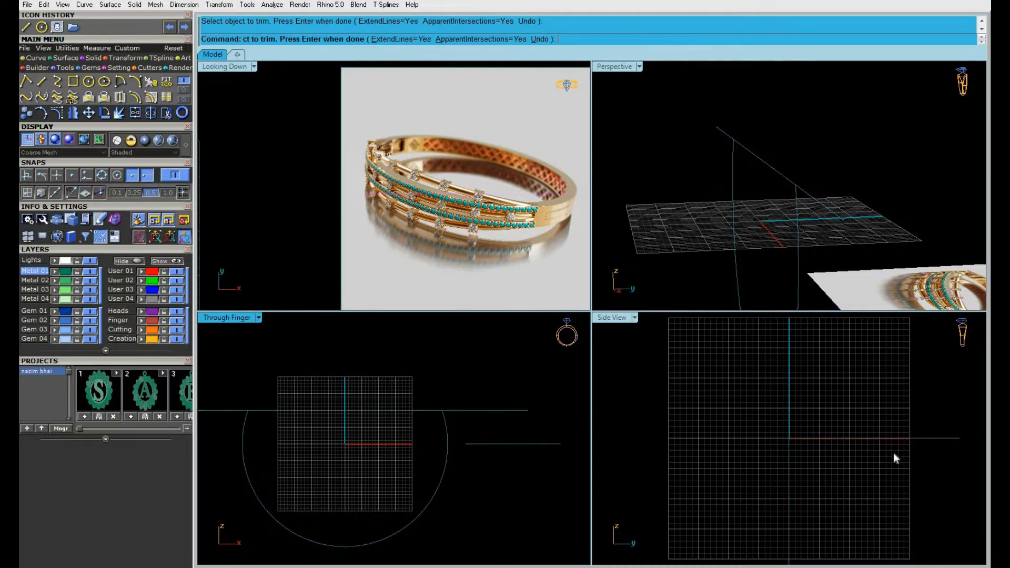
Select the remaining lower arc for offsetting
{"action": "left_click", "coordinate": [447, 482]}
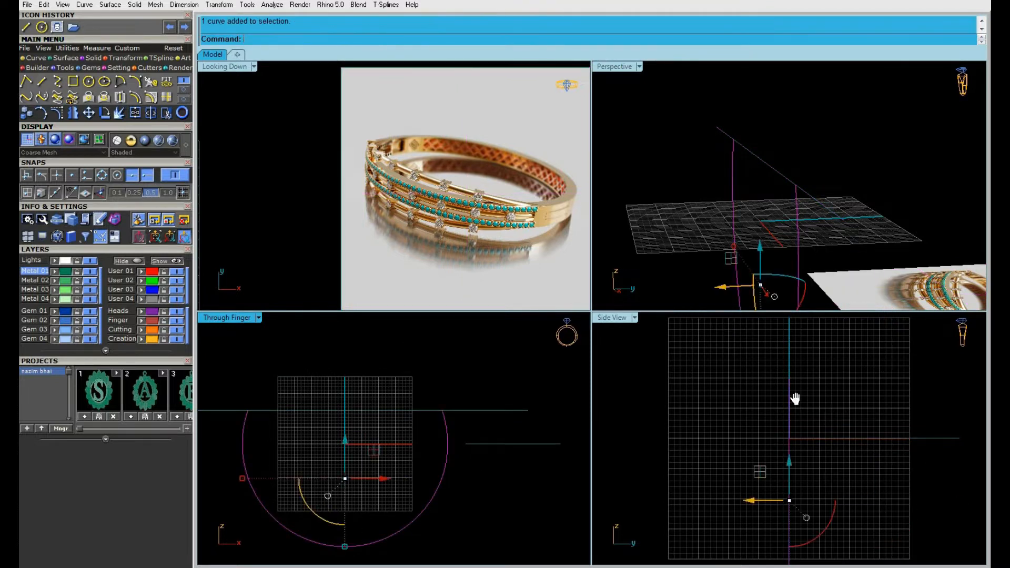
{"action": "right_click_drag", "start_coordinate": [794, 398], "coordinate": [762, 386]}
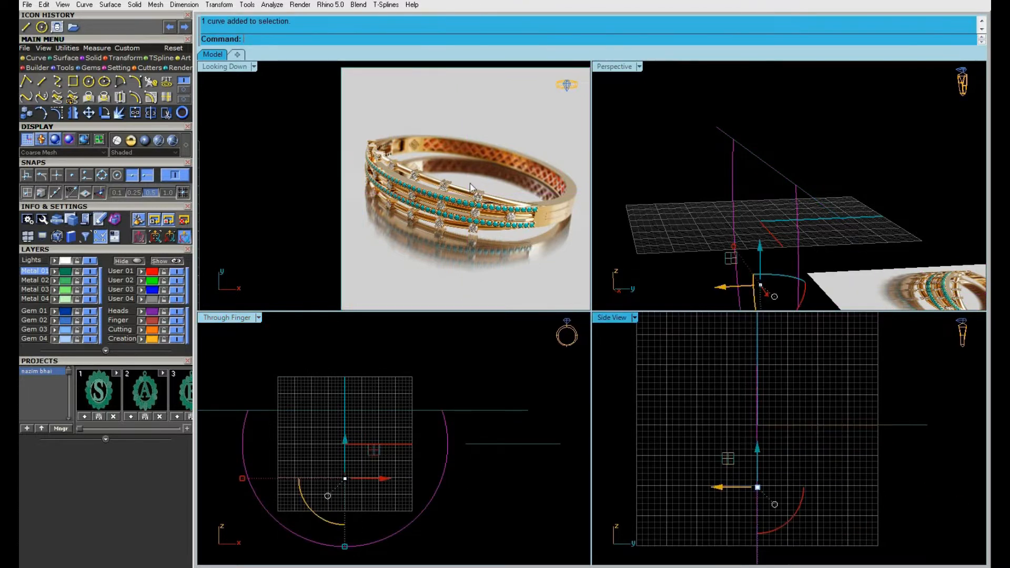
{"action": "left_click", "coordinate": [134, 96]}
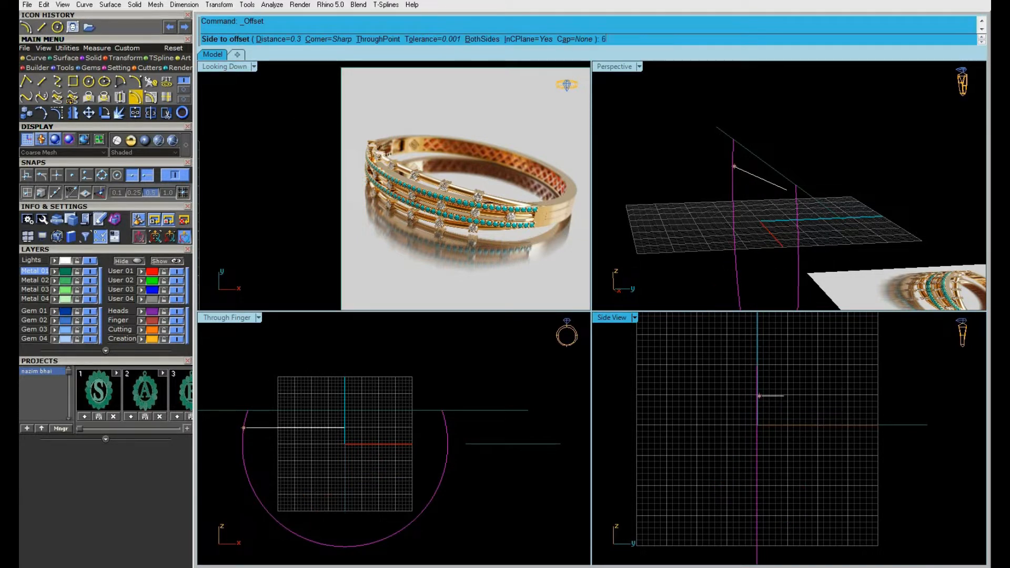
Offset the lower ring arc by a distance of 6 to create a parallel open curve
{"action": "type", "text": "6"}
{"action": "key", "text": "Return"}
{"action": "left_click", "coordinate": [794, 416]}
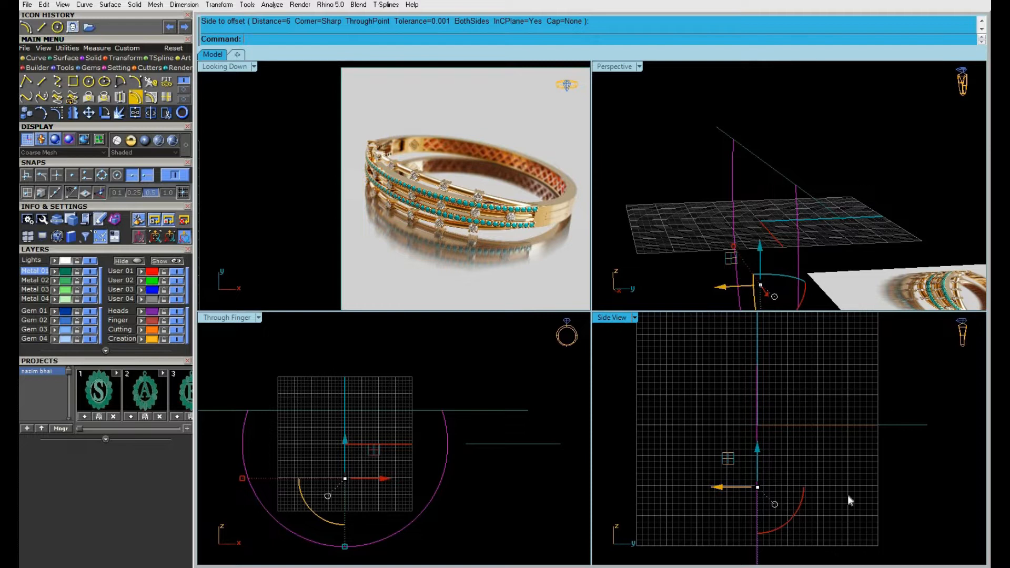
{"action": "left_click", "coordinate": [806, 434]}
{"action": "right_click", "coordinate": [756, 417]}
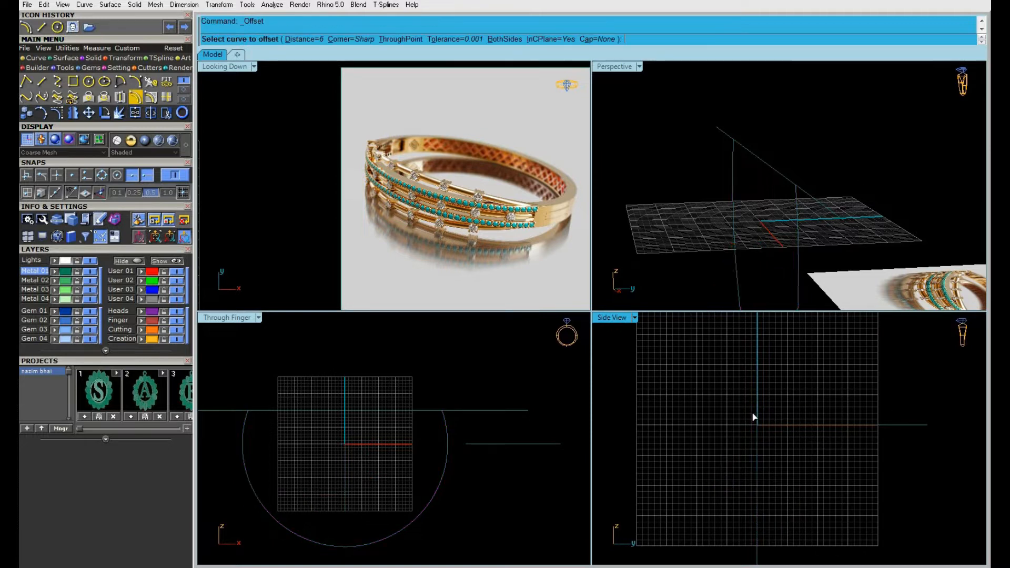
{"action": "left_click", "coordinate": [447, 466]}
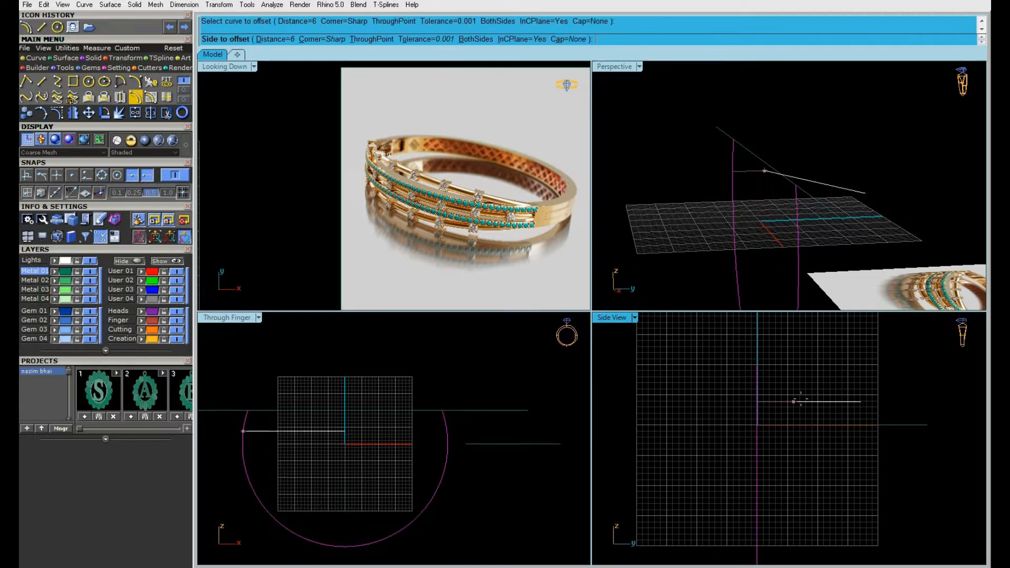
{"action": "left_click", "coordinate": [836, 499]}
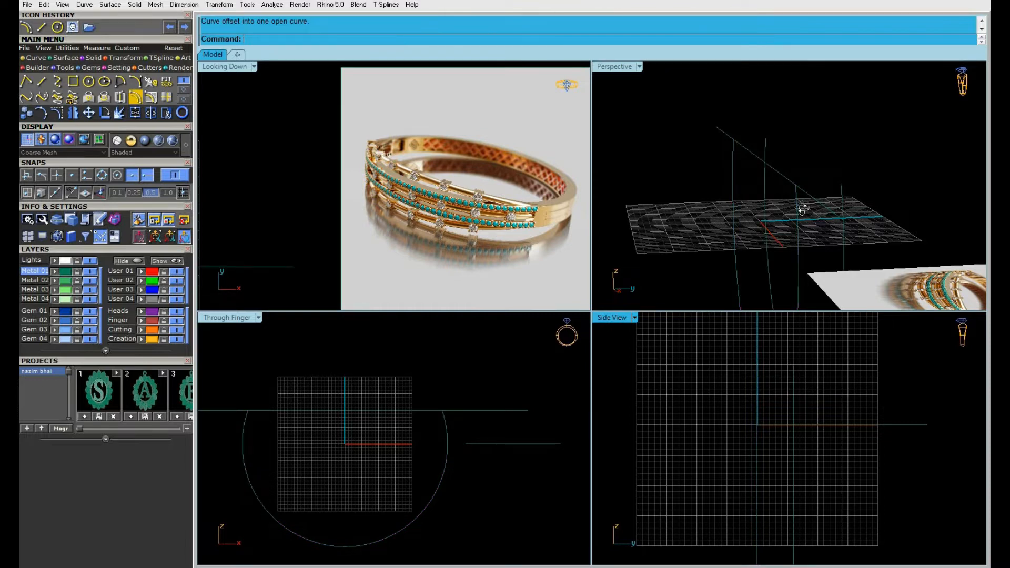
{"action": "right_click_drag", "start_coordinate": [803, 209], "coordinate": [654, 184]}
{"action": "scroll", "coordinate": [800, 235], "scroll_direction": "down", "scroll_amount": 9}
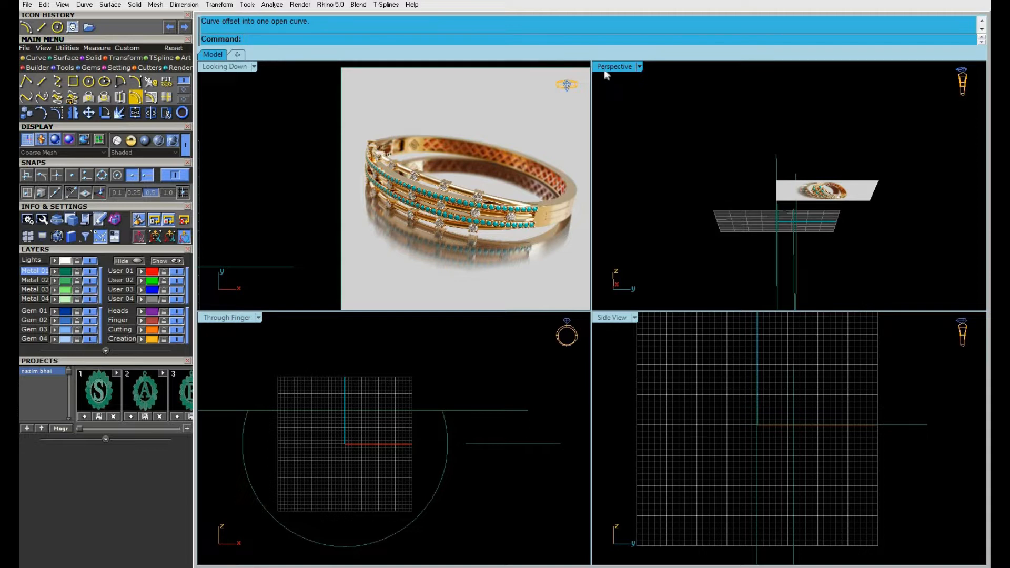
{"action": "right_click_drag", "start_coordinate": [720, 181], "coordinate": [611, 211]}
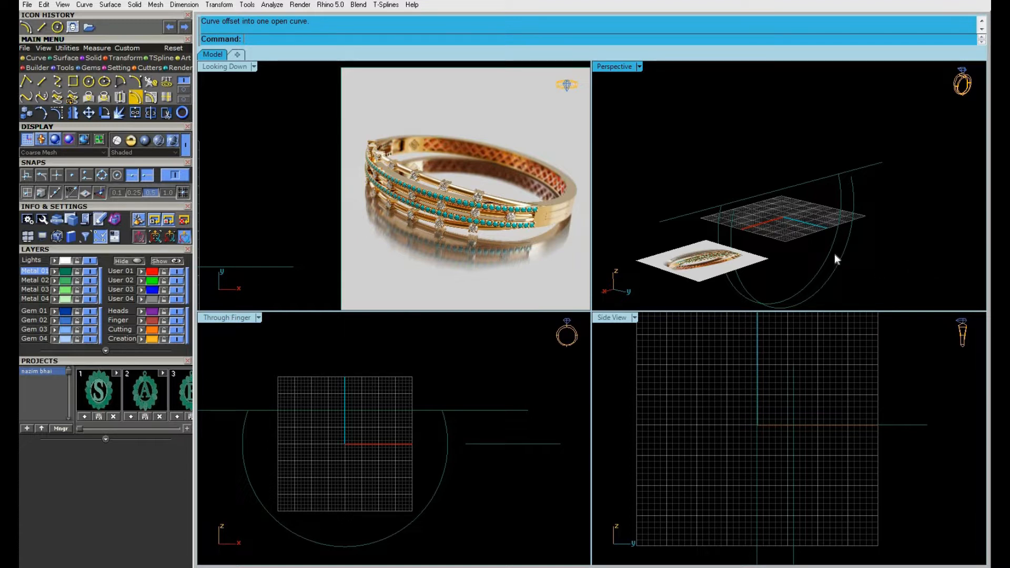
Loft a band surface between the ring arc and its 6-unit offset curve
{"action": "left_click", "coordinate": [835, 279]}
{"action": "left_click", "coordinate": [834, 275], "text": "shift"}
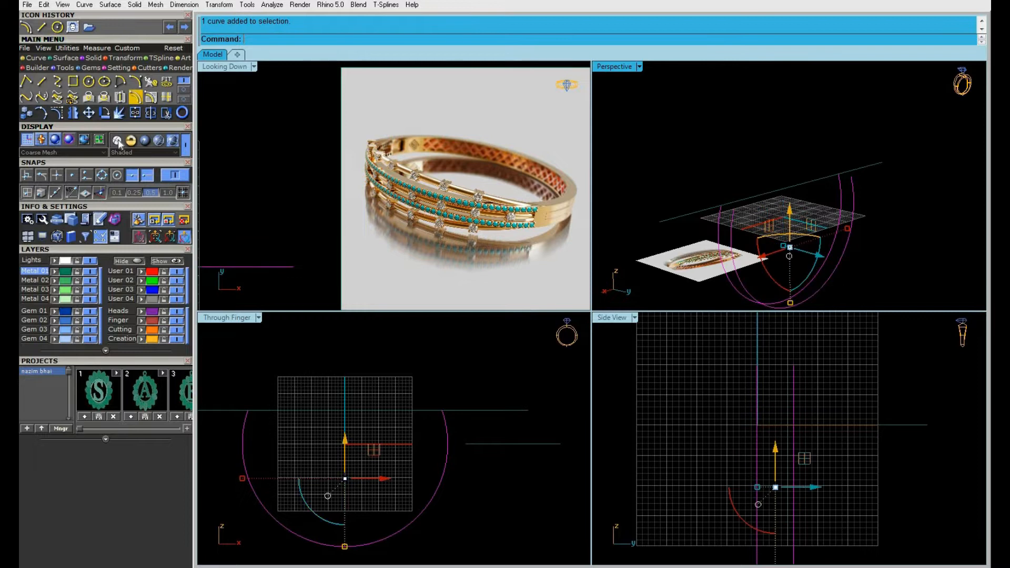
{"action": "left_click", "coordinate": [73, 58]}
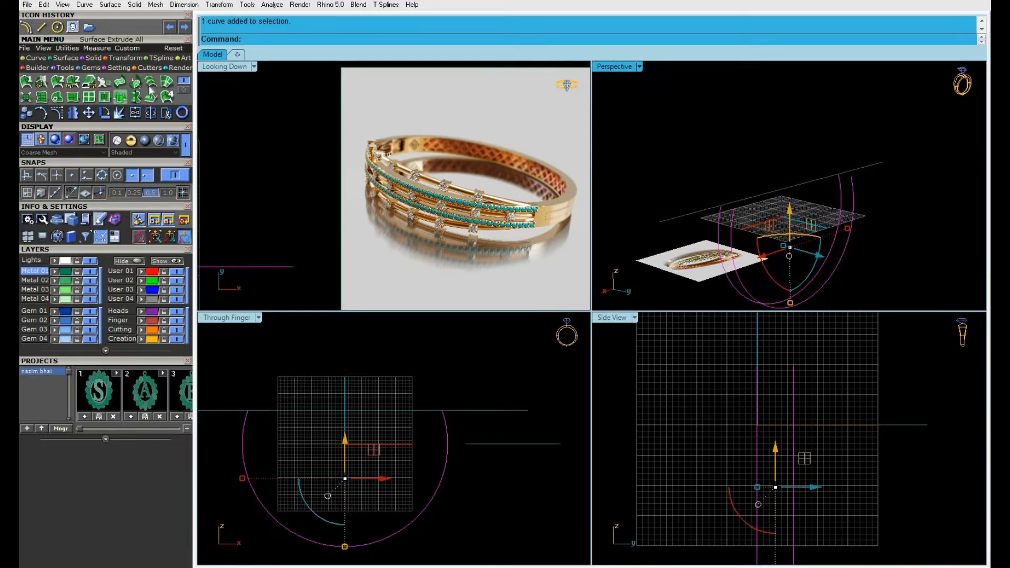
{"action": "left_click", "coordinate": [153, 85]}
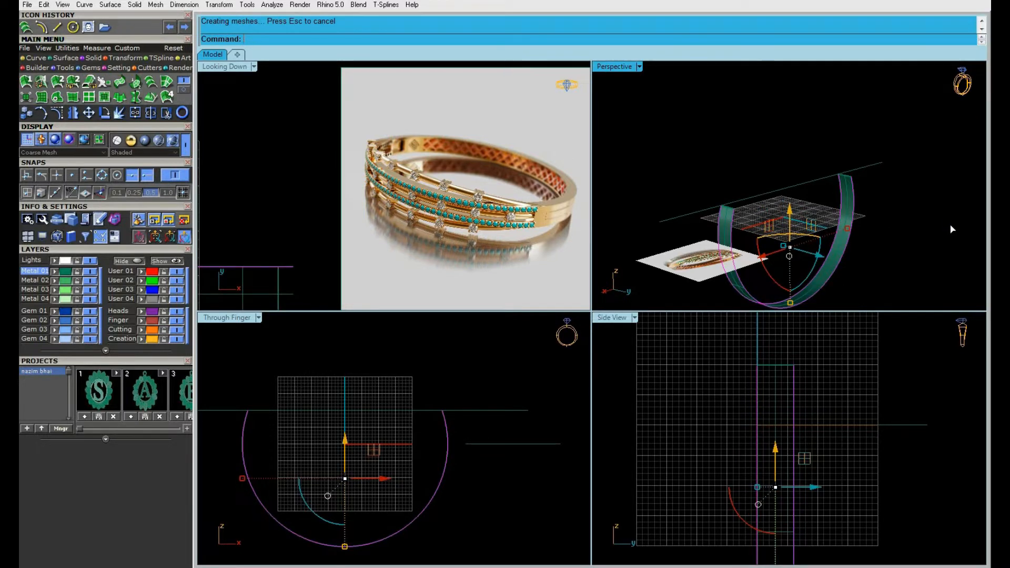
{"action": "right_click", "coordinate": [950, 224]}
{"action": "key", "text": "Escape"}
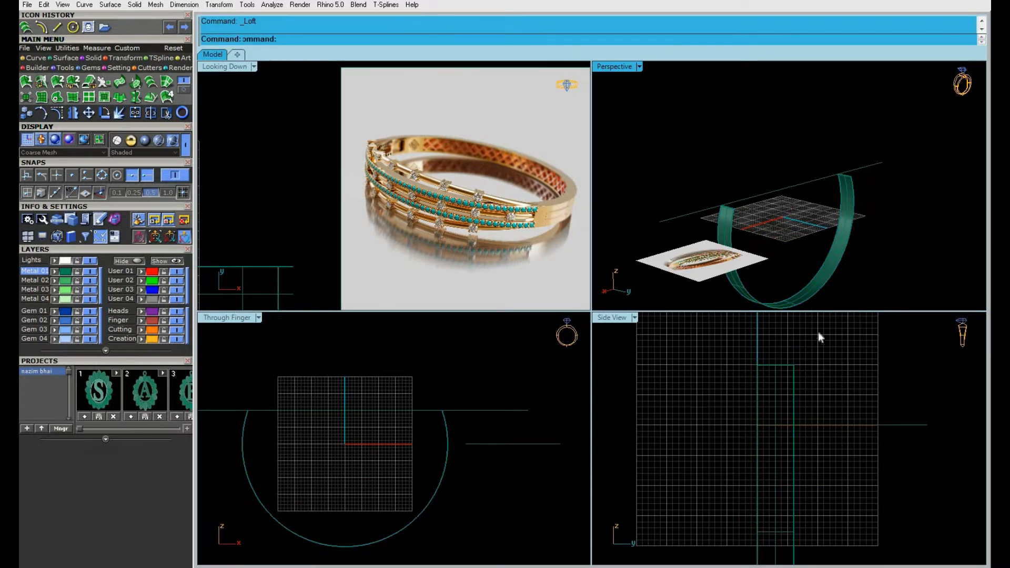
{"action": "right_click_drag", "start_coordinate": [821, 223], "coordinate": [759, 209]}
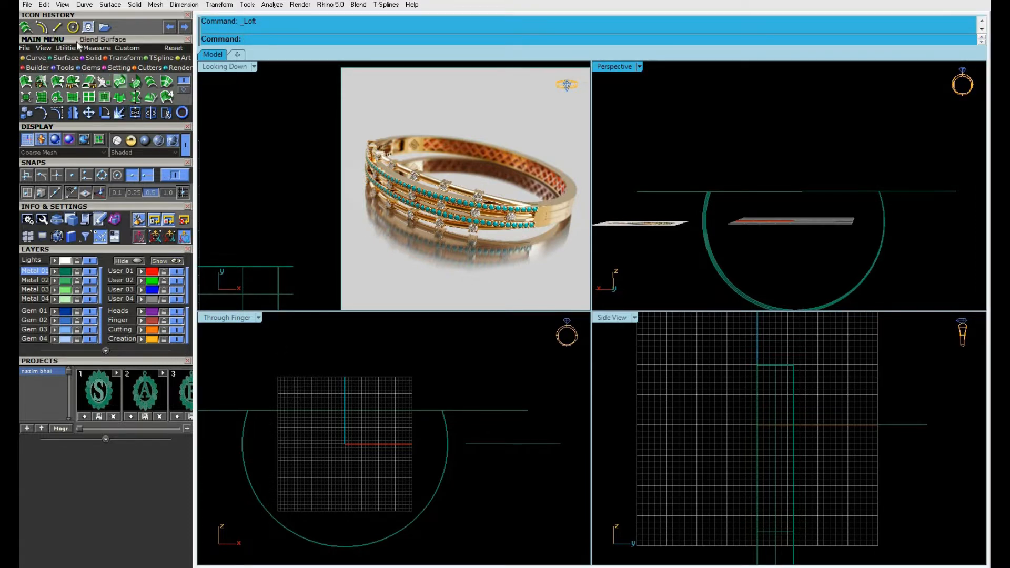
{"action": "left_click", "coordinate": [73, 27]}
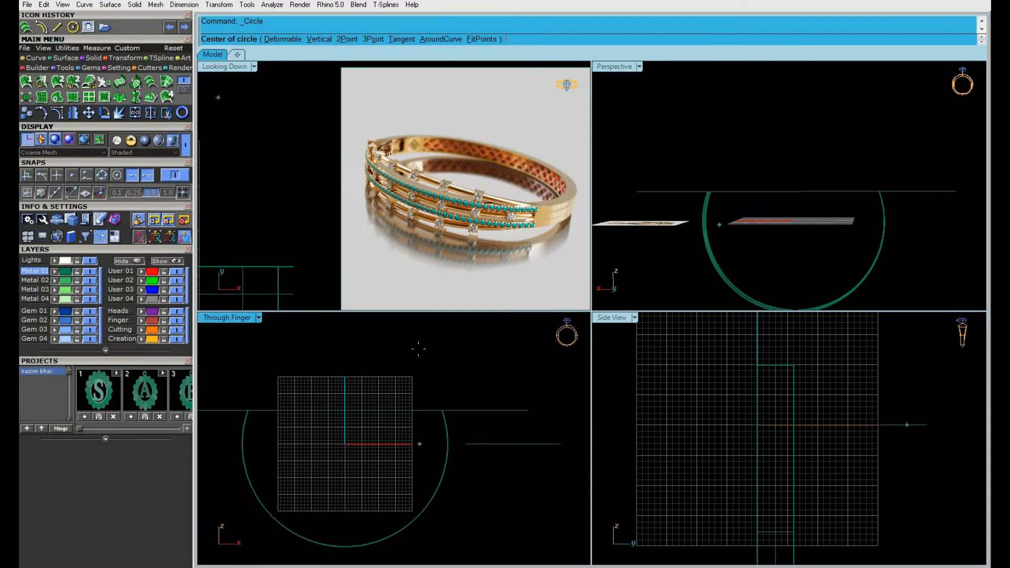
Draw a 61 mm circle at the origin on layer User 01, then make Metal 01 current again
{"action": "left_click", "coordinate": [345, 444]}
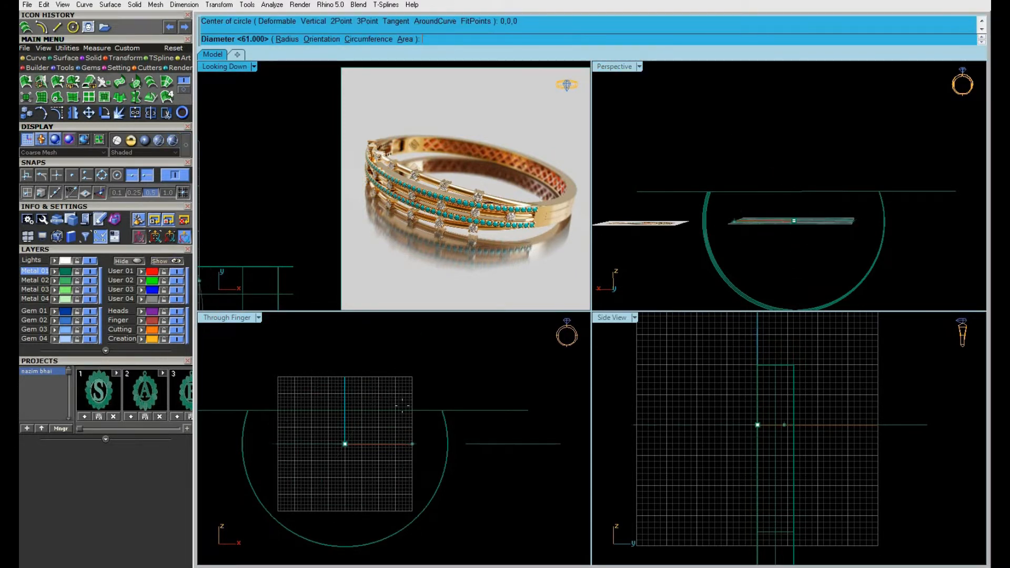
{"action": "left_click", "coordinate": [130, 271]}
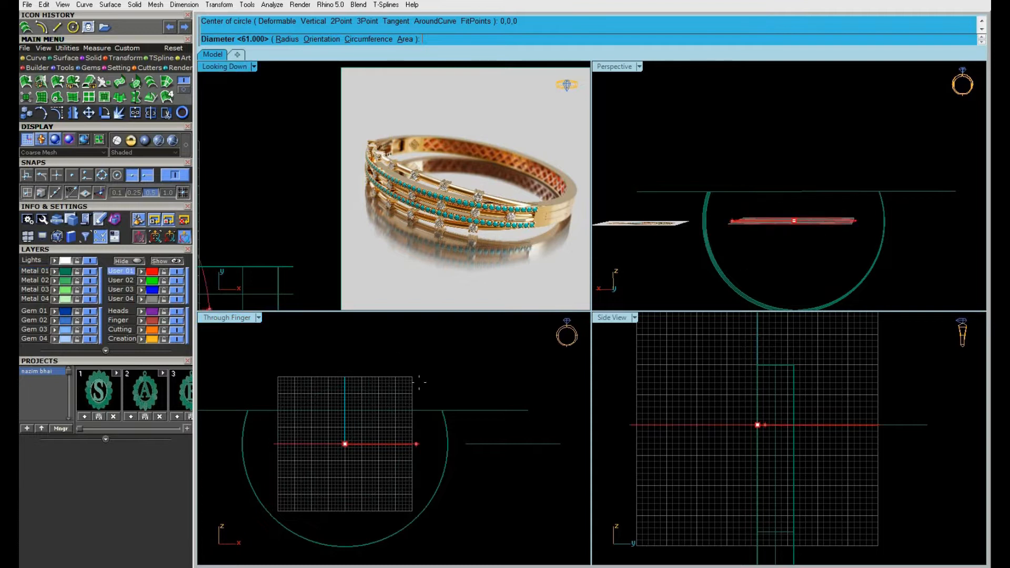
{"action": "type", "text": "6"}
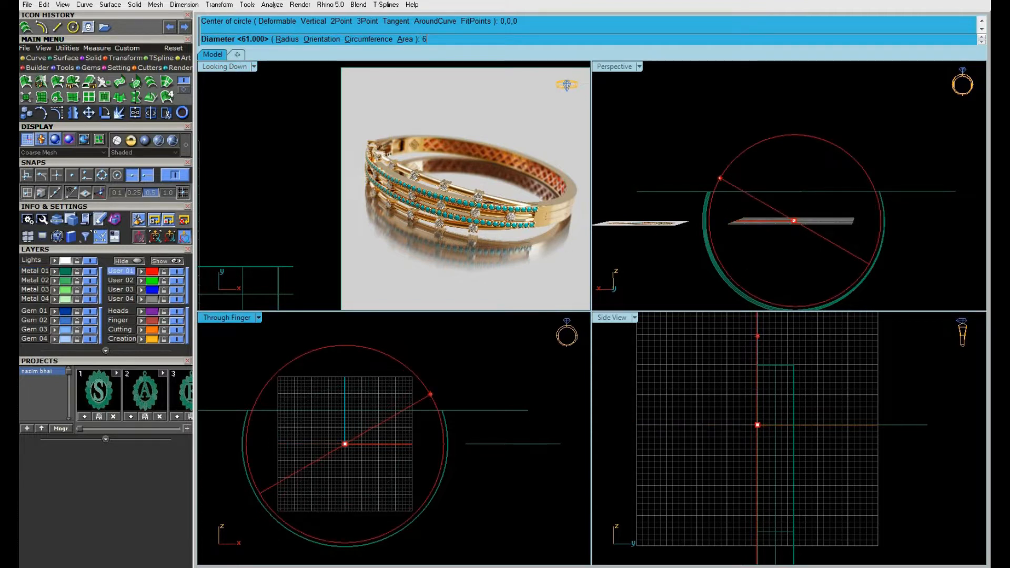
{"action": "type", "text": "1"}
{"action": "key", "text": "Return"}
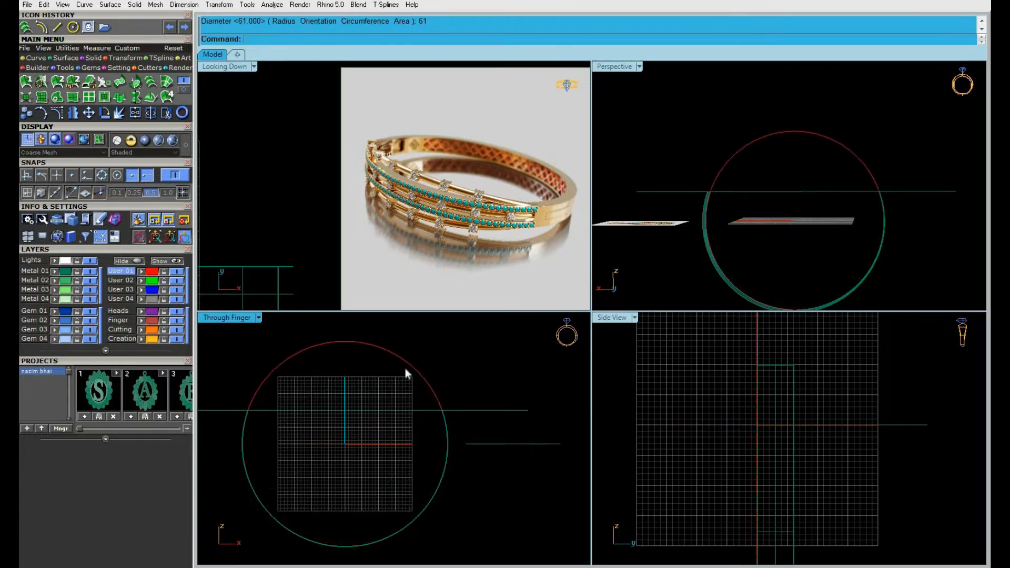
{"action": "left_click", "coordinate": [248, 414]}
{"action": "key", "text": "Escape"}
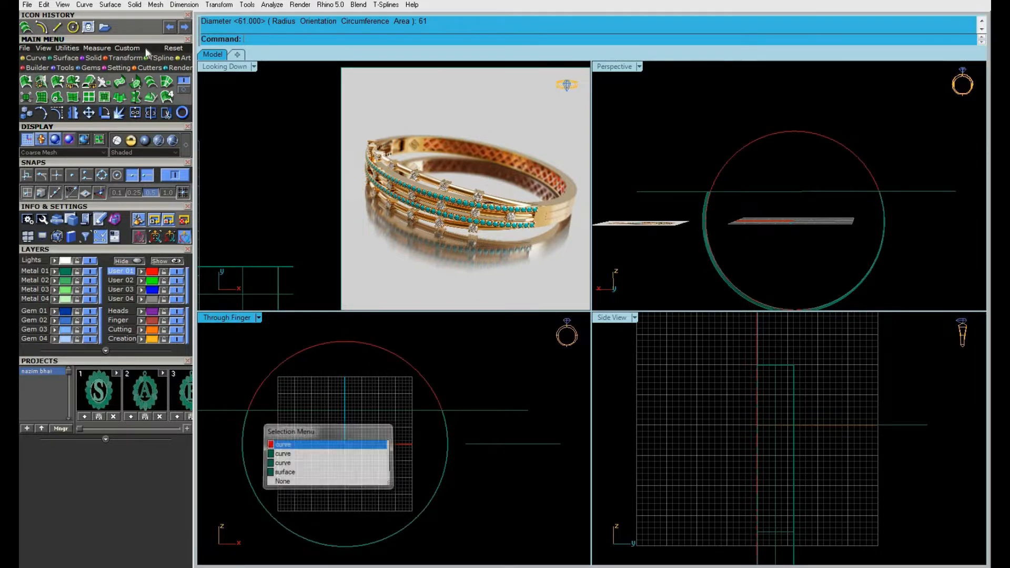
{"action": "left_click", "coordinate": [24, 271]}
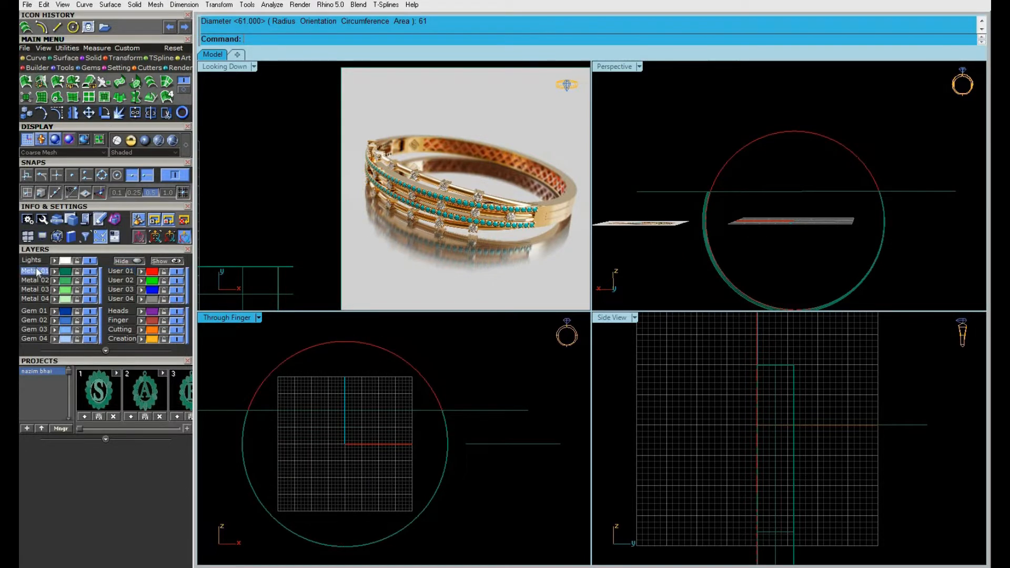
Start an arc snapped from the left band corner to the right band corner
{"action": "left_click", "coordinate": [31, 58]}
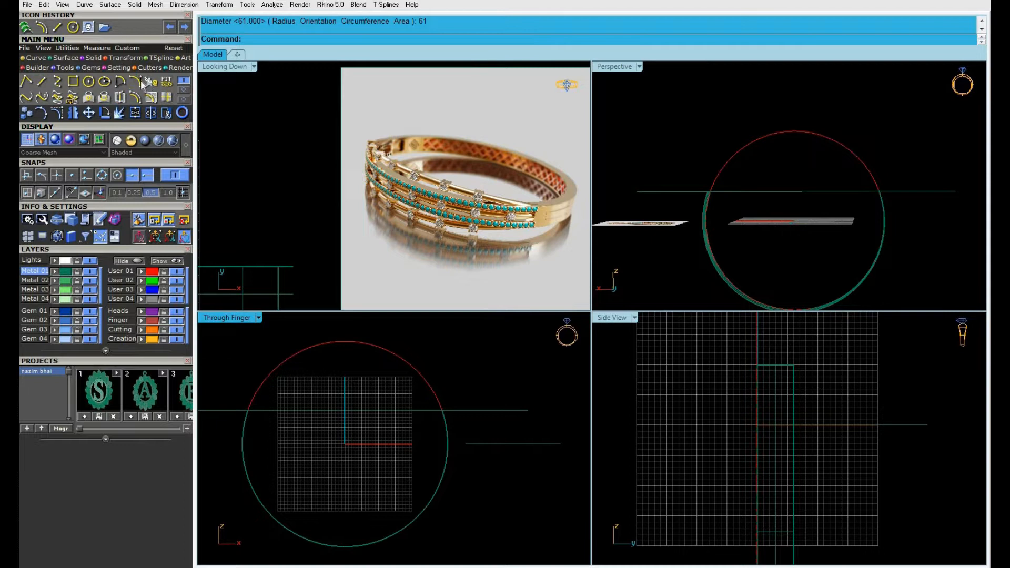
{"action": "left_click", "coordinate": [135, 81]}
{"action": "right_click_drag", "start_coordinate": [791, 261], "coordinate": [728, 214]}
{"action": "scroll", "coordinate": [729, 171], "scroll_direction": "up", "scroll_amount": 5}
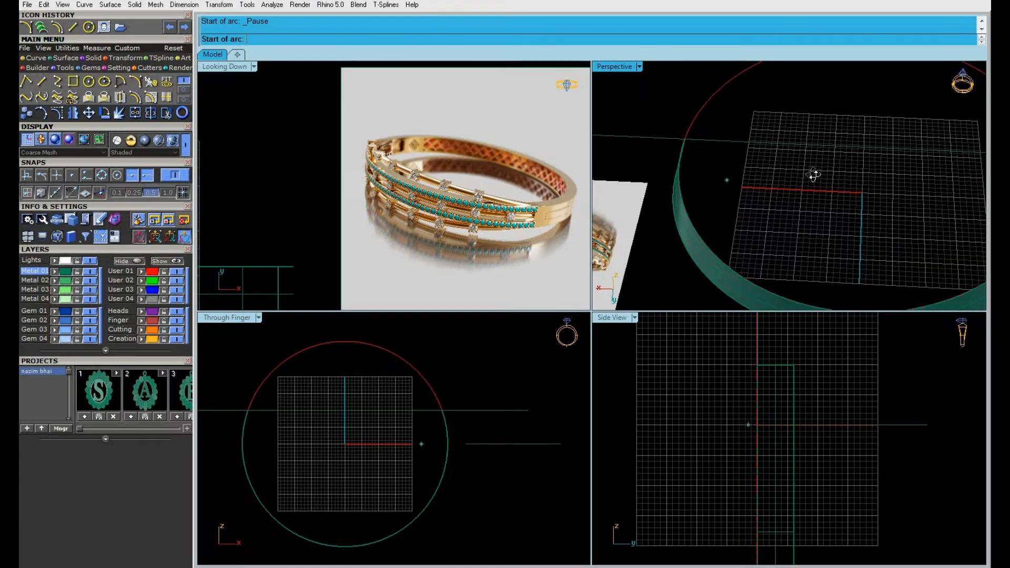
{"action": "right_click_drag", "start_coordinate": [812, 173], "coordinate": [701, 230]}
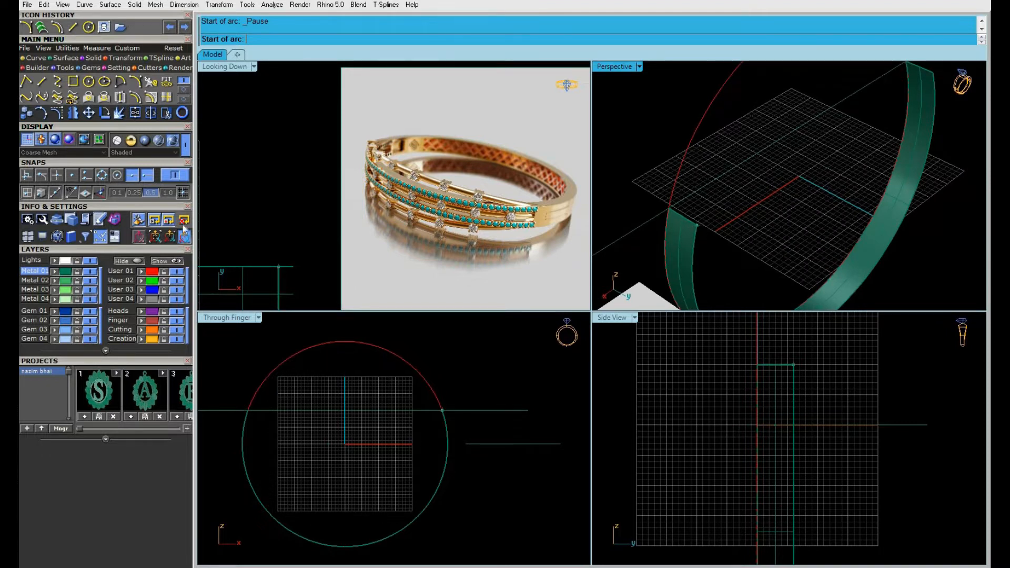
{"action": "left_click", "coordinate": [697, 222]}
{"action": "right_click_drag", "start_coordinate": [750, 200], "coordinate": [665, 191], "text": "shift"}
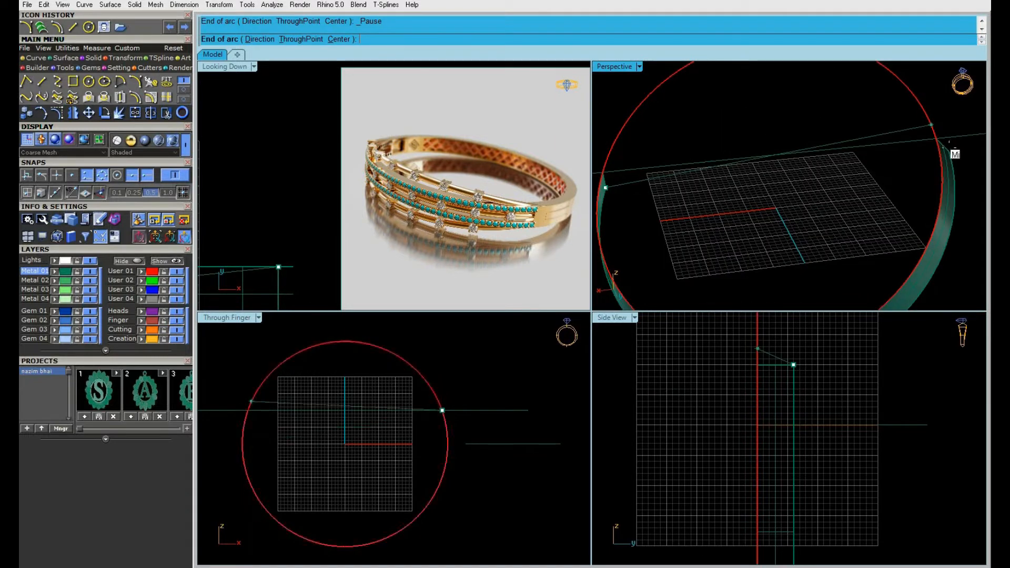
{"action": "left_click", "coordinate": [950, 152]}
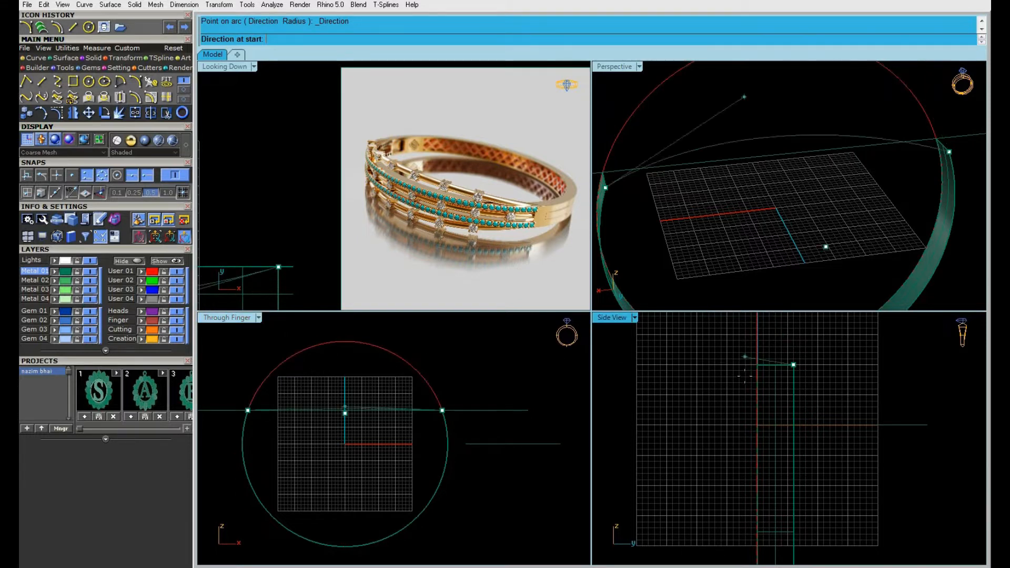
Set the arc's start direction so it rises above the ring, completing the arc
{"action": "scroll", "coordinate": [742, 363], "scroll_direction": "down", "scroll_amount": 3}
{"action": "right_click_drag", "start_coordinate": [784, 322], "coordinate": [748, 365]}
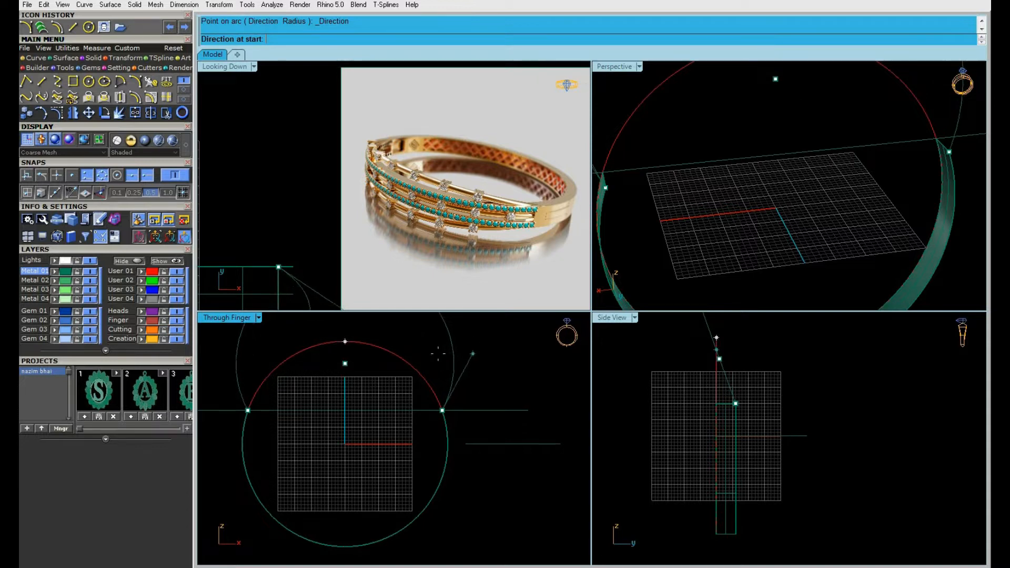
{"action": "scroll", "coordinate": [350, 221], "scroll_direction": "down", "scroll_amount": 4}
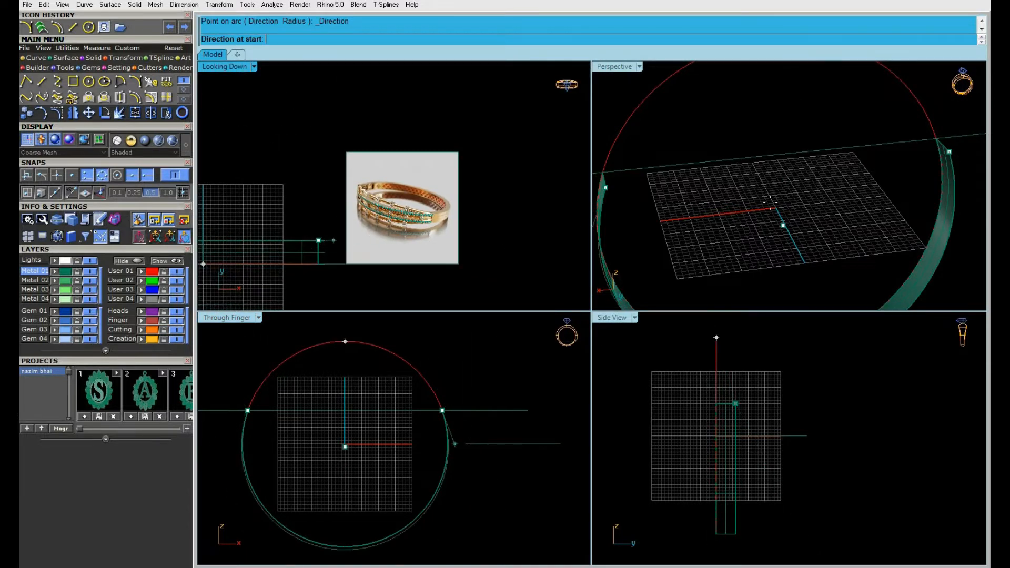
{"action": "right_click_drag", "start_coordinate": [322, 244], "coordinate": [497, 241]}
{"action": "right_click_drag", "start_coordinate": [827, 196], "coordinate": [817, 155]}
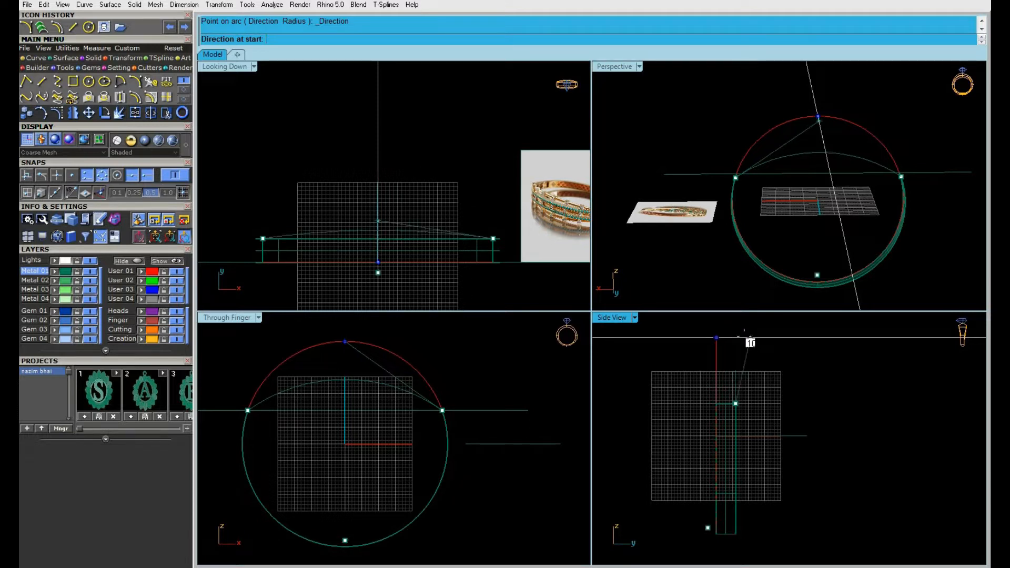
{"action": "left_click", "coordinate": [420, 344]}
{"action": "right_click_drag", "start_coordinate": [735, 377], "coordinate": [722, 408]}
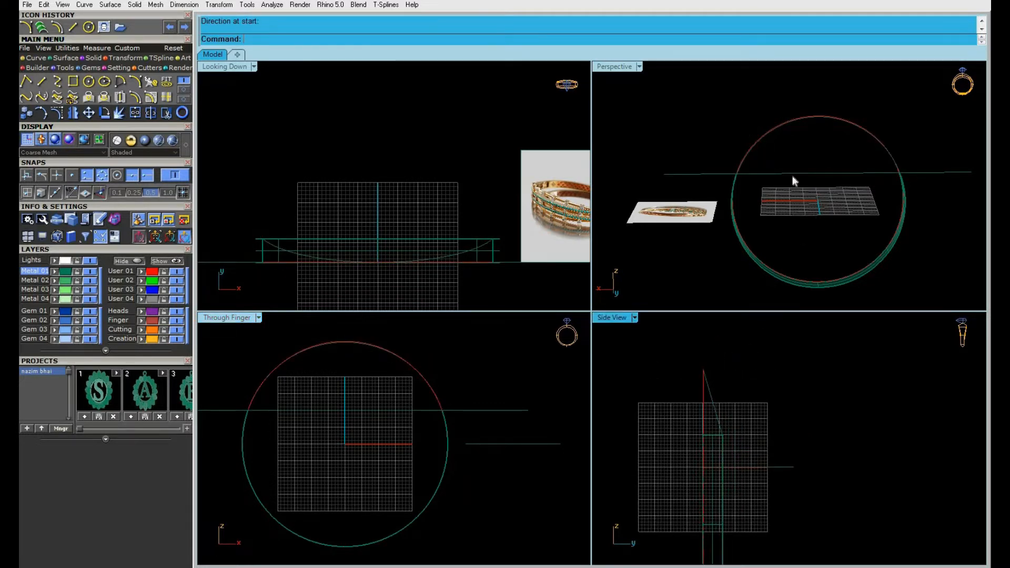
Select the new arc curve and maximize the Side view around it
{"action": "right_click_drag", "start_coordinate": [858, 202], "coordinate": [889, 197]}
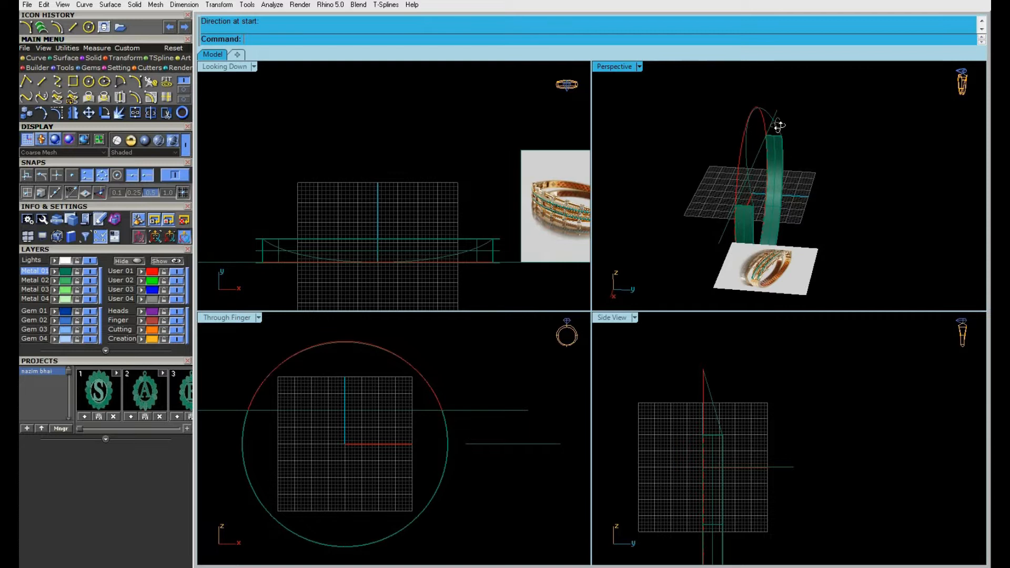
{"action": "right_click_drag", "start_coordinate": [778, 126], "coordinate": [727, 157]}
{"action": "left_click", "coordinate": [729, 169]}
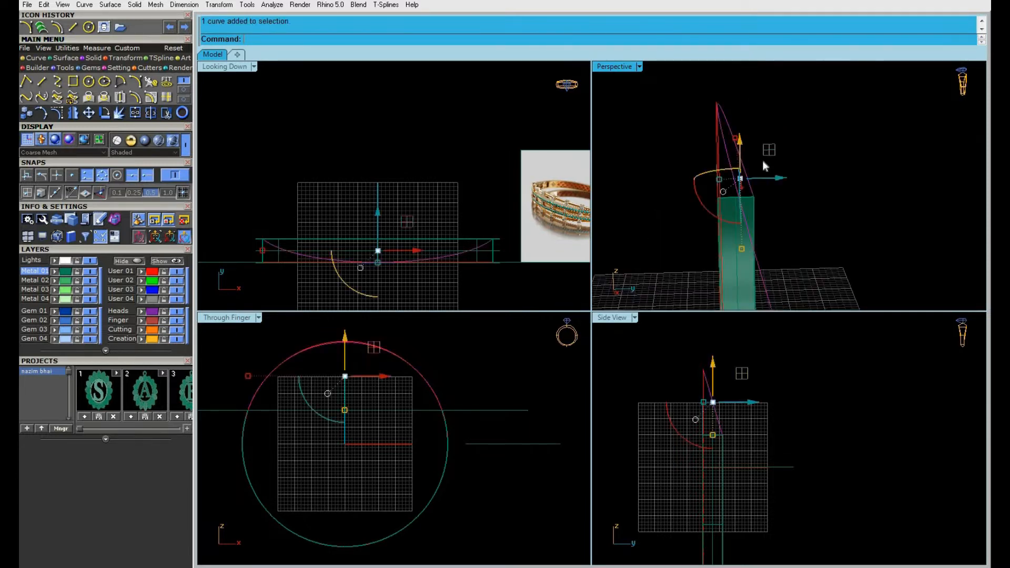
{"action": "right_click_drag", "start_coordinate": [769, 193], "coordinate": [775, 300], "text": "ctrl"}
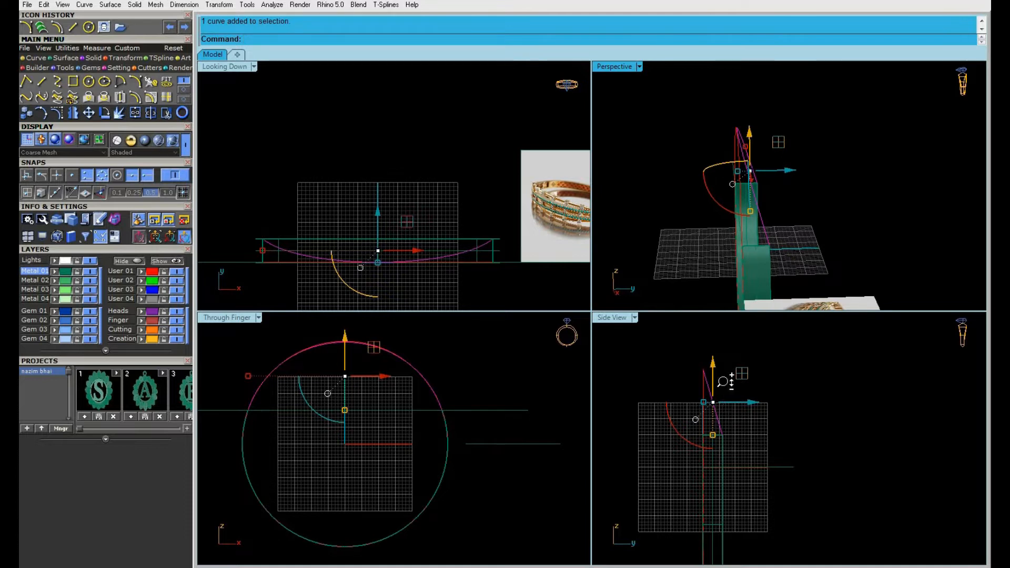
{"action": "right_click_drag", "start_coordinate": [722, 382], "coordinate": [695, 384], "text": "ctrl"}
{"action": "double_click", "coordinate": [615, 318]}
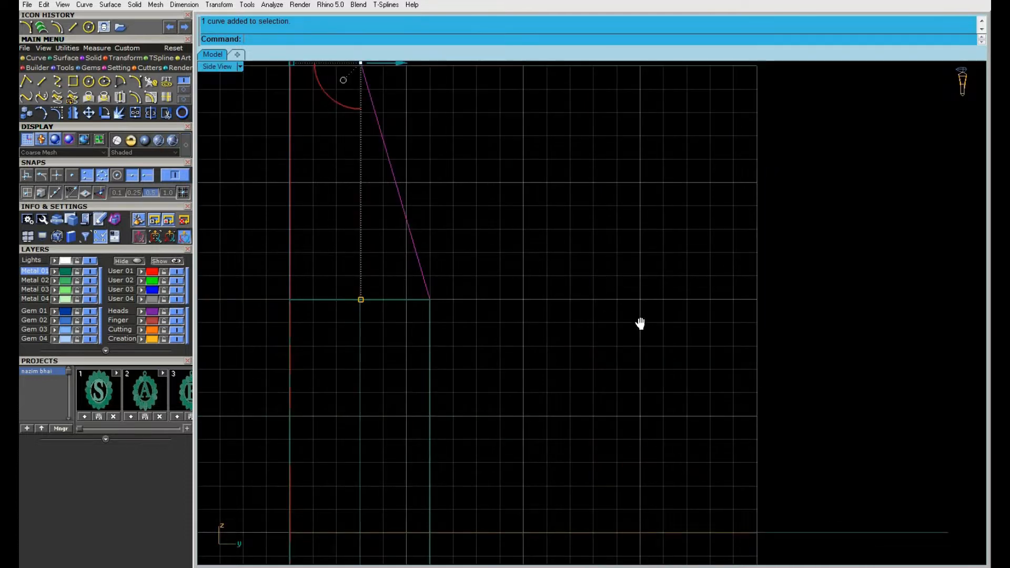
{"action": "scroll", "coordinate": [632, 321], "scroll_direction": "down", "scroll_amount": 3}
{"action": "scroll", "coordinate": [626, 323], "scroll_direction": "down", "scroll_amount": 1}
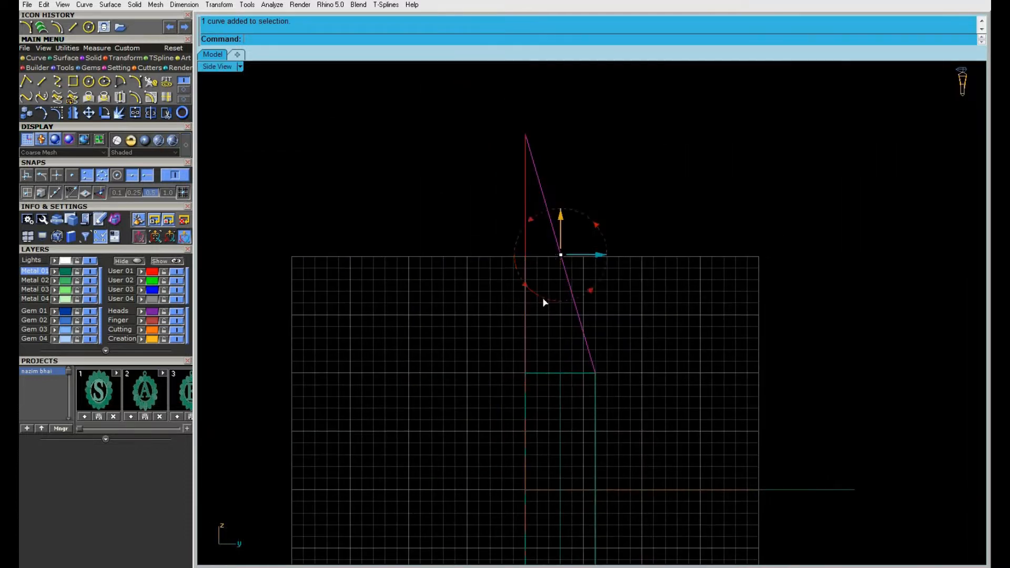
Rotate the upright curve slightly about its base with the gumball, then deselect it
{"action": "mouse_move", "coordinate": [545, 299]}
{"action": "left_mouse_down"}
{"action": "mouse_move", "coordinate": [527, 278]}
{"action": "mouse_move", "coordinate": [537, 290]}
{"action": "left_mouse_up"}
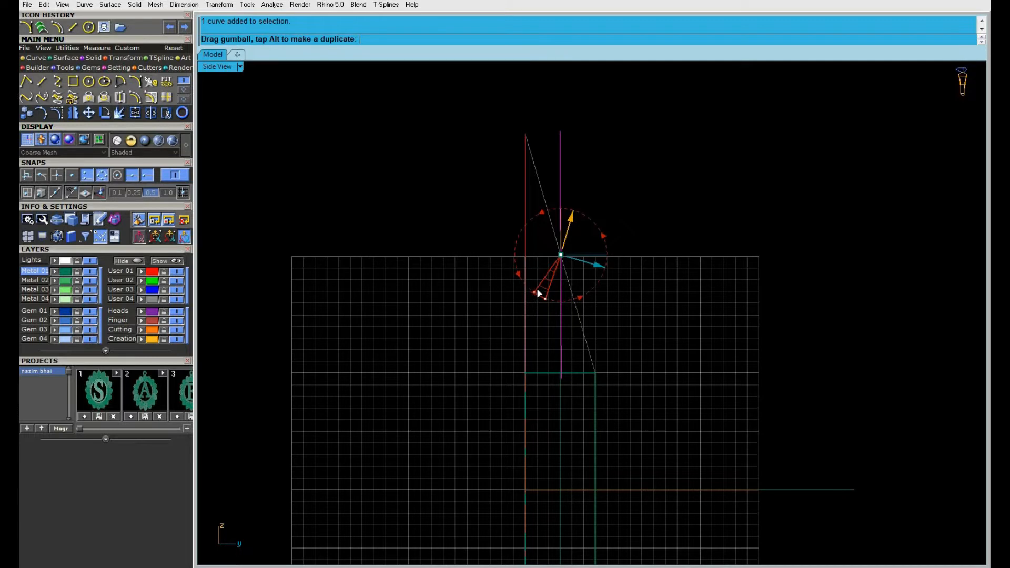
{"action": "left_click_drag", "start_coordinate": [537, 293], "coordinate": [537, 289]}
{"action": "left_click", "coordinate": [598, 175]}
{"action": "scroll", "coordinate": [574, 179], "scroll_direction": "up", "scroll_amount": 5}
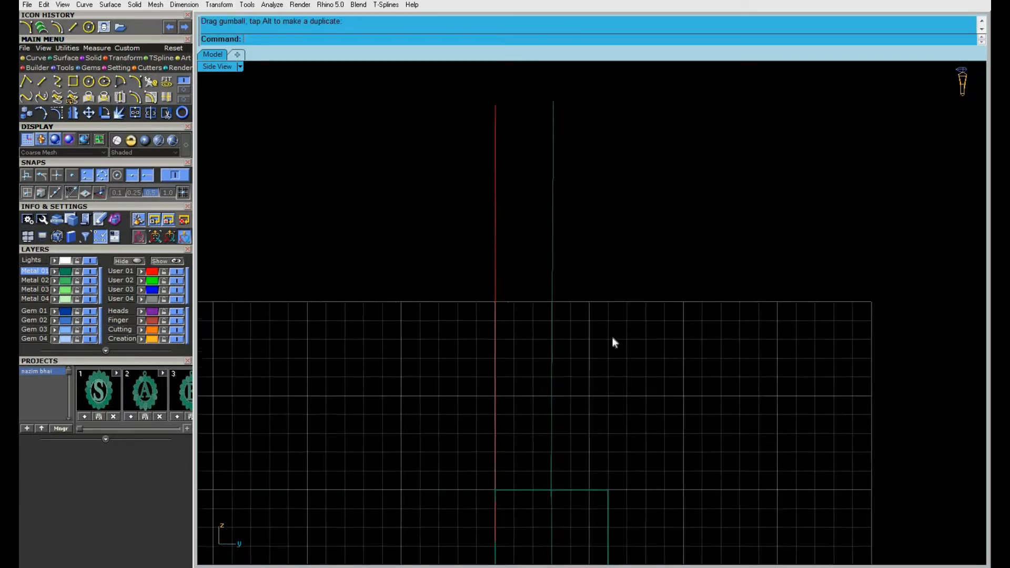
{"action": "right_click_drag", "start_coordinate": [610, 322], "coordinate": [602, 256]}
Drag the upright curve right and up using the gumball arrows
{"action": "left_click", "coordinate": [546, 312]}
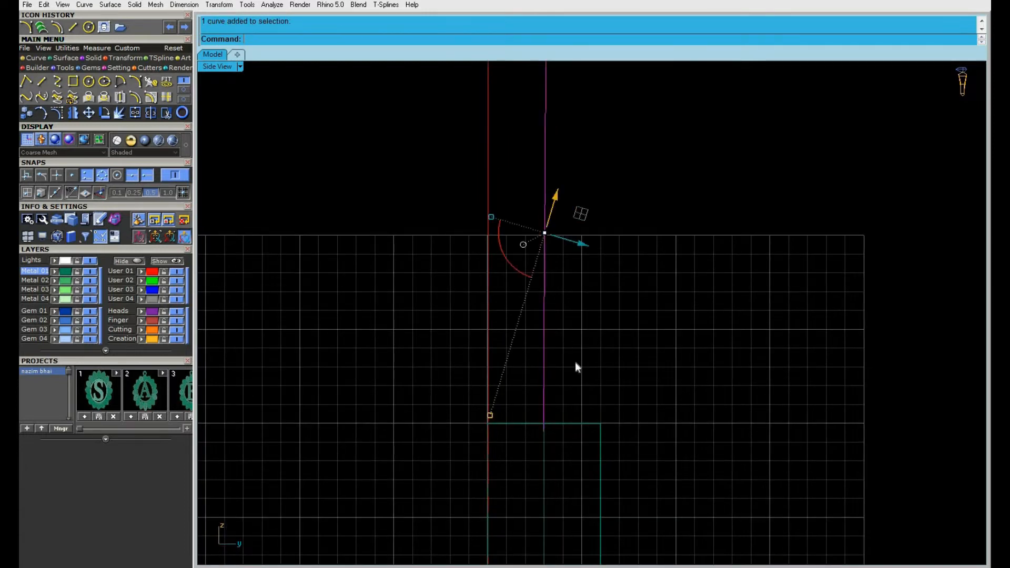
{"action": "scroll", "coordinate": [570, 308], "scroll_direction": "up", "scroll_amount": 4}
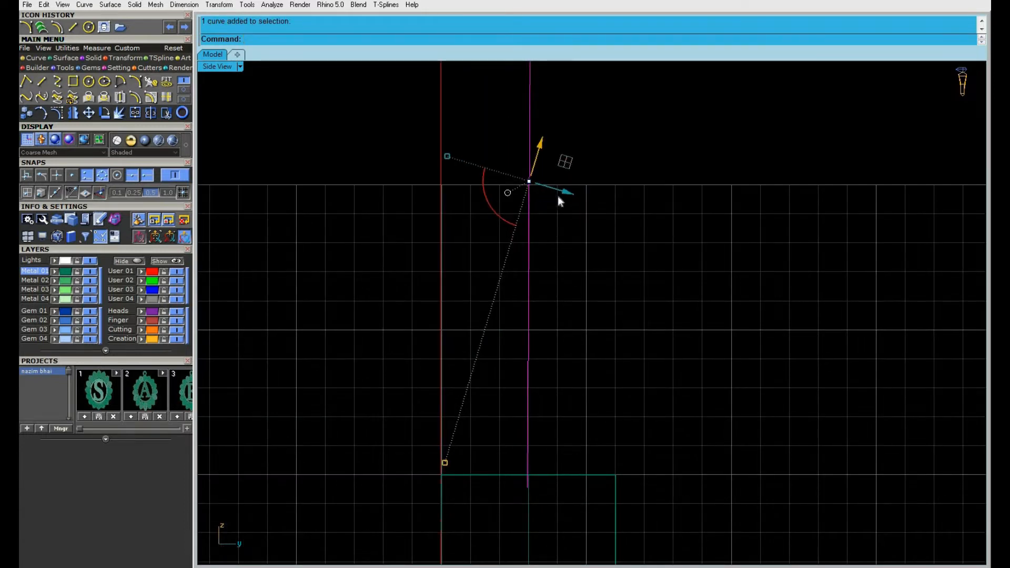
{"action": "left_click_drag", "start_coordinate": [564, 196], "coordinate": [606, 207]}
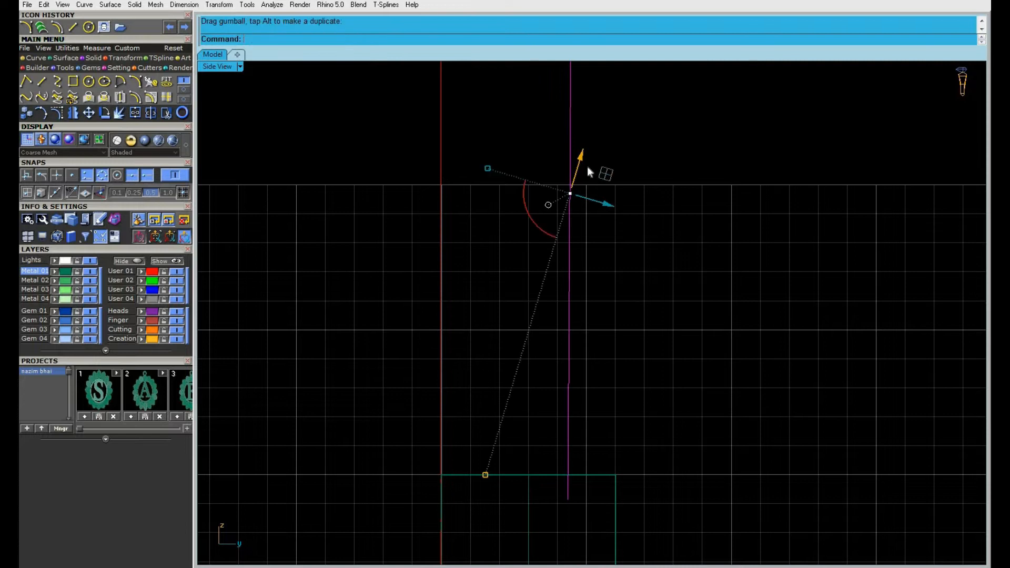
{"action": "left_click_drag", "start_coordinate": [580, 159], "coordinate": [590, 144]}
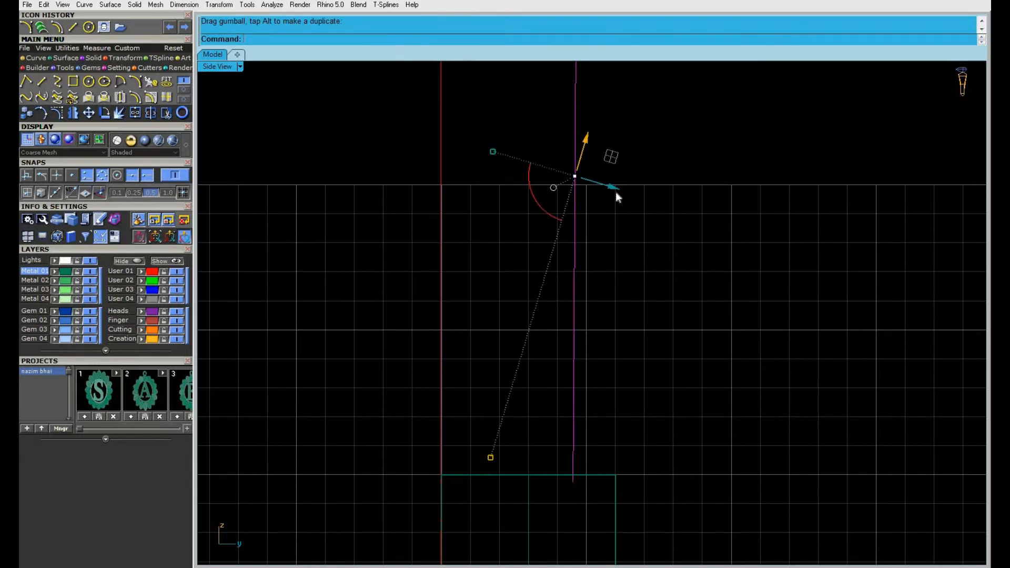
{"action": "left_click_drag", "start_coordinate": [615, 190], "coordinate": [631, 198]}
{"action": "left_click_drag", "start_coordinate": [603, 157], "coordinate": [605, 149]}
{"action": "left_click_drag", "start_coordinate": [630, 188], "coordinate": [652, 195]}
Zoom in on the side view and nudge the curve slightly left
{"action": "right_click_drag", "start_coordinate": [655, 398], "coordinate": [642, 342], "text": "ctrl"}
{"action": "right_click_drag", "start_coordinate": [627, 416], "coordinate": [620, 324]}
{"action": "right_click_drag", "start_coordinate": [611, 248], "coordinate": [624, 370], "text": "ctrl"}
{"action": "right_click_drag", "start_coordinate": [624, 370], "coordinate": [628, 186]}
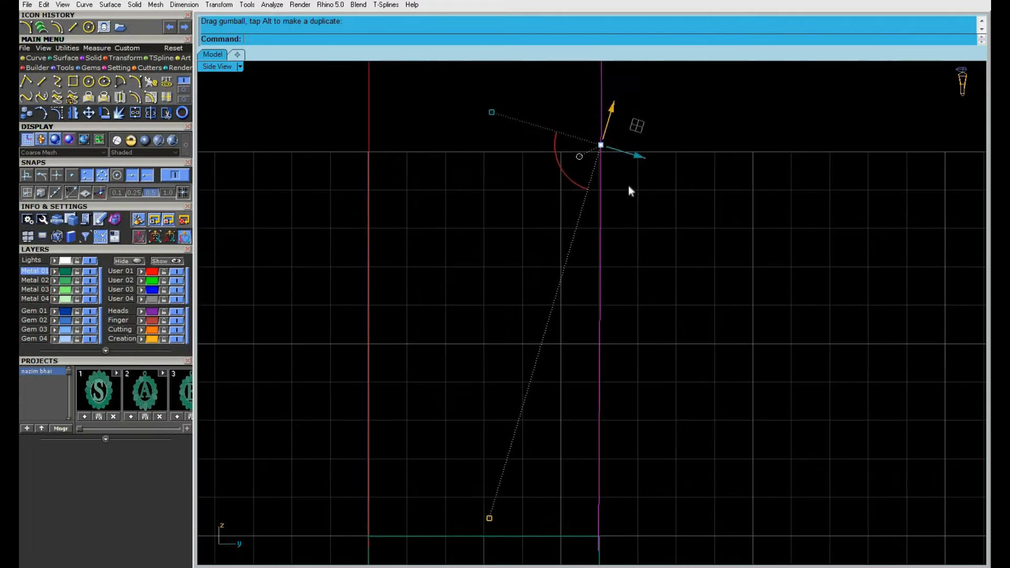
{"action": "left_click_drag", "start_coordinate": [633, 159], "coordinate": [636, 162]}
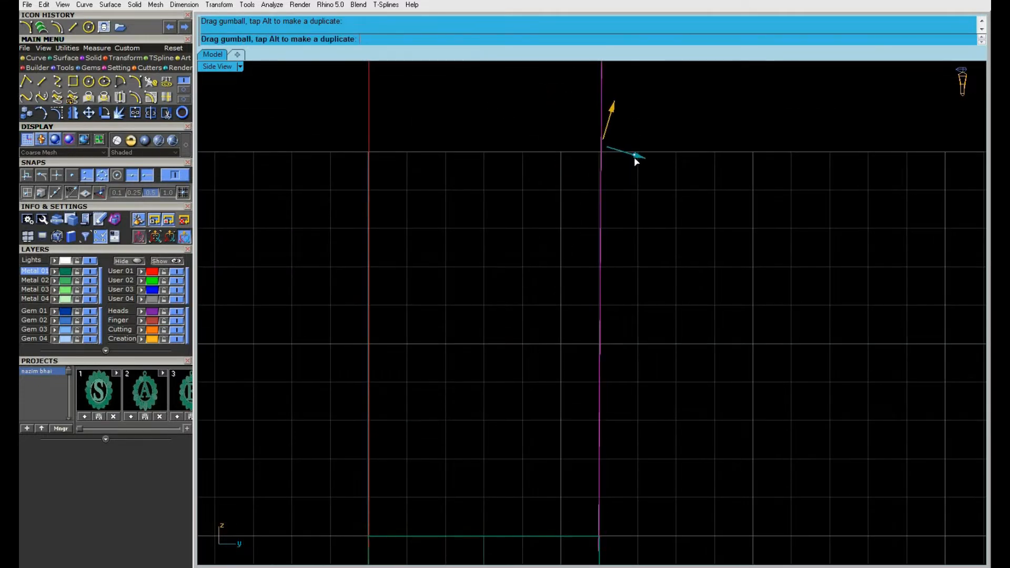
{"action": "right_click_drag", "start_coordinate": [667, 284], "coordinate": [695, 458], "text": "ctrl"}
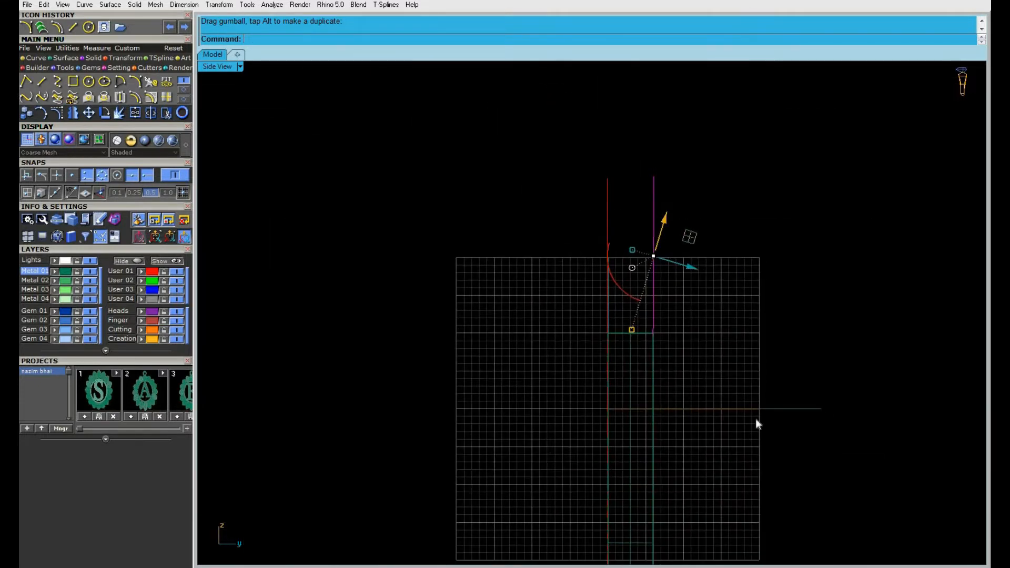
Move the other upright line right, then start mirroring the rightmost curve
{"action": "left_click", "coordinate": [729, 243]}
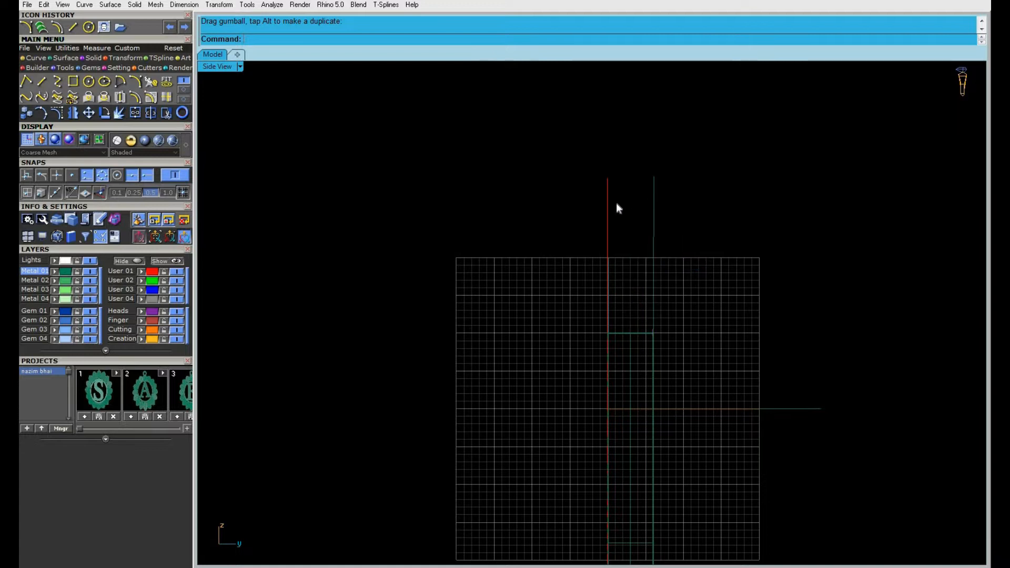
{"action": "left_click", "coordinate": [609, 237]}
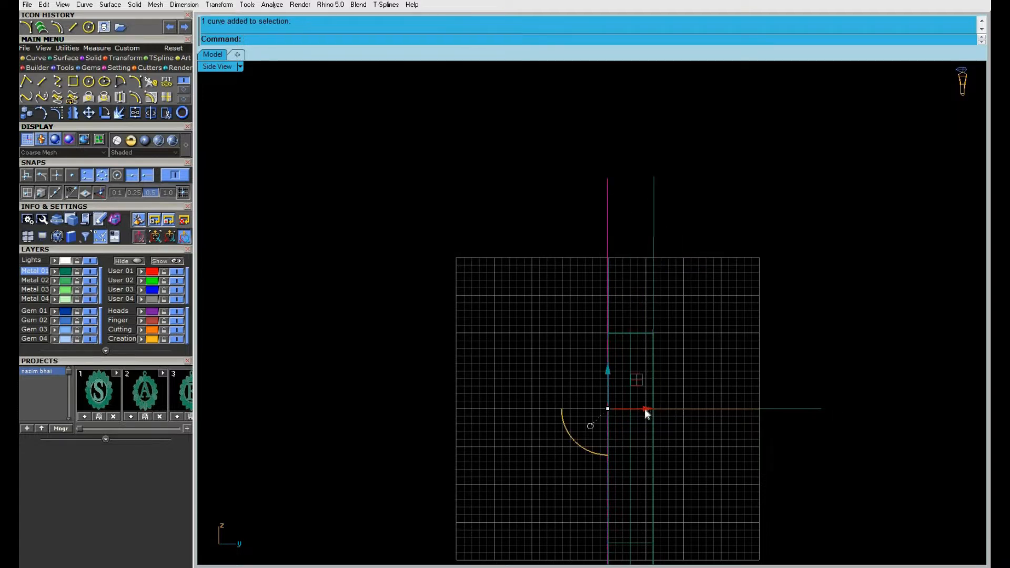
{"action": "left_click_drag", "start_coordinate": [646, 410], "coordinate": [667, 410]}
{"action": "left_click", "coordinate": [657, 221]}
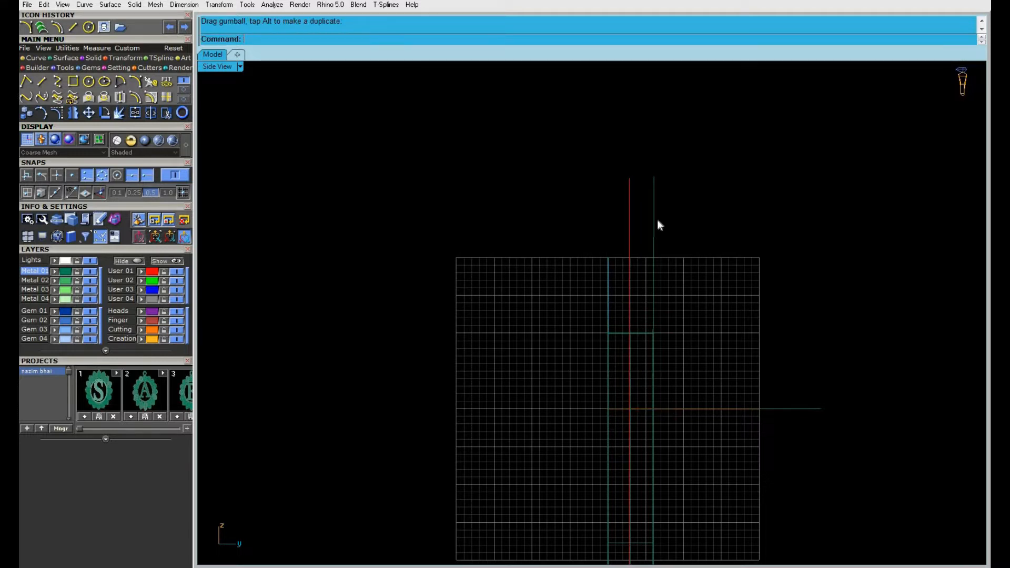
{"action": "left_click", "coordinate": [72, 112]}
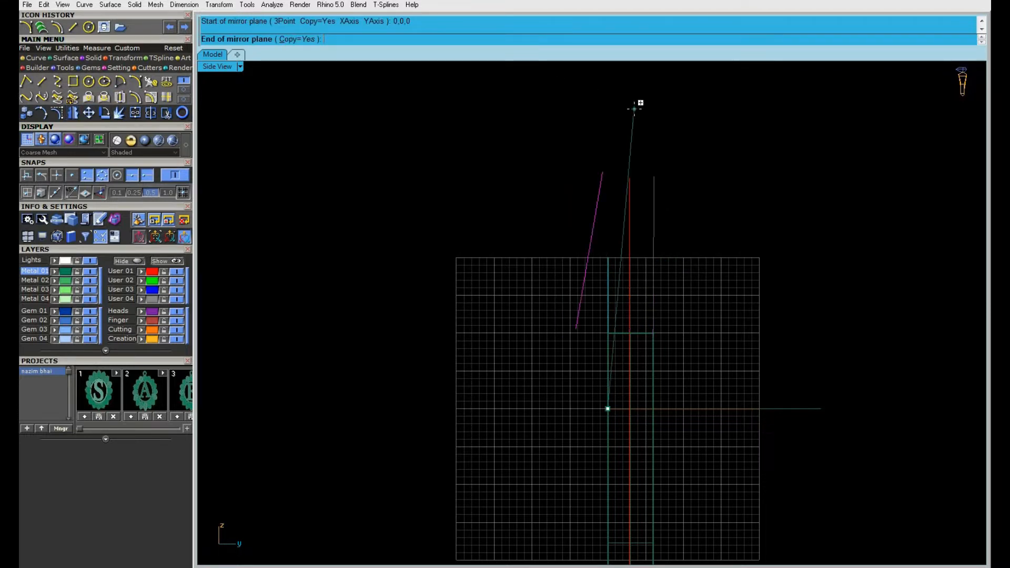
Finish the mirror, then mirror the curve again across a vertical plane
{"action": "left_click", "coordinate": [639, 106]}
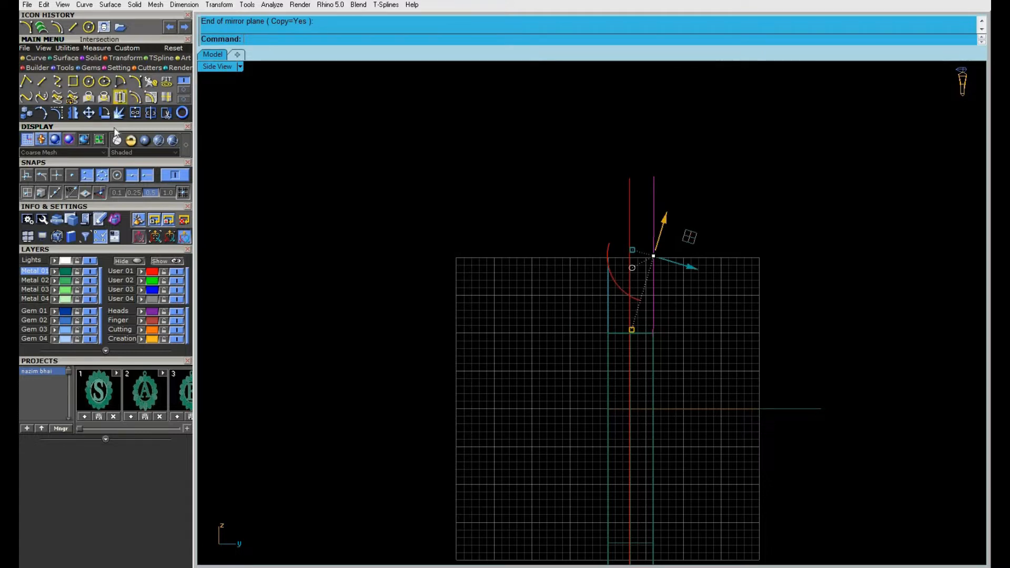
{"action": "left_click", "coordinate": [73, 112]}
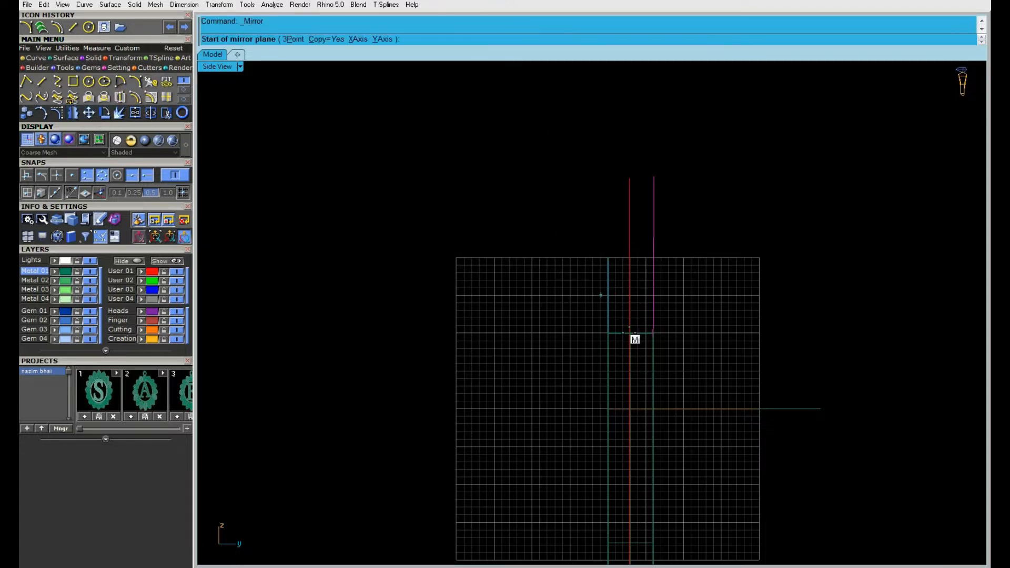
{"action": "left_click", "coordinate": [631, 250]}
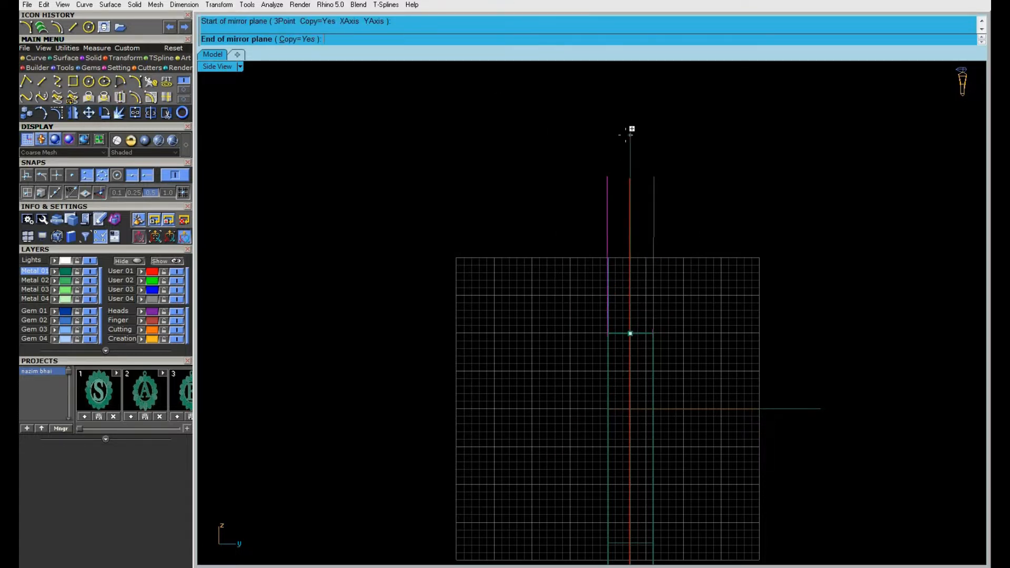
{"action": "left_click", "coordinate": [631, 111]}
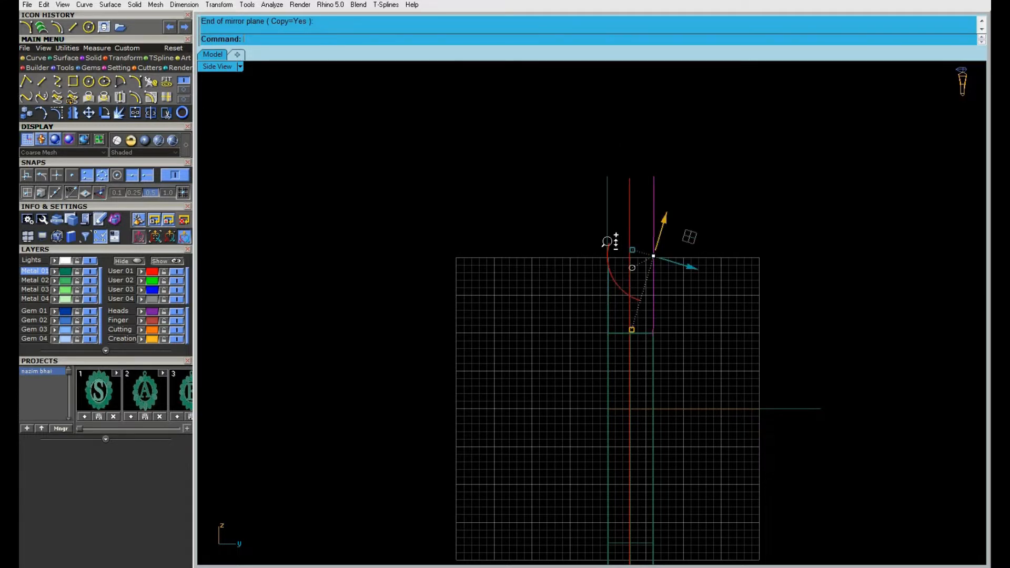
Switch the selection from the right upright curve to the left one
{"action": "scroll", "coordinate": [606, 308], "scroll_direction": "up", "scroll_amount": 5}
{"action": "scroll", "coordinate": [620, 329], "scroll_direction": "up", "scroll_amount": 2}
{"action": "left_click", "coordinate": [616, 329]}
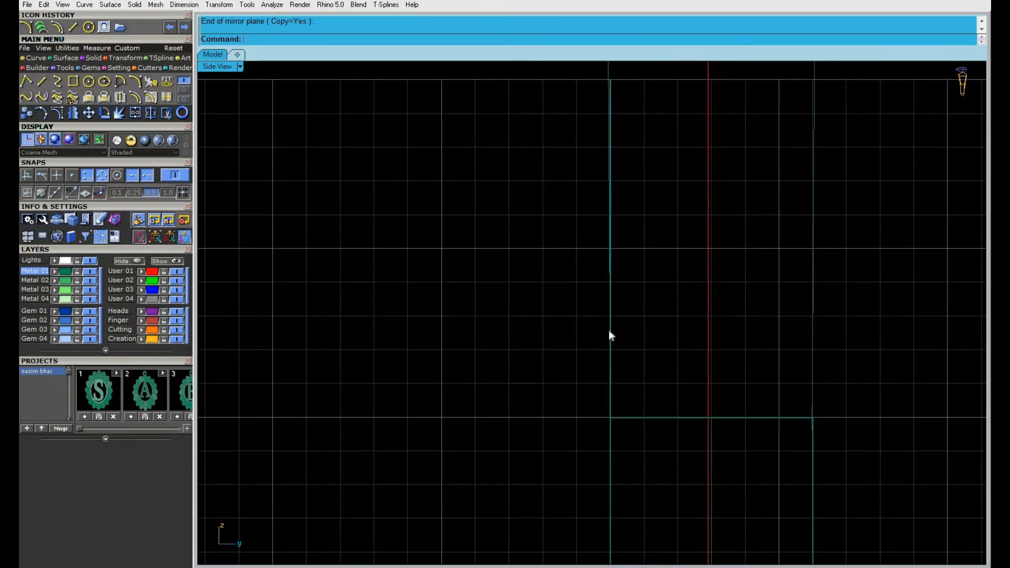
{"action": "left_click", "coordinate": [612, 363]}
{"action": "scroll", "coordinate": [625, 336], "scroll_direction": "down", "scroll_amount": 6}
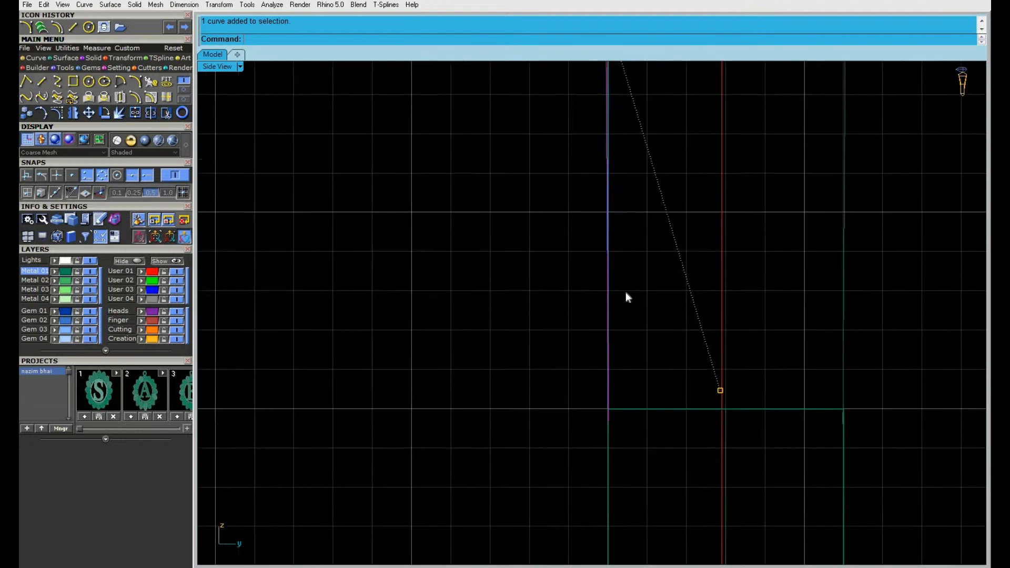
{"action": "scroll", "coordinate": [656, 279], "scroll_direction": "down", "scroll_amount": 1}
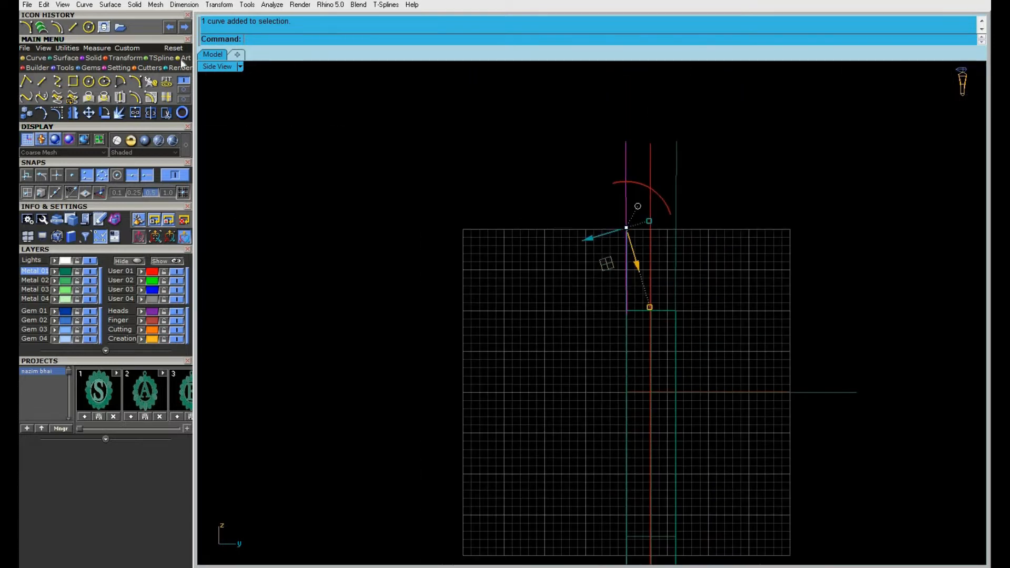
Restore the four-viewport layout and orbit Perspective to see the ring edge-on
{"action": "double_click", "coordinate": [210, 66]}
{"action": "right_click_drag", "start_coordinate": [754, 159], "coordinate": [864, 212]}
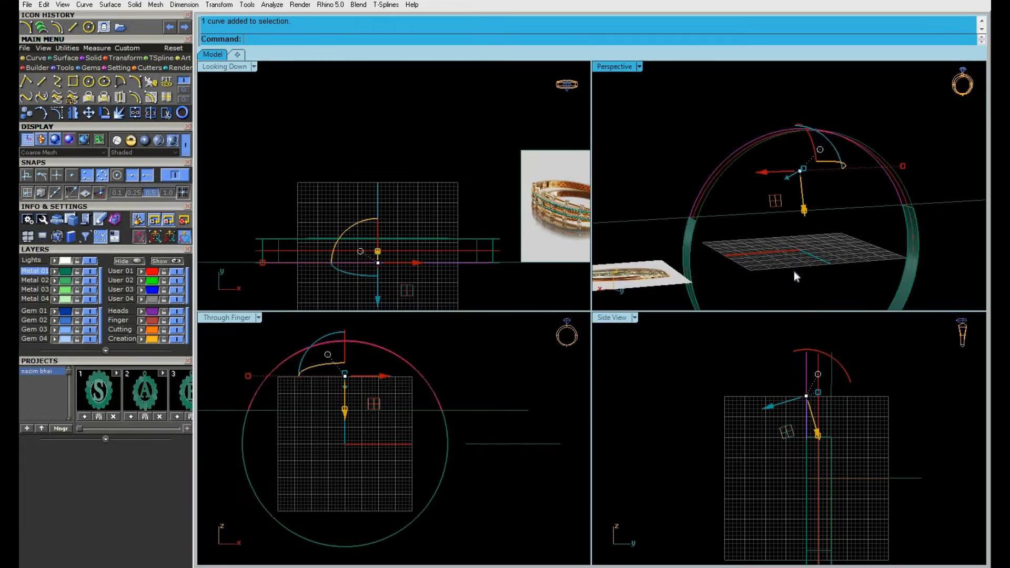
{"action": "key", "text": "Delete"}
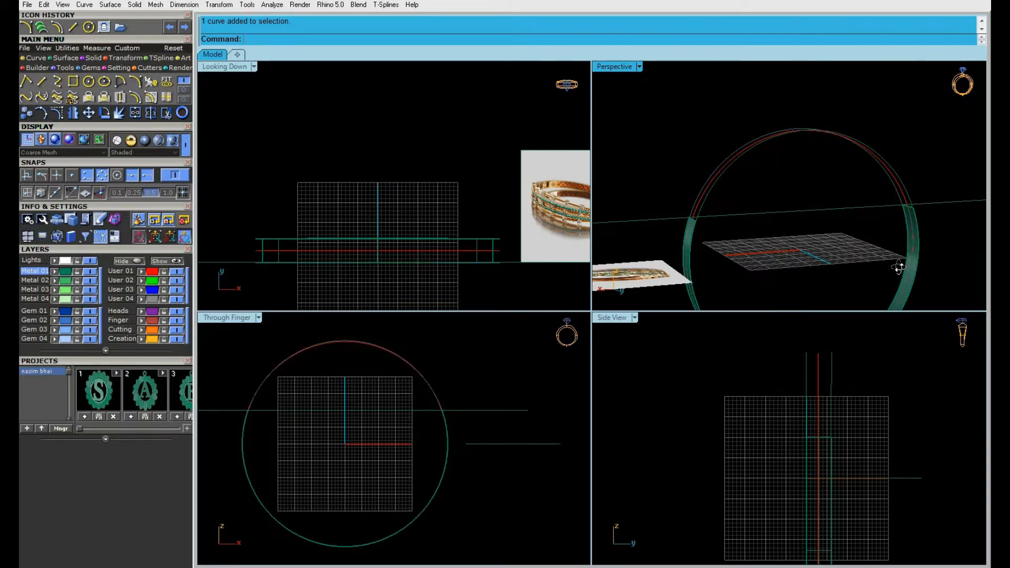
{"action": "right_click_drag", "start_coordinate": [899, 268], "coordinate": [926, 266]}
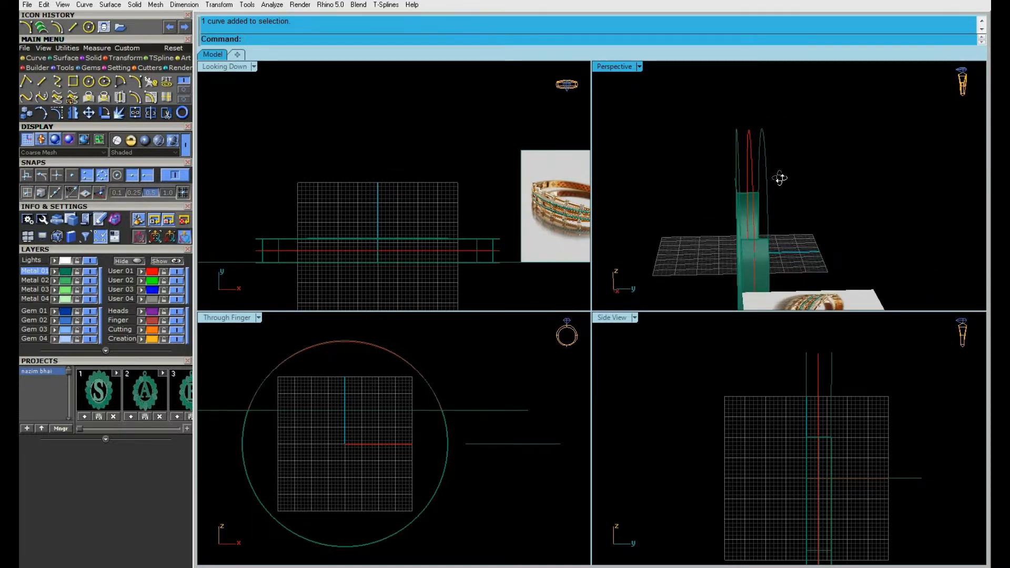
Select the arched profile curve and offset it by a distance of 2
{"action": "mouse_move", "coordinate": [780, 178]}
{"action": "right_mouse_down"}
{"action": "mouse_move", "coordinate": [791, 173]}
{"action": "mouse_move", "coordinate": [767, 191]}
{"action": "right_mouse_up"}
{"action": "left_click", "coordinate": [764, 191]}
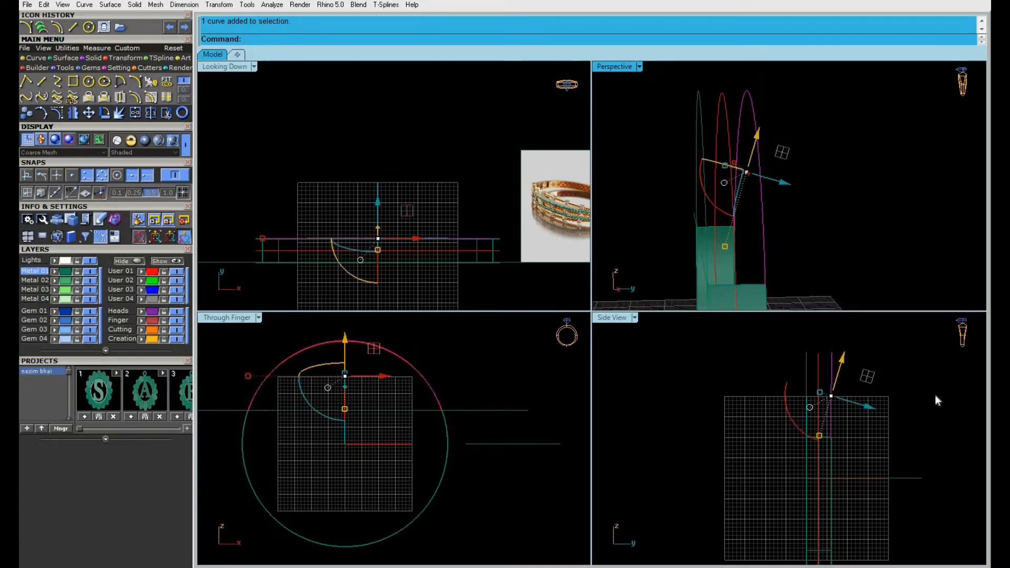
{"action": "left_click", "coordinate": [135, 98]}
{"action": "scroll", "coordinate": [848, 382], "scroll_direction": "up", "scroll_amount": 4}
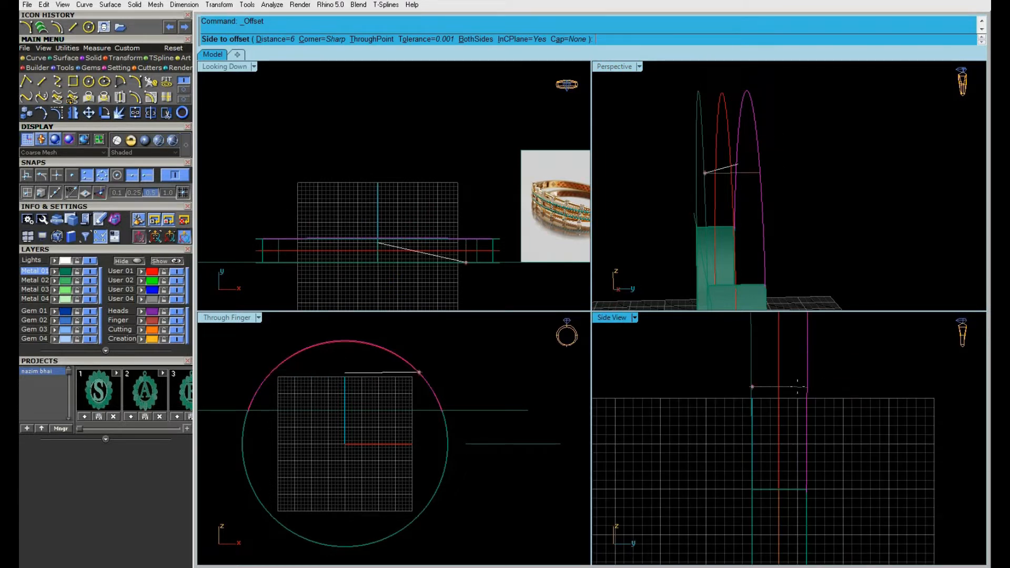
{"action": "type", "text": "2"}
{"action": "key", "text": "Return"}
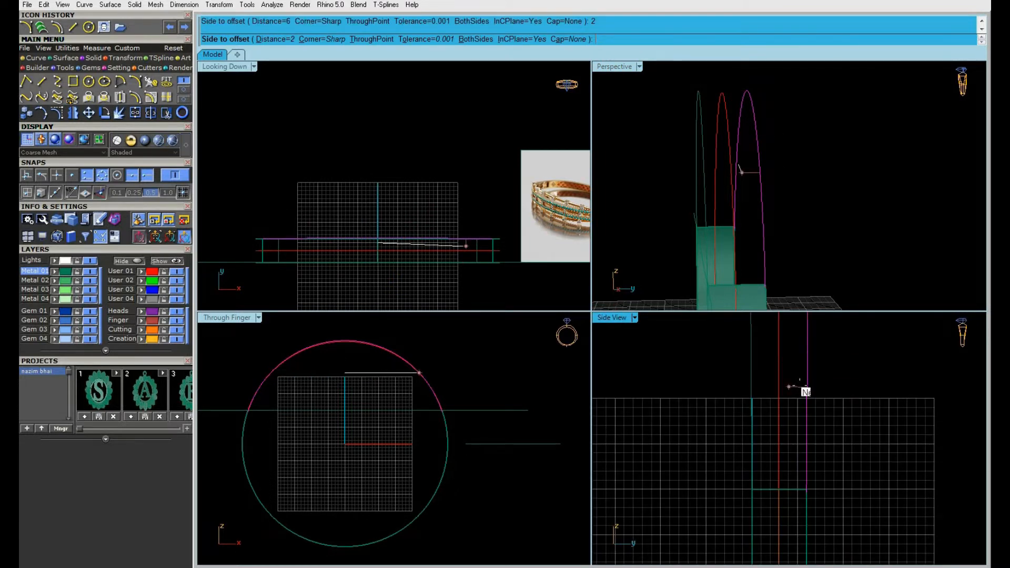
{"action": "left_click", "coordinate": [813, 396]}
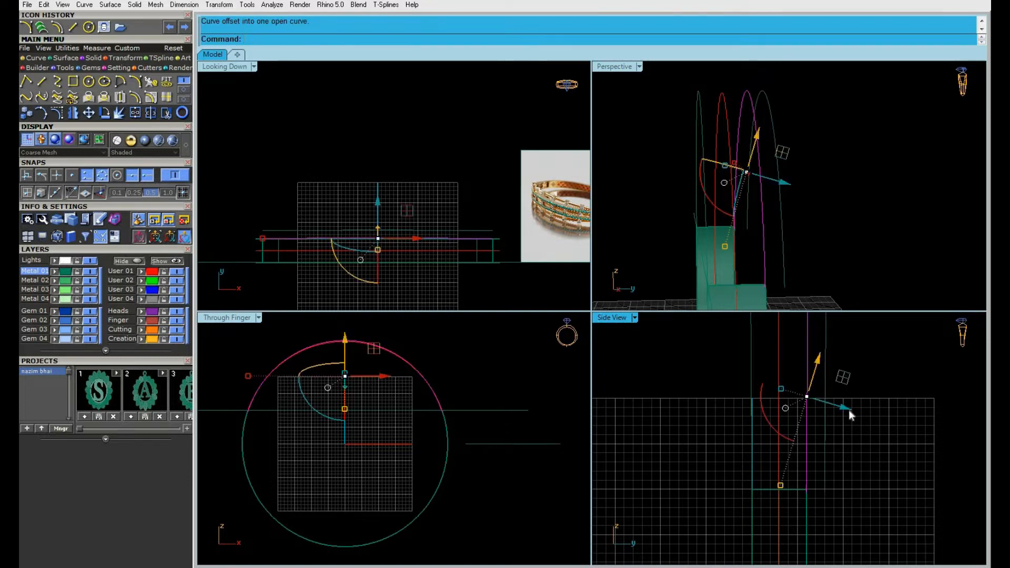
Redo the 2-unit offset, placing the copy on the correct side of the arch
{"action": "key", "text": "ctrl+z"}
{"action": "key", "text": "Return"}
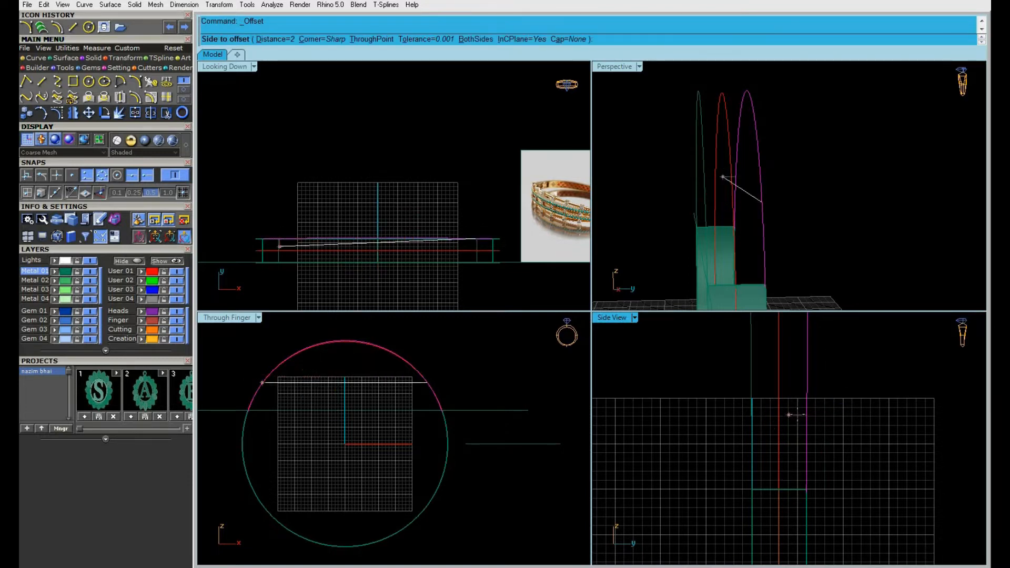
{"action": "right_click", "coordinate": [852, 415]}
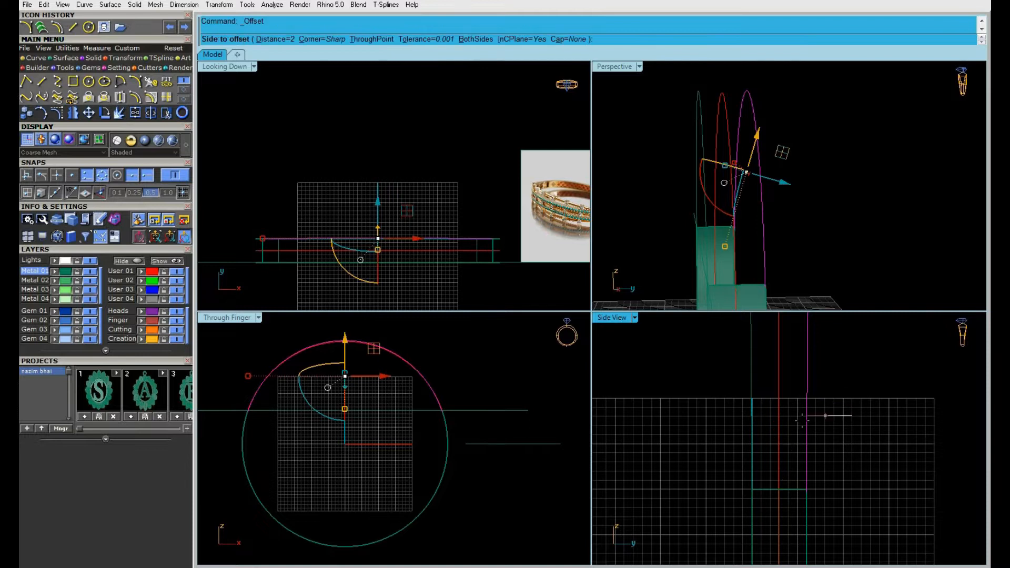
{"action": "left_click", "coordinate": [794, 420]}
{"action": "right_click", "coordinate": [871, 416]}
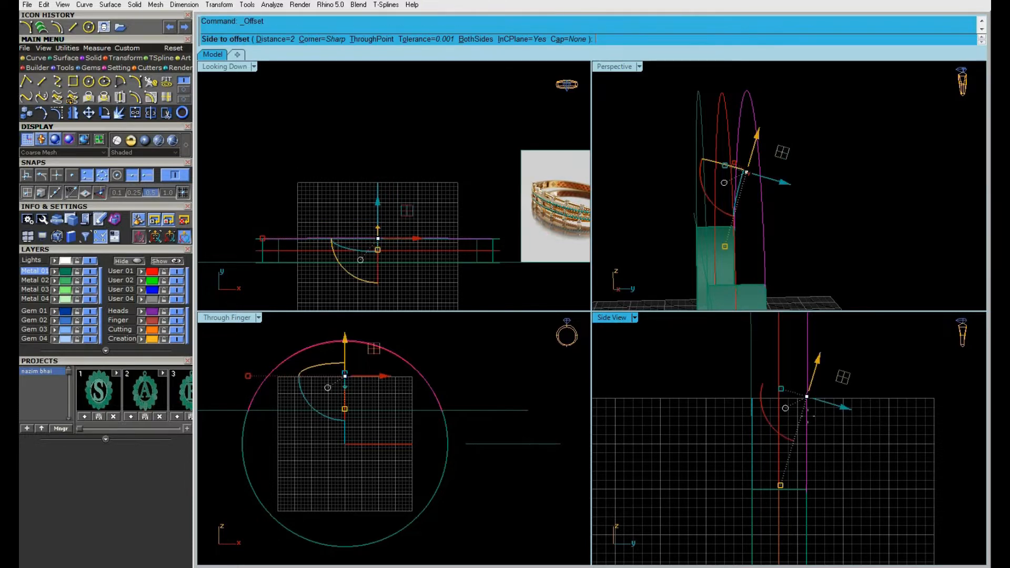
{"action": "left_click", "coordinate": [808, 422]}
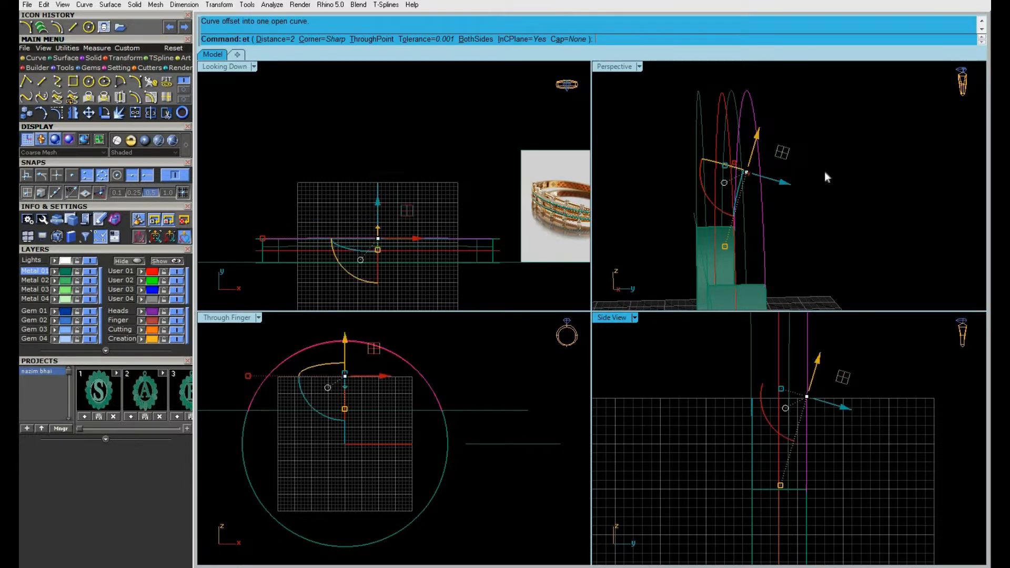
{"action": "right_click_drag", "start_coordinate": [825, 171], "coordinate": [708, 183]}
{"action": "key", "text": "Escape"}
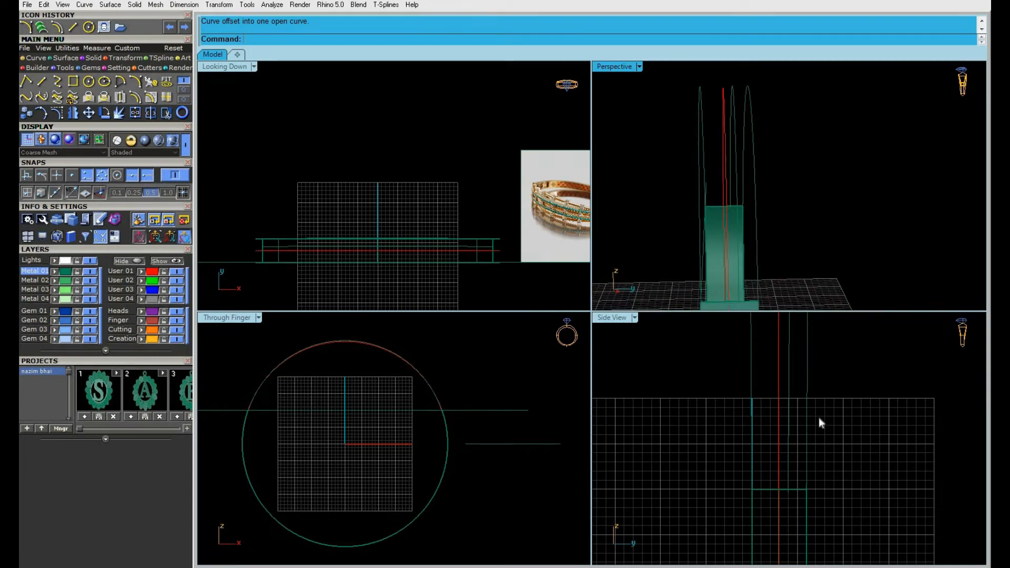
Delete the extra vertical curve
{"action": "scroll", "coordinate": [808, 361], "scroll_direction": "up", "scroll_amount": 5}
{"action": "left_click", "coordinate": [773, 360]}
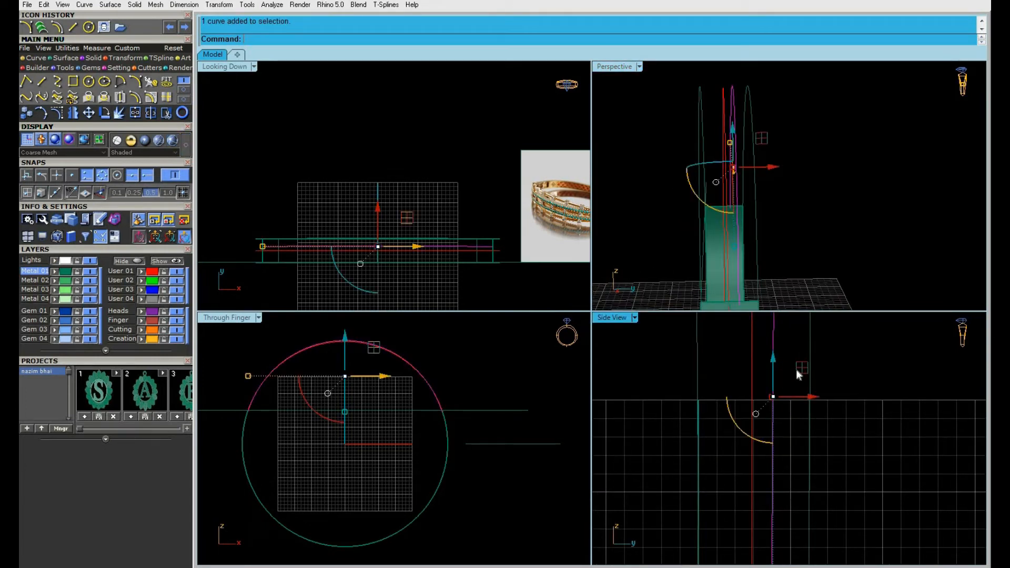
{"action": "key", "text": "Delete"}
Offset the right rail curve by 1.5 to create a parallel copy
{"action": "right_click", "coordinate": [845, 380]}
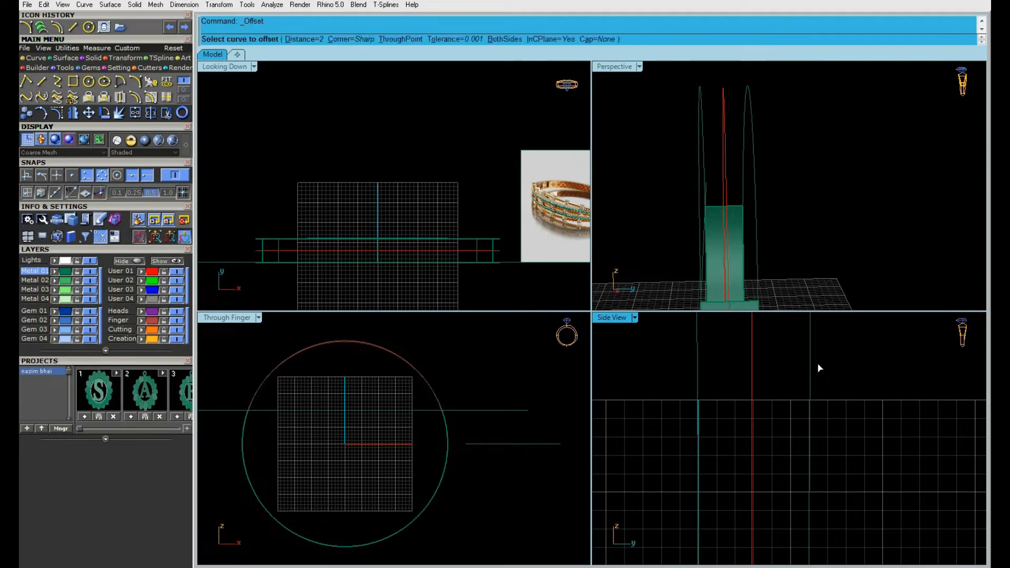
{"action": "left_click", "coordinate": [811, 366]}
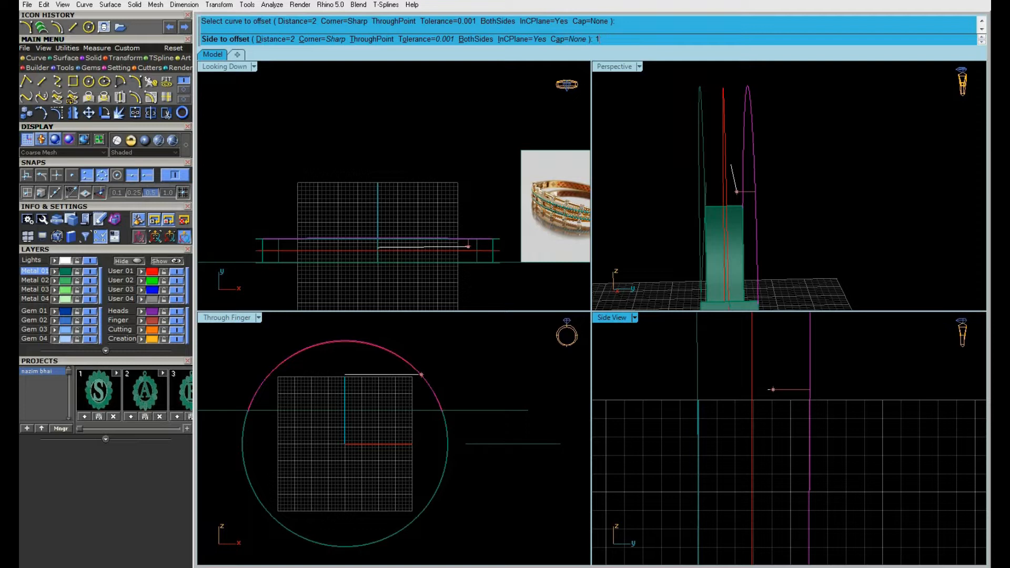
{"action": "type", "text": "1.5"}
{"action": "key", "text": "Return"}
{"action": "type", "text": "5"}
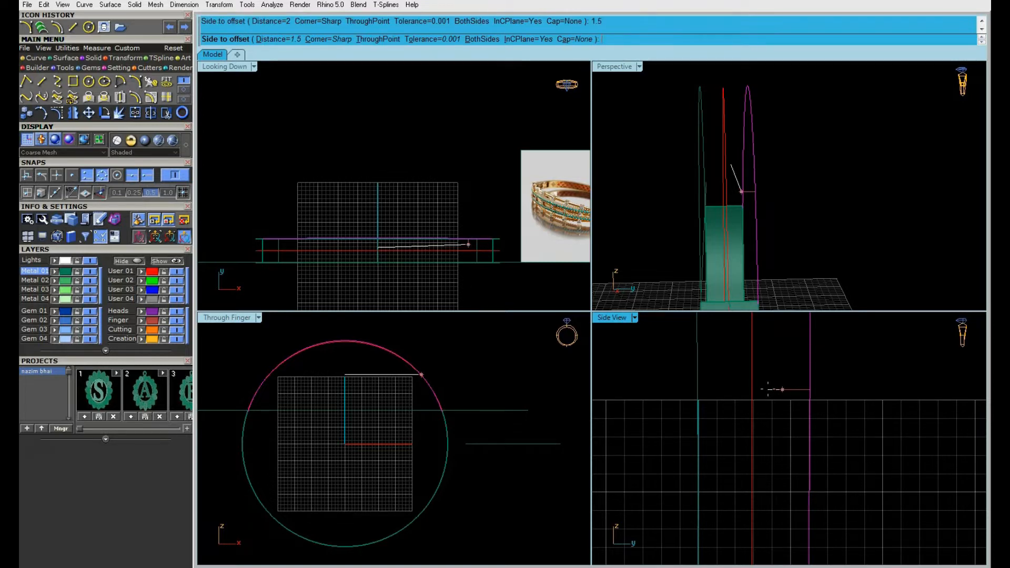
{"action": "left_click", "coordinate": [768, 390]}
{"action": "right_click", "coordinate": [802, 381]}
{"action": "left_click", "coordinate": [809, 381]}
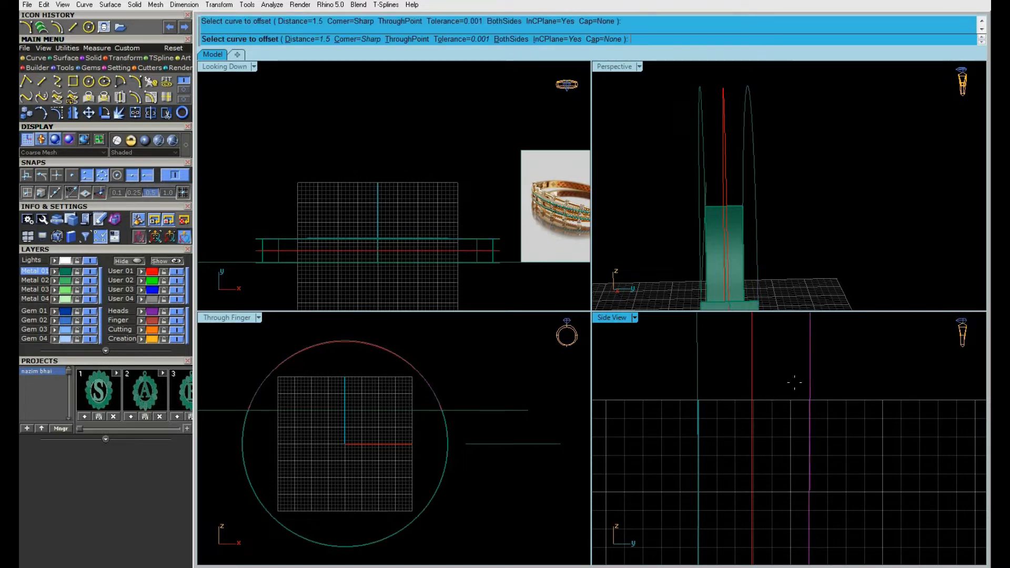
{"action": "left_click", "coordinate": [787, 381]}
{"action": "scroll", "coordinate": [863, 401], "scroll_direction": "down", "scroll_amount": 2}
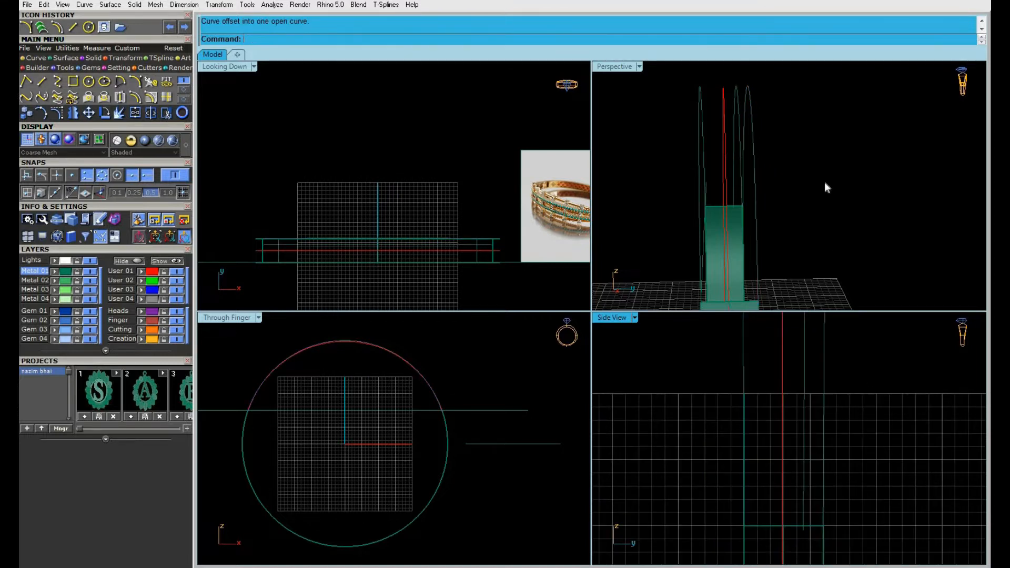
{"action": "right_click_drag", "start_coordinate": [825, 182], "coordinate": [765, 197]}
{"action": "left_click", "coordinate": [715, 170]}
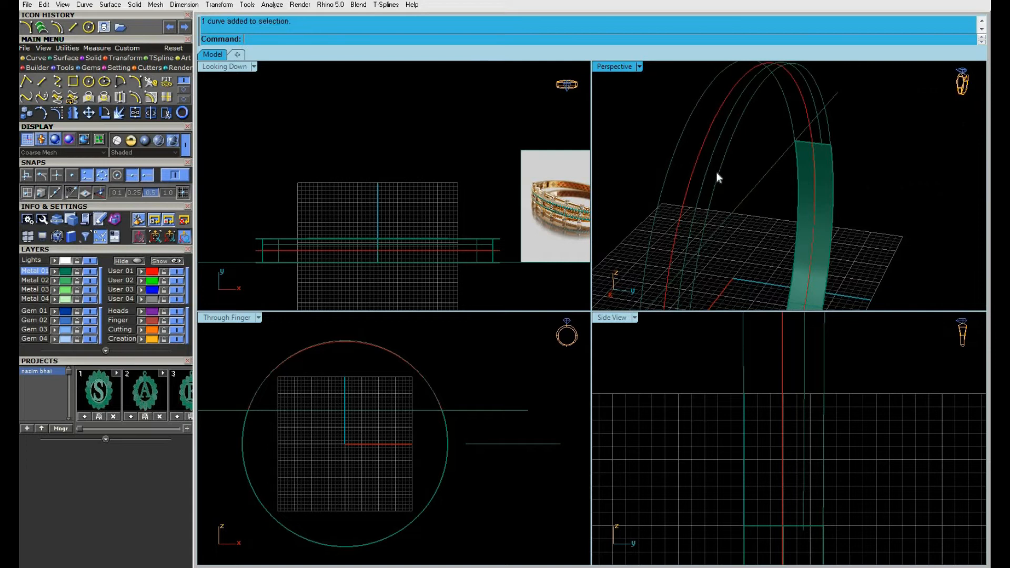
Loft a band surface between the two selected arch curves
{"action": "left_click", "coordinate": [708, 169], "text": "shift"}
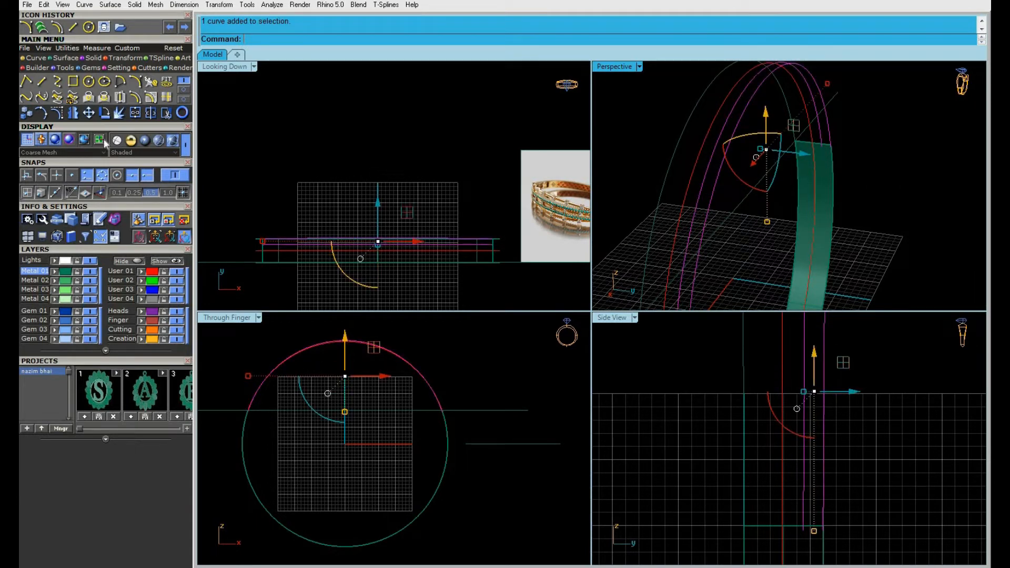
{"action": "left_click", "coordinate": [72, 112]}
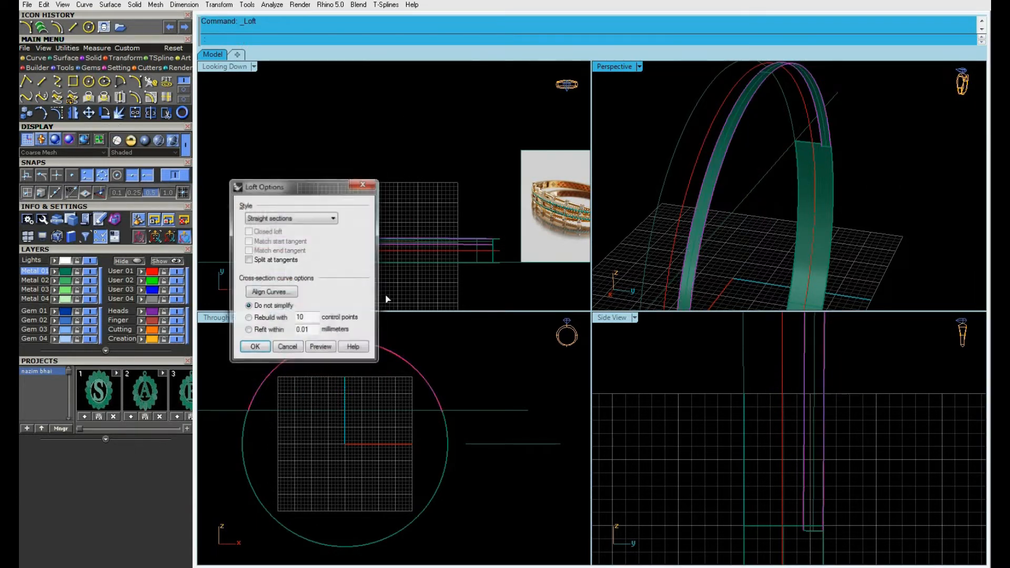
{"action": "left_click", "coordinate": [255, 346]}
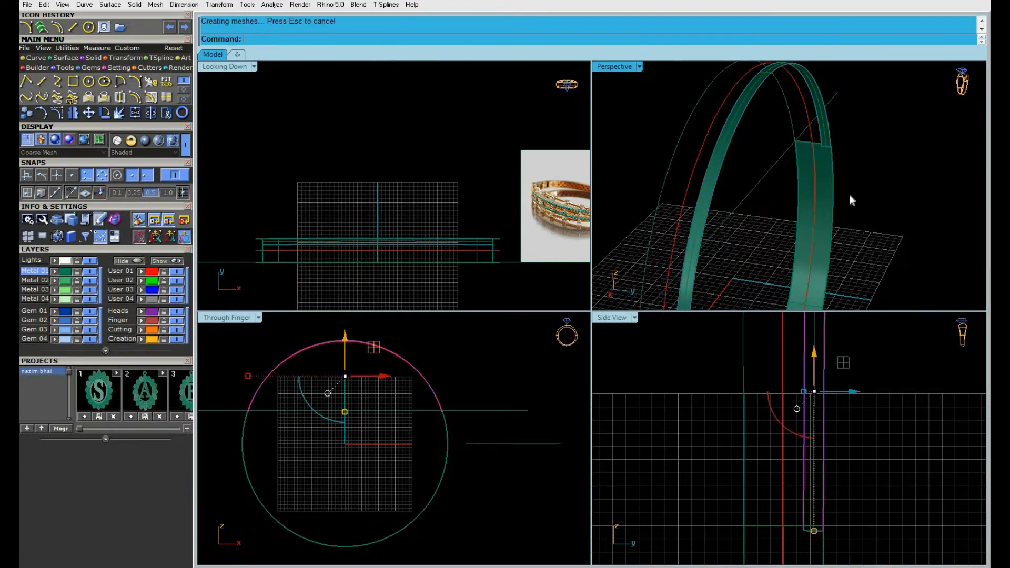
Select the band, maximize Side View, and switch its display to Plastic
{"action": "right_click_drag", "start_coordinate": [852, 200], "coordinate": [749, 152]}
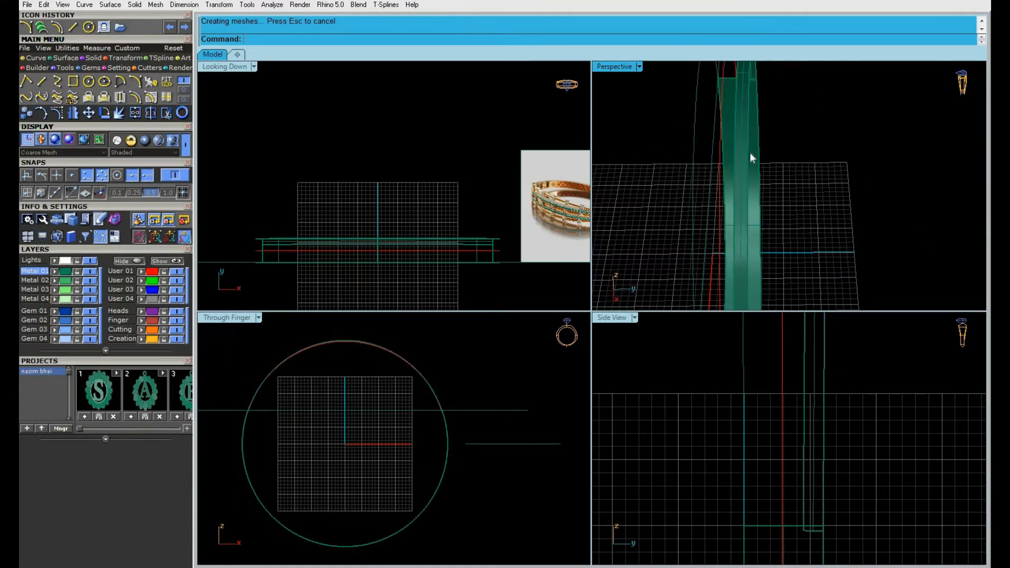
{"action": "left_click", "coordinate": [745, 153]}
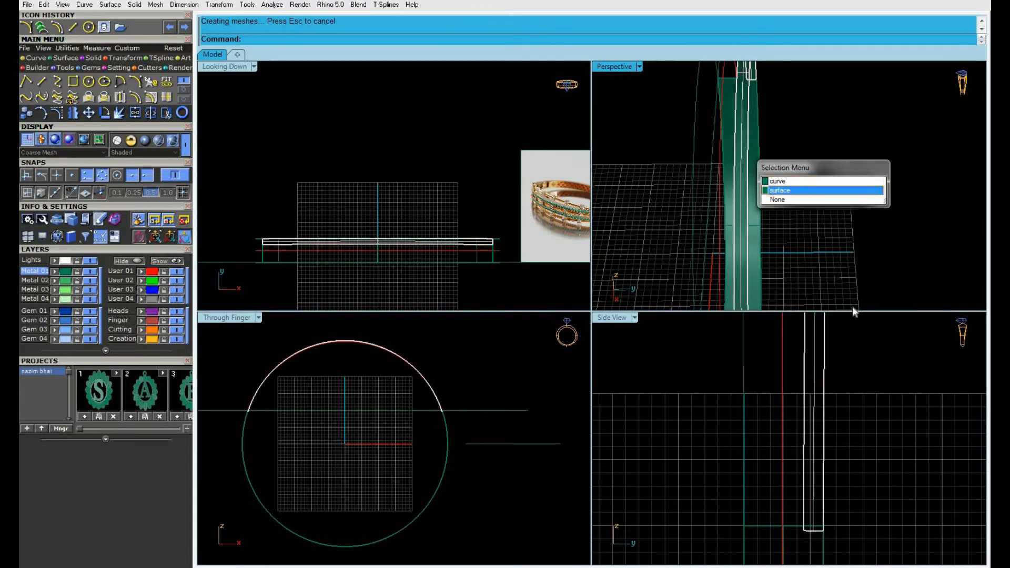
{"action": "left_click", "coordinate": [866, 370]}
{"action": "scroll", "coordinate": [868, 374], "scroll_direction": "down", "scroll_amount": 3}
{"action": "double_click", "coordinate": [609, 320]}
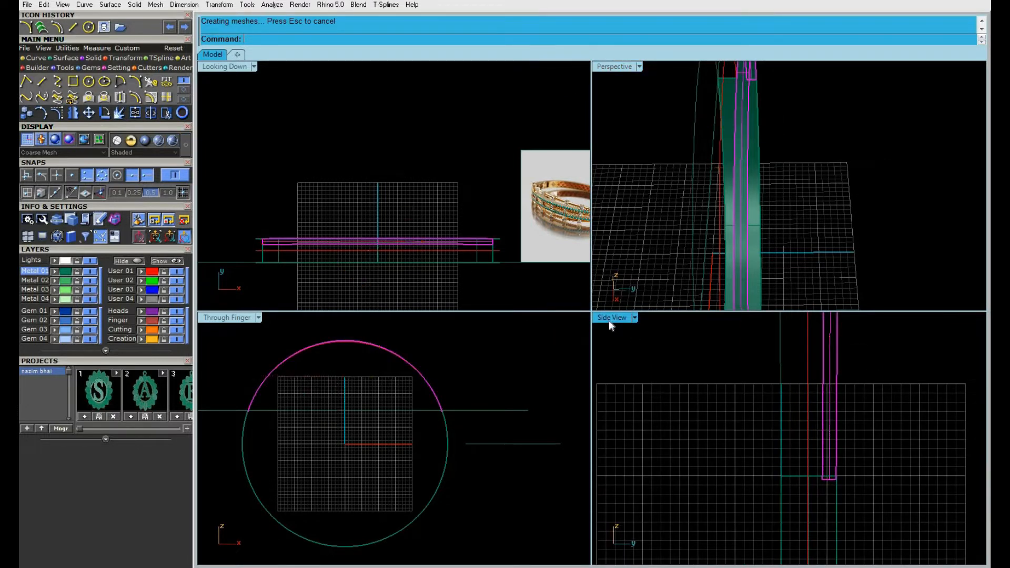
{"action": "scroll", "coordinate": [549, 254], "scroll_direction": "down", "scroll_amount": 5}
{"action": "right_click_drag", "start_coordinate": [494, 287], "coordinate": [431, 335]}
{"action": "scroll", "coordinate": [500, 267], "scroll_direction": "down", "scroll_amount": 1}
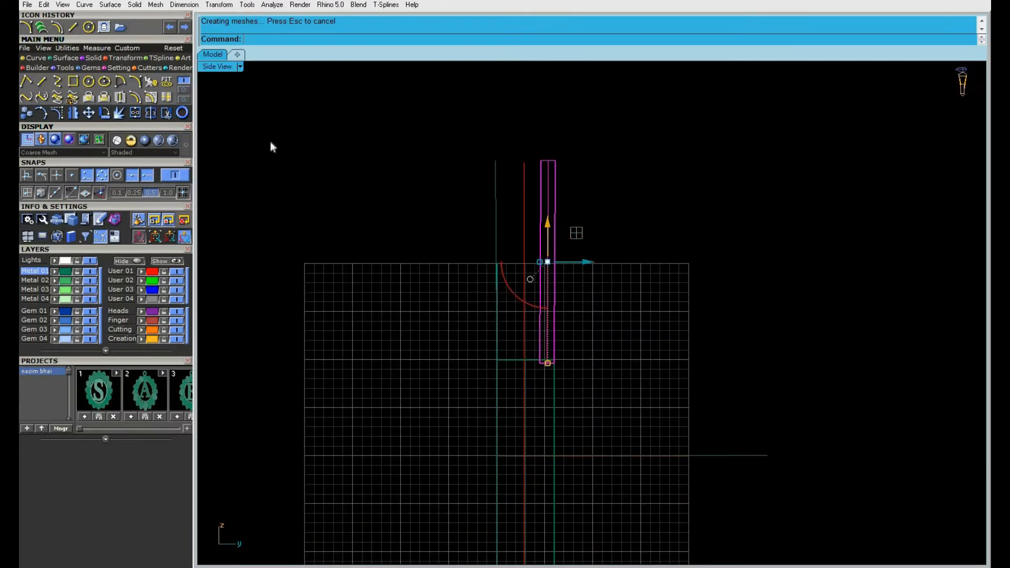
{"action": "left_click", "coordinate": [144, 140]}
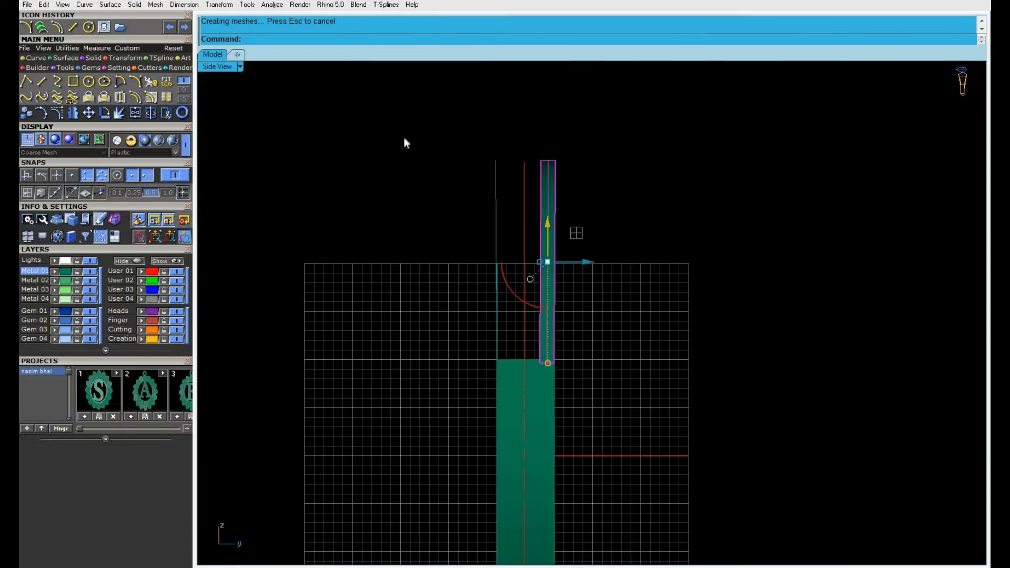
Mirror the band across the vertical centre line to make a second band
{"action": "left_click", "coordinate": [72, 113]}
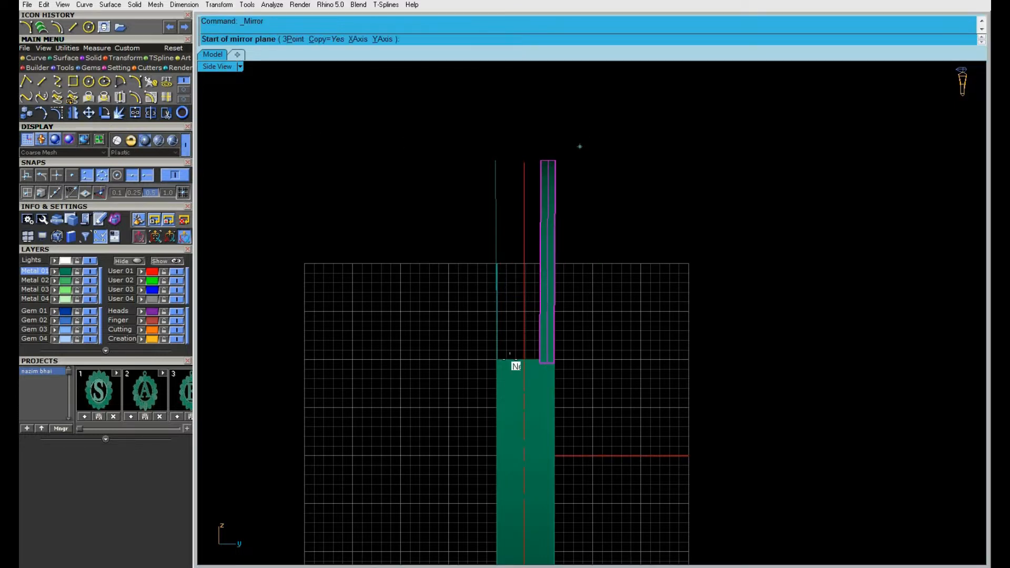
{"action": "left_click", "coordinate": [525, 360]}
{"action": "left_click", "coordinate": [526, 124]}
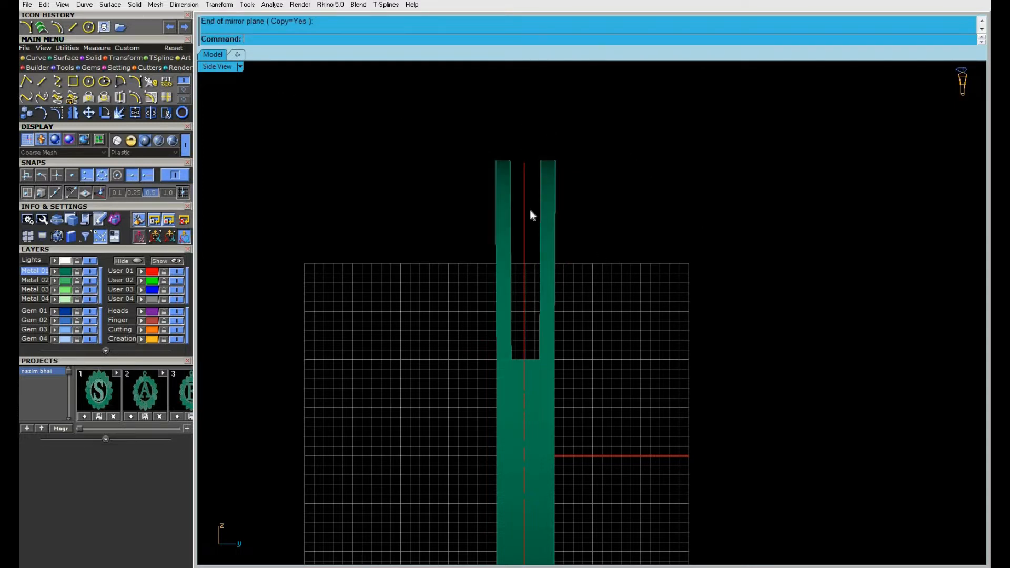
{"action": "scroll", "coordinate": [527, 157], "scroll_direction": "up", "scroll_amount": 4}
{"action": "scroll", "coordinate": [519, 176], "scroll_direction": "down", "scroll_amount": 2}
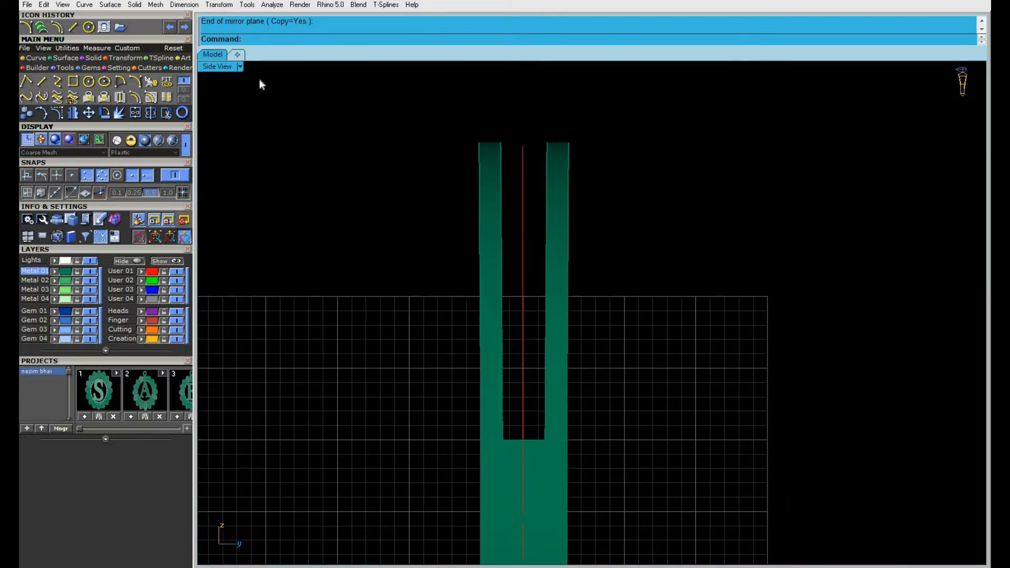
Return to four views, then maximize Perspective and orbit around the two bands
{"action": "double_click", "coordinate": [233, 67]}
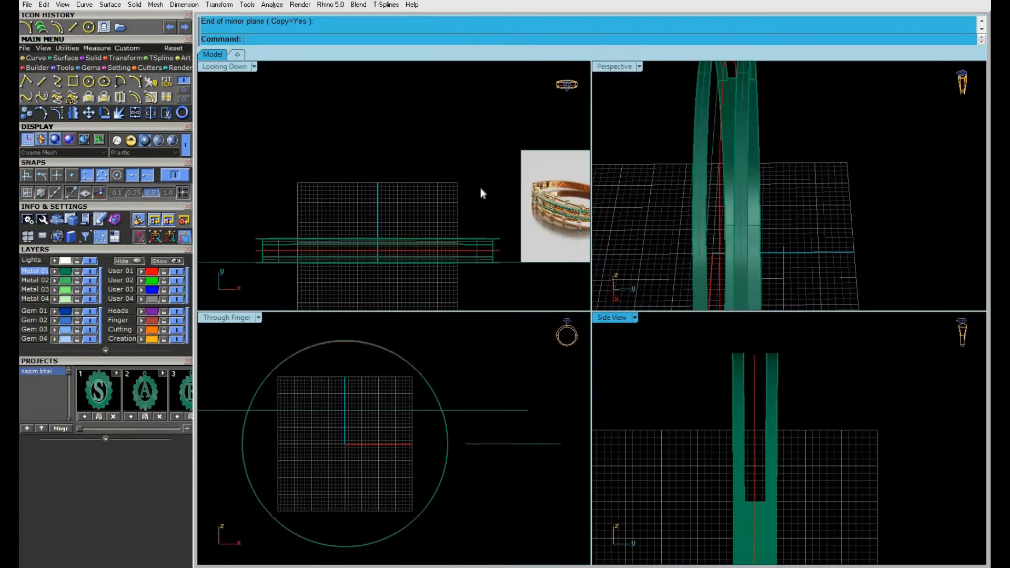
{"action": "right_click_drag", "start_coordinate": [515, 180], "coordinate": [433, 186]}
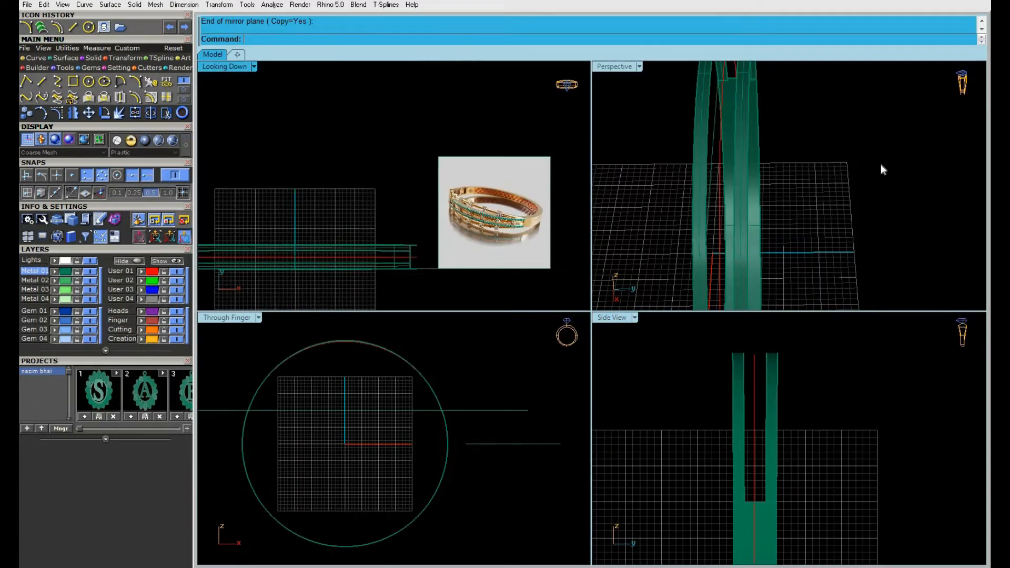
{"action": "right_click_drag", "start_coordinate": [707, 153], "coordinate": [623, 81]}
{"action": "double_click", "coordinate": [623, 67]}
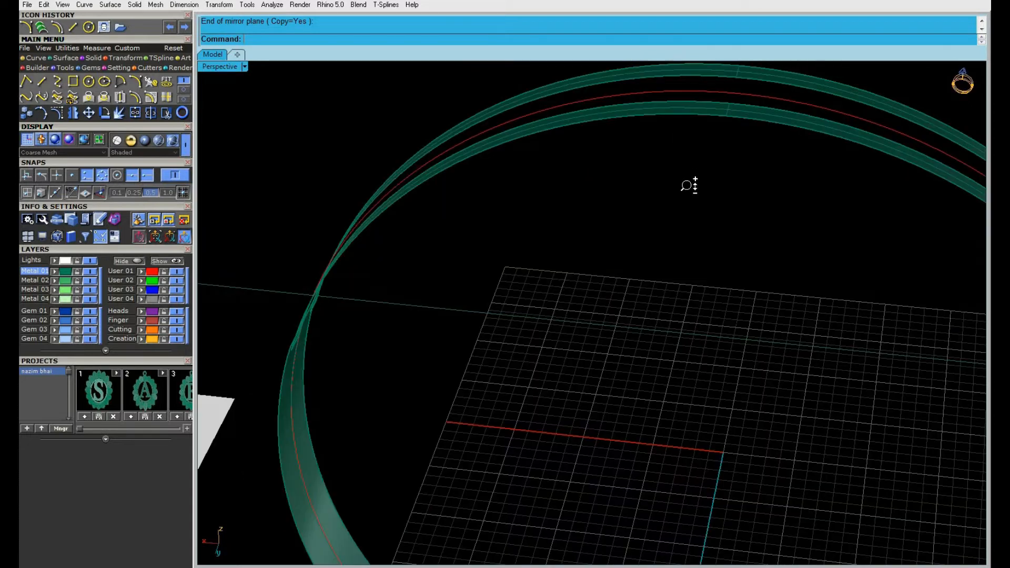
{"action": "right_click_drag", "start_coordinate": [689, 185], "coordinate": [559, 315]}
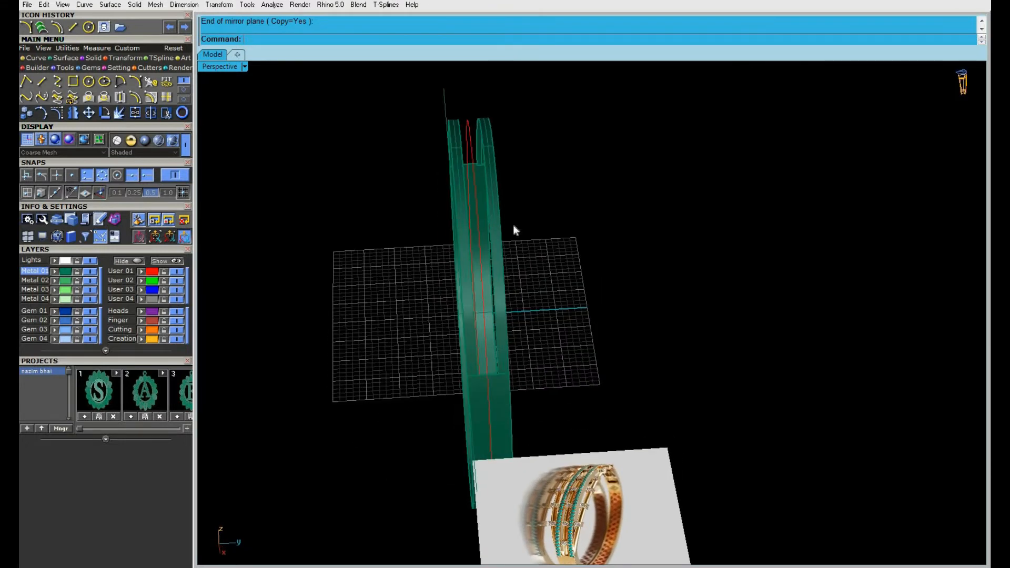
{"action": "scroll", "coordinate": [492, 226], "scroll_direction": "up", "scroll_amount": 4}
{"action": "right_click_drag", "start_coordinate": [459, 229], "coordinate": [474, 224]}
Cancel a second mirror of the right band and restore the four-view layout
{"action": "left_click", "coordinate": [484, 220]}
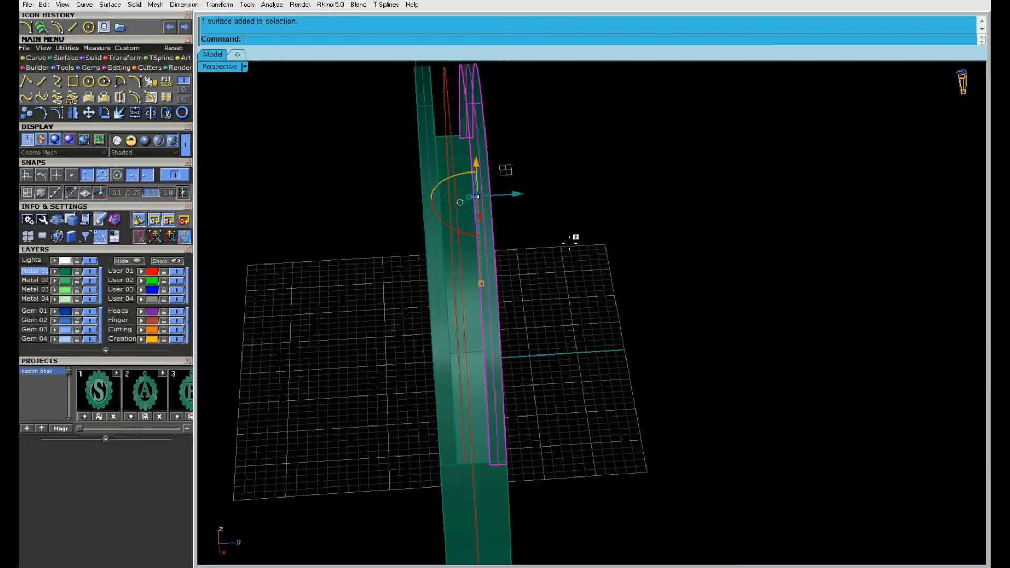
{"action": "right_click", "coordinate": [568, 243]}
{"action": "left_click", "coordinate": [568, 243]}
{"action": "key", "text": "Escape"}
{"action": "left_click", "coordinate": [570, 259]}
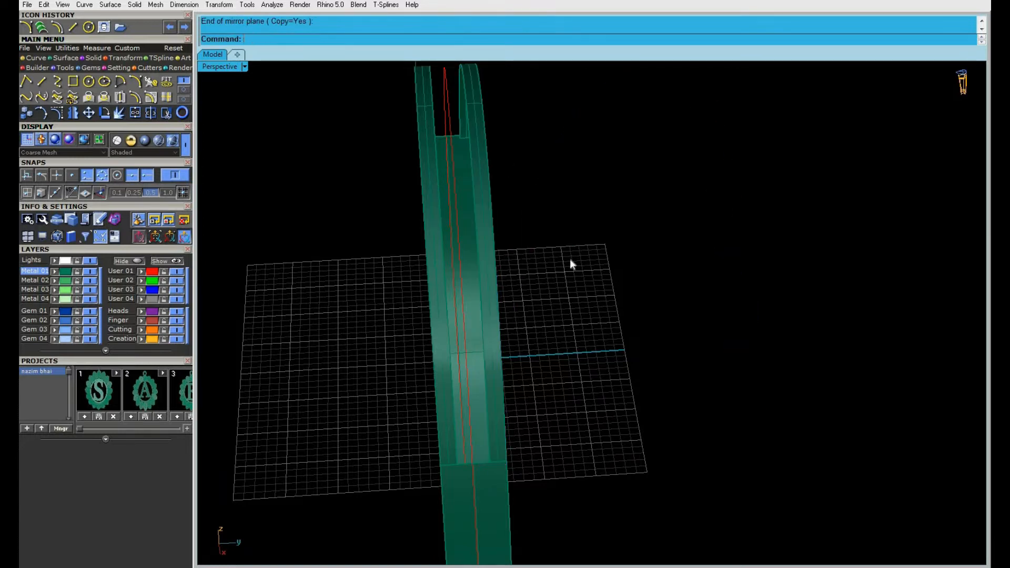
{"action": "right_click_drag", "start_coordinate": [529, 244], "coordinate": [553, 221]}
{"action": "double_click", "coordinate": [217, 68]}
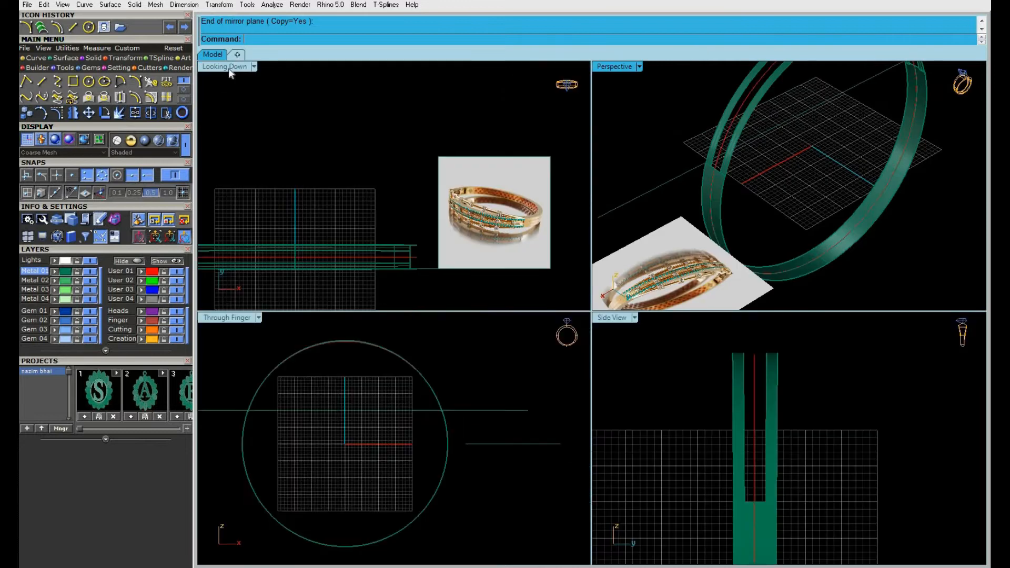
Maximize Looking Down, zoom in on the reference bracelet photo, then zoom back out
{"action": "double_click", "coordinate": [229, 69]}
{"action": "scroll", "coordinate": [738, 289], "scroll_direction": "up", "scroll_amount": 6}
{"action": "right_click_drag", "start_coordinate": [738, 289], "coordinate": [469, 131]}
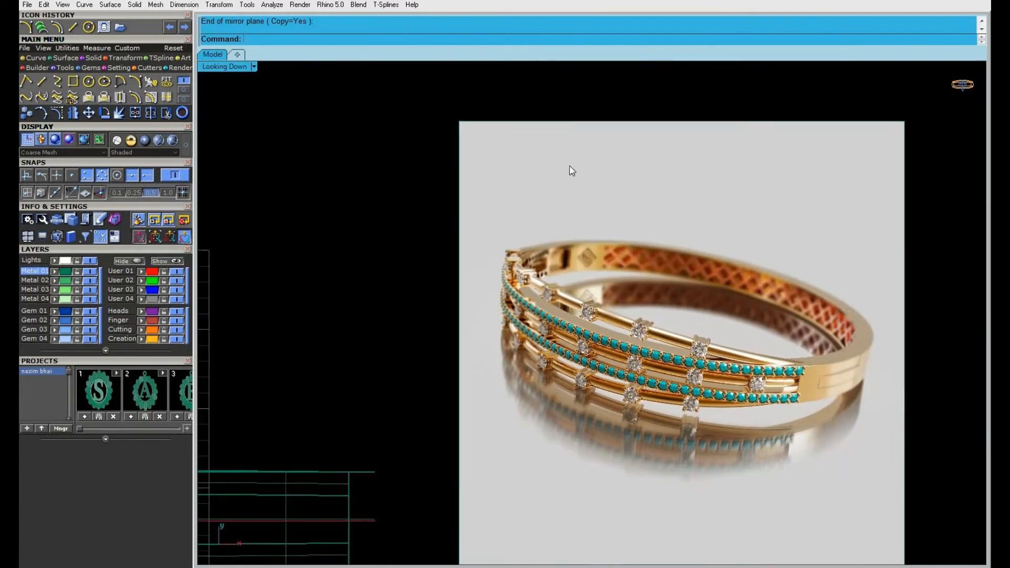
{"action": "right_click_drag", "start_coordinate": [629, 329], "coordinate": [620, 303]}
{"action": "scroll", "coordinate": [618, 329], "scroll_direction": "up", "scroll_amount": 5}
{"action": "scroll", "coordinate": [662, 359], "scroll_direction": "up", "scroll_amount": 2}
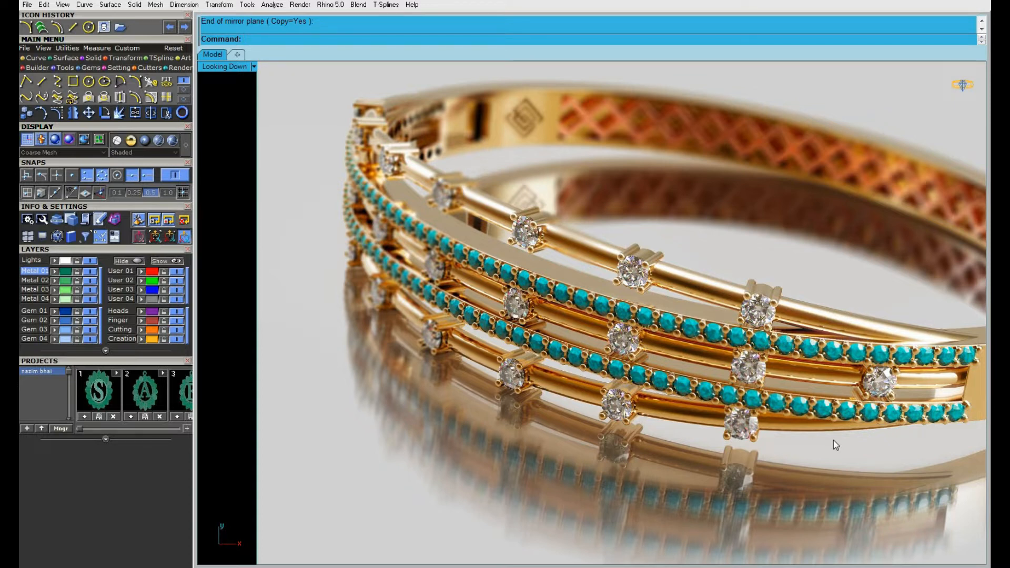
{"action": "scroll", "coordinate": [565, 213], "scroll_direction": "down", "scroll_amount": 8}
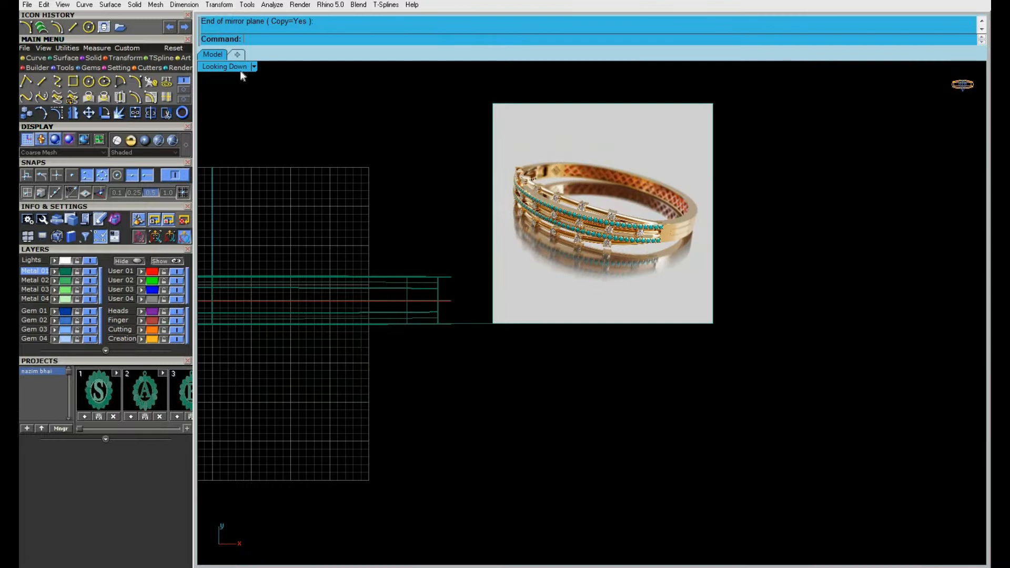
{"action": "scroll", "coordinate": [311, 142], "scroll_direction": "down", "scroll_amount": 2}
{"action": "left_click", "coordinate": [158, 142]}
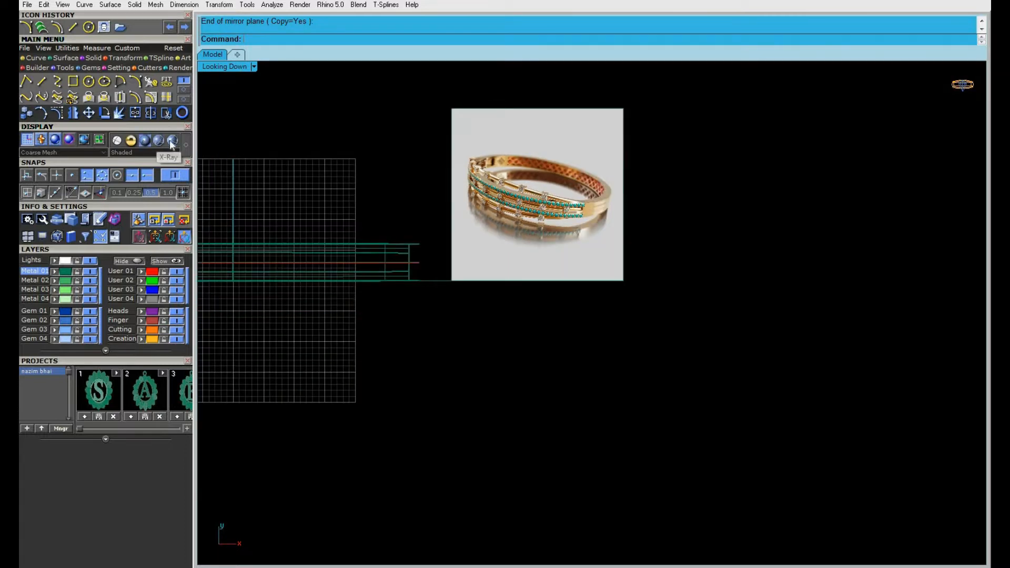
{"action": "double_click", "coordinate": [232, 67]}
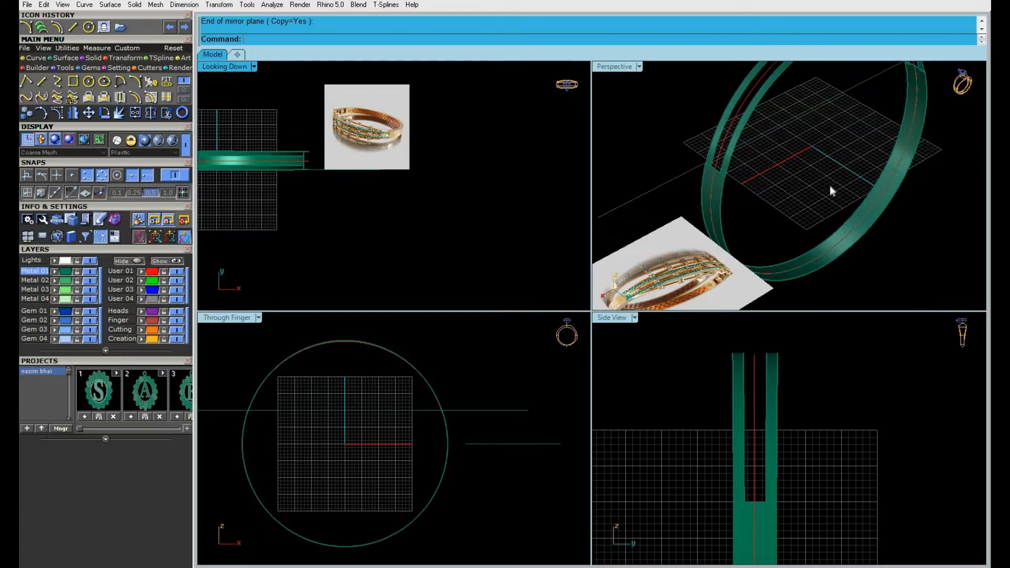
{"action": "right_click_drag", "start_coordinate": [829, 185], "coordinate": [785, 113]}
{"action": "scroll", "coordinate": [785, 113], "scroll_direction": "up", "scroll_amount": 1}
{"action": "scroll", "coordinate": [781, 101], "scroll_direction": "up", "scroll_amount": 2}
{"action": "scroll", "coordinate": [737, 106], "scroll_direction": "up", "scroll_amount": 2}
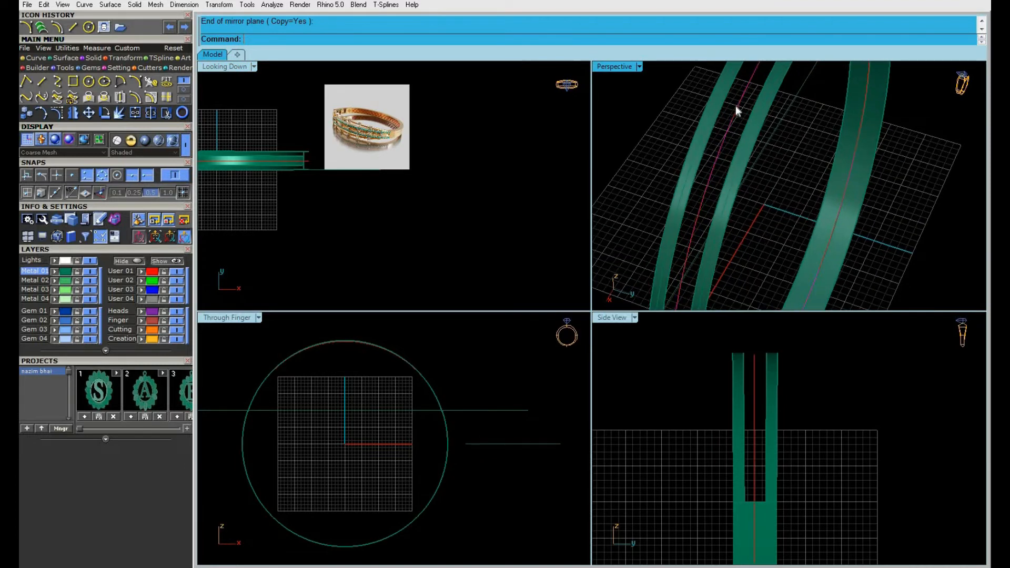
{"action": "left_click", "coordinate": [811, 134]}
{"action": "scroll", "coordinate": [847, 115], "scroll_direction": "up", "scroll_amount": 1}
{"action": "mouse_move", "coordinate": [847, 114]}
{"action": "right_mouse_down"}
{"action": "mouse_move", "coordinate": [864, 136]}
{"action": "mouse_move", "coordinate": [842, 119]}
{"action": "right_mouse_up"}
{"action": "scroll", "coordinate": [860, 134], "scroll_direction": "down", "scroll_amount": 1}
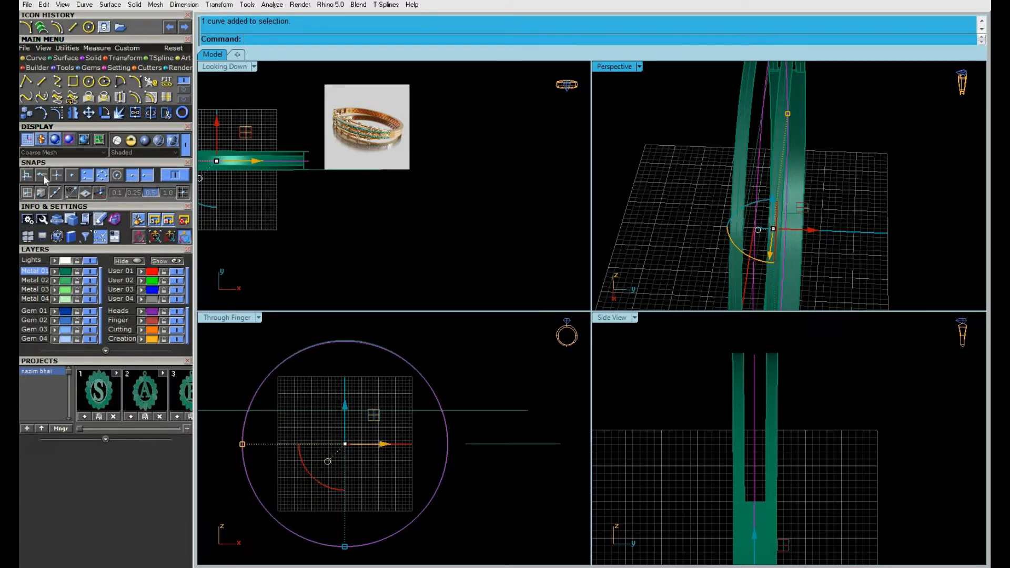
{"action": "left_click", "coordinate": [93, 58]}
{"action": "left_click", "coordinate": [26, 97]}
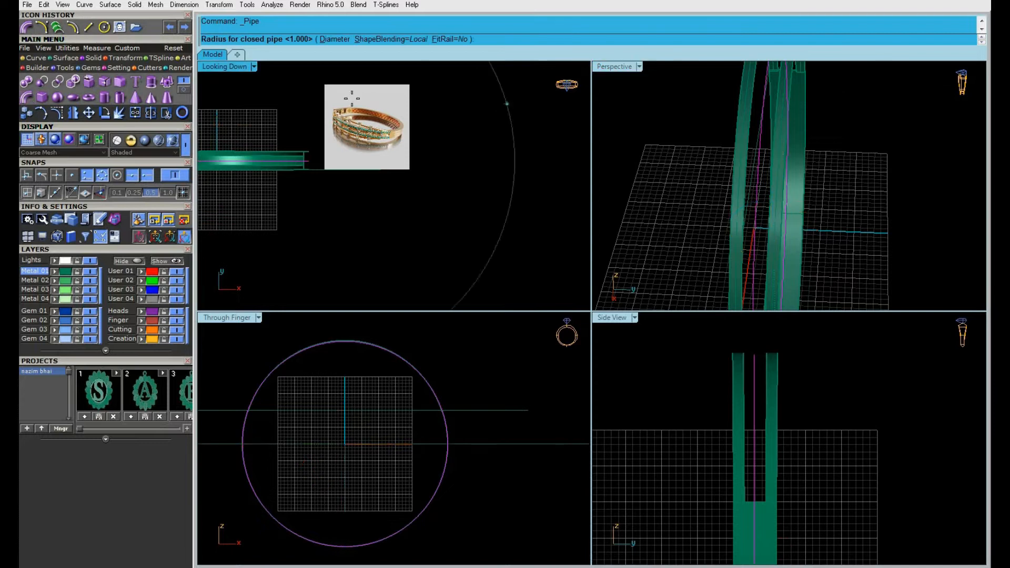
{"action": "left_click", "coordinate": [335, 39]}
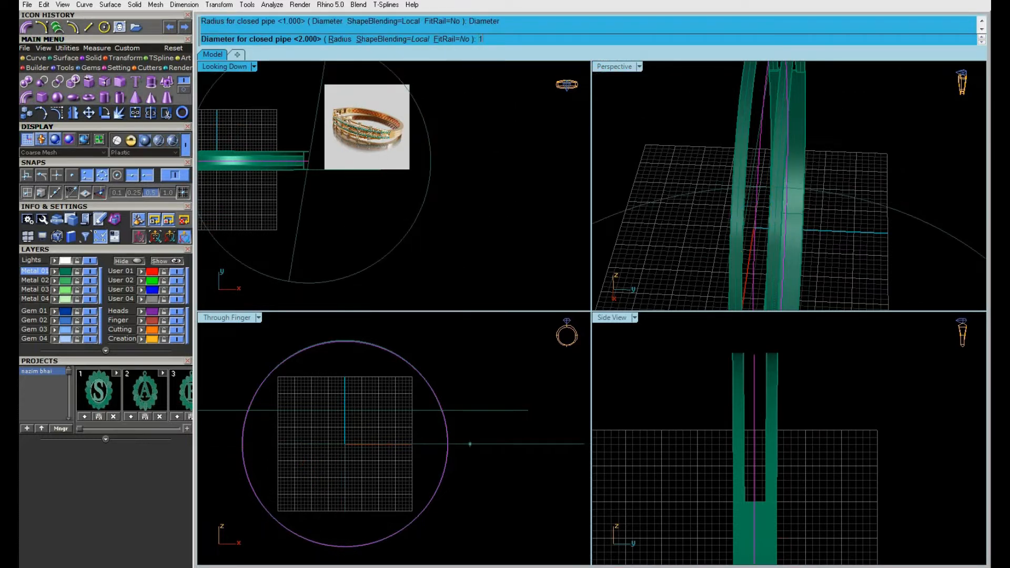
{"action": "key", "text": "Return"}
{"action": "key", "text": "Return"}
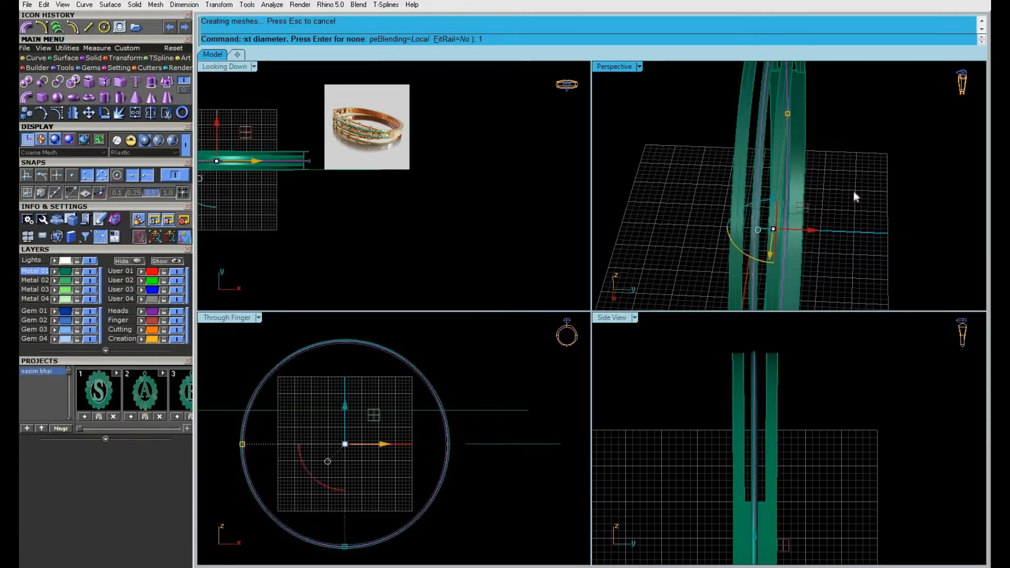
{"action": "right_click_drag", "start_coordinate": [848, 168], "coordinate": [787, 171]}
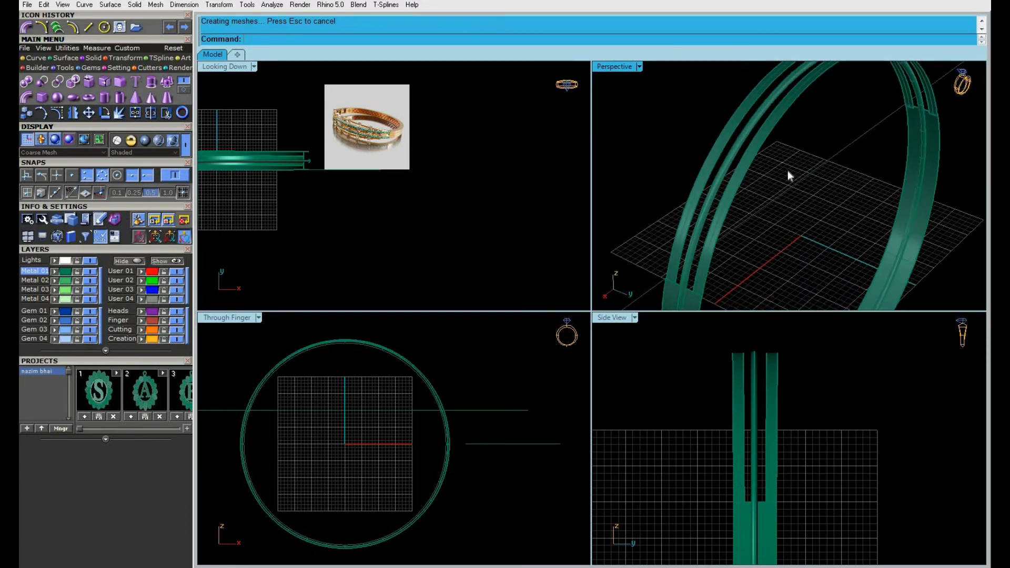
{"action": "key", "text": "ctrl+z"}
{"action": "right_click_drag", "start_coordinate": [765, 203], "coordinate": [487, 326]}
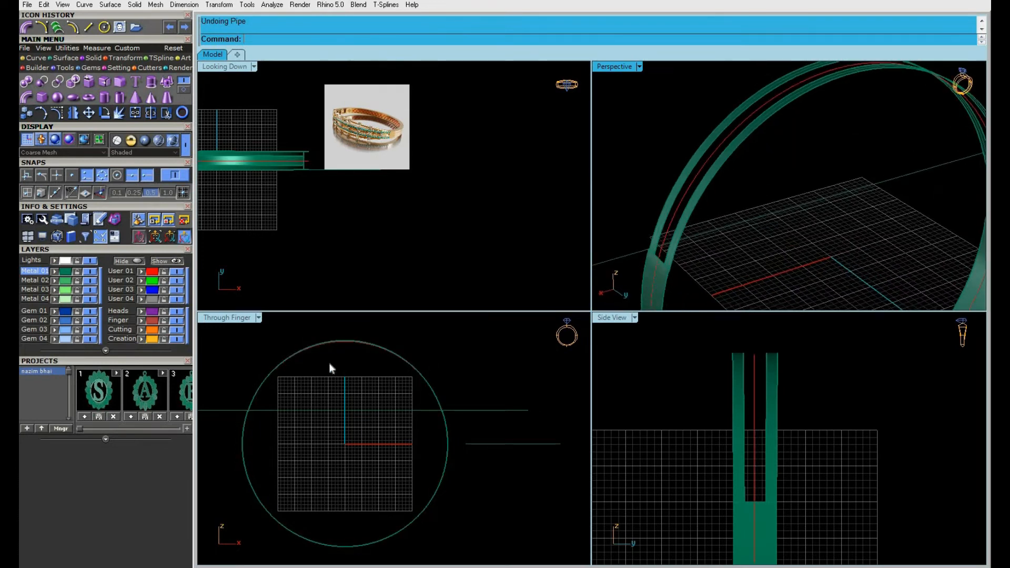
Make Metal 02 the current layer, briefly toggling Metal 01's visibility
{"action": "left_click", "coordinate": [667, 229]}
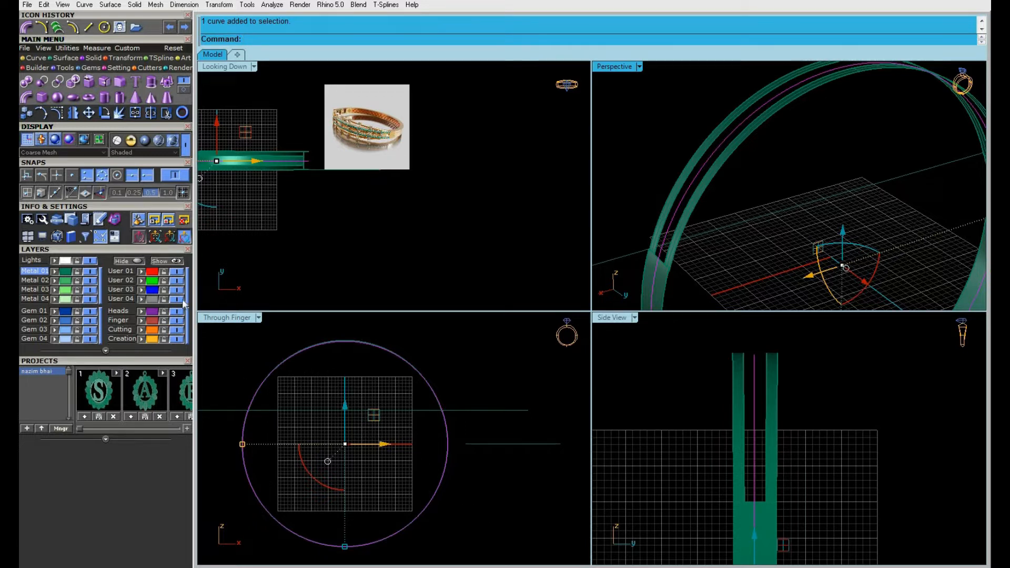
{"action": "left_click", "coordinate": [70, 279]}
{"action": "left_click", "coordinate": [91, 271]}
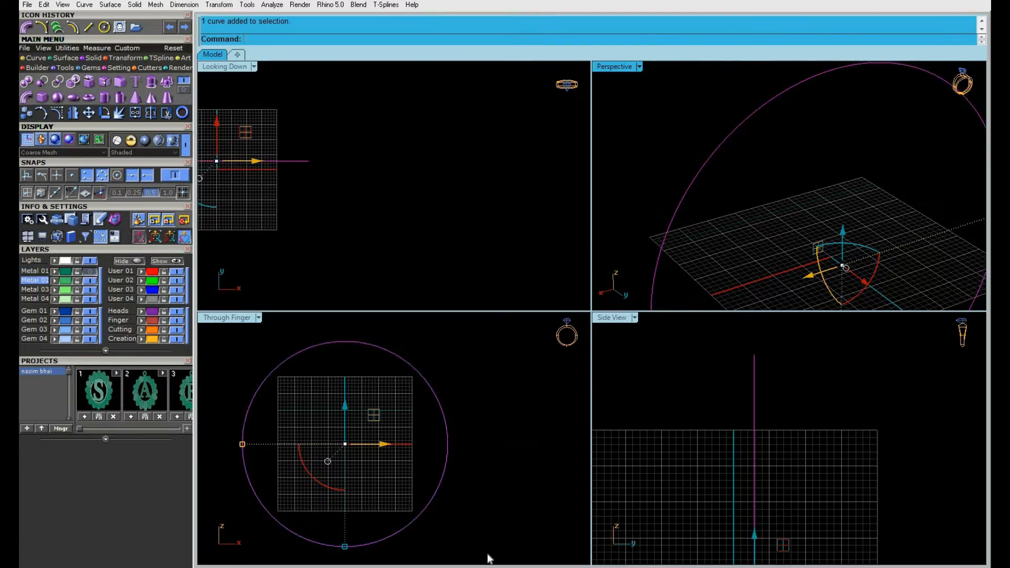
{"action": "left_click", "coordinate": [91, 271]}
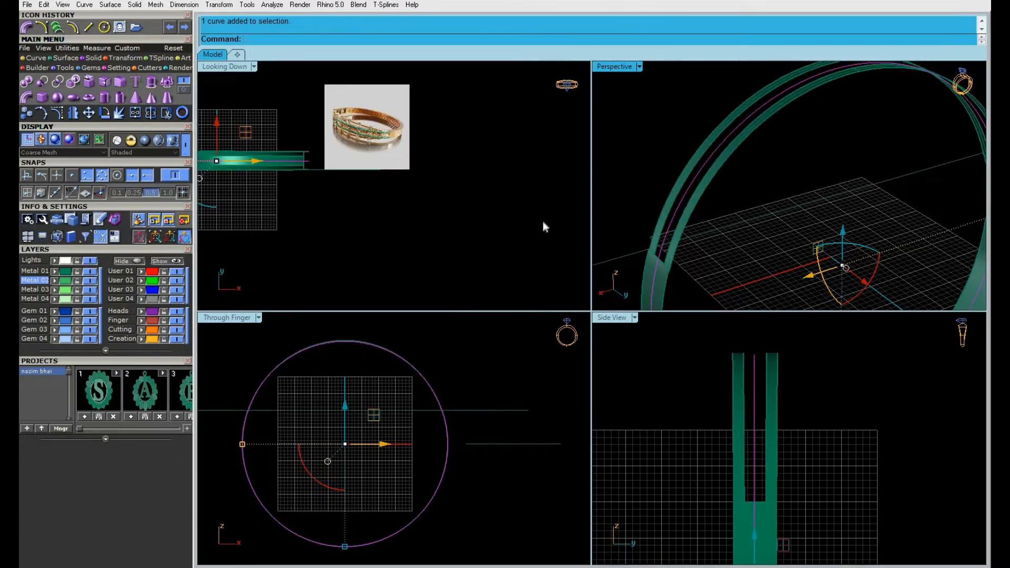
{"action": "left_click", "coordinate": [727, 212]}
Hide Metal 01 and window-select the finger circle and horizontal line
{"action": "right_click_drag", "start_coordinate": [736, 192], "coordinate": [733, 164]}
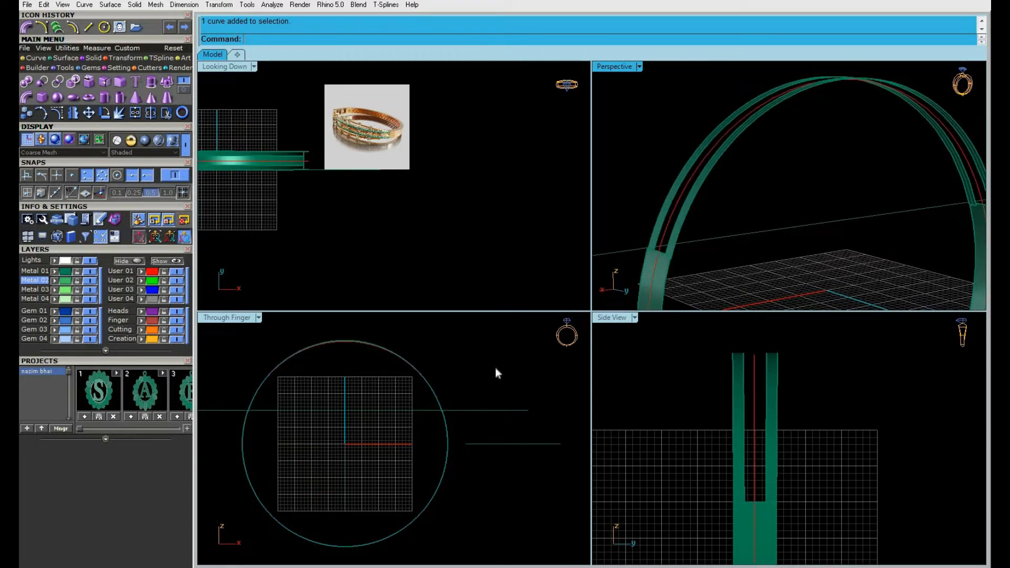
{"action": "left_click", "coordinate": [477, 409]}
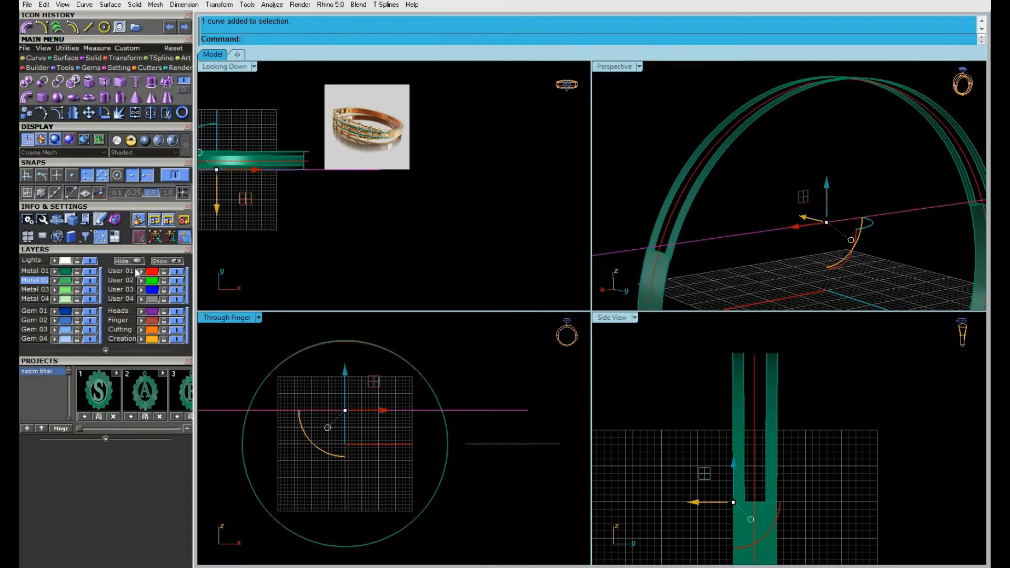
{"action": "left_click", "coordinate": [91, 271]}
{"action": "left_click_drag", "start_coordinate": [500, 520], "coordinate": [242, 334]}
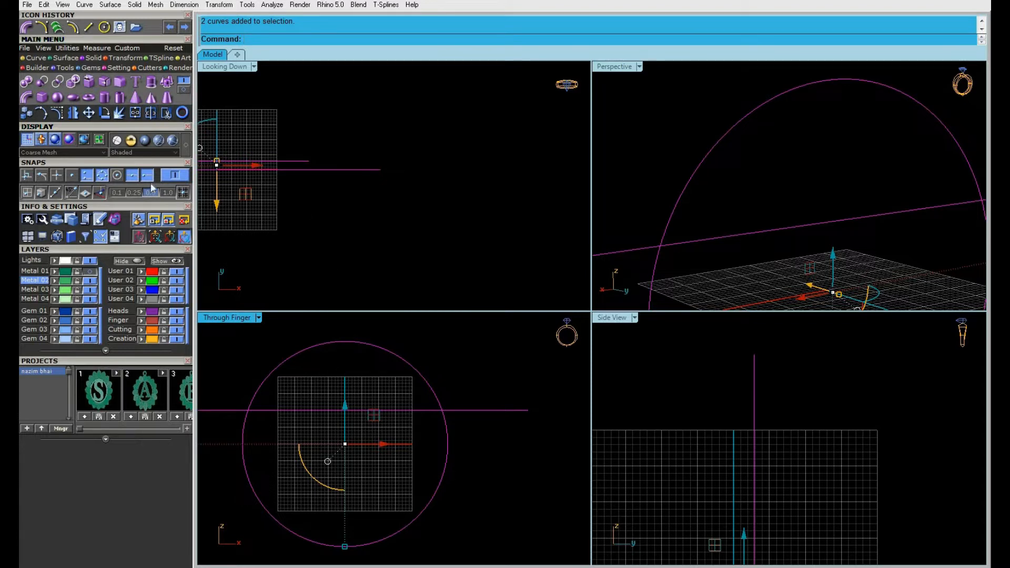
Trim away the circle's lower half, leaving the upper arc above the line
{"action": "left_click", "coordinate": [166, 113]}
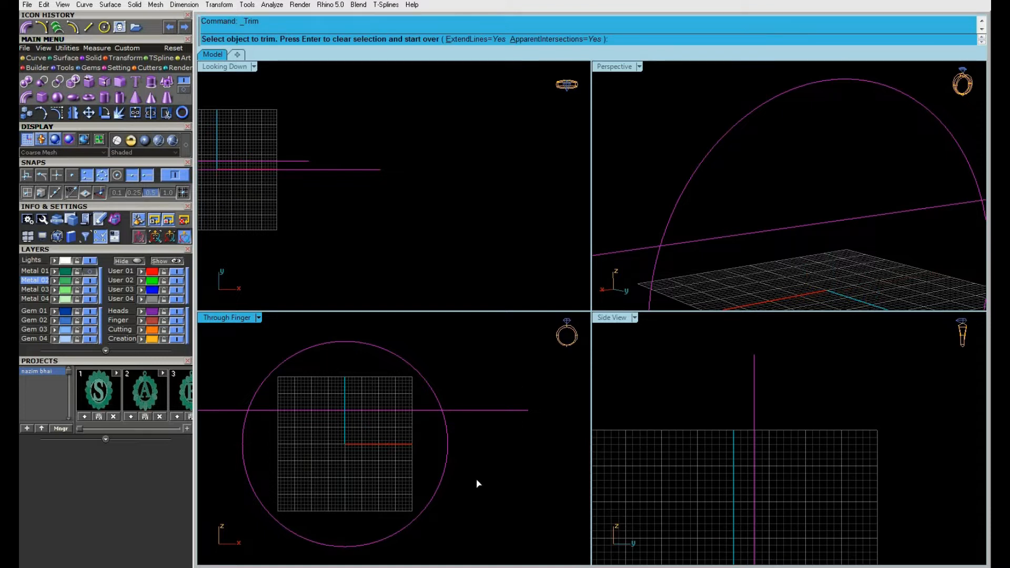
{"action": "left_click_drag", "start_coordinate": [451, 549], "coordinate": [240, 452]}
{"action": "key", "text": "Return"}
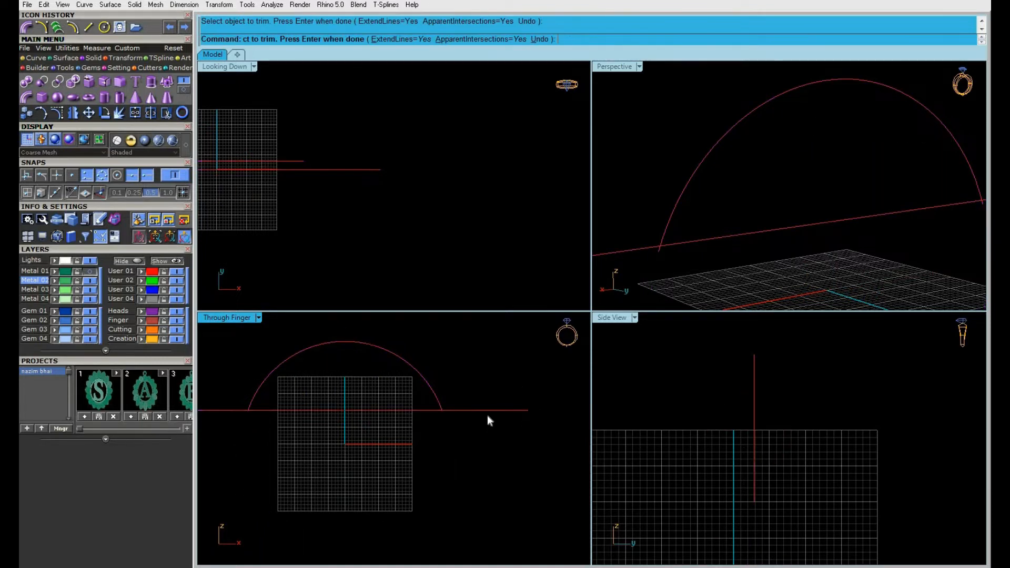
{"action": "left_click", "coordinate": [486, 411]}
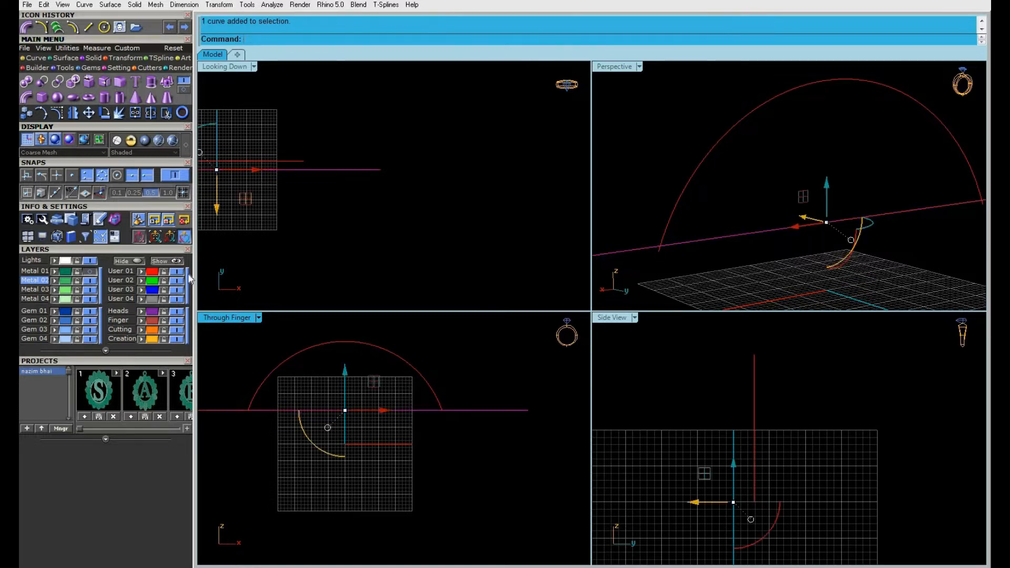
{"action": "left_click", "coordinate": [313, 349]}
Turn the Metal 01 layer back on to show the bands
{"action": "left_click", "coordinate": [91, 272]}
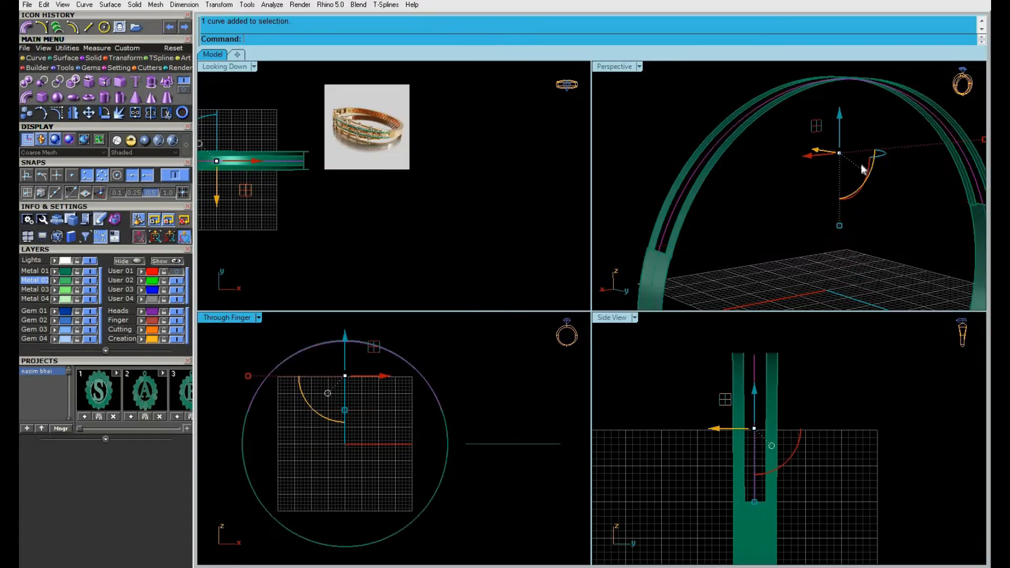
{"action": "right_click_drag", "start_coordinate": [862, 169], "coordinate": [821, 244]}
{"action": "left_click", "coordinate": [766, 70]}
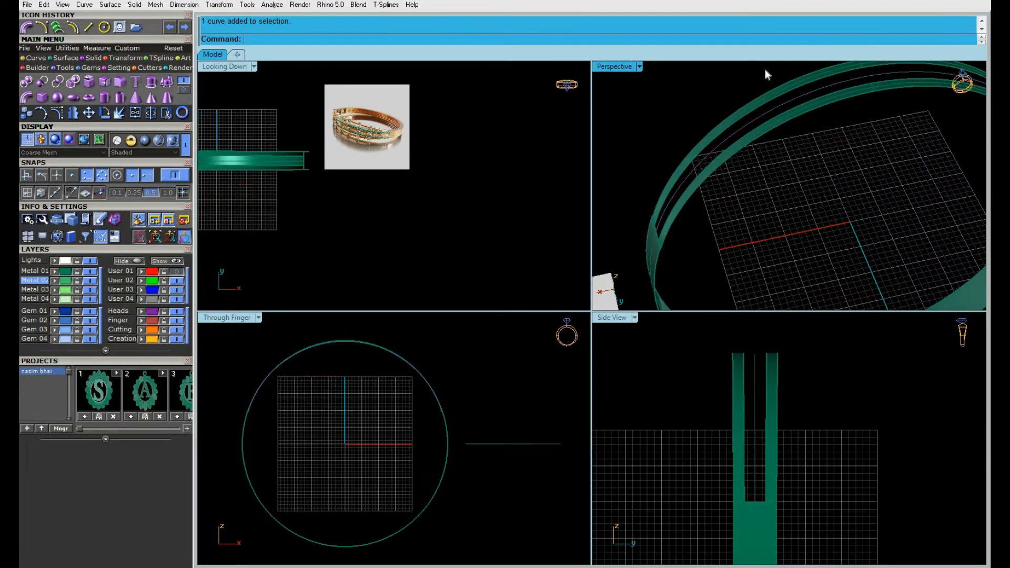
Run a 1-diameter pipe along the upper arc between the rails
{"action": "left_click", "coordinate": [774, 109]}
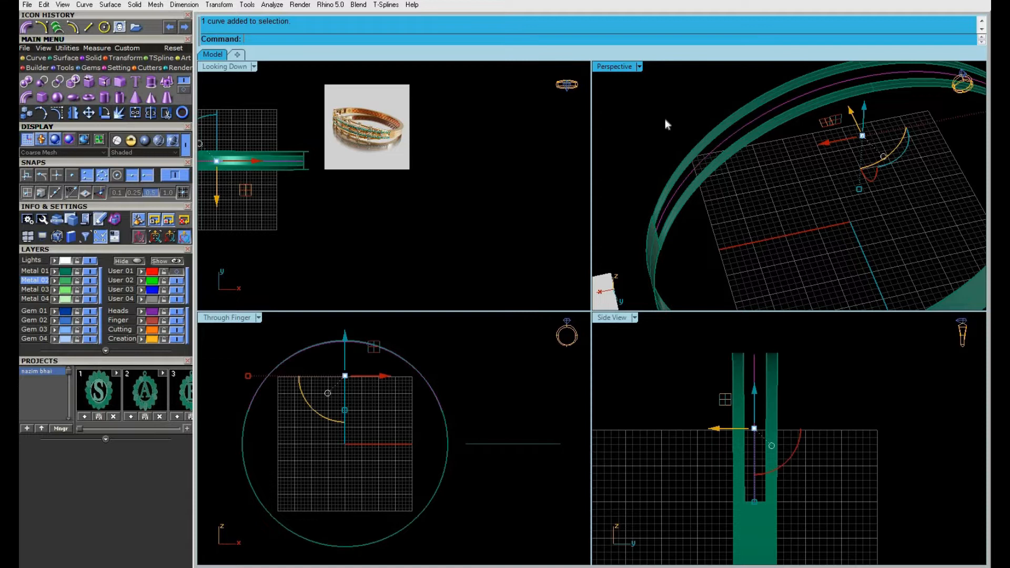
{"action": "left_click", "coordinate": [27, 98]}
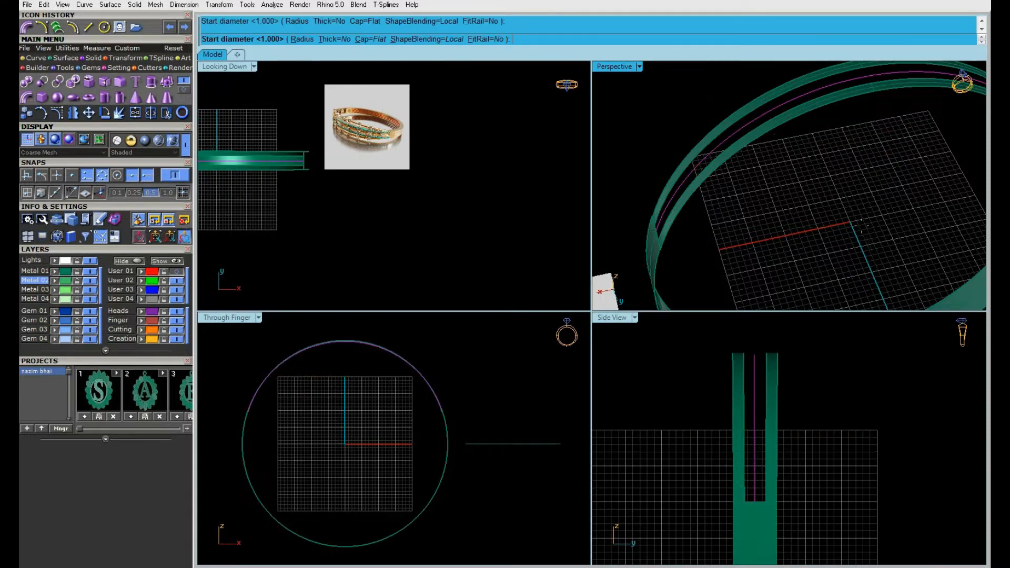
{"action": "left_click", "coordinate": [818, 220]}
{"action": "left_click", "coordinate": [822, 238]}
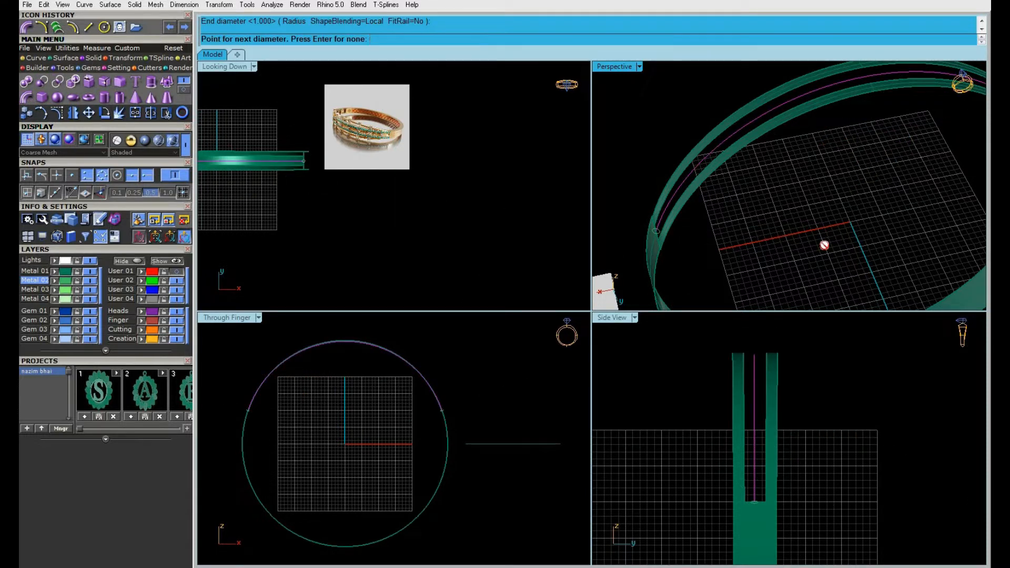
{"action": "key", "text": "Return"}
{"action": "right_click_drag", "start_coordinate": [814, 203], "coordinate": [817, 226]}
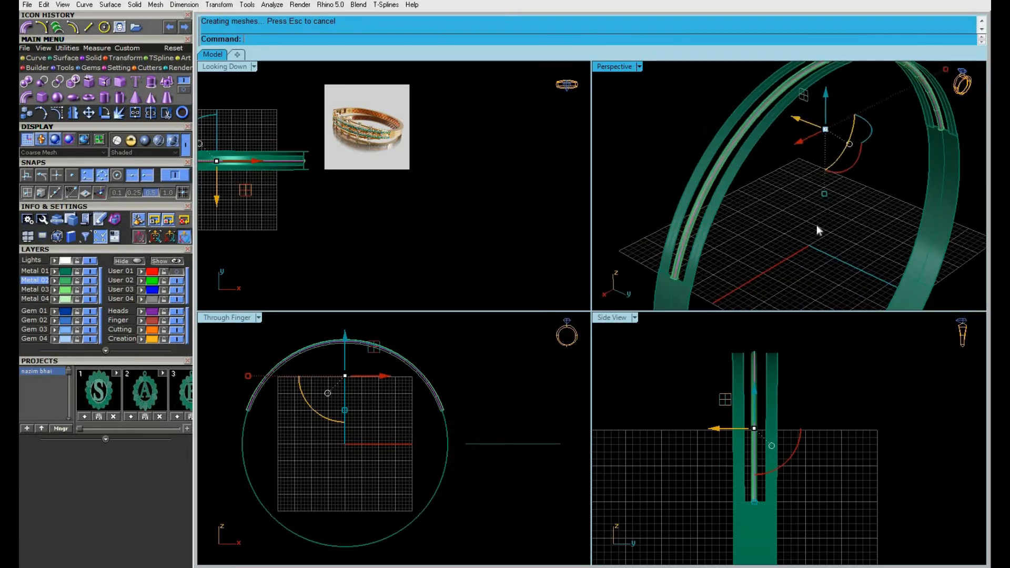
Make Metal 01 the current layer
{"action": "left_click", "coordinate": [736, 141]}
{"action": "left_click", "coordinate": [737, 140]}
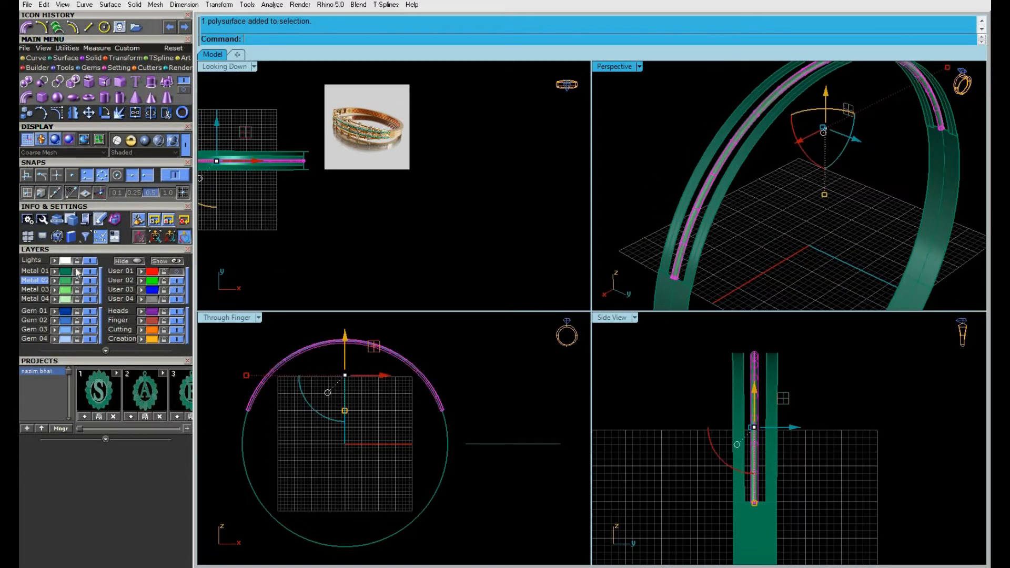
{"action": "left_click", "coordinate": [35, 271]}
{"action": "left_click", "coordinate": [777, 235]}
{"action": "right_click_drag", "start_coordinate": [777, 236], "coordinate": [705, 252]}
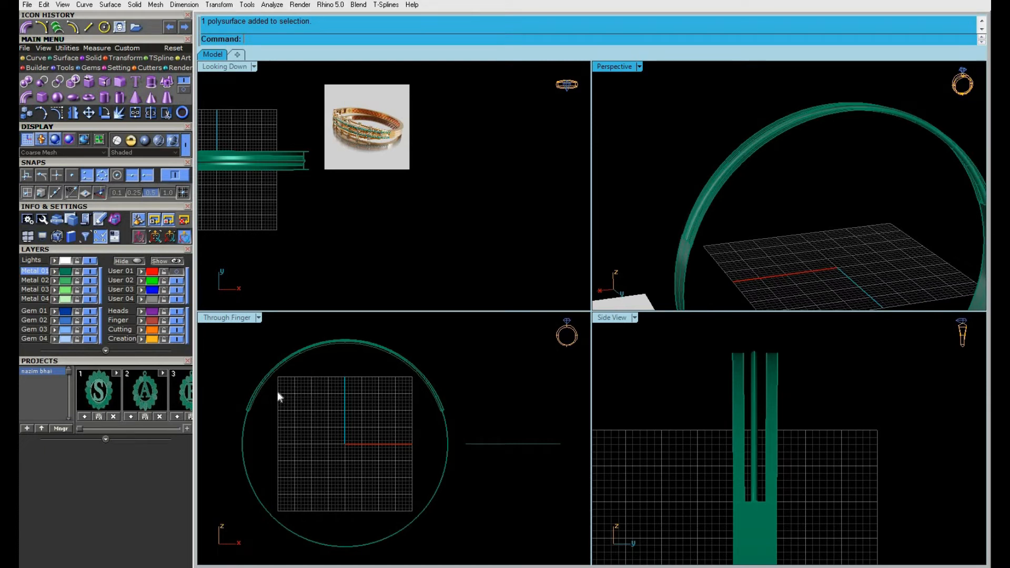
Select the arc pipe, begin a copy from 0,0,0 and cancel it, then maximize Side View
{"action": "right_click_drag", "start_coordinate": [678, 263], "coordinate": [810, 201]}
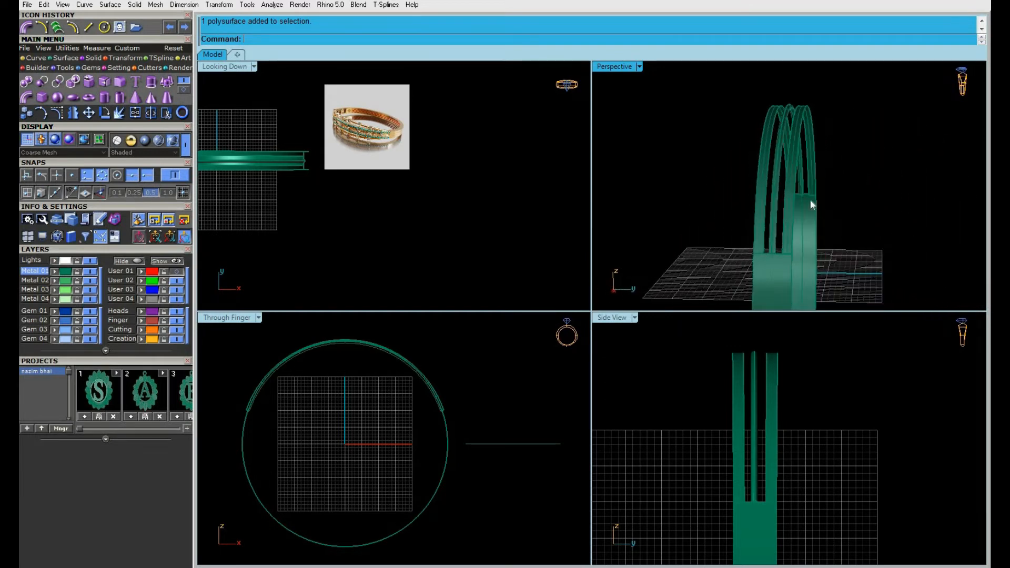
{"action": "left_click", "coordinate": [777, 189]}
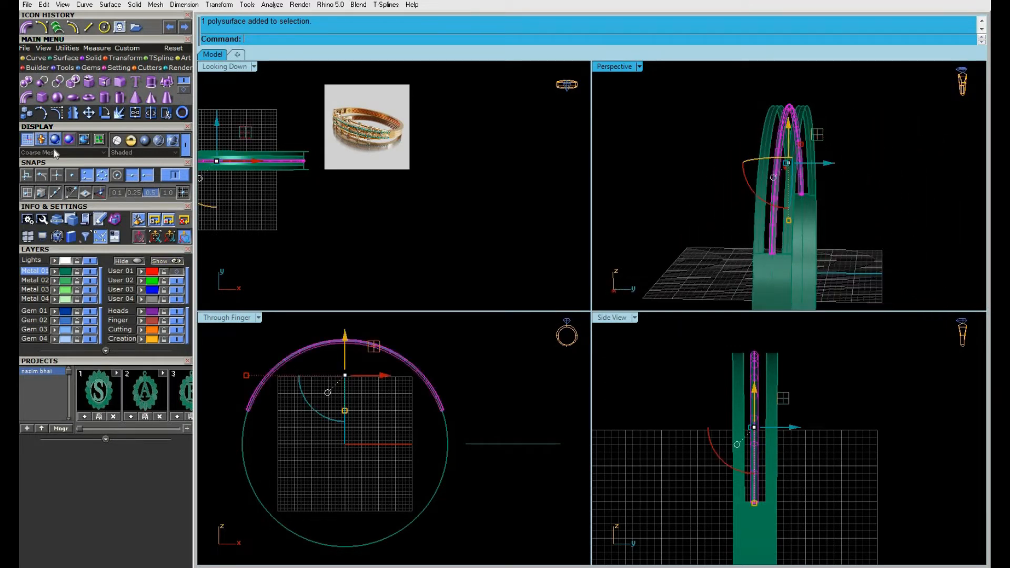
{"action": "left_click", "coordinate": [26, 113]}
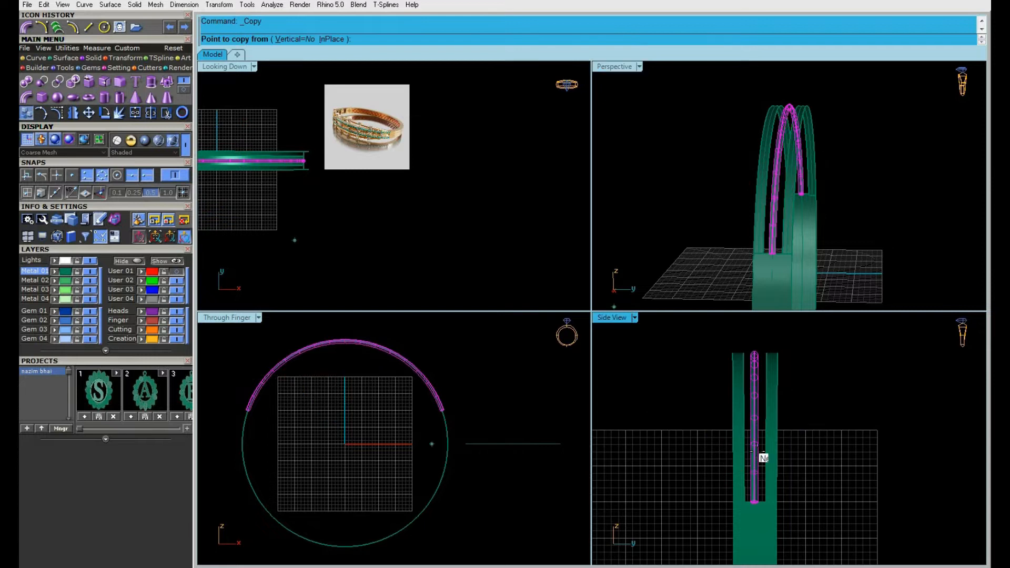
{"action": "type", "text": "0,0,0"}
{"action": "key", "text": "Return"}
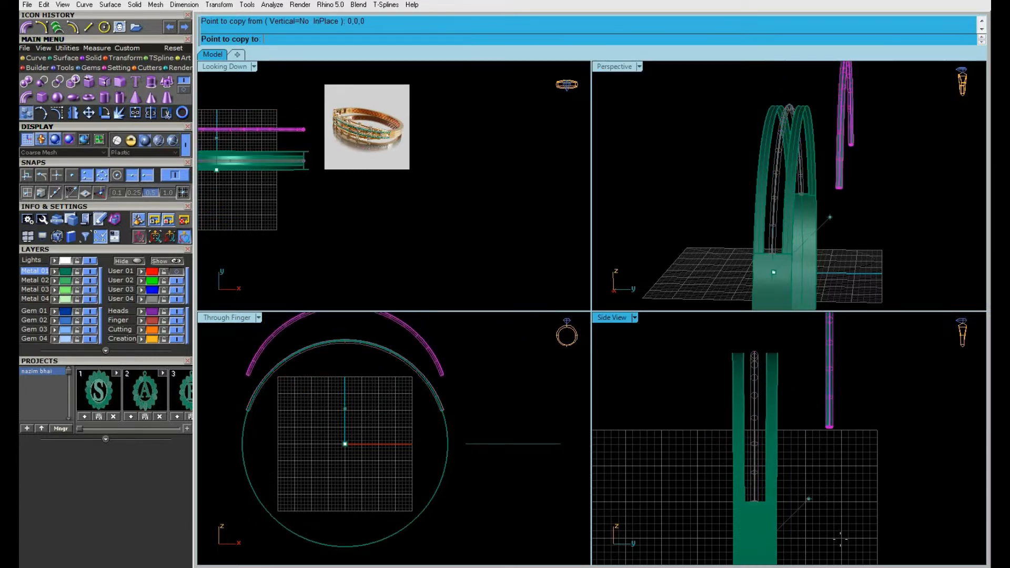
{"action": "key", "text": "Escape"}
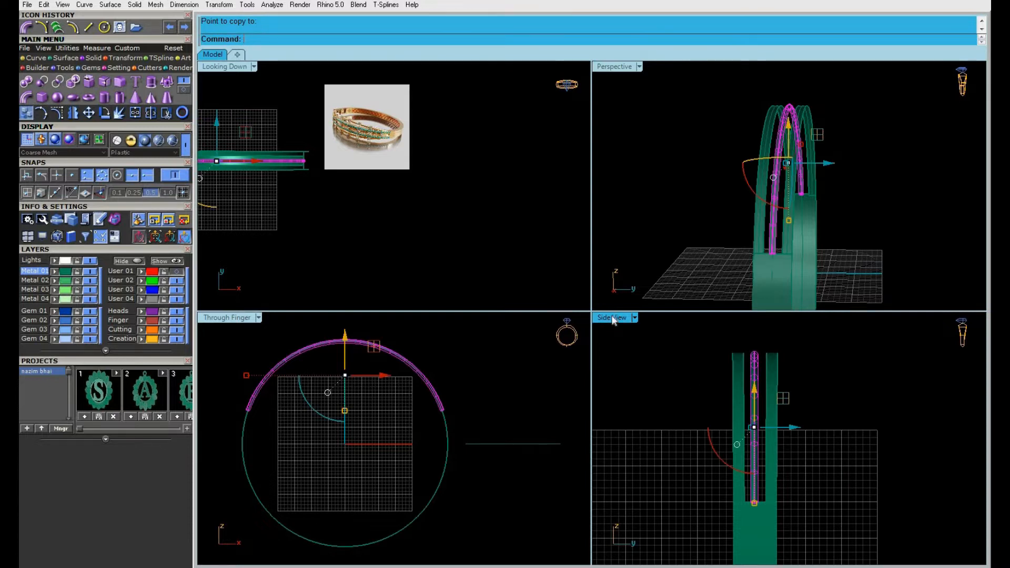
{"action": "double_click", "coordinate": [612, 318]}
{"action": "scroll", "coordinate": [491, 304], "scroll_direction": "down", "scroll_amount": 5}
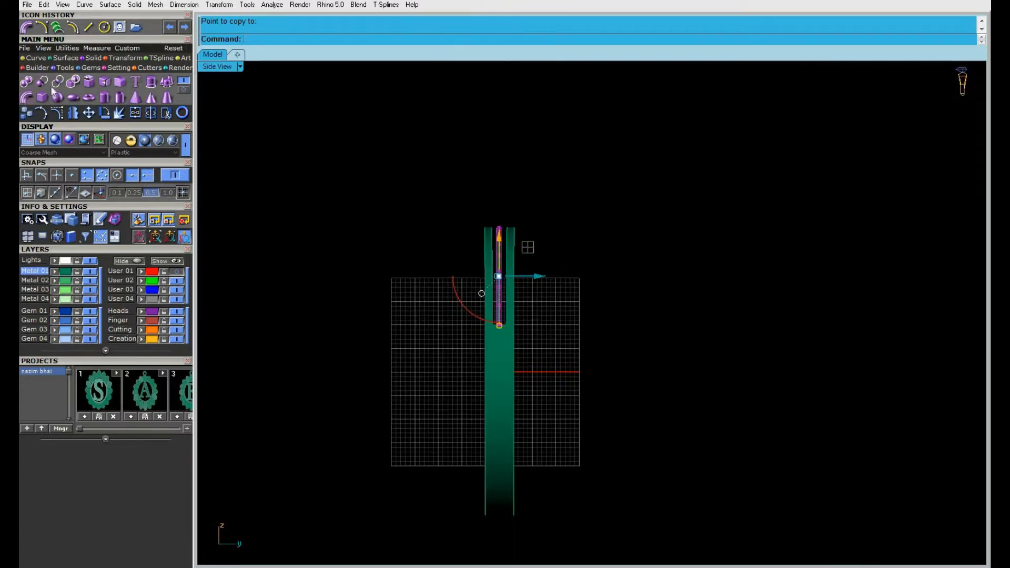
Copy the pipe from its bottom end to a spot right of the rails
{"action": "left_click", "coordinate": [21, 115]}
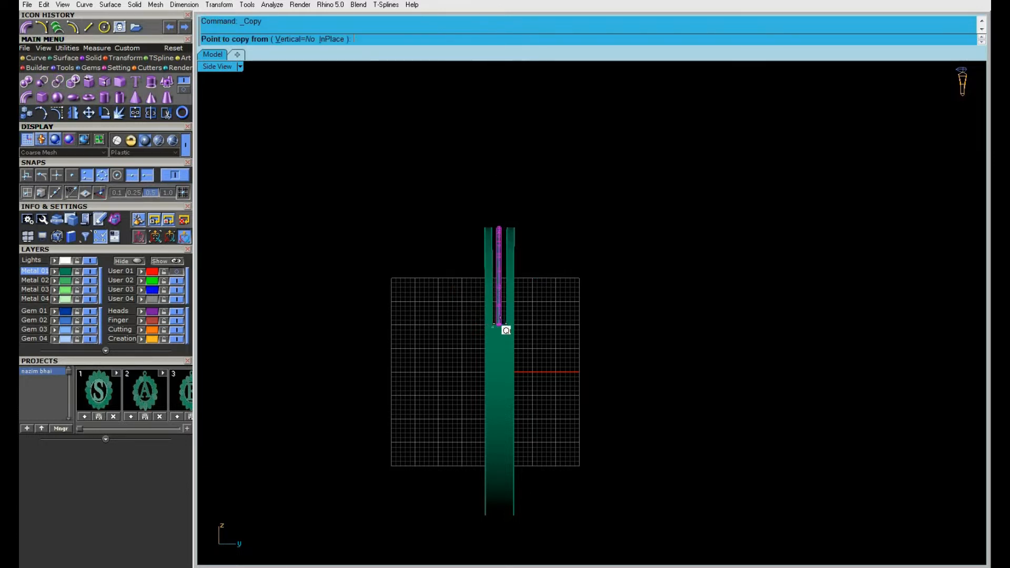
{"action": "left_click", "coordinate": [499, 324]}
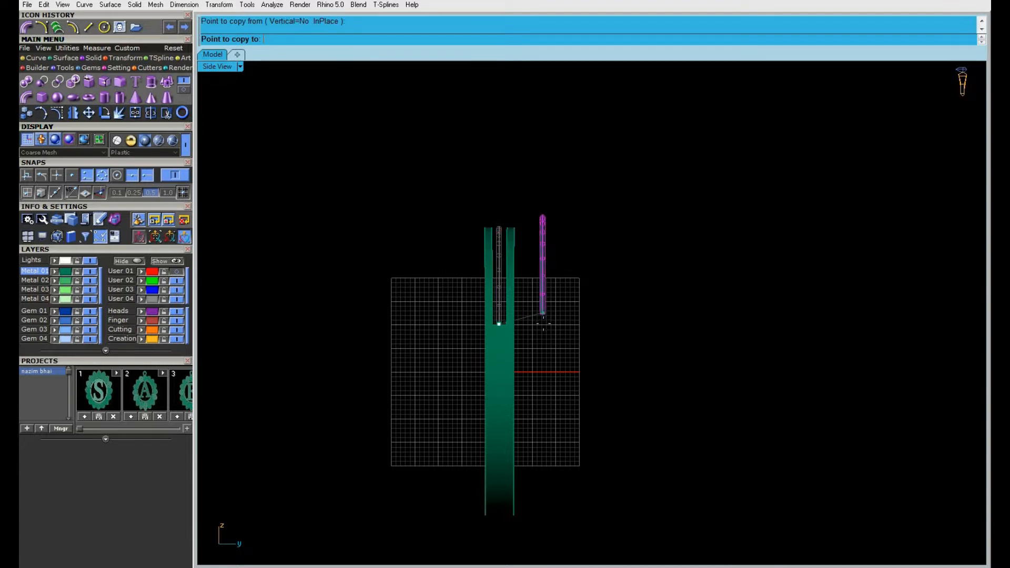
{"action": "left_click", "coordinate": [534, 324]}
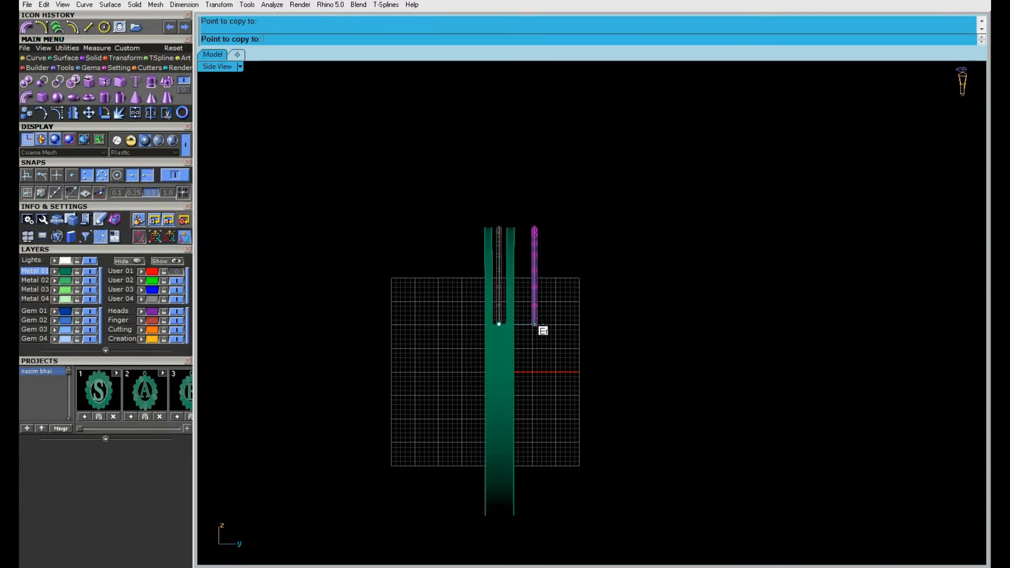
{"action": "key", "text": "Return"}
Move and tilt the copied pipe so it leans outward from the right band wall's base
{"action": "left_click", "coordinate": [534, 282]}
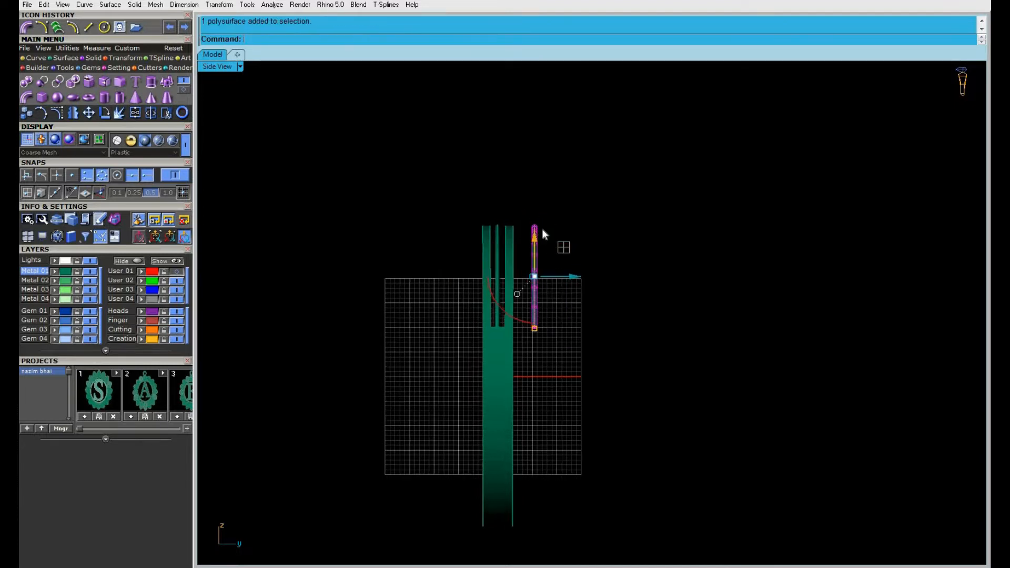
{"action": "scroll", "coordinate": [542, 229], "scroll_direction": "up", "scroll_amount": 5}
{"action": "left_click_drag", "start_coordinate": [539, 311], "coordinate": [510, 431]}
{"action": "left_click_drag", "start_coordinate": [478, 354], "coordinate": [462, 344]}
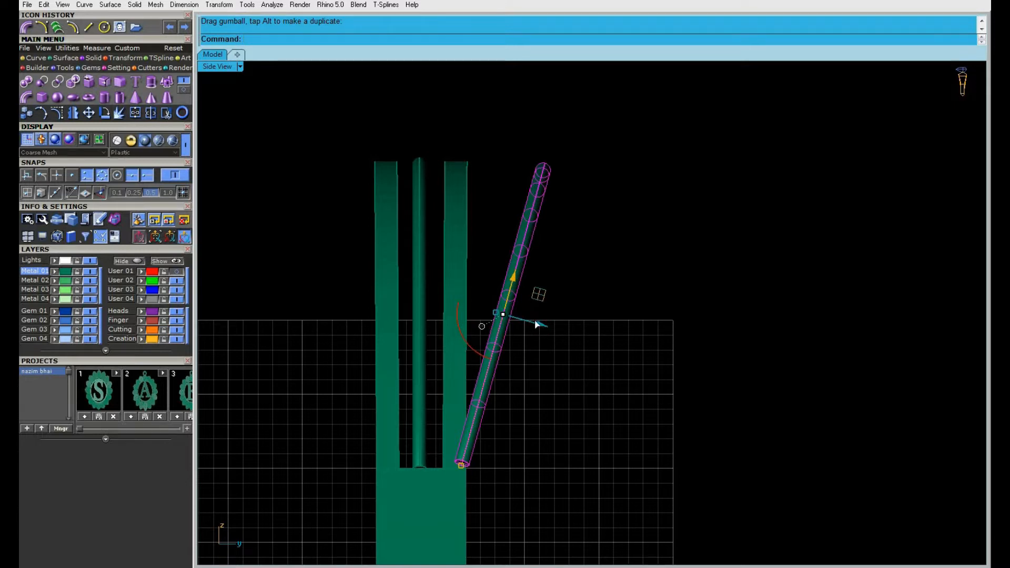
{"action": "left_click_drag", "start_coordinate": [542, 324], "coordinate": [533, 322]}
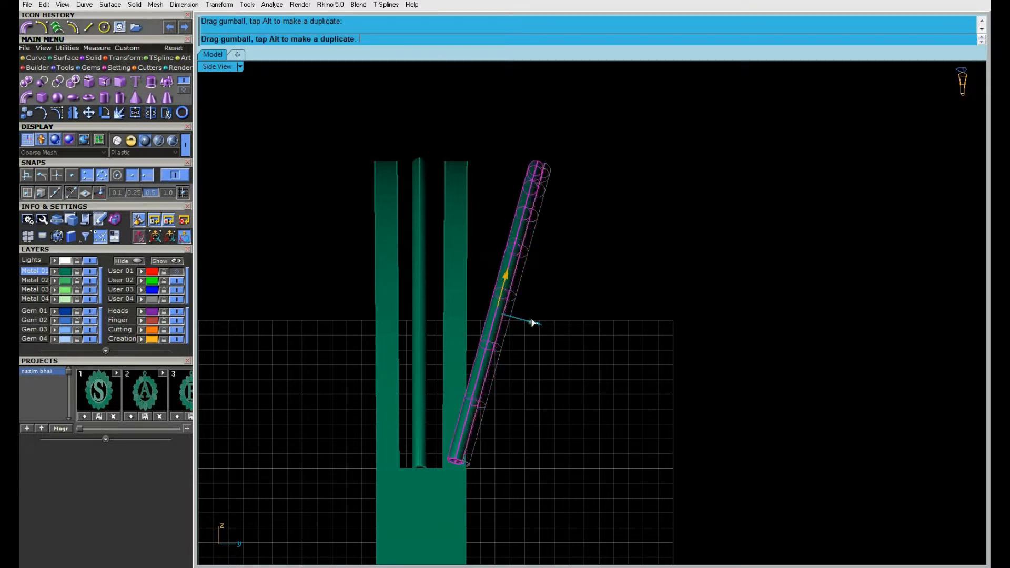
{"action": "left_click", "coordinate": [588, 421]}
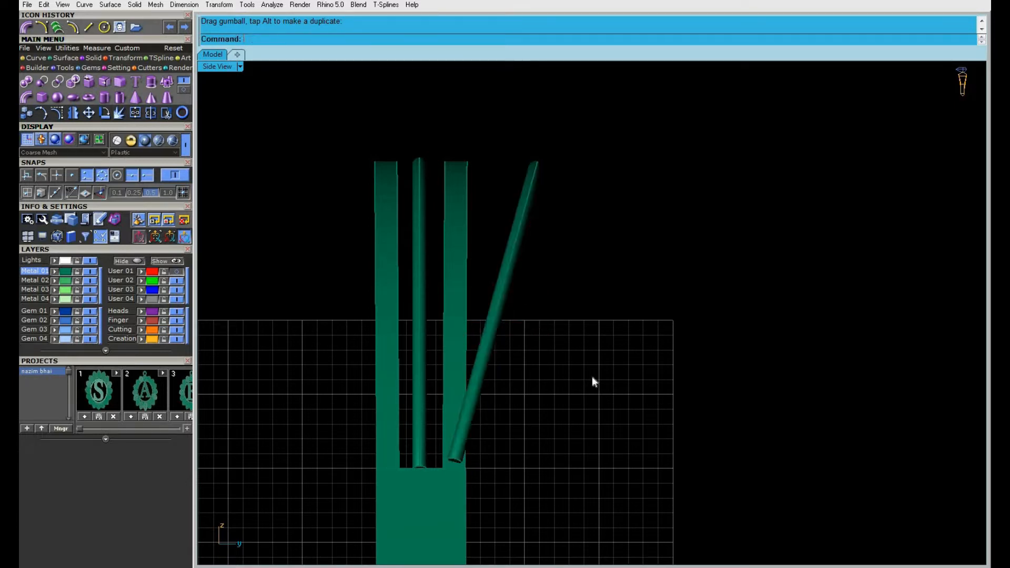
{"action": "left_click", "coordinate": [507, 285]}
{"action": "left_click_drag", "start_coordinate": [506, 268], "coordinate": [506, 279]}
{"action": "left_click", "coordinate": [529, 273]}
{"action": "left_click", "coordinate": [505, 274]}
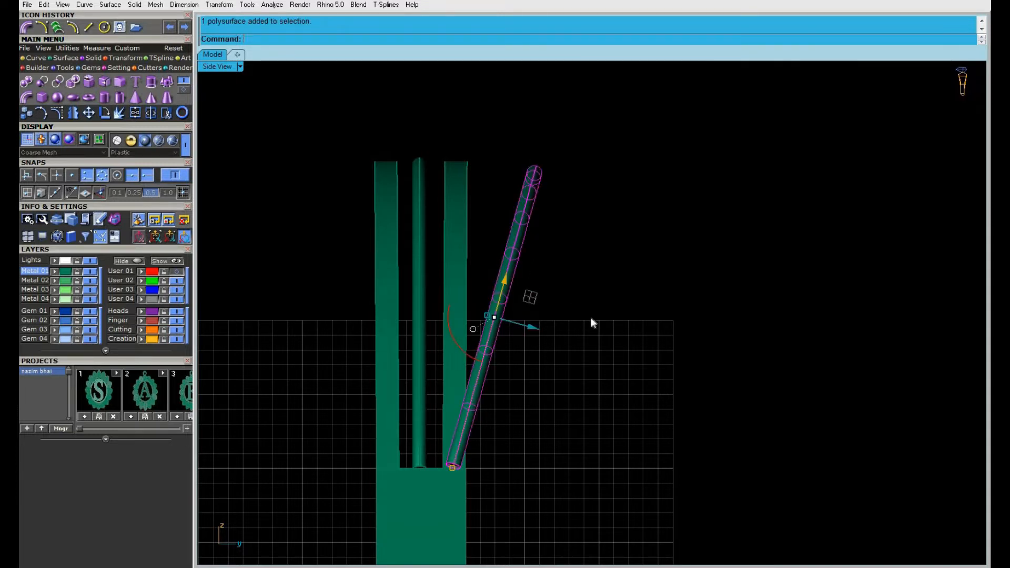
{"action": "scroll", "coordinate": [531, 284], "scroll_direction": "down", "scroll_amount": 3}
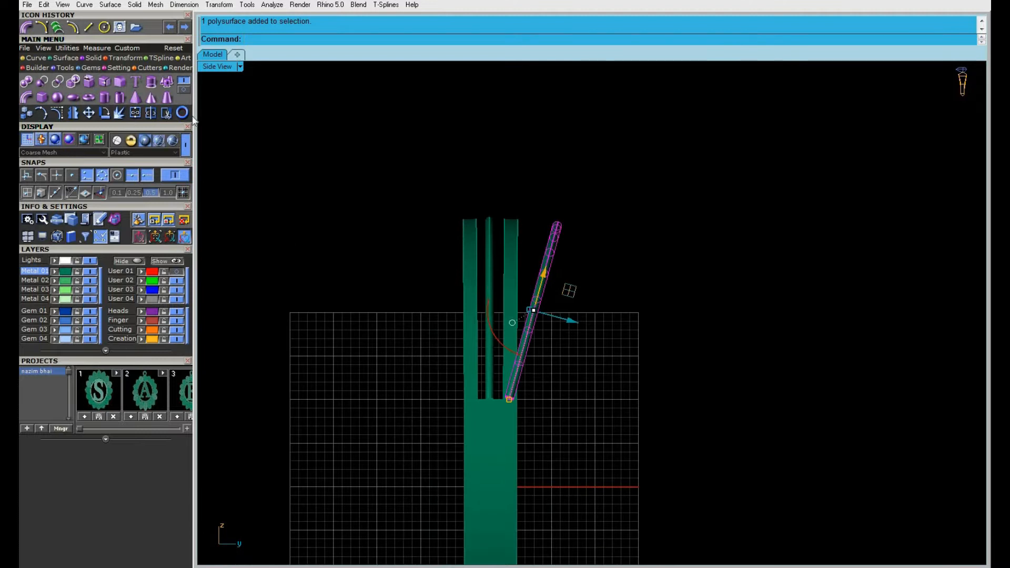
Mirror the slanted pipe across a vertical plane through its base, then restore four viewports
{"action": "left_click", "coordinate": [73, 113]}
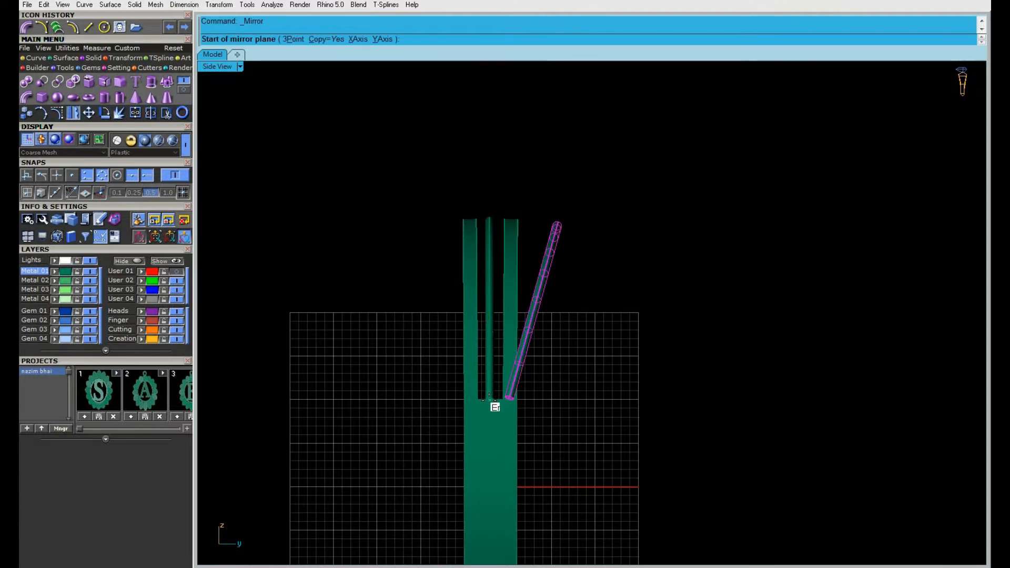
{"action": "left_click", "coordinate": [489, 400]}
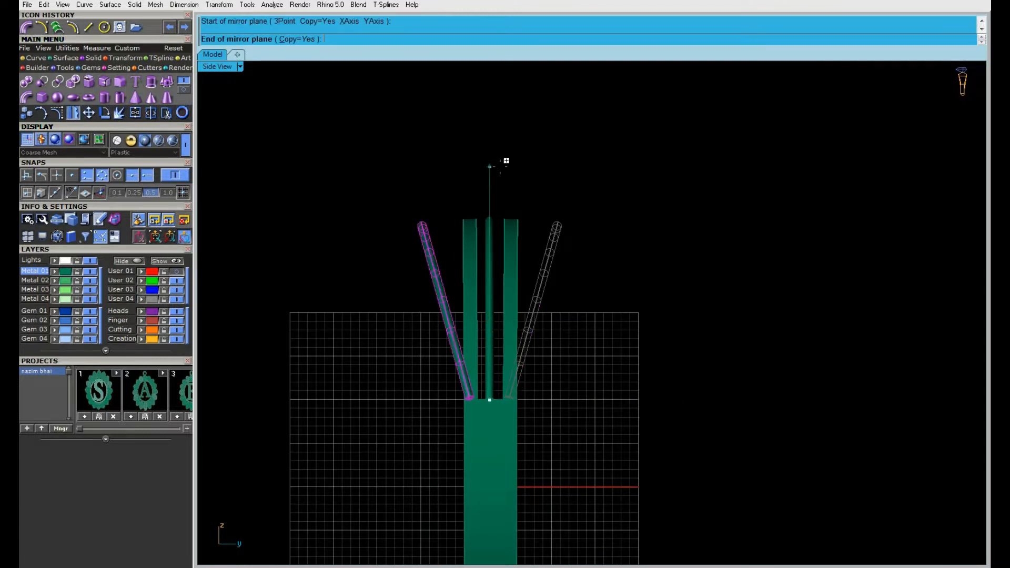
{"action": "left_click", "coordinate": [500, 167]}
{"action": "key", "text": "Escape"}
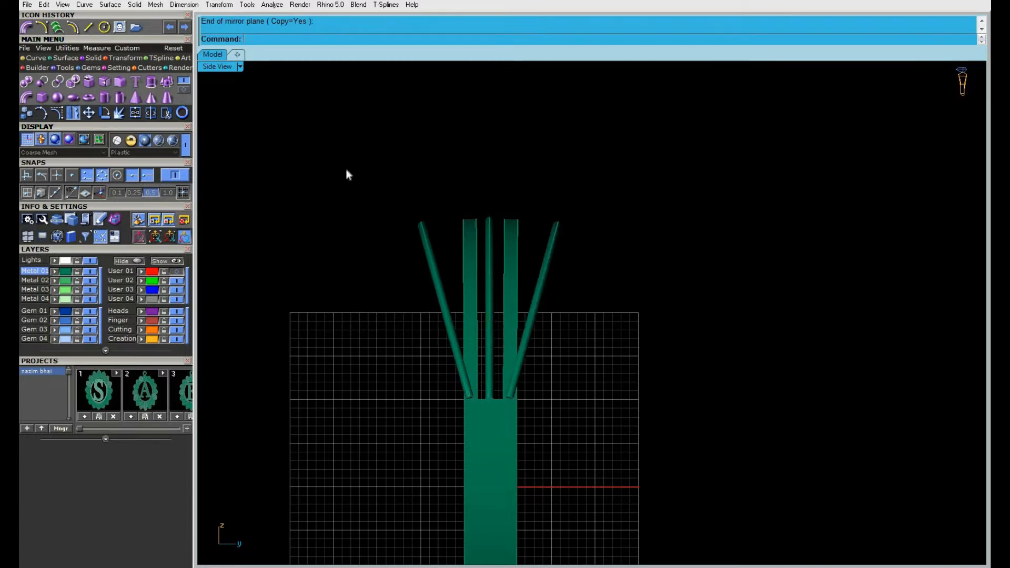
{"action": "double_click", "coordinate": [234, 70]}
{"action": "right_click_drag", "start_coordinate": [847, 190], "coordinate": [722, 243]}
Orbit Perspective, then zoom the maximized top view onto the bangle reference photo
{"action": "right_click_drag", "start_coordinate": [747, 196], "coordinate": [750, 216]}
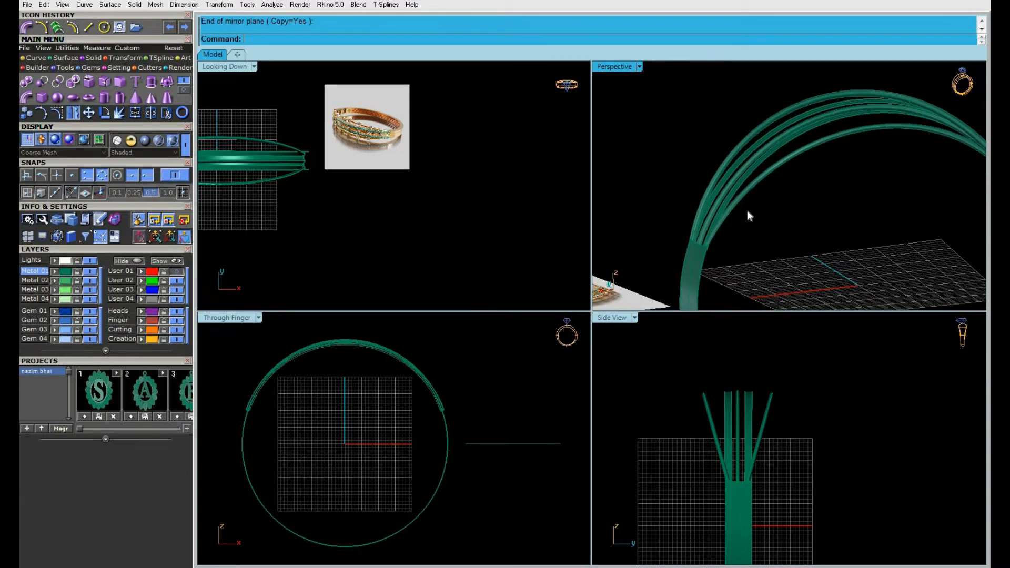
{"action": "right_click_drag", "start_coordinate": [815, 237], "coordinate": [496, 157]}
{"action": "double_click", "coordinate": [239, 67]}
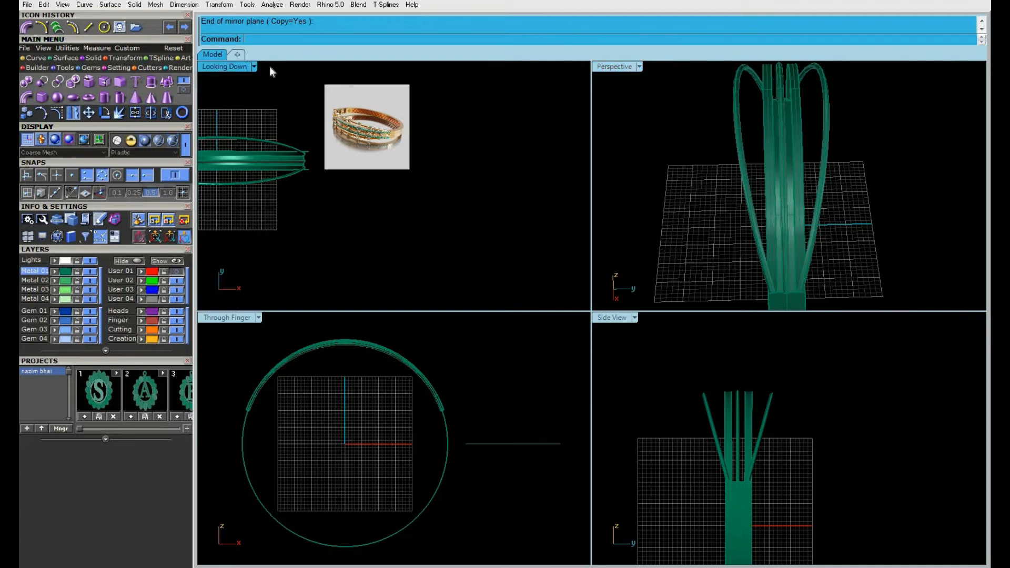
{"action": "right_click_drag", "start_coordinate": [503, 197], "coordinate": [271, 74], "text": "ctrl"}
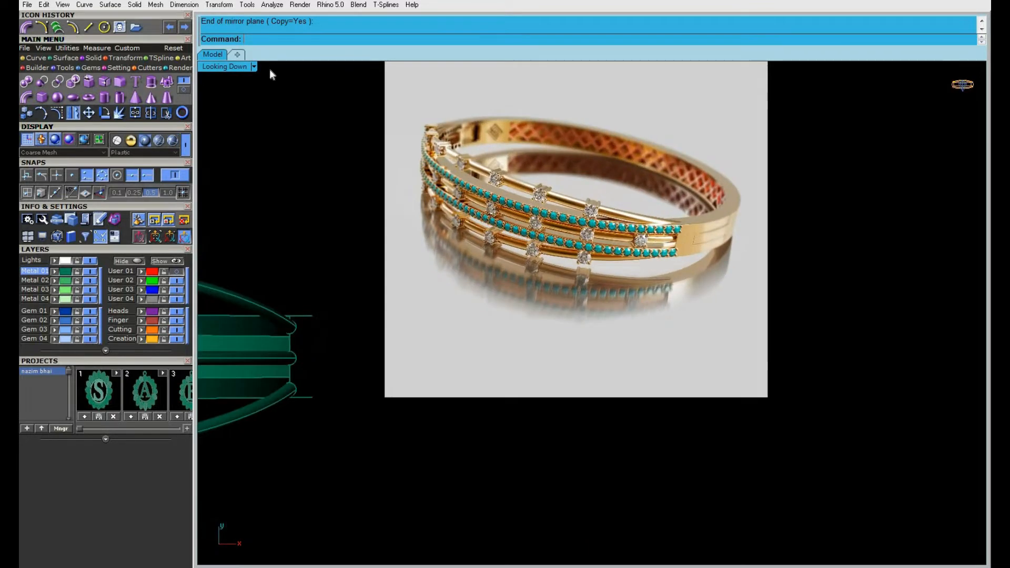
{"action": "double_click", "coordinate": [220, 67]}
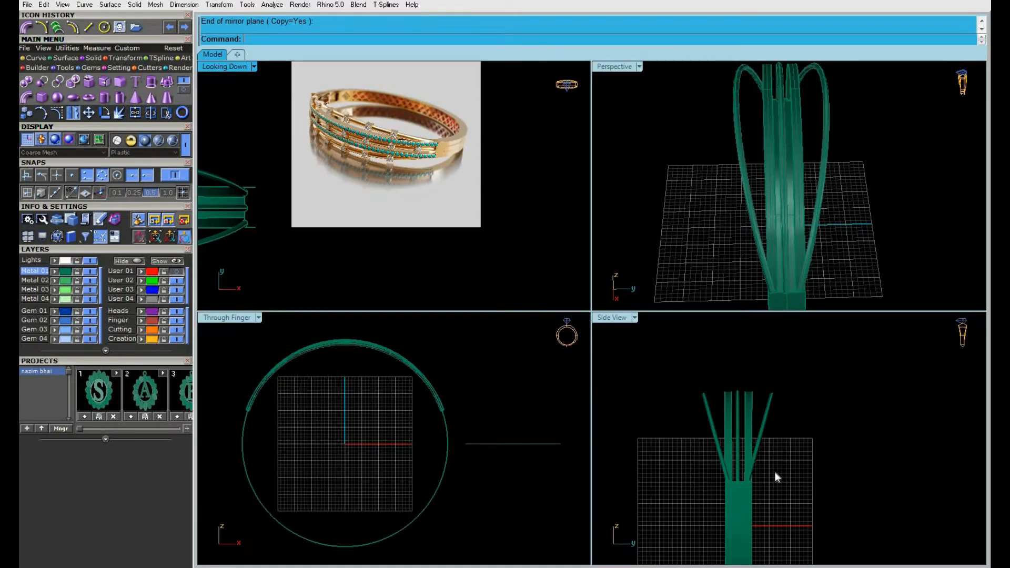
Zoom Side View on the model, then maximize Perspective at a tilted top-down angle
{"action": "right_click_drag", "start_coordinate": [767, 451], "coordinate": [795, 444], "text": "ctrl"}
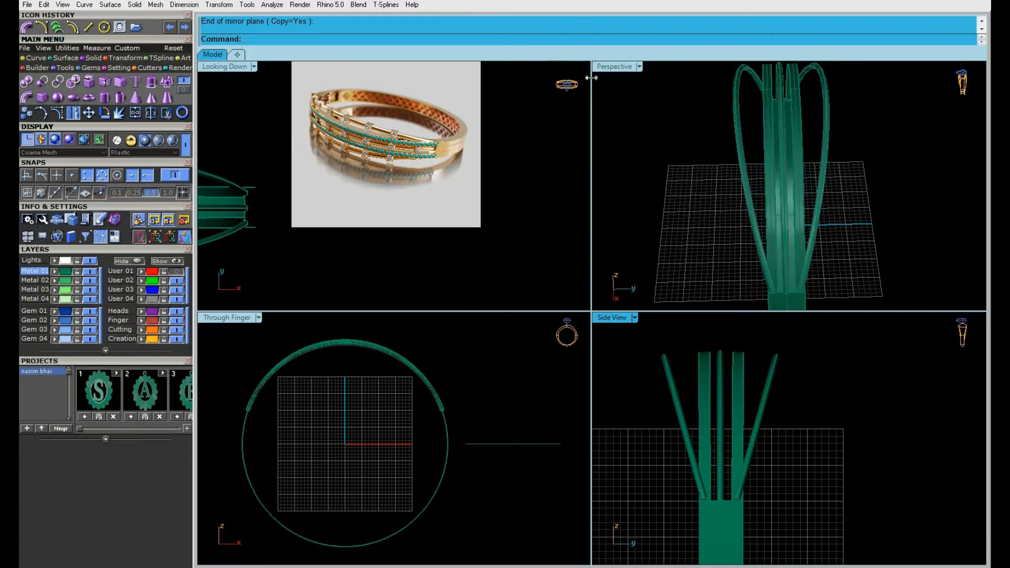
{"action": "double_click", "coordinate": [610, 67]}
{"action": "right_click_drag", "start_coordinate": [579, 181], "coordinate": [514, 337]}
Offset the selected band surface into a flipped 0.5-thick solid, repeating it on the selection
{"action": "left_click", "coordinate": [515, 337]}
{"action": "right_click_drag", "start_coordinate": [590, 378], "coordinate": [463, 403]}
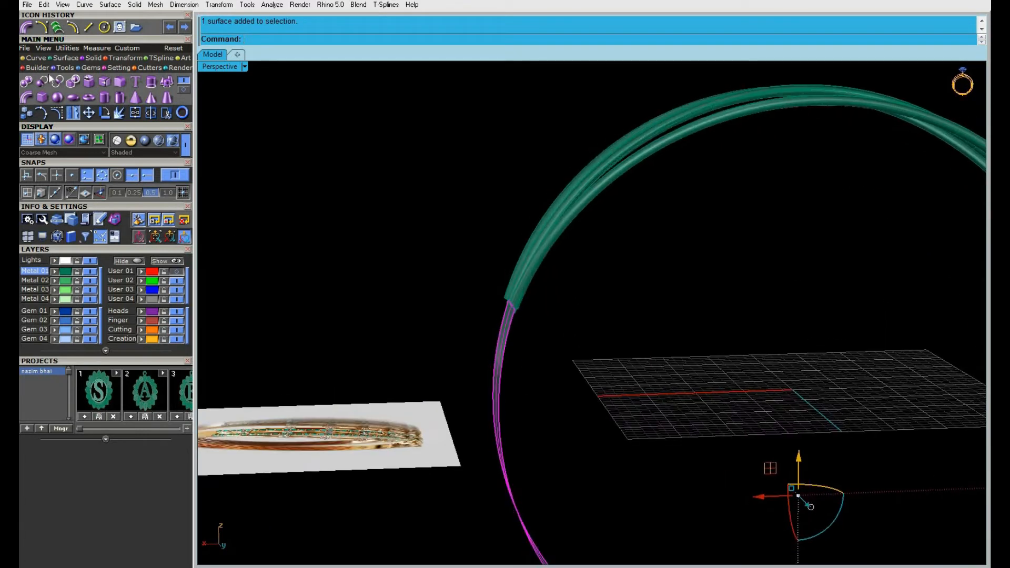
{"action": "left_click", "coordinate": [74, 58]}
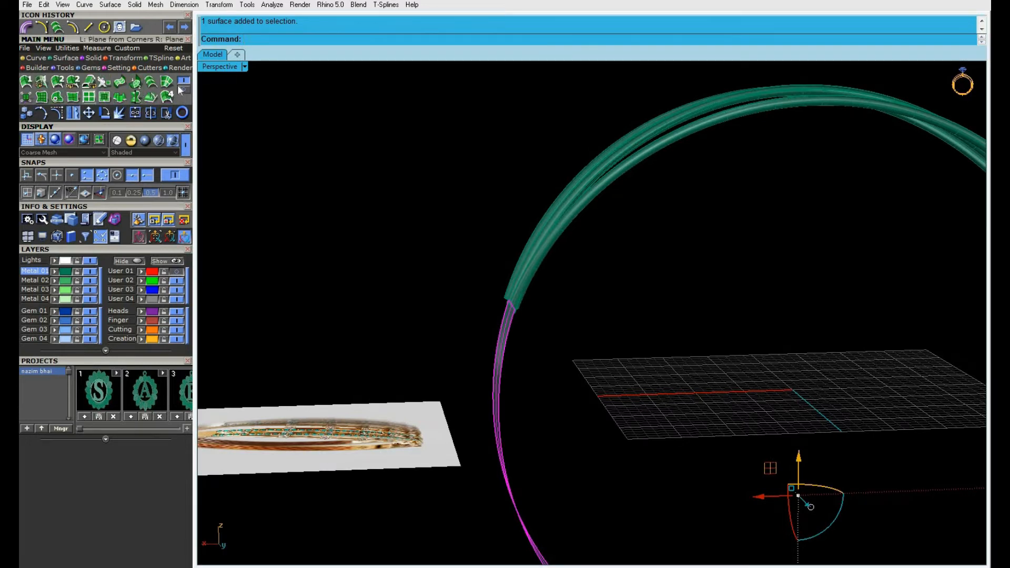
{"action": "left_click", "coordinate": [88, 81]}
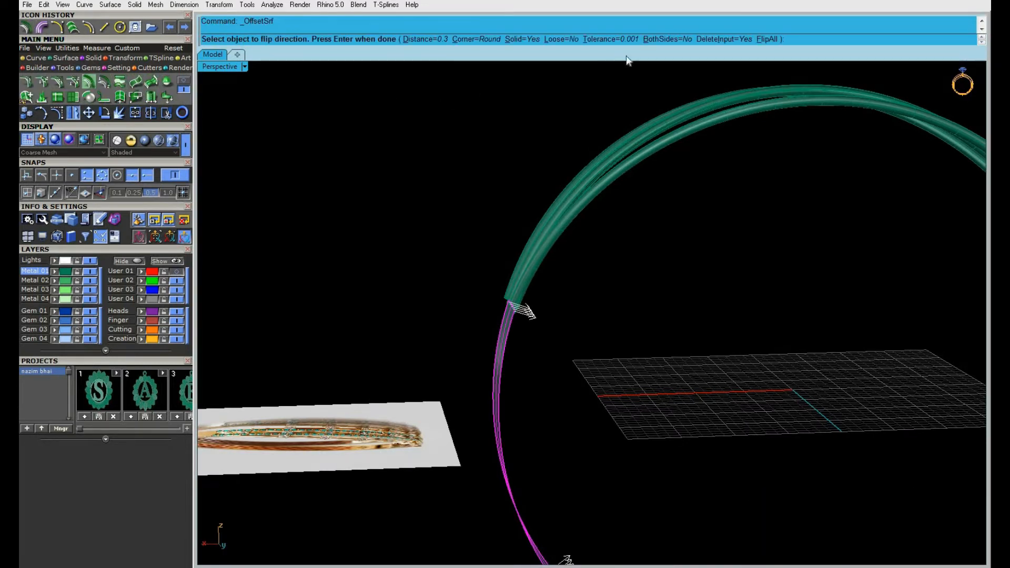
{"action": "left_click", "coordinate": [767, 39]}
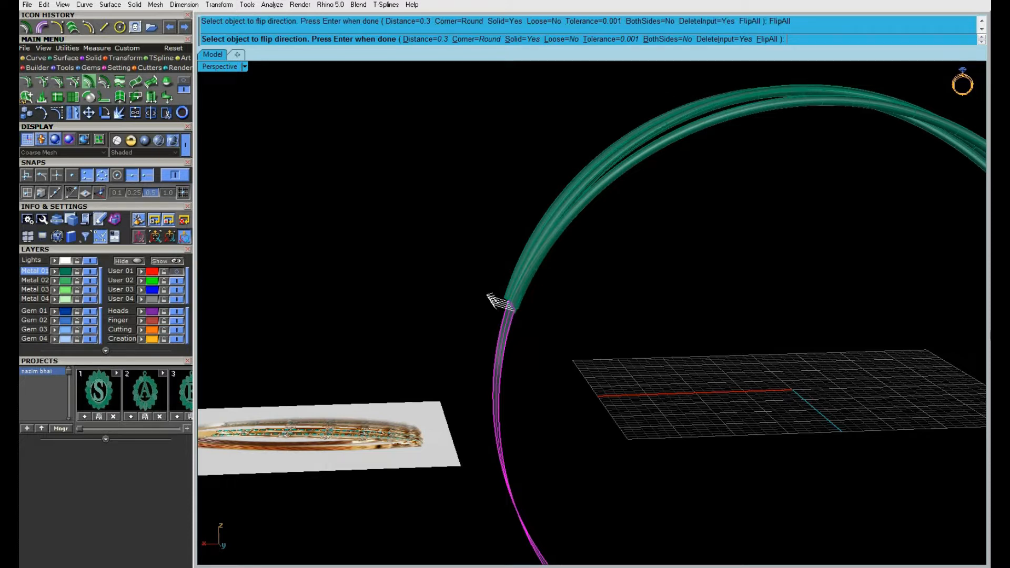
{"action": "right_click", "coordinate": [840, 285]}
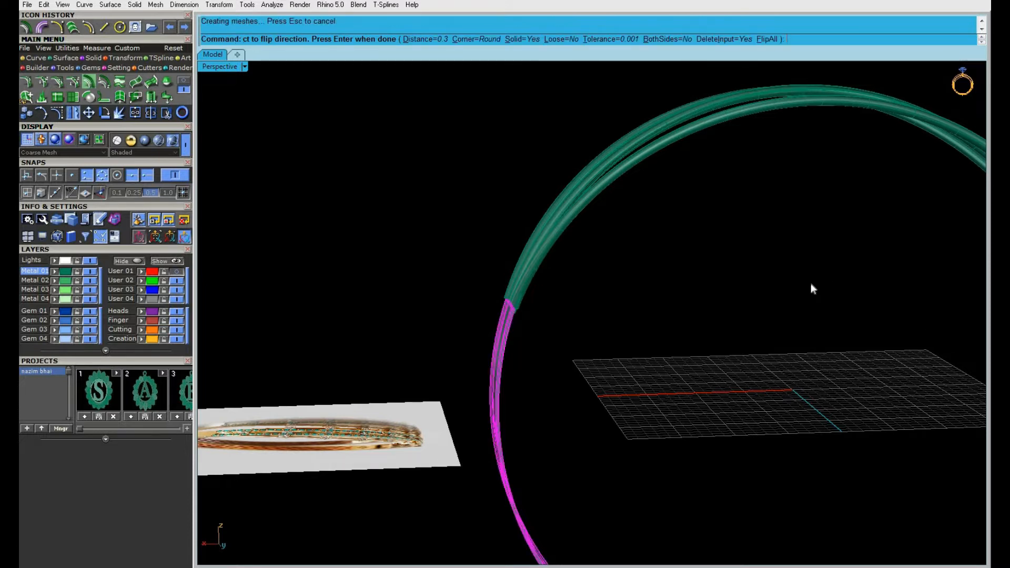
{"action": "right_click", "coordinate": [714, 282]}
{"action": "right_click", "coordinate": [616, 329]}
{"action": "right_click_drag", "start_coordinate": [630, 337], "coordinate": [608, 379]}
Undo the last offset and redo it as a flipped 0.5 solid on the band
{"action": "key", "text": "ctrl+z"}
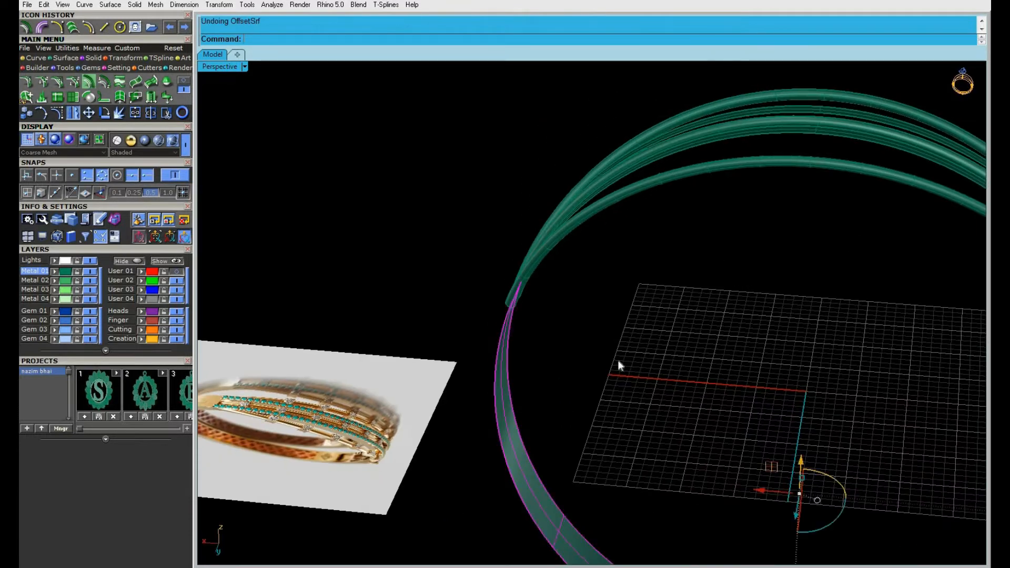
{"action": "right_click", "coordinate": [618, 361]}
{"action": "left_click", "coordinate": [767, 40]}
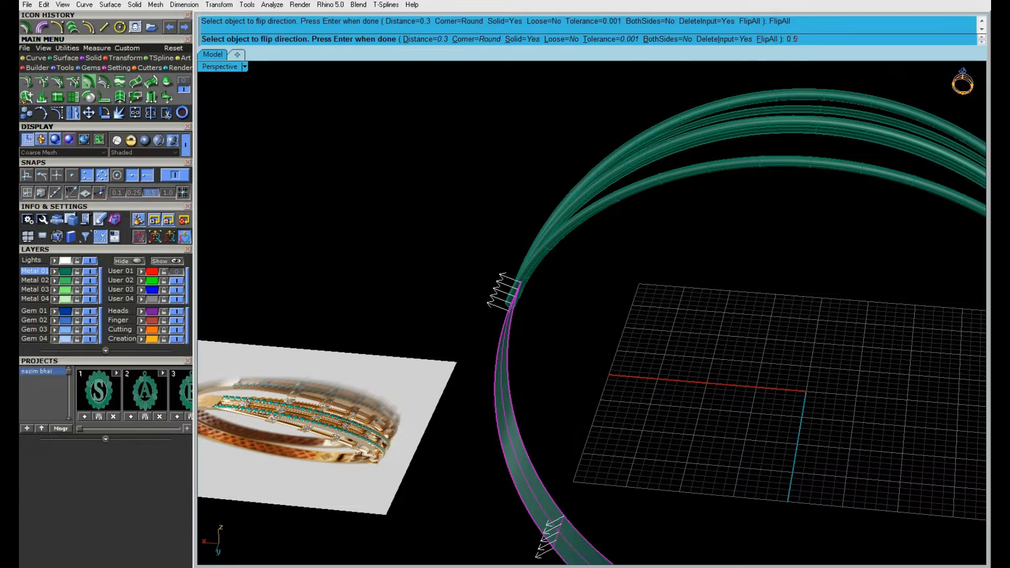
{"action": "right_click", "coordinate": [792, 112]}
{"action": "right_click", "coordinate": [642, 335]}
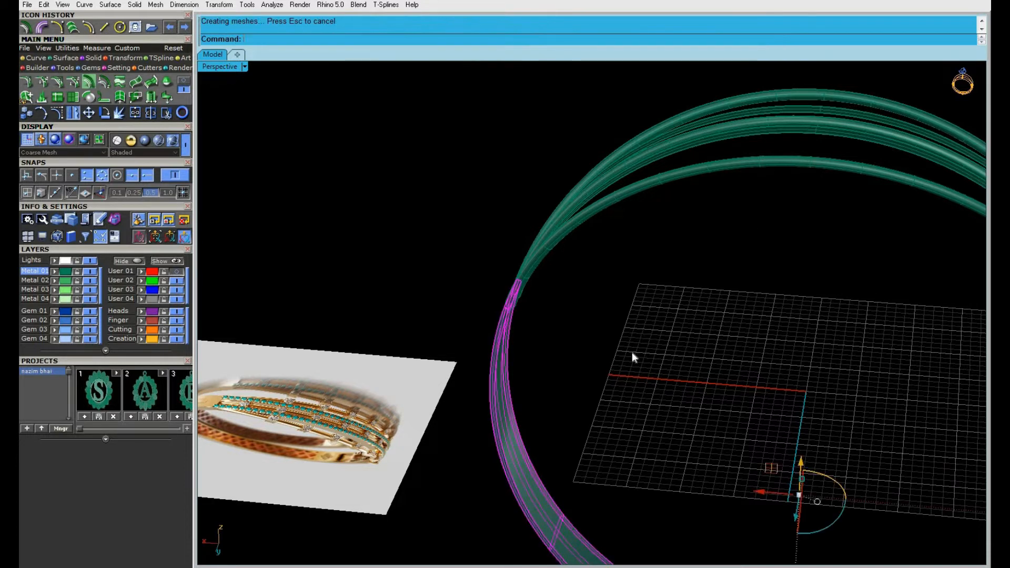
{"action": "right_click", "coordinate": [632, 353]}
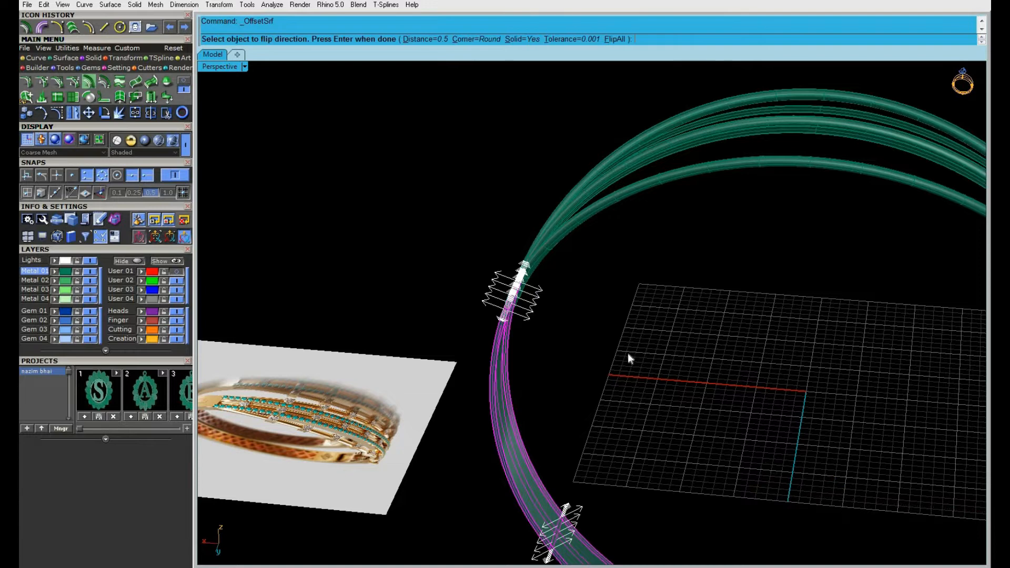
{"action": "right_click", "coordinate": [629, 353]}
{"action": "right_click_drag", "start_coordinate": [670, 342], "coordinate": [577, 229]}
Repeat Offset Surface on the next band strip, flipping it into a 0.5-thick solid
{"action": "left_click", "coordinate": [576, 245]}
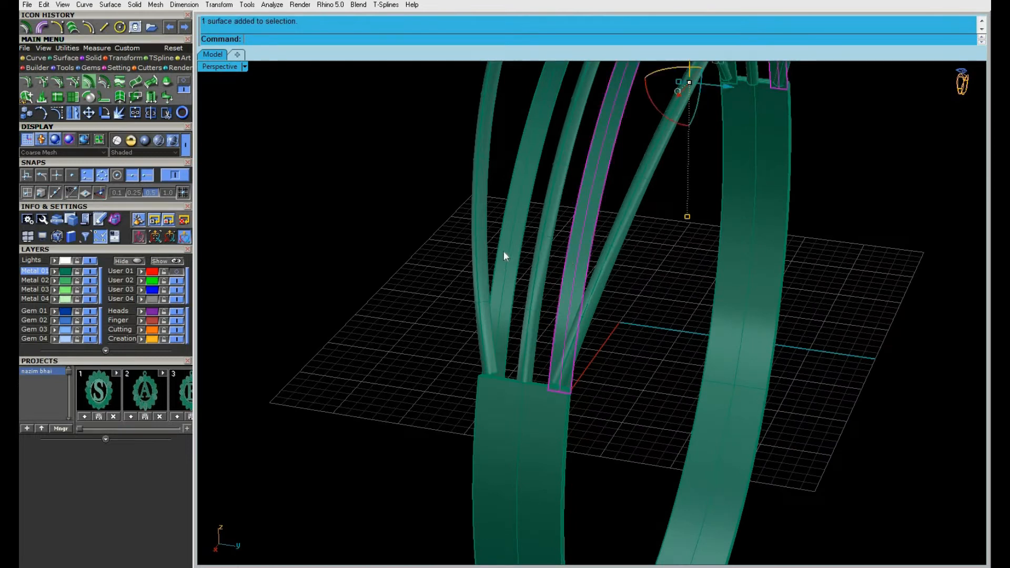
{"action": "right_click", "coordinate": [335, 182]}
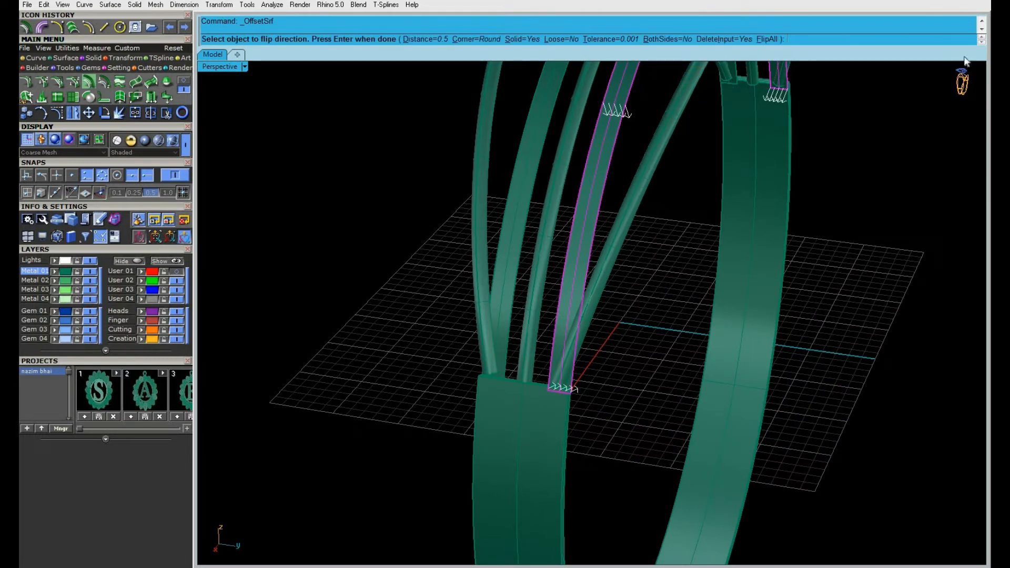
{"action": "right_click", "coordinate": [846, 279]}
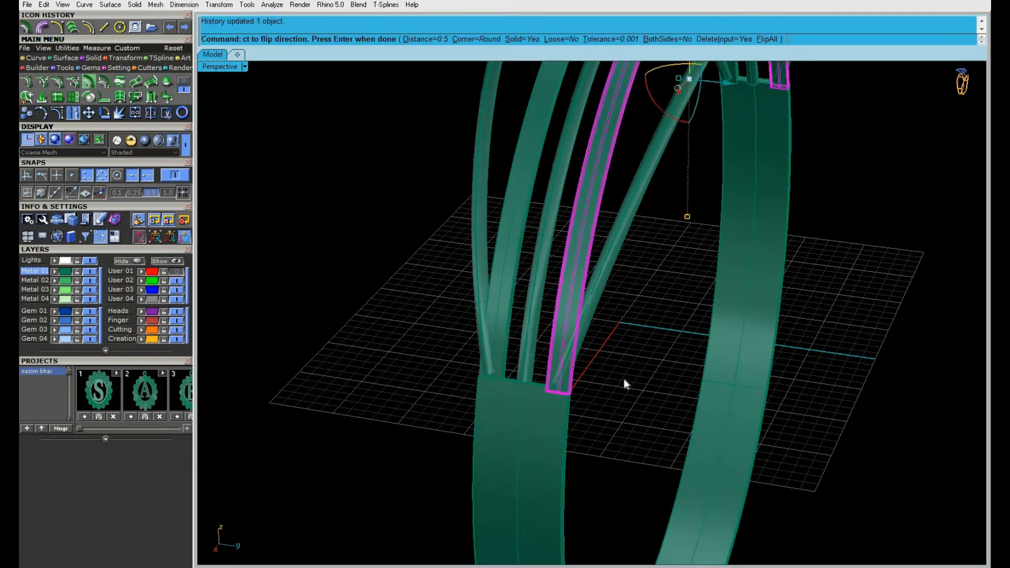
{"action": "left_click", "coordinate": [695, 346]}
{"action": "right_click_drag", "start_coordinate": [695, 349], "coordinate": [778, 306]}
{"action": "right_click_drag", "start_coordinate": [662, 258], "coordinate": [242, 74], "text": "ctrl"}
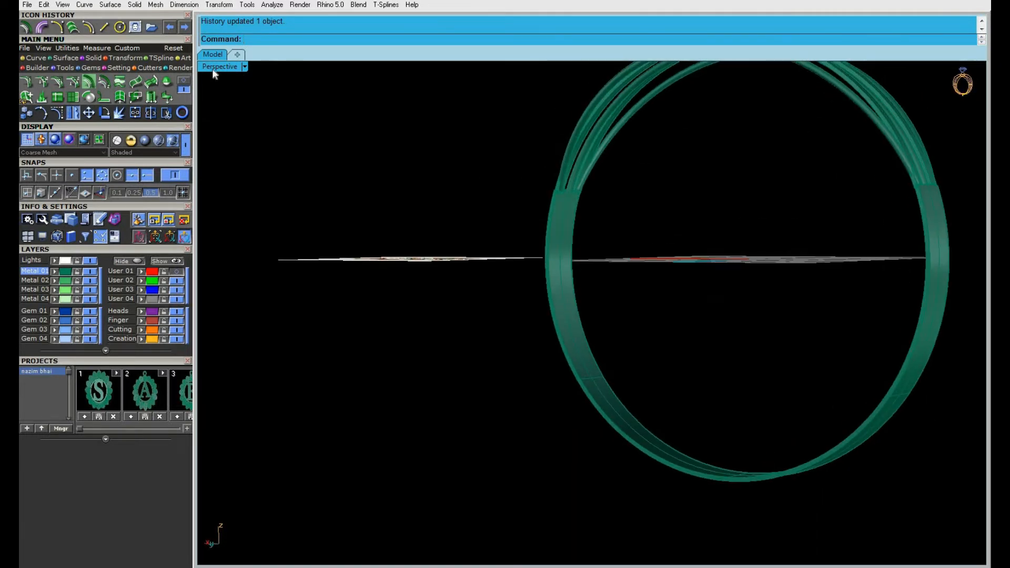
{"action": "double_click", "coordinate": [212, 68]}
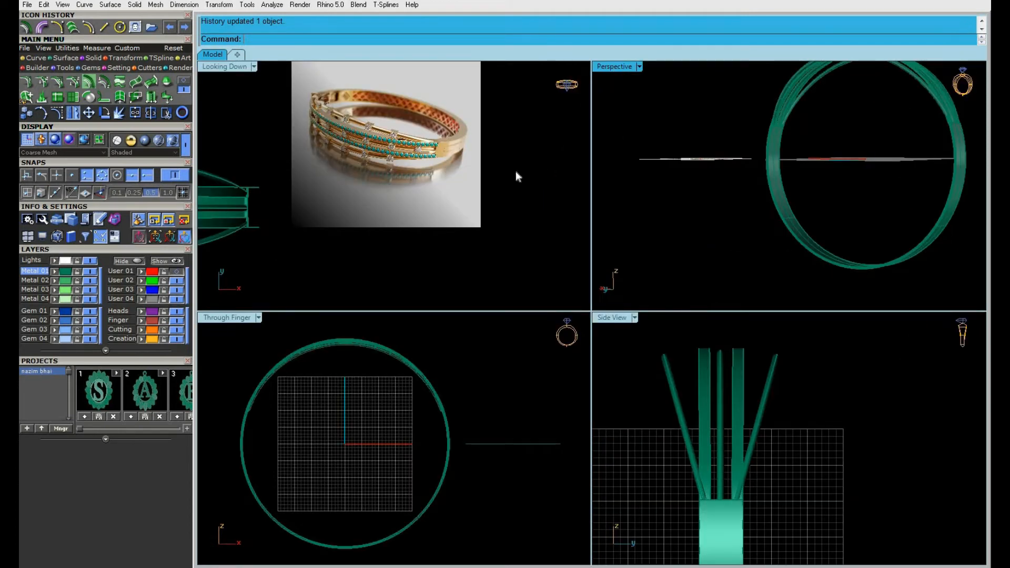
{"action": "right_click_drag", "start_coordinate": [726, 191], "coordinate": [720, 197]}
{"action": "left_click", "coordinate": [217, 65]}
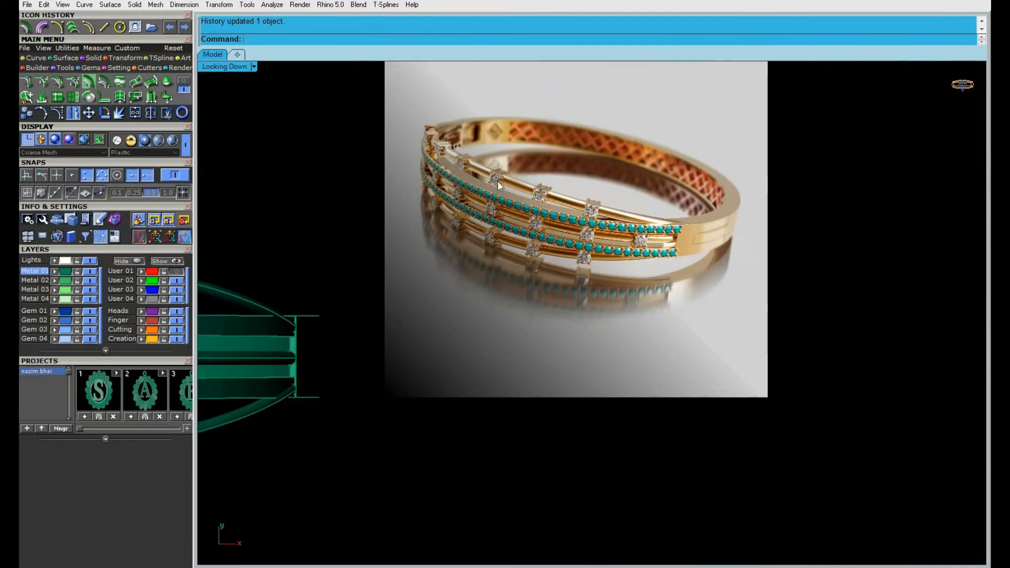
{"action": "right_click_drag", "start_coordinate": [585, 190], "coordinate": [584, 177]}
{"action": "scroll", "coordinate": [584, 179], "scroll_direction": "up", "scroll_amount": 3}
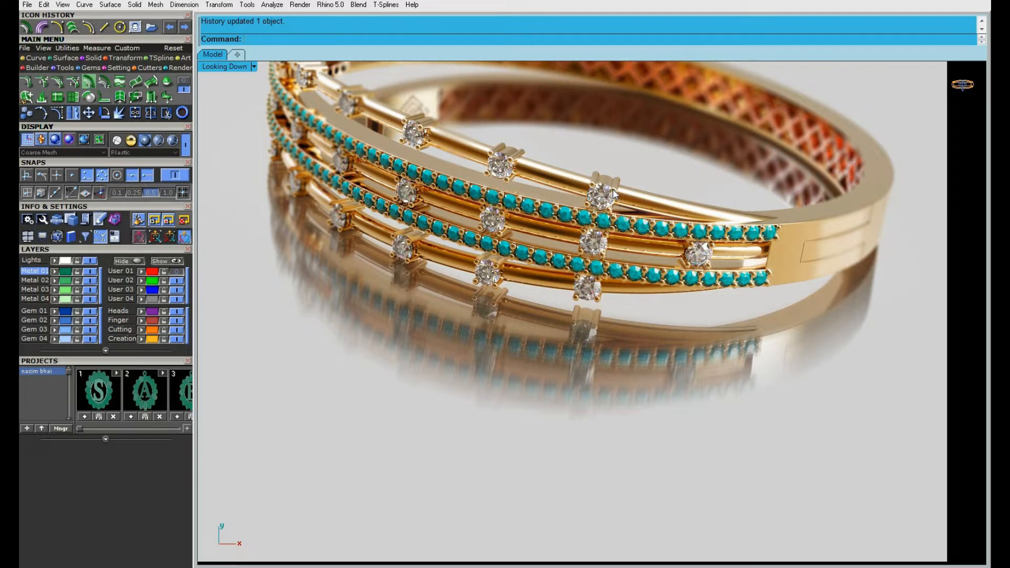
{"action": "double_click", "coordinate": [240, 67]}
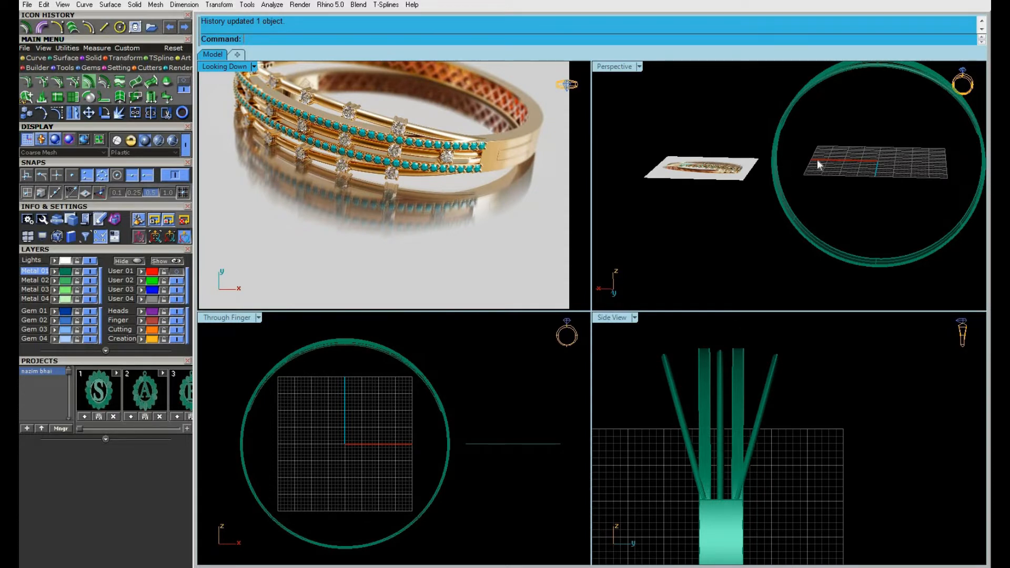
{"action": "right_click_drag", "start_coordinate": [817, 159], "coordinate": [684, 168]}
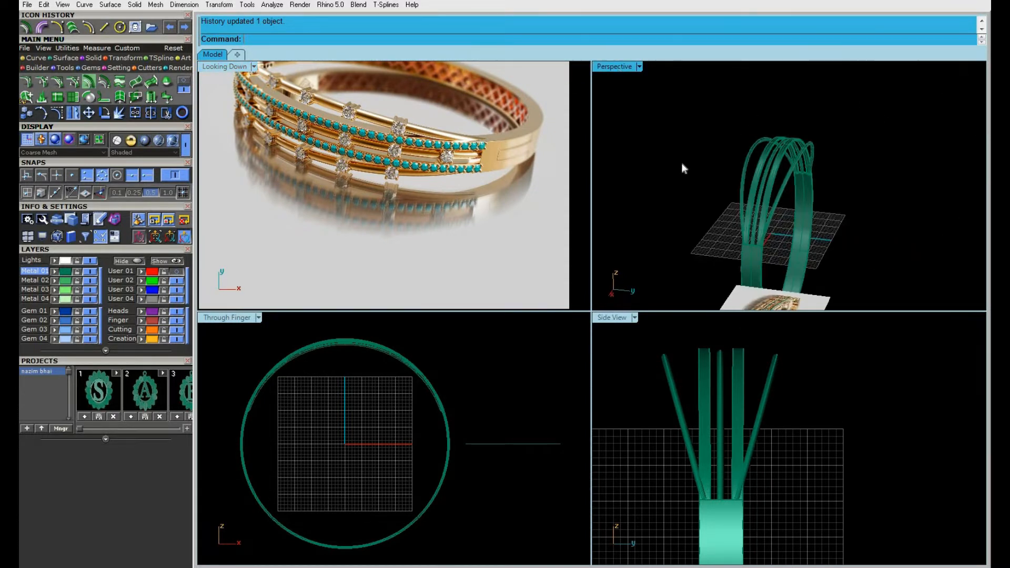
{"action": "double_click", "coordinate": [615, 67]}
{"action": "right_click_drag", "start_coordinate": [555, 316], "coordinate": [551, 351]}
{"action": "scroll", "coordinate": [561, 309], "scroll_direction": "up", "scroll_amount": 4}
{"action": "scroll", "coordinate": [570, 324], "scroll_direction": "up", "scroll_amount": 4}
{"action": "scroll", "coordinate": [568, 351], "scroll_direction": "up", "scroll_amount": 3}
{"action": "scroll", "coordinate": [568, 352], "scroll_direction": "down", "scroll_amount": 6}
{"action": "scroll", "coordinate": [567, 356], "scroll_direction": "up", "scroll_amount": 2}
{"action": "scroll", "coordinate": [567, 357], "scroll_direction": "down", "scroll_amount": 4}
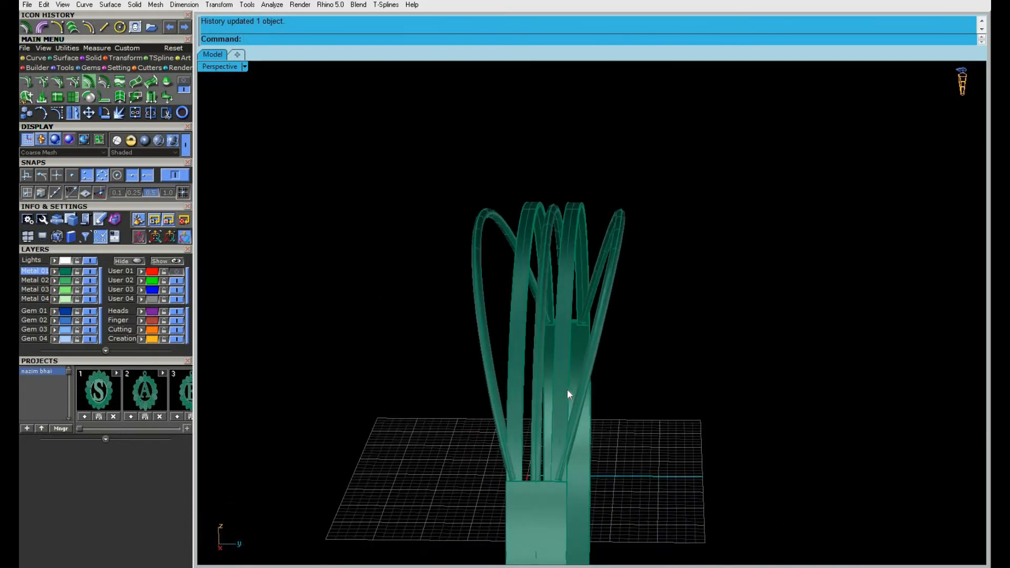
Select one of the bands and open the Matrix Object Actions panel with F6
{"action": "right_click_drag", "start_coordinate": [567, 390], "coordinate": [561, 386]}
{"action": "left_click", "coordinate": [561, 387]}
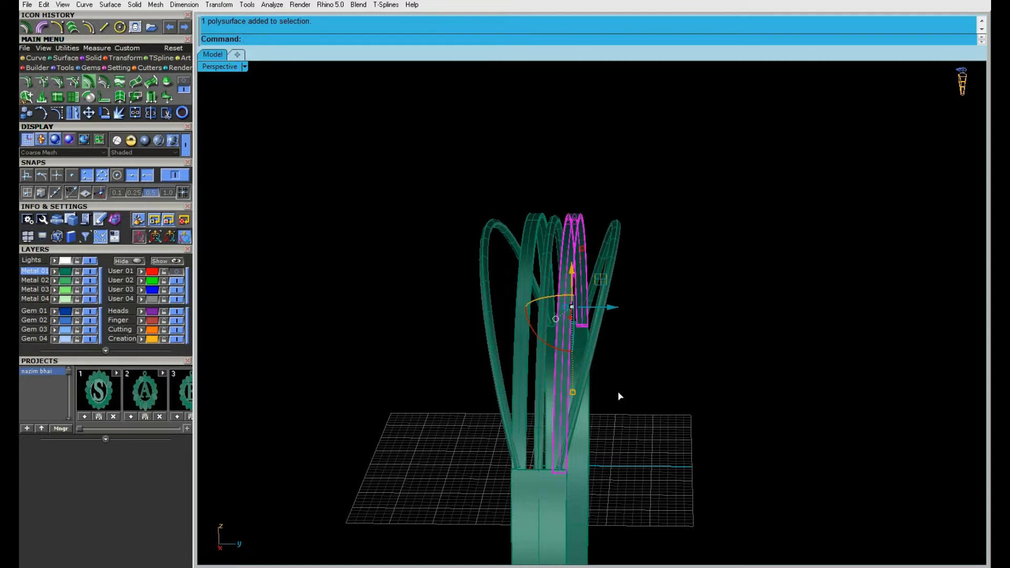
{"action": "key", "text": "F6"}
{"action": "key", "text": "F6"}
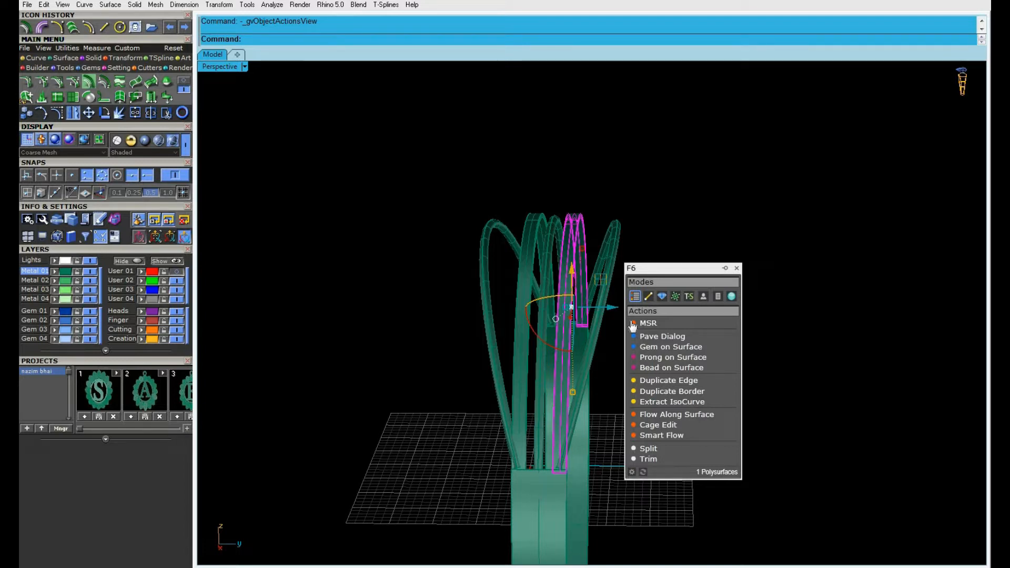
Use Gem on Surface to place three 1 mm round gems in a vertical row on the band
{"action": "left_click", "coordinate": [645, 347]}
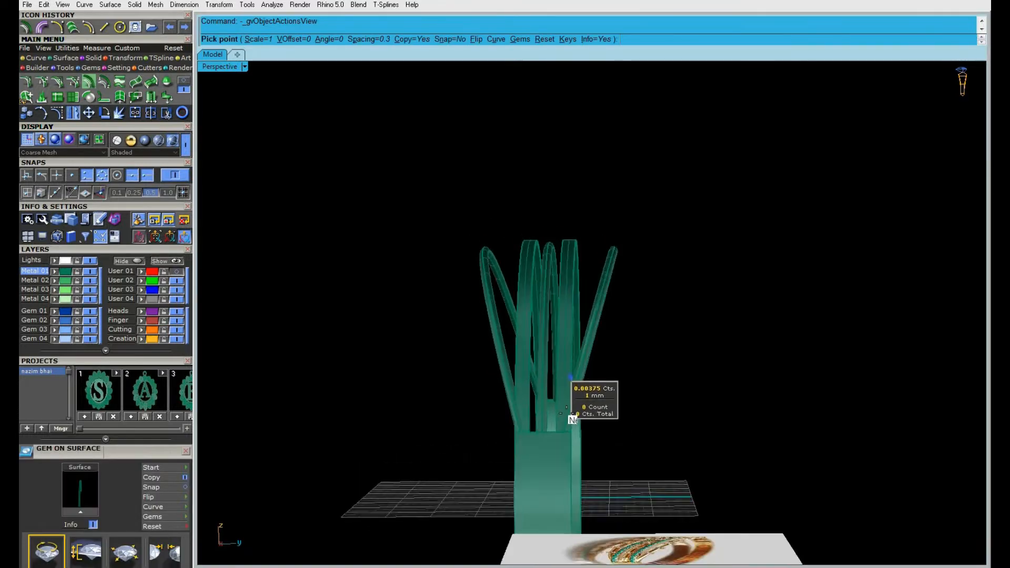
{"action": "scroll", "coordinate": [584, 387], "scroll_direction": "up", "scroll_amount": 5}
{"action": "right_click_drag", "start_coordinate": [608, 364], "coordinate": [547, 167]}
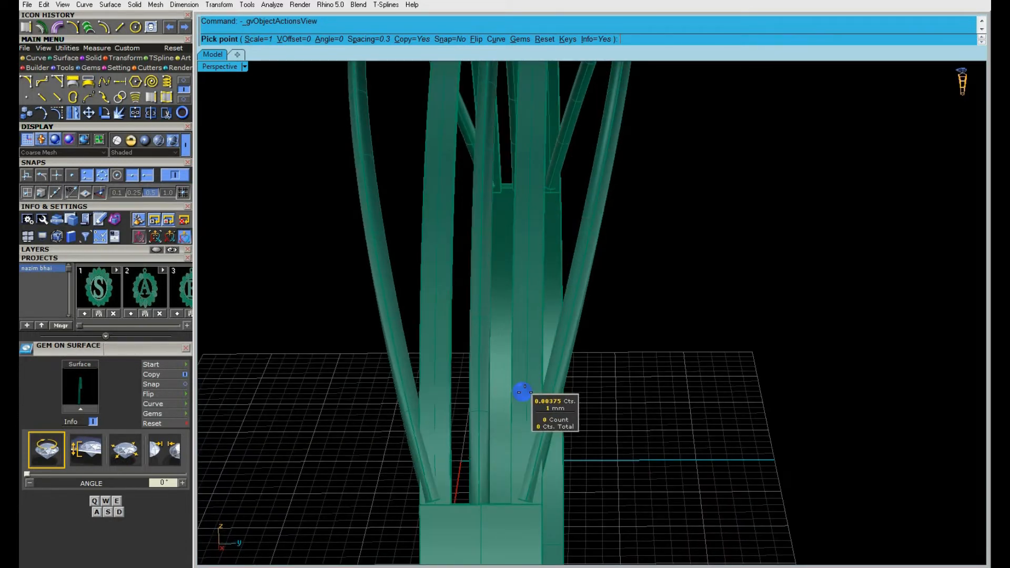
{"action": "left_click", "coordinate": [526, 393]}
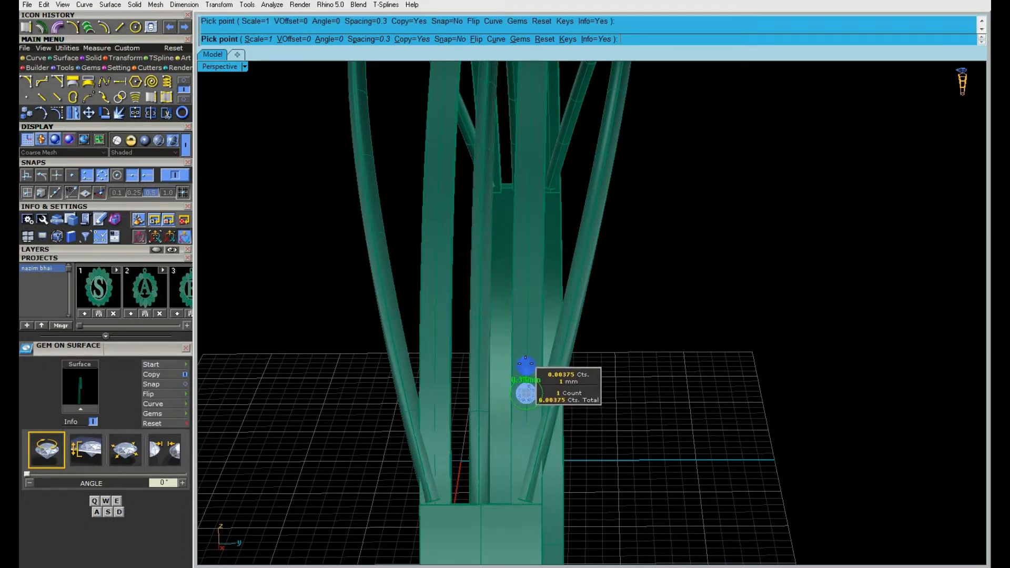
{"action": "left_click", "coordinate": [527, 363]}
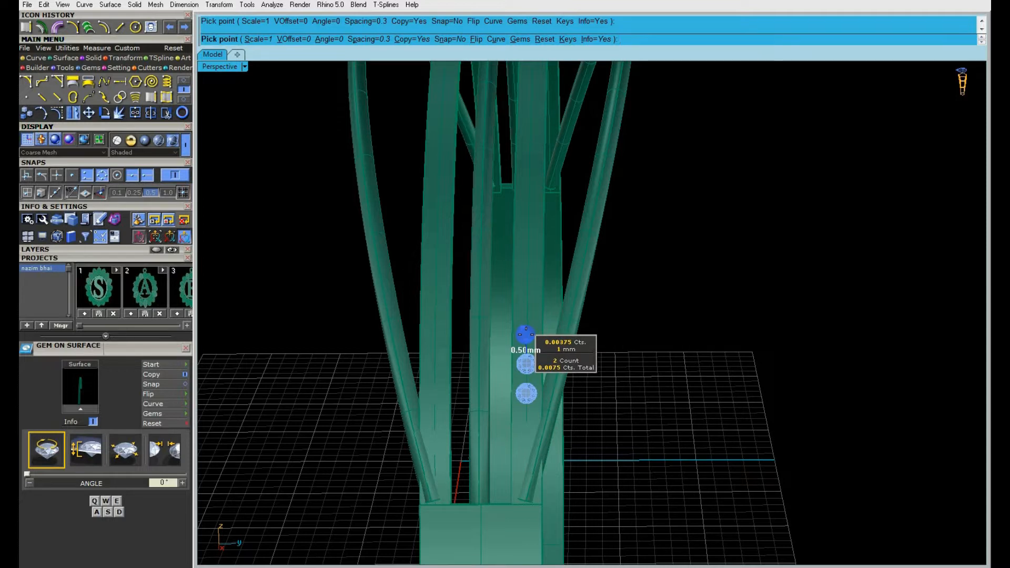
{"action": "left_click", "coordinate": [526, 308]}
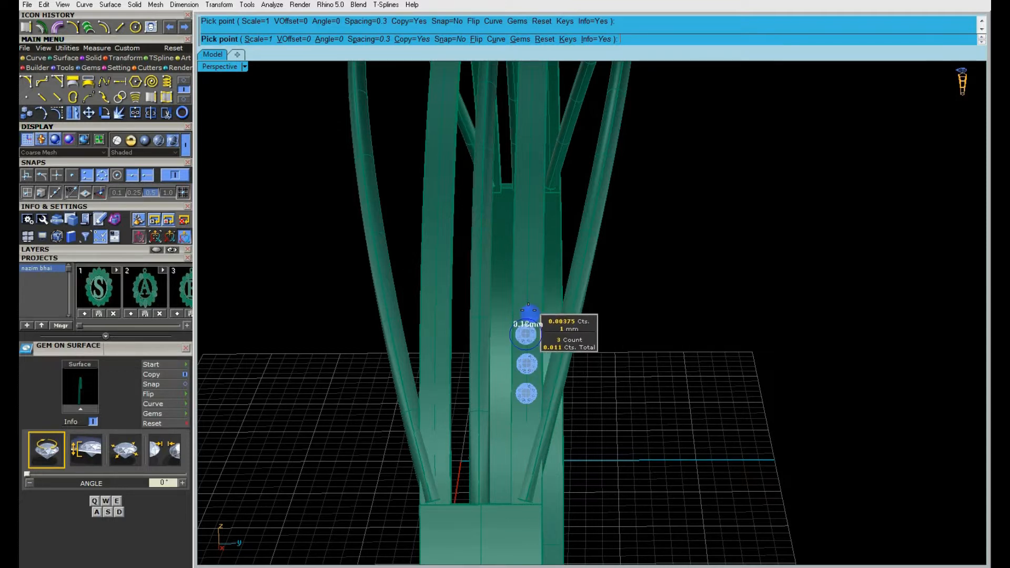
{"action": "scroll", "coordinate": [528, 307], "scroll_direction": "up", "scroll_amount": 5}
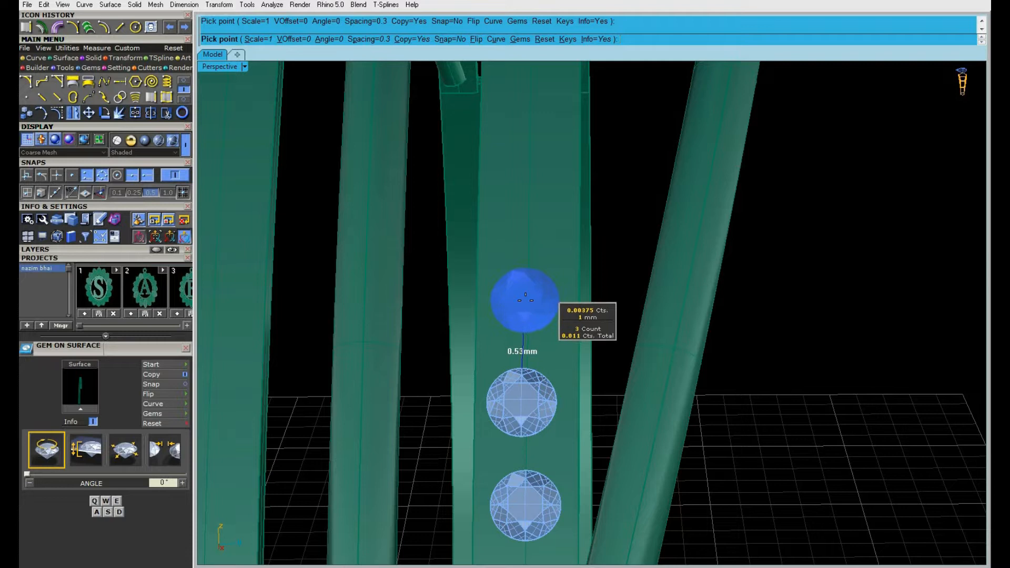
Place gems four through eight along the band, extending the row of 1 mm round gems
{"action": "left_click", "coordinate": [525, 299]}
{"action": "scroll", "coordinate": [532, 298], "scroll_direction": "down", "scroll_amount": 3}
{"action": "right_click_drag", "start_coordinate": [533, 300], "coordinate": [529, 410], "text": "shift"}
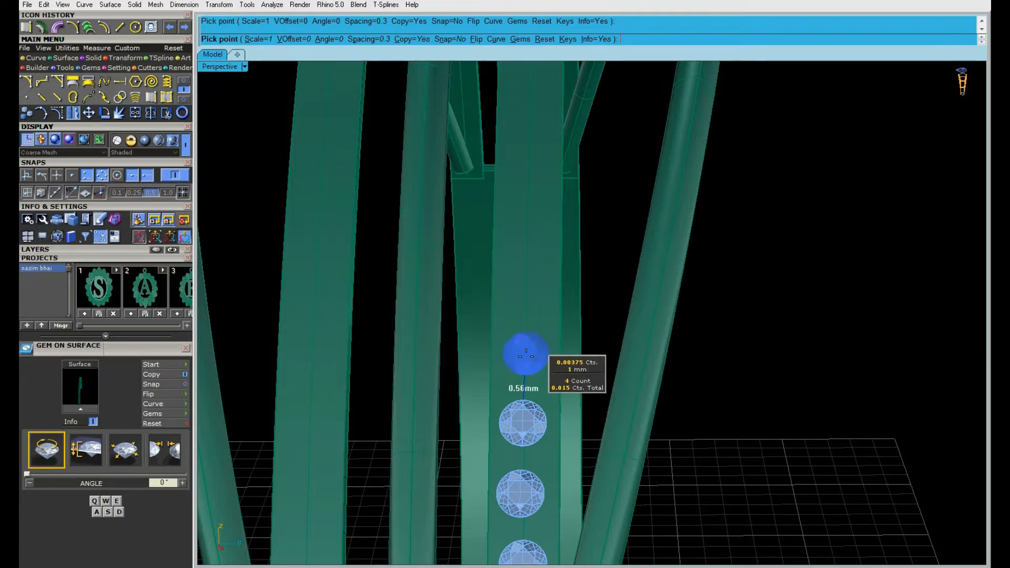
{"action": "left_click", "coordinate": [526, 357]}
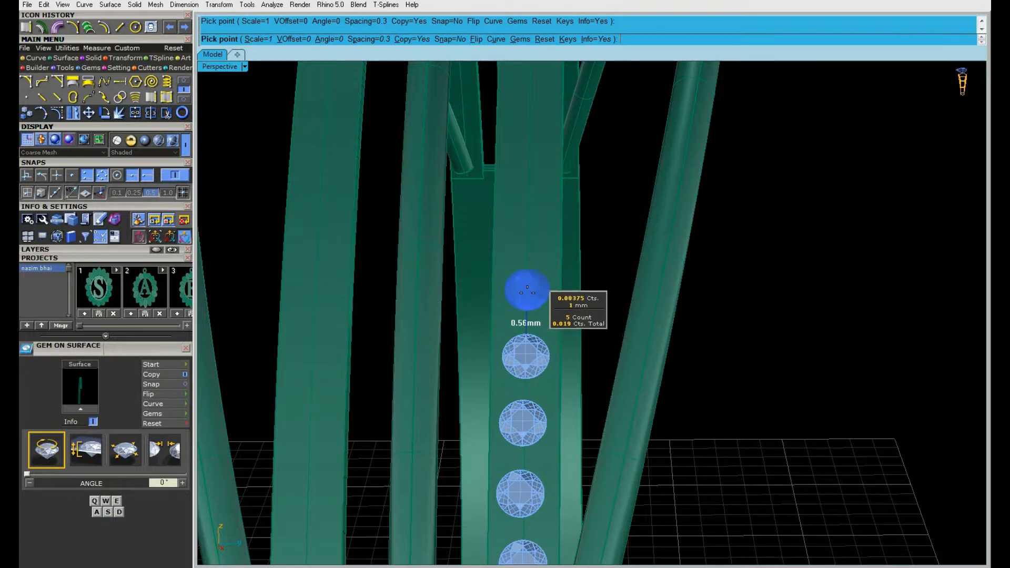
{"action": "left_click", "coordinate": [527, 292]}
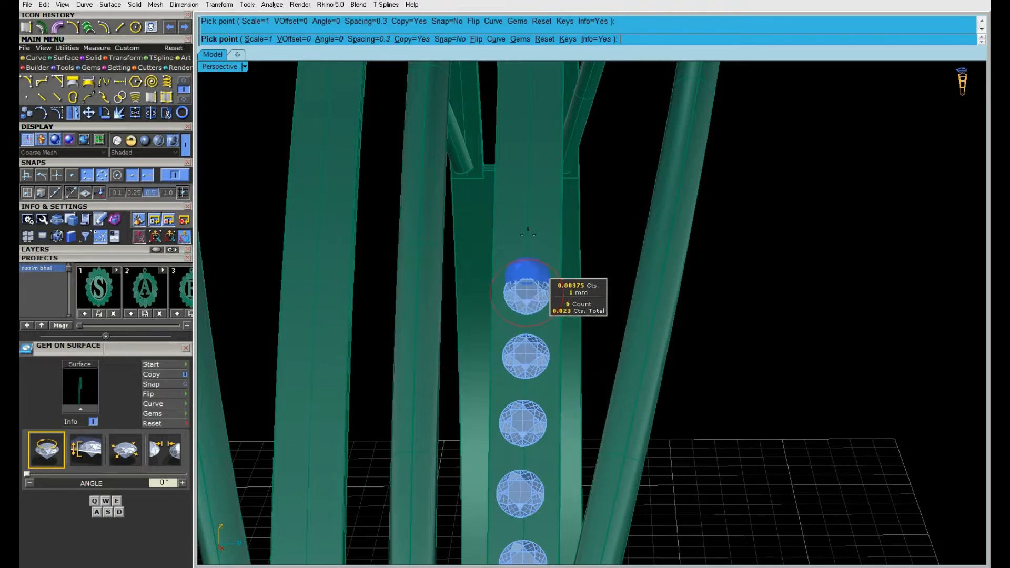
{"action": "left_click", "coordinate": [527, 230]}
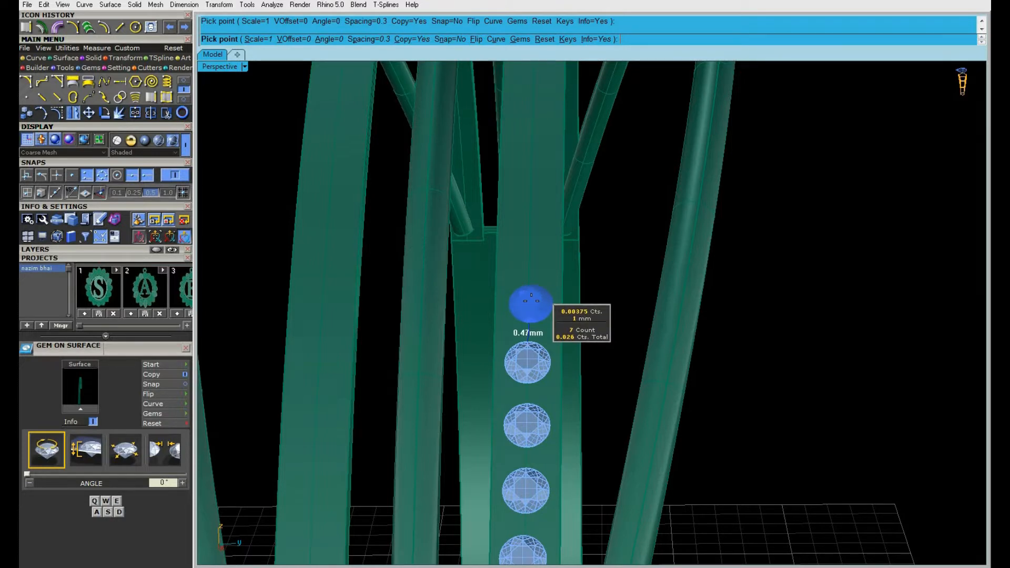
{"action": "left_click", "coordinate": [532, 302]}
{"action": "scroll", "coordinate": [533, 302], "scroll_direction": "down", "scroll_amount": 10}
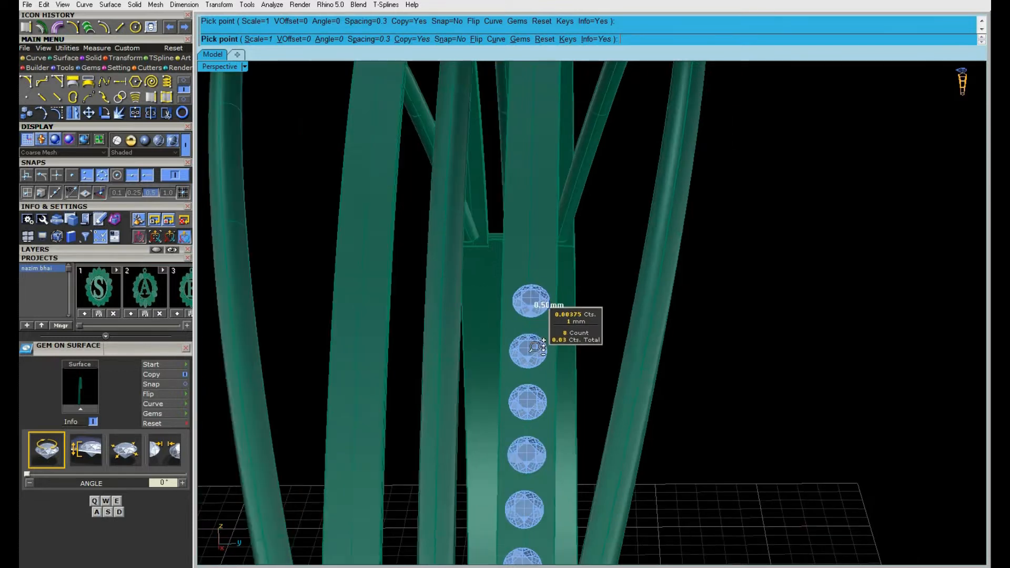
{"action": "right_click_drag", "start_coordinate": [460, 282], "coordinate": [529, 408]}
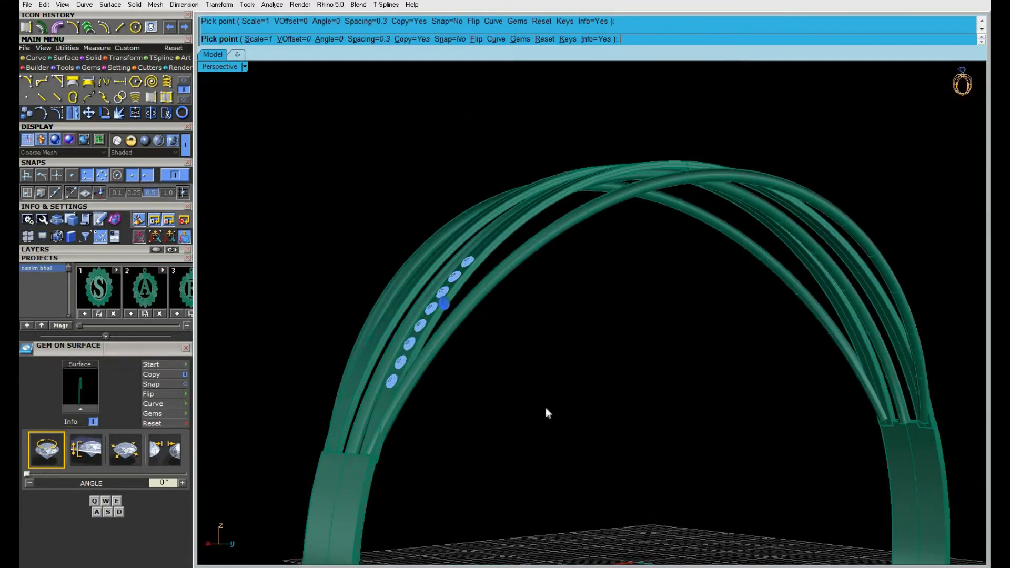
Finish Gem on Surface, keeping all eight gems on the band
{"action": "key", "text": "Return"}
{"action": "right_click_drag", "start_coordinate": [500, 332], "coordinate": [639, 405]}
{"action": "key", "text": "Escape"}
Select all eight gems in the row, leaving the band out of the selection
{"action": "left_click", "coordinate": [508, 346]}
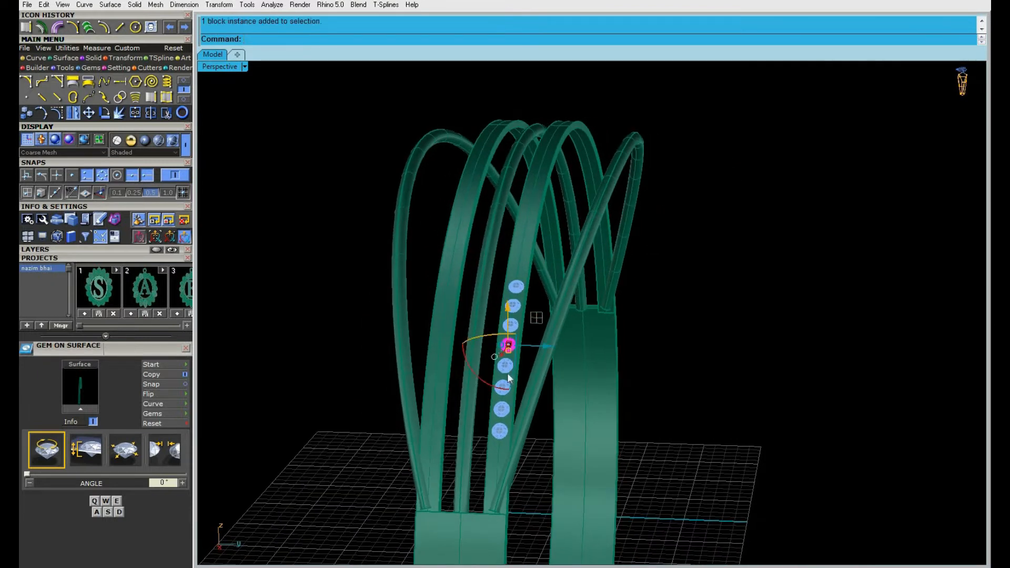
{"action": "left_click", "coordinate": [506, 367], "text": "shift"}
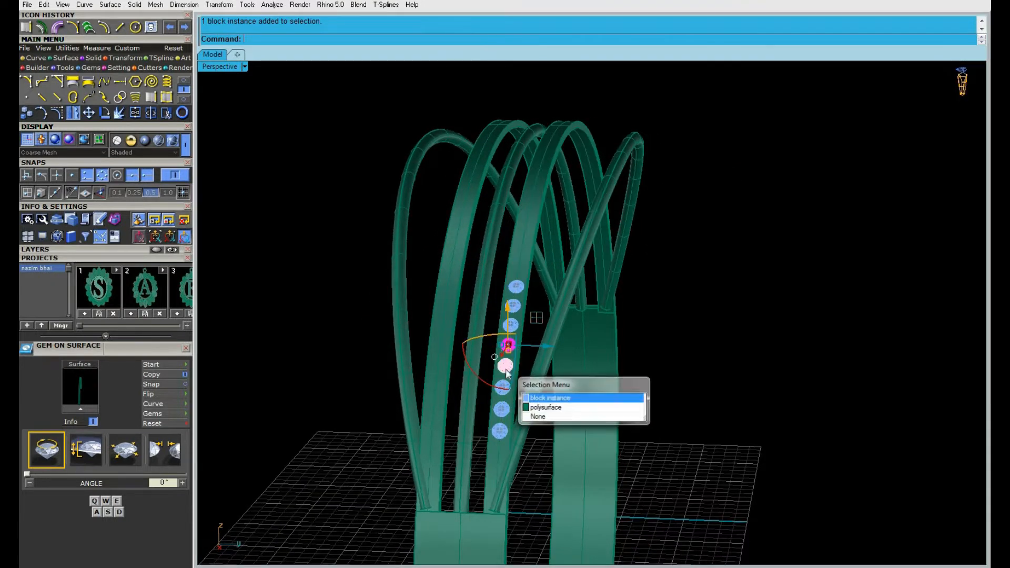
{"action": "left_click", "coordinate": [549, 399]}
{"action": "scroll", "coordinate": [506, 370], "scroll_direction": "up", "scroll_amount": 2}
{"action": "left_click", "coordinate": [504, 405], "text": "shift"}
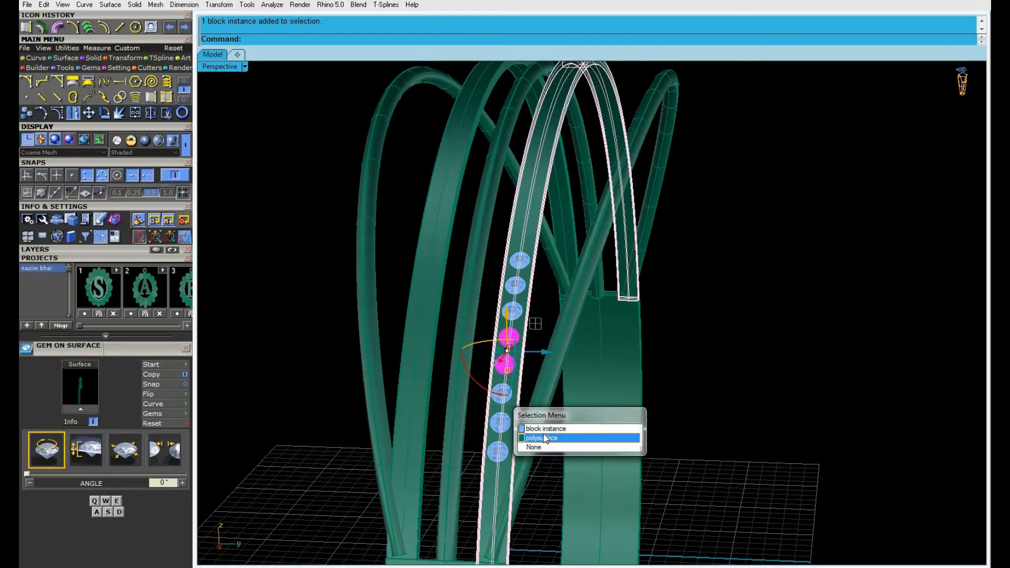
{"action": "left_click", "coordinate": [589, 430]}
{"action": "left_click", "coordinate": [494, 491], "text": "ctrl"}
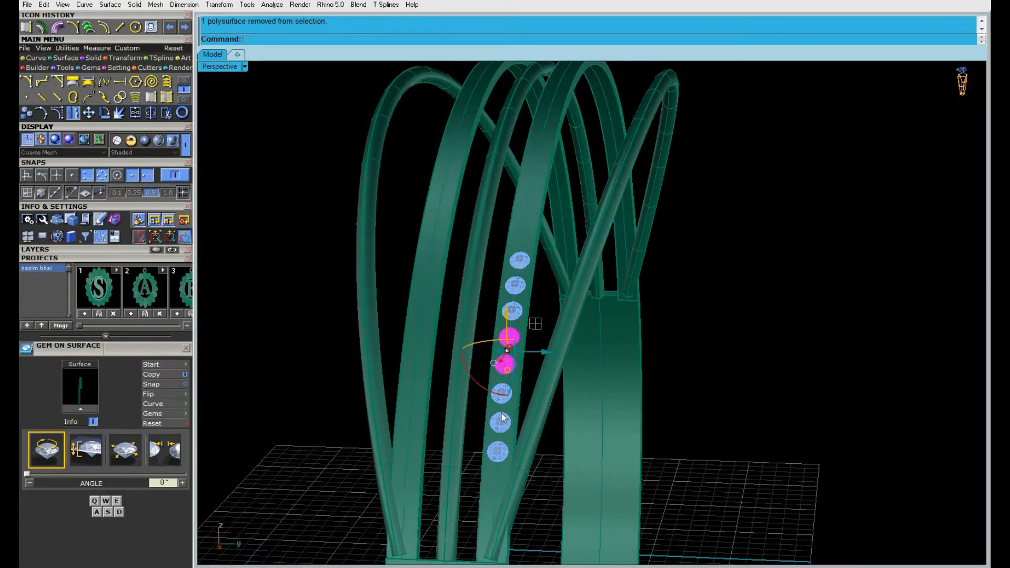
{"action": "scroll", "coordinate": [505, 397], "scroll_direction": "up", "scroll_amount": 2}
{"action": "left_click", "coordinate": [500, 383], "text": "shift"}
{"action": "left_click", "coordinate": [545, 416]}
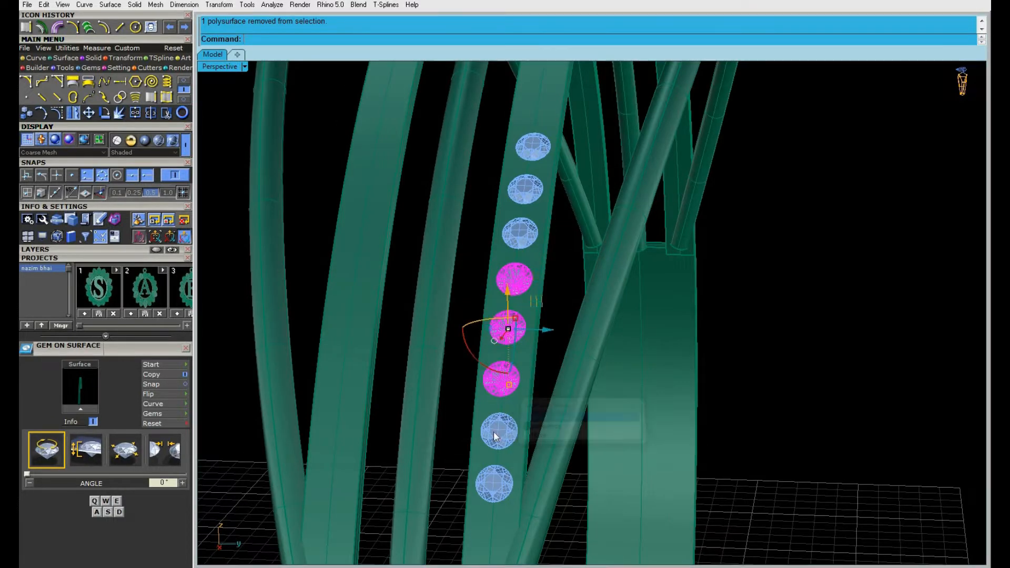
{"action": "left_click", "coordinate": [495, 432], "text": "shift"}
{"action": "left_click", "coordinate": [494, 487], "text": "shift"}
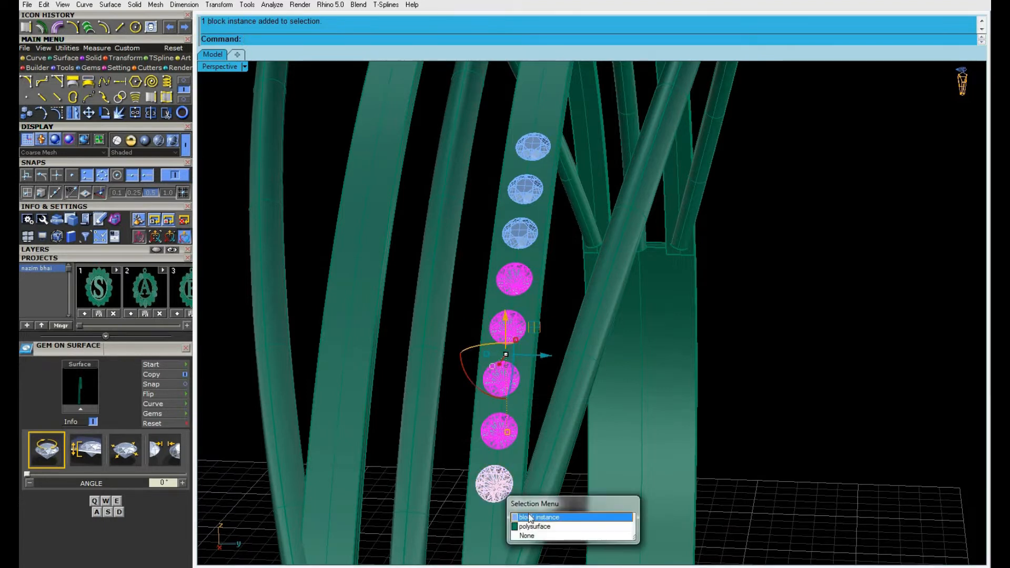
{"action": "left_click", "coordinate": [530, 518]}
{"action": "left_click", "coordinate": [524, 229], "text": "shift"}
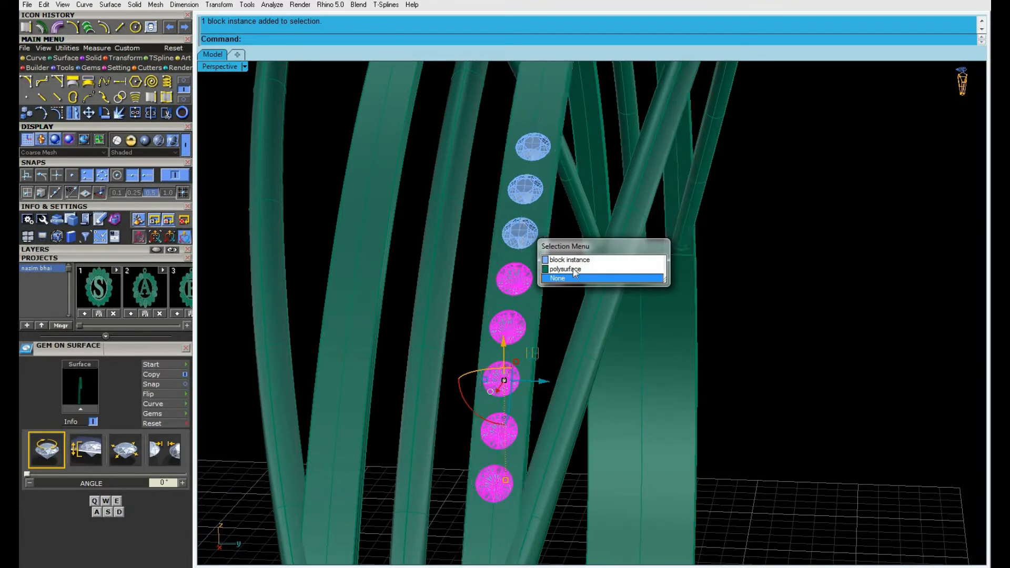
{"action": "left_click", "coordinate": [570, 259]}
{"action": "left_click", "coordinate": [542, 191], "text": "shift"}
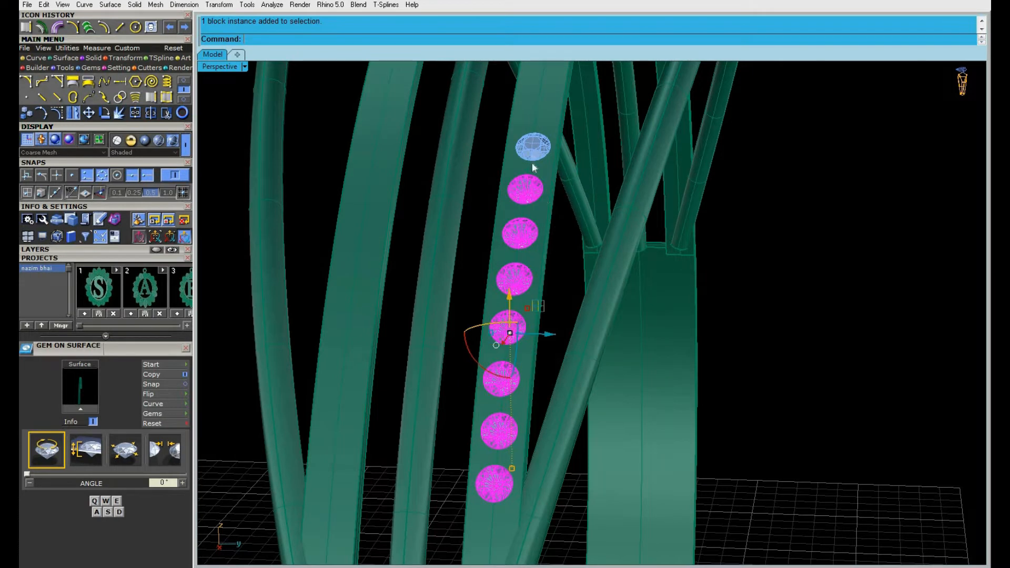
{"action": "left_click", "coordinate": [535, 150], "text": "shift"}
{"action": "left_click", "coordinate": [581, 180]}
{"action": "left_click", "coordinate": [538, 144], "text": "shift"}
{"action": "left_click", "coordinate": [573, 177]}
Move the eight gems sideways off the band, then start DupBorder
{"action": "scroll", "coordinate": [579, 184], "scroll_direction": "down", "scroll_amount": 7}
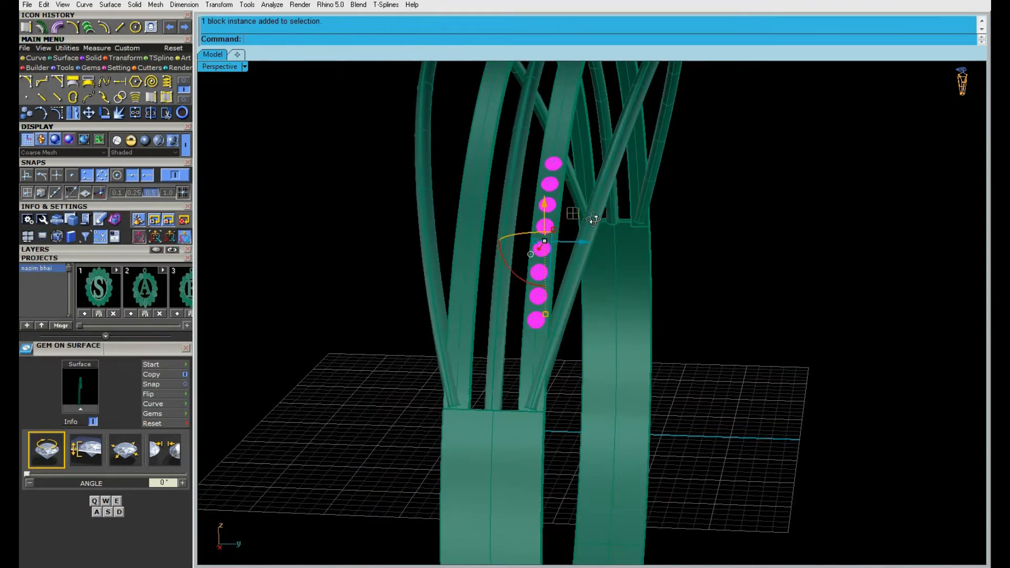
{"action": "right_click_drag", "start_coordinate": [584, 219], "coordinate": [601, 253]}
{"action": "left_click_drag", "start_coordinate": [606, 250], "coordinate": [769, 248]}
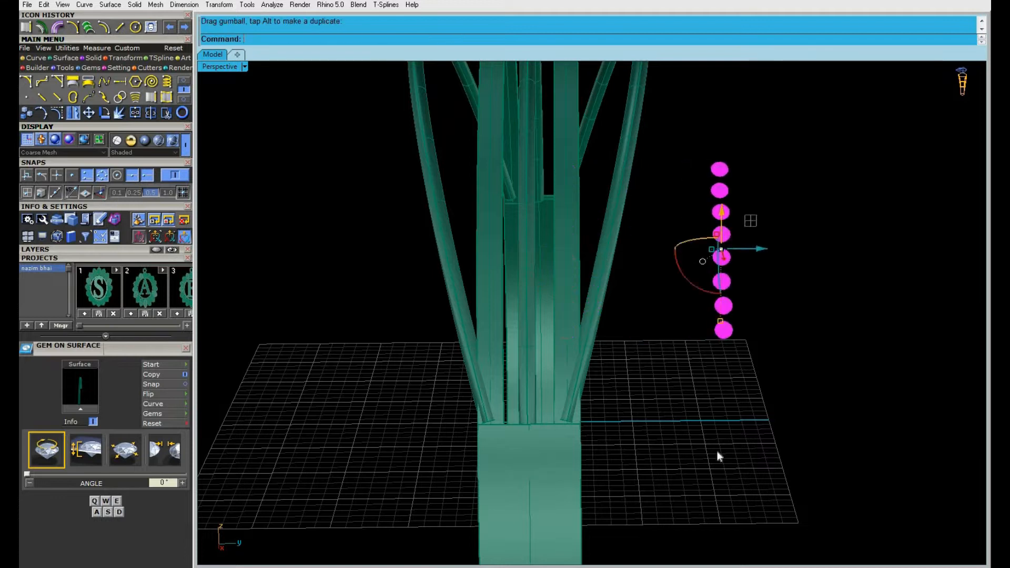
{"action": "left_click", "coordinate": [716, 451]}
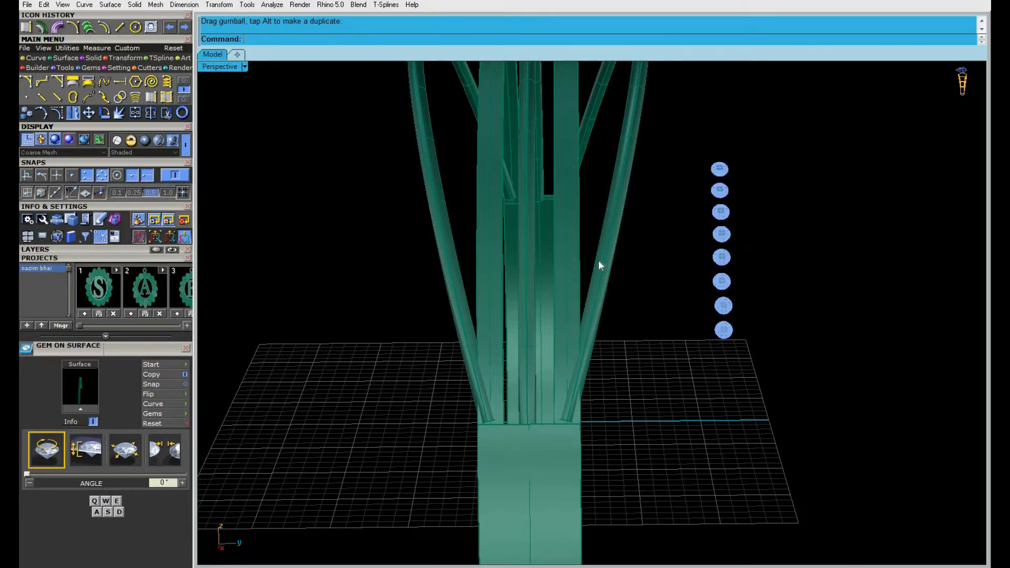
{"action": "left_click", "coordinate": [166, 97]}
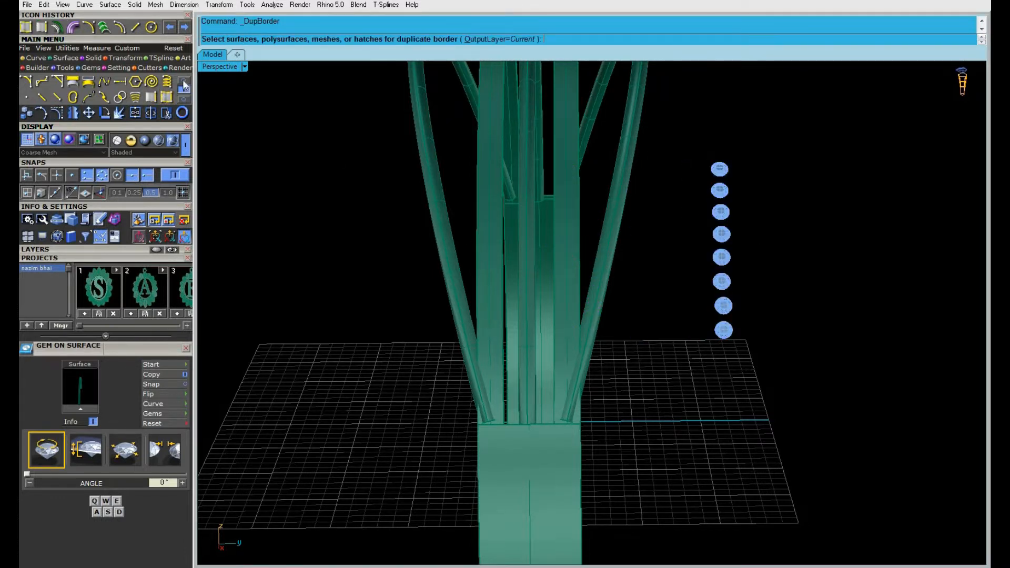
Extract a V-direction isocurve running lengthwise down the middle of the band surface
{"action": "left_click", "coordinate": [183, 81]}
{"action": "left_click", "coordinate": [167, 97]}
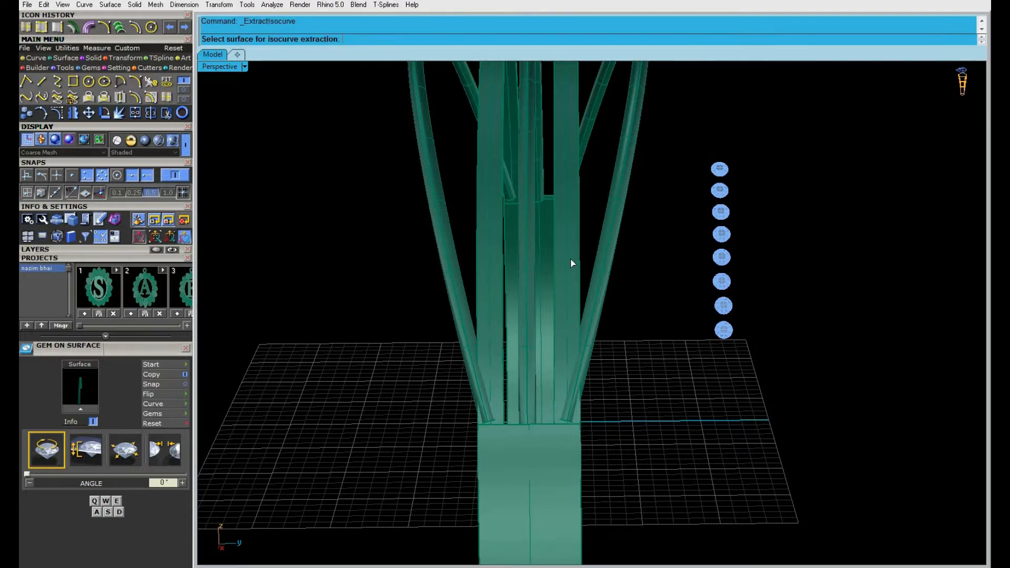
{"action": "left_click", "coordinate": [582, 270]}
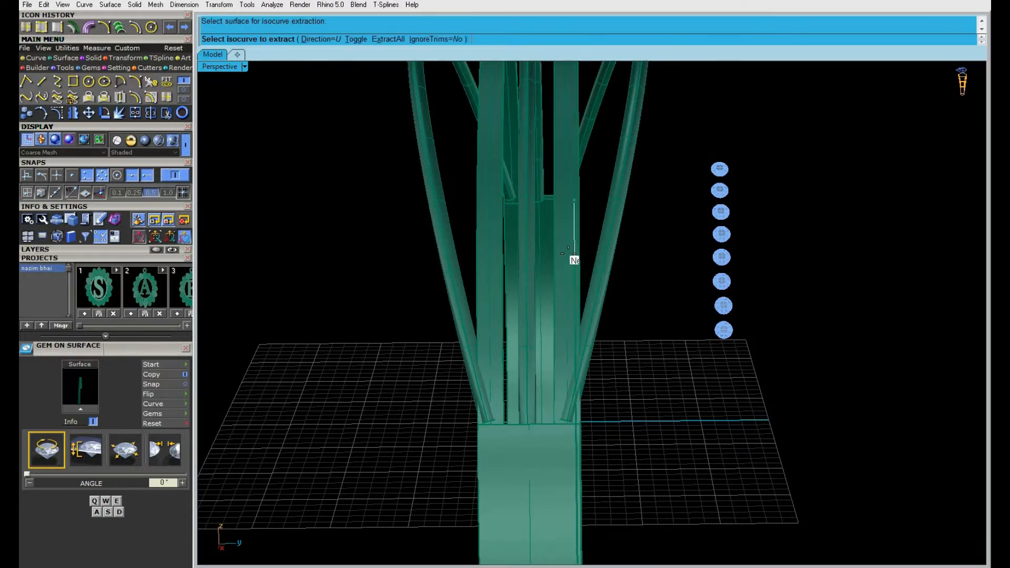
{"action": "left_click", "coordinate": [356, 40]}
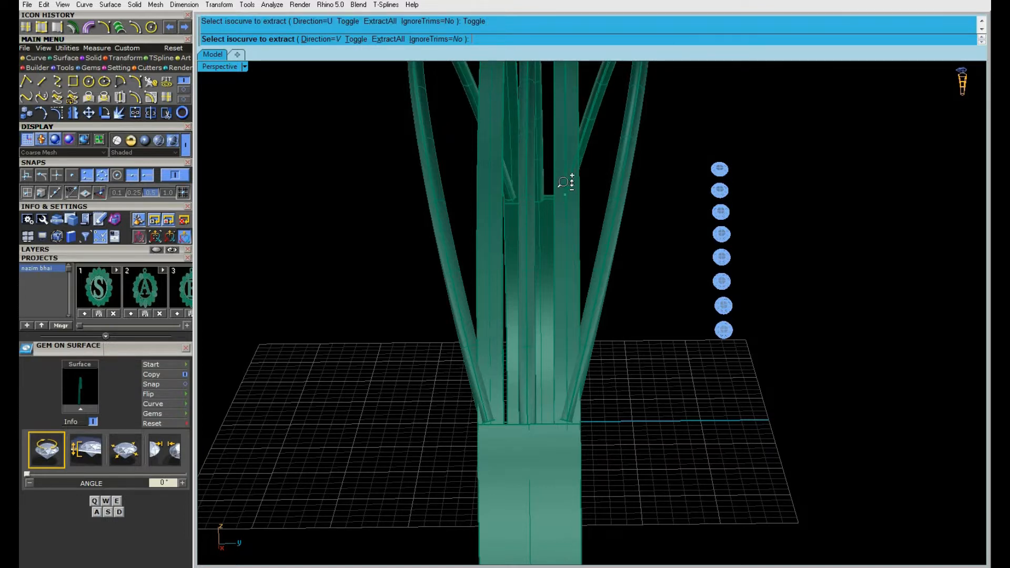
{"action": "scroll", "coordinate": [564, 183], "scroll_direction": "up", "scroll_amount": 6}
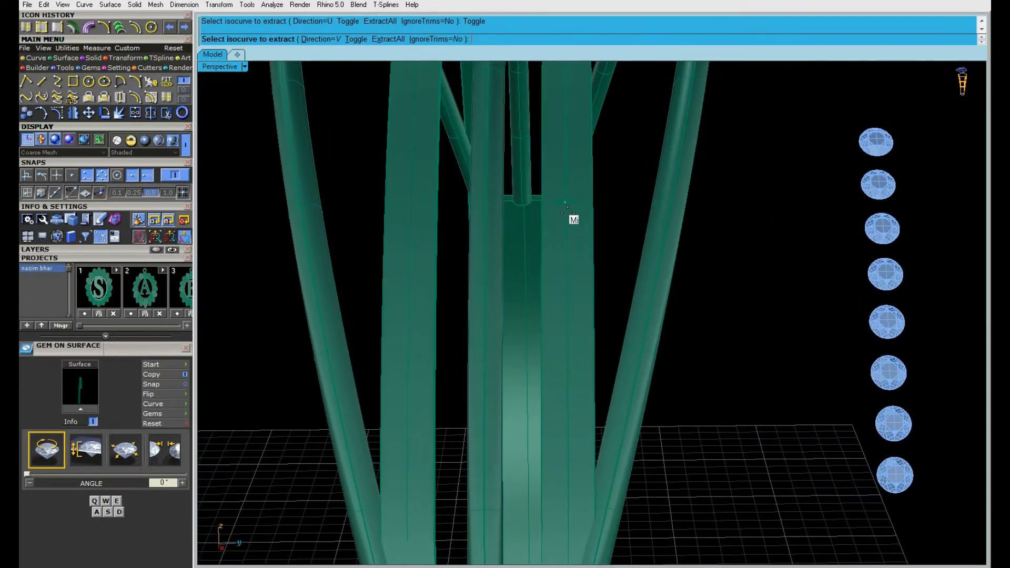
{"action": "left_click", "coordinate": [568, 224]}
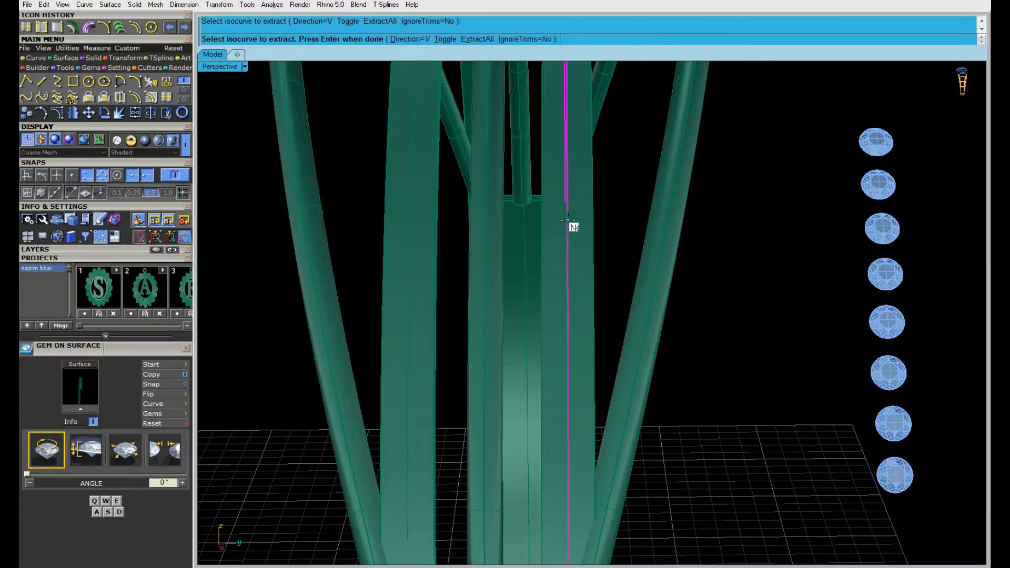
{"action": "scroll", "coordinate": [575, 232], "scroll_direction": "down", "scroll_amount": 4}
{"action": "right_click_drag", "start_coordinate": [496, 198], "coordinate": [647, 236]}
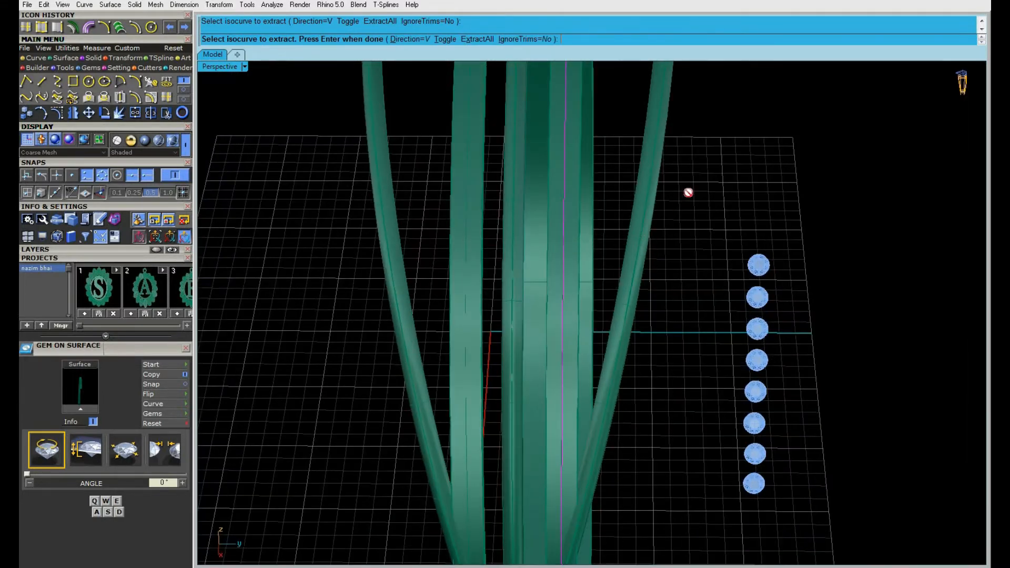
{"action": "key", "text": "Return"}
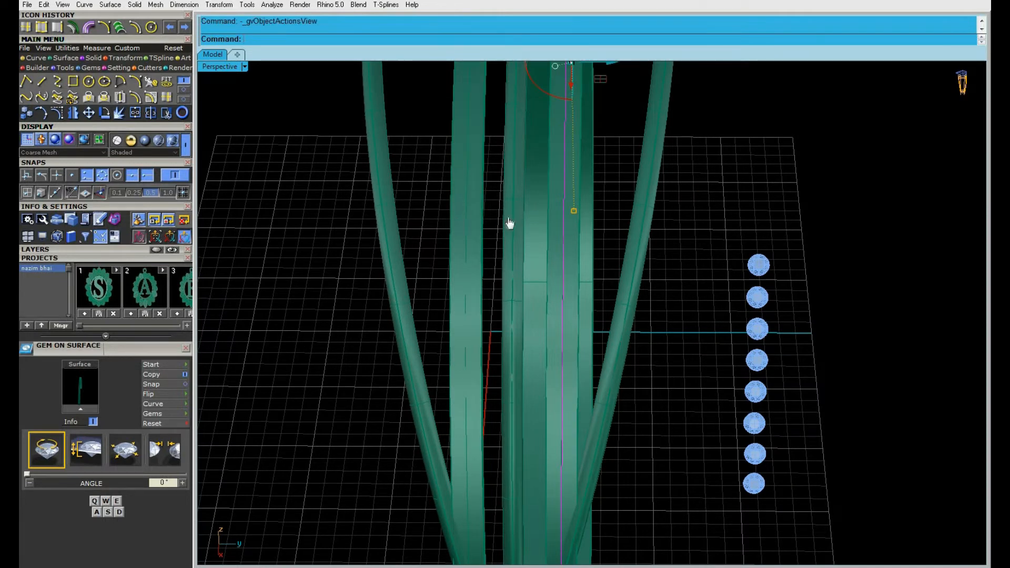
{"action": "key", "text": "F6"}
Place round gems along the rail curve with Gem on Curve at a 1 mm start size
{"action": "left_click", "coordinate": [501, 235]}
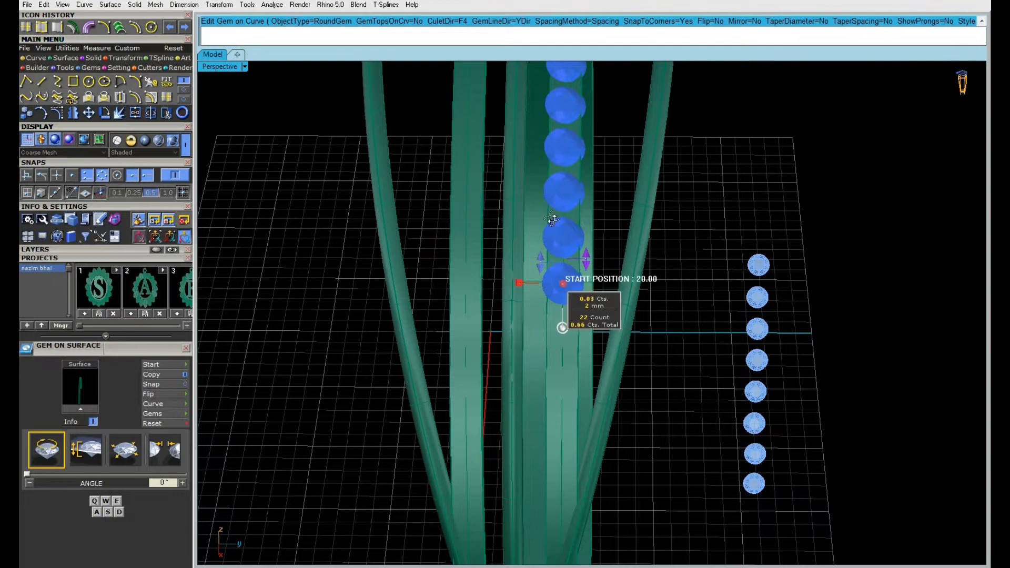
{"action": "right_click_drag", "start_coordinate": [565, 284], "coordinate": [134, 465]}
{"action": "left_click", "coordinate": [153, 497]}
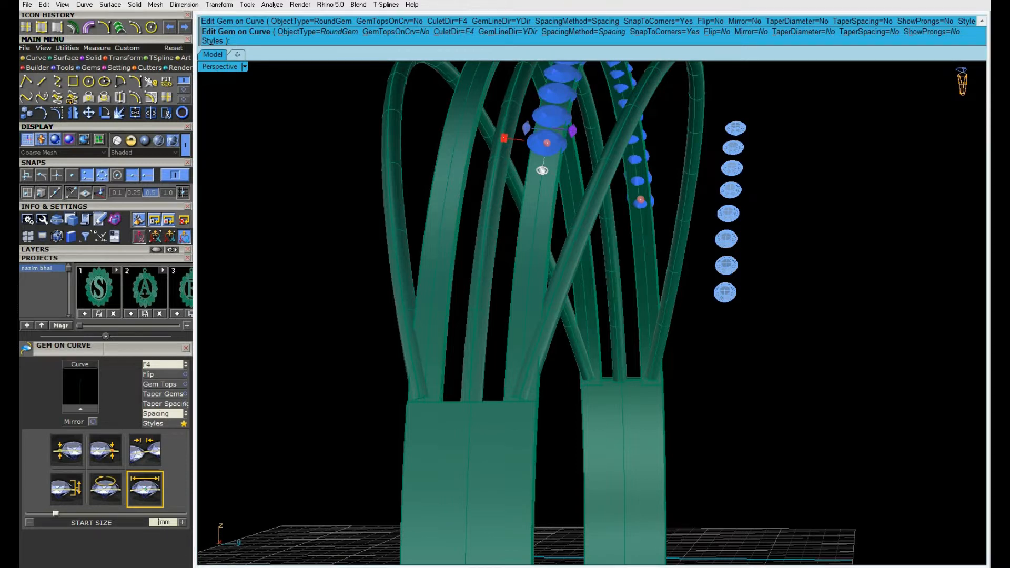
{"action": "key", "text": "Return"}
{"action": "right_click_drag", "start_coordinate": [583, 190], "coordinate": [582, 232]}
{"action": "scroll", "coordinate": [571, 188], "scroll_direction": "up", "scroll_amount": 10}
{"action": "scroll", "coordinate": [567, 207], "scroll_direction": "up", "scroll_amount": 1}
{"action": "scroll", "coordinate": [567, 208], "scroll_direction": "down", "scroll_amount": 10}
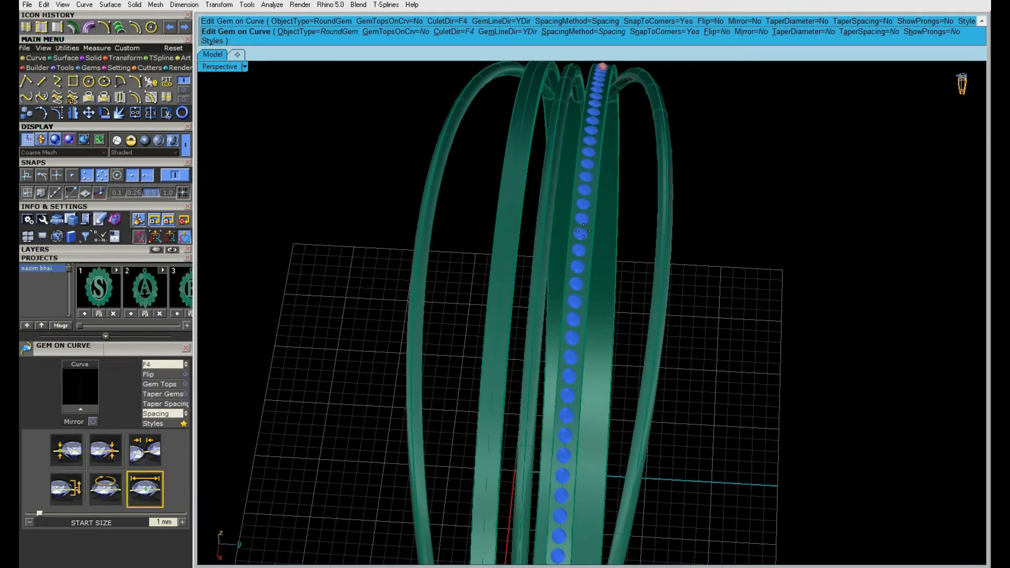
{"action": "right_click_drag", "start_coordinate": [587, 178], "coordinate": [594, 265], "text": "ctrl"}
{"action": "right_click_drag", "start_coordinate": [589, 207], "coordinate": [511, 363]}
{"action": "right_click_drag", "start_coordinate": [510, 363], "coordinate": [668, 132], "text": "shift"}
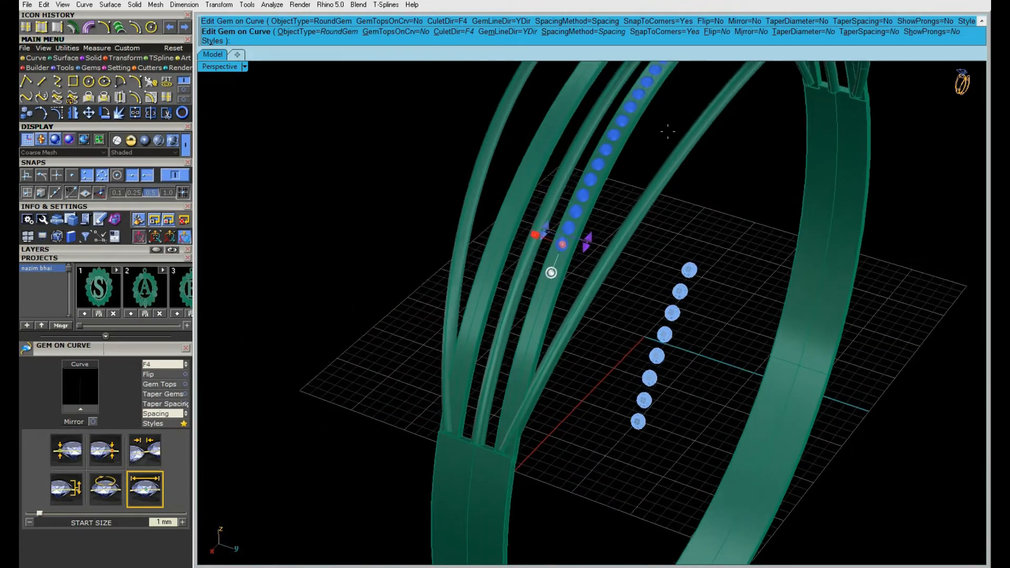
Move the gem row's end position out to about 92.7% of the curve
{"action": "left_click", "coordinate": [105, 451]}
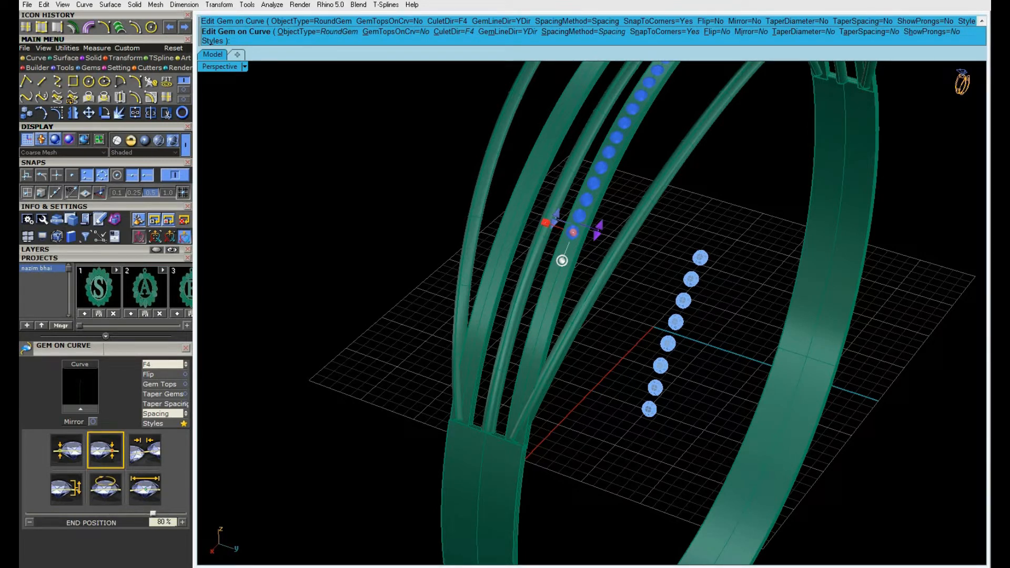
{"action": "left_click", "coordinate": [181, 522]}
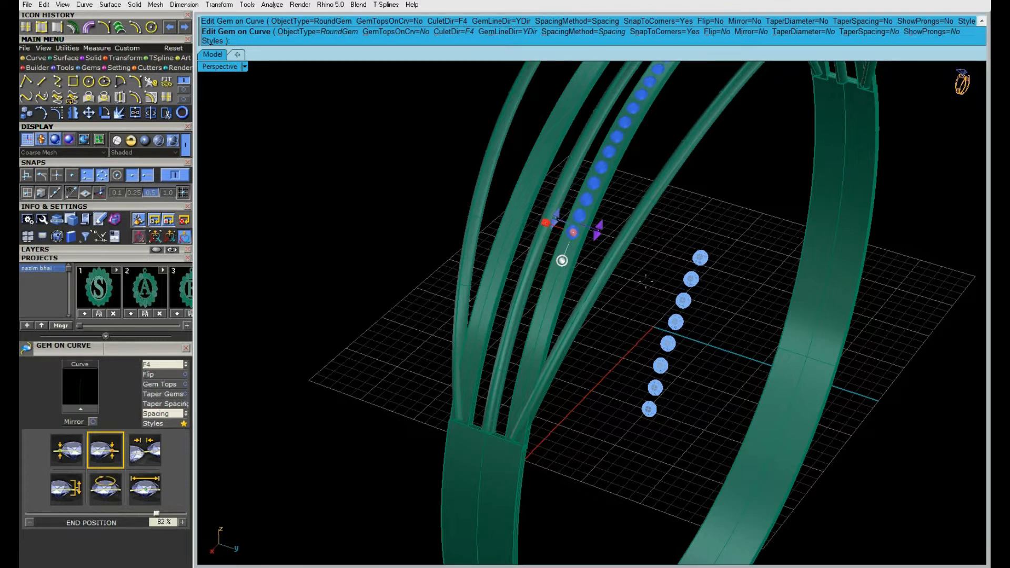
{"action": "right_click_drag", "start_coordinate": [735, 235], "coordinate": [608, 169]}
{"action": "scroll", "coordinate": [679, 187], "scroll_direction": "down", "scroll_amount": 6}
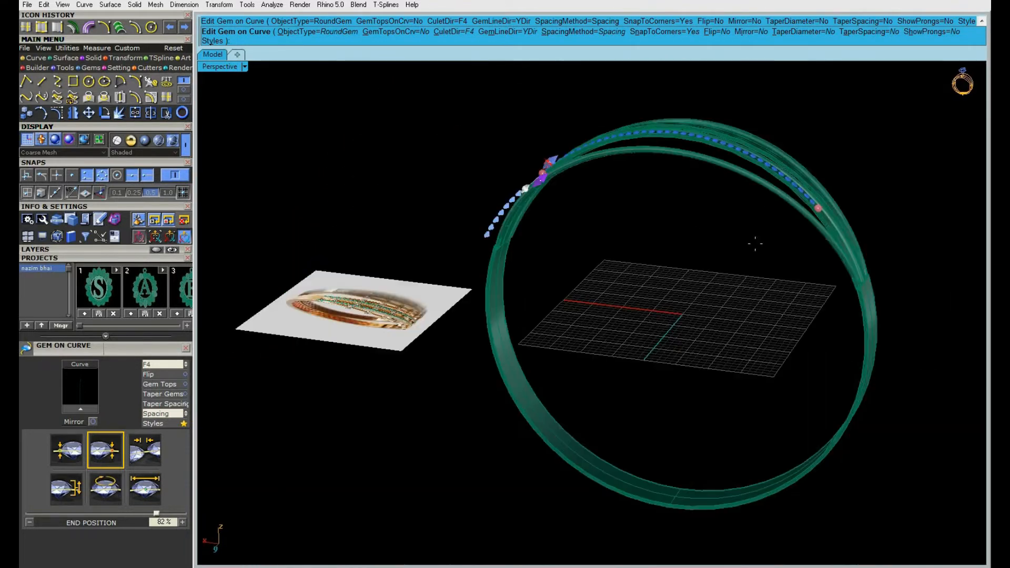
{"action": "right_click_drag", "start_coordinate": [755, 244], "coordinate": [605, 223]}
{"action": "scroll", "coordinate": [702, 237], "scroll_direction": "up", "scroll_amount": 8}
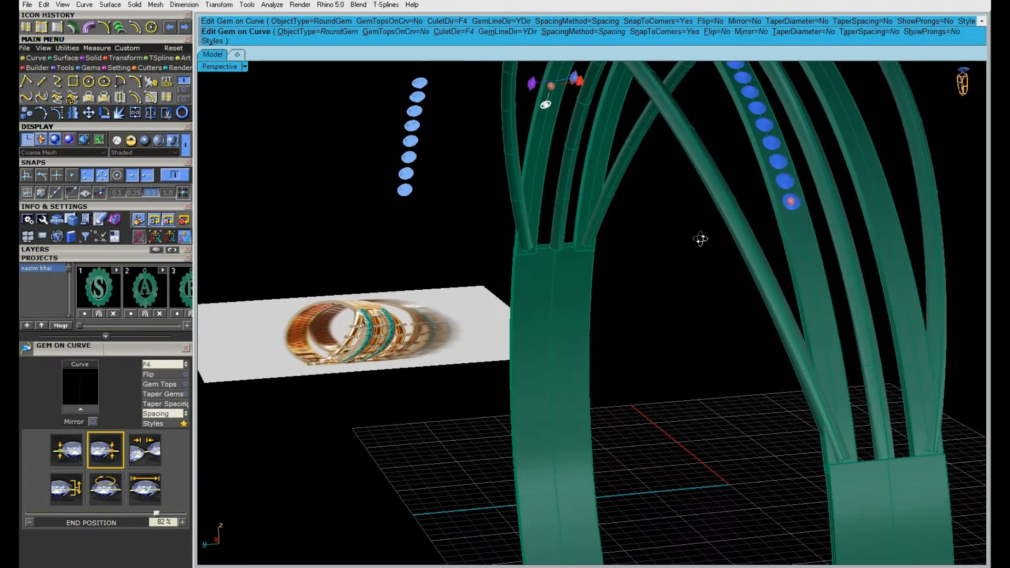
{"action": "right_click_drag", "start_coordinate": [703, 237], "coordinate": [734, 260]}
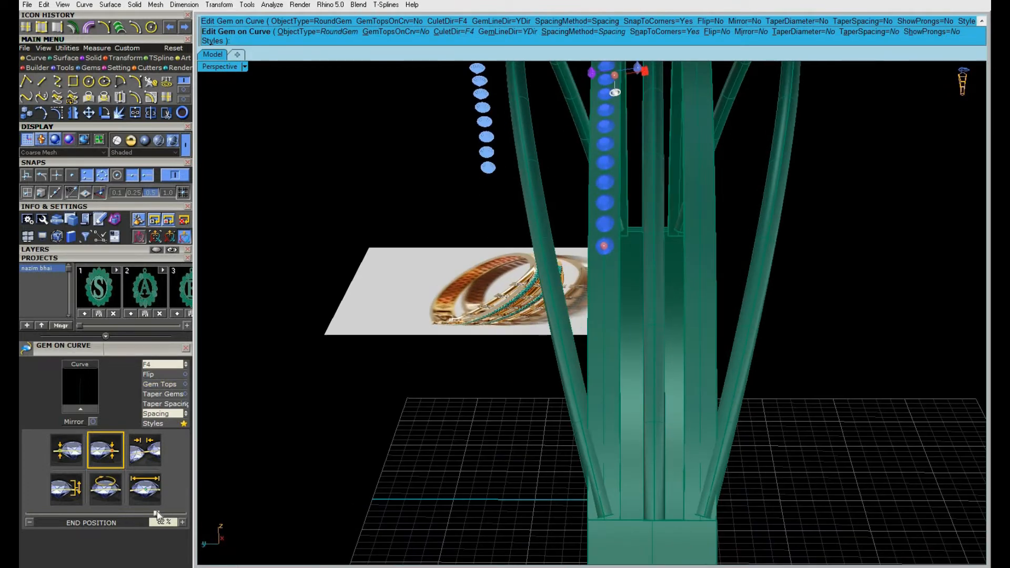
{"action": "left_click_drag", "start_coordinate": [157, 515], "coordinate": [173, 511]}
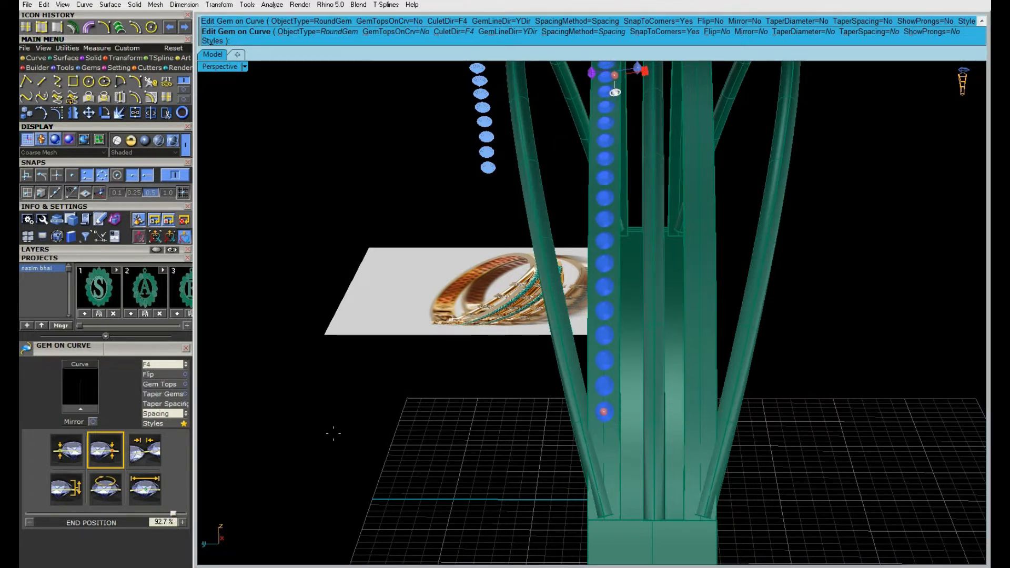
{"action": "right_click_drag", "start_coordinate": [333, 433], "coordinate": [636, 432]}
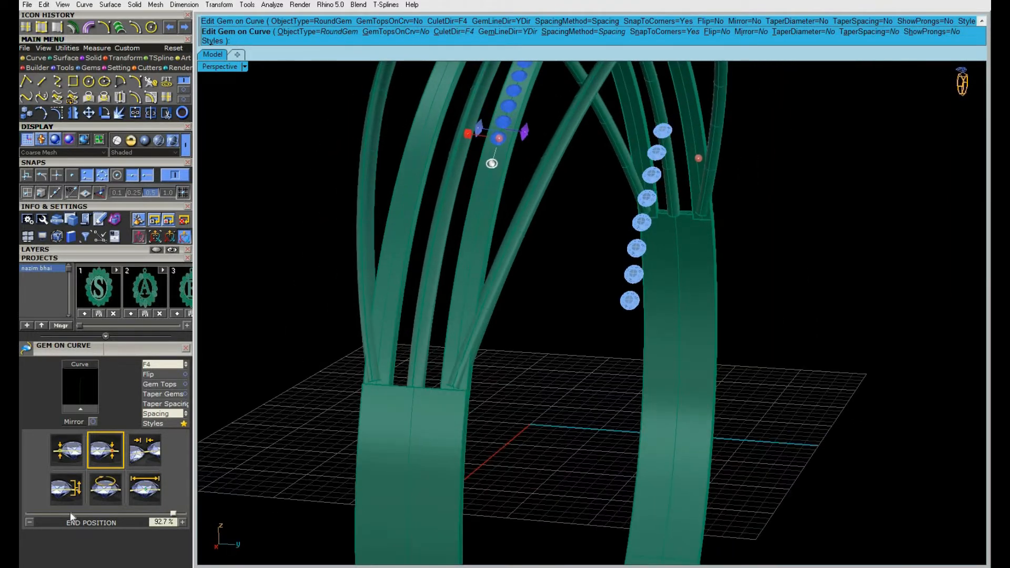
Move the gem row's start position back to 8.1%, giving 55 gems
{"action": "left_click", "coordinate": [68, 461]}
{"action": "left_click_drag", "start_coordinate": [59, 518], "coordinate": [46, 517]}
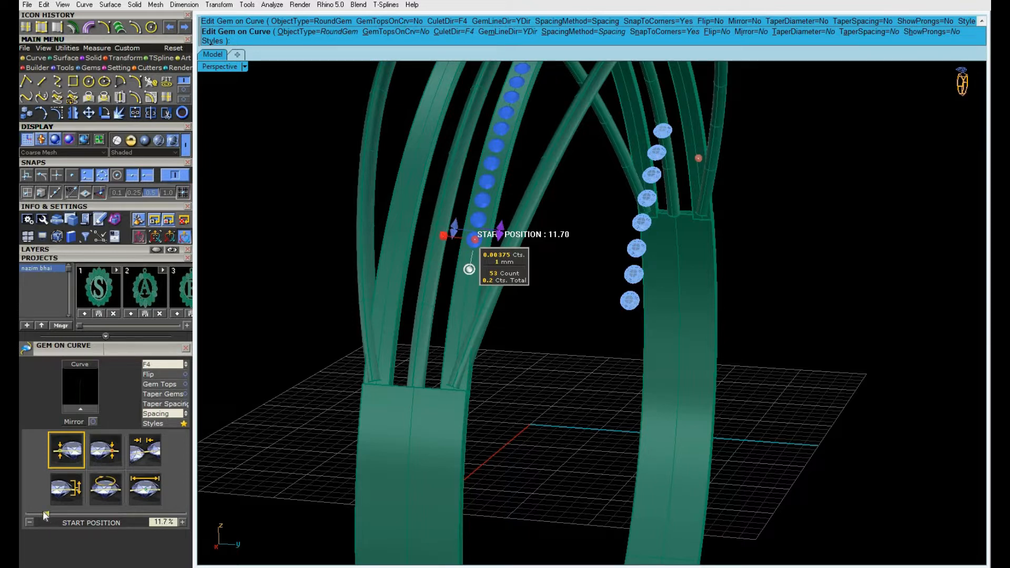
{"action": "left_click_drag", "start_coordinate": [44, 513], "coordinate": [40, 511]}
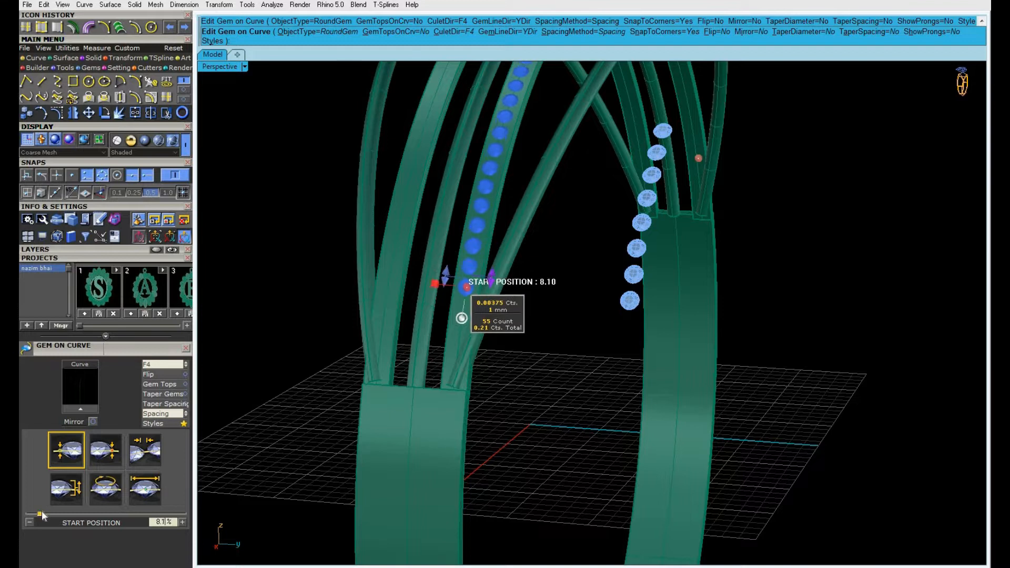
{"action": "right_click_drag", "start_coordinate": [571, 447], "coordinate": [574, 449]}
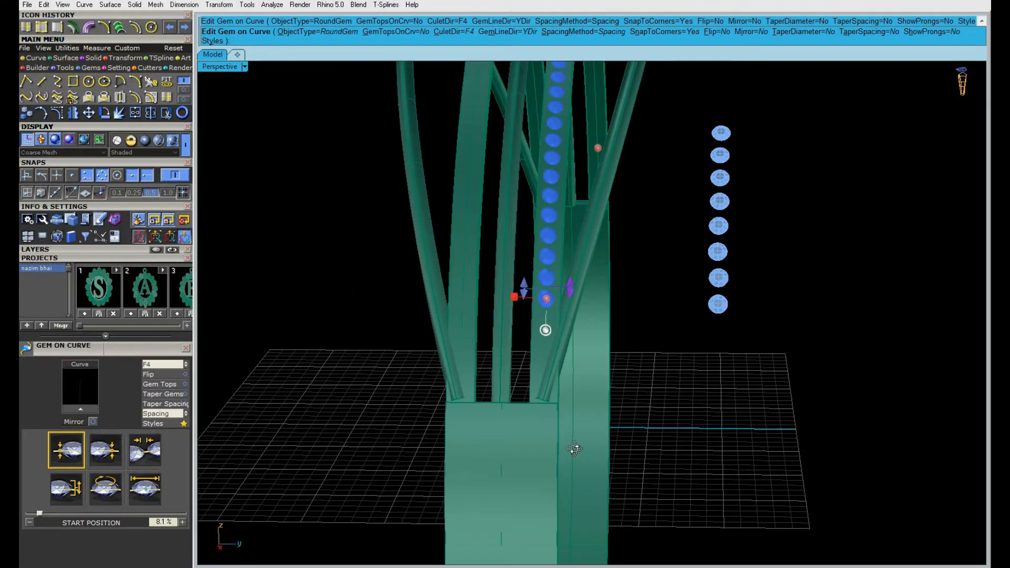
Accept the 55-gem row along the rail curve
{"action": "right_click", "coordinate": [720, 412]}
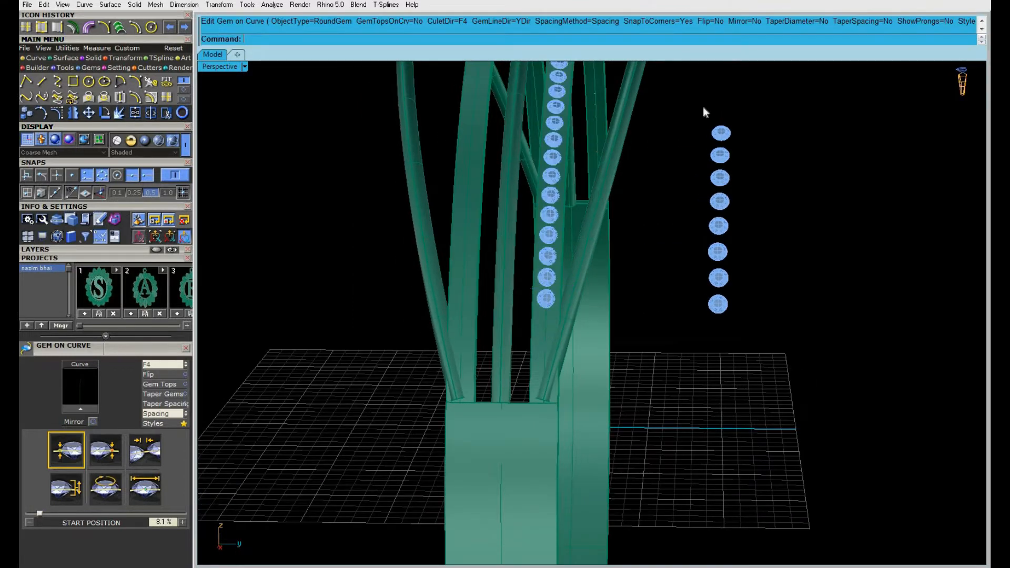
{"action": "right_click_drag", "start_coordinate": [672, 125], "coordinate": [711, 193]}
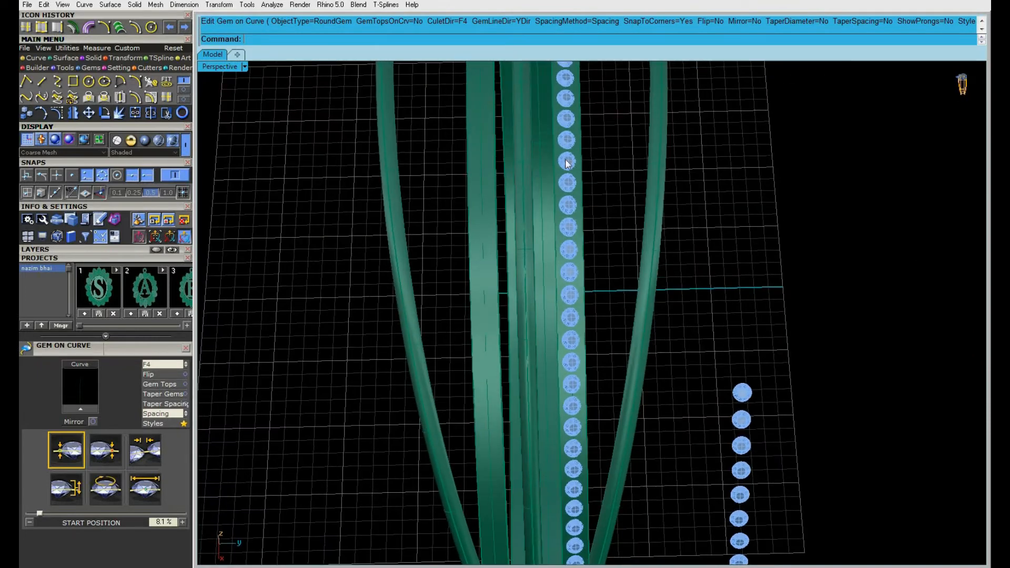
{"action": "scroll", "coordinate": [554, 129], "scroll_direction": "up", "scroll_amount": 7}
{"action": "right_click_drag", "start_coordinate": [617, 209], "coordinate": [688, 137]}
{"action": "scroll", "coordinate": [687, 137], "scroll_direction": "down", "scroll_amount": 7}
{"action": "scroll", "coordinate": [670, 222], "scroll_direction": "down", "scroll_amount": 5}
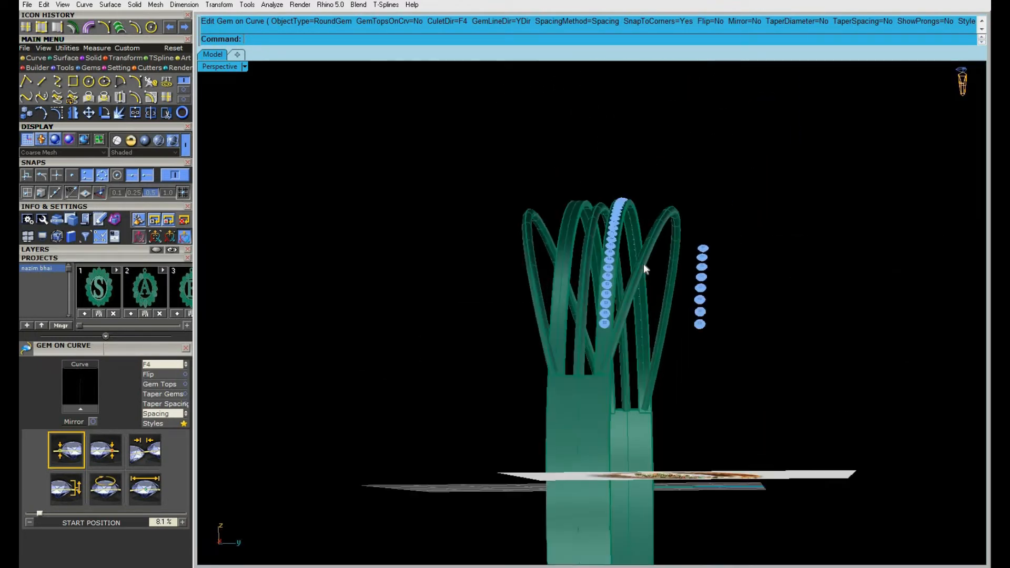
Select all 55 gems and apply Gem Cutter to them
{"action": "right_click_drag", "start_coordinate": [644, 268], "coordinate": [604, 264]}
{"action": "left_click", "coordinate": [604, 264]}
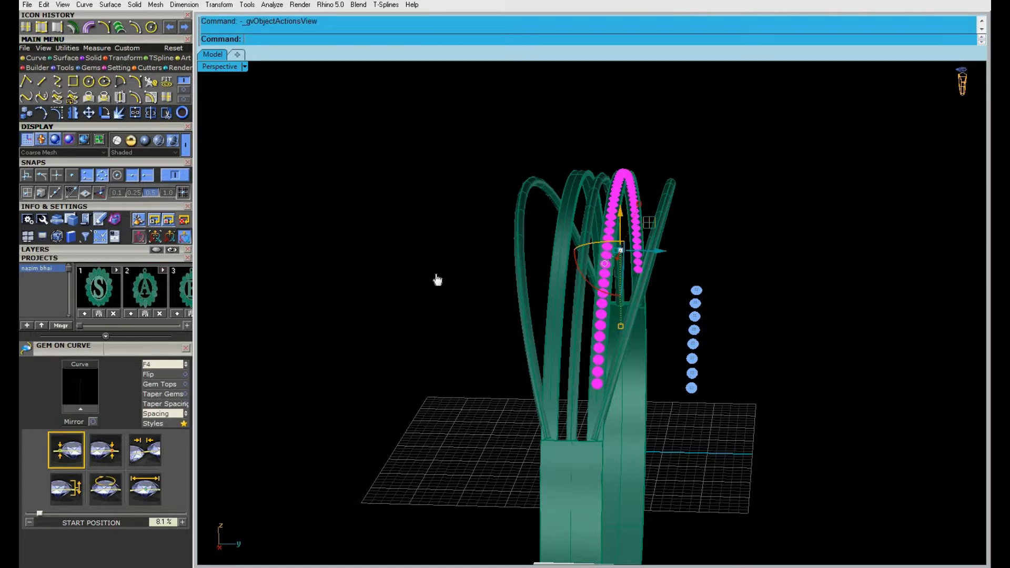
{"action": "left_click", "coordinate": [474, 349]}
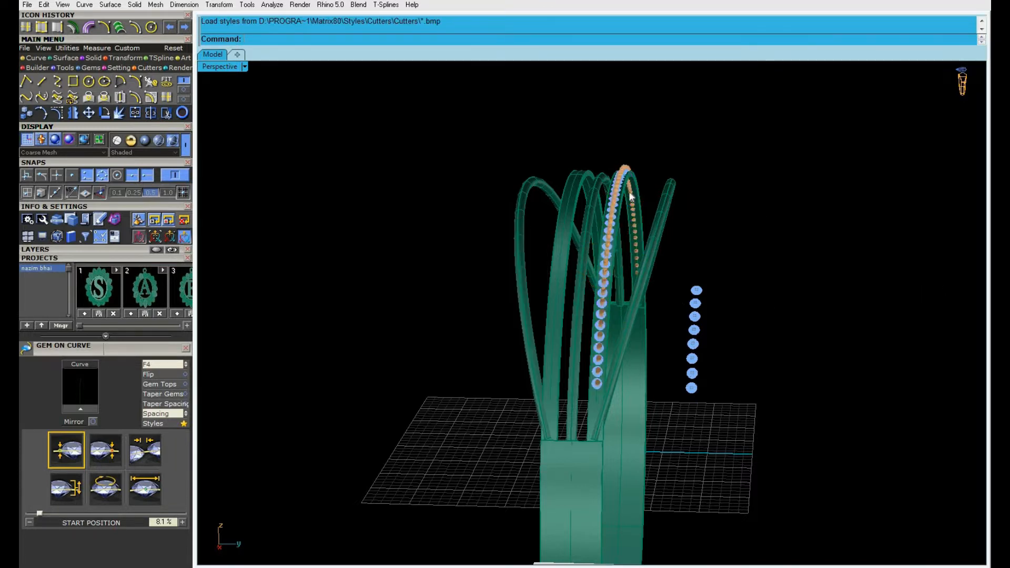
Set the gem cutters' lower depth to -363% and accept them
{"action": "left_click", "coordinate": [775, 151]}
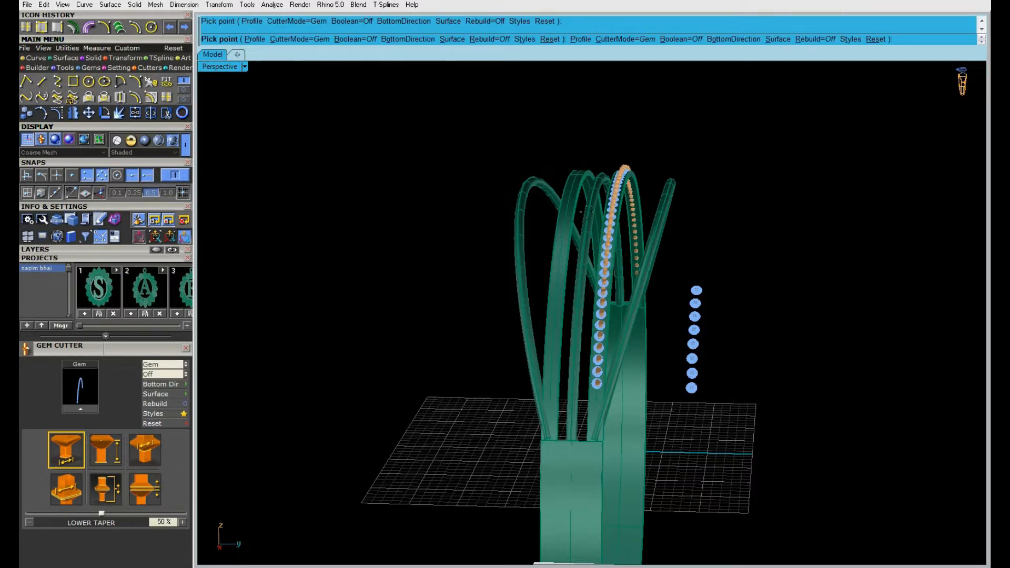
{"action": "scroll", "coordinate": [897, 284], "scroll_direction": "up", "scroll_amount": 5}
{"action": "right_click_drag", "start_coordinate": [897, 284], "coordinate": [800, 255]}
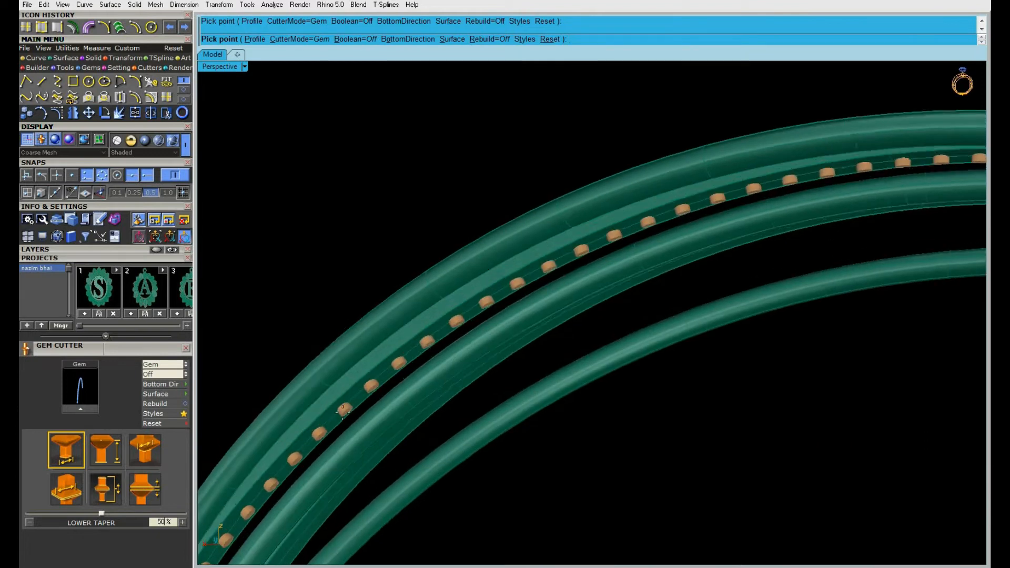
{"action": "left_click", "coordinate": [96, 448]}
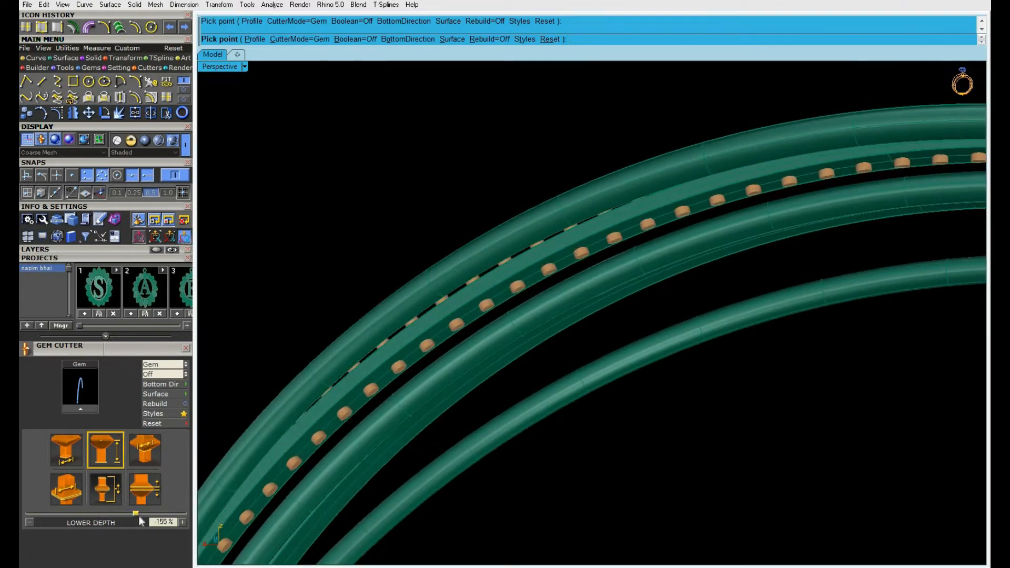
{"action": "left_click_drag", "start_coordinate": [84, 511], "coordinate": [71, 513]}
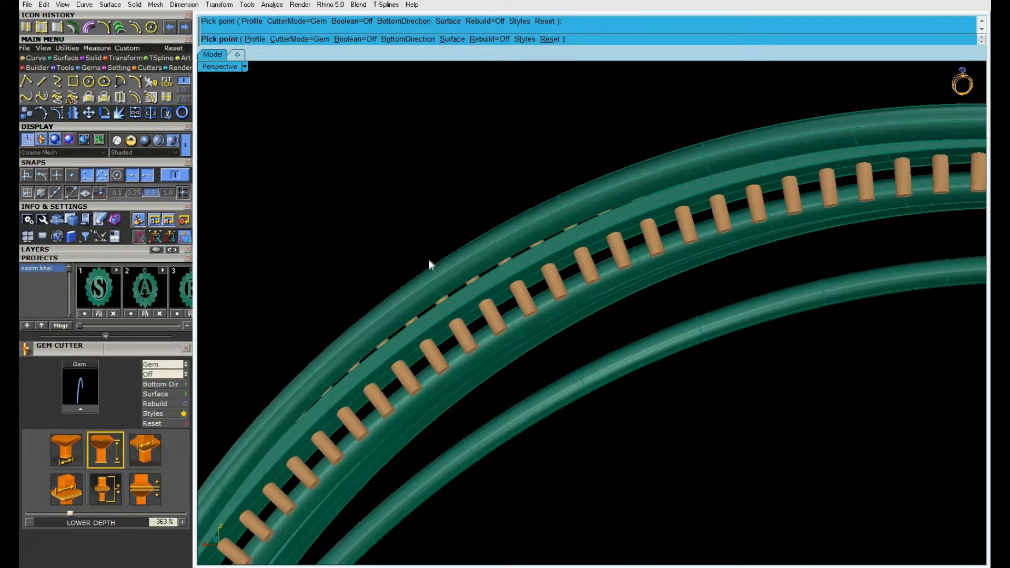
{"action": "right_click_drag", "start_coordinate": [568, 281], "coordinate": [736, 318]}
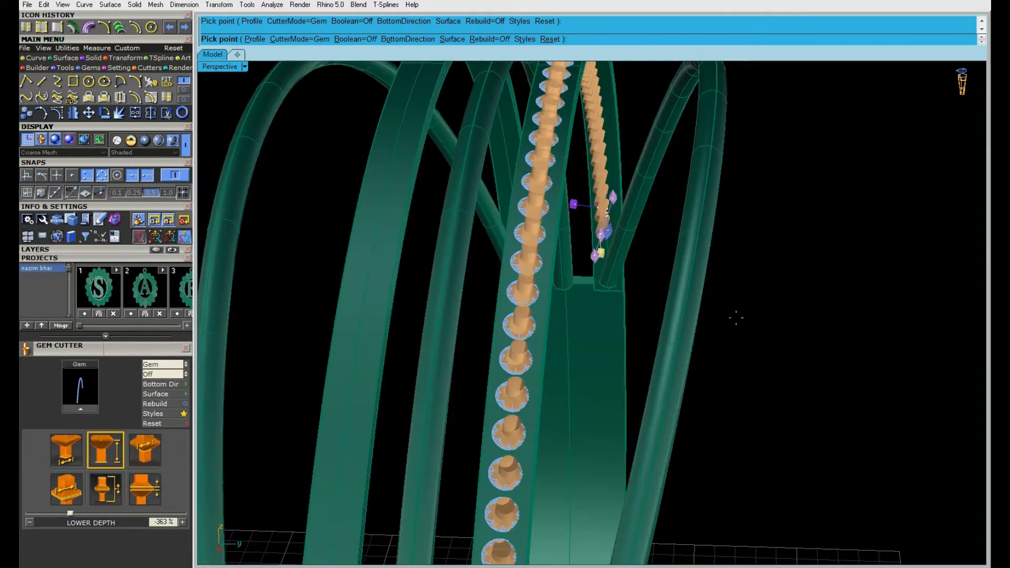
{"action": "right_click", "coordinate": [809, 293]}
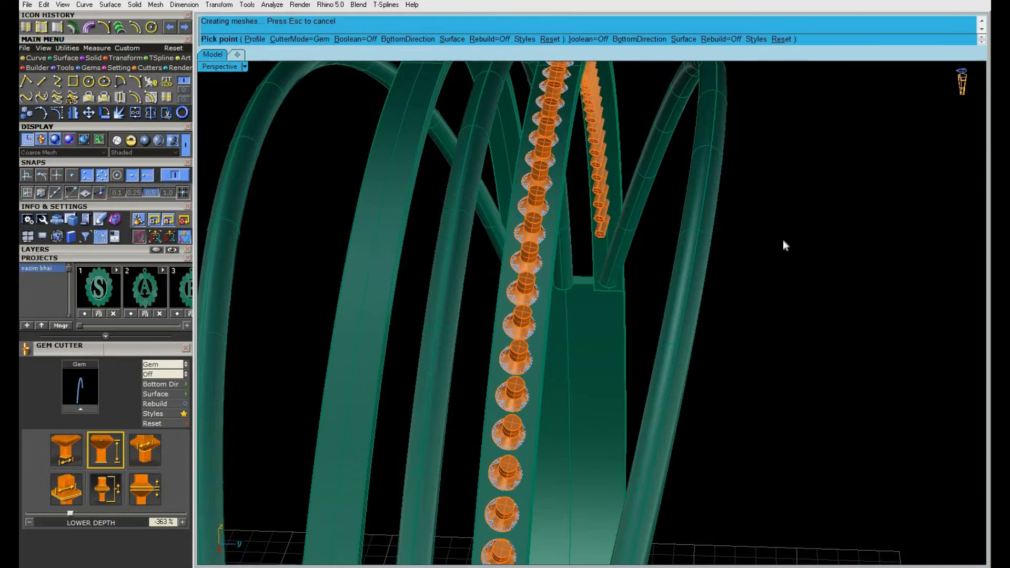
Start a Boolean Difference from the Solid tools
{"action": "scroll", "coordinate": [764, 254], "scroll_direction": "down", "scroll_amount": 6}
{"action": "right_click_drag", "start_coordinate": [744, 260], "coordinate": [688, 280]}
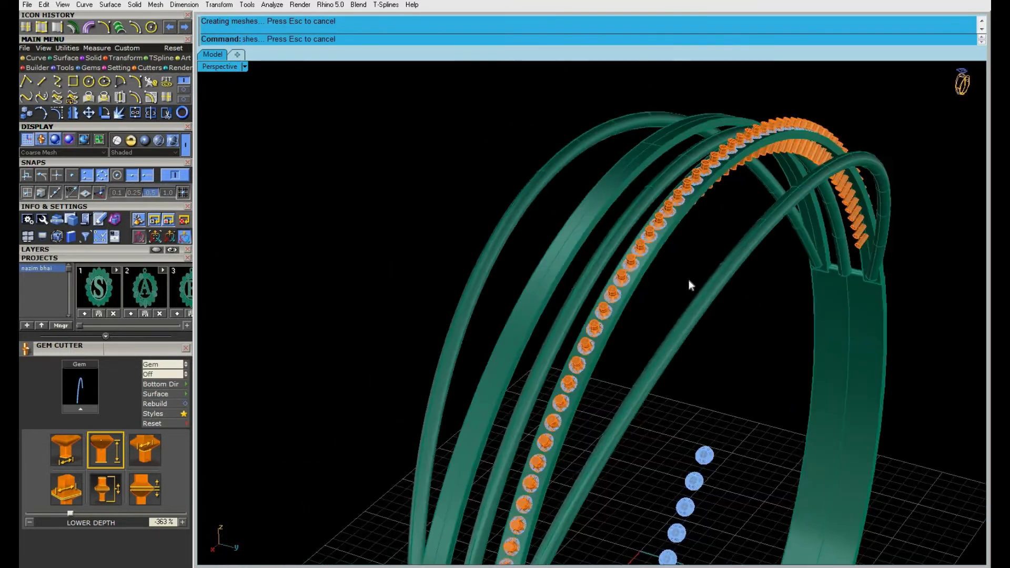
{"action": "scroll", "coordinate": [671, 241], "scroll_direction": "up", "scroll_amount": 4}
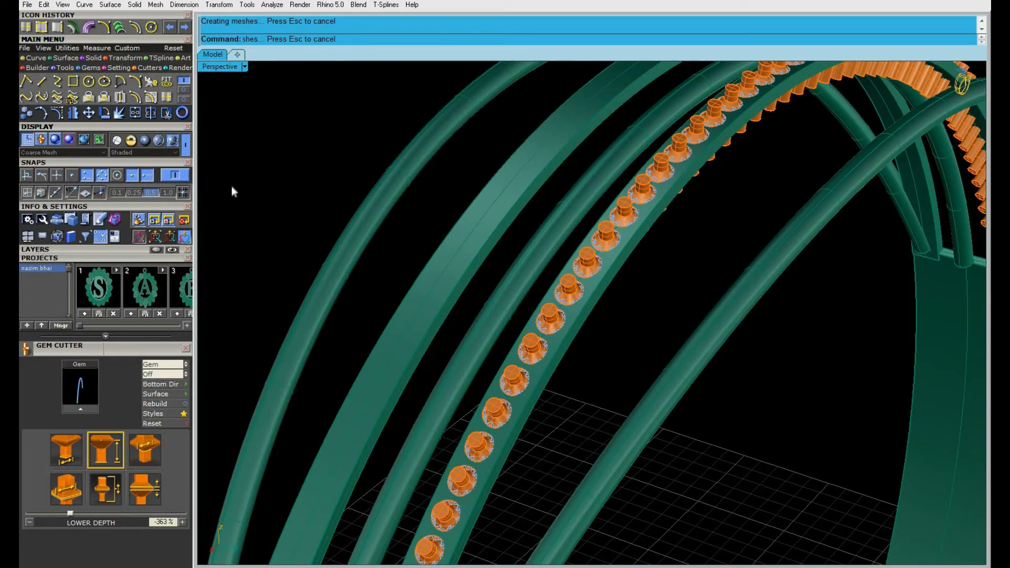
{"action": "left_click", "coordinate": [92, 58]}
{"action": "left_click", "coordinate": [26, 81]}
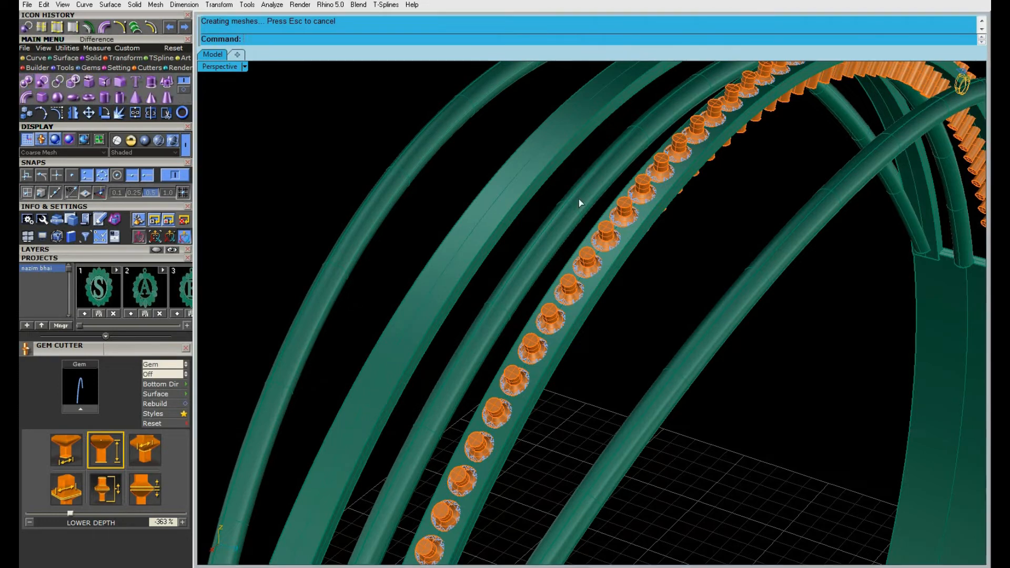
Pick the rail band, then the 55 gem cutters, and run the Boolean Difference
{"action": "left_click", "coordinate": [618, 263]}
{"action": "key", "text": "Return"}
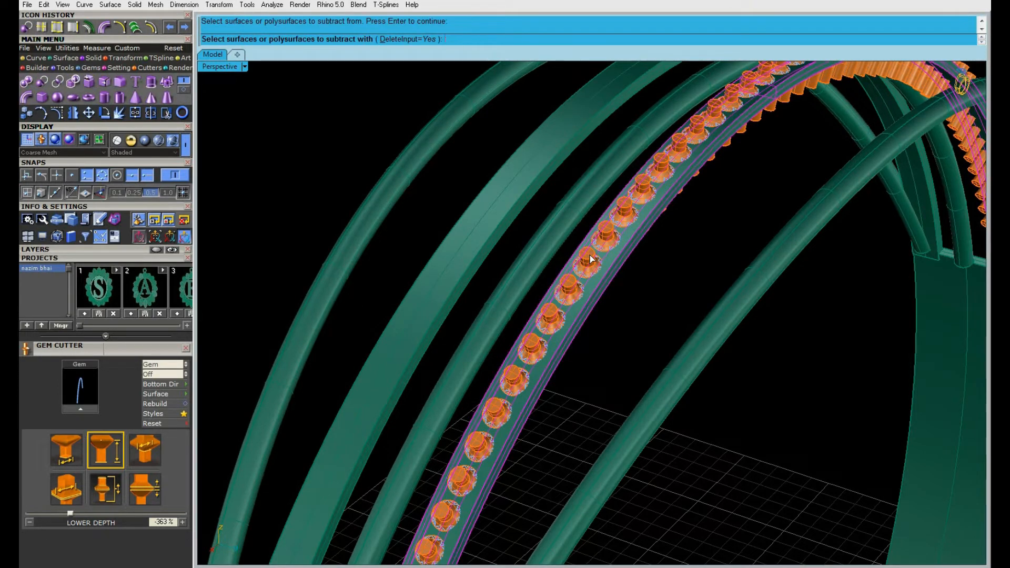
{"action": "left_click", "coordinate": [591, 259]}
{"action": "key", "text": "Return"}
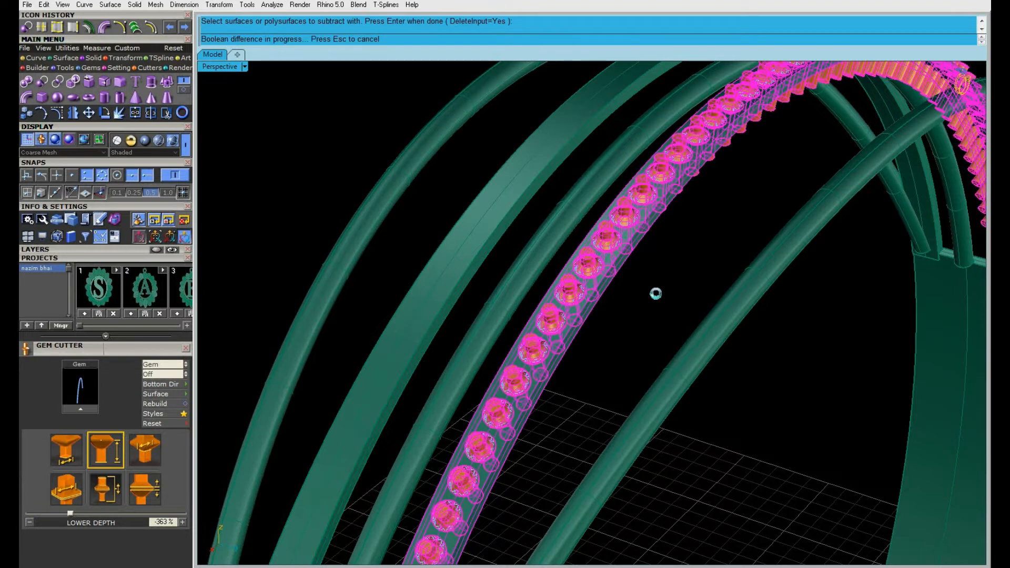
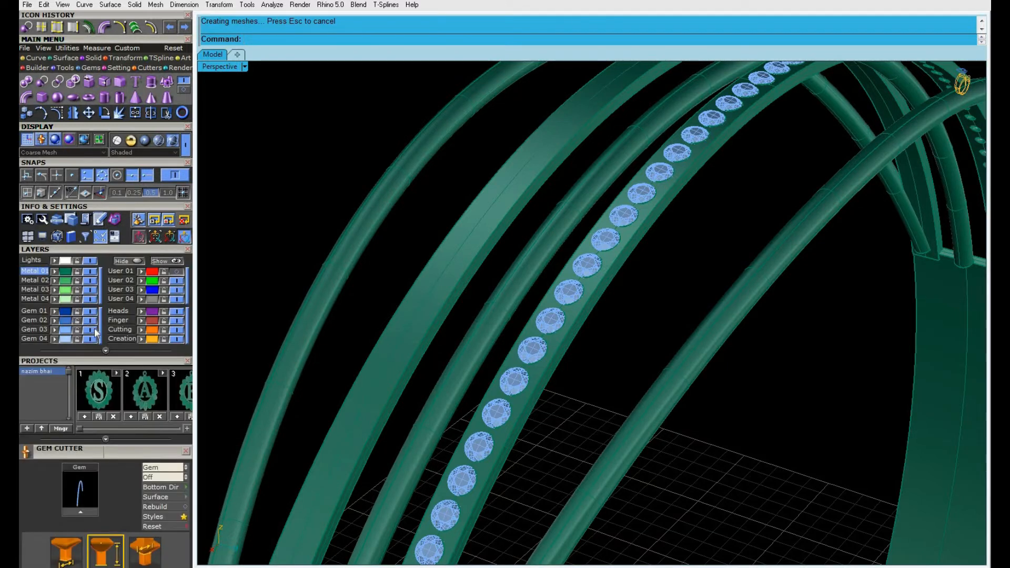
Turn on the Gem 03 layer and select all 55 round gems on the band
{"action": "right_click_drag", "start_coordinate": [670, 261], "coordinate": [702, 266]}
{"action": "left_click", "coordinate": [91, 330]}
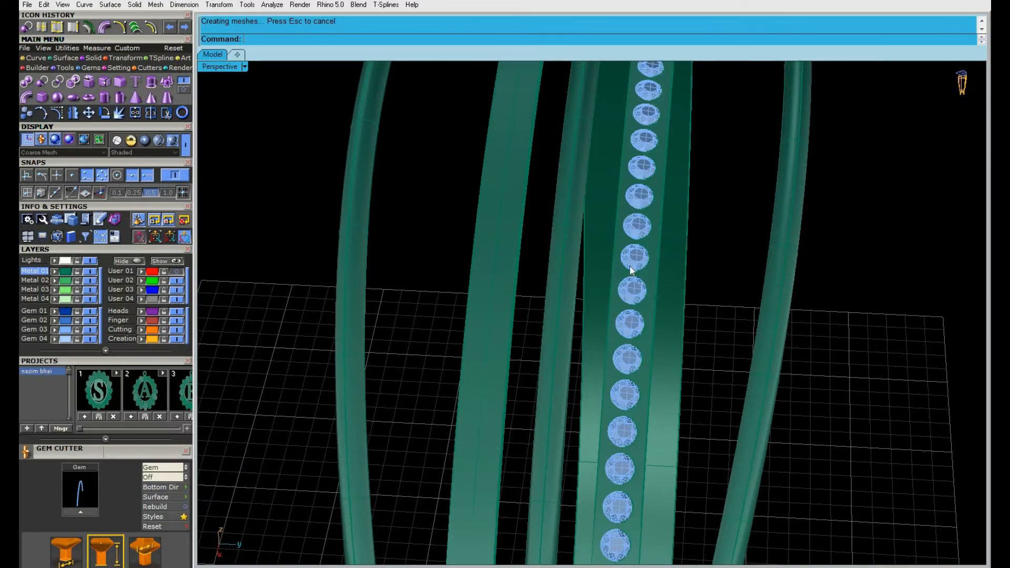
{"action": "left_click", "coordinate": [637, 260]}
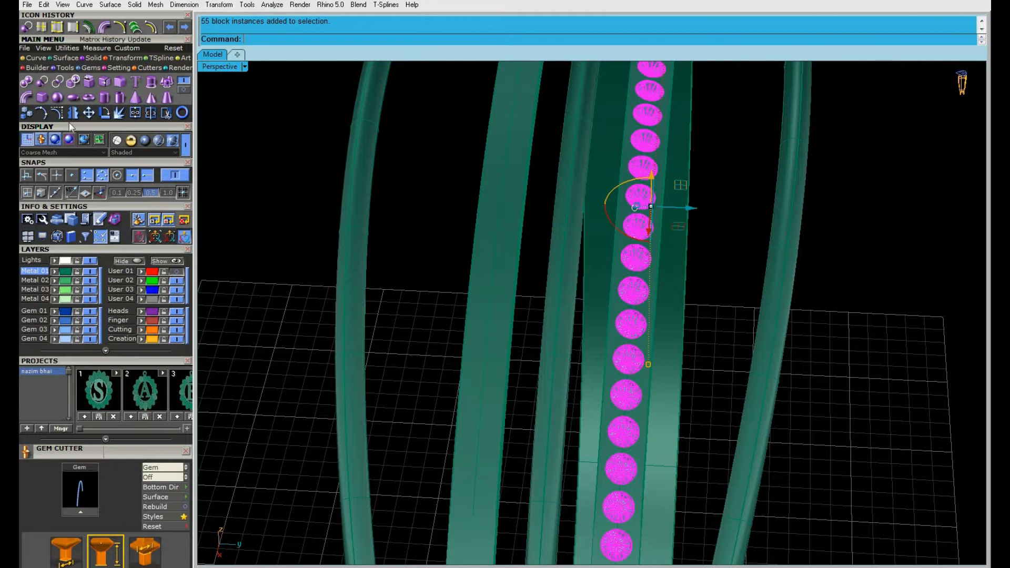
Start the Prong Adder from the Setting menu and pick the 55 gems
{"action": "left_click", "coordinate": [114, 66]}
{"action": "left_click", "coordinate": [121, 82]}
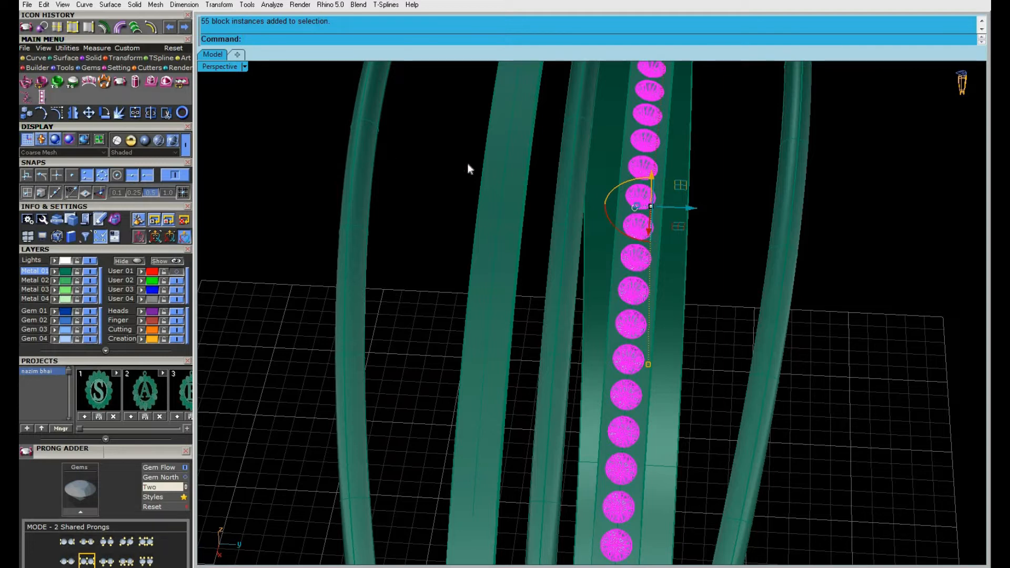
{"action": "right_click_drag", "start_coordinate": [635, 168], "coordinate": [674, 205]}
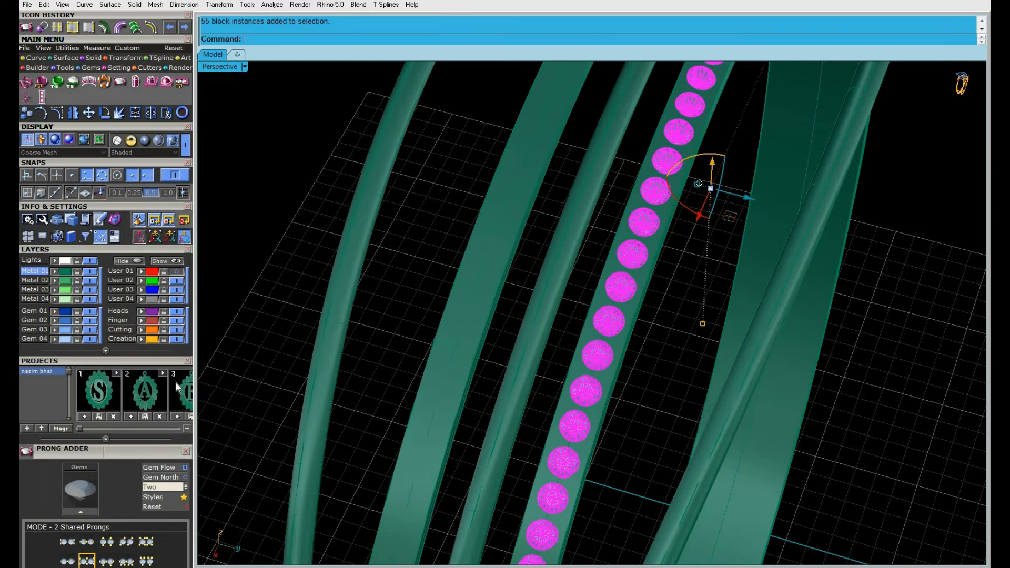
{"action": "left_click", "coordinate": [86, 510]}
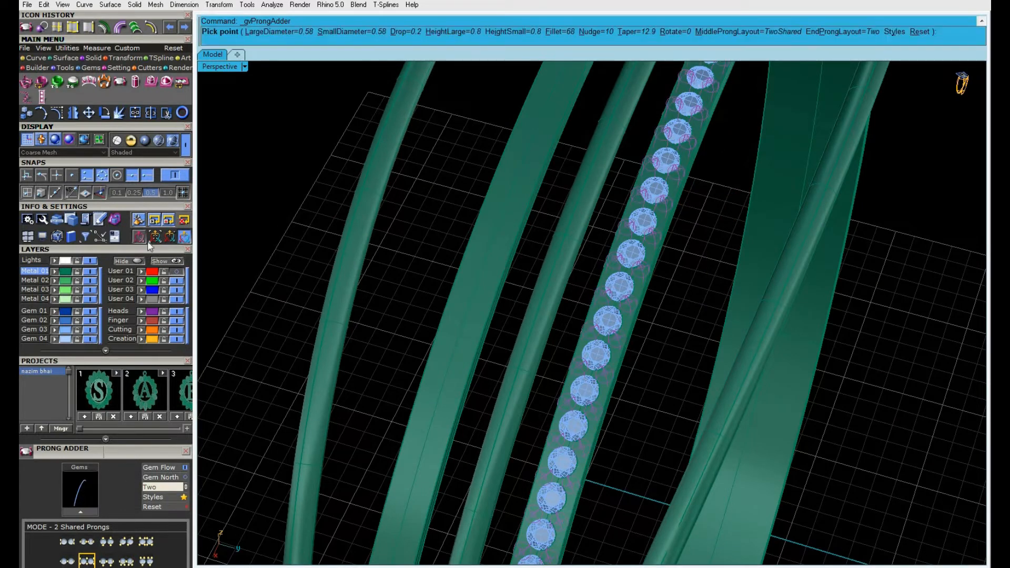
Set the large prong diameter to 0.5, try 4 Prongs, then return to 2 Shared Prongs
{"action": "left_click", "coordinate": [108, 250]}
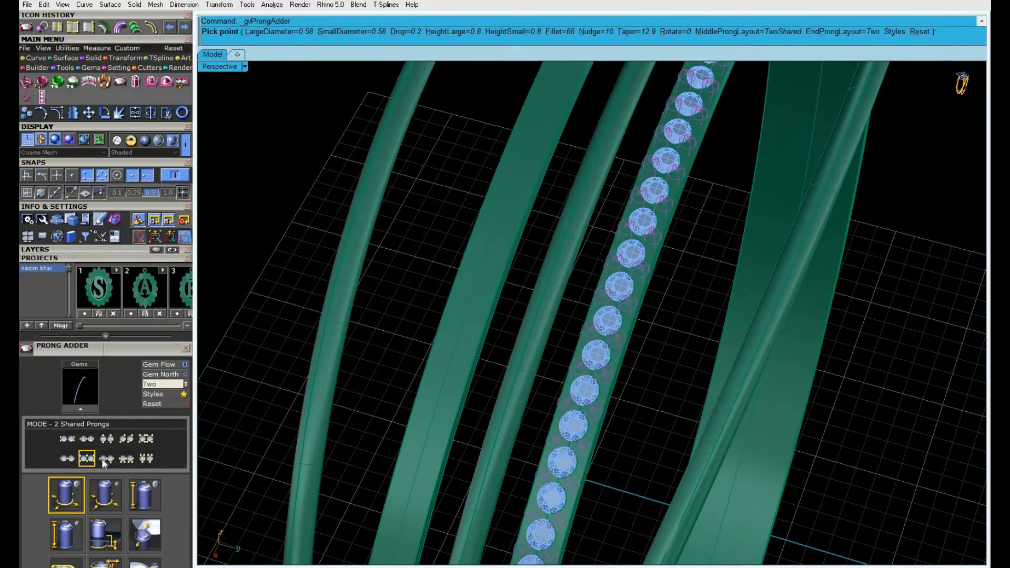
{"action": "left_click", "coordinate": [112, 257]}
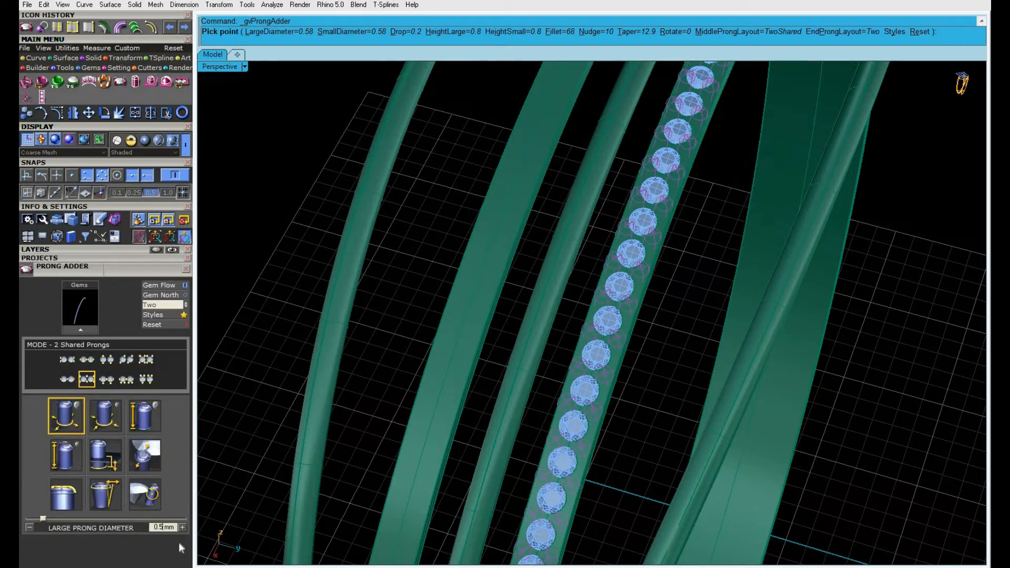
{"action": "scroll", "coordinate": [627, 268], "scroll_direction": "up", "scroll_amount": 8}
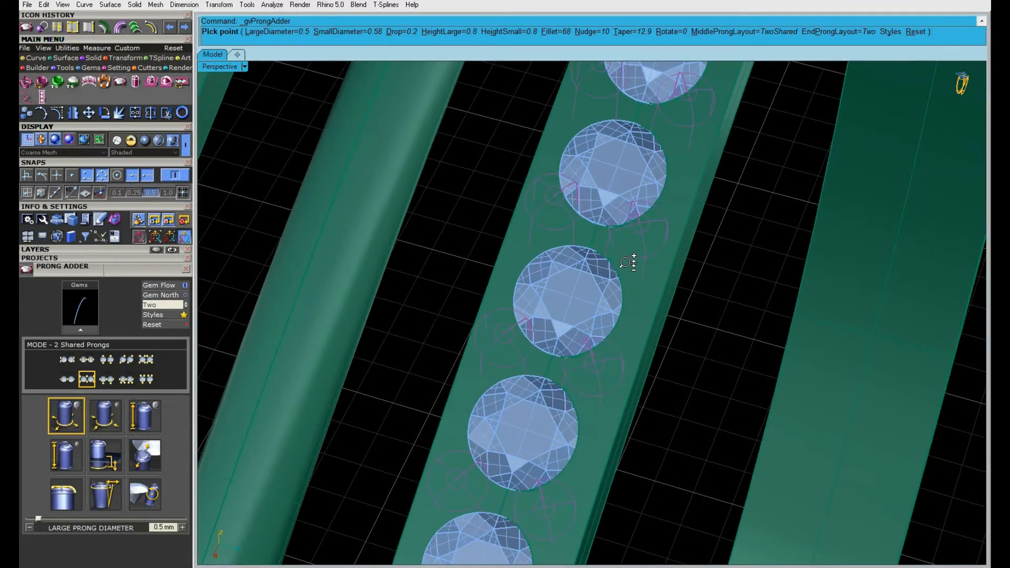
{"action": "scroll", "coordinate": [627, 268], "scroll_direction": "down", "scroll_amount": 5}
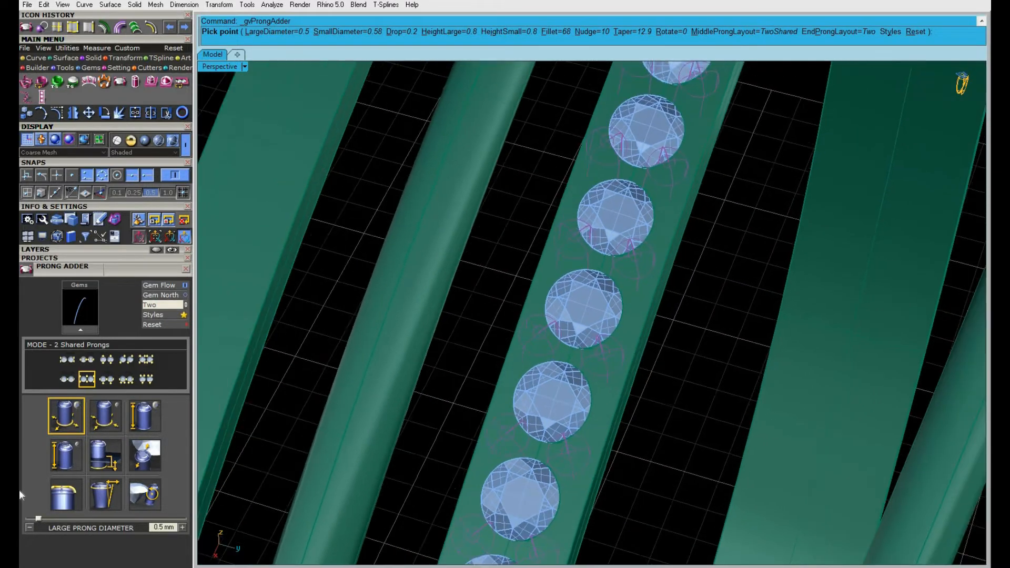
{"action": "left_click", "coordinate": [111, 416]}
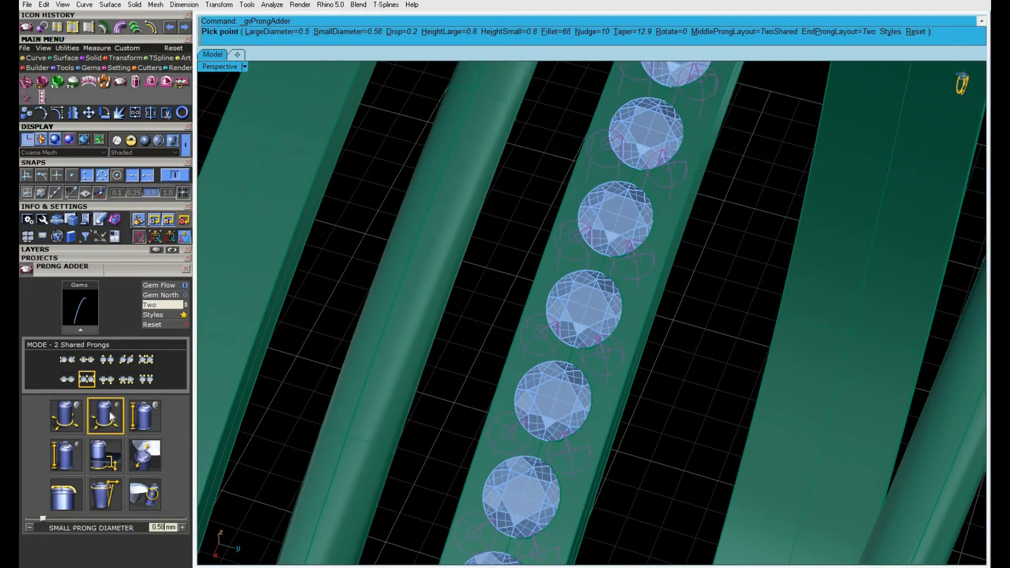
{"action": "left_click", "coordinate": [148, 362]}
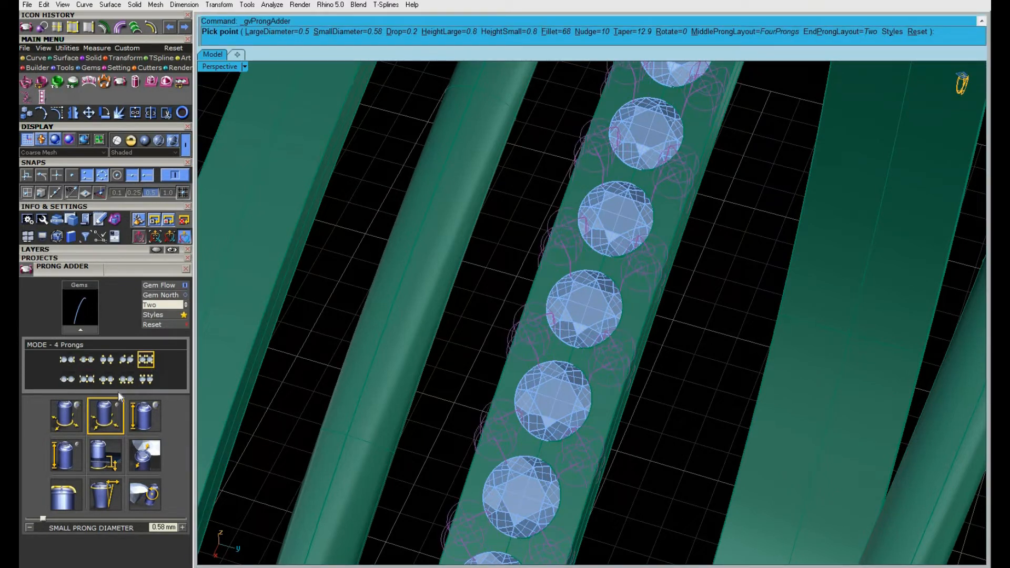
{"action": "left_click", "coordinate": [85, 379]}
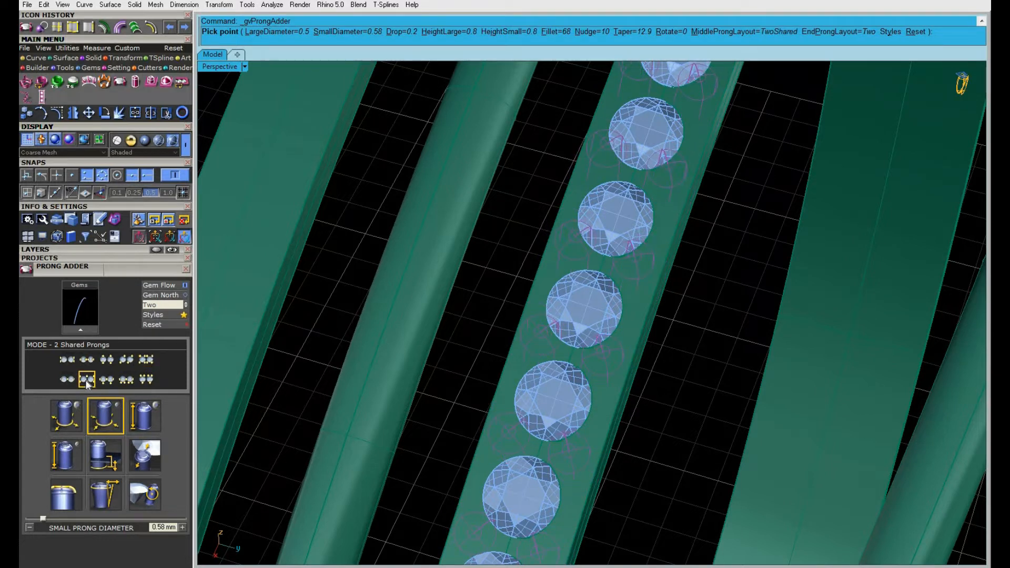
{"action": "right_click_drag", "start_coordinate": [668, 332], "coordinate": [213, 429]}
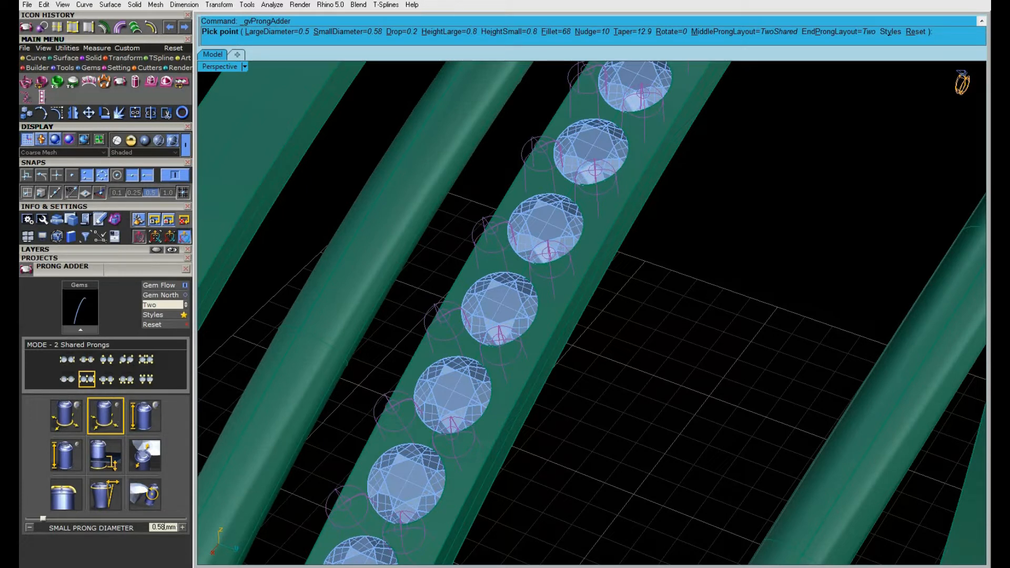
Set the small prong diameter to 0.5 mm and both prong heights to 0.65 mm
{"action": "key", "text": "Tab"}
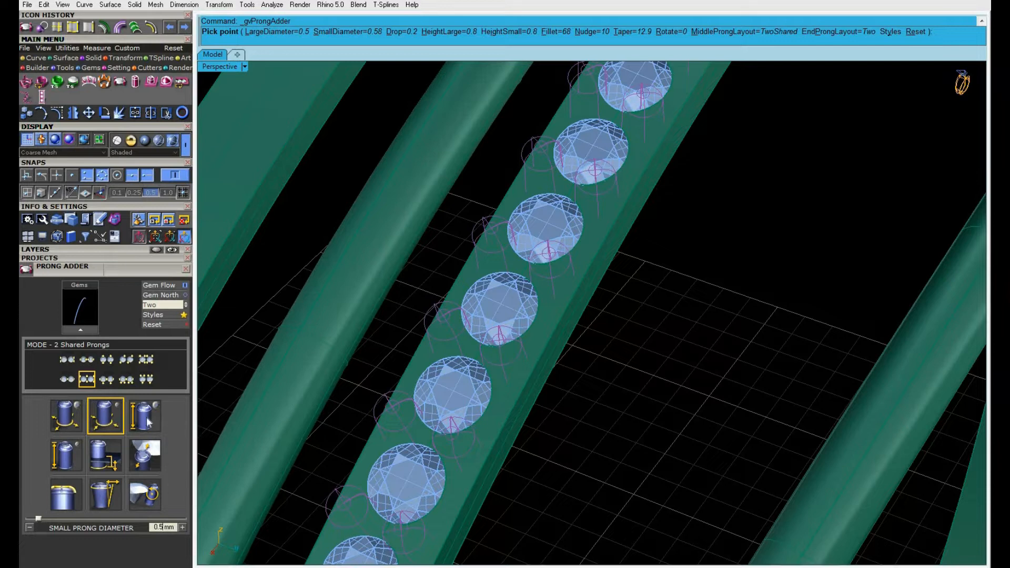
{"action": "type", "text": "0."}
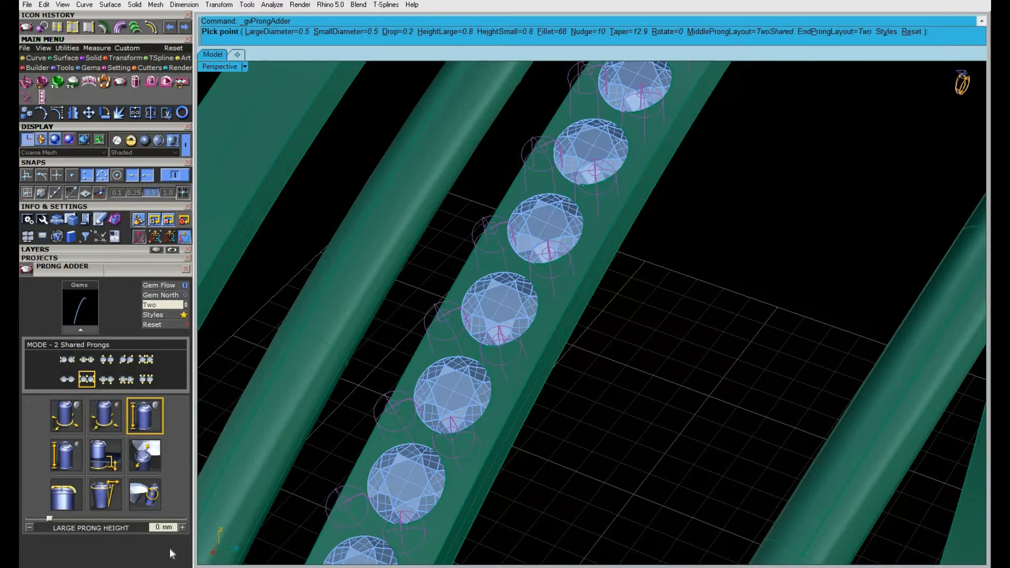
{"action": "type", "text": "65"}
{"action": "key", "text": "Return"}
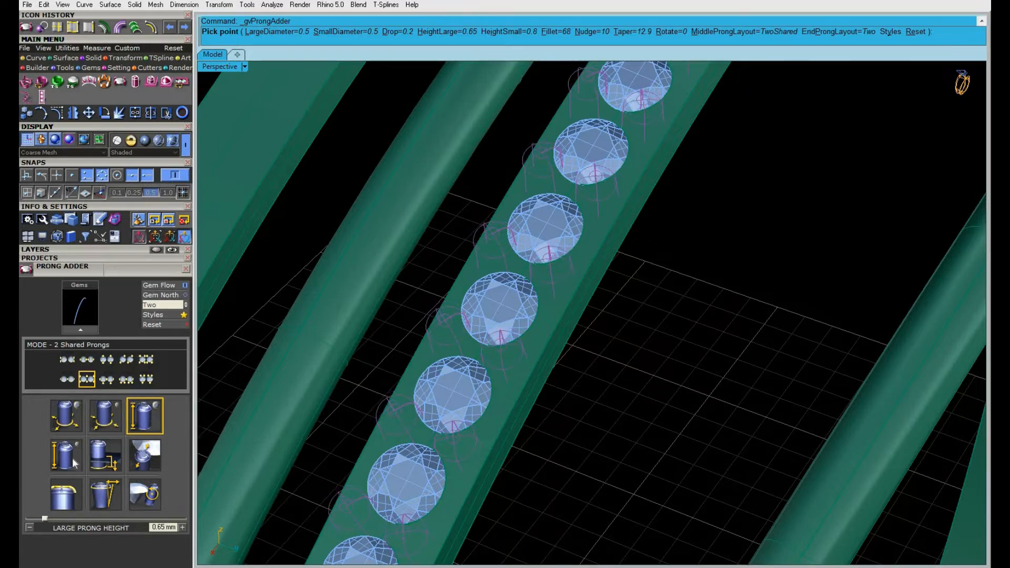
{"action": "left_click", "coordinate": [74, 463]}
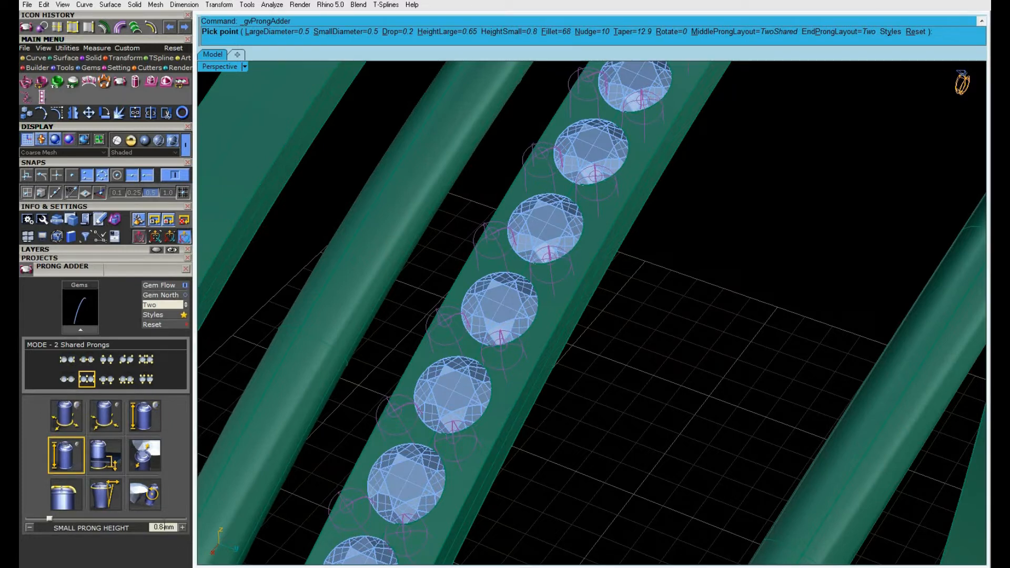
{"action": "type", "text": "6"}
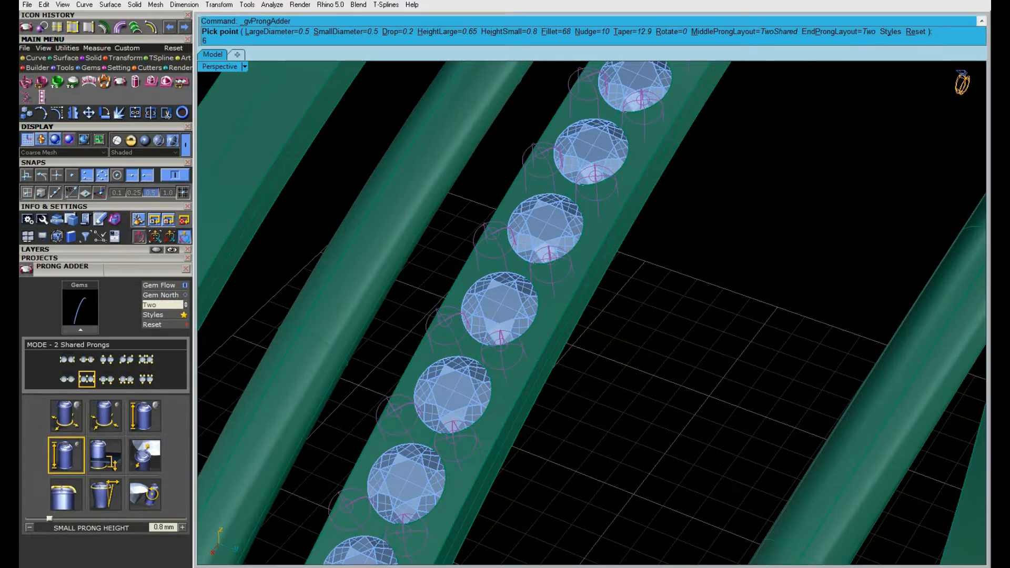
{"action": "type", "text": "5"}
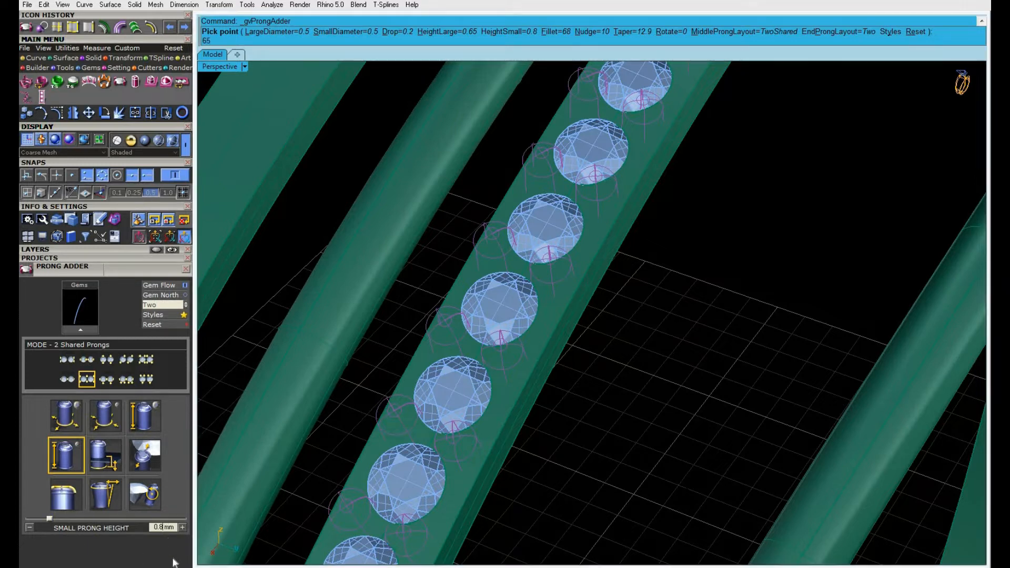
{"action": "key", "text": "BackSpace"}
{"action": "type", "text": "65"}
{"action": "key", "text": "Return"}
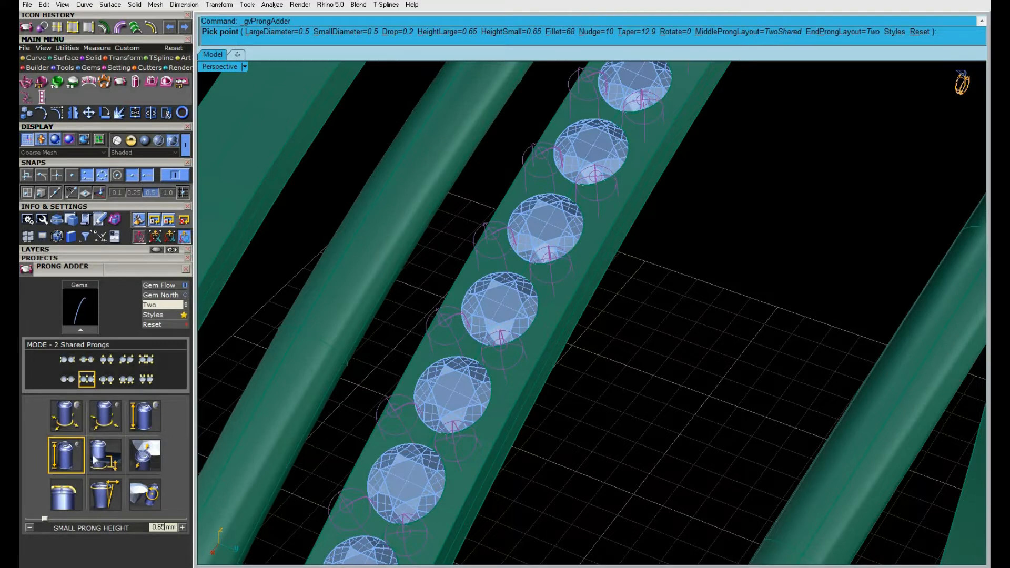
Adjust the prong drop to 0.4 mm
{"action": "left_click", "coordinate": [106, 455]}
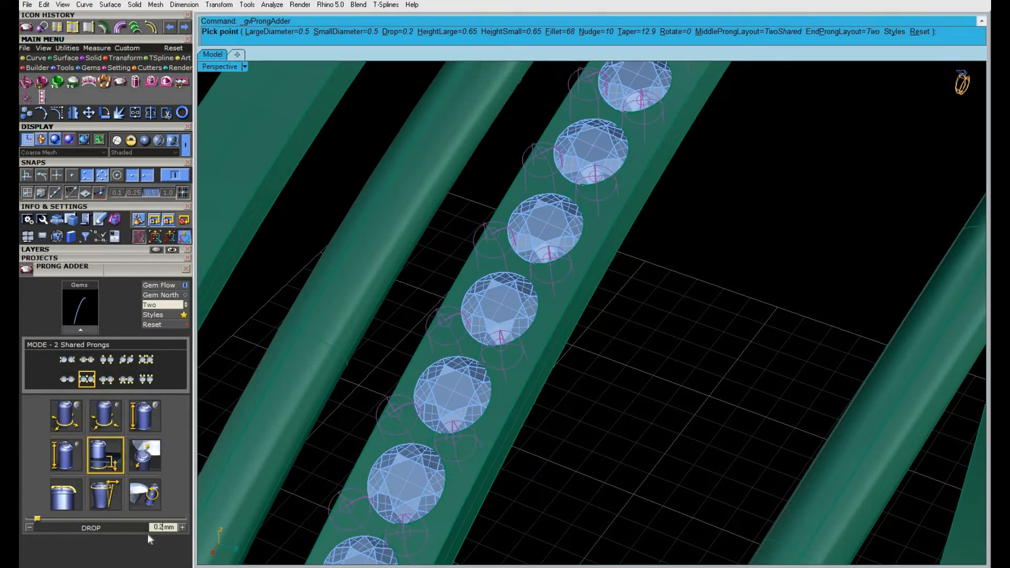
{"action": "left_click", "coordinate": [182, 527]}
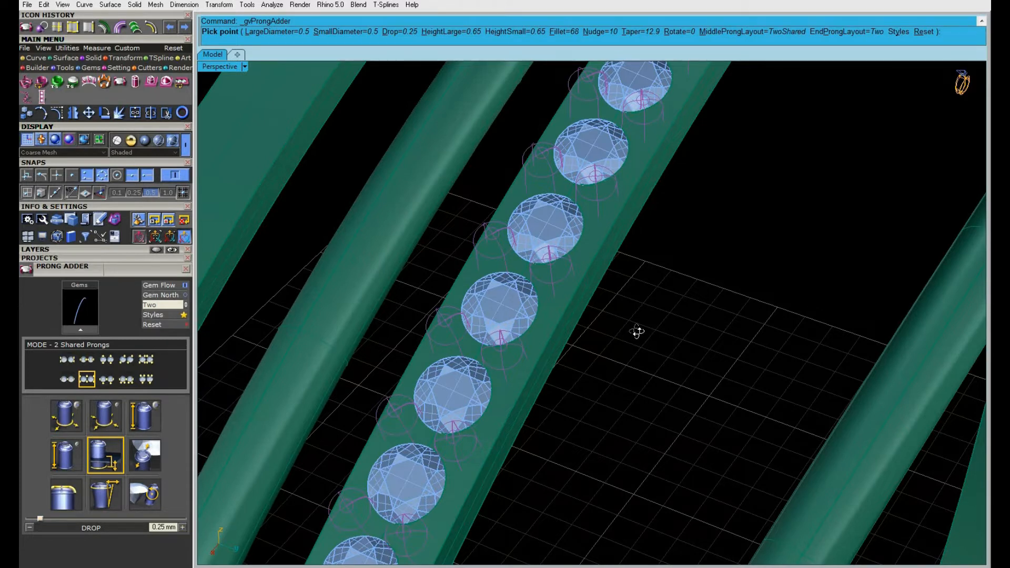
{"action": "right_click_drag", "start_coordinate": [638, 329], "coordinate": [568, 317]}
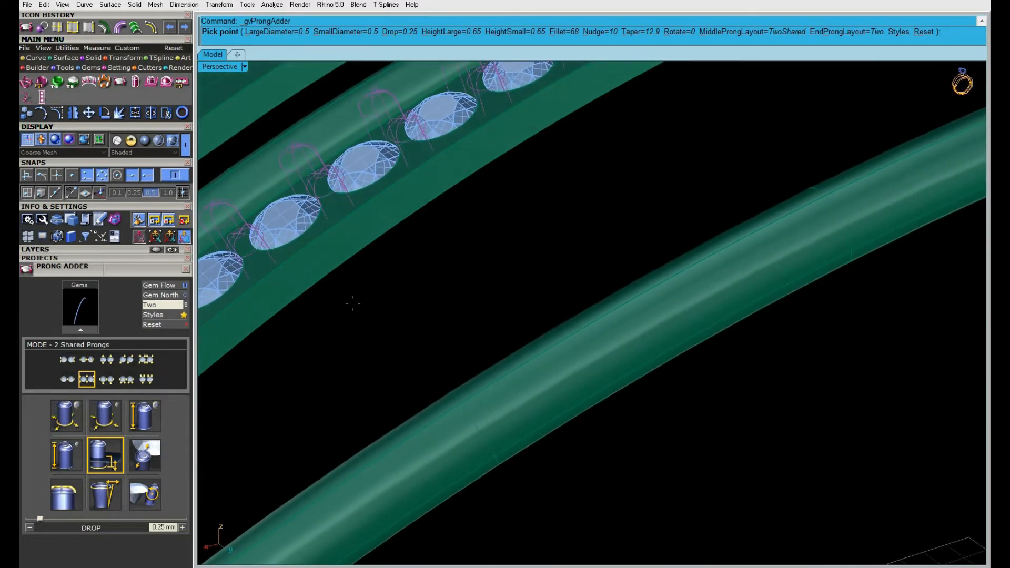
{"action": "left_click", "coordinate": [182, 527]}
{"action": "left_click", "coordinate": [182, 527]}
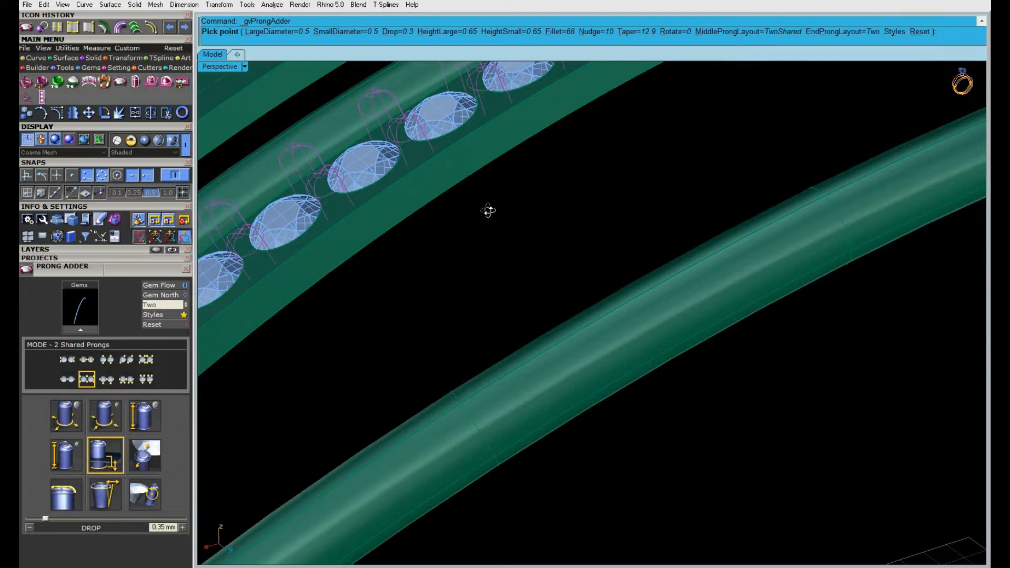
{"action": "right_click_drag", "start_coordinate": [487, 210], "coordinate": [485, 209]}
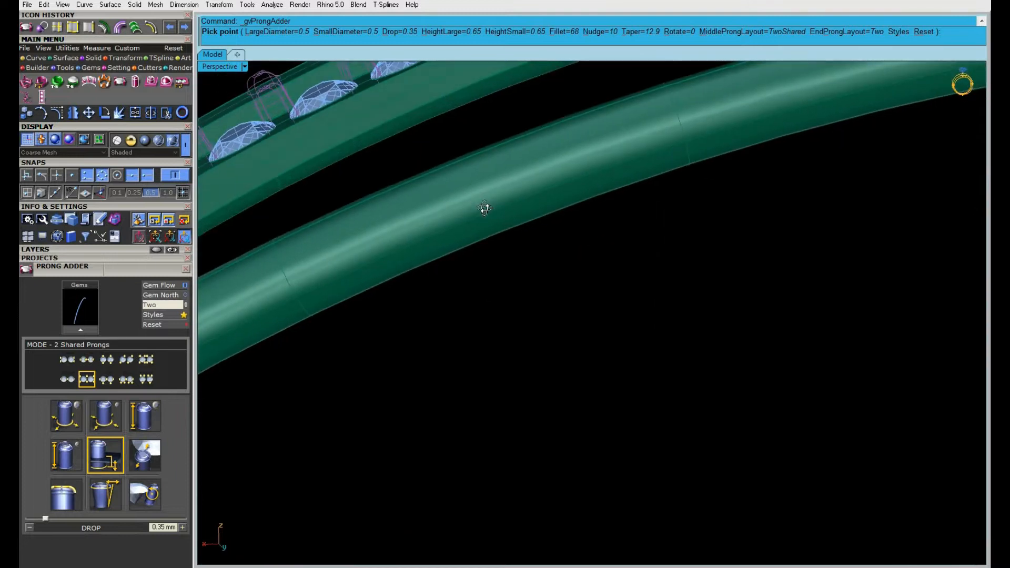
{"action": "left_click", "coordinate": [182, 528]}
{"action": "left_click", "coordinate": [182, 527]}
{"action": "left_click", "coordinate": [30, 527]}
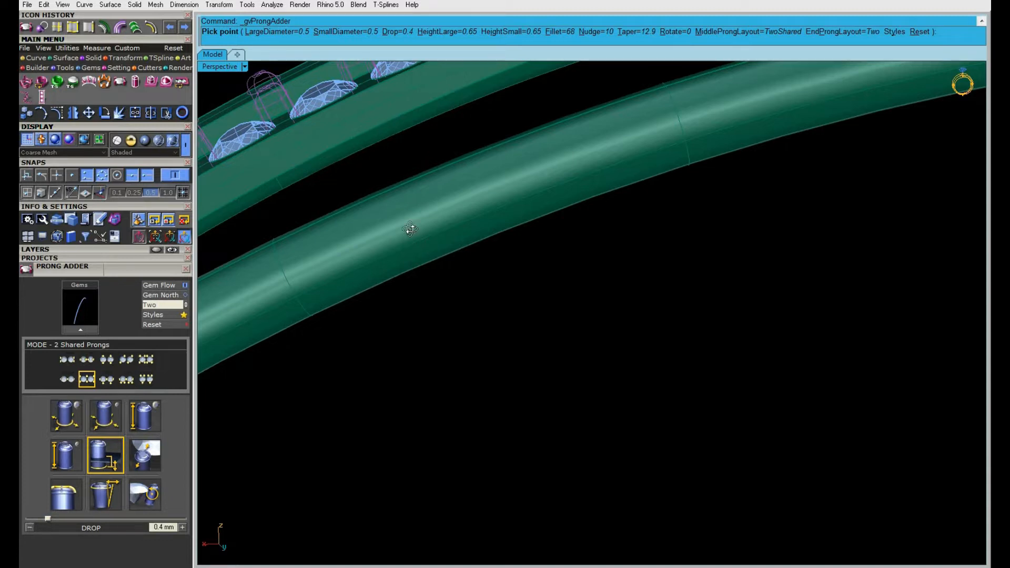
{"action": "right_click_drag", "start_coordinate": [408, 228], "coordinate": [547, 258]}
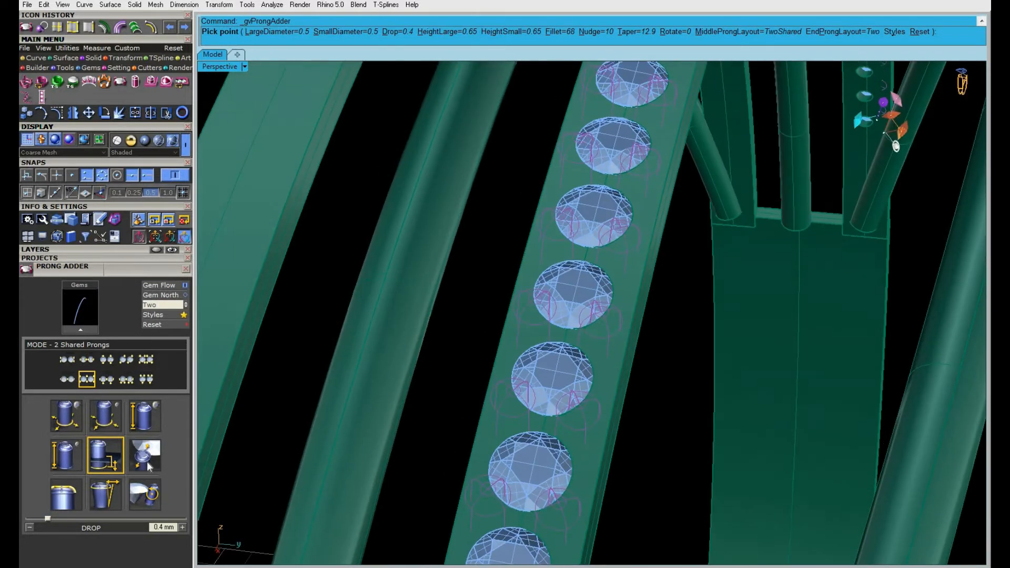
Set the prong nudge to 0% and build the shared prongs
{"action": "left_click", "coordinate": [147, 456]}
{"action": "left_click_drag", "start_coordinate": [42, 519], "coordinate": [22, 518]}
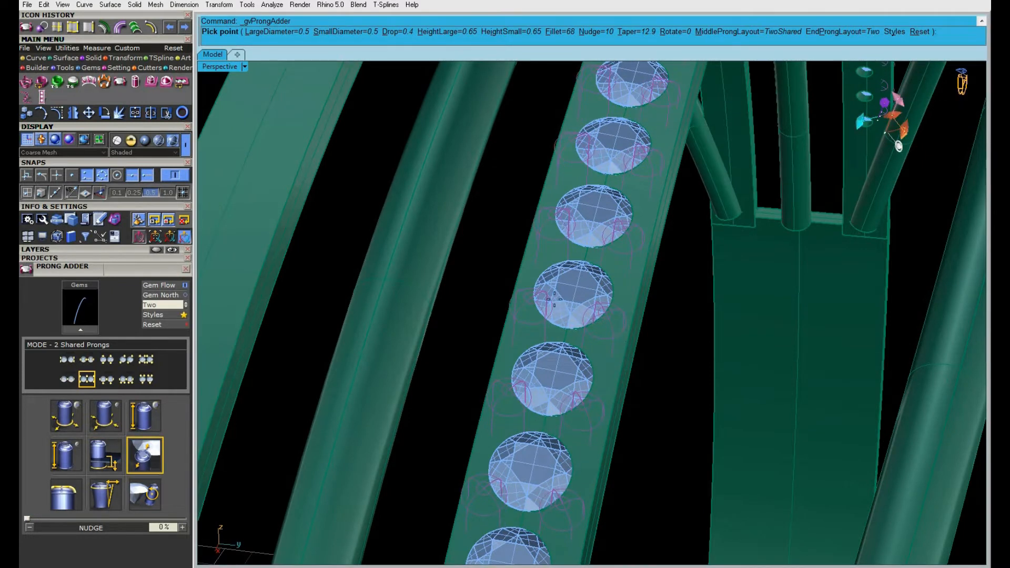
{"action": "right_click_drag", "start_coordinate": [692, 283], "coordinate": [694, 317]}
{"action": "left_click", "coordinate": [688, 269]}
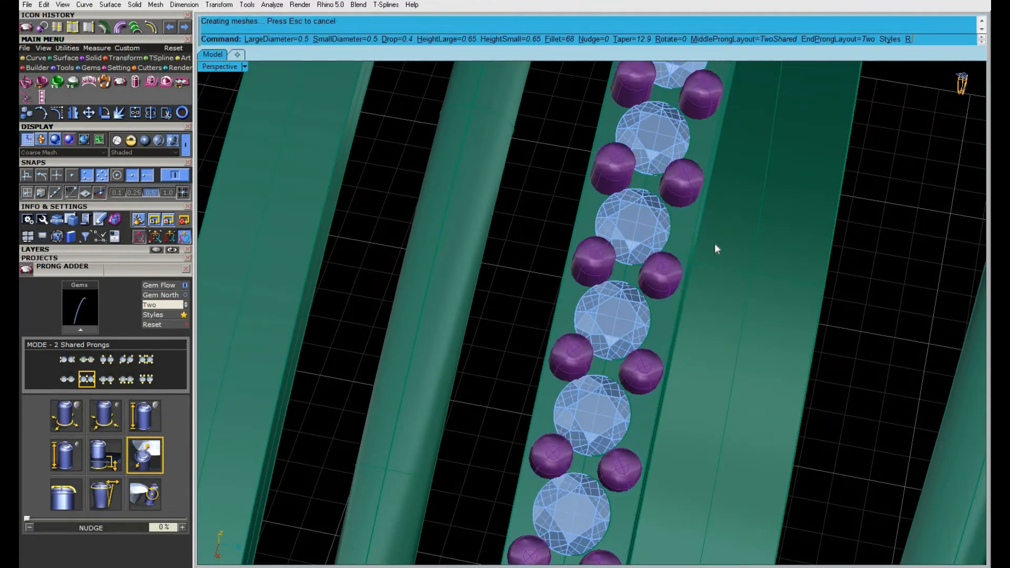
Select the whole gems-on-curve group with its prongs and maximize the Side view
{"action": "right_click_drag", "start_coordinate": [714, 279], "coordinate": [708, 305], "text": "ctrl"}
{"action": "scroll", "coordinate": [710, 229], "scroll_direction": "down", "scroll_amount": 5}
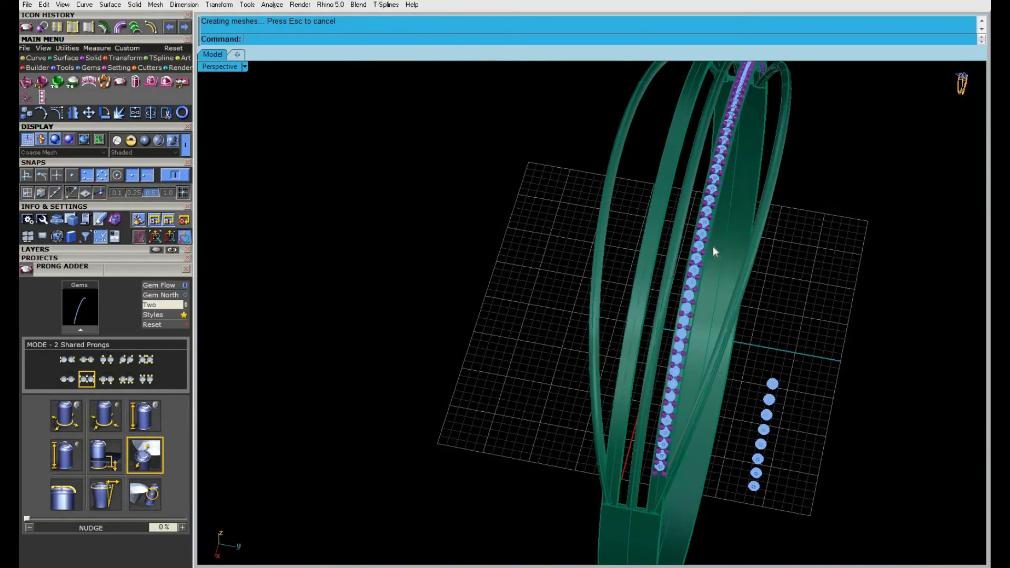
{"action": "right_click_drag", "start_coordinate": [737, 211], "coordinate": [707, 226]}
{"action": "scroll", "coordinate": [708, 226], "scroll_direction": "up", "scroll_amount": 4}
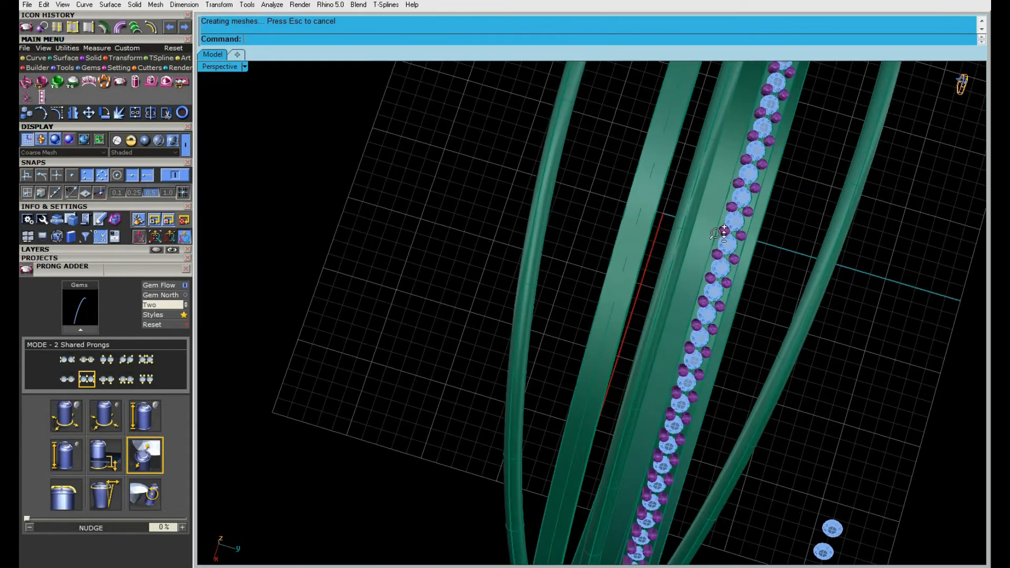
{"action": "left_click", "coordinate": [735, 252]}
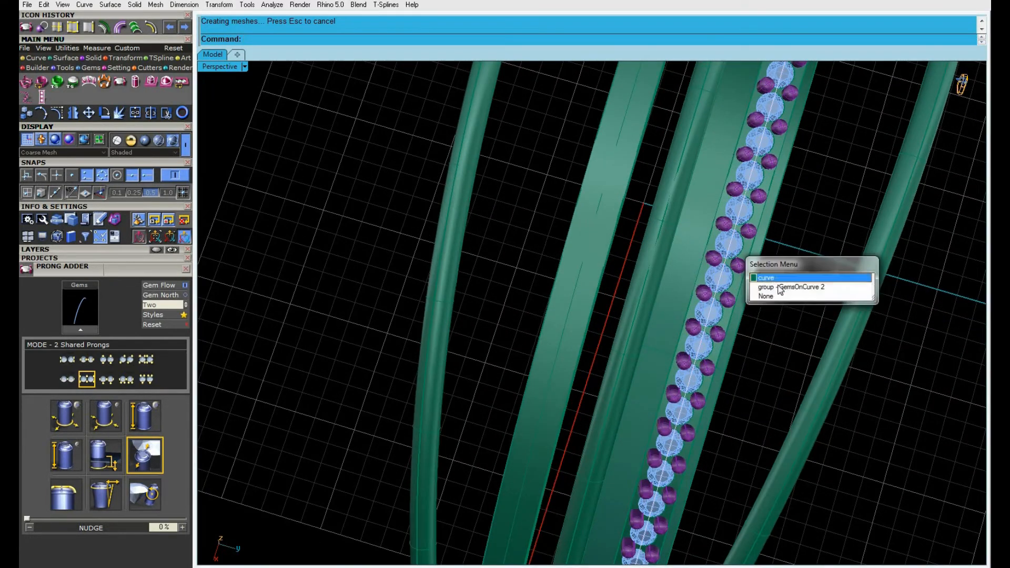
{"action": "left_click", "coordinate": [780, 288]}
{"action": "double_click", "coordinate": [221, 67]}
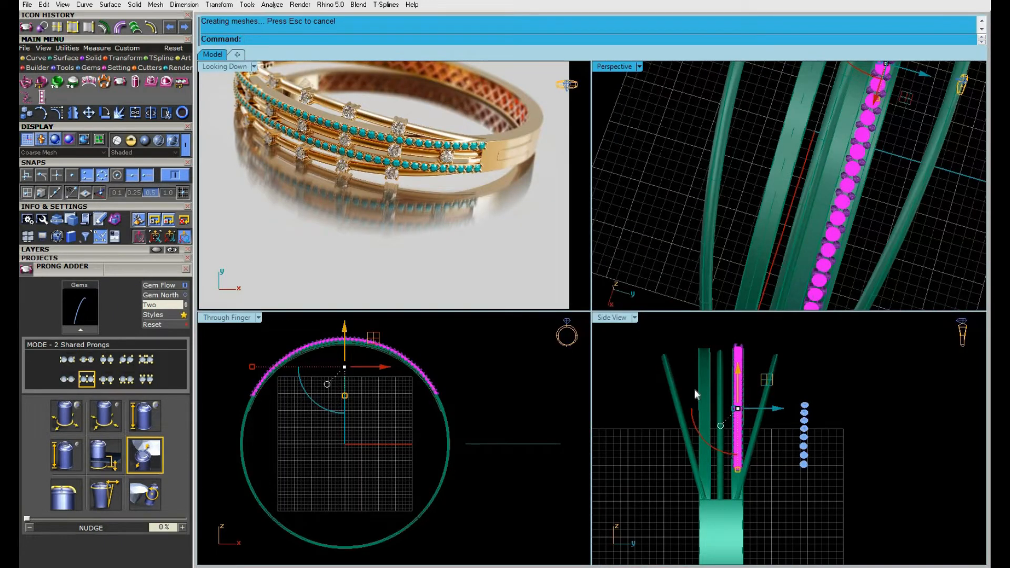
{"action": "double_click", "coordinate": [622, 319]}
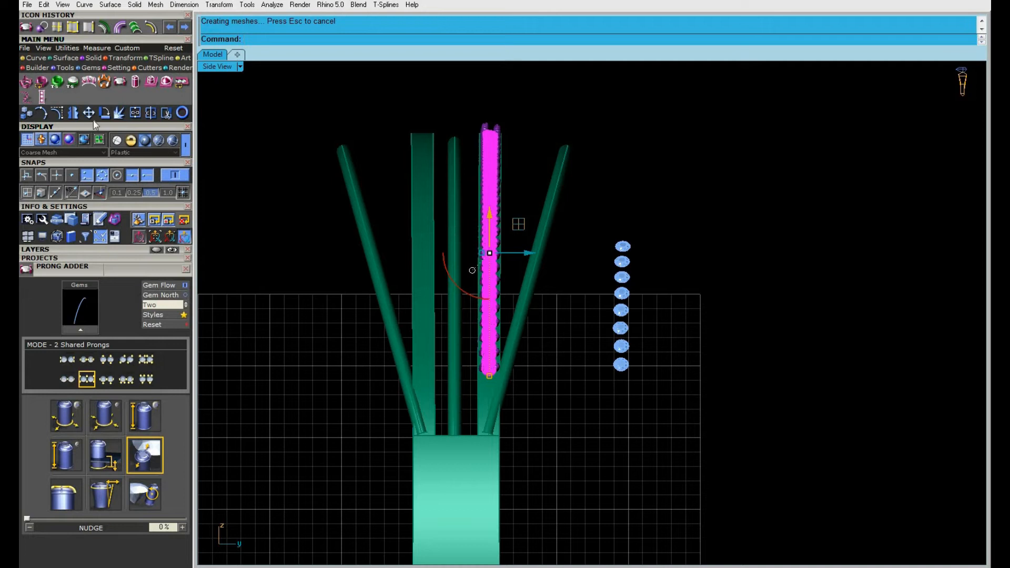
Mirror the gem-and-prong row across the base centre line, then undo it
{"action": "left_click", "coordinate": [73, 112]}
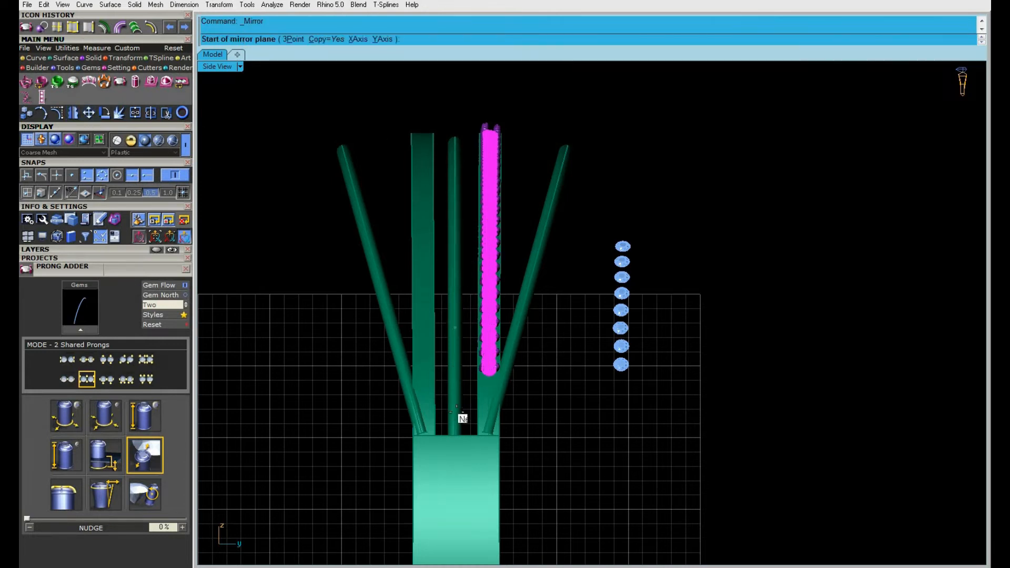
{"action": "left_click", "coordinate": [459, 440]}
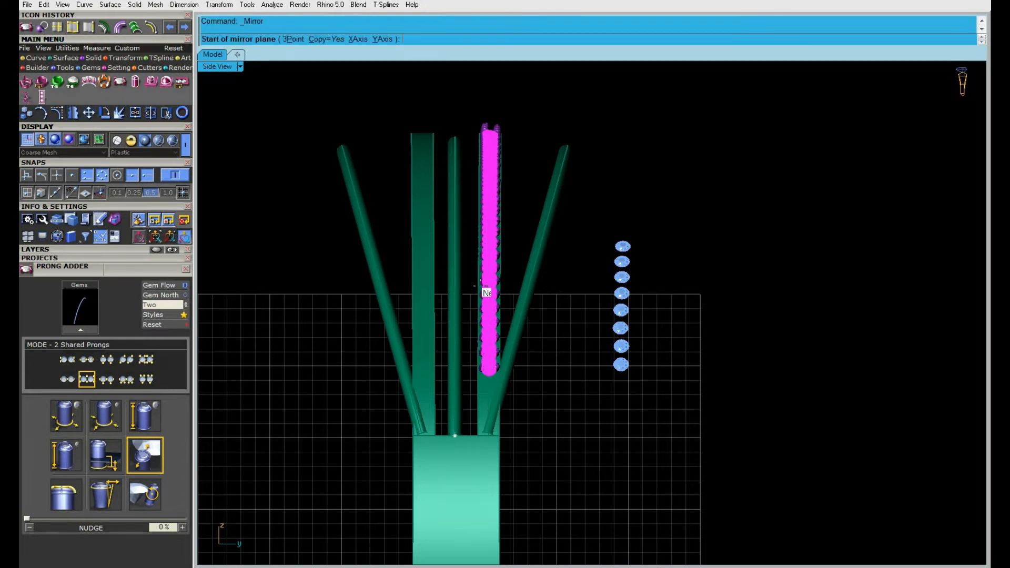
{"action": "left_click", "coordinate": [453, 85]}
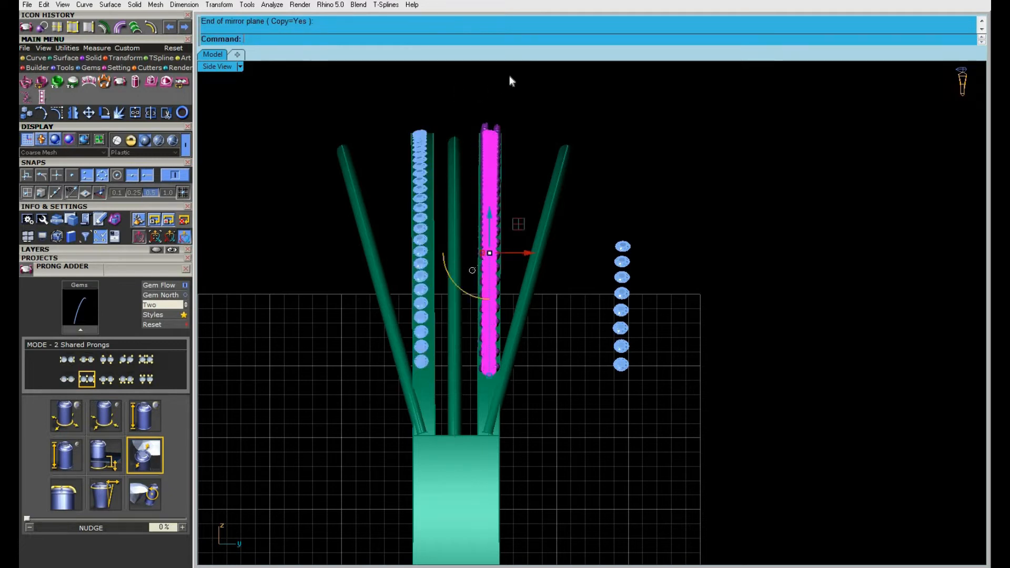
{"action": "key", "text": "Escape"}
{"action": "key", "text": "ctrl+z"}
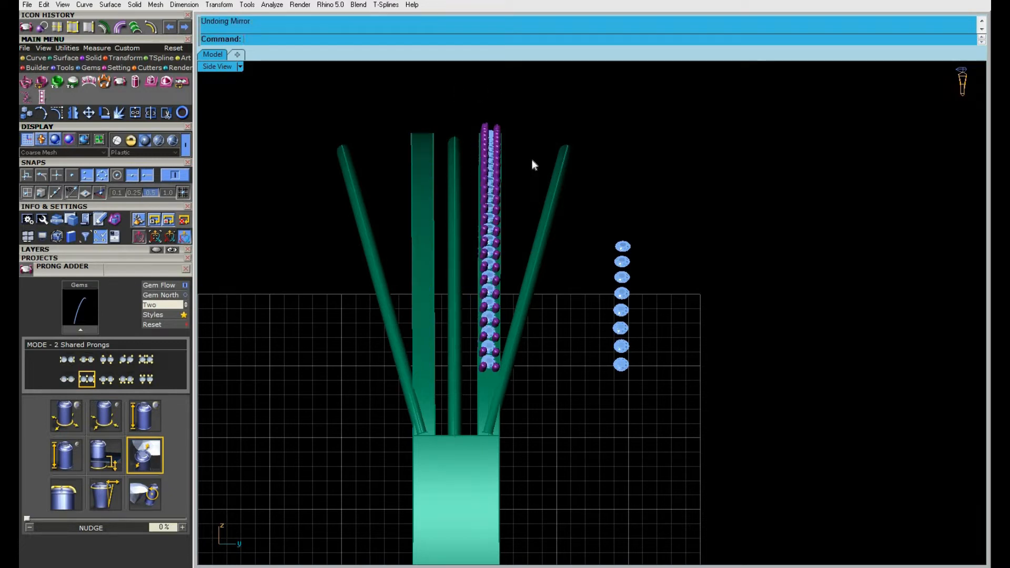
Select only the 55 gem blocks of the row, leaving the prongs unselected
{"action": "left_click", "coordinate": [493, 271]}
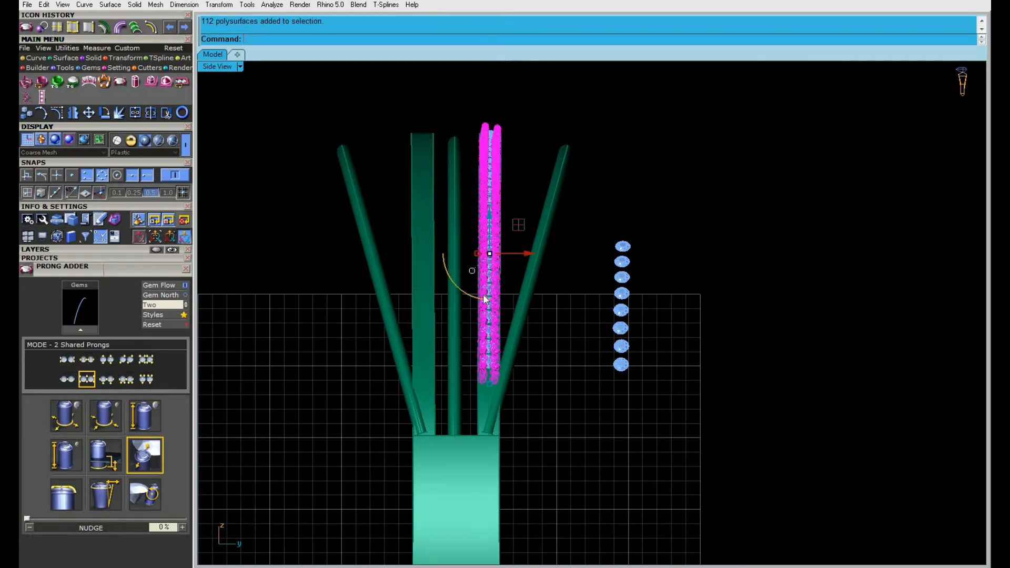
{"action": "key", "text": "Escape"}
{"action": "scroll", "coordinate": [497, 184], "scroll_direction": "up", "scroll_amount": 3}
{"action": "scroll", "coordinate": [496, 183], "scroll_direction": "up", "scroll_amount": 1}
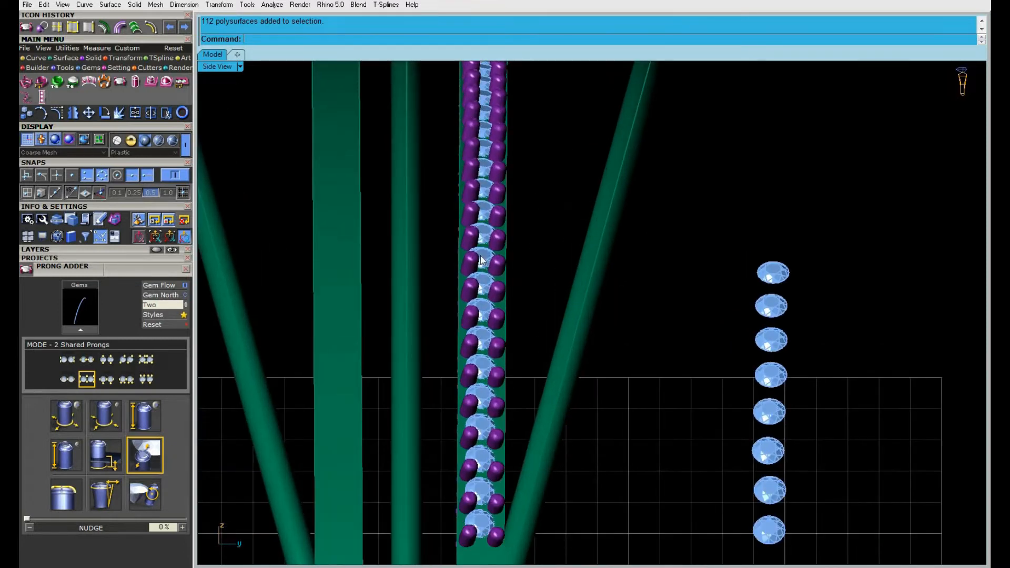
{"action": "left_click", "coordinate": [491, 251]}
{"action": "scroll", "coordinate": [499, 230], "scroll_direction": "down", "scroll_amount": 5}
{"action": "scroll", "coordinate": [501, 231], "scroll_direction": "up", "scroll_amount": 5}
{"action": "scroll", "coordinate": [465, 230], "scroll_direction": "up", "scroll_amount": 1}
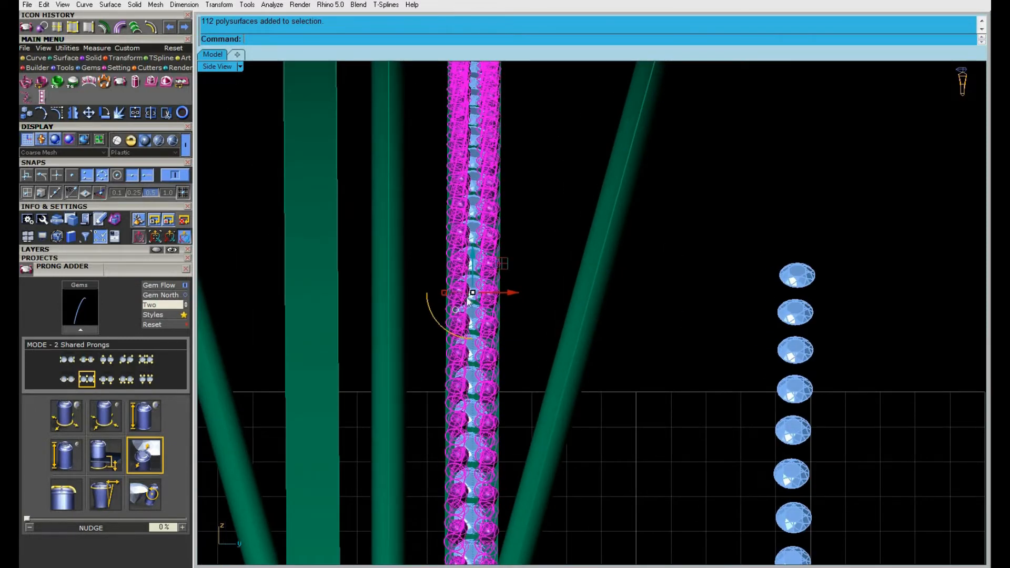
{"action": "left_click", "coordinate": [539, 213]}
{"action": "right_click_drag", "start_coordinate": [475, 238], "coordinate": [473, 144], "text": "ctrl"}
{"action": "left_click", "coordinate": [469, 258]}
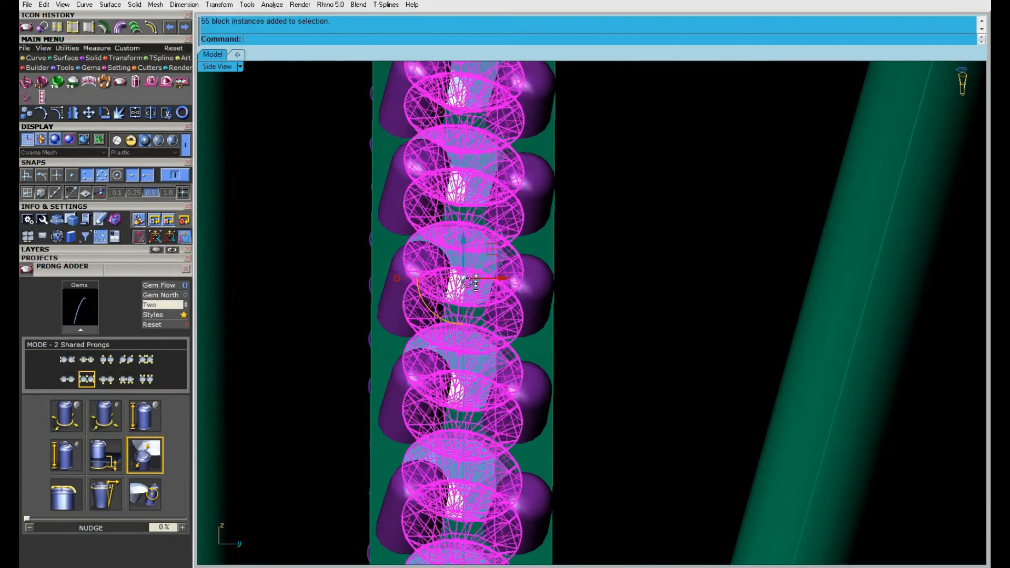
{"action": "right_click_drag", "start_coordinate": [466, 249], "coordinate": [465, 368], "text": "ctrl"}
Mirror the gems across the base centre line onto the opposite rail
{"action": "left_click", "coordinate": [73, 112]}
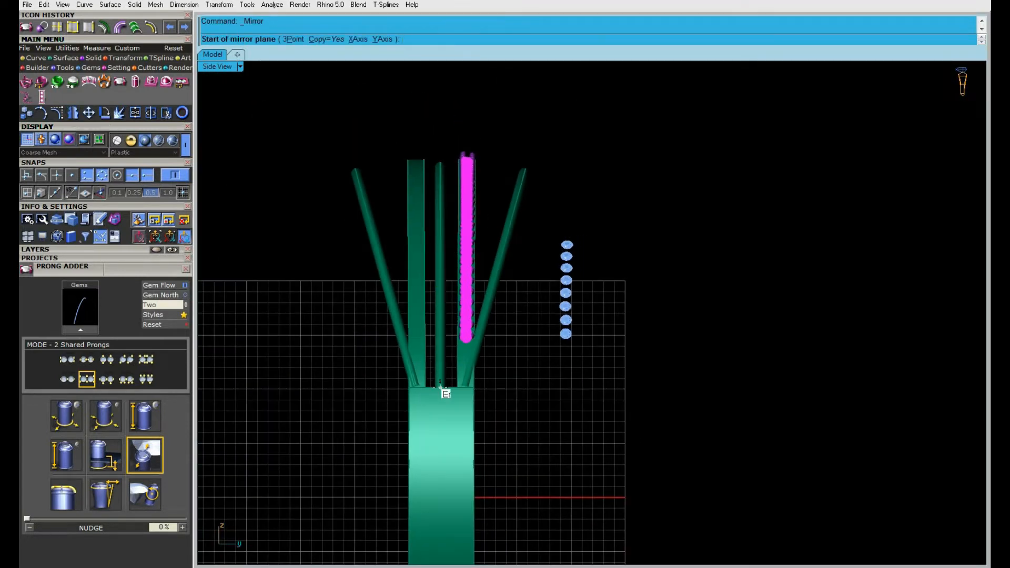
{"action": "scroll", "coordinate": [442, 390], "scroll_direction": "up", "scroll_amount": 10}
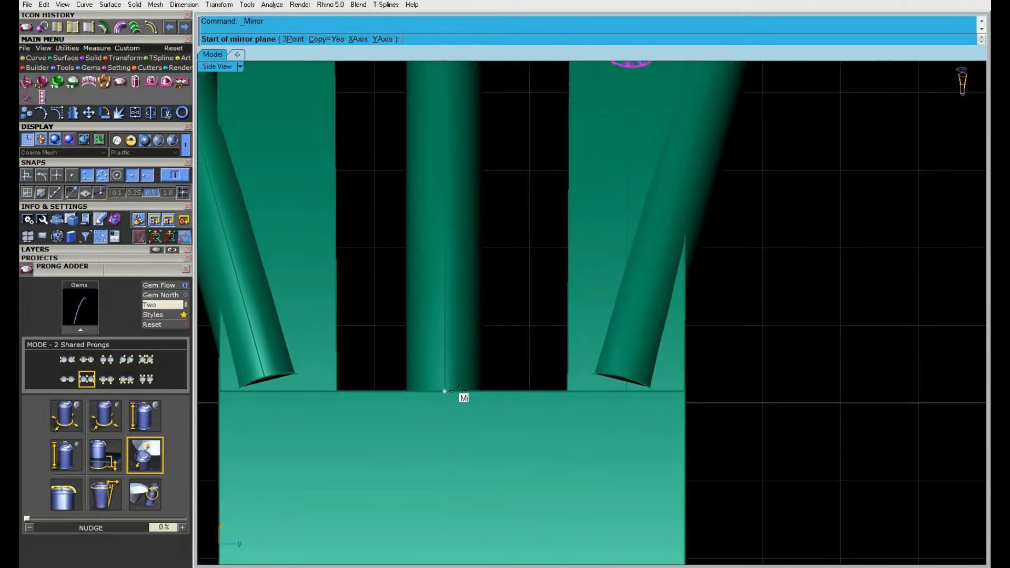
{"action": "left_click", "coordinate": [460, 389]}
{"action": "scroll", "coordinate": [463, 463], "scroll_direction": "down", "scroll_amount": 10}
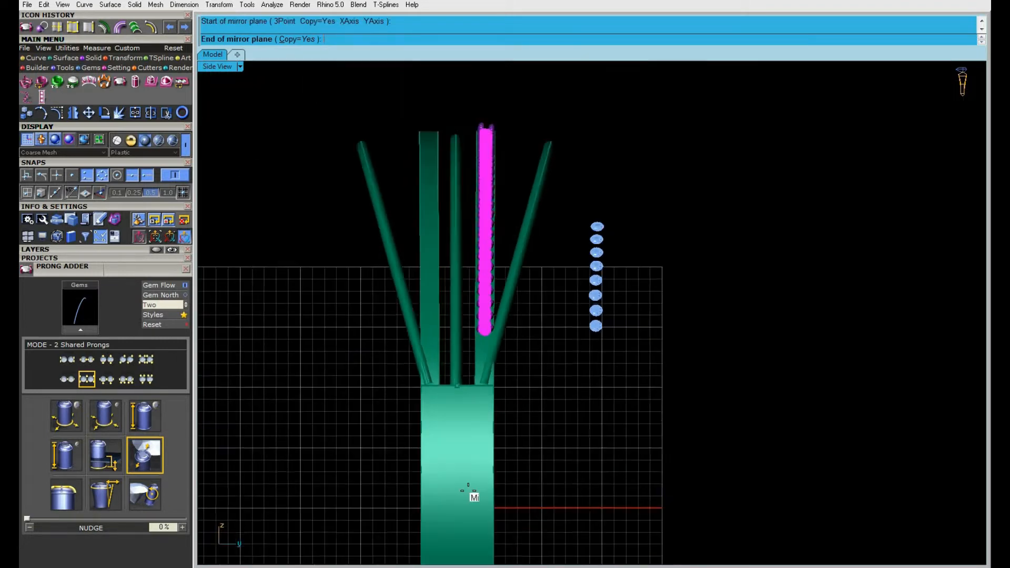
{"action": "scroll", "coordinate": [468, 491], "scroll_direction": "down", "scroll_amount": 3}
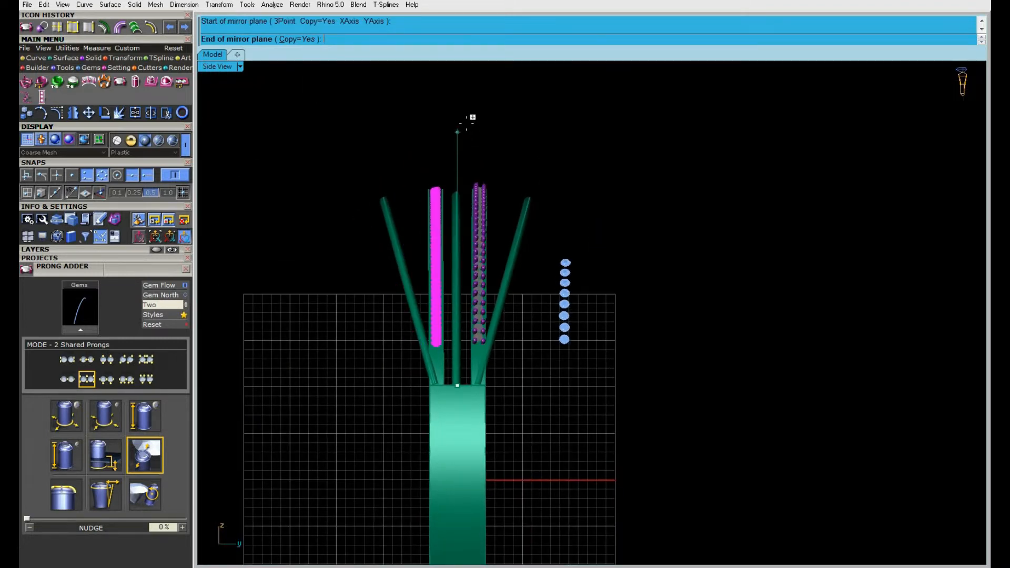
{"action": "left_click", "coordinate": [459, 140]}
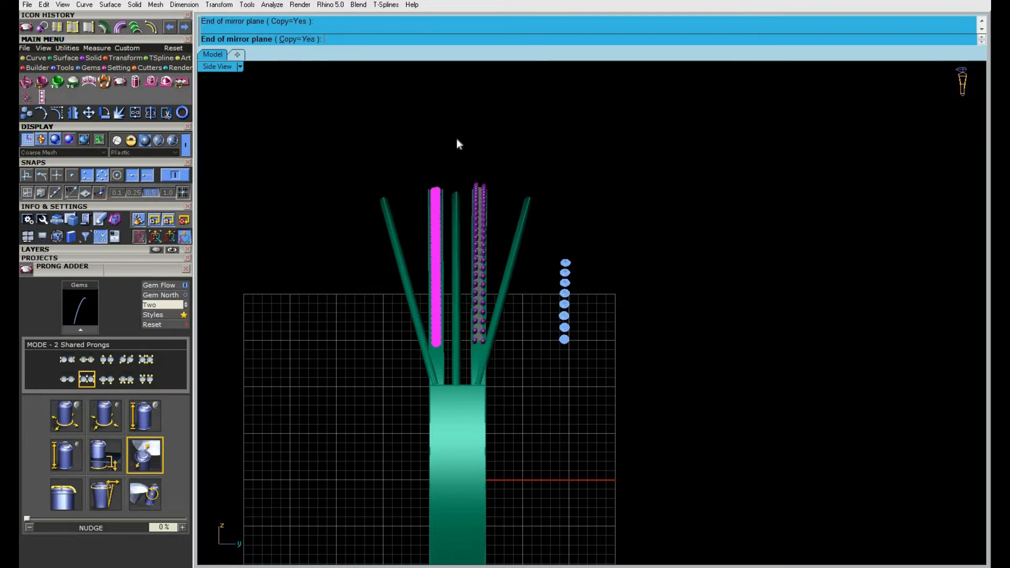
{"action": "scroll", "coordinate": [431, 157], "scroll_direction": "up", "scroll_amount": 6}
{"action": "scroll", "coordinate": [466, 215], "scroll_direction": "up", "scroll_amount": 1}
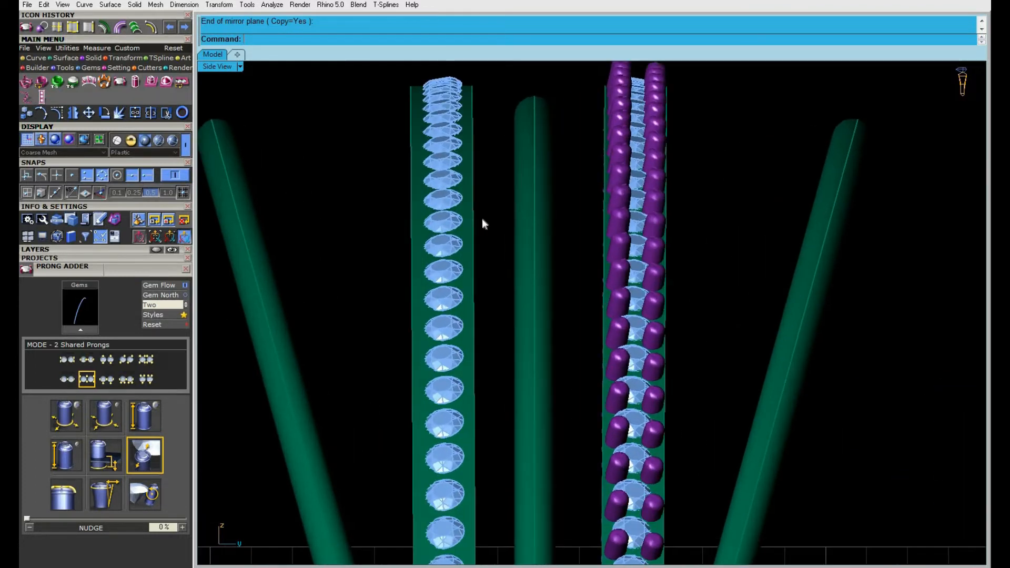
{"action": "scroll", "coordinate": [482, 215], "scroll_direction": "down", "scroll_amount": 3}
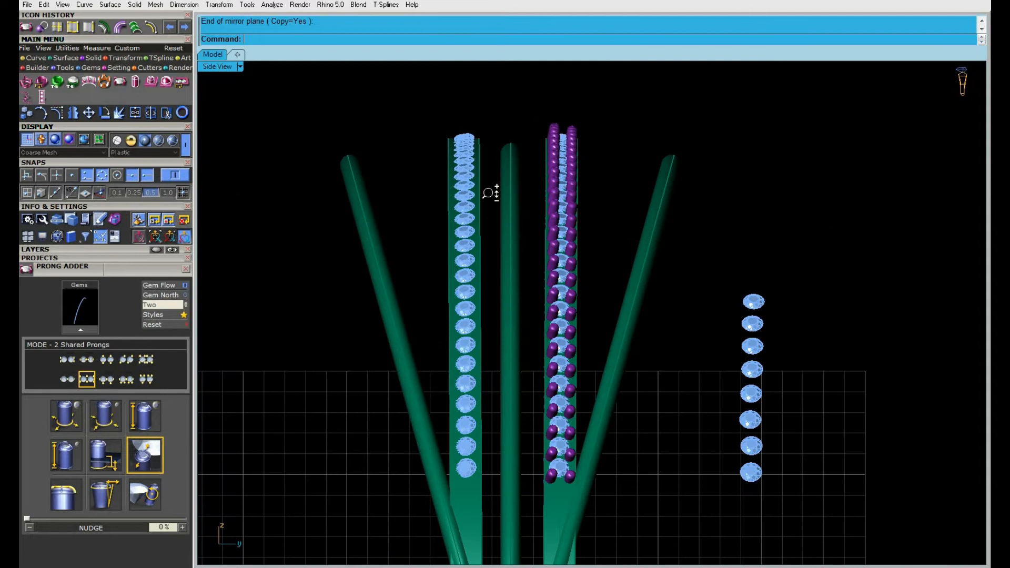
{"action": "scroll", "coordinate": [487, 192], "scroll_direction": "up", "scroll_amount": 4}
{"action": "left_click", "coordinate": [452, 227]}
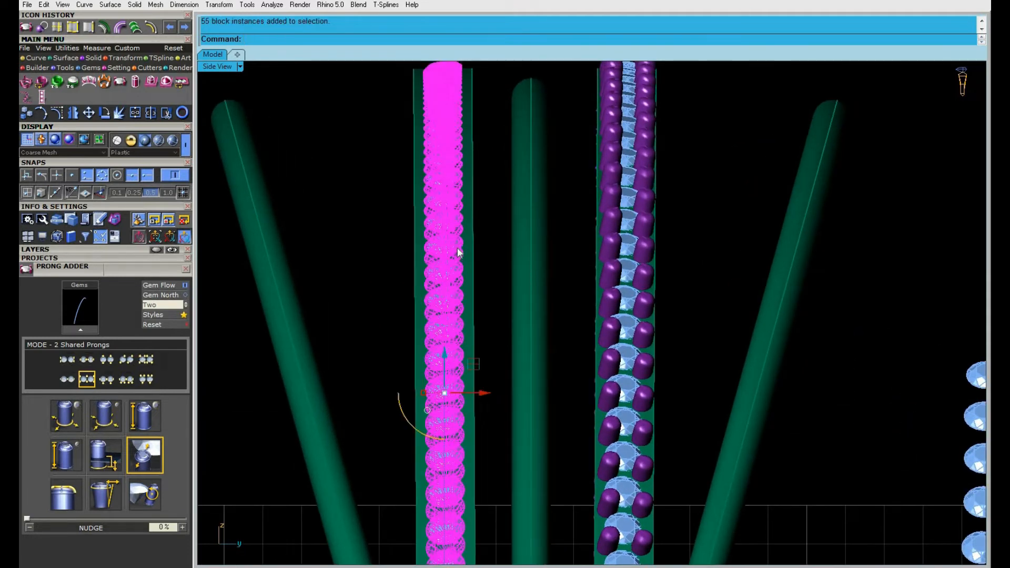
Create gem cutters for the mirrored gems using a lower-depth cutter profile
{"action": "key", "text": "F6"}
{"action": "left_click", "coordinate": [510, 320]}
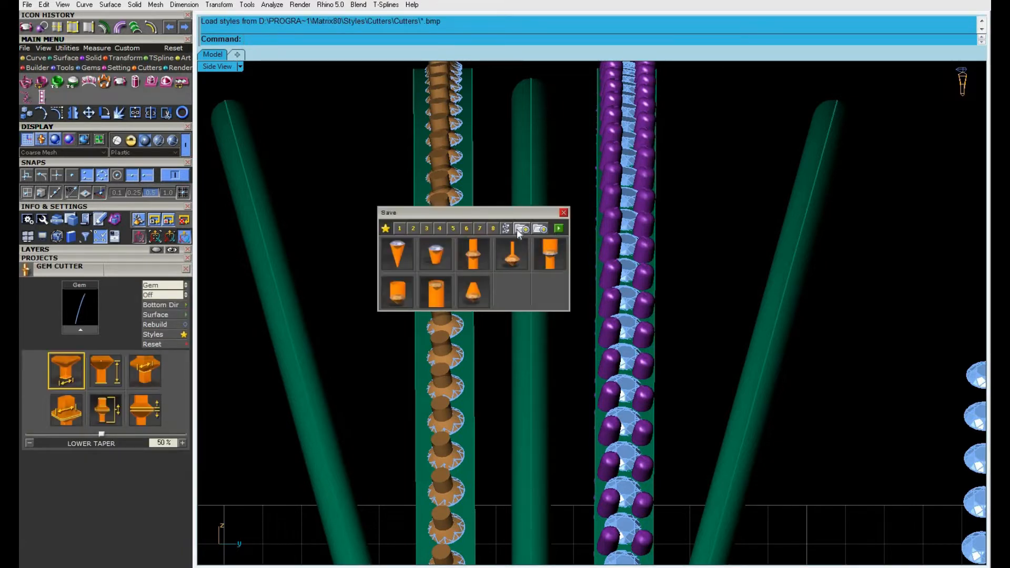
{"action": "left_click", "coordinate": [107, 368]}
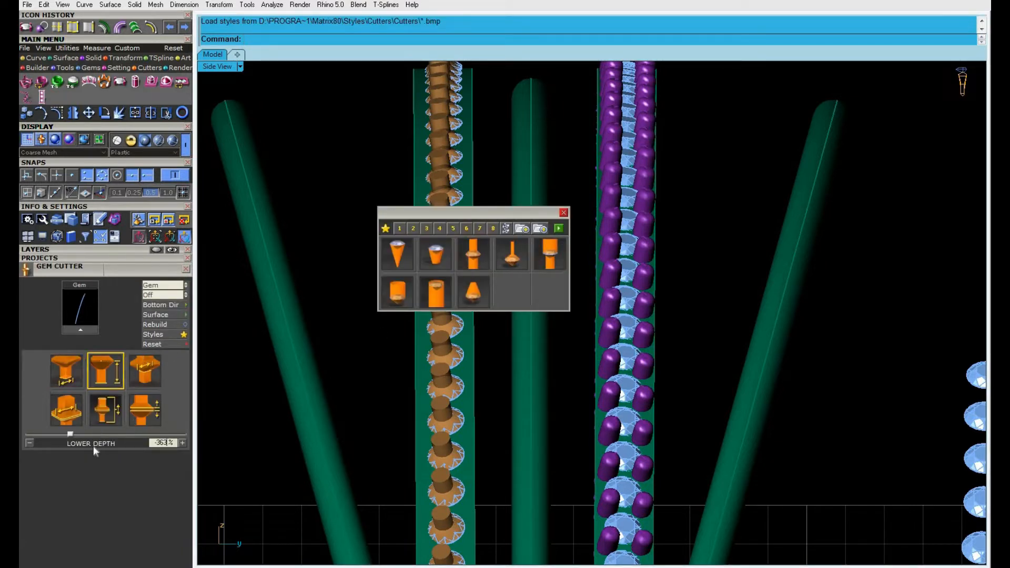
{"action": "left_click", "coordinate": [563, 212]}
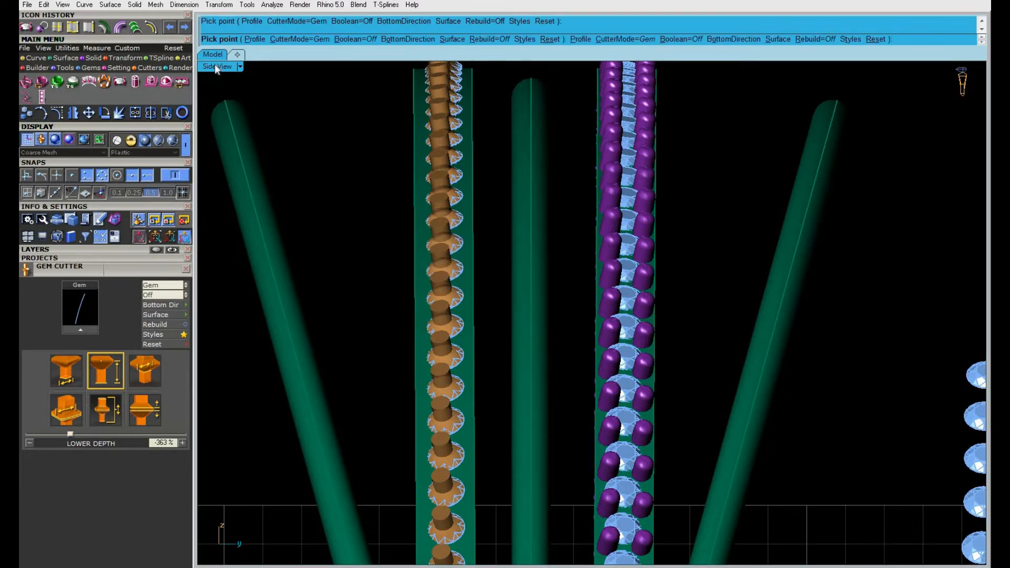
{"action": "key", "text": "ctrl+m"}
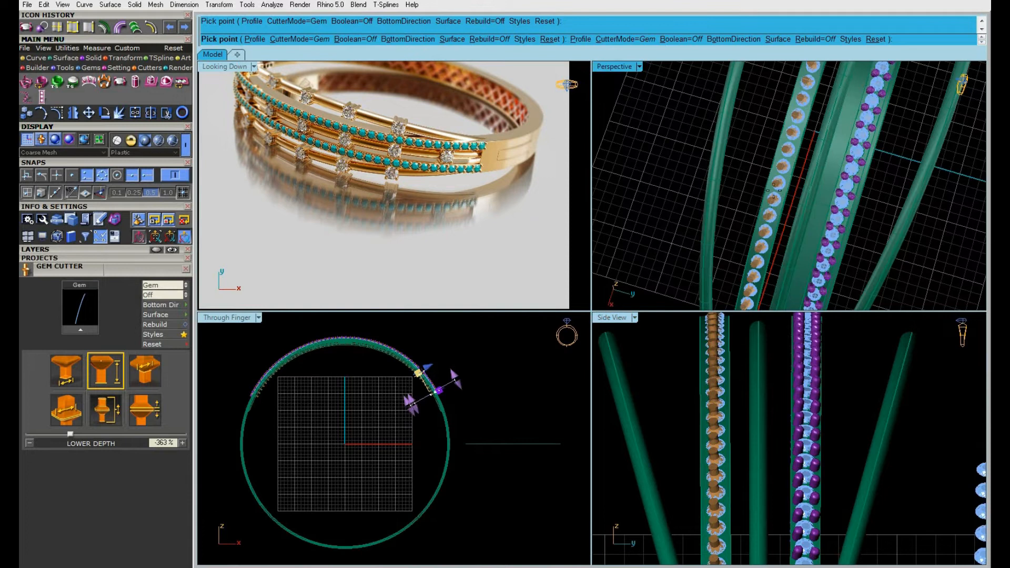
{"action": "right_click_drag", "start_coordinate": [763, 214], "coordinate": [769, 185]}
{"action": "right_click", "coordinate": [784, 204]}
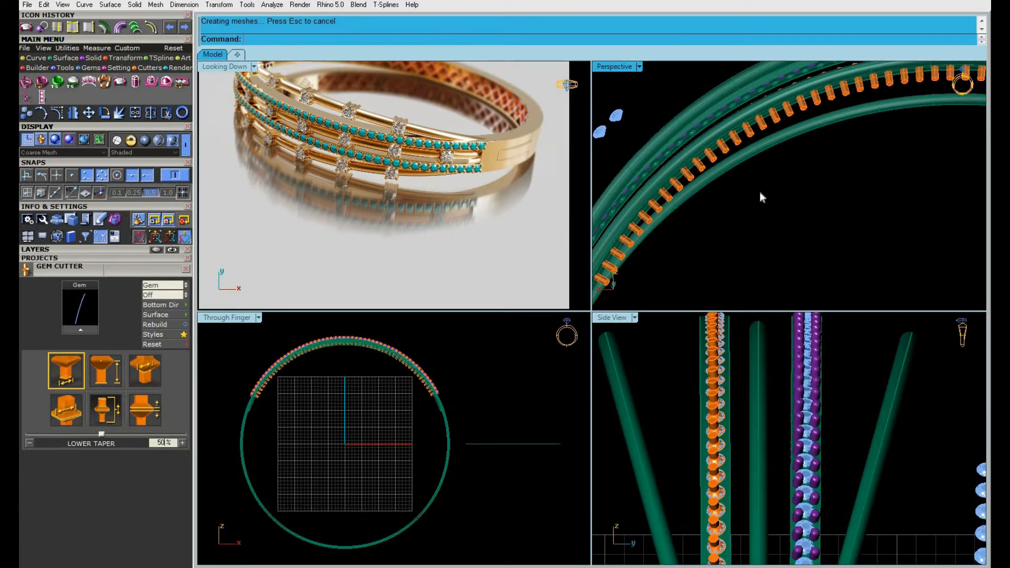
{"action": "right_click_drag", "start_coordinate": [834, 198], "coordinate": [786, 177]}
{"action": "scroll", "coordinate": [765, 172], "scroll_direction": "up", "scroll_amount": 4}
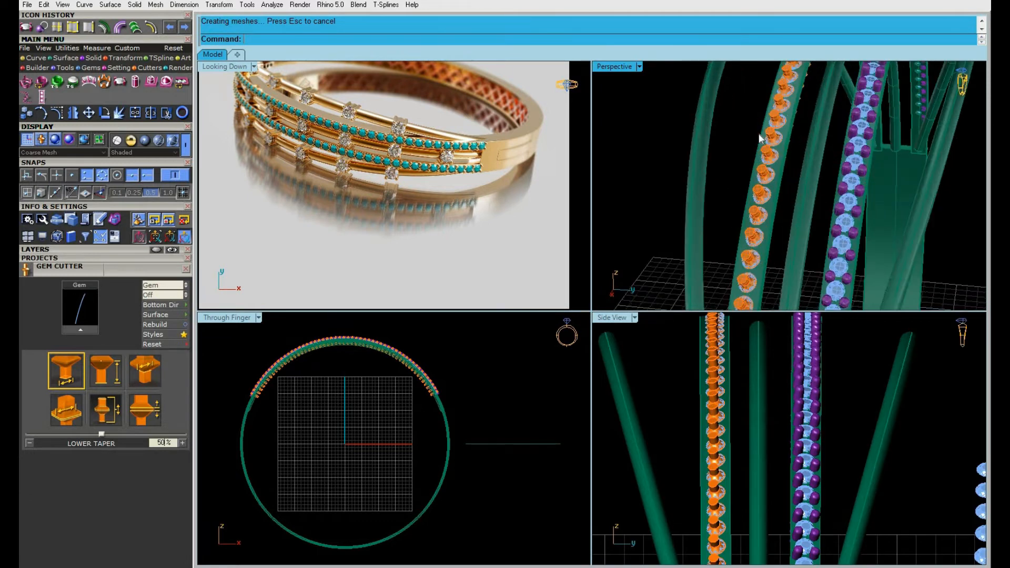
{"action": "scroll", "coordinate": [761, 163], "scroll_direction": "up", "scroll_amount": 3}
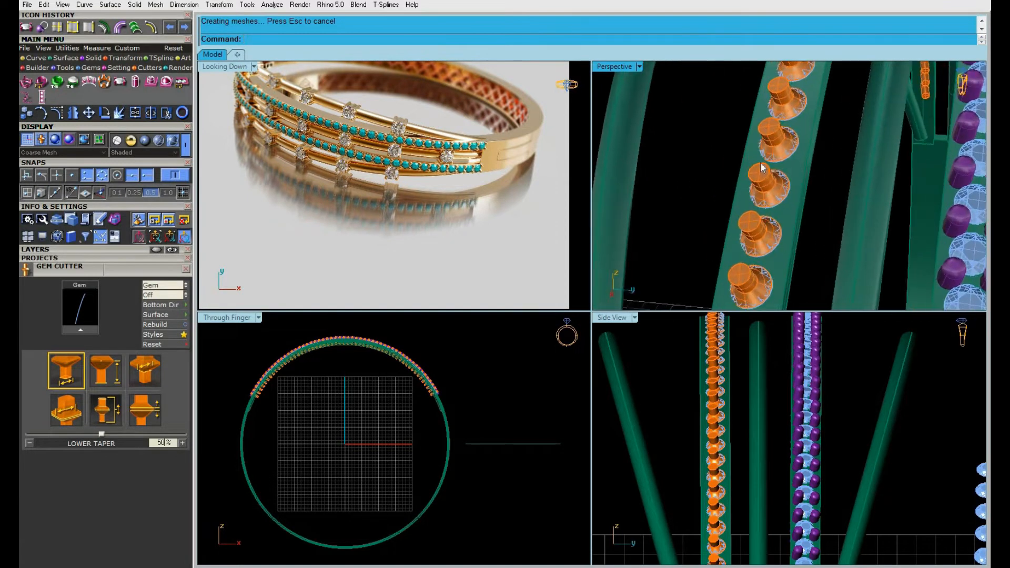
{"action": "right_click_drag", "start_coordinate": [760, 158], "coordinate": [753, 181]}
{"action": "scroll", "coordinate": [756, 182], "scroll_direction": "up", "scroll_amount": 1}
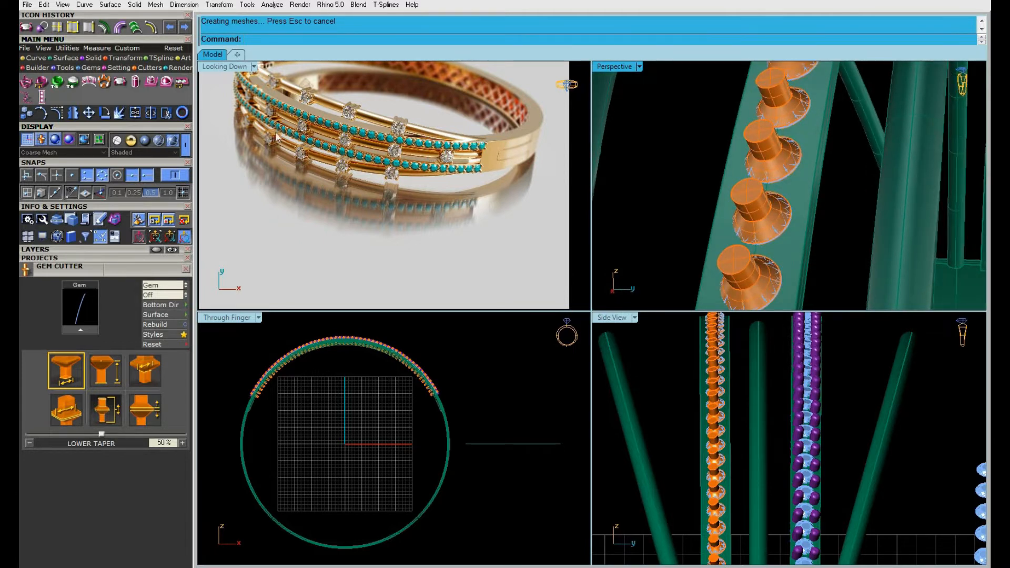
Boolean Difference the opposite rail minus the grouped cutters
{"action": "left_click", "coordinate": [92, 59]}
{"action": "left_click", "coordinate": [41, 82]}
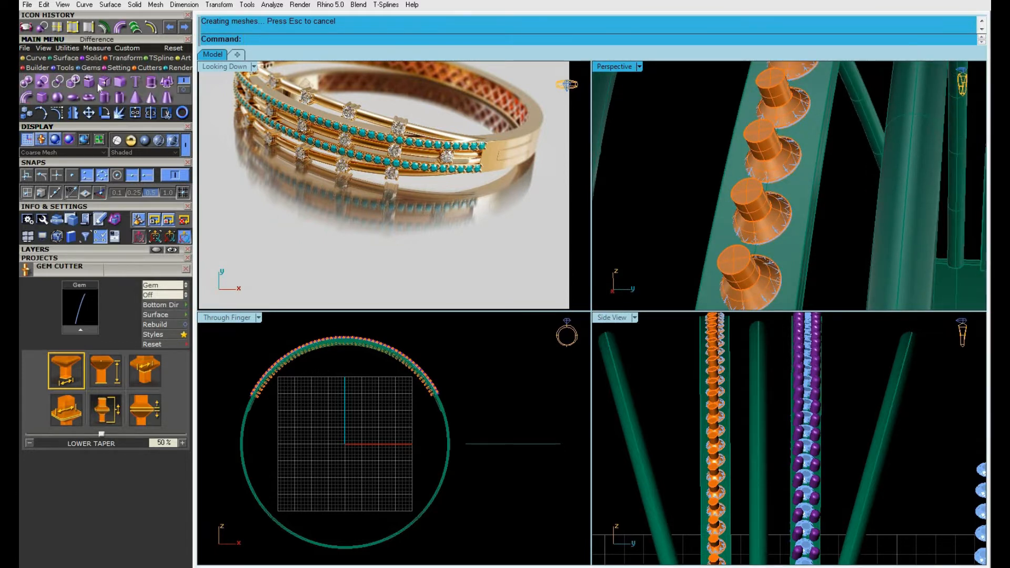
{"action": "left_click", "coordinate": [800, 192]}
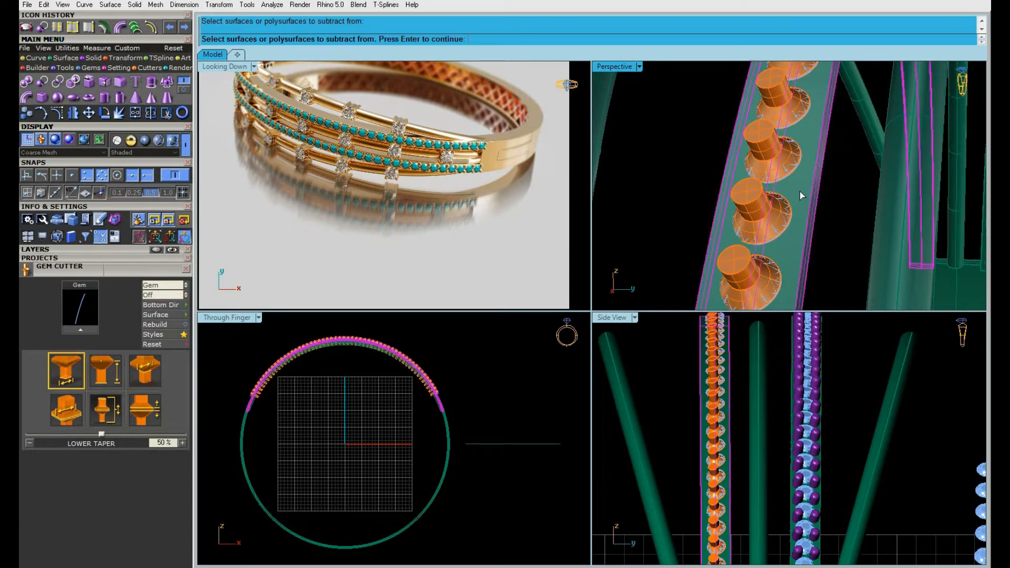
{"action": "right_click", "coordinate": [799, 192]}
{"action": "left_click", "coordinate": [760, 224]}
{"action": "right_click", "coordinate": [760, 230]}
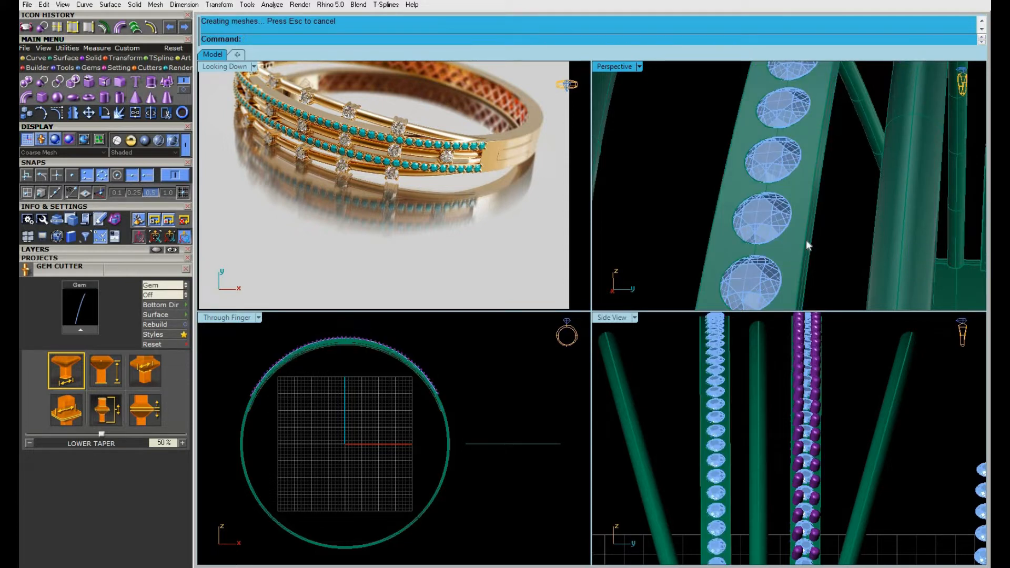
Mirror the prongs vertically through the base's top midpoint onto the second gem row
{"action": "left_click", "coordinate": [803, 349]}
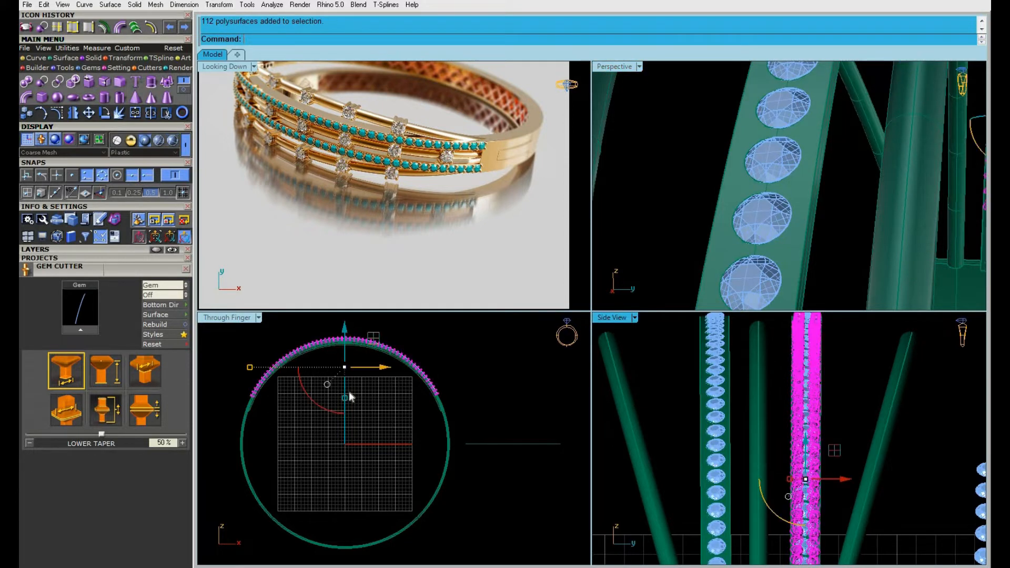
{"action": "double_click", "coordinate": [617, 317]}
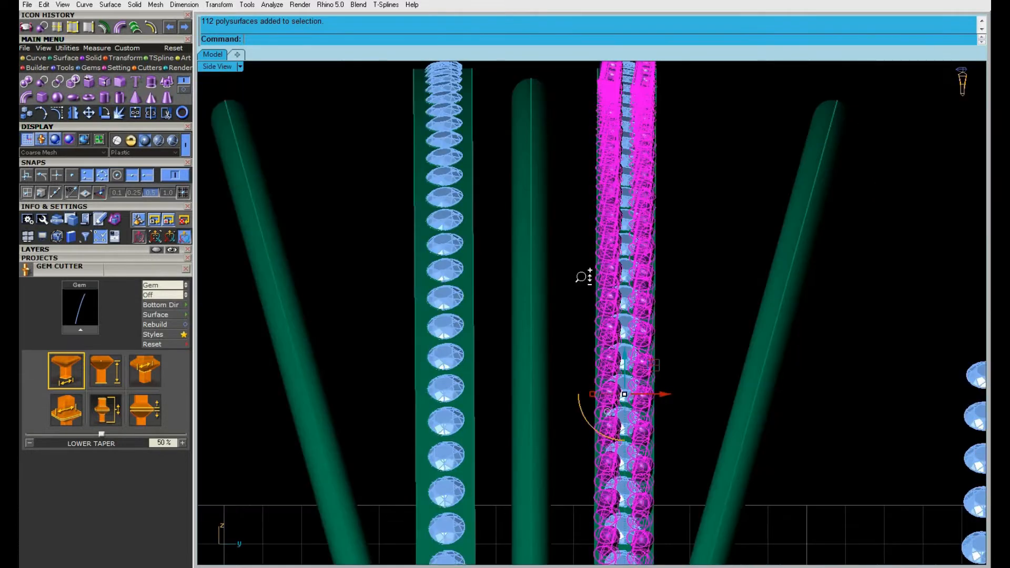
{"action": "scroll", "coordinate": [580, 279], "scroll_direction": "down", "scroll_amount": 5}
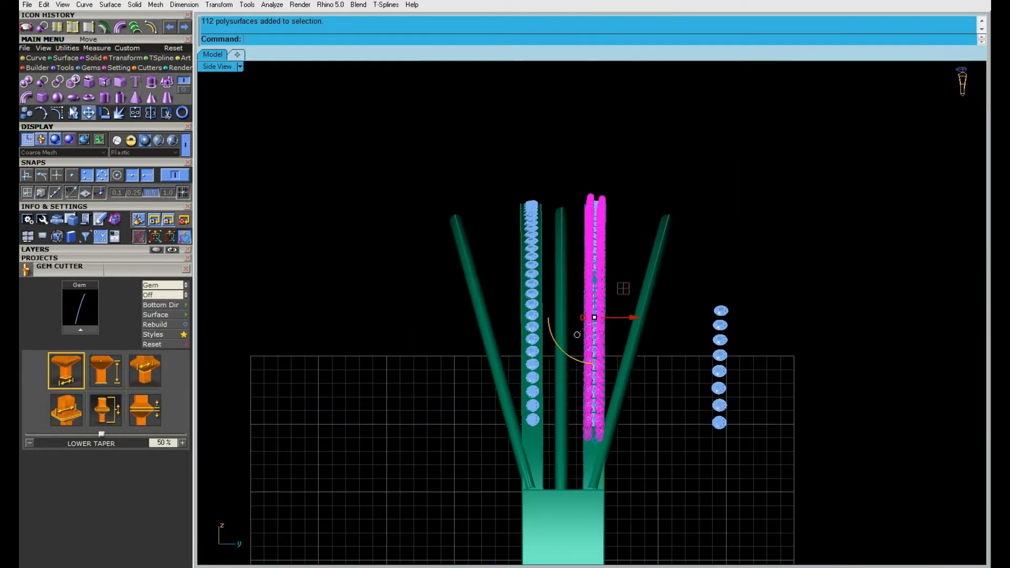
{"action": "left_click", "coordinate": [74, 112]}
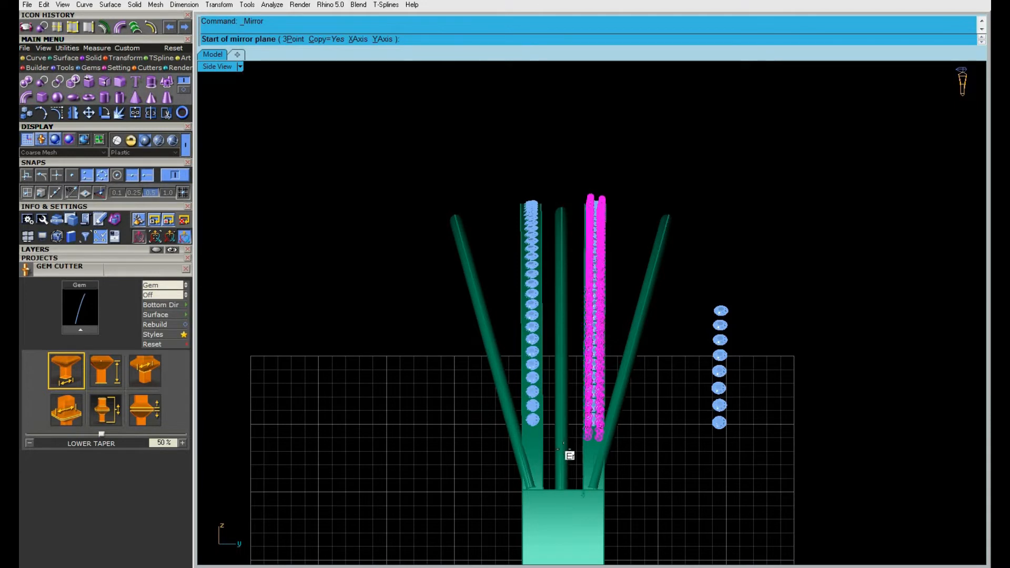
{"action": "scroll", "coordinate": [568, 456], "scroll_direction": "up", "scroll_amount": 5}
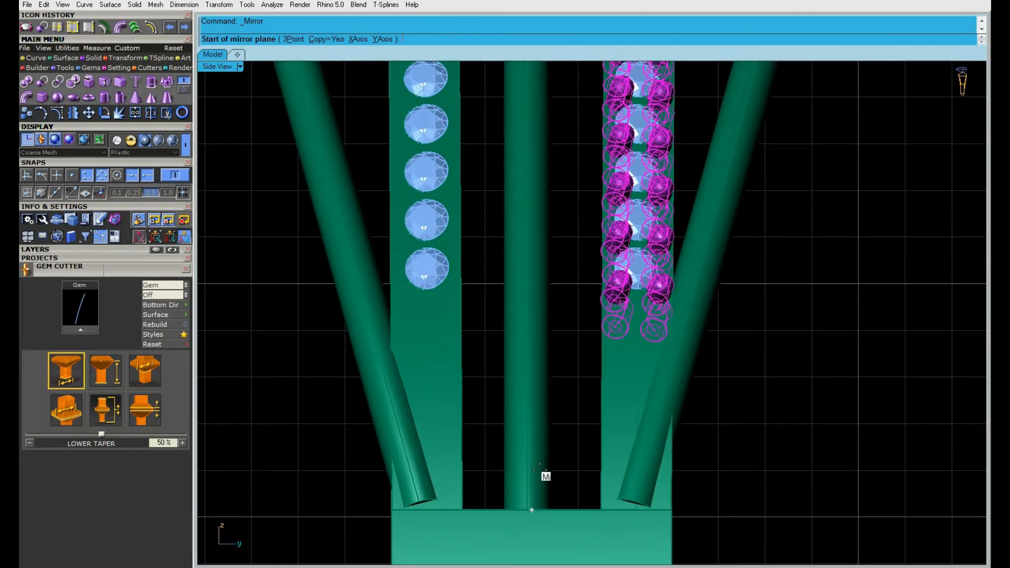
{"action": "left_click", "coordinate": [532, 509]}
{"action": "scroll", "coordinate": [540, 450], "scroll_direction": "down", "scroll_amount": 5}
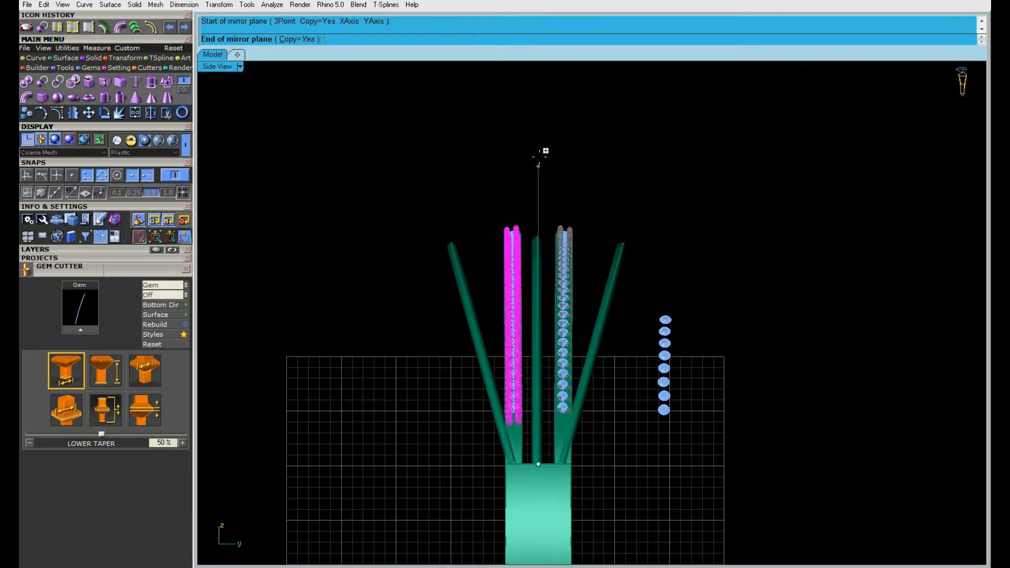
{"action": "left_click", "coordinate": [539, 156]}
{"action": "scroll", "coordinate": [519, 321], "scroll_direction": "up", "scroll_amount": 5}
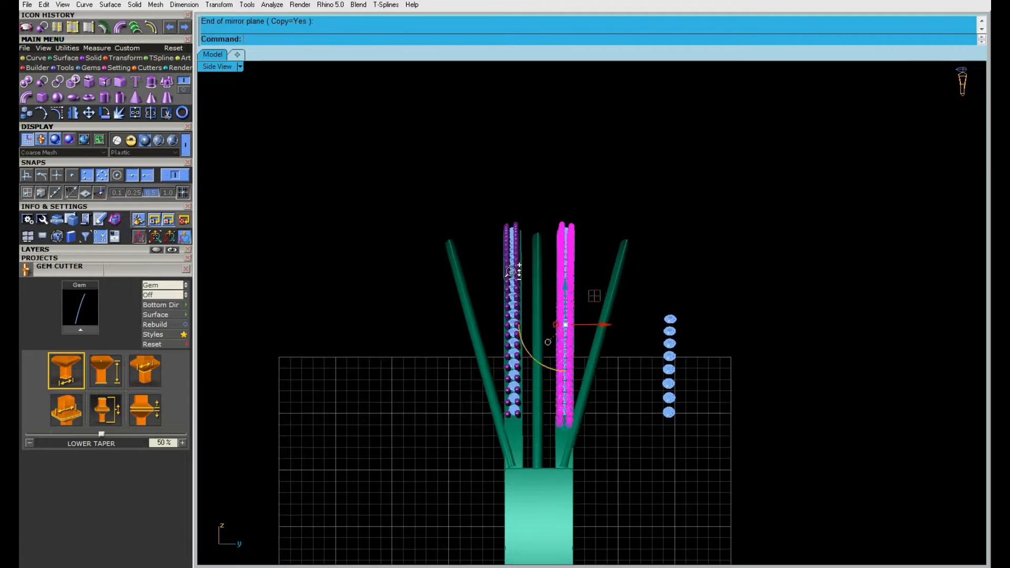
{"action": "right_click_drag", "start_coordinate": [514, 317], "coordinate": [531, 373], "text": "ctrl"}
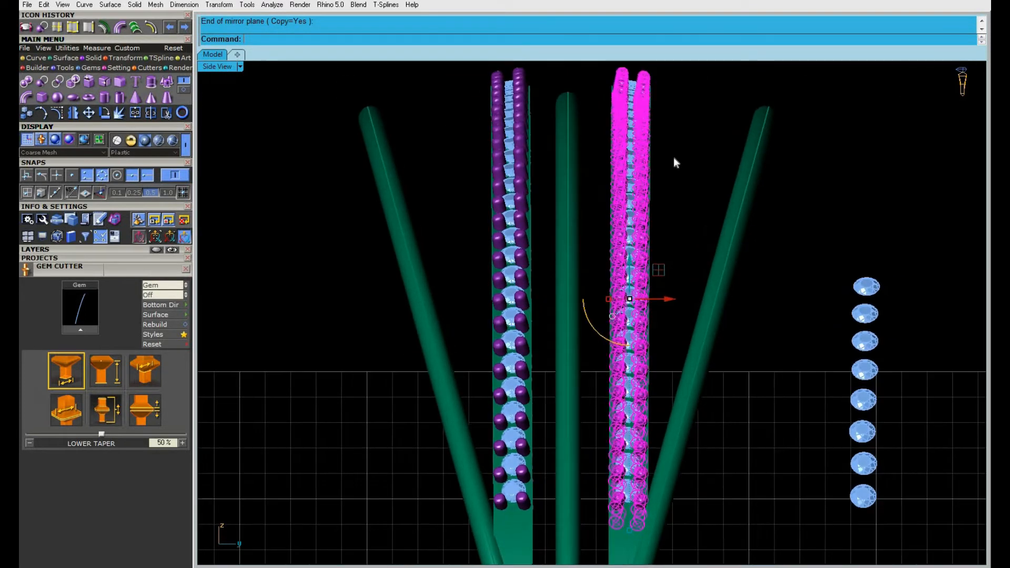
Deselect and maximize the Perspective view to see the whole bangle
{"action": "left_click", "coordinate": [674, 159]}
{"action": "double_click", "coordinate": [220, 66]}
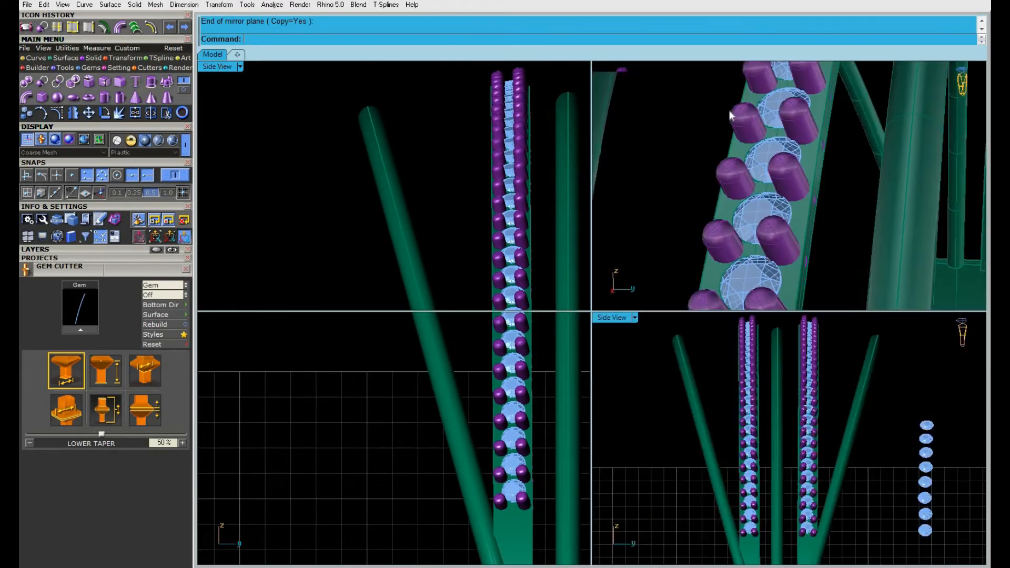
{"action": "double_click", "coordinate": [601, 66]}
{"action": "right_click_drag", "start_coordinate": [663, 241], "coordinate": [694, 247], "text": "ctrl"}
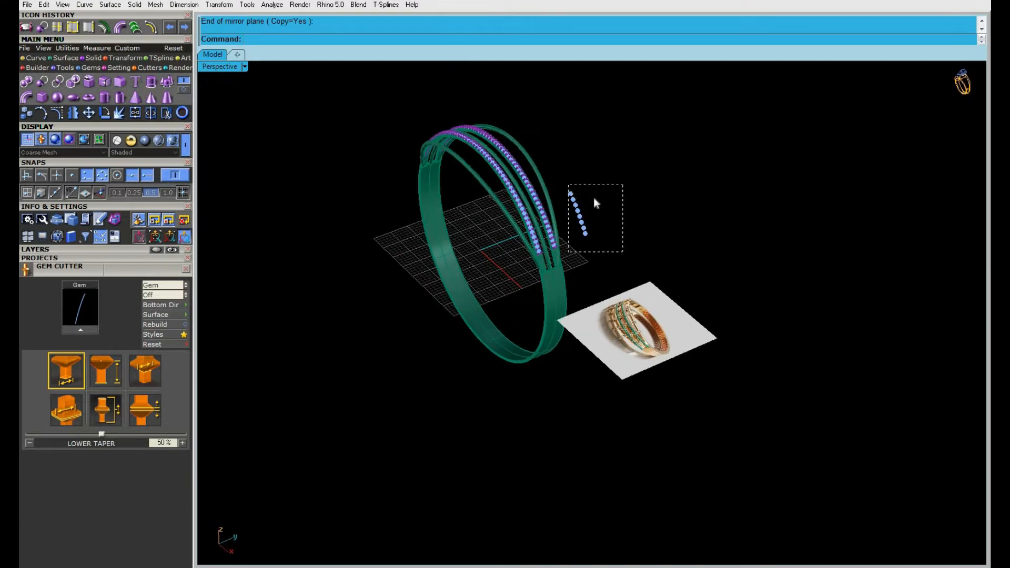
Delete the loose column of spare gems
{"action": "left_click_drag", "start_coordinate": [593, 197], "coordinate": [605, 233]}
{"action": "key", "text": "Delete"}
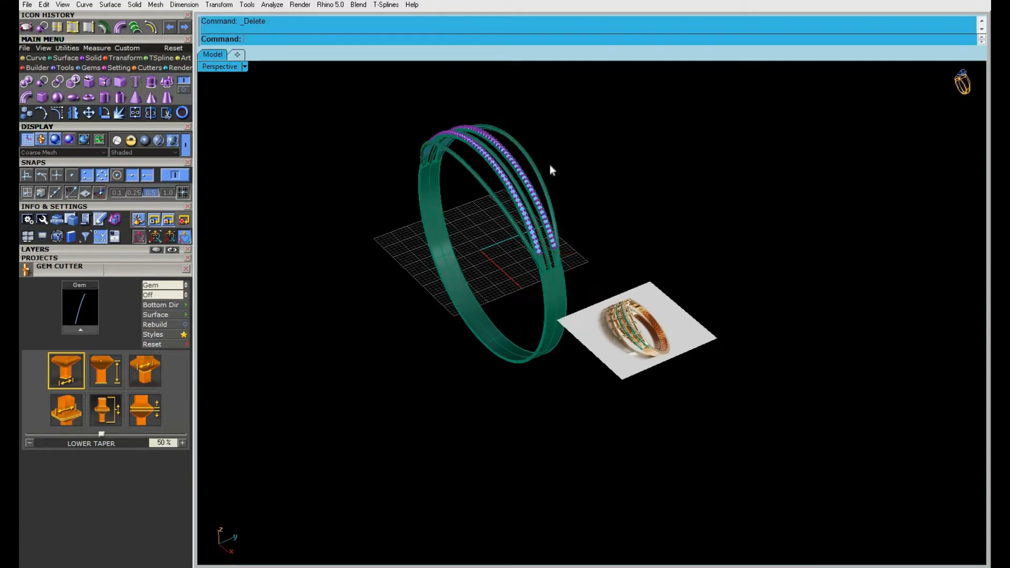
{"action": "right_click_drag", "start_coordinate": [550, 164], "coordinate": [552, 159]}
{"action": "scroll", "coordinate": [552, 158], "scroll_direction": "up", "scroll_amount": 3}
Maximize the Looking Down view and frame the bangle beside its reference picture
{"action": "double_click", "coordinate": [232, 67]}
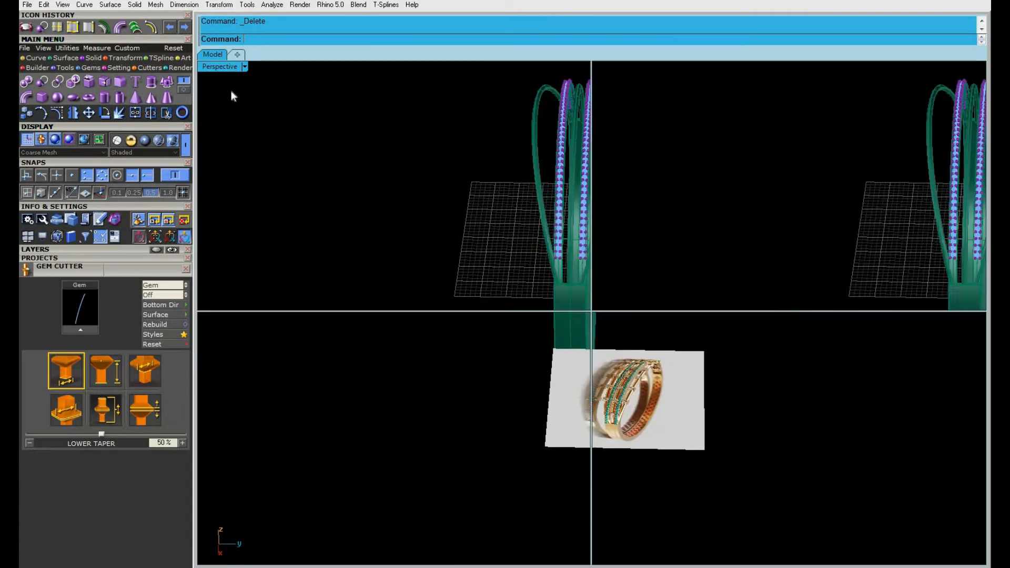
{"action": "double_click", "coordinate": [223, 68]}
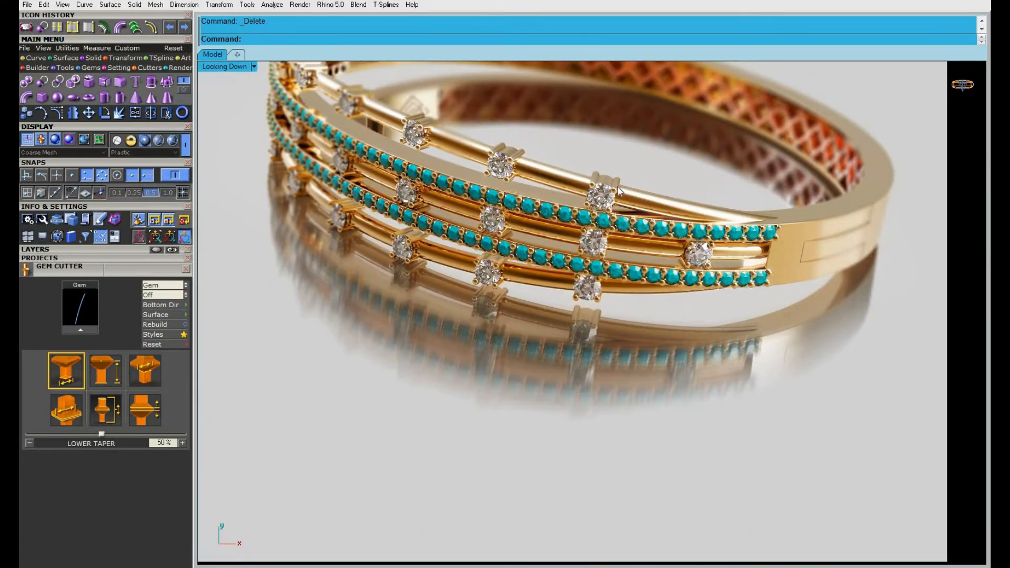
{"action": "scroll", "coordinate": [618, 191], "scroll_direction": "up", "scroll_amount": 3}
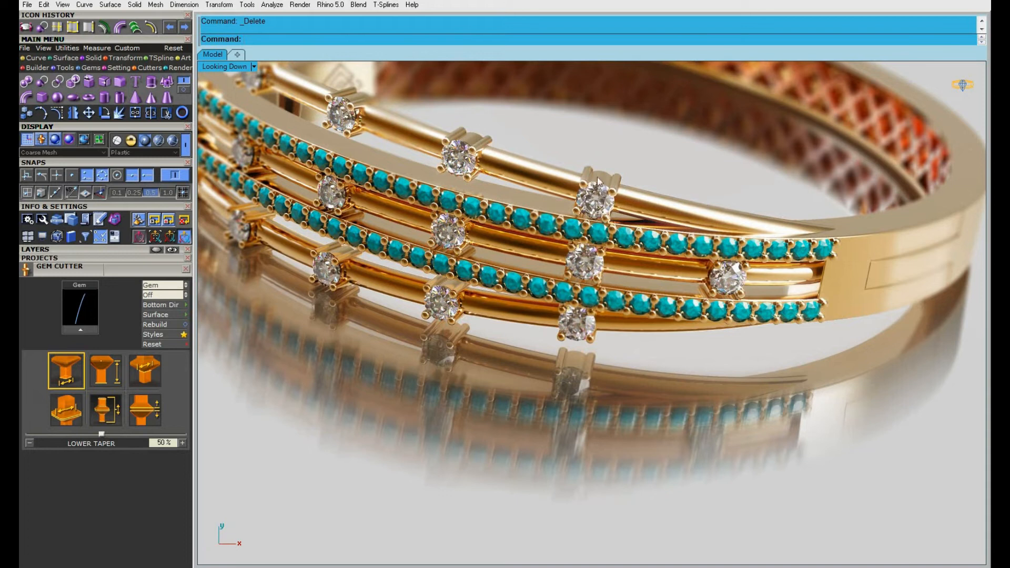
{"action": "double_click", "coordinate": [238, 68]}
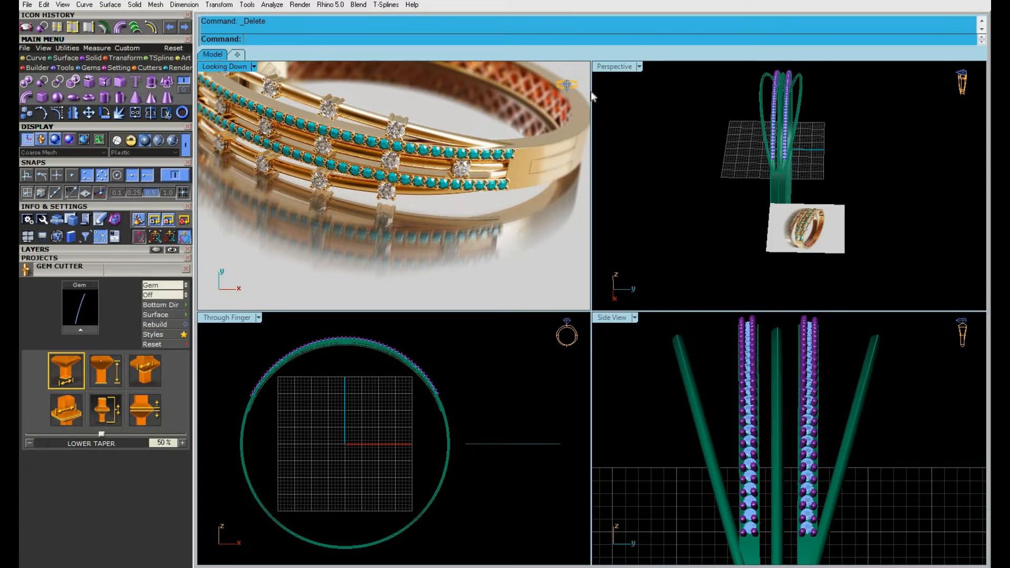
{"action": "double_click", "coordinate": [231, 69]}
{"action": "scroll", "coordinate": [373, 146], "scroll_direction": "down", "scroll_amount": 15}
{"action": "right_click_drag", "start_coordinate": [461, 219], "coordinate": [684, 266]}
{"action": "right_click_drag", "start_coordinate": [459, 212], "coordinate": [552, 206]}
{"action": "mouse_move", "coordinate": [445, 194]}
{"action": "right_mouse_down", "text": "ctrl"}
{"action": "mouse_move", "coordinate": [445, 154]}
{"action": "mouse_move", "coordinate": [431, 171]}
{"action": "mouse_move", "coordinate": [441, 186]}
{"action": "right_mouse_up", "text": "ctrl"}
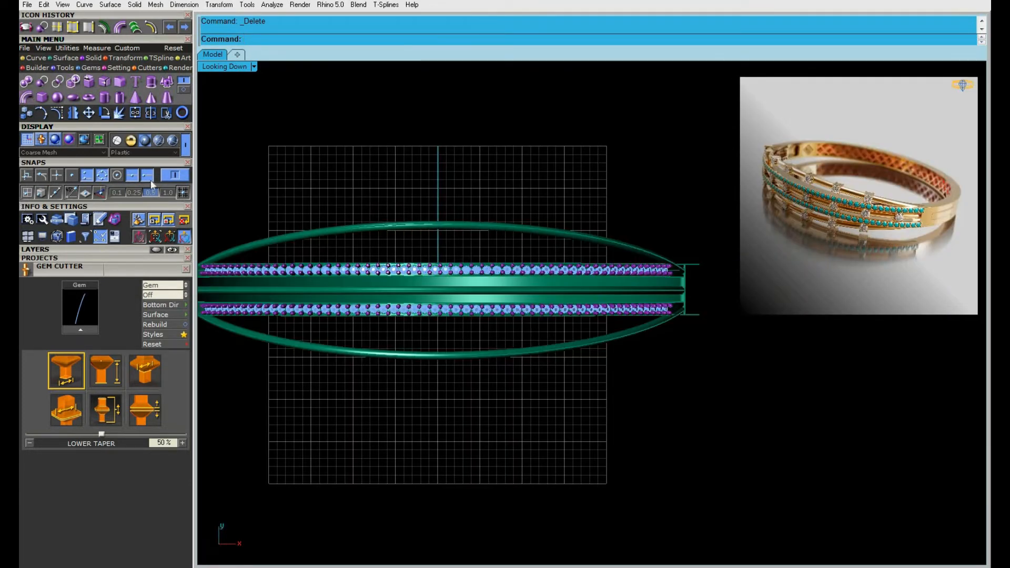
{"action": "right_click_drag", "start_coordinate": [441, 196], "coordinate": [445, 168], "text": "ctrl"}
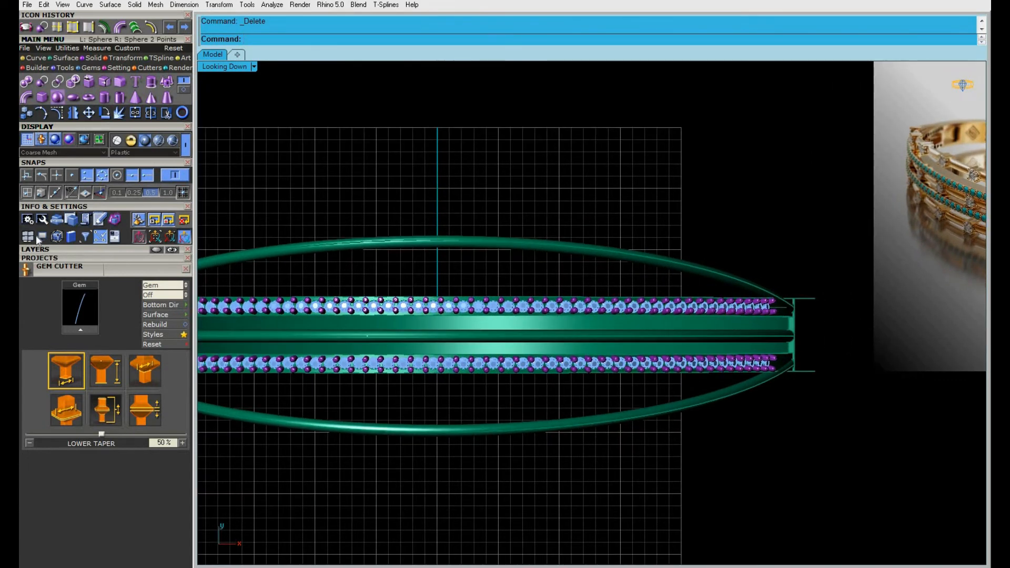
{"action": "left_click", "coordinate": [84, 68]}
Load a 2.50 mm round diamond and move it above the outer rail
{"action": "left_click", "coordinate": [30, 81]}
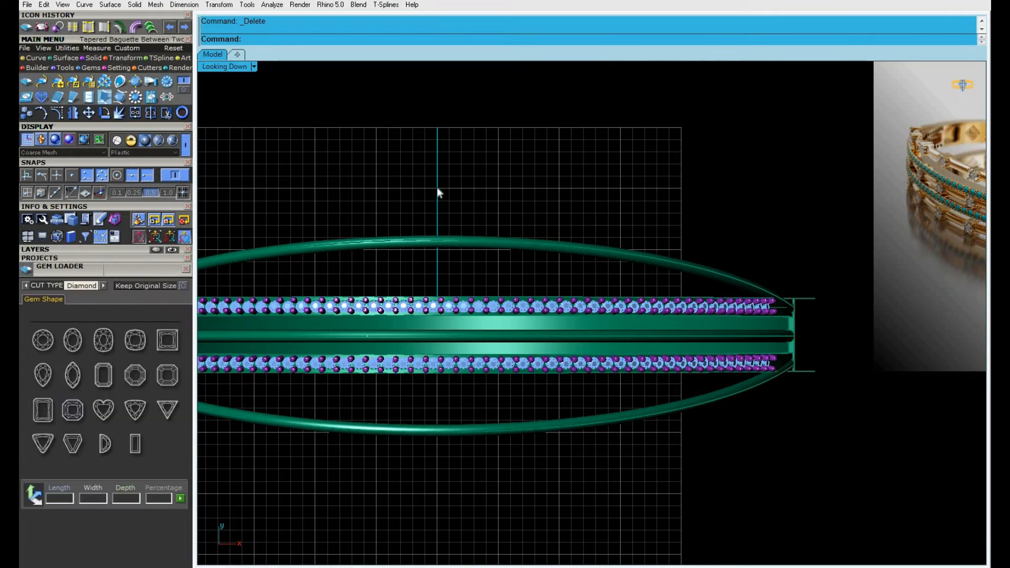
{"action": "left_click", "coordinate": [40, 337]}
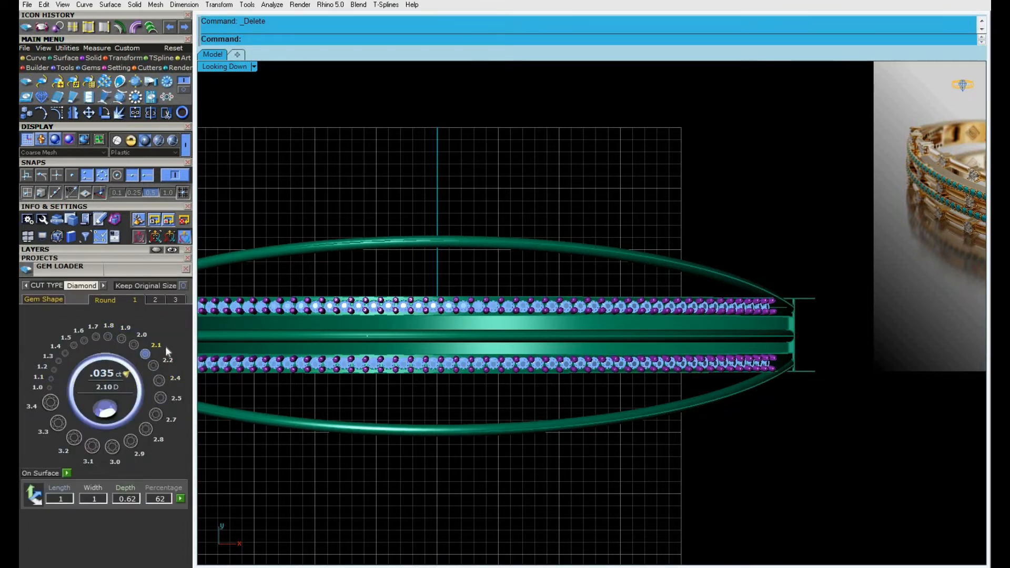
{"action": "left_click", "coordinate": [136, 342]}
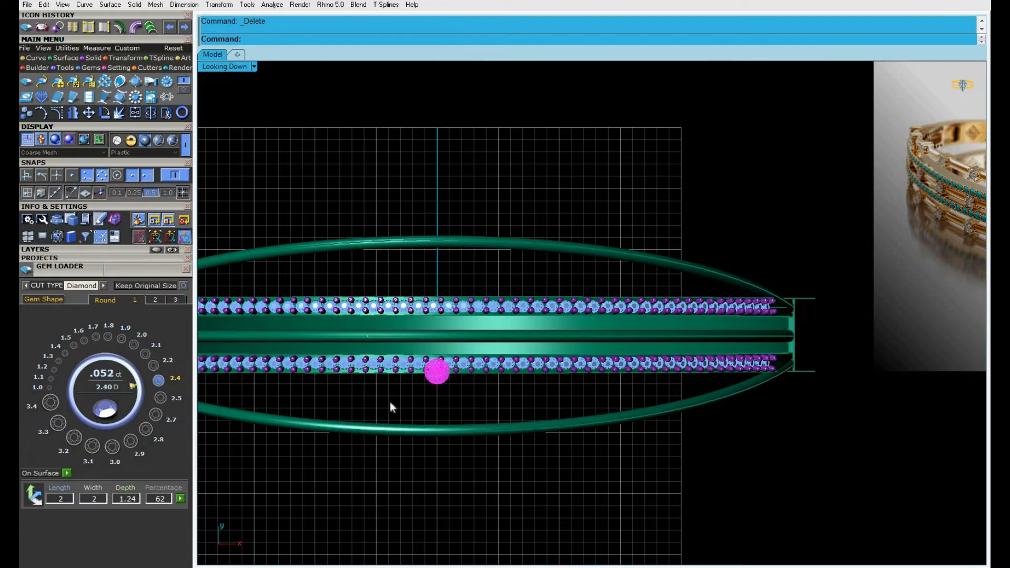
{"action": "left_click", "coordinate": [444, 189]}
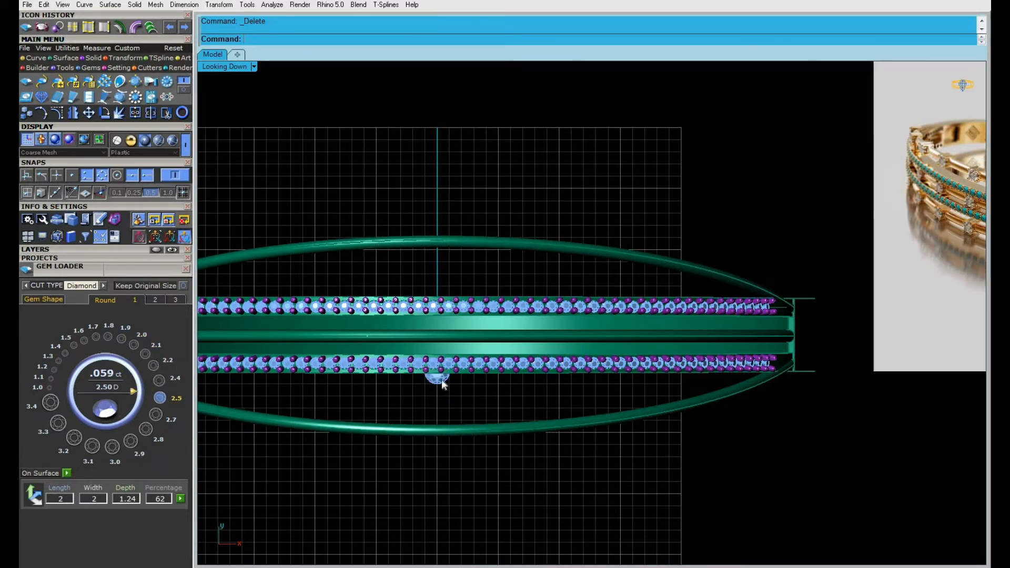
{"action": "left_click", "coordinate": [440, 382]}
{"action": "left_click_drag", "start_coordinate": [438, 332], "coordinate": [450, 150]}
{"action": "left_click", "coordinate": [449, 150]}
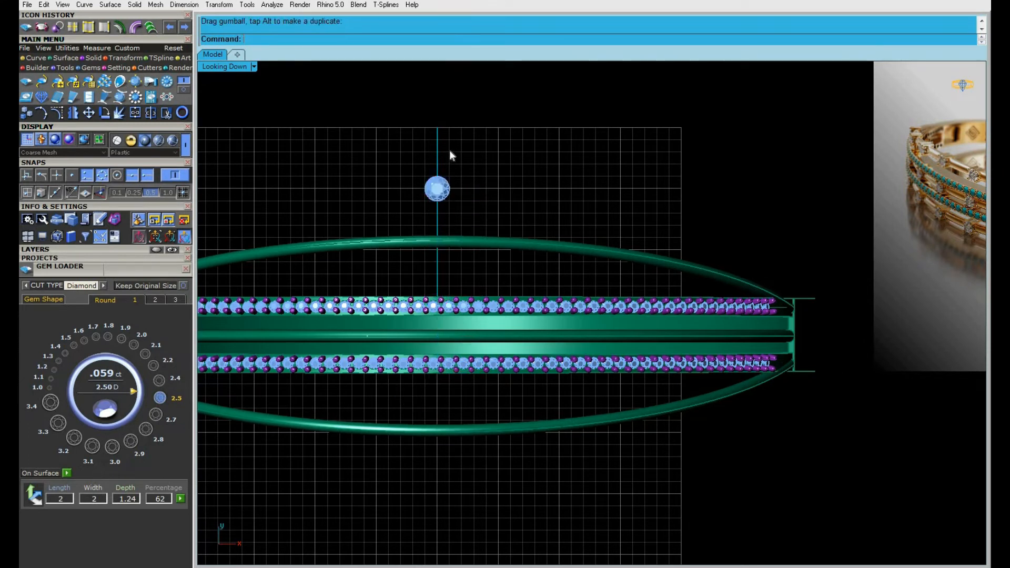
Resize the diamond to 2.00 mm (.030 ct), reselect it and expand Layers
{"action": "left_click", "coordinate": [431, 192]}
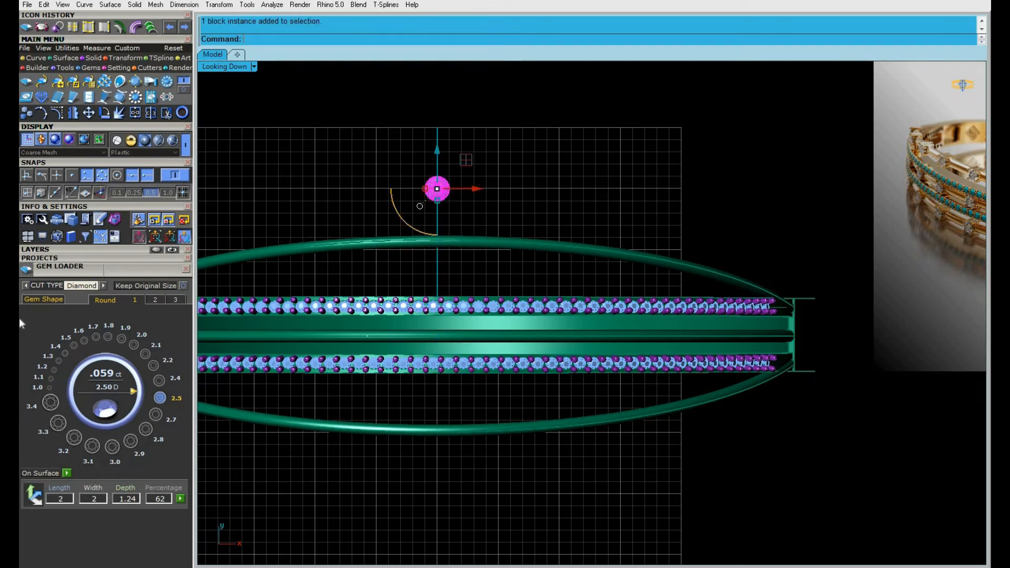
{"action": "left_click", "coordinate": [134, 345]}
{"action": "key", "text": "F6"}
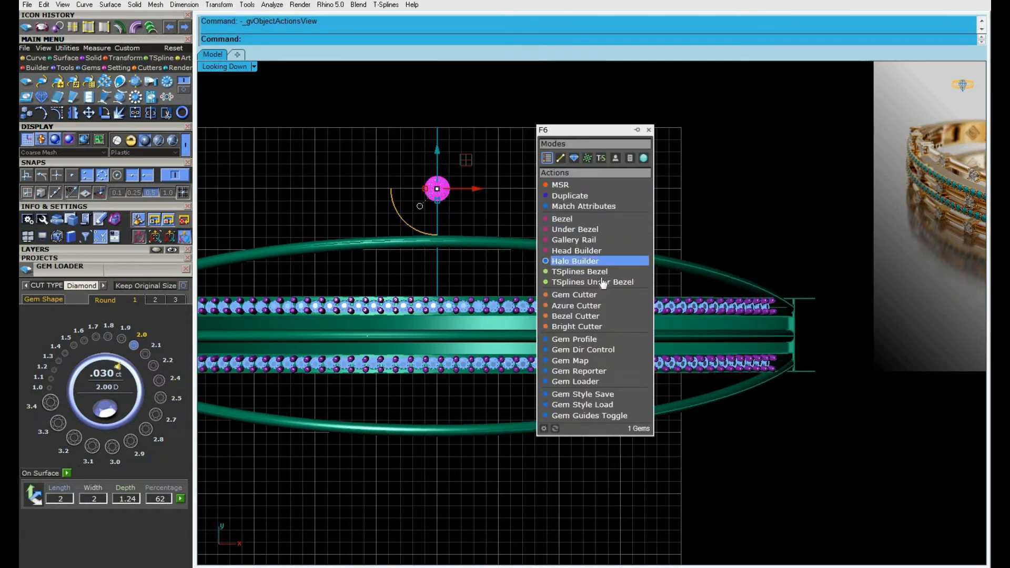
{"action": "left_click", "coordinate": [583, 350]}
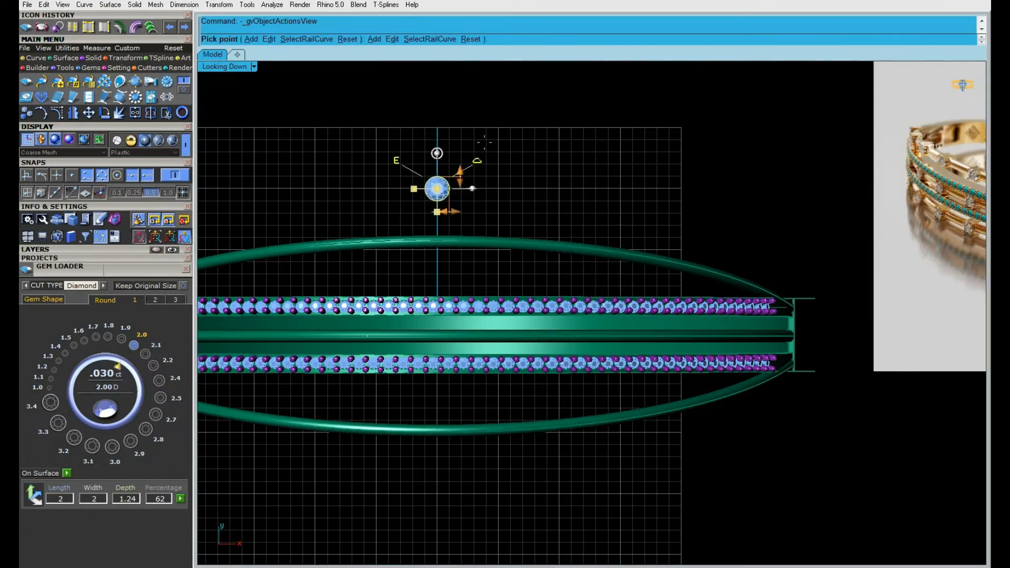
{"action": "key", "text": "Escape"}
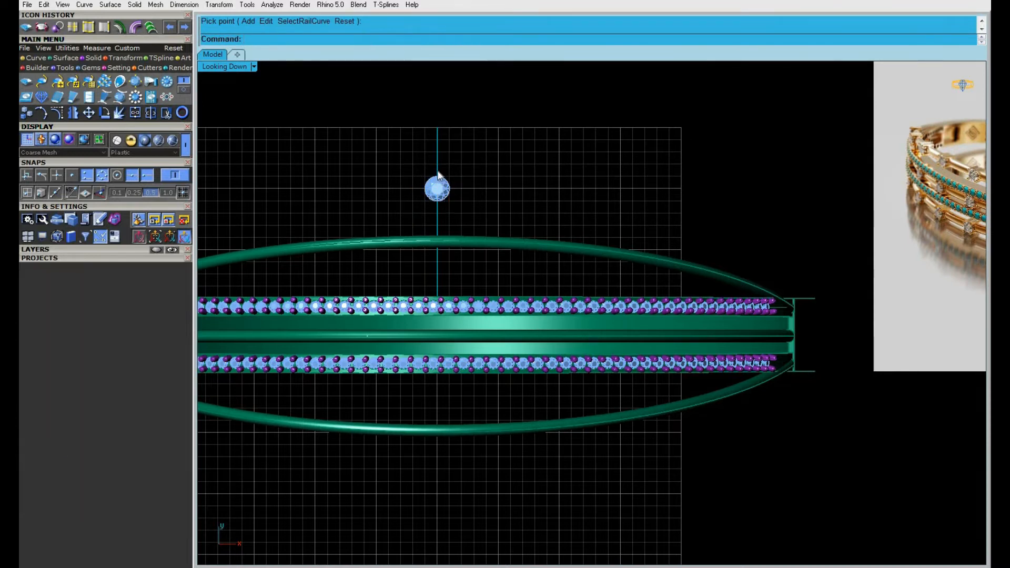
{"action": "scroll", "coordinate": [438, 179], "scroll_direction": "up", "scroll_amount": 5}
{"action": "left_click", "coordinate": [439, 231]}
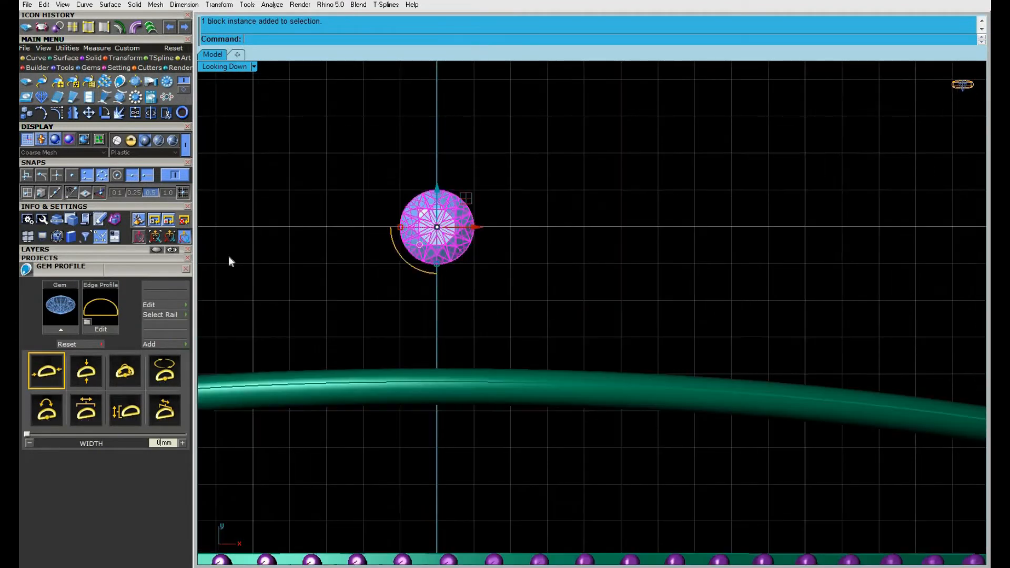
{"action": "left_click", "coordinate": [65, 249]}
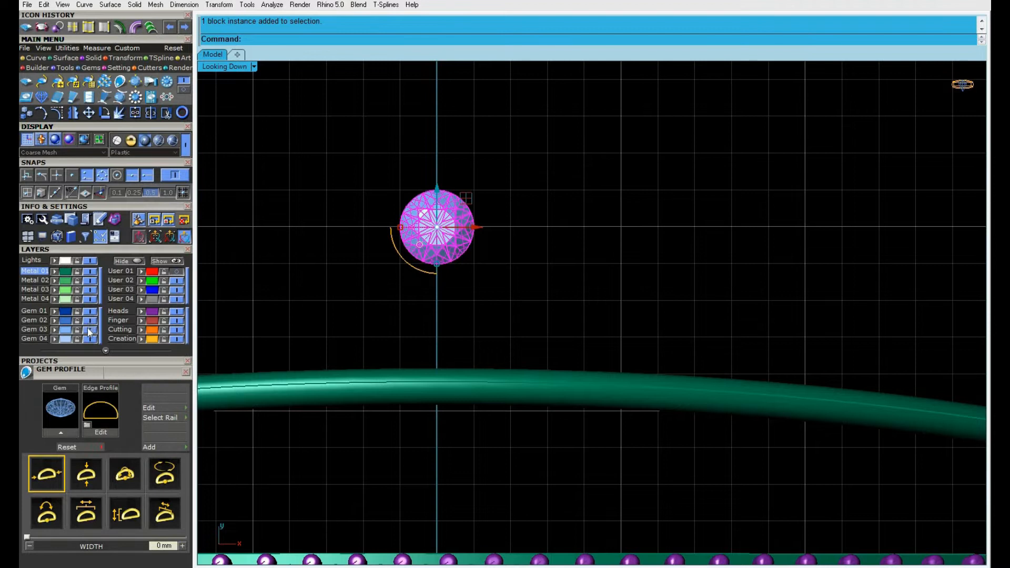
Offset the diamond's outline circle by 0.3 outward and inward, making concentric circles
{"action": "left_click", "coordinate": [467, 252]}
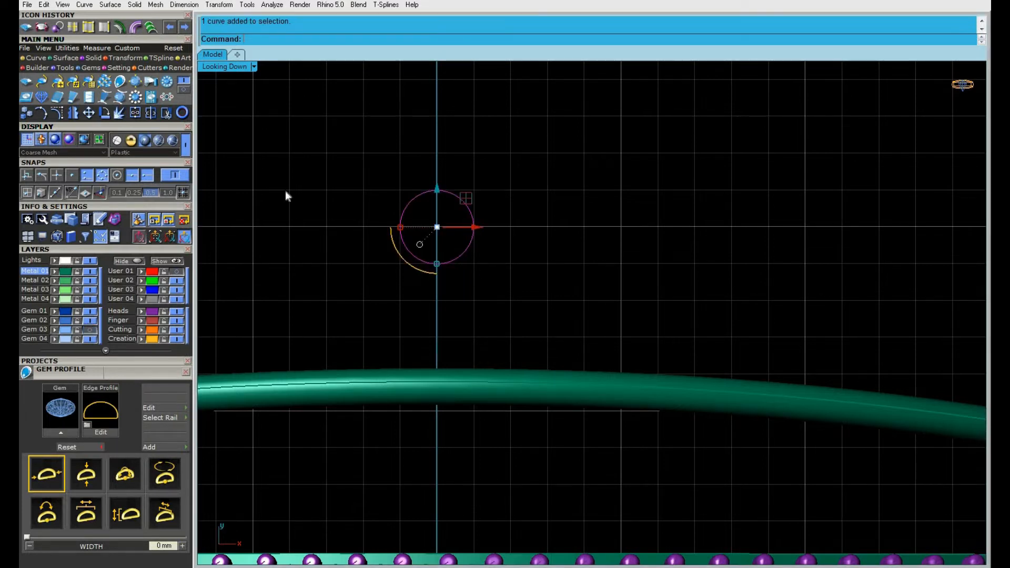
{"action": "left_click", "coordinate": [37, 58]}
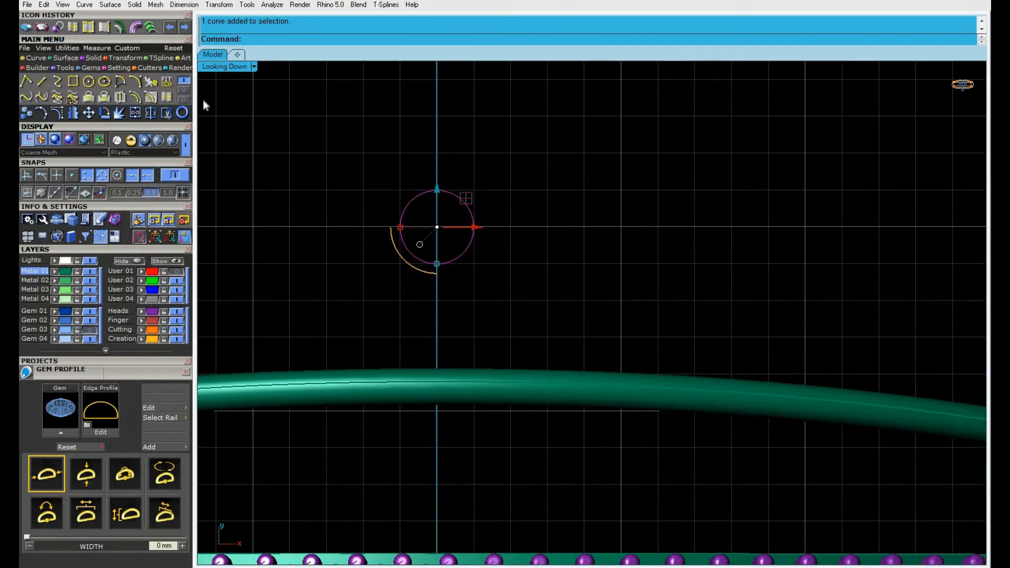
{"action": "left_click", "coordinate": [135, 96]}
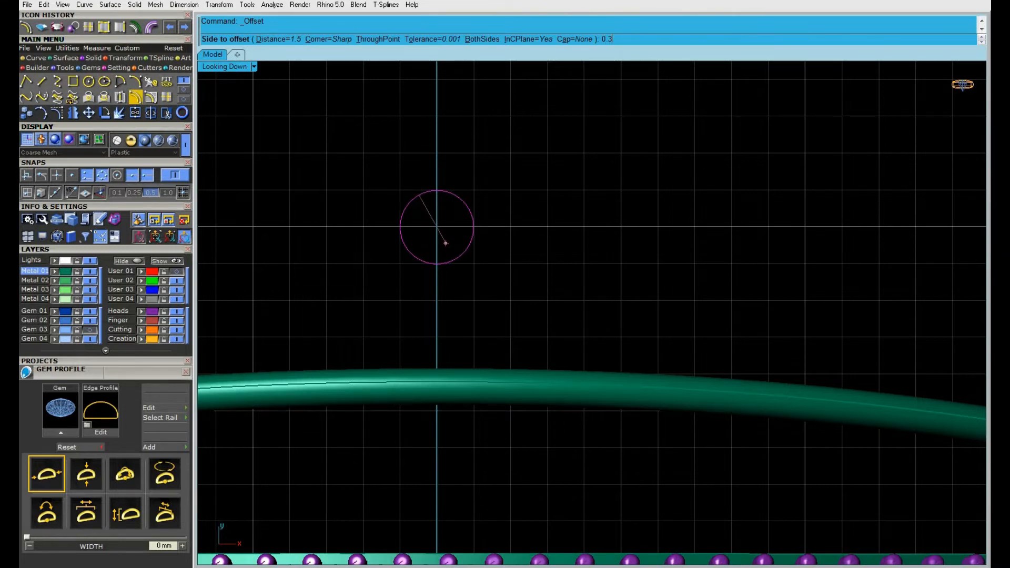
{"action": "key", "text": "Return"}
{"action": "left_click", "coordinate": [525, 212]}
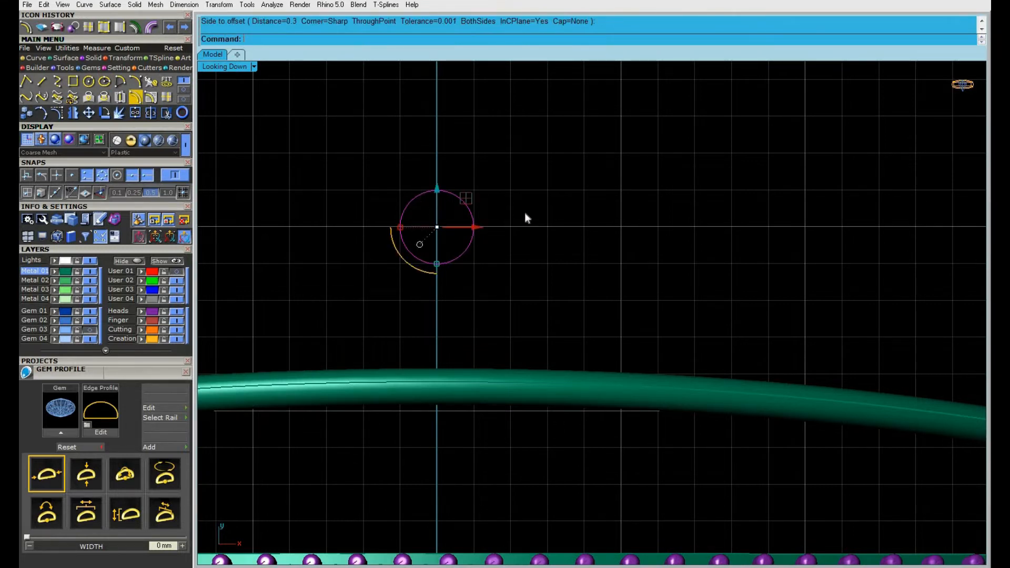
{"action": "right_click", "coordinate": [461, 216]}
{"action": "left_click", "coordinate": [449, 214]}
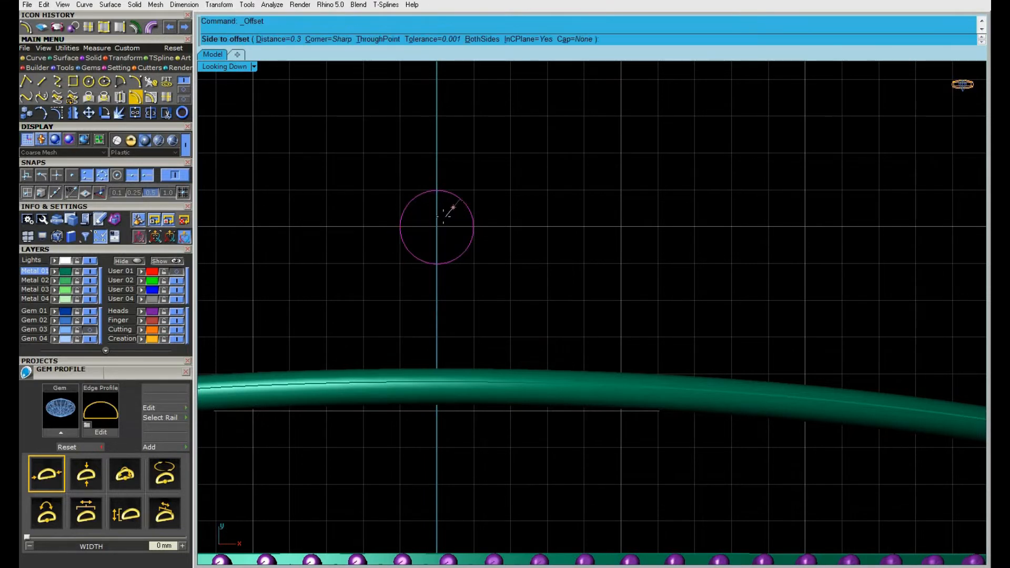
{"action": "left_click", "coordinate": [448, 215]}
Patch a surface across the circles and trim away the inner disc, leaving a flat ring
{"action": "left_click_drag", "start_coordinate": [495, 274], "coordinate": [437, 225]}
{"action": "left_click", "coordinate": [65, 58]}
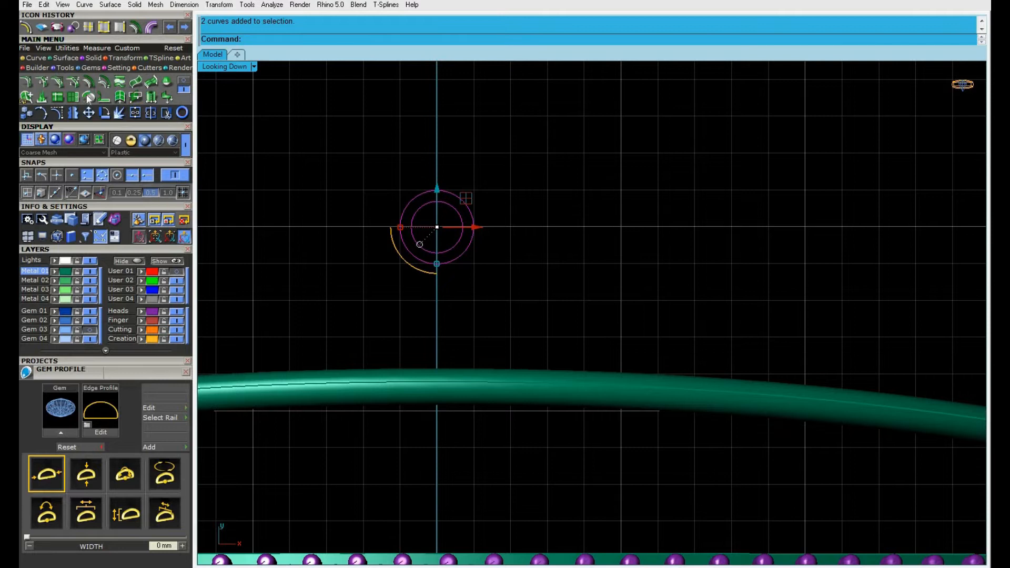
{"action": "left_click", "coordinate": [41, 97]}
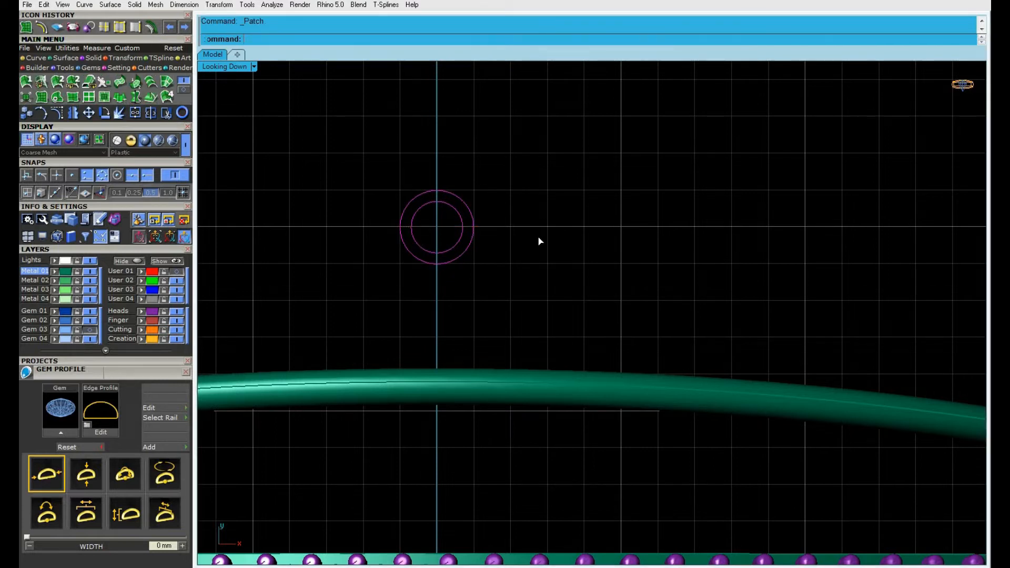
{"action": "left_click", "coordinate": [482, 364]}
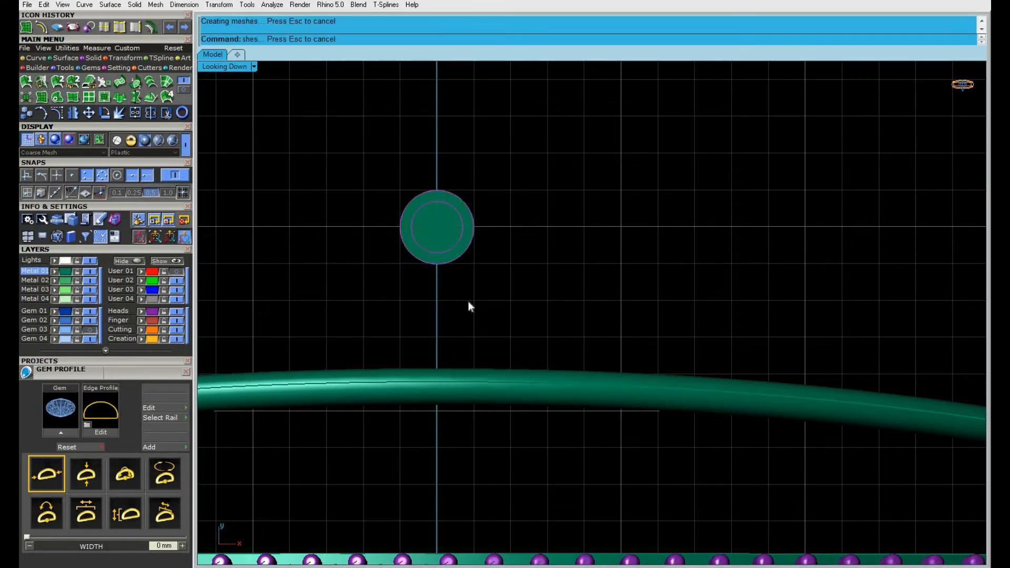
{"action": "left_click", "coordinate": [577, 183]}
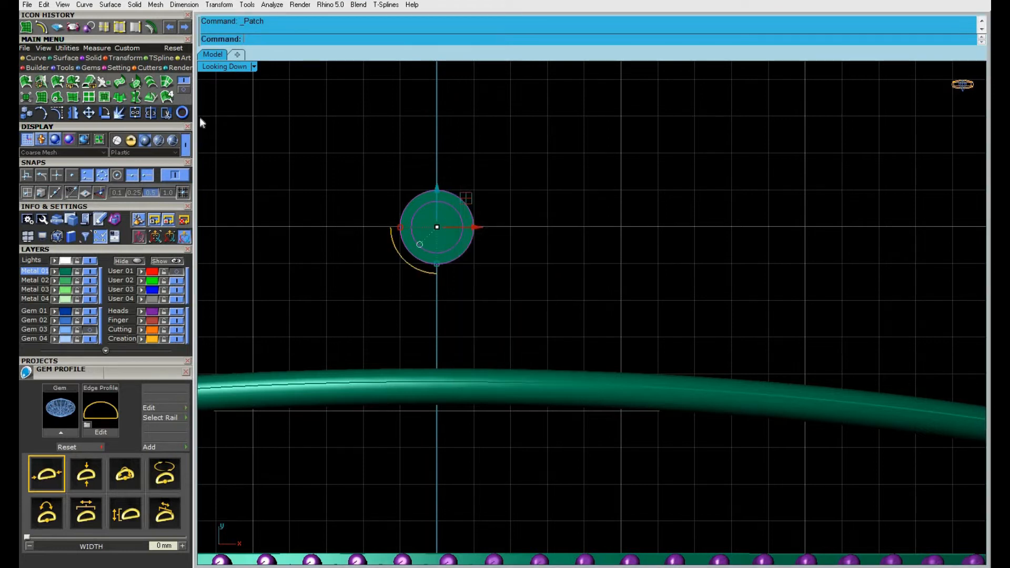
{"action": "left_click", "coordinate": [166, 113]}
{"action": "left_click", "coordinate": [440, 226]}
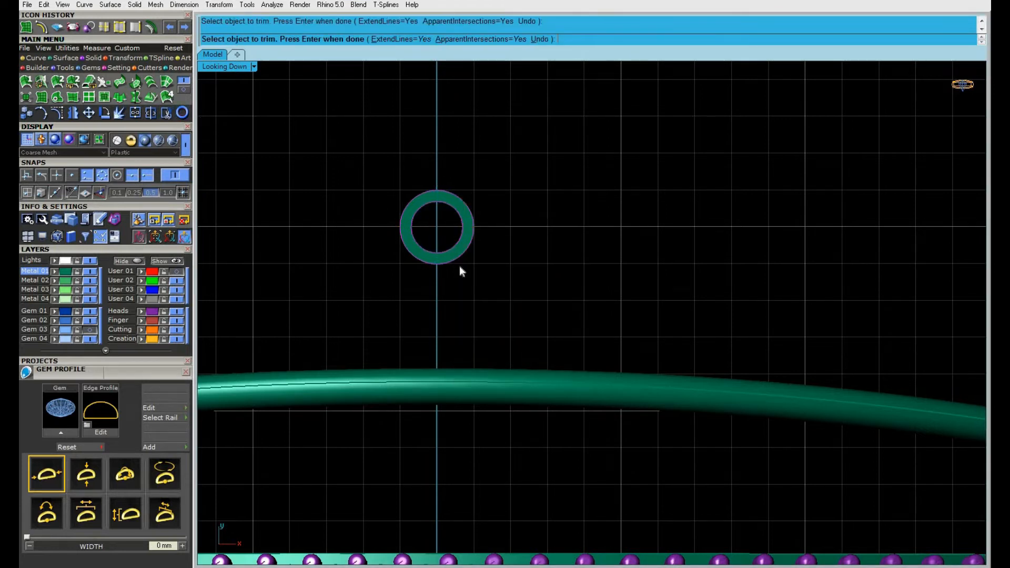
{"action": "key", "text": "Return"}
Offset the ring surface as a solid, thickening it to 0.5 mm
{"action": "left_click_drag", "start_coordinate": [521, 272], "coordinate": [453, 236]}
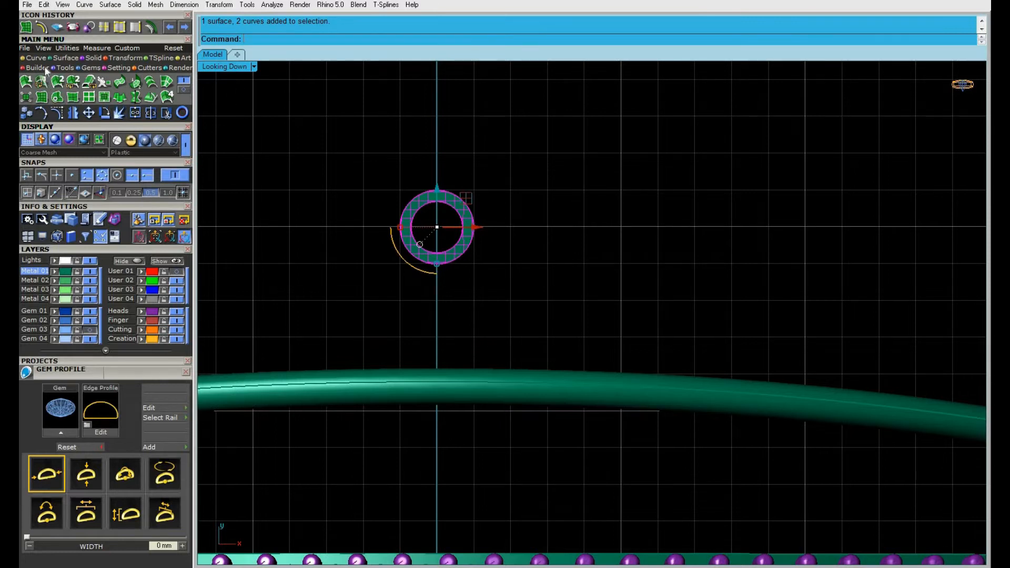
{"action": "left_click", "coordinate": [184, 89]}
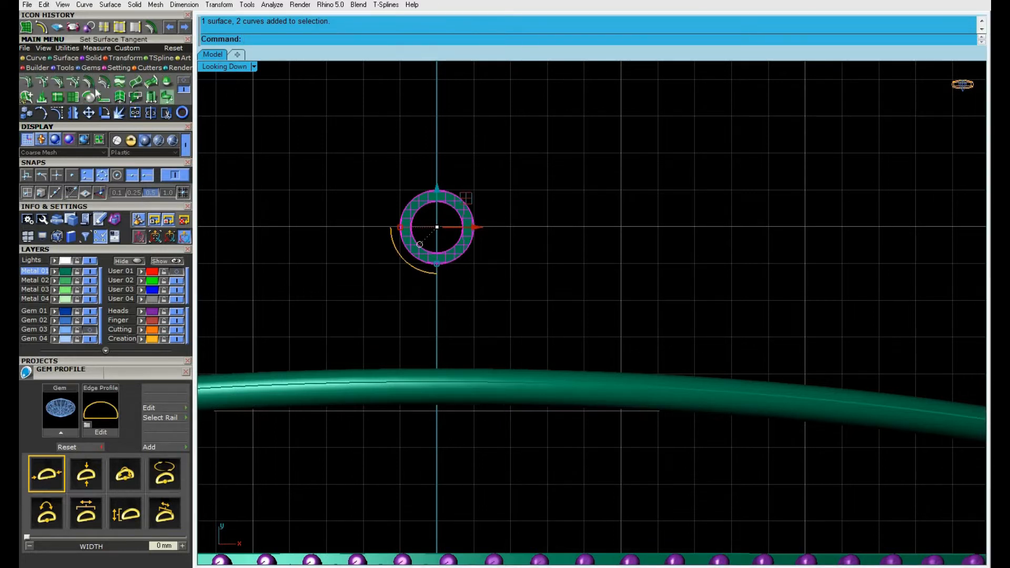
{"action": "left_click", "coordinate": [89, 84]}
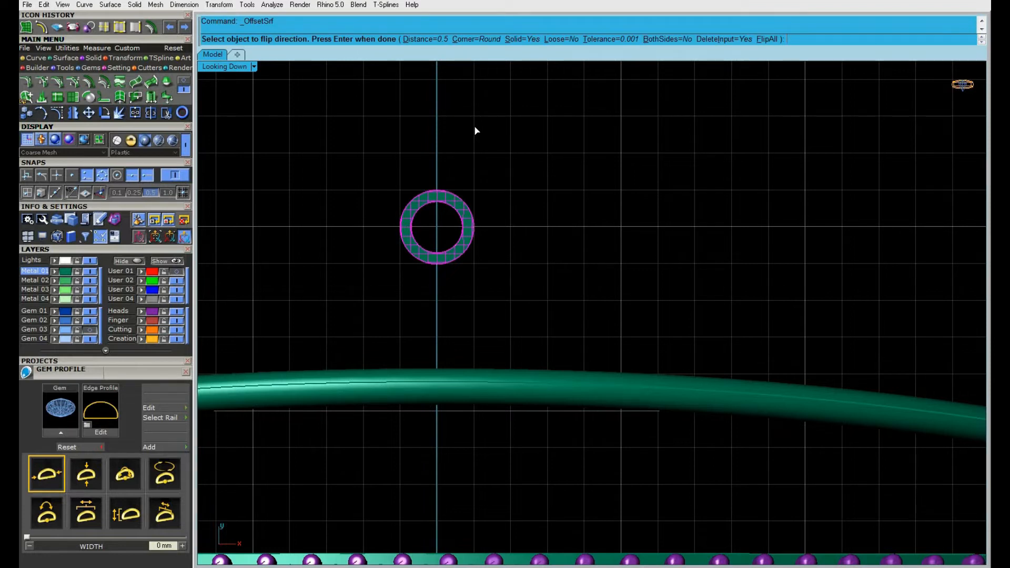
{"action": "right_click", "coordinate": [551, 230]}
{"action": "right_click", "coordinate": [546, 230]}
{"action": "right_click", "coordinate": [542, 234]}
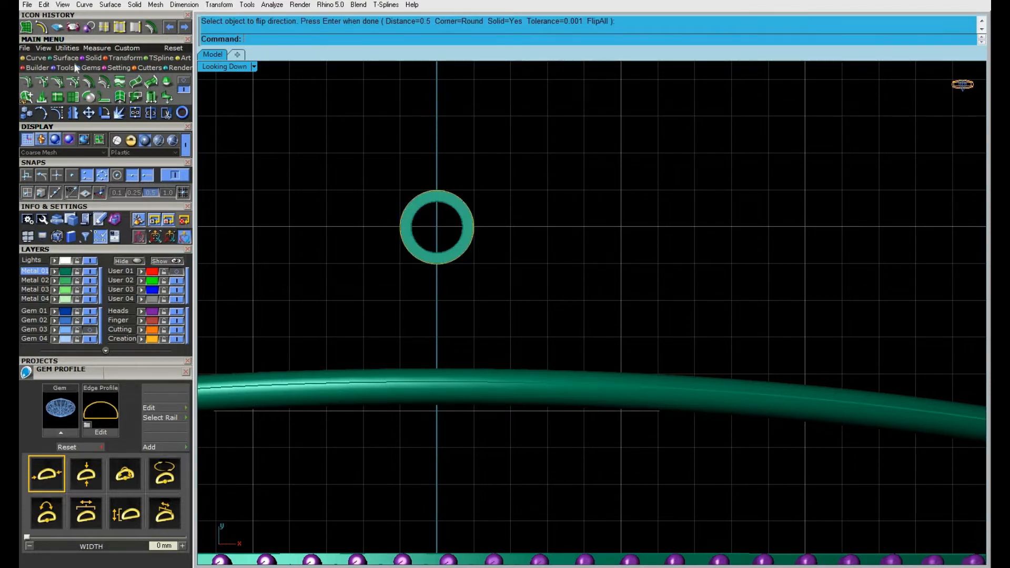
{"action": "left_click", "coordinate": [91, 60]}
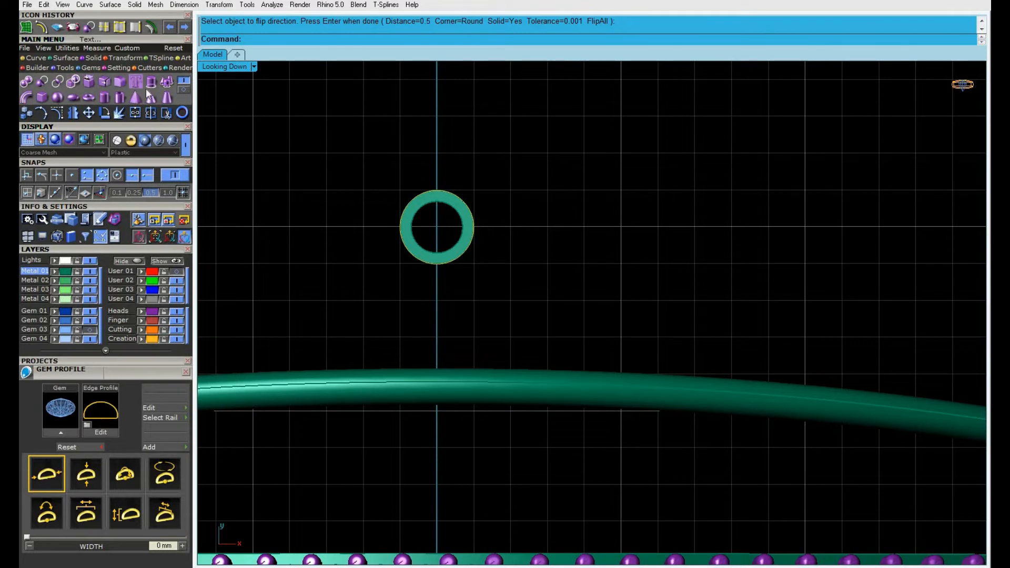
Create a 0.35-diameter cylinder on the ring's top quadrant
{"action": "left_click", "coordinate": [105, 99]}
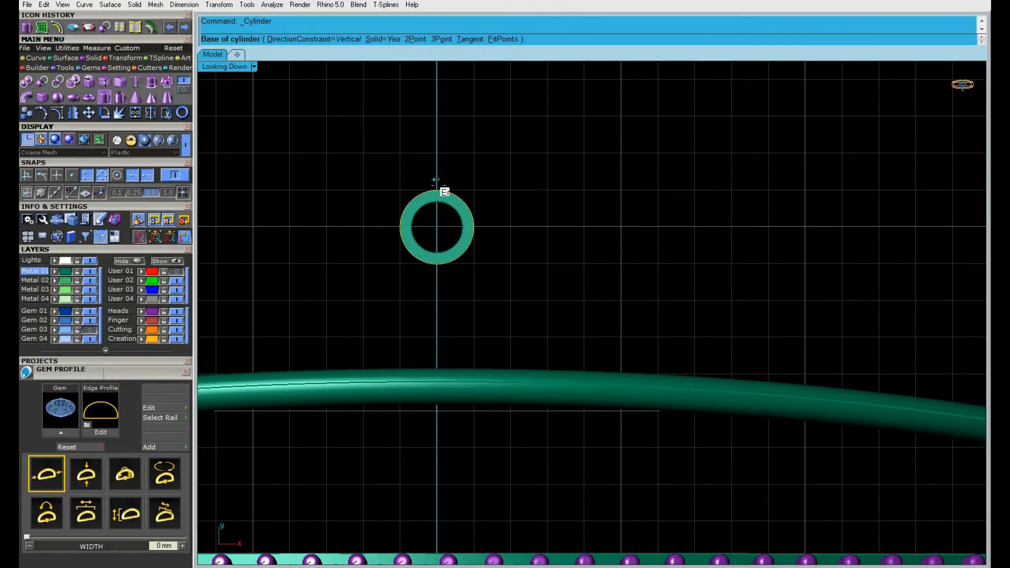
{"action": "left_click", "coordinate": [437, 185]}
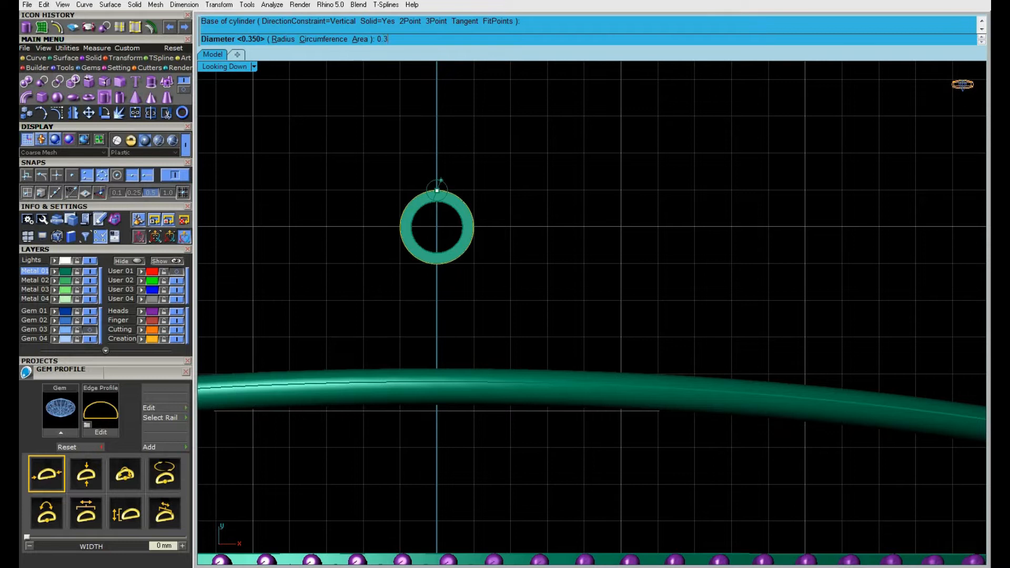
{"action": "type", "text": "0.35"}
{"action": "key", "text": "Return"}
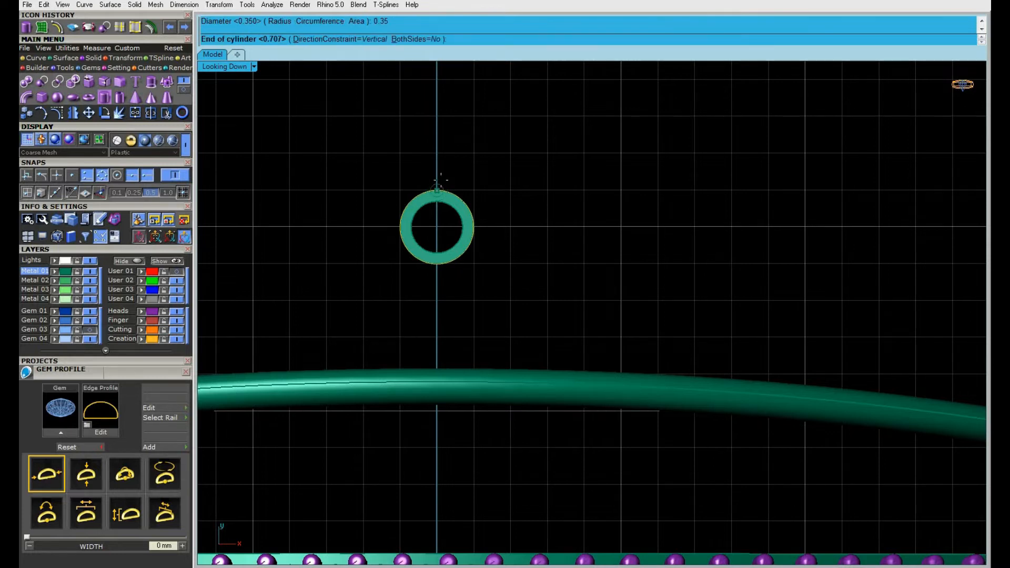
{"action": "double_click", "coordinate": [227, 67]}
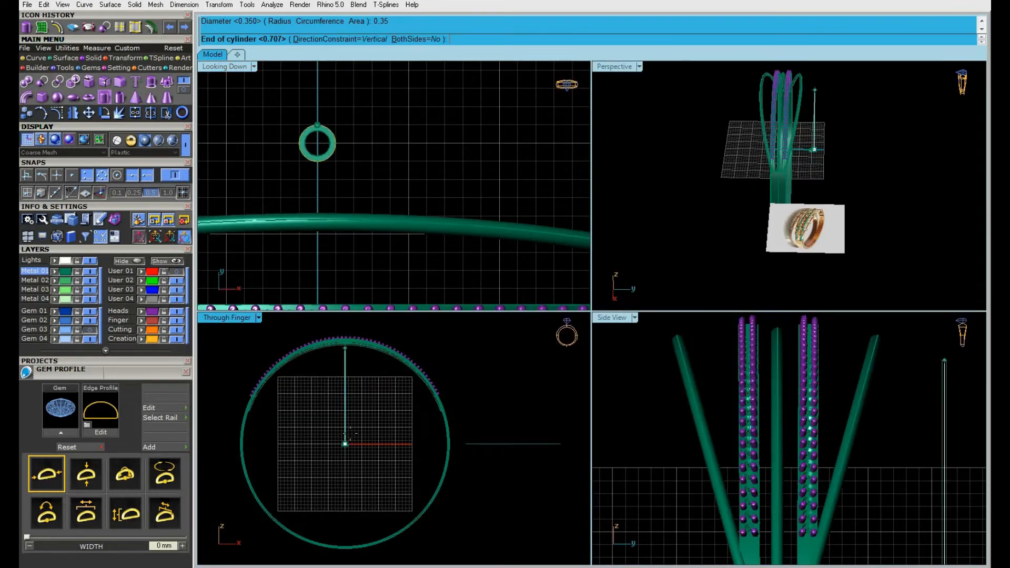
{"action": "scroll", "coordinate": [339, 368], "scroll_direction": "up", "scroll_amount": 5}
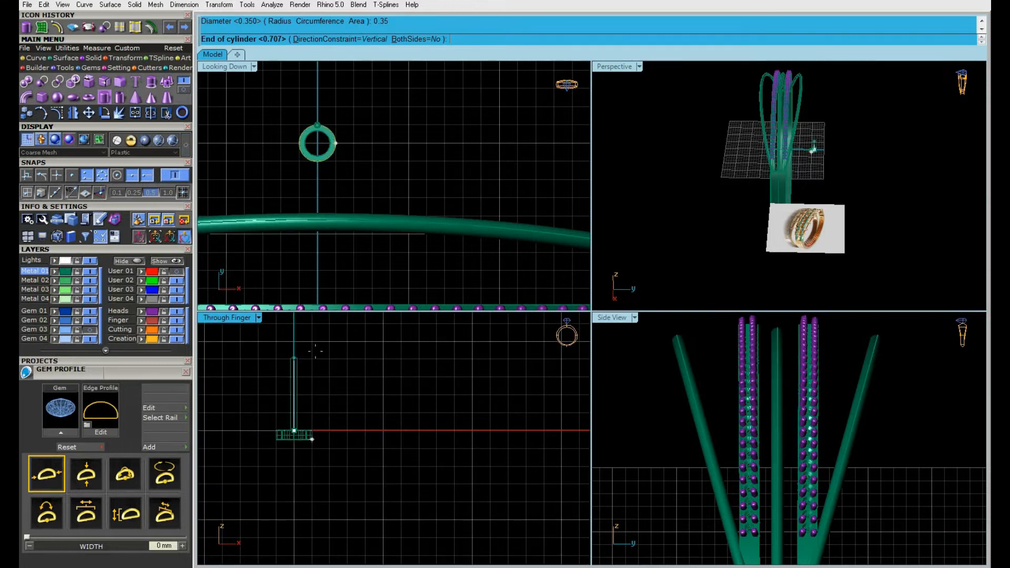
{"action": "scroll", "coordinate": [321, 341], "scroll_direction": "up", "scroll_amount": 3}
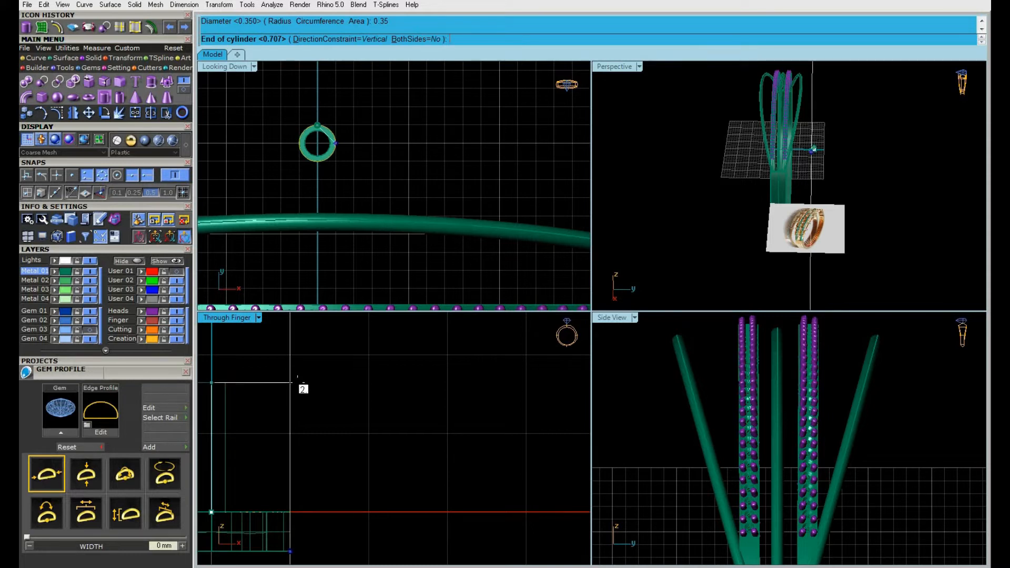
{"action": "left_click", "coordinate": [297, 386]}
{"action": "right_click_drag", "start_coordinate": [310, 392], "coordinate": [343, 381]}
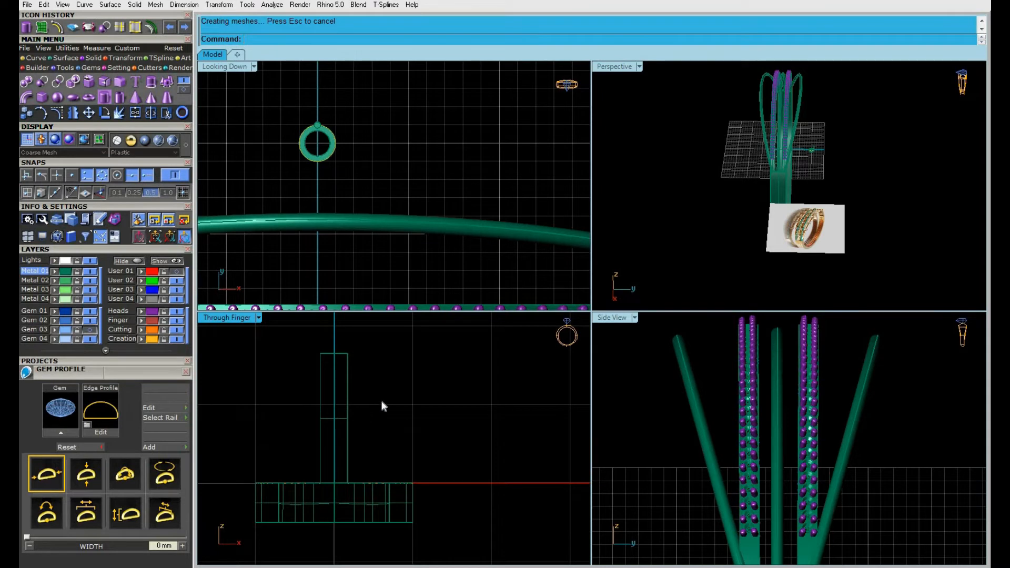
{"action": "right_click_drag", "start_coordinate": [446, 372], "coordinate": [432, 397]}
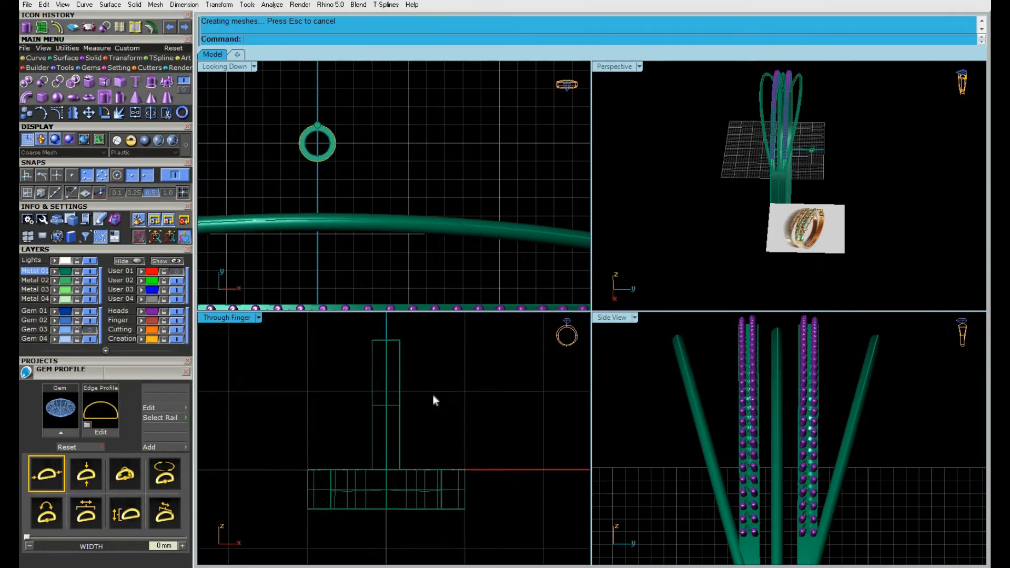
Move the cylinder down with the gumball so it sits on the ring
{"action": "left_click", "coordinate": [396, 414]}
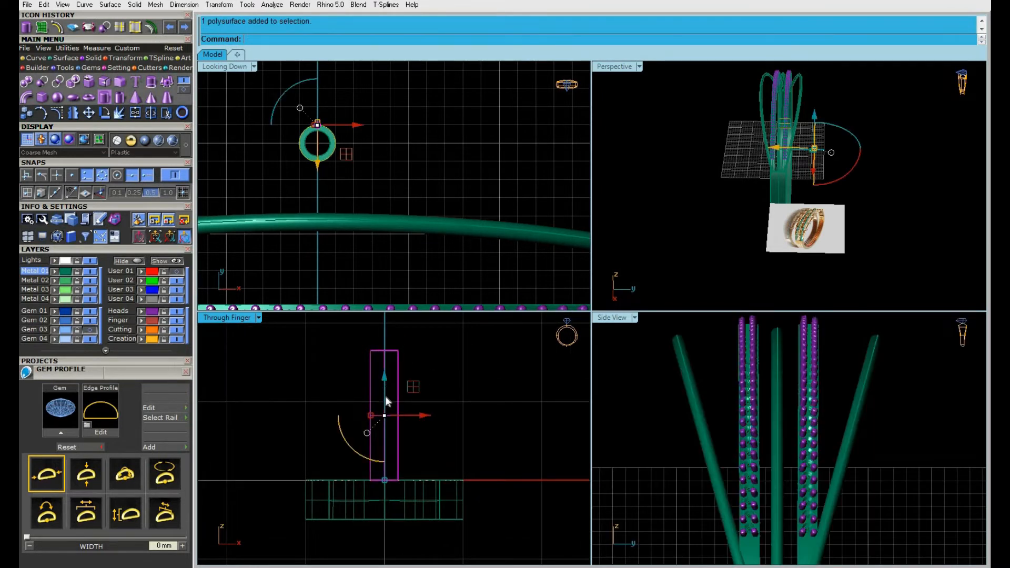
{"action": "left_click_drag", "start_coordinate": [385, 396], "coordinate": [388, 419]}
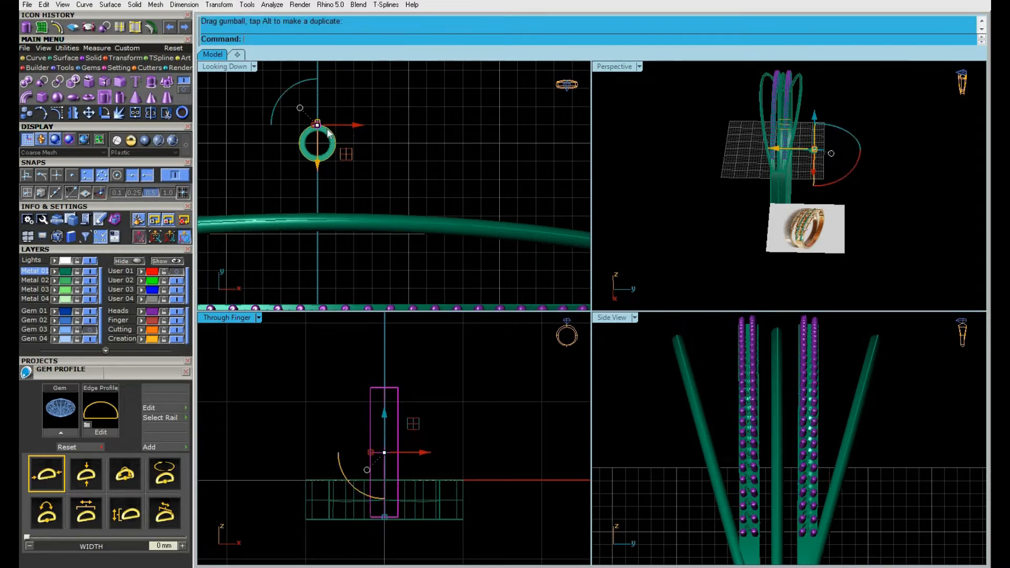
{"action": "key", "text": "Escape"}
Fillet the cylinder's top edge with a 0.15 radius for all handles
{"action": "scroll", "coordinate": [337, 136], "scroll_direction": "up", "scroll_amount": 2}
{"action": "scroll", "coordinate": [337, 135], "scroll_direction": "up", "scroll_amount": 2}
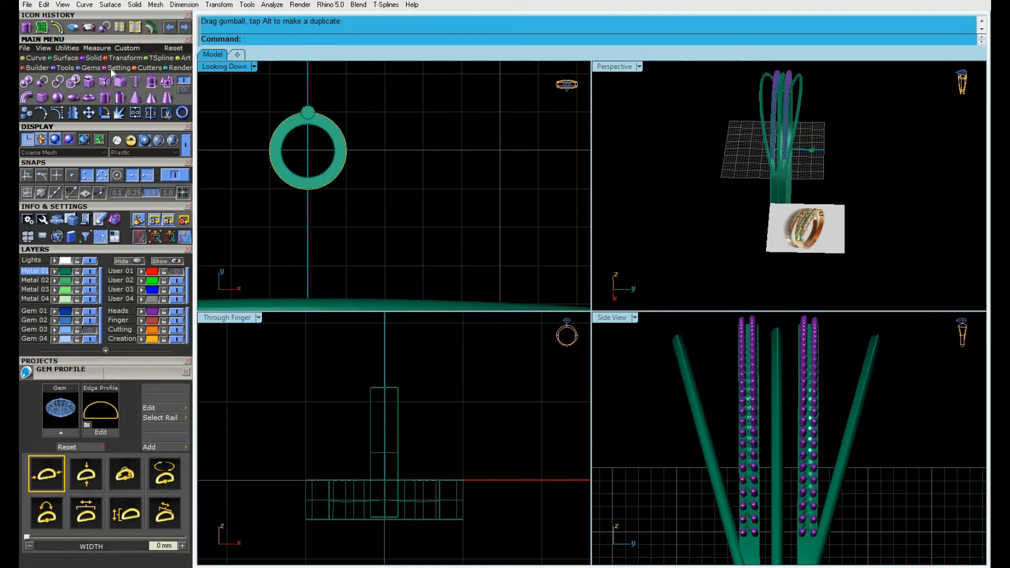
{"action": "left_click", "coordinate": [121, 83]}
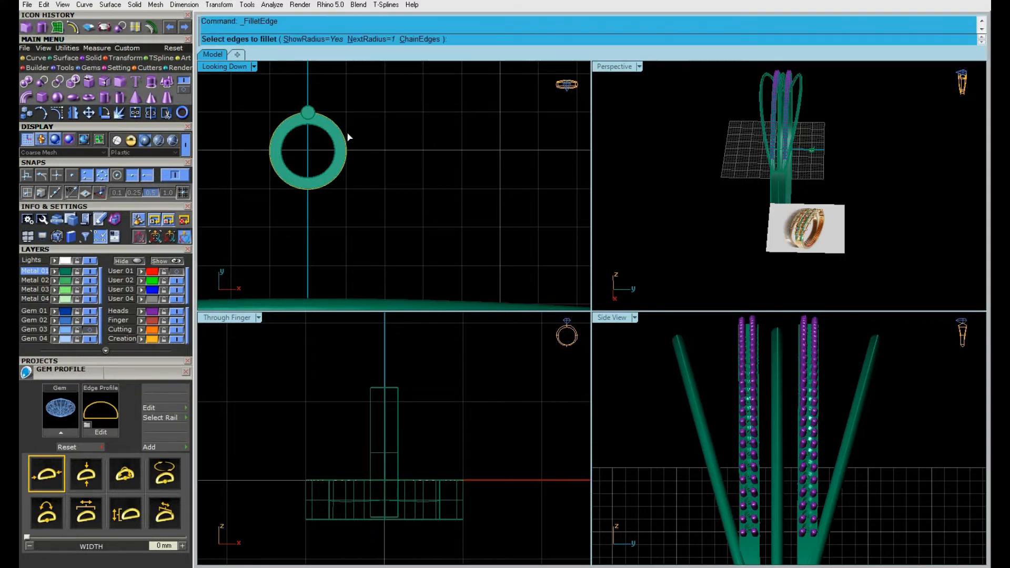
{"action": "left_click", "coordinate": [315, 113]}
{"action": "key", "text": "Return"}
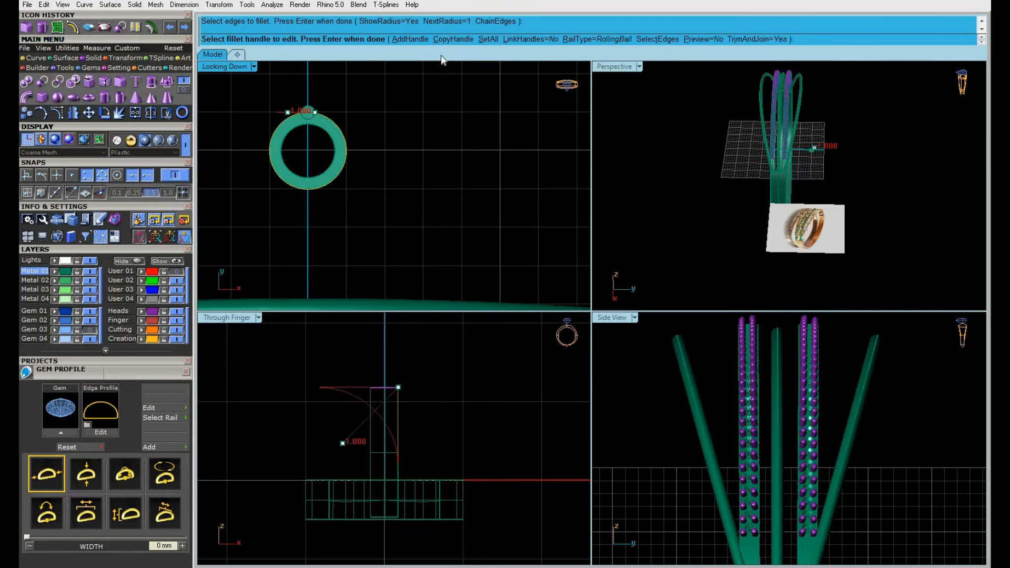
{"action": "left_click", "coordinate": [487, 39]}
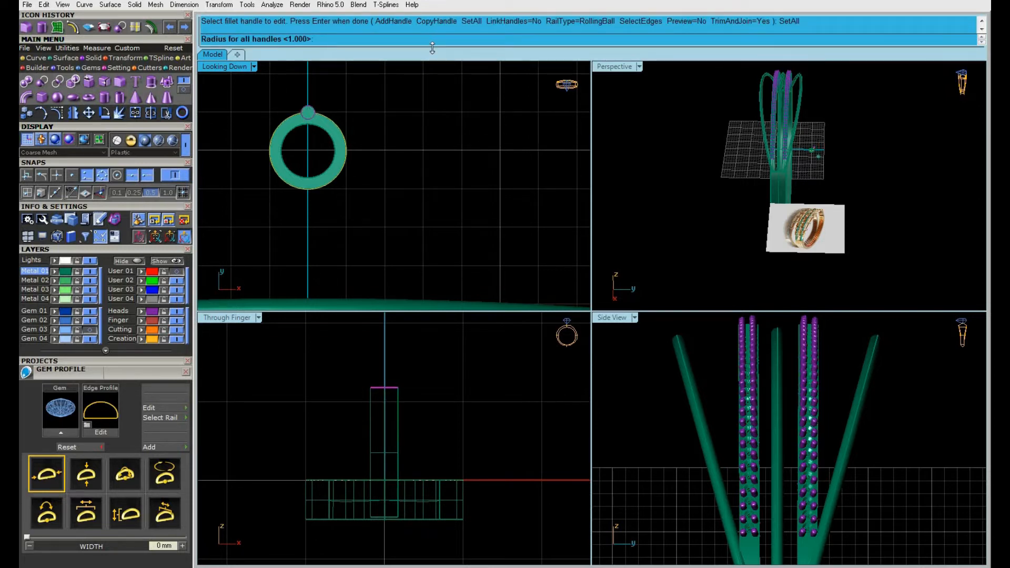
{"action": "type", "text": "0.15"}
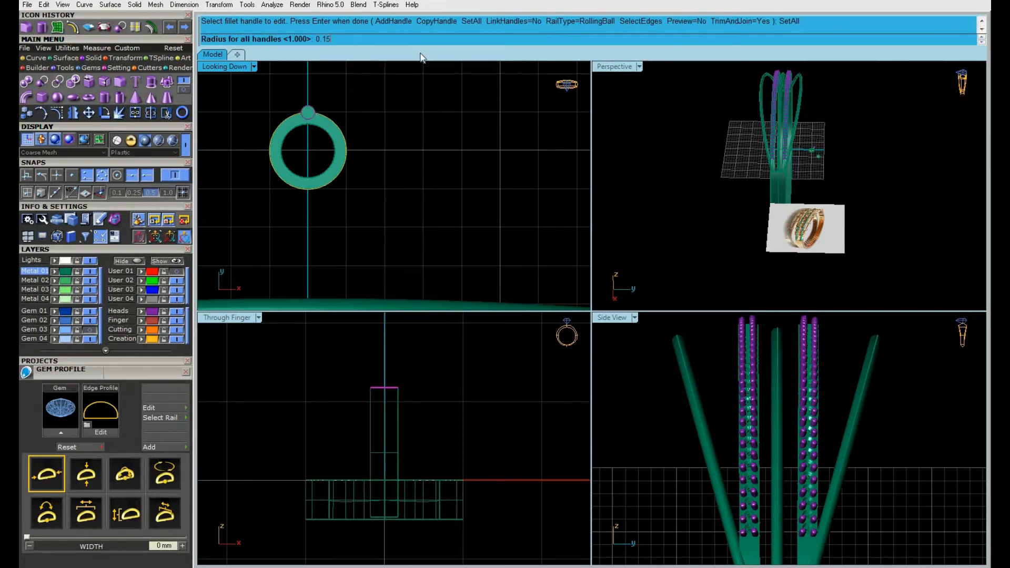
{"action": "key", "text": "Return"}
{"action": "key", "text": "Return"}
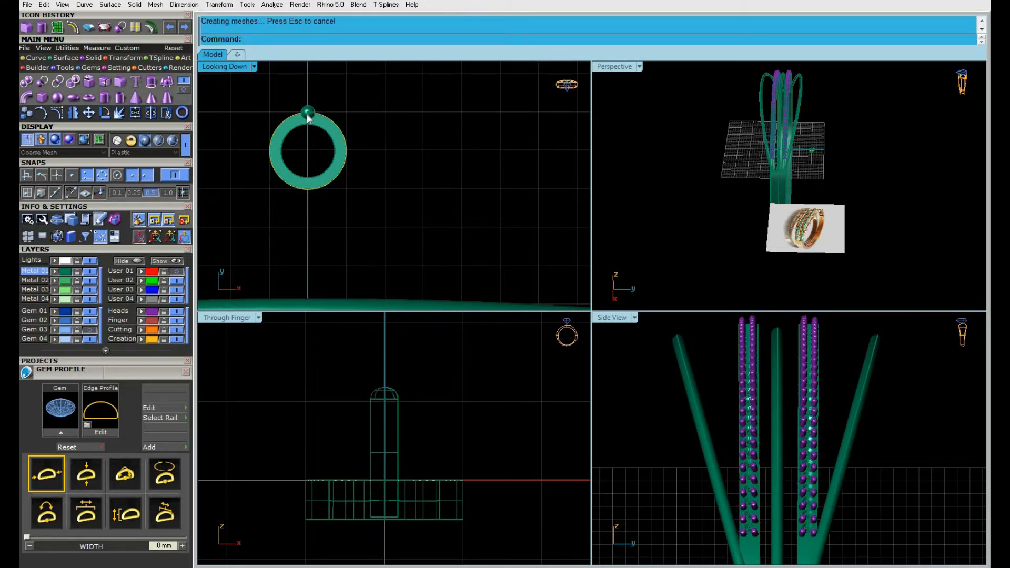
Maximize the top view and zoom to frame the whole bangle
{"action": "double_click", "coordinate": [239, 70]}
{"action": "scroll", "coordinate": [545, 181], "scroll_direction": "down", "scroll_amount": 5}
{"action": "scroll", "coordinate": [775, 138], "scroll_direction": "up", "scroll_amount": 3}
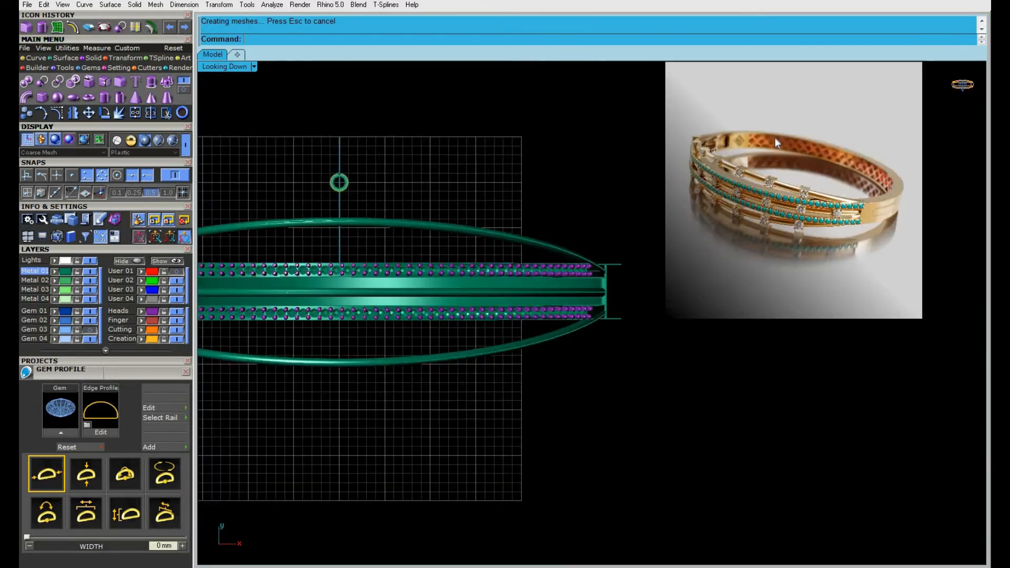
{"action": "scroll", "coordinate": [775, 138], "scroll_direction": "up", "scroll_amount": 4}
{"action": "scroll", "coordinate": [736, 206], "scroll_direction": "down", "scroll_amount": 7}
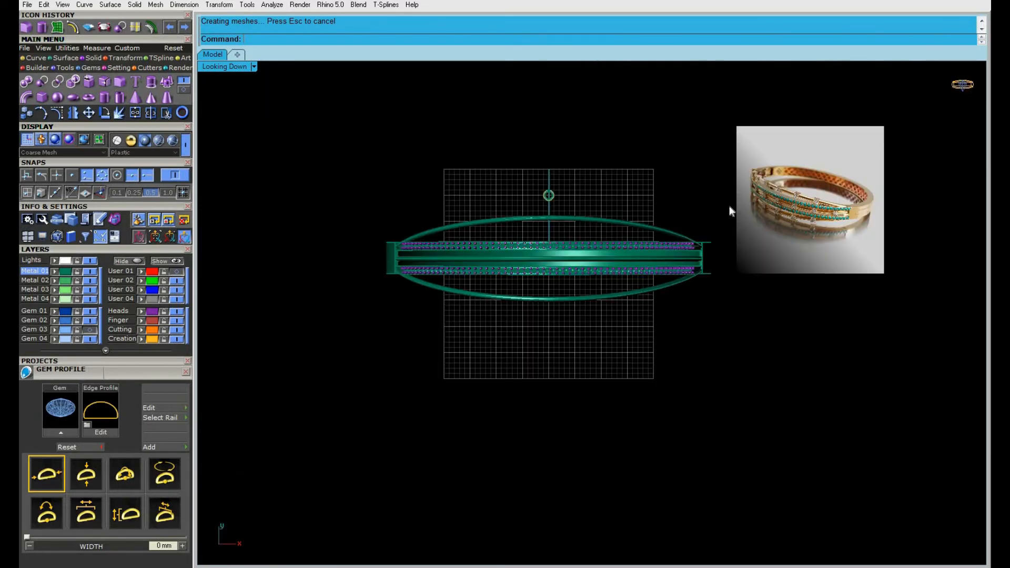
{"action": "scroll", "coordinate": [796, 162], "scroll_direction": "up", "scroll_amount": 5}
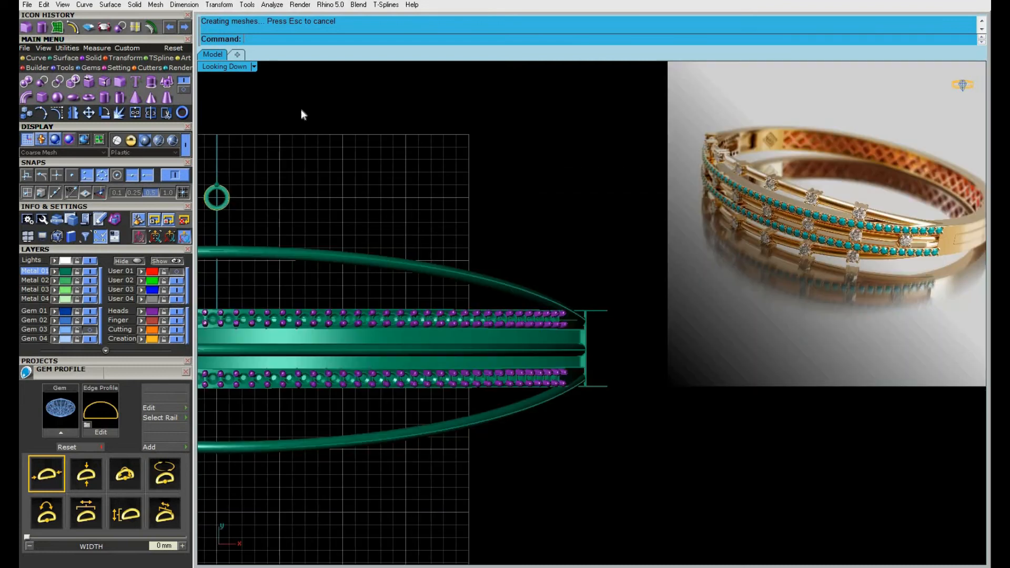
{"action": "double_click", "coordinate": [238, 70]}
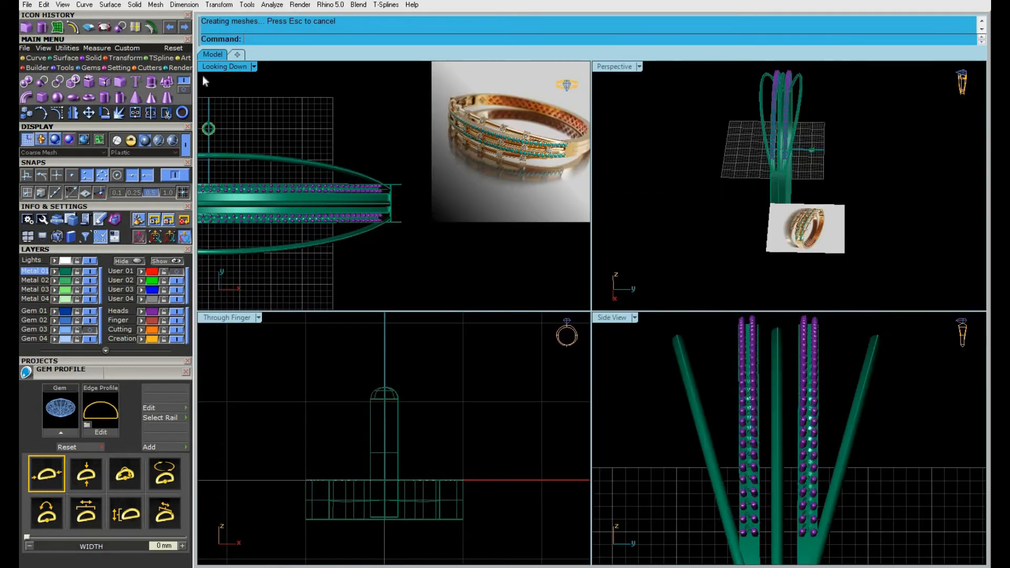
{"action": "double_click", "coordinate": [237, 69]}
{"action": "scroll", "coordinate": [522, 220], "scroll_direction": "up", "scroll_amount": 6}
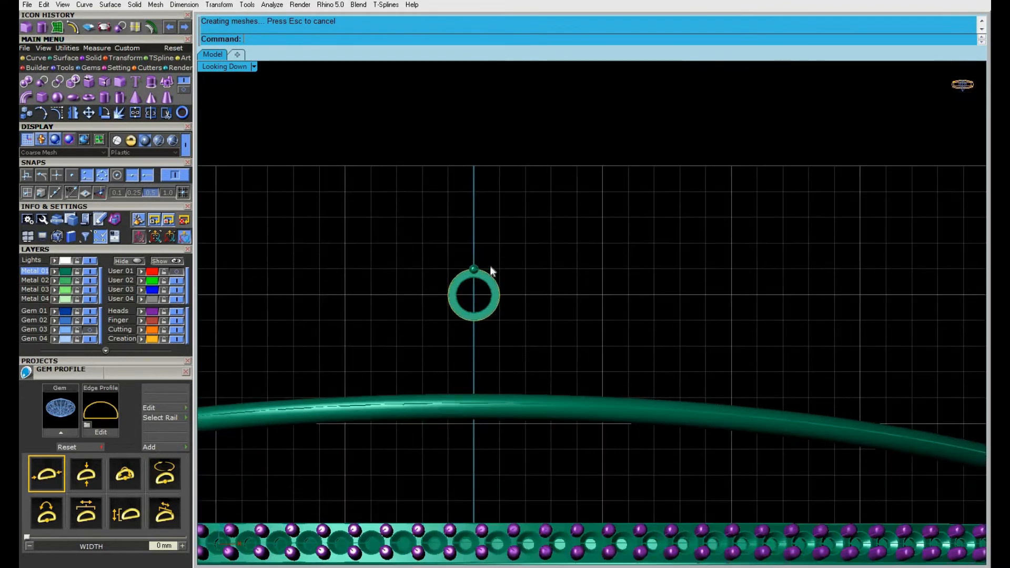
Polar-array the rounded post around the ring's centre into 4 prongs over 360°
{"action": "left_click", "coordinate": [475, 268]}
{"action": "left_click", "coordinate": [127, 59]}
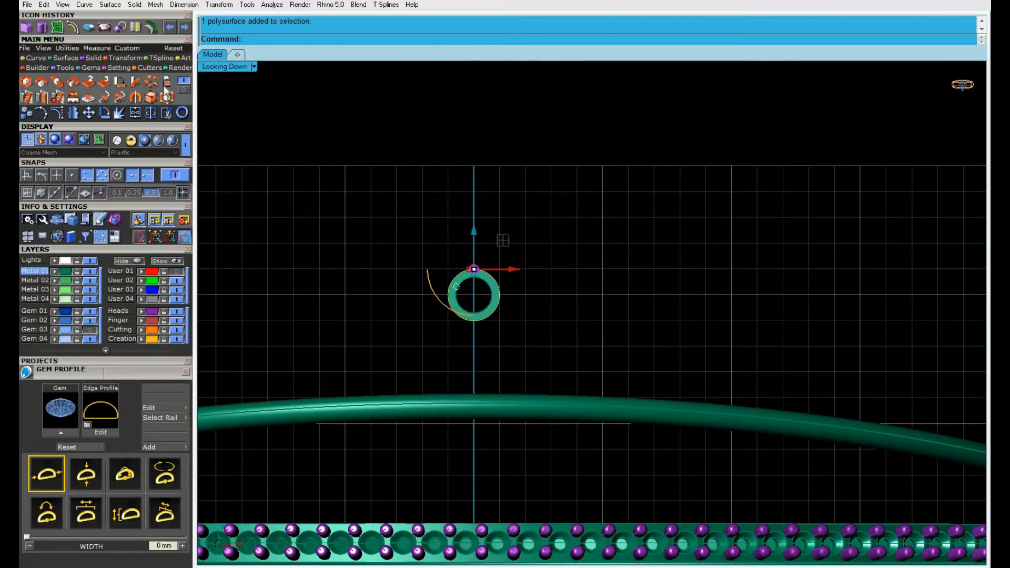
{"action": "left_click", "coordinate": [151, 82]}
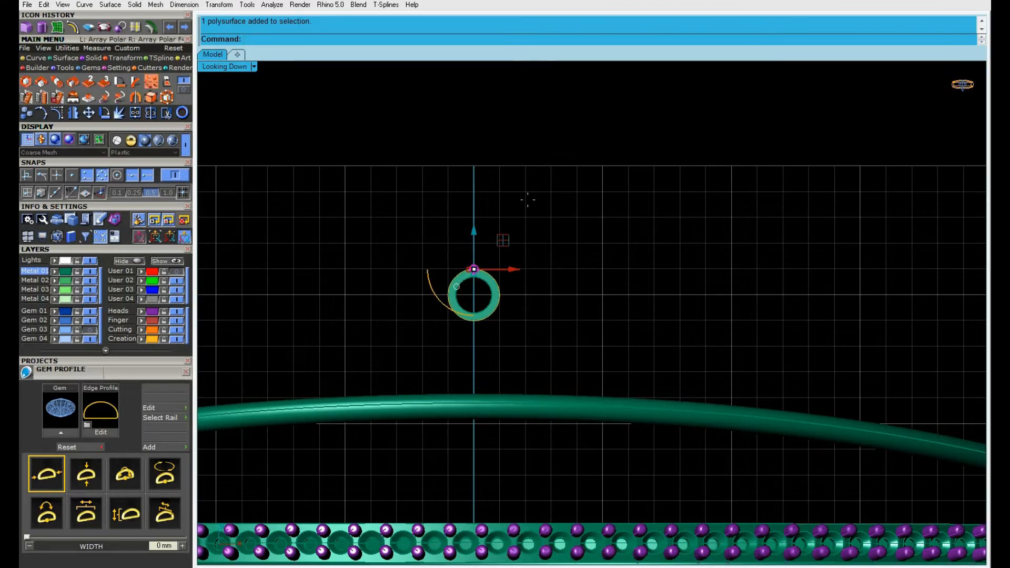
{"action": "left_click", "coordinate": [493, 282]}
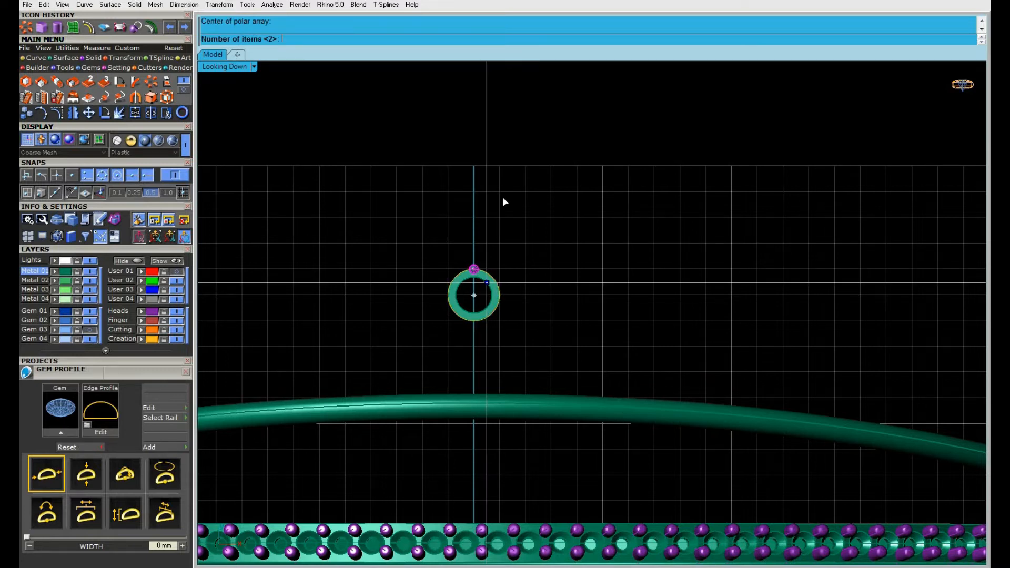
{"action": "type", "text": "4"}
{"action": "key", "text": "Return"}
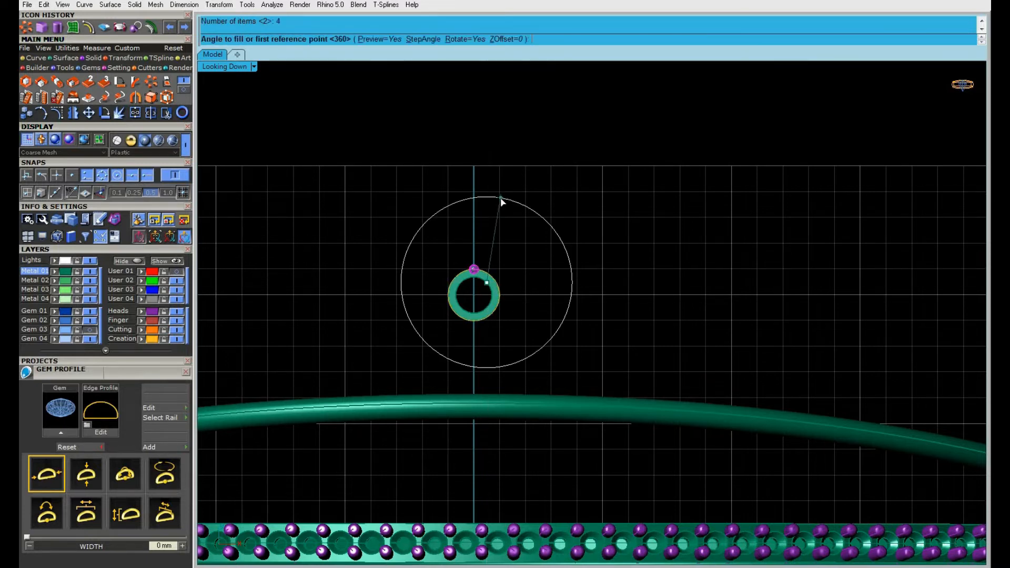
{"action": "key", "text": "Return"}
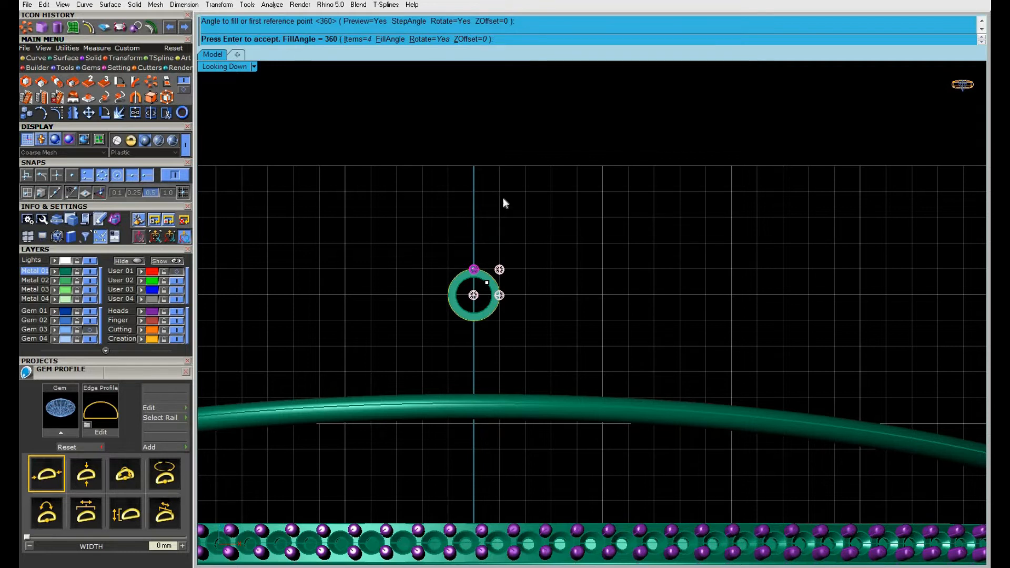
{"action": "key", "text": "ctrl+z"}
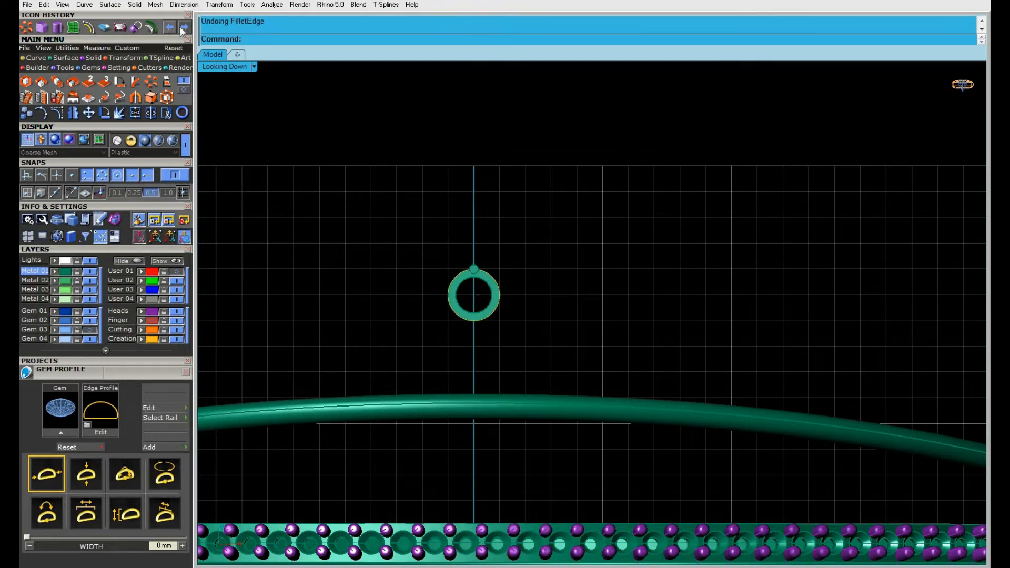
{"action": "key", "text": "ctrl+y"}
{"action": "left_click", "coordinate": [152, 82]}
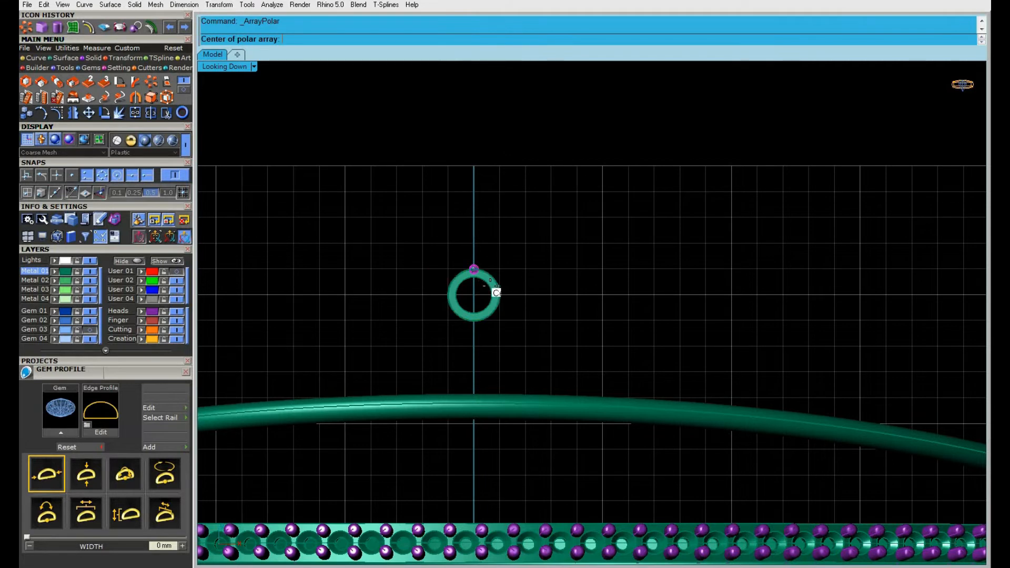
{"action": "left_click", "coordinate": [498, 270]}
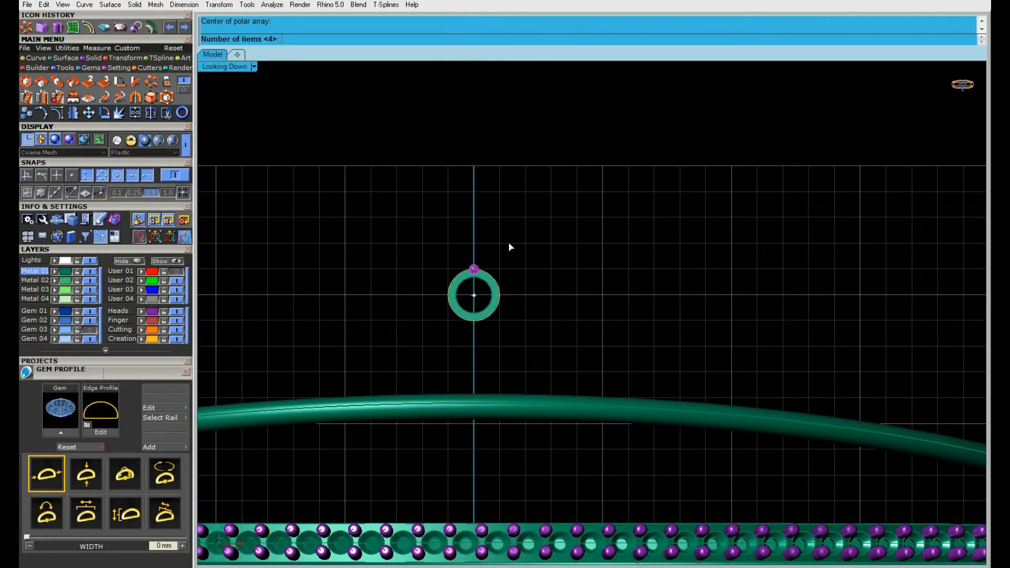
{"action": "key", "text": "Return"}
{"action": "key", "text": "Return"}
{"action": "key", "text": "Return"}
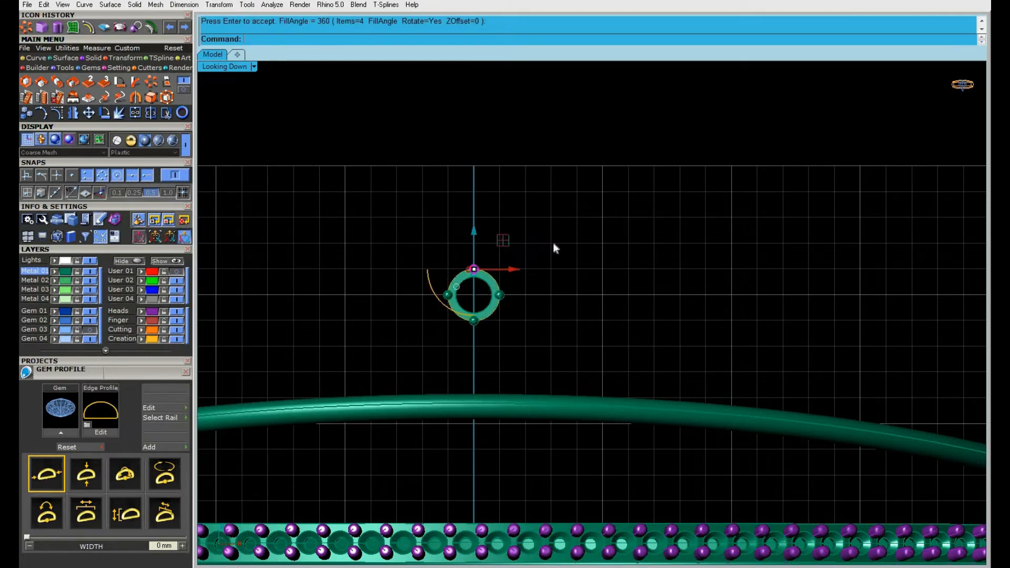
Turn on the Gem 03 layer and orbit the perspective view to inspect the gems
{"action": "left_click", "coordinate": [91, 330]}
{"action": "left_click", "coordinate": [235, 57]}
{"action": "double_click", "coordinate": [228, 68]}
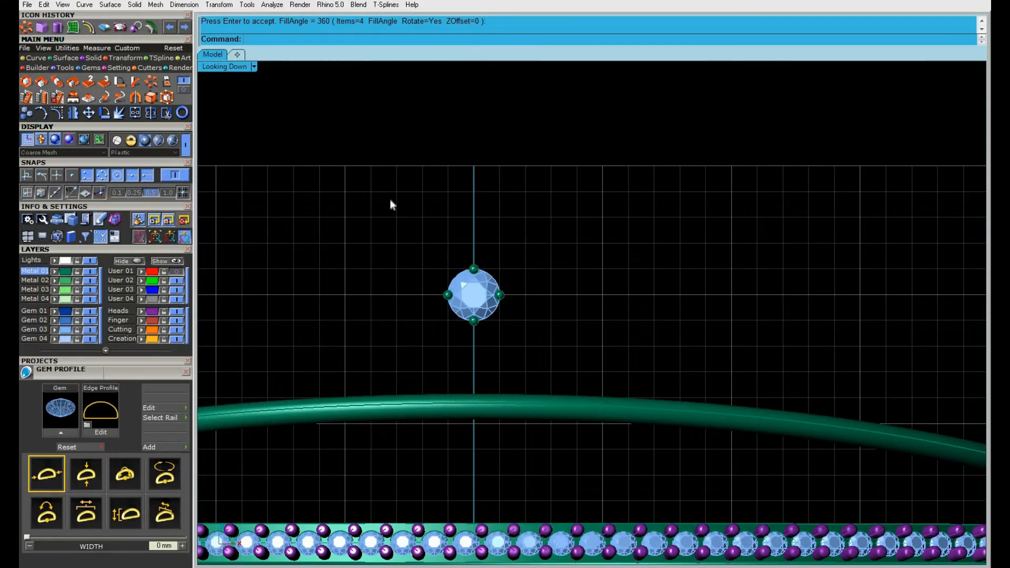
{"action": "right_click_drag", "start_coordinate": [717, 136], "coordinate": [774, 138]}
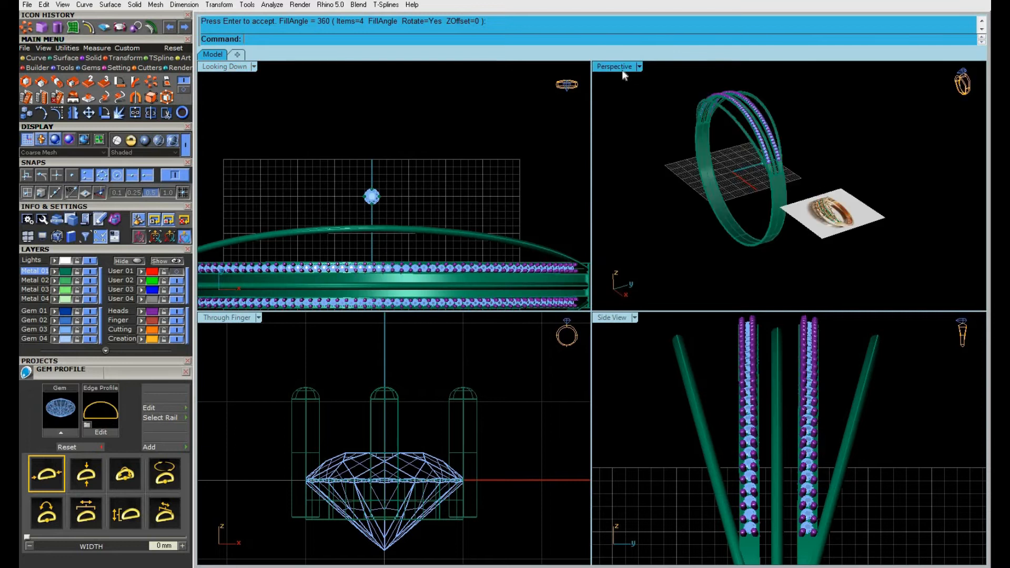
{"action": "double_click", "coordinate": [622, 68]}
{"action": "right_click_drag", "start_coordinate": [500, 232], "coordinate": [688, 263]}
{"action": "scroll", "coordinate": [699, 198], "scroll_direction": "up", "scroll_amount": 10}
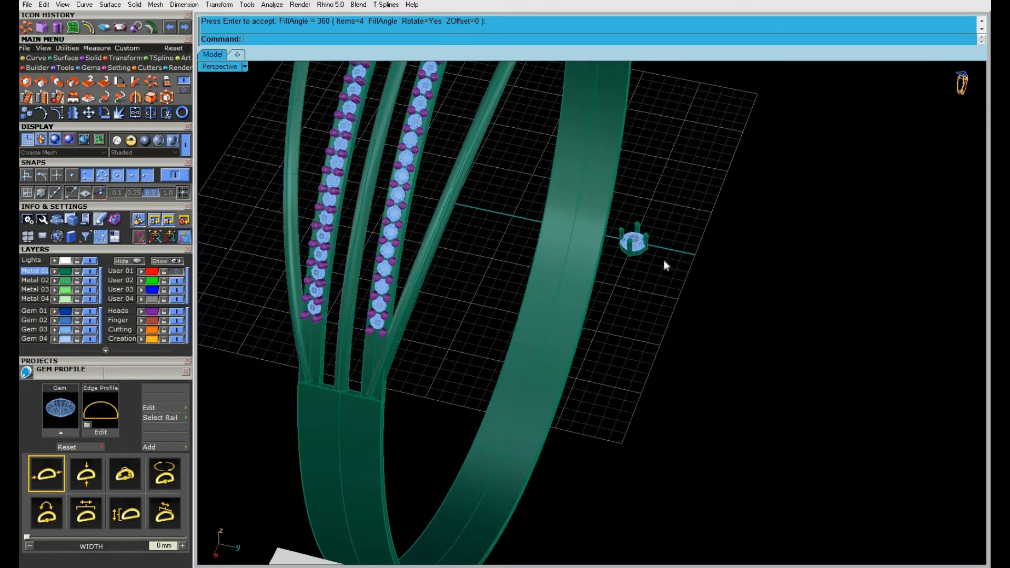
{"action": "scroll", "coordinate": [684, 401], "scroll_direction": "up", "scroll_amount": 2}
{"action": "right_click_drag", "start_coordinate": [692, 409], "coordinate": [665, 284]}
{"action": "double_click", "coordinate": [221, 67]}
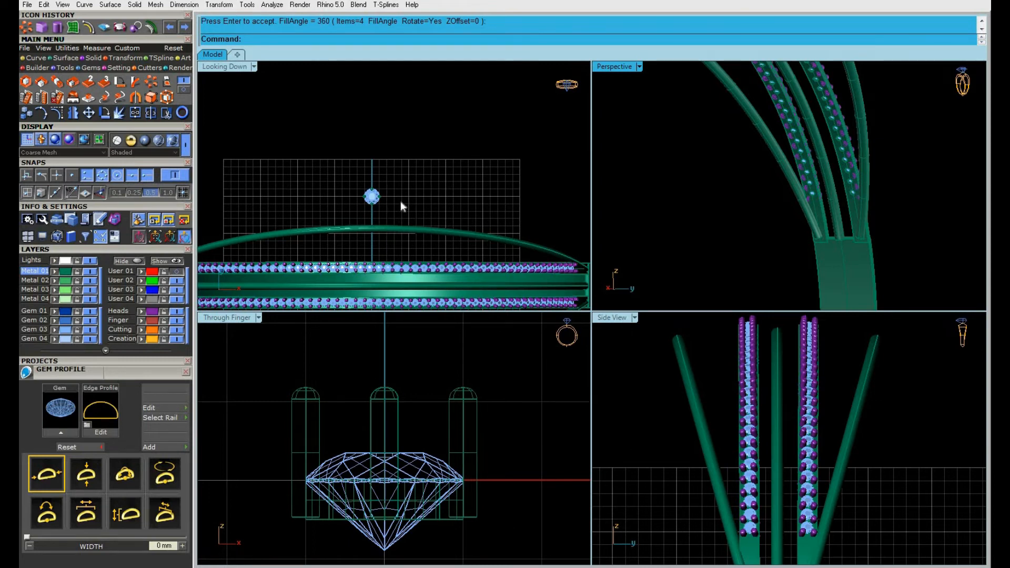
{"action": "scroll", "coordinate": [379, 201], "scroll_direction": "up", "scroll_amount": 3}
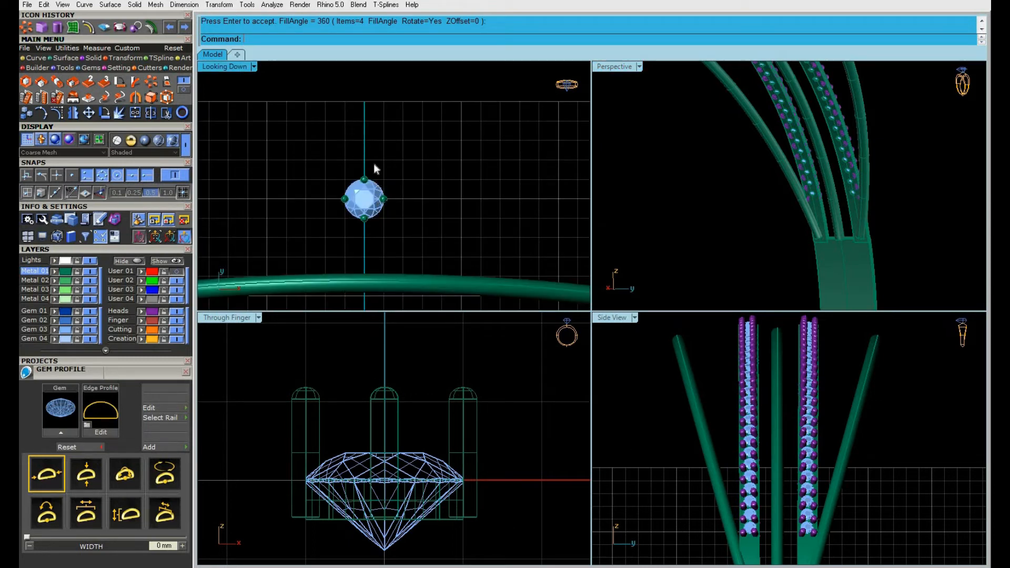
{"action": "right_click_drag", "start_coordinate": [376, 159], "coordinate": [378, 124], "text": "ctrl"}
Nudge the top prong slightly outward with the gumball
{"action": "left_click", "coordinate": [336, 138]}
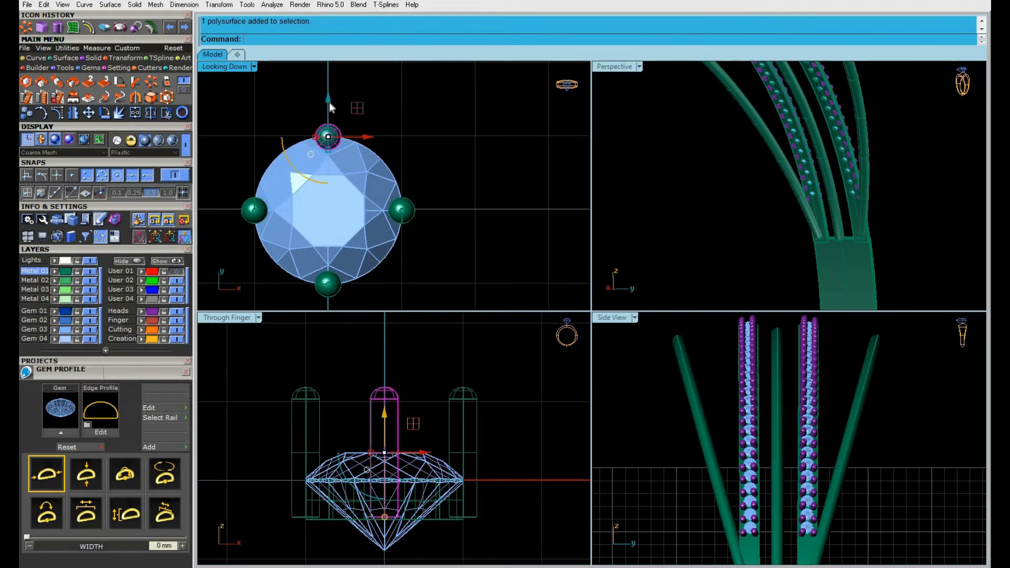
{"action": "left_click_drag", "start_coordinate": [328, 102], "coordinate": [328, 92]}
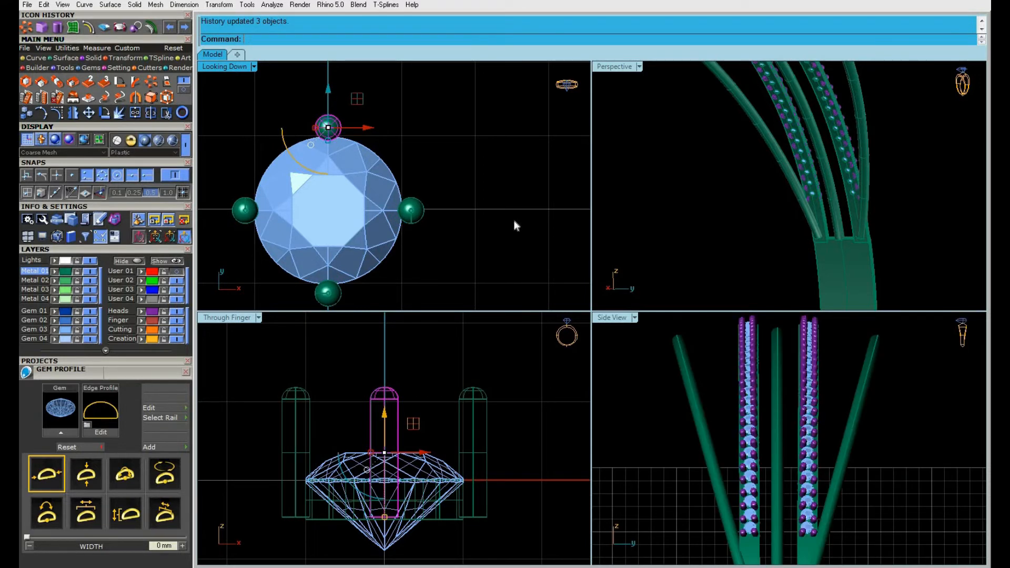
{"action": "left_click", "coordinate": [521, 464]}
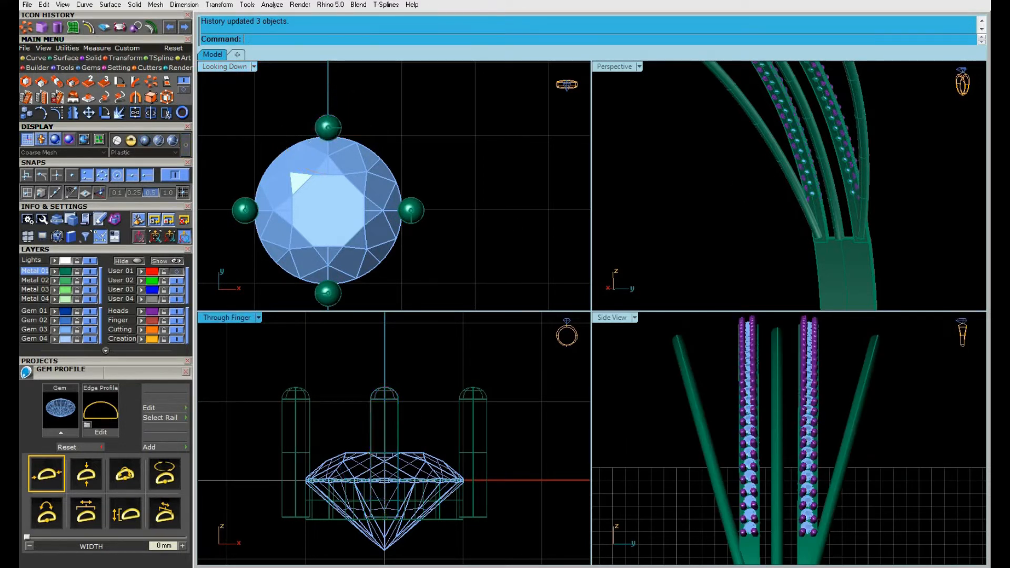
Window-select the gem, prongs and curves, then check them in top and perspective views
{"action": "left_click_drag", "start_coordinate": [302, 453], "coordinate": [270, 396]}
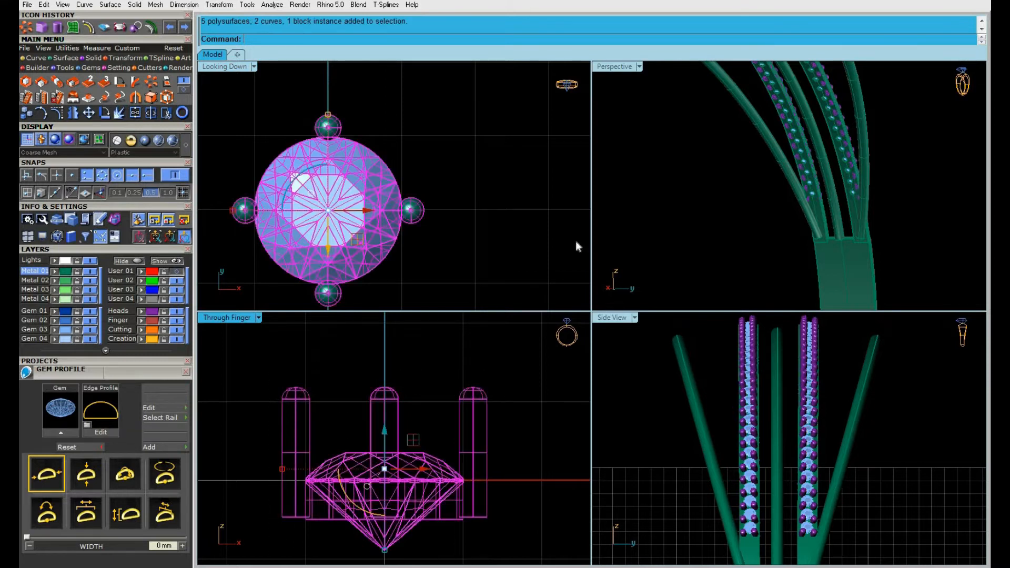
{"action": "double_click", "coordinate": [240, 67]}
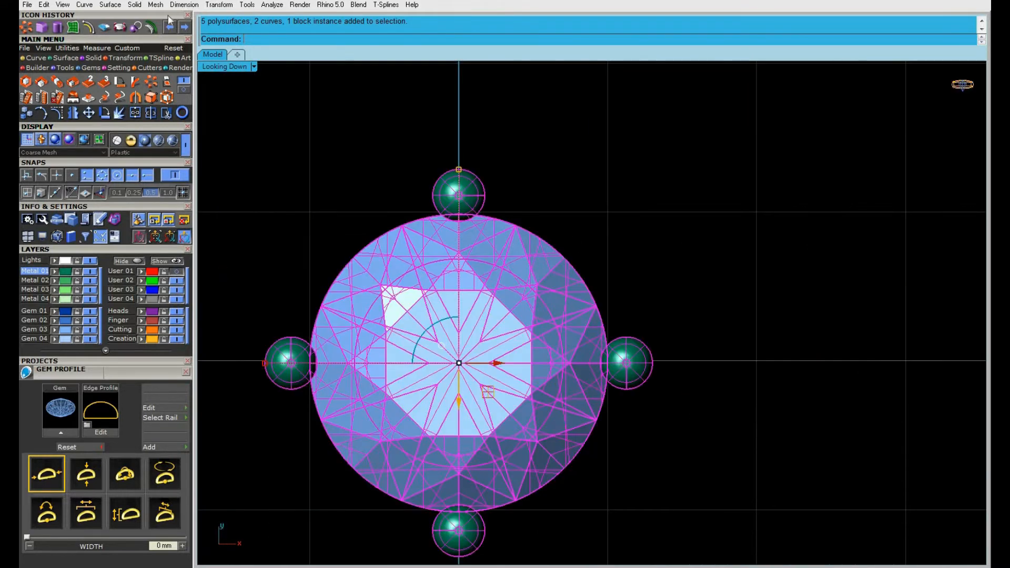
{"action": "scroll", "coordinate": [507, 255], "scroll_direction": "down", "scroll_amount": 14}
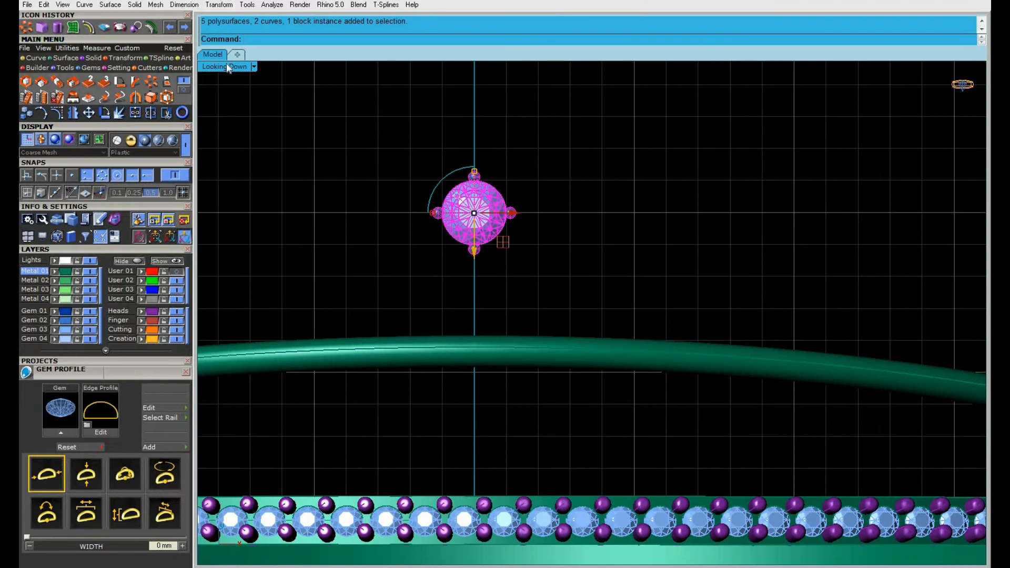
{"action": "double_click", "coordinate": [227, 67]}
{"action": "double_click", "coordinate": [616, 67]}
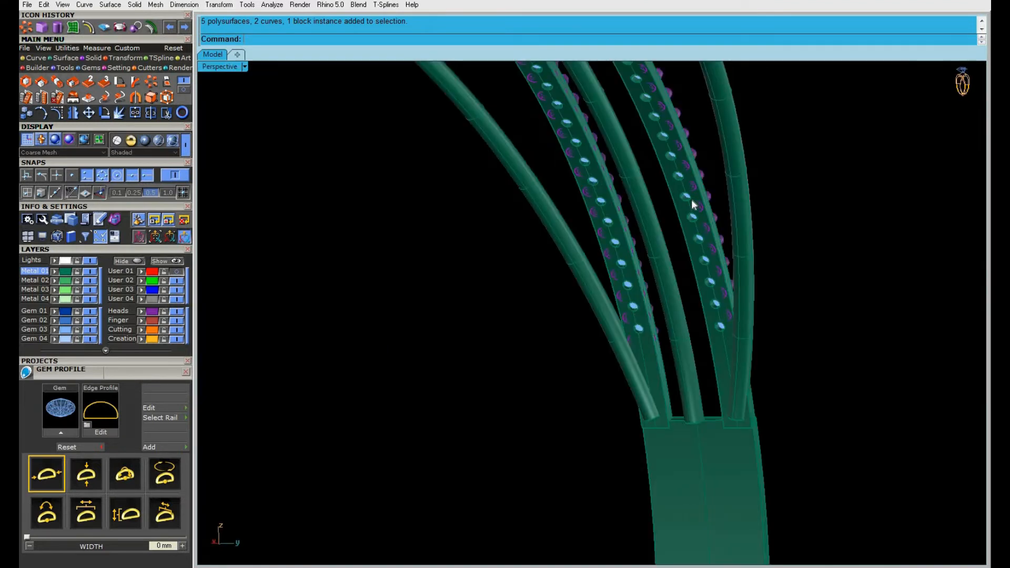
{"action": "scroll", "coordinate": [690, 188], "scroll_direction": "down", "scroll_amount": 5}
{"action": "right_click_drag", "start_coordinate": [690, 189], "coordinate": [609, 205]}
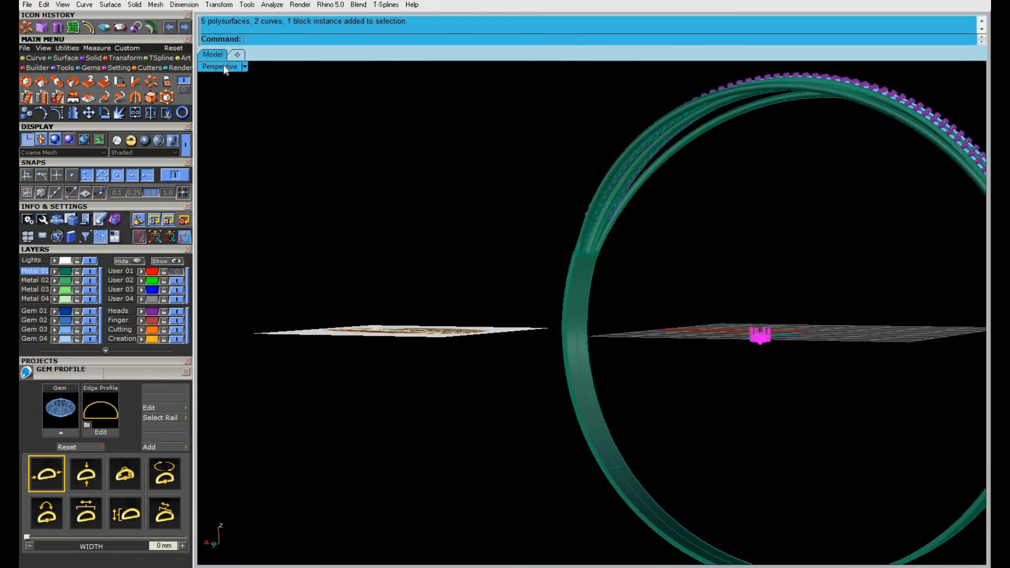
{"action": "double_click", "coordinate": [221, 67]}
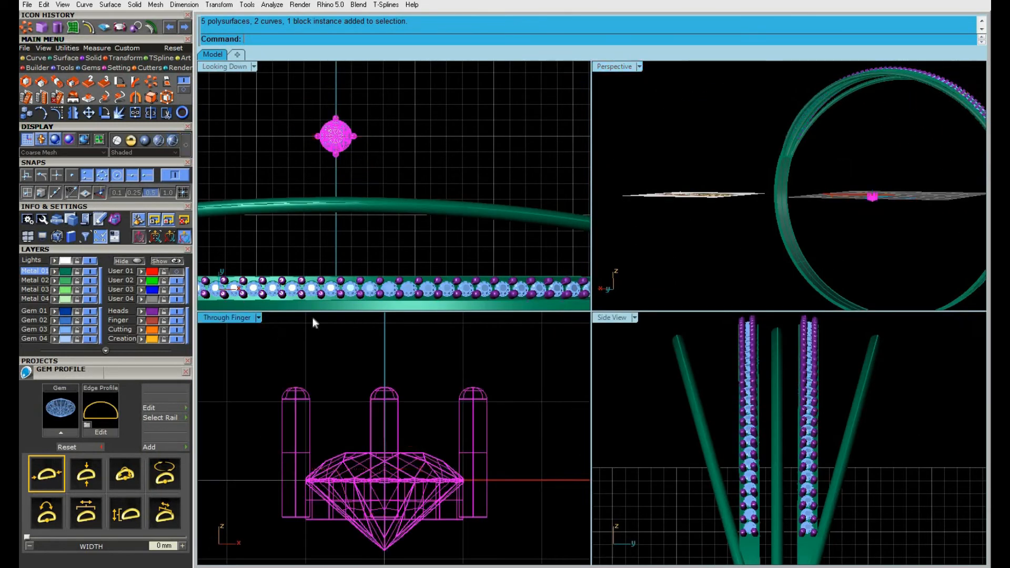
In the maximized Through Finger view, drag the head up to the ring top
{"action": "double_click", "coordinate": [239, 320]}
{"action": "scroll", "coordinate": [423, 411], "scroll_direction": "down", "scroll_amount": 5}
{"action": "scroll", "coordinate": [430, 445], "scroll_direction": "down", "scroll_amount": 3}
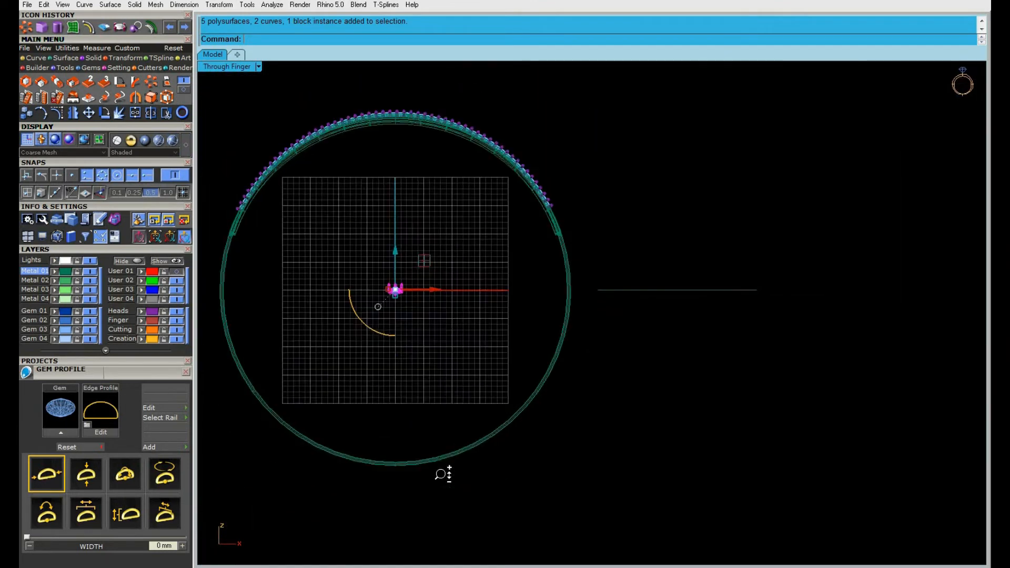
{"action": "scroll", "coordinate": [393, 245], "scroll_direction": "up", "scroll_amount": 1}
{"action": "left_click_drag", "start_coordinate": [397, 240], "coordinate": [396, 104]}
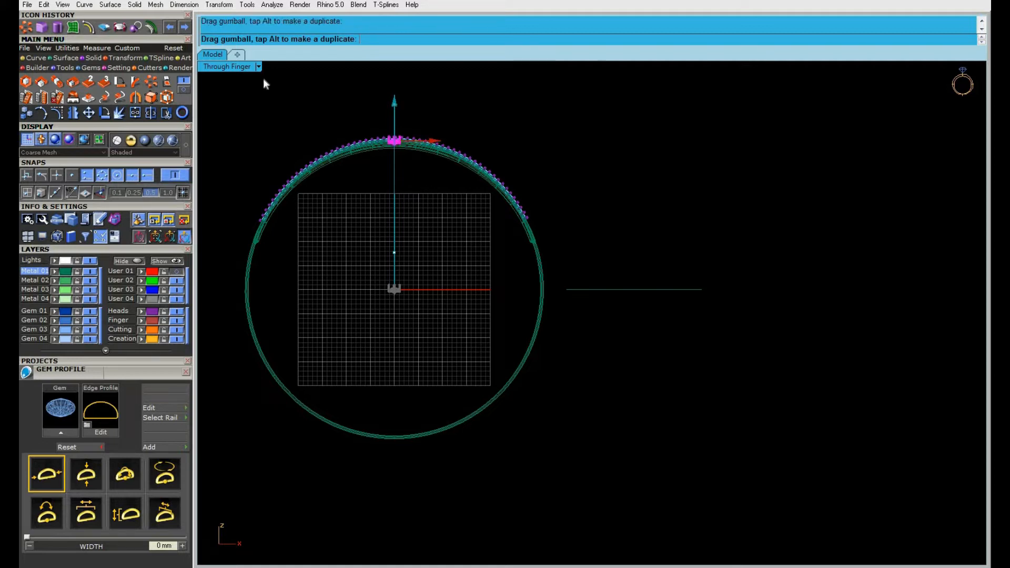
Orbit the perspective view over the ring, then maximize the Side View and pan to the head
{"action": "double_click", "coordinate": [236, 69]}
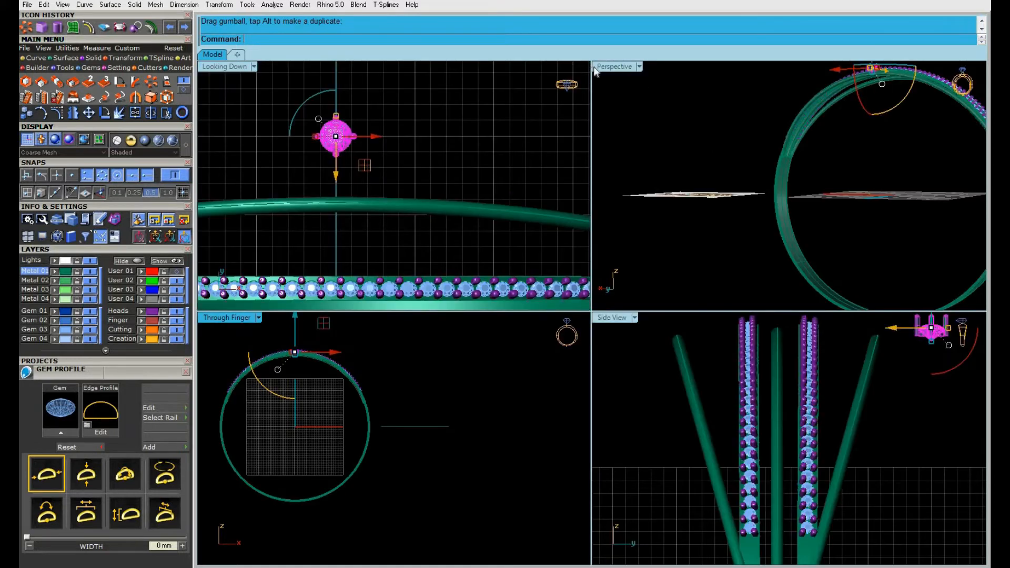
{"action": "double_click", "coordinate": [598, 66]}
{"action": "right_click_drag", "start_coordinate": [573, 176], "coordinate": [810, 178]}
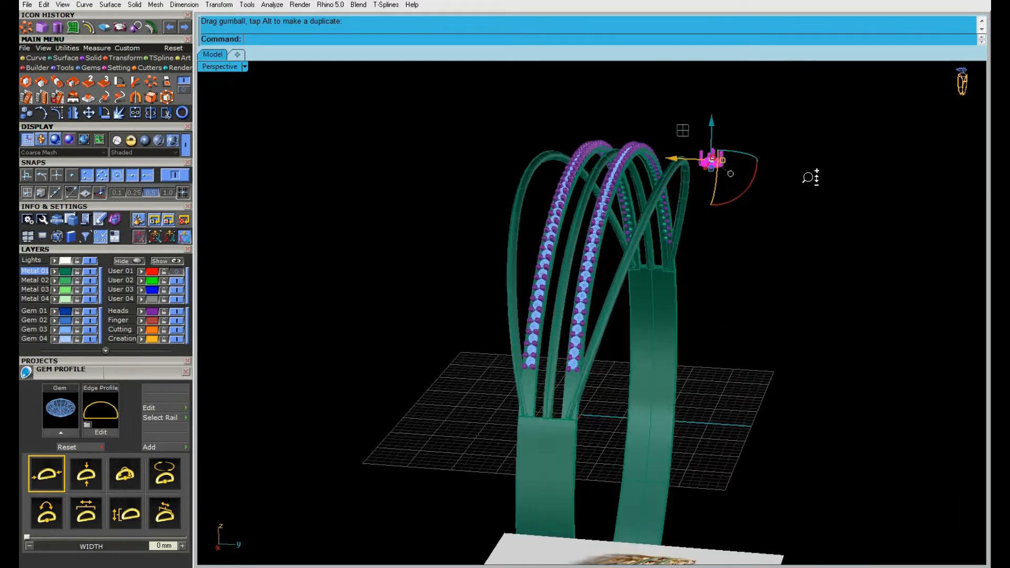
{"action": "scroll", "coordinate": [810, 178], "scroll_direction": "up", "scroll_amount": 5}
{"action": "double_click", "coordinate": [233, 66]}
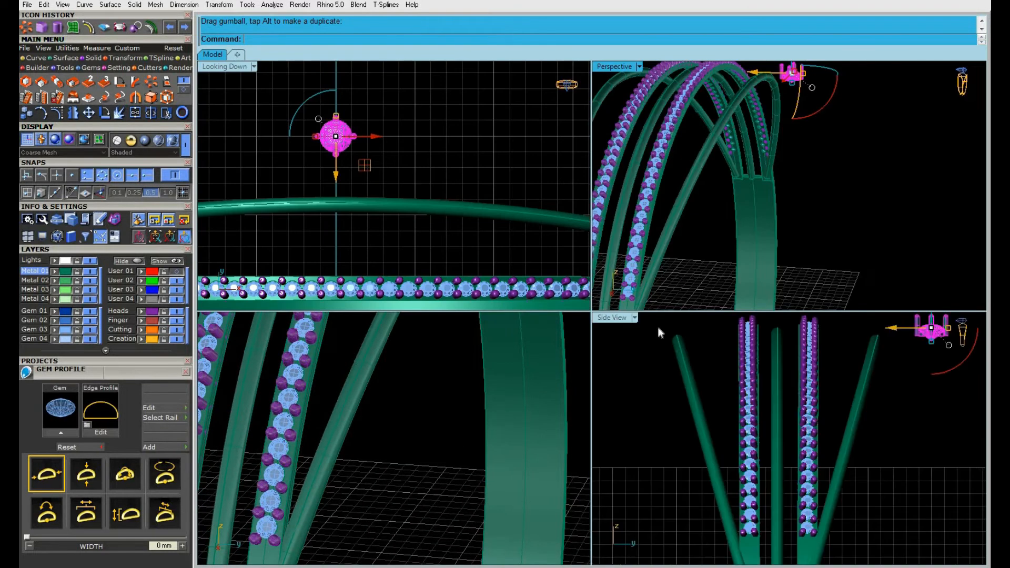
{"action": "double_click", "coordinate": [612, 317]}
{"action": "right_click_drag", "start_coordinate": [636, 236], "coordinate": [590, 286]}
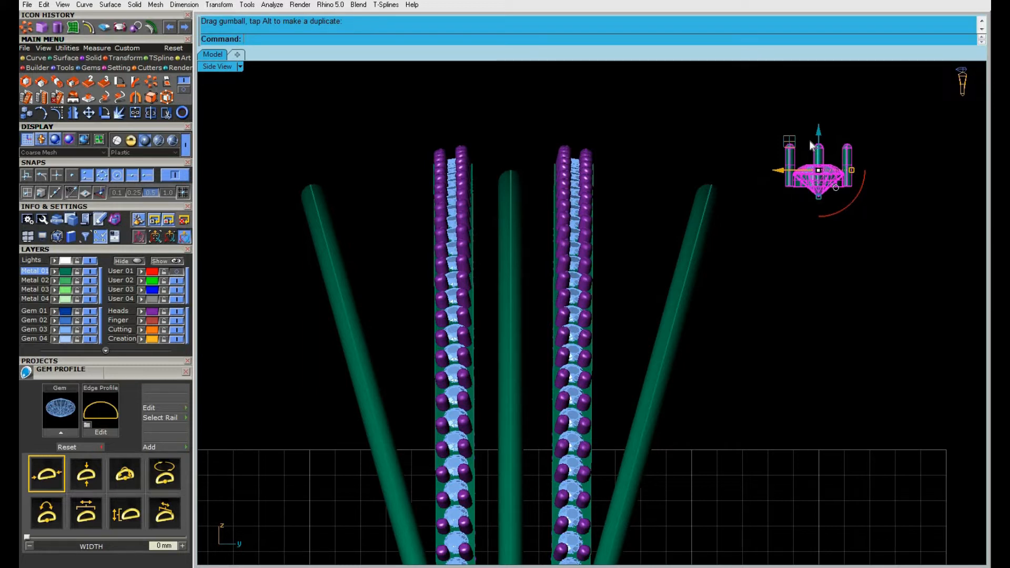
Lower, shift left and tilt the head so its base rests on the slanted rail's end
{"action": "scroll", "coordinate": [815, 145], "scroll_direction": "up", "scroll_amount": 3}
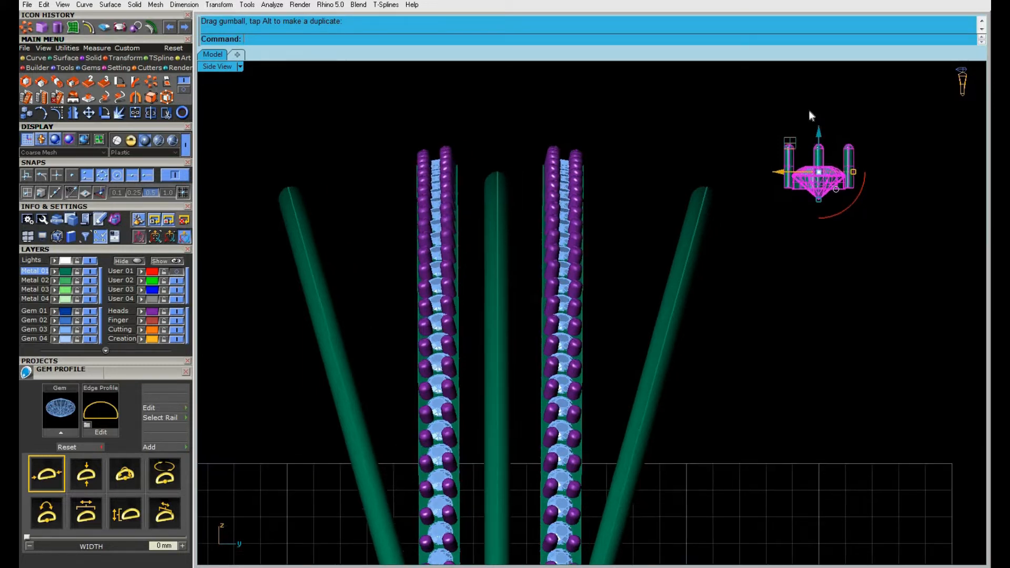
{"action": "left_click_drag", "start_coordinate": [821, 160], "coordinate": [825, 164]}
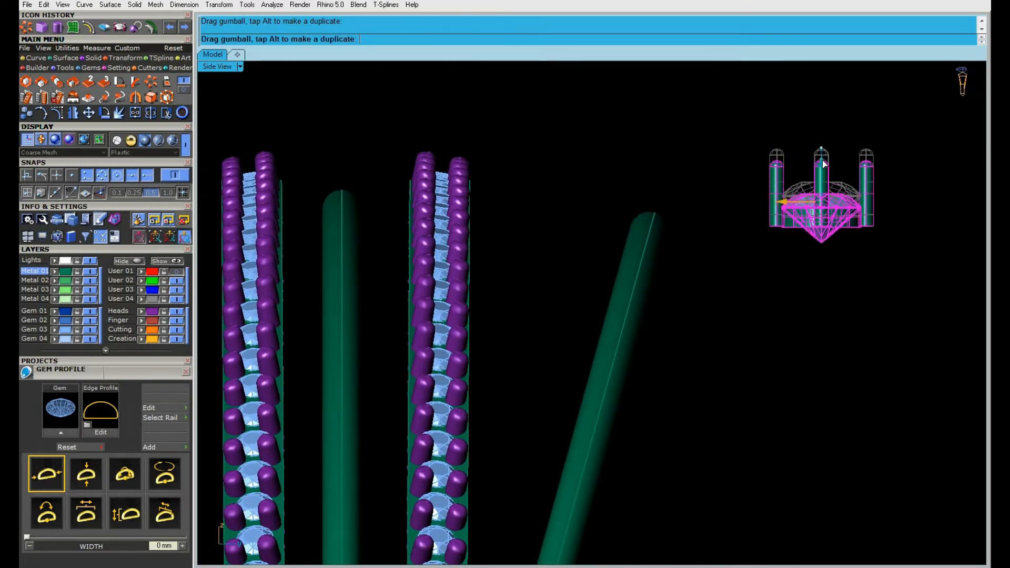
{"action": "left_click_drag", "start_coordinate": [784, 200], "coordinate": [629, 209]}
{"action": "left_click_drag", "start_coordinate": [622, 207], "coordinate": [611, 206]}
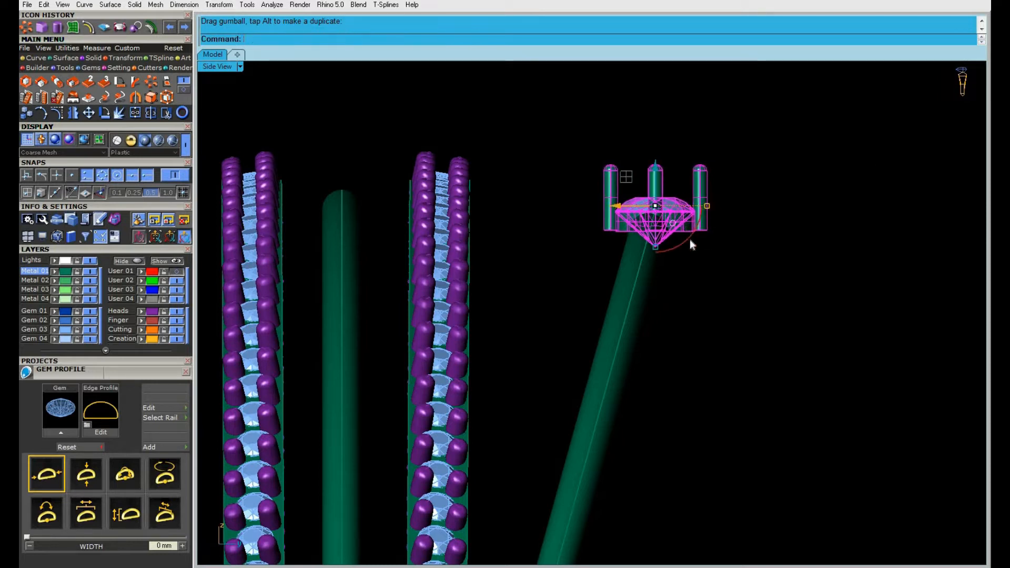
{"action": "left_click_drag", "start_coordinate": [692, 244], "coordinate": [682, 244]}
{"action": "left_click_drag", "start_coordinate": [622, 200], "coordinate": [660, 185]}
{"action": "left_click", "coordinate": [750, 139]}
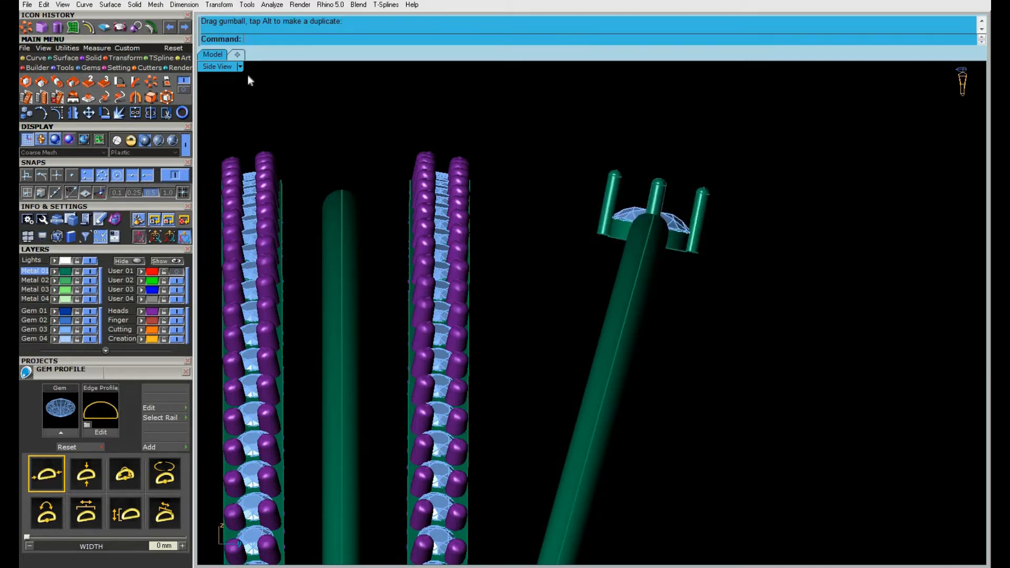
Restore the four viewports and orbit the perspective view to inspect the head
{"action": "double_click", "coordinate": [218, 67]}
{"action": "right_click_drag", "start_coordinate": [735, 108], "coordinate": [708, 223]}
{"action": "scroll", "coordinate": [750, 111], "scroll_direction": "up", "scroll_amount": 7}
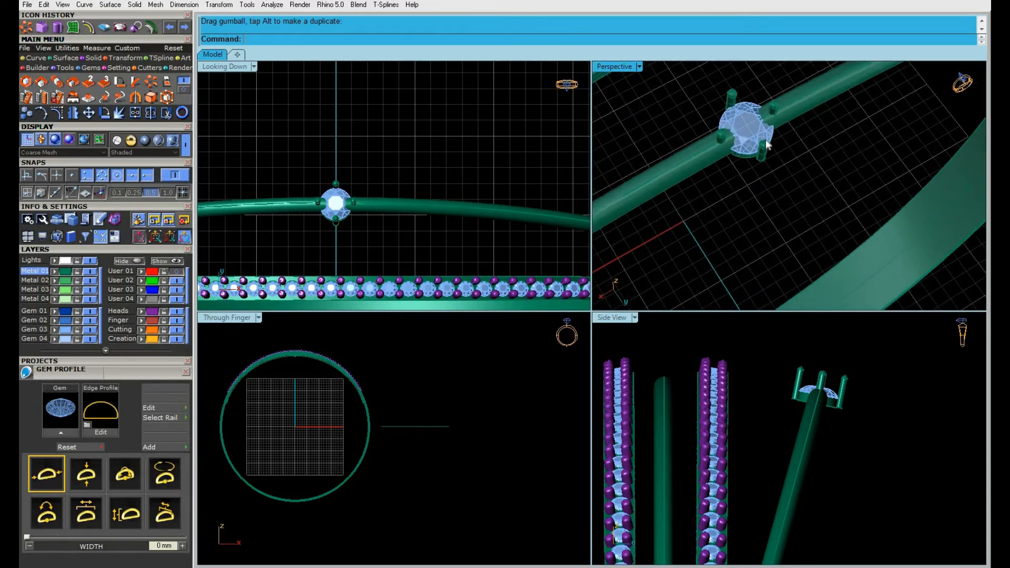
Select the head together with its three prongs and the accent gem
{"action": "right_click_drag", "start_coordinate": [767, 140], "coordinate": [735, 196]}
{"action": "left_click", "coordinate": [715, 129]}
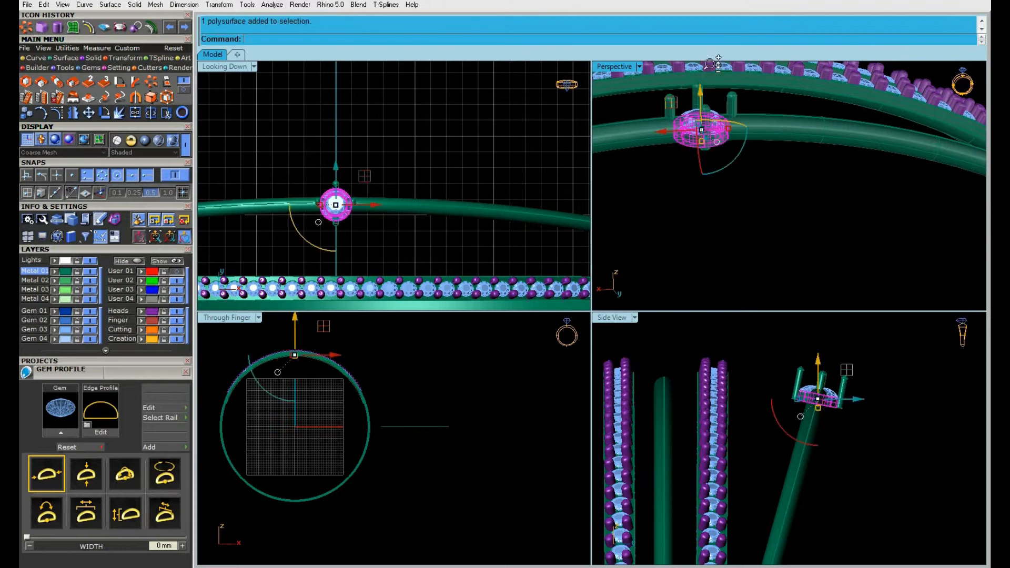
{"action": "scroll", "coordinate": [762, 111], "scroll_direction": "up", "scroll_amount": 3}
{"action": "left_click", "coordinate": [756, 109], "text": "shift"}
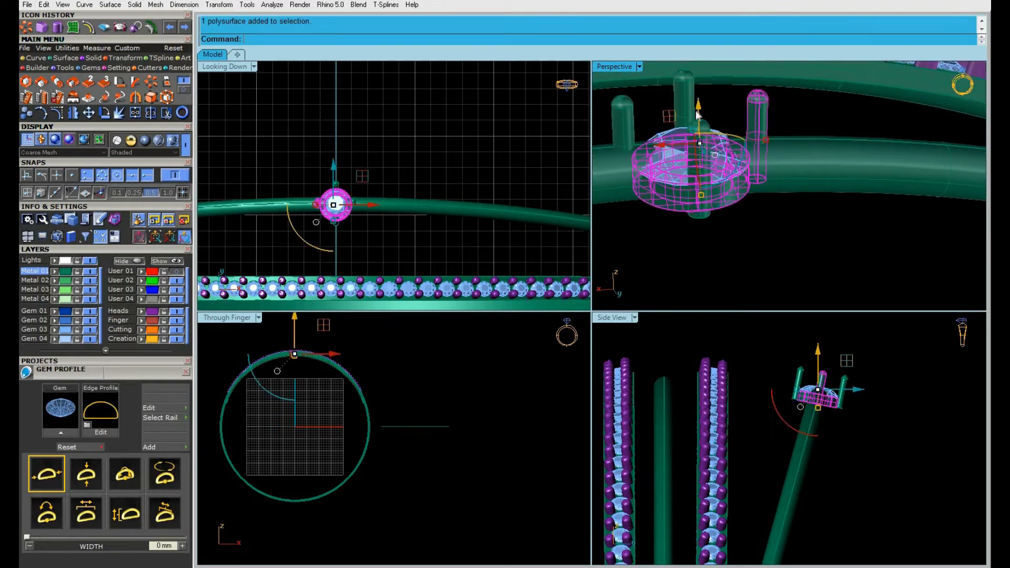
{"action": "left_click", "coordinate": [684, 87], "text": "shift"}
{"action": "left_click", "coordinate": [627, 107], "text": "shift"}
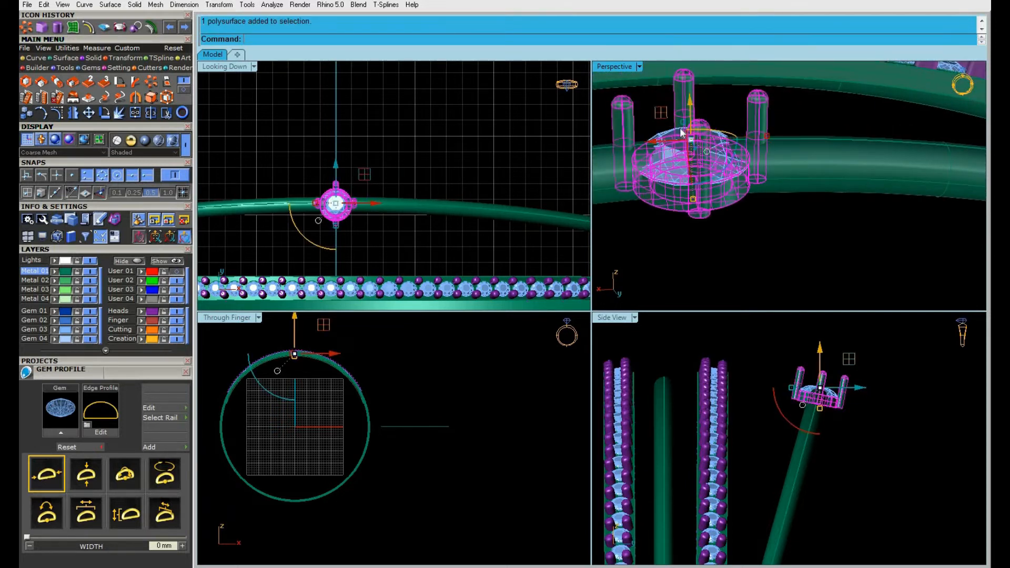
{"action": "scroll", "coordinate": [726, 150], "scroll_direction": "up", "scroll_amount": 5}
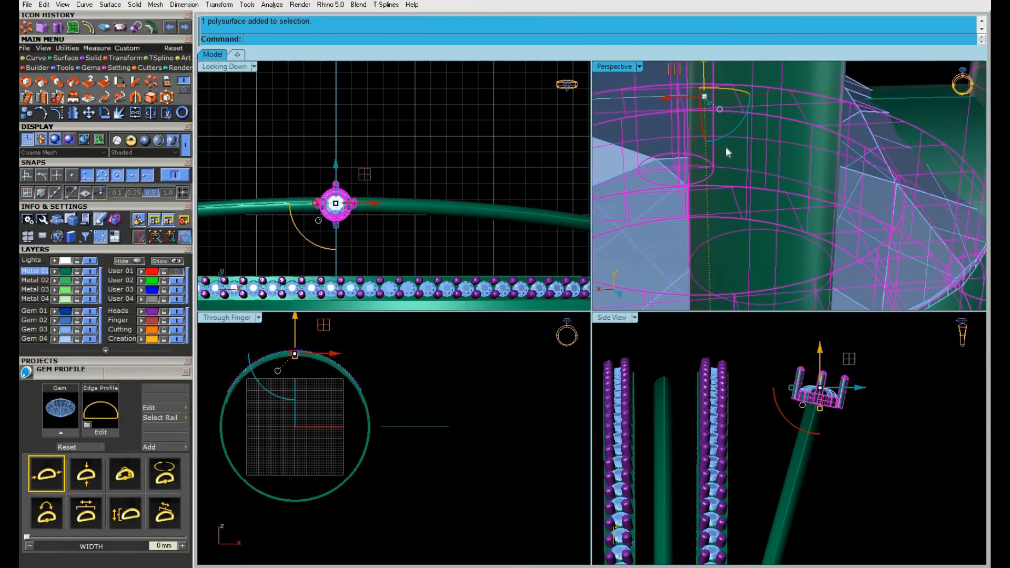
{"action": "scroll", "coordinate": [792, 180], "scroll_direction": "down", "scroll_amount": 6}
{"action": "scroll", "coordinate": [343, 201], "scroll_direction": "up", "scroll_amount": 4}
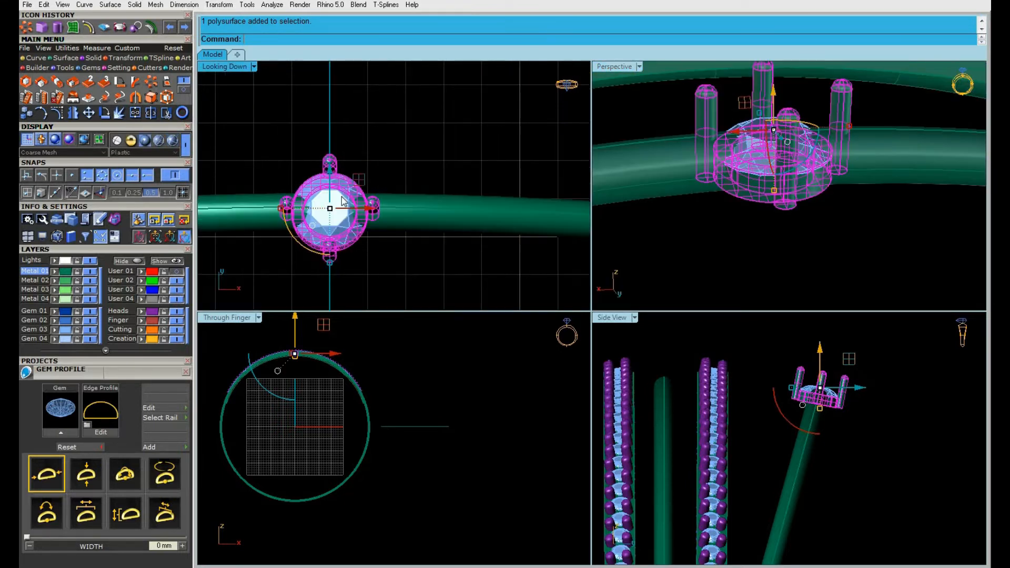
{"action": "left_click", "coordinate": [343, 201], "text": "shift"}
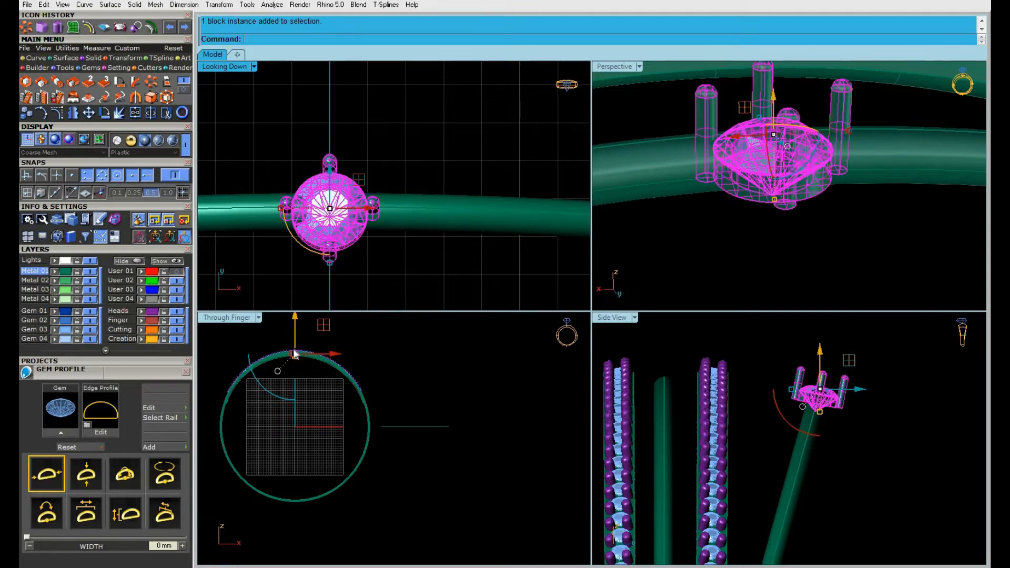
Drag the selection straight up so the head sits level with the gem row
{"action": "scroll", "coordinate": [316, 359], "scroll_direction": "up", "scroll_amount": 6}
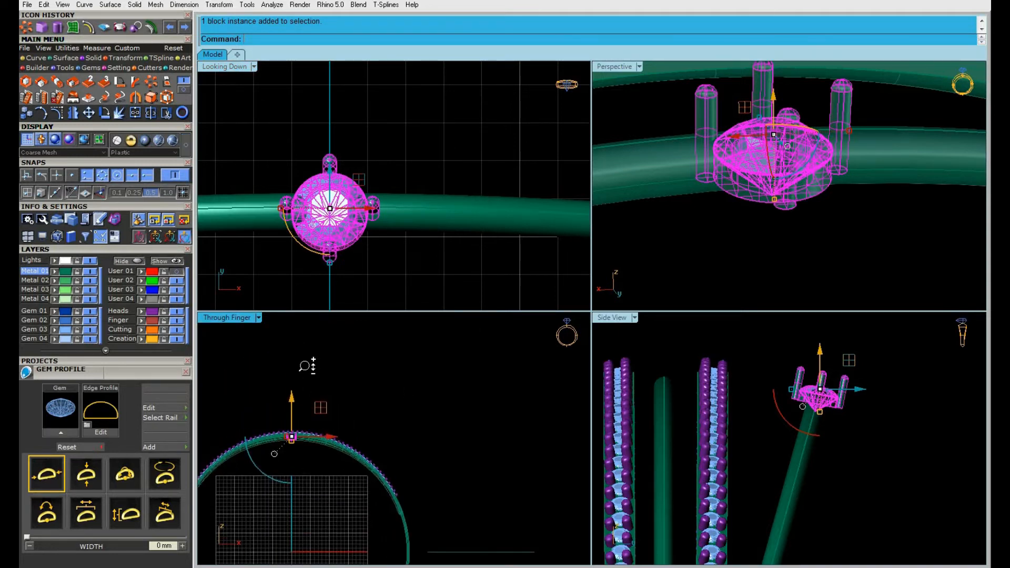
{"action": "scroll", "coordinate": [380, 408], "scroll_direction": "up", "scroll_amount": 5}
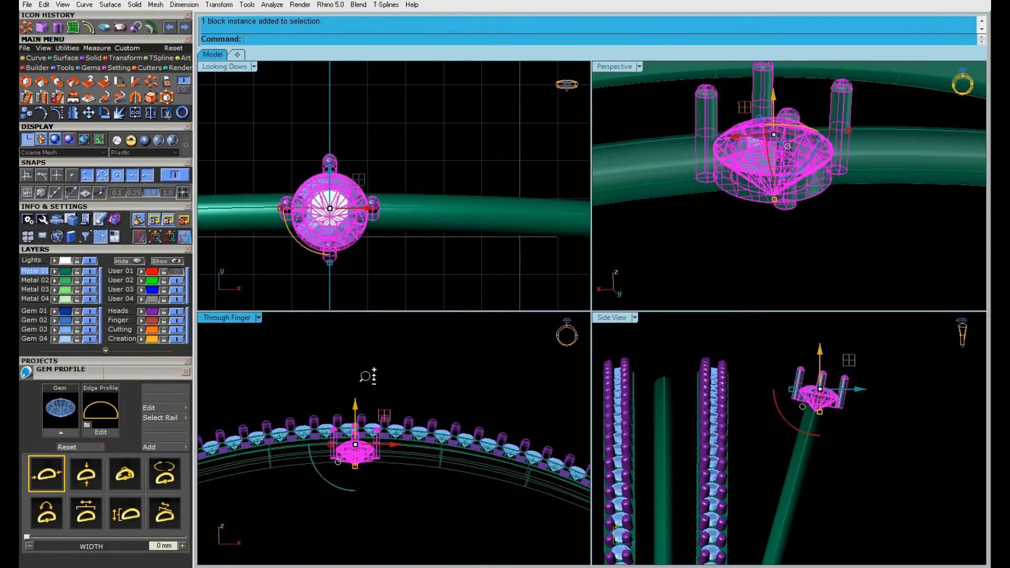
{"action": "left_click_drag", "start_coordinate": [347, 438], "coordinate": [392, 399]}
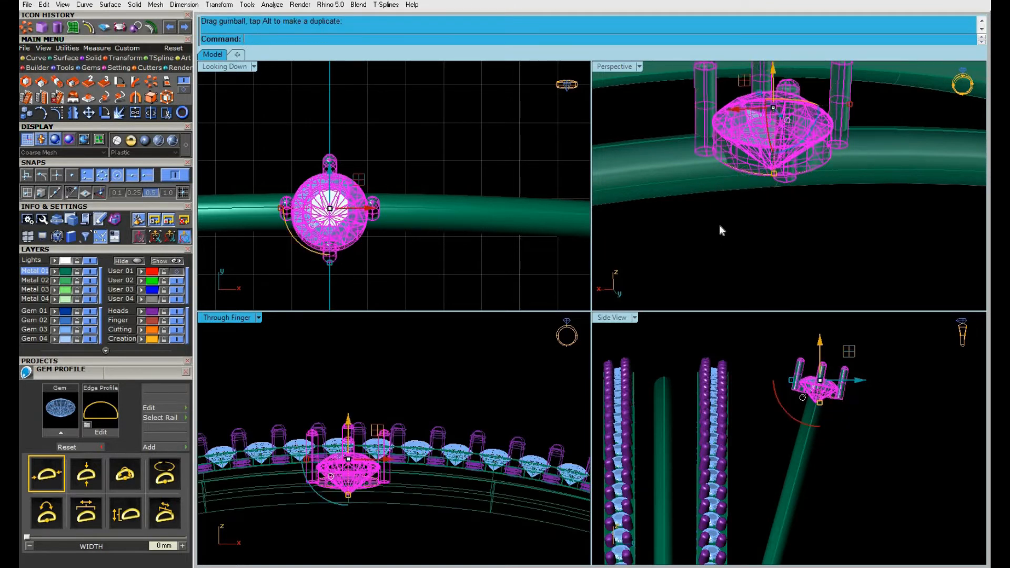
Orbit and maximize the perspective view to inspect the accent diamond head up close
{"action": "left_click", "coordinate": [798, 235]}
{"action": "right_click_drag", "start_coordinate": [798, 147], "coordinate": [919, 206]}
{"action": "right_click_drag", "start_coordinate": [920, 205], "coordinate": [737, 210], "text": "shift"}
{"action": "right_click_drag", "start_coordinate": [737, 210], "coordinate": [795, 171]}
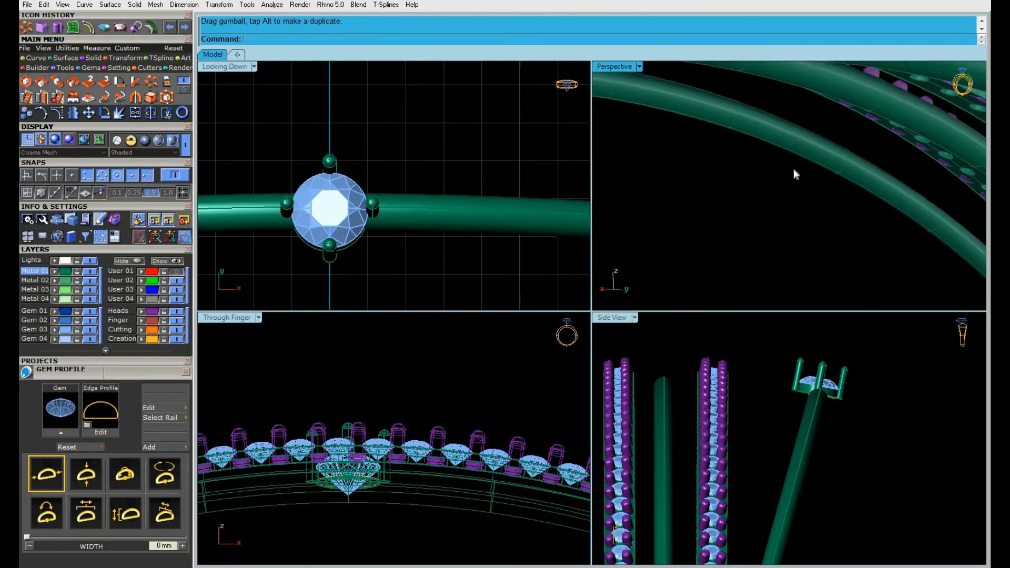
{"action": "key", "text": "Home"}
{"action": "double_click", "coordinate": [619, 67]}
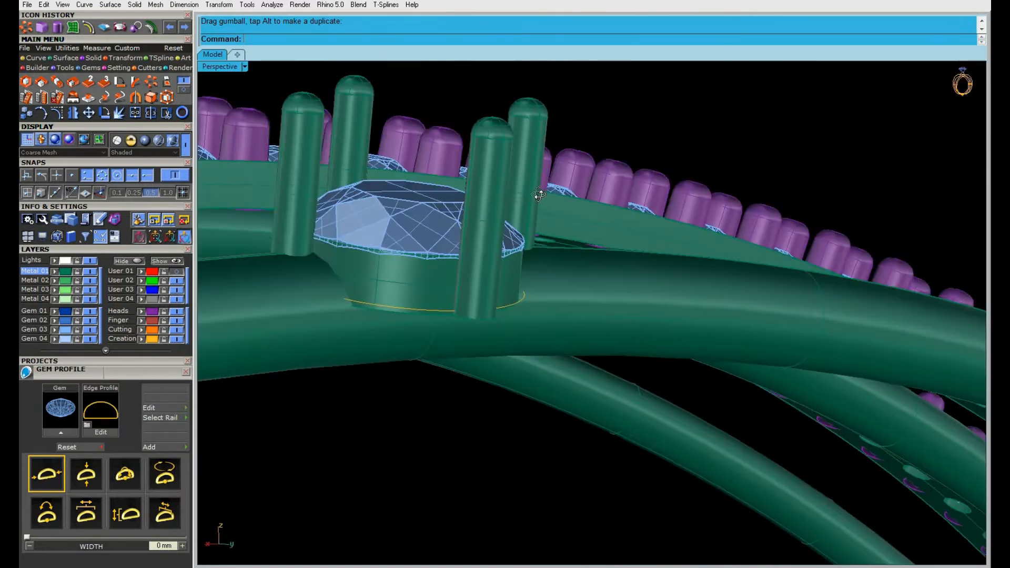
{"action": "right_click_drag", "start_coordinate": [534, 192], "coordinate": [547, 257]}
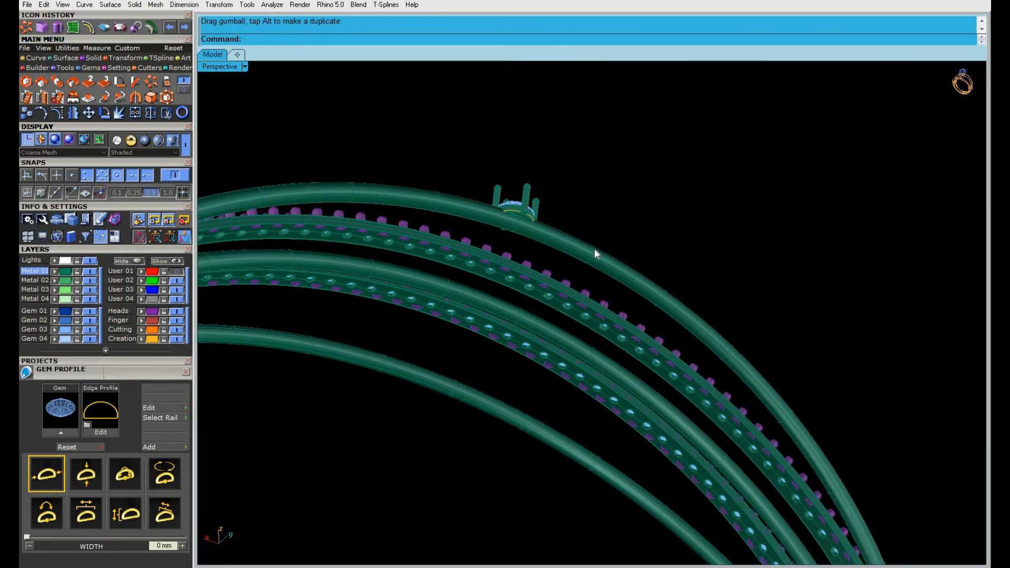
{"action": "right_click_drag", "start_coordinate": [541, 196], "coordinate": [501, 259]}
{"action": "scroll", "coordinate": [528, 267], "scroll_direction": "up", "scroll_amount": 5}
{"action": "scroll", "coordinate": [430, 320], "scroll_direction": "up", "scroll_amount": 5}
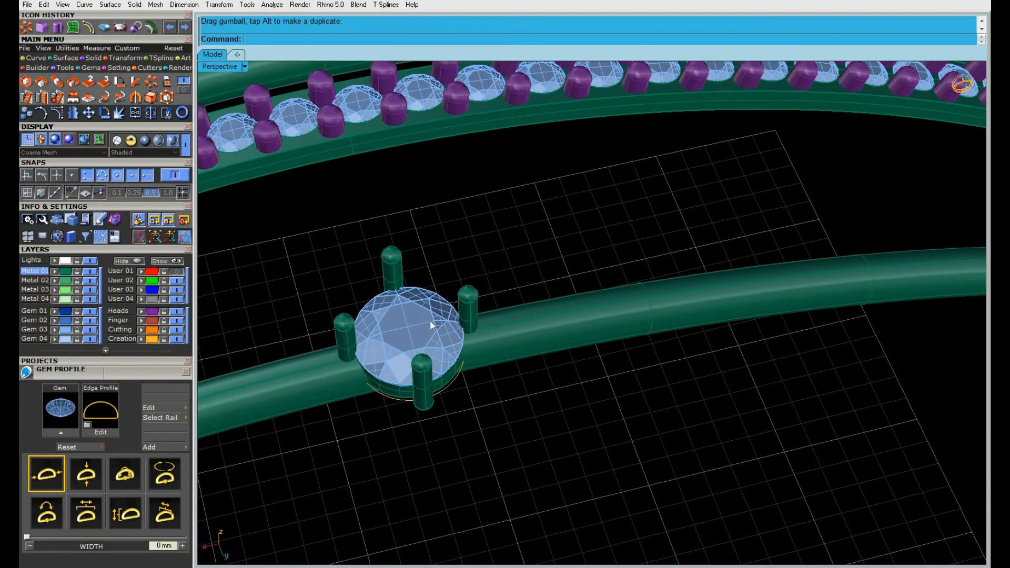
Select the accent gem, its cylinder and three prongs, view them side-on, then deselect
{"action": "left_click", "coordinate": [430, 325]}
{"action": "scroll", "coordinate": [451, 345], "scroll_direction": "up", "scroll_amount": 3}
{"action": "left_click", "coordinate": [420, 408], "text": "shift"}
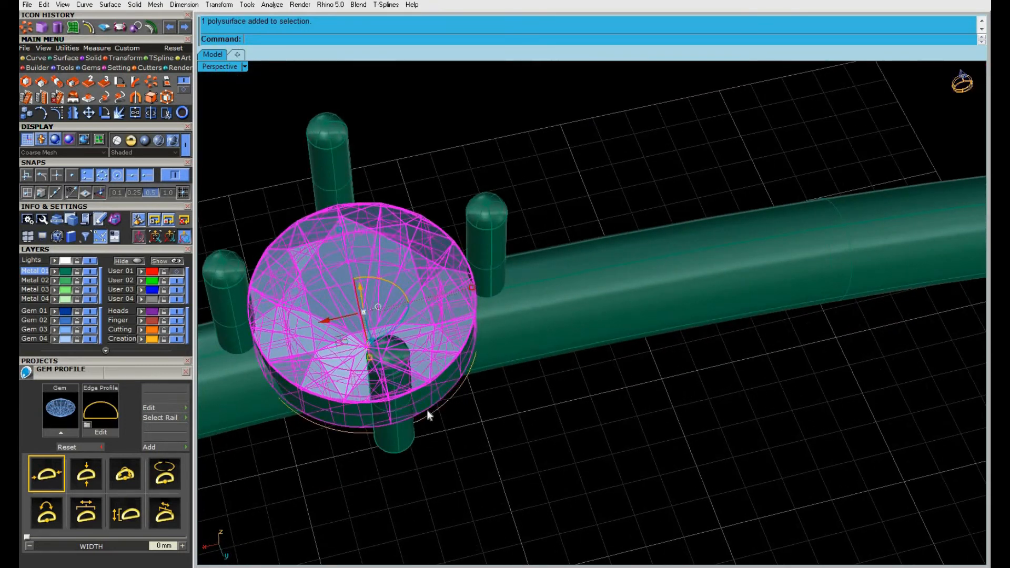
{"action": "left_click", "coordinate": [217, 289], "text": "shift"}
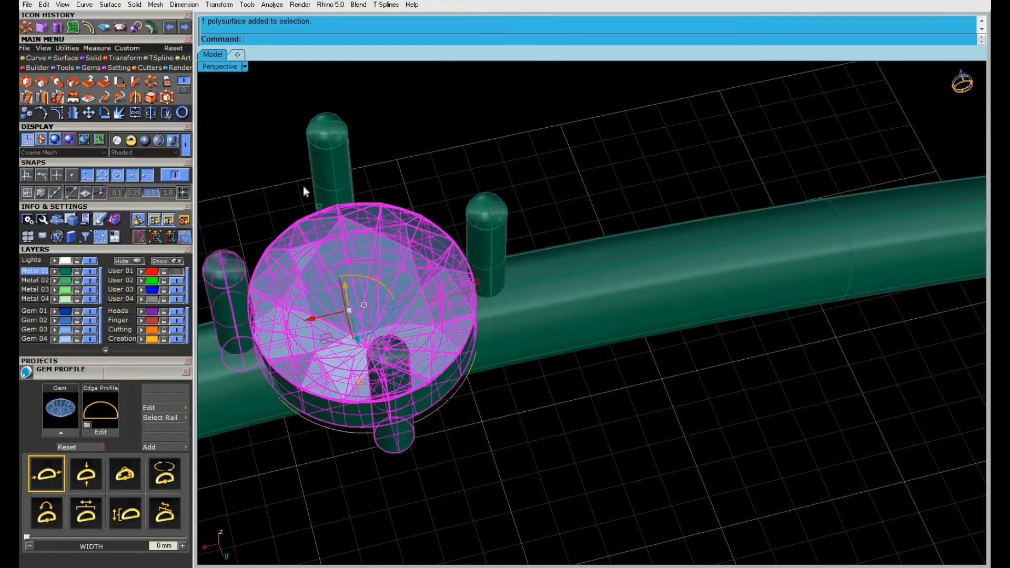
{"action": "left_click", "coordinate": [320, 153], "text": "shift"}
{"action": "left_click", "coordinate": [485, 214], "text": "shift"}
{"action": "scroll", "coordinate": [545, 238], "scroll_direction": "down", "scroll_amount": 5}
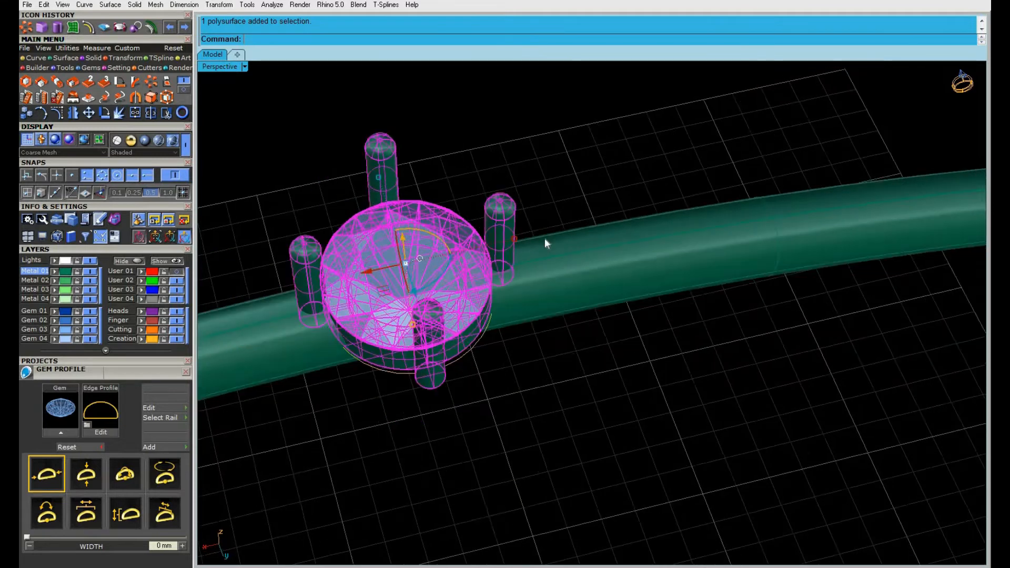
{"action": "right_click_drag", "start_coordinate": [524, 188], "coordinate": [521, 117]}
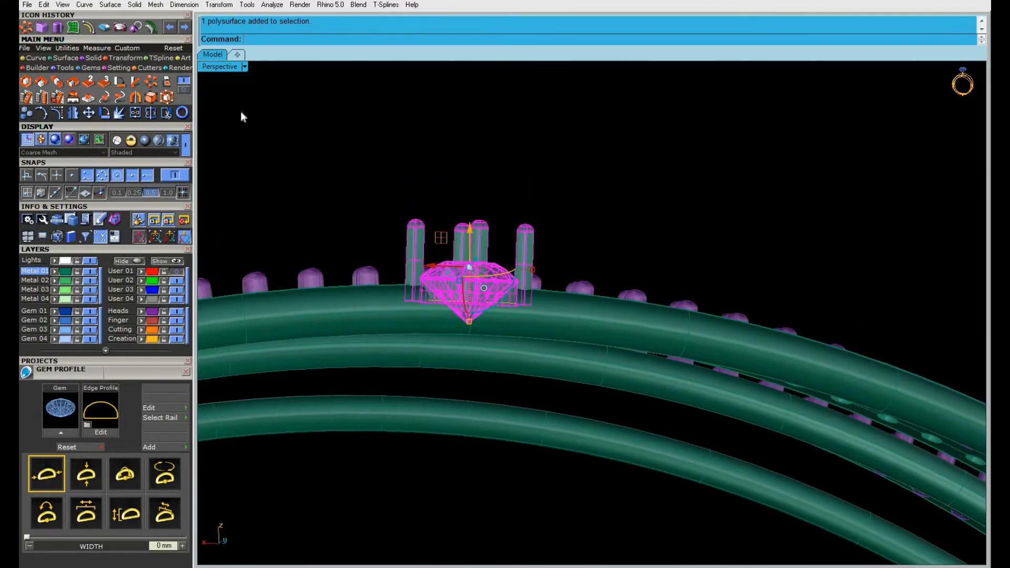
{"action": "key", "text": "Escape"}
{"action": "double_click", "coordinate": [223, 68]}
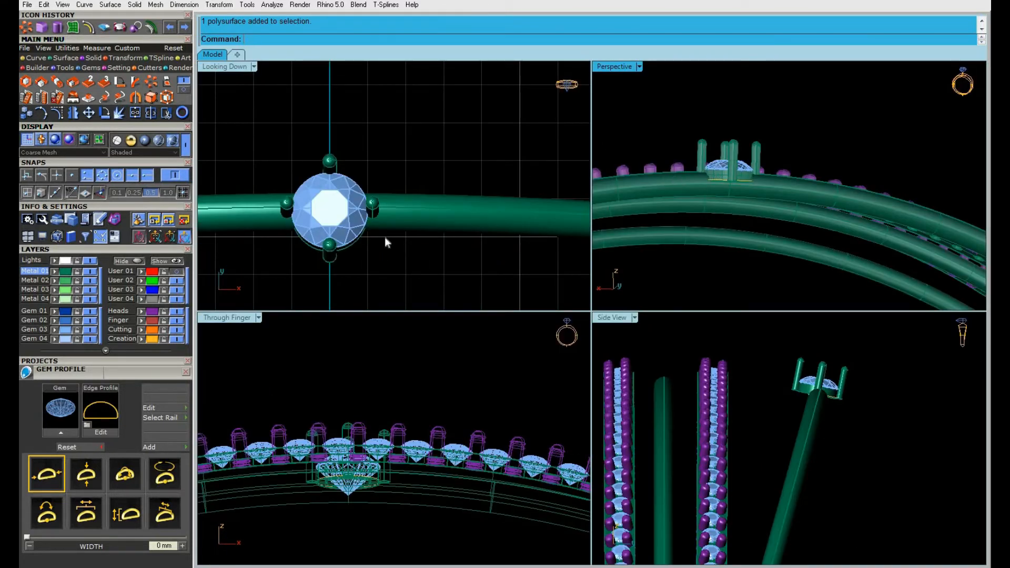
Move the gem, three prongs and cylindrical seat slightly lower with the gumball in Side View
{"action": "scroll", "coordinate": [337, 197], "scroll_direction": "up", "scroll_amount": 2}
{"action": "left_click", "coordinate": [337, 196]}
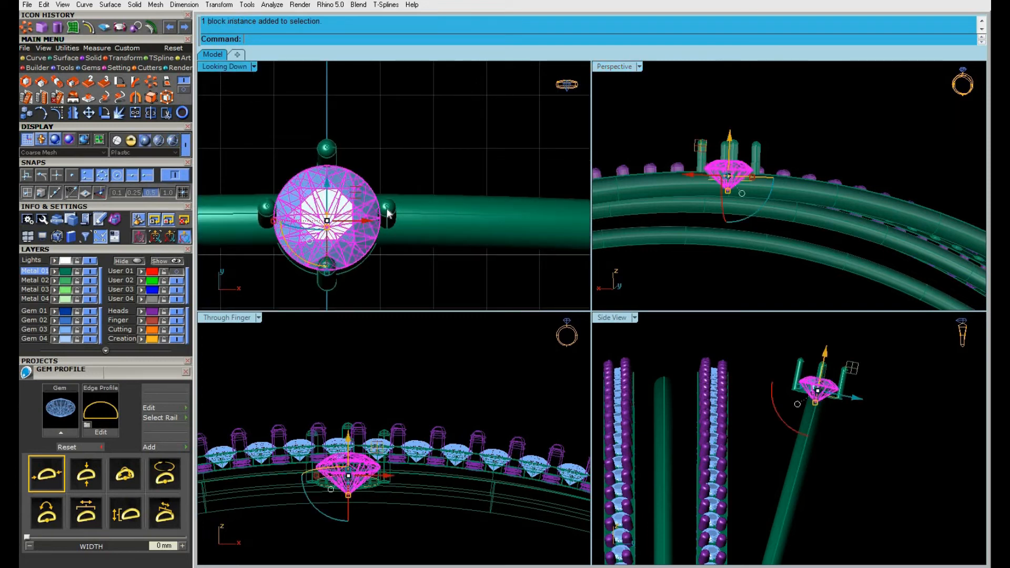
{"action": "left_click", "coordinate": [333, 149], "text": "shift"}
{"action": "left_click", "coordinate": [262, 210], "text": "shift"}
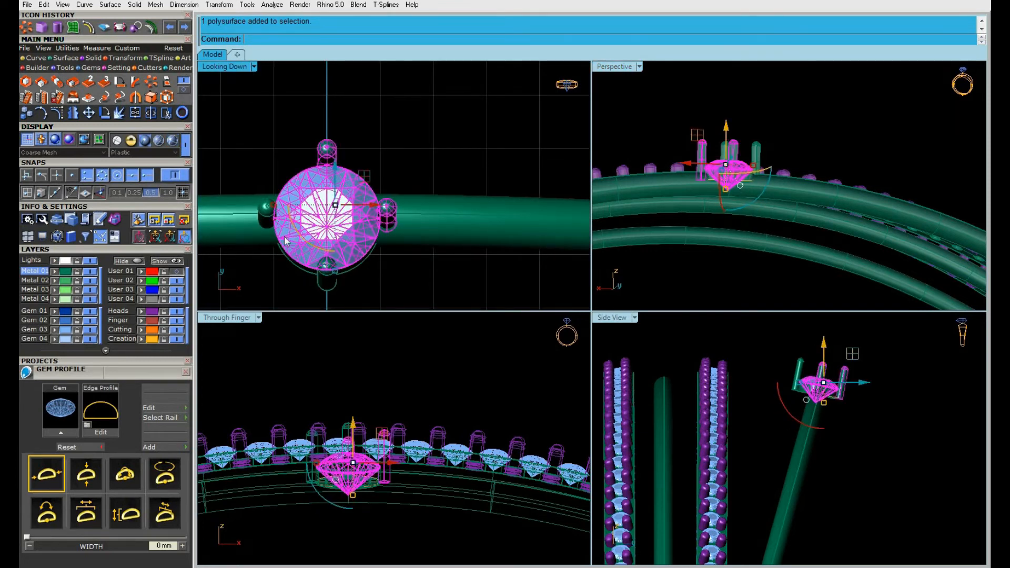
{"action": "left_click", "coordinate": [329, 284], "text": "shift"}
{"action": "left_click", "coordinate": [362, 263], "text": "shift"}
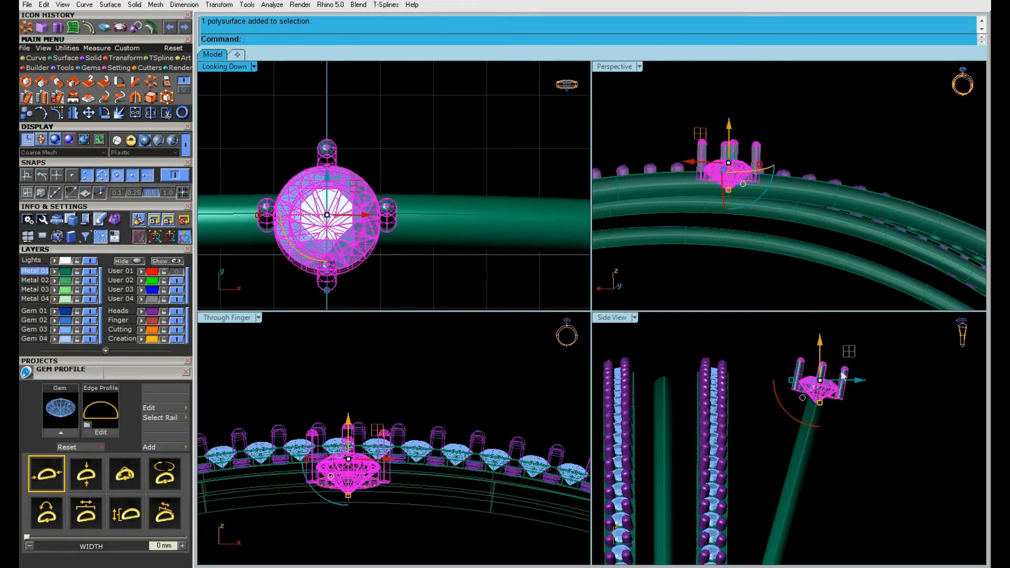
{"action": "scroll", "coordinate": [842, 389], "scroll_direction": "up", "scroll_amount": 3}
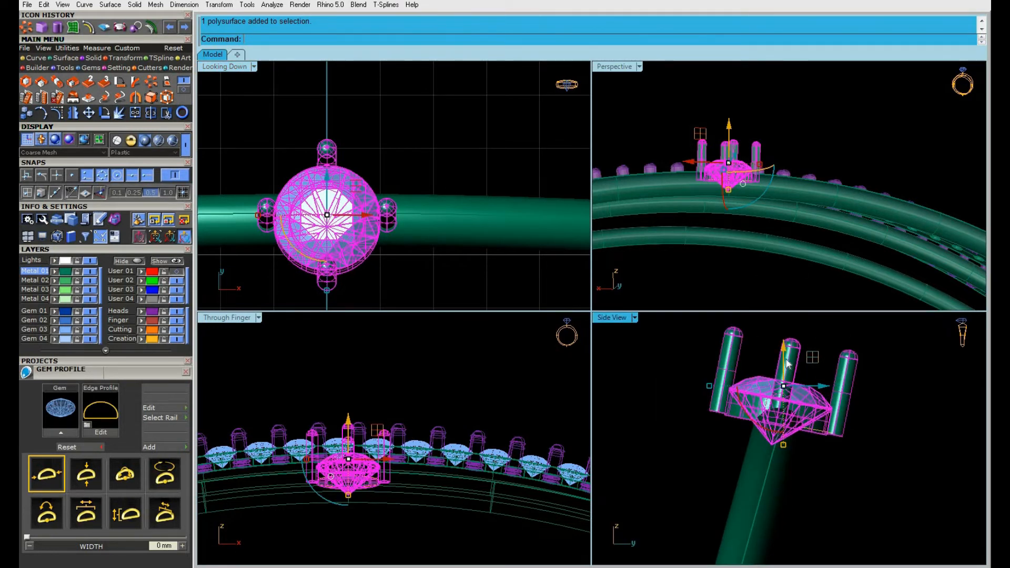
{"action": "scroll", "coordinate": [787, 363], "scroll_direction": "up", "scroll_amount": 3}
{"action": "left_click_drag", "start_coordinate": [787, 363], "coordinate": [814, 413]}
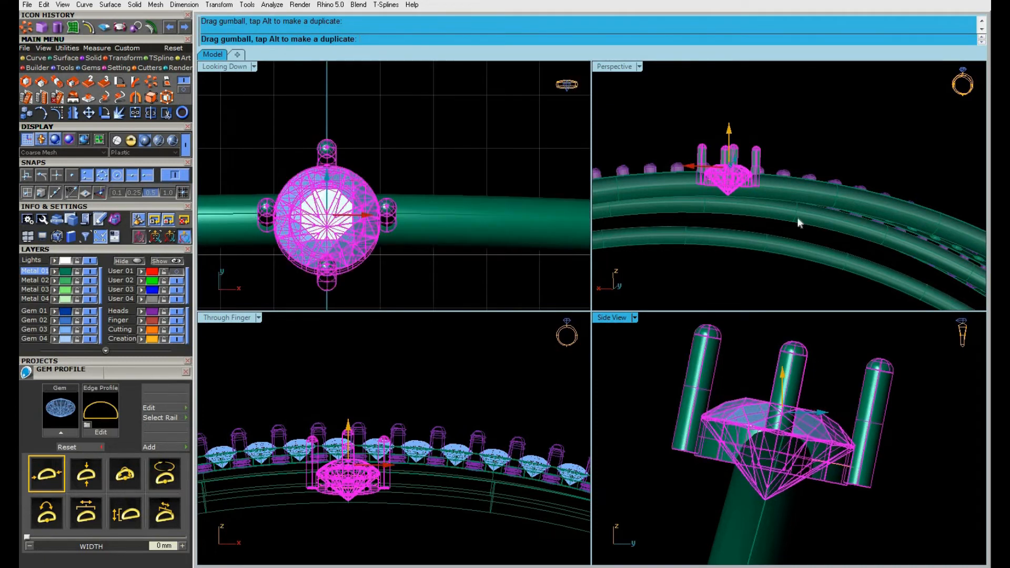
Check the lowered head from new angles in the perspective and top views
{"action": "left_click", "coordinate": [770, 159]}
{"action": "right_click_drag", "start_coordinate": [775, 182], "coordinate": [695, 168]}
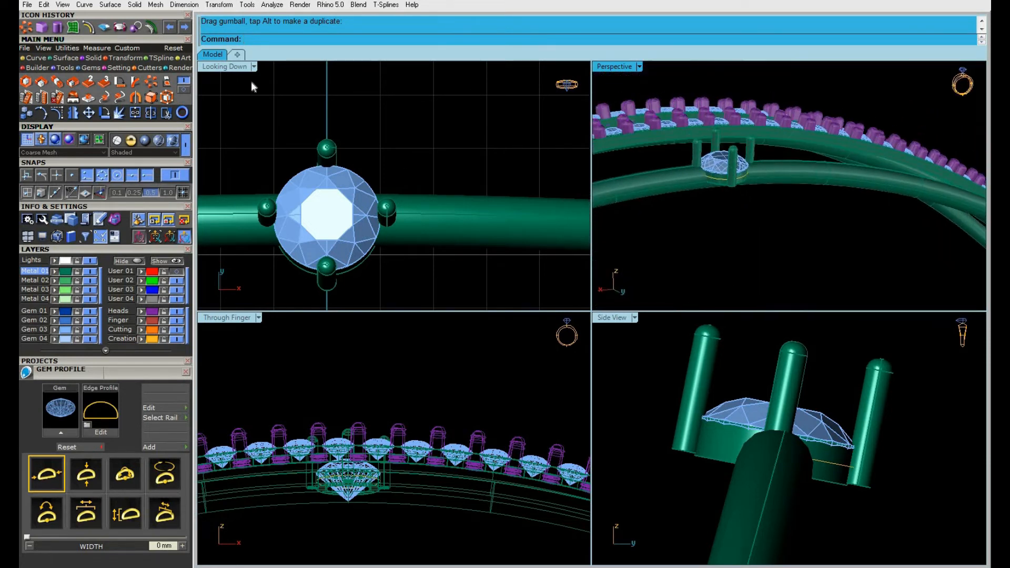
{"action": "double_click", "coordinate": [233, 70]}
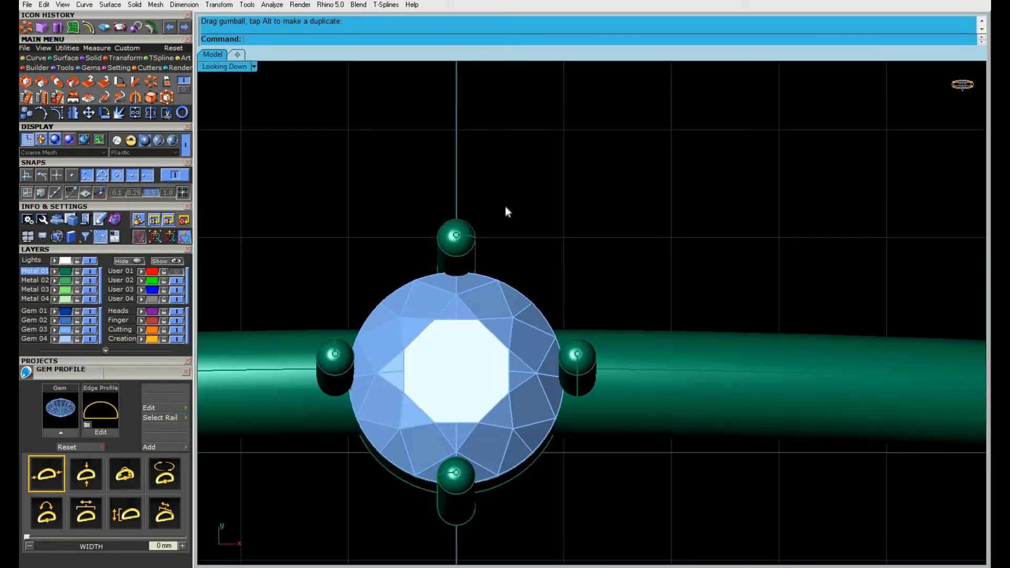
{"action": "double_click", "coordinate": [227, 66]}
{"action": "scroll", "coordinate": [416, 258], "scroll_direction": "down", "scroll_amount": 5}
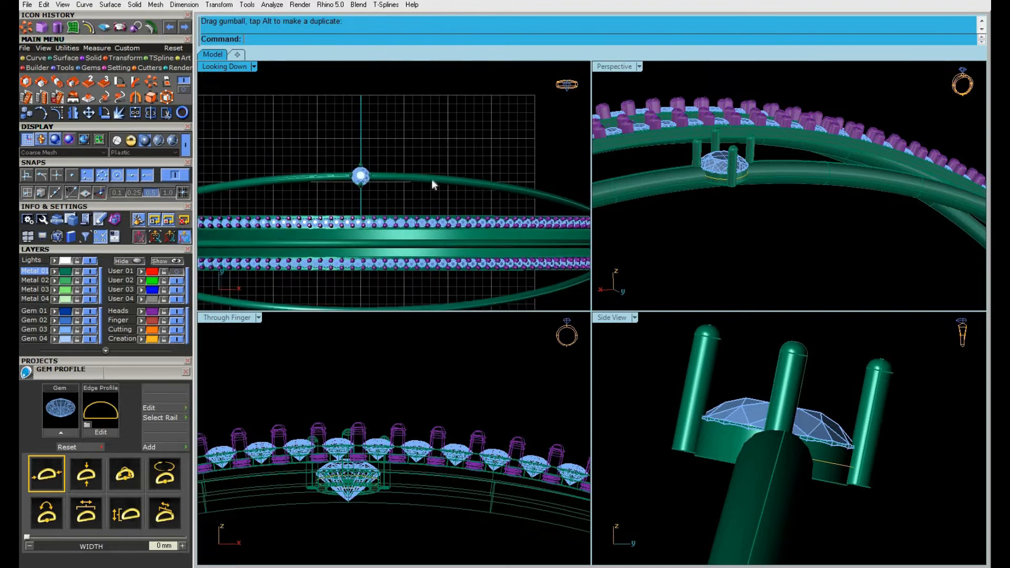
{"action": "scroll", "coordinate": [564, 115], "scroll_direction": "up", "scroll_amount": 2}
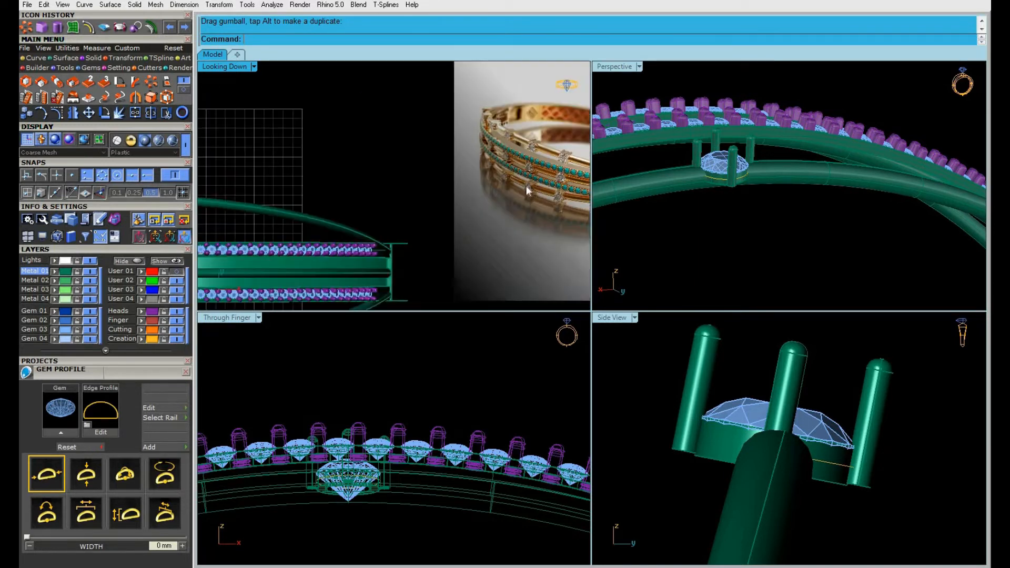
{"action": "scroll", "coordinate": [513, 149], "scroll_direction": "up", "scroll_amount": 3}
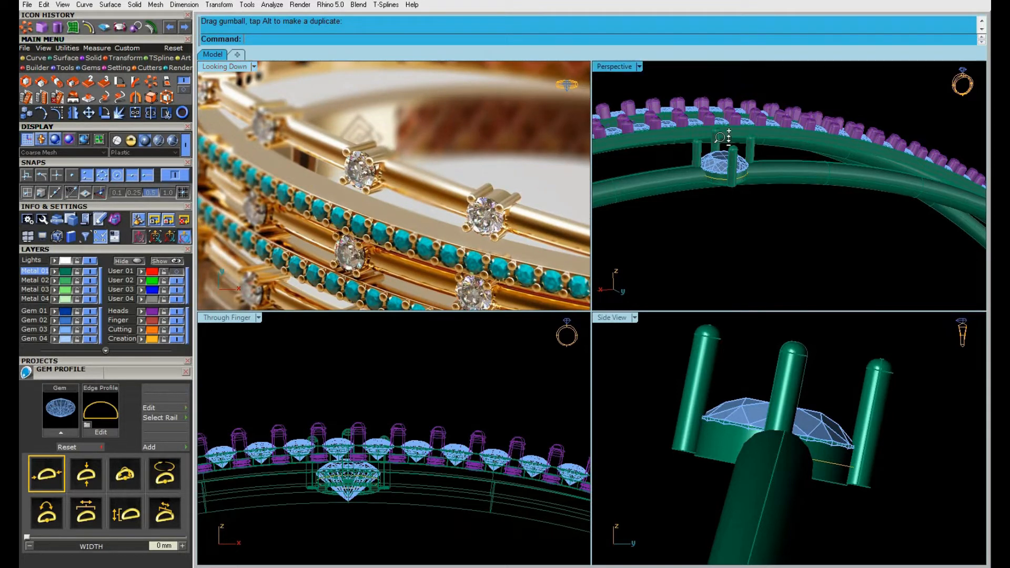
{"action": "scroll", "coordinate": [708, 167], "scroll_direction": "up", "scroll_amount": 3}
Inspect the seat under the gem and view the bands from below in full-screen perspective
{"action": "left_click", "coordinate": [705, 175]}
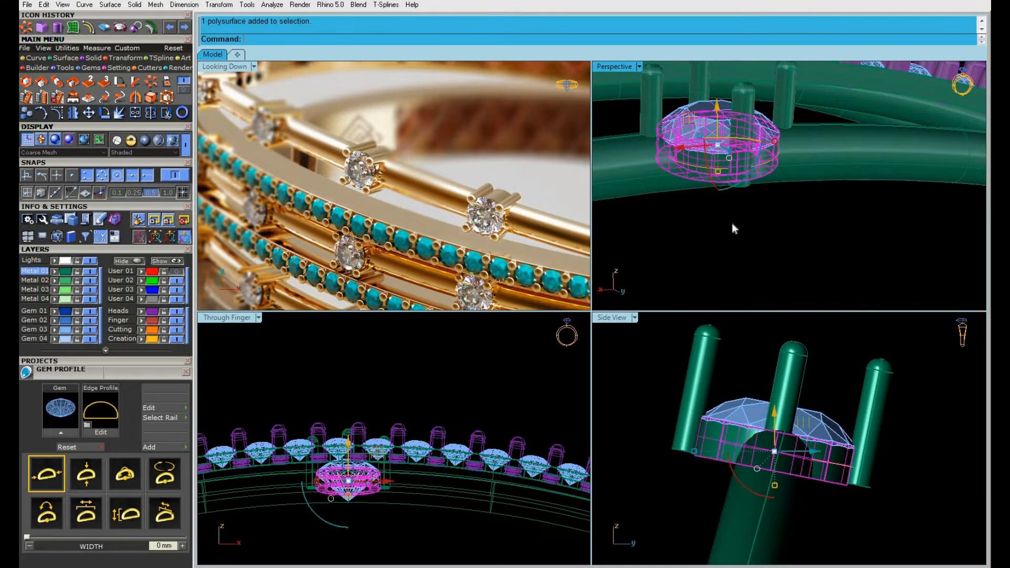
{"action": "left_click", "coordinate": [707, 174]}
{"action": "left_click", "coordinate": [749, 233]}
{"action": "right_click_drag", "start_coordinate": [720, 190], "coordinate": [720, 160]}
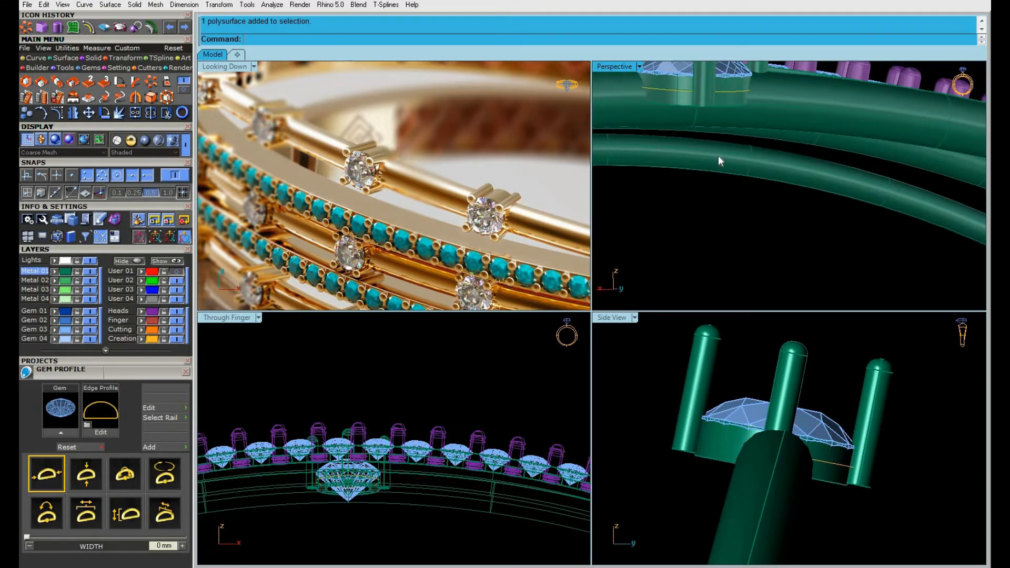
{"action": "left_click", "coordinate": [723, 111]}
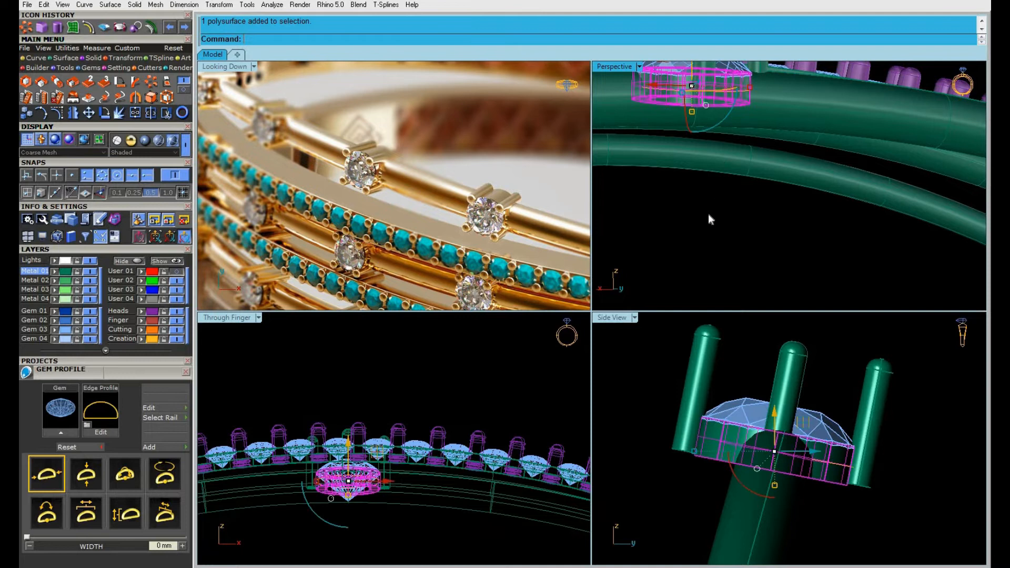
{"action": "left_click", "coordinate": [654, 320]}
{"action": "double_click", "coordinate": [617, 68]}
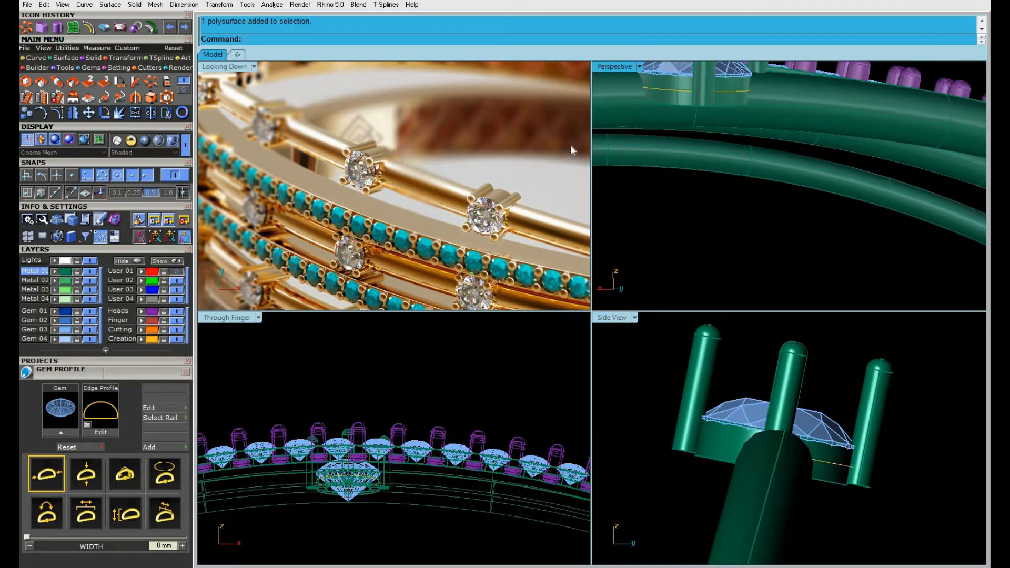
{"action": "scroll", "coordinate": [496, 193], "scroll_direction": "down", "scroll_amount": 5}
{"action": "right_click_drag", "start_coordinate": [532, 135], "coordinate": [702, 140]}
{"action": "scroll", "coordinate": [688, 177], "scroll_direction": "up", "scroll_amount": 3}
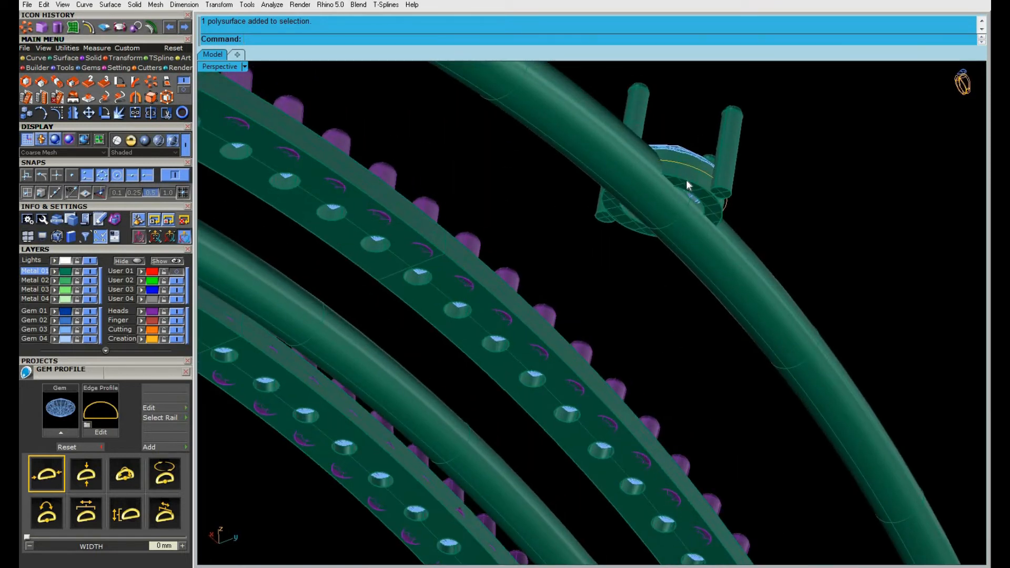
Extrude the circle under the accent diamond straight downward into a solid cylindrical base
{"action": "left_click", "coordinate": [686, 180]}
{"action": "left_click", "coordinate": [772, 160]}
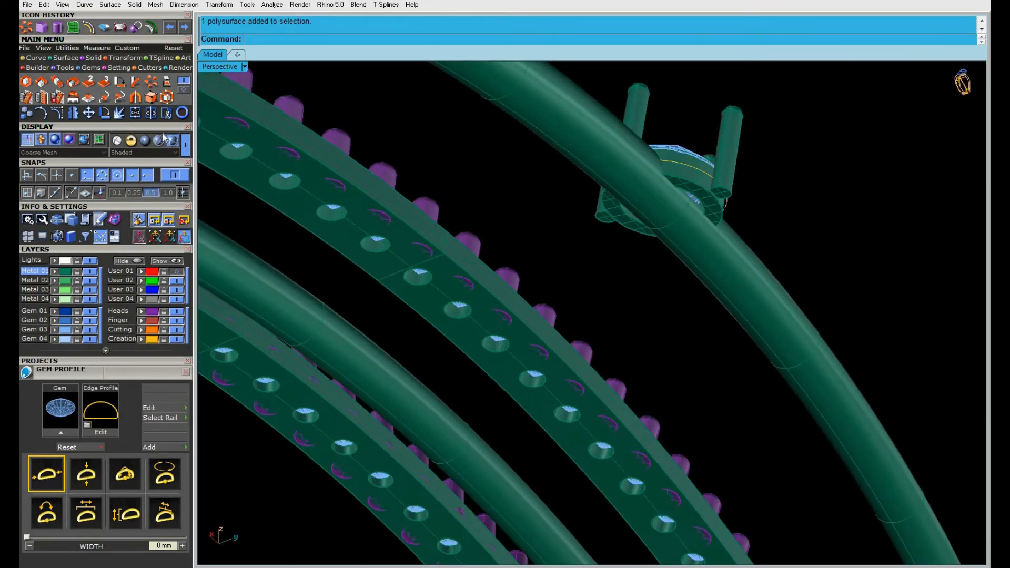
{"action": "left_click", "coordinate": [93, 58]}
{"action": "left_click", "coordinate": [160, 84]}
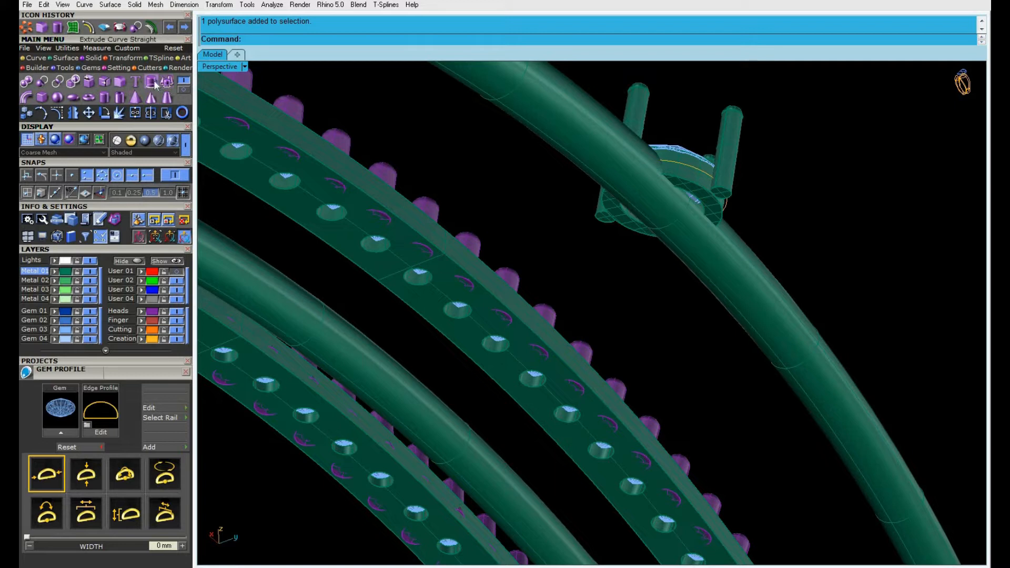
{"action": "left_click", "coordinate": [696, 185]}
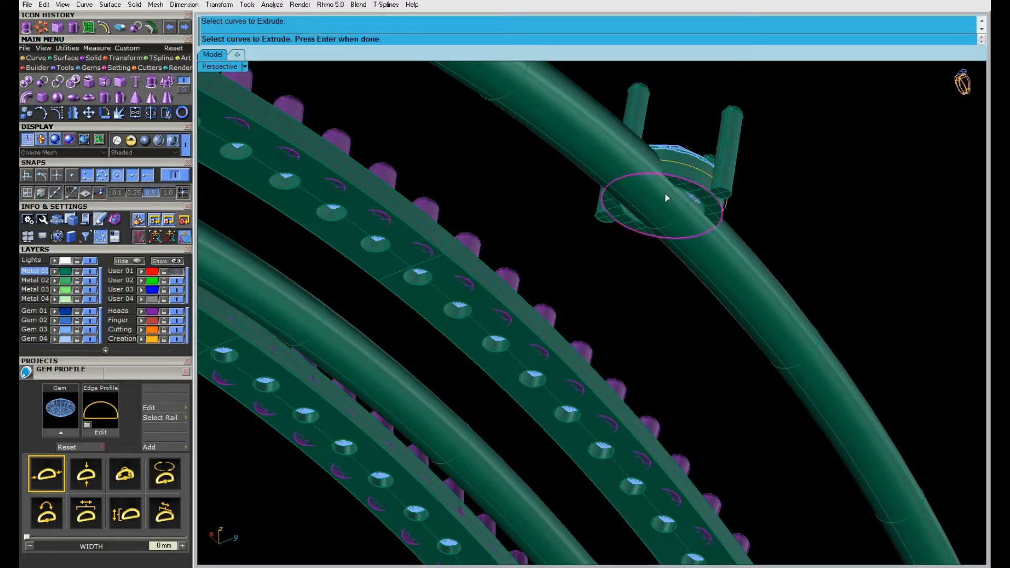
{"action": "key", "text": "Return"}
{"action": "right_click_drag", "start_coordinate": [661, 257], "coordinate": [623, 322]}
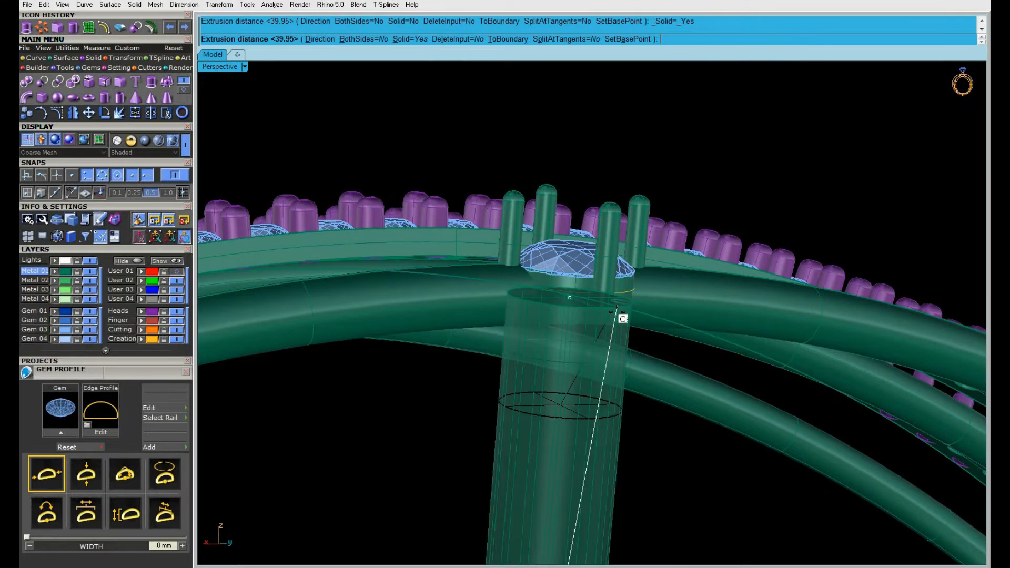
{"action": "double_click", "coordinate": [219, 68]}
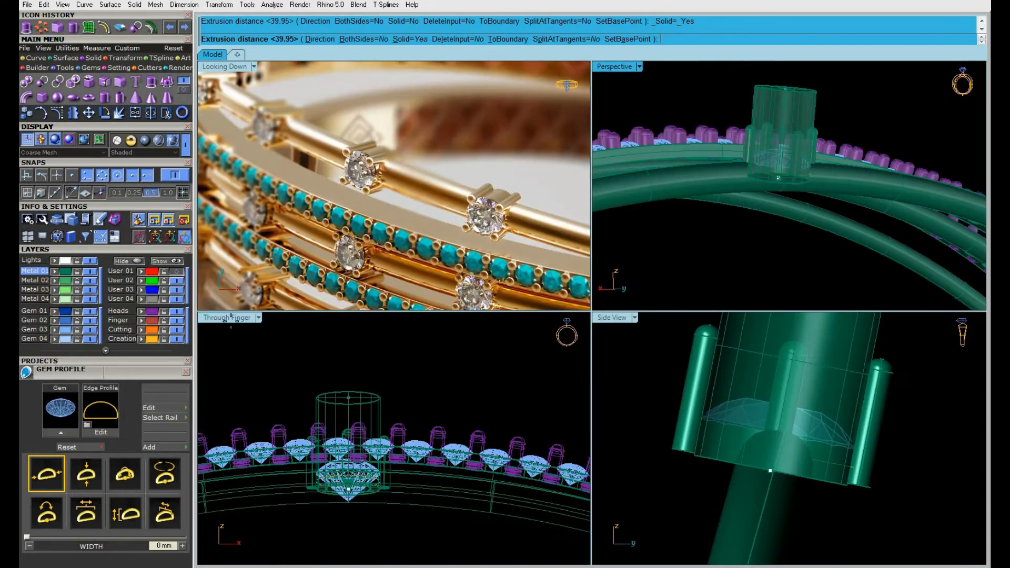
{"action": "double_click", "coordinate": [227, 318]}
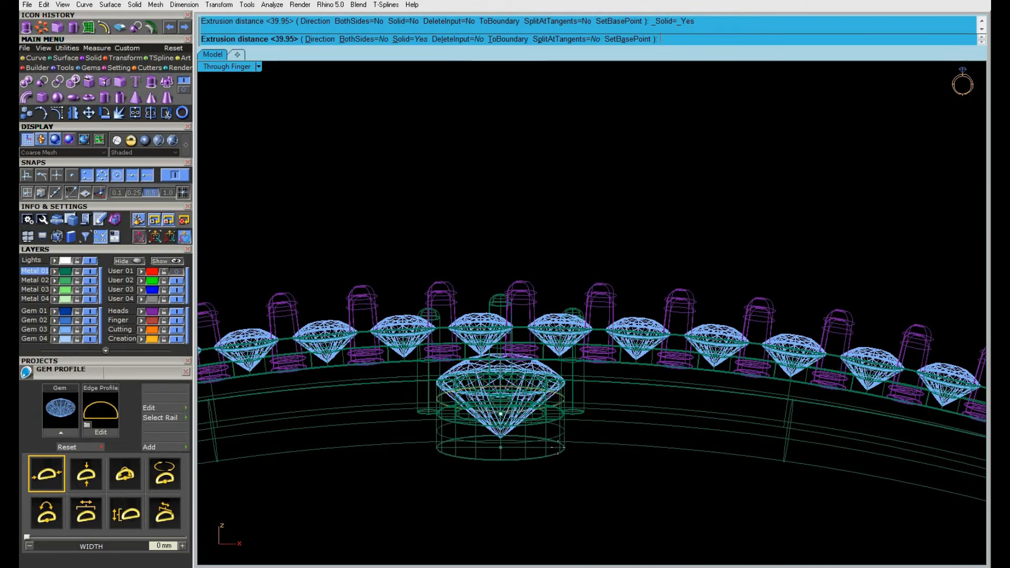
{"action": "left_click", "coordinate": [558, 446]}
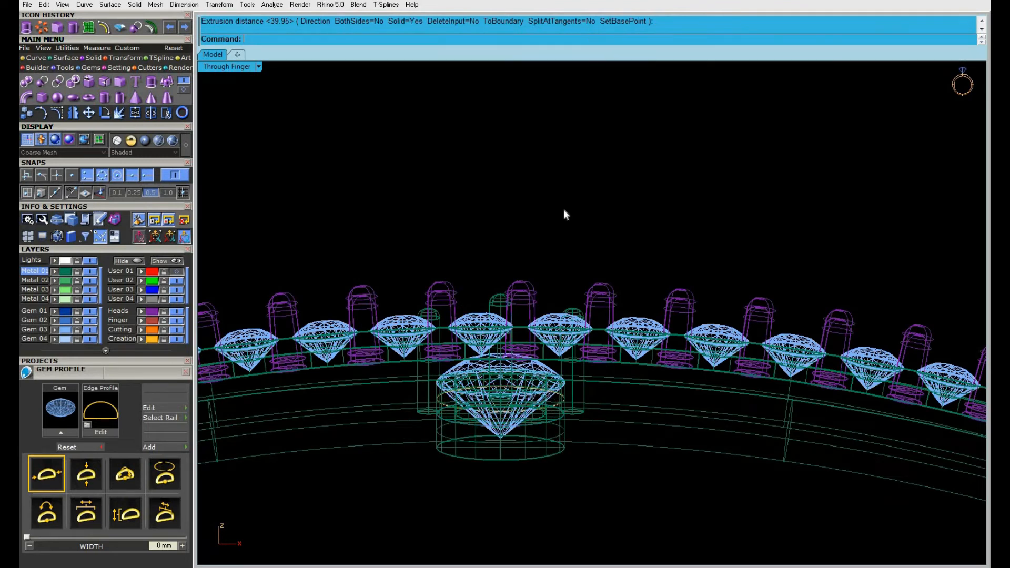
{"action": "double_click", "coordinate": [242, 69]}
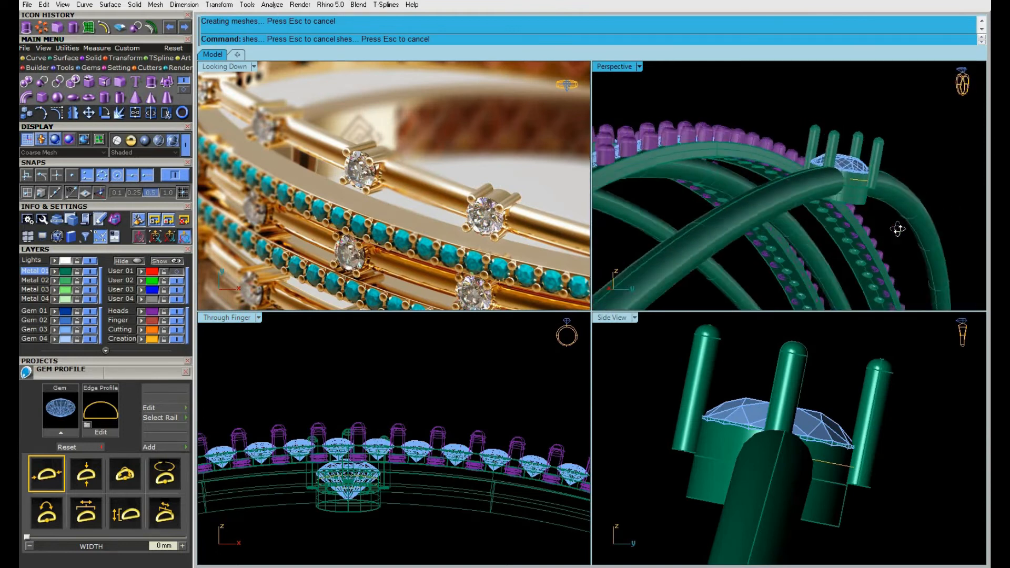
{"action": "right_click_drag", "start_coordinate": [898, 229], "coordinate": [822, 151]}
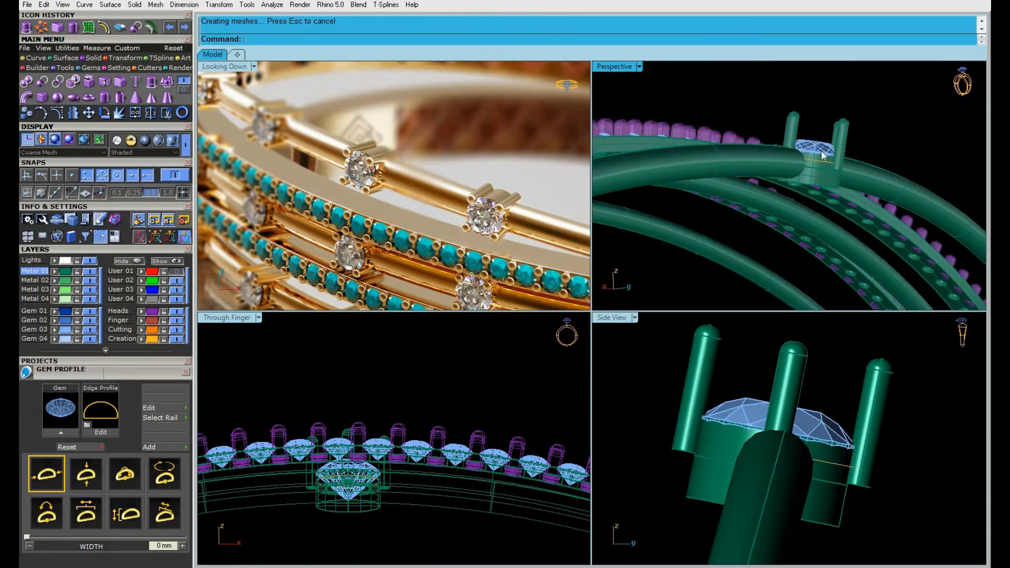
{"action": "scroll", "coordinate": [815, 125], "scroll_direction": "up", "scroll_amount": 5}
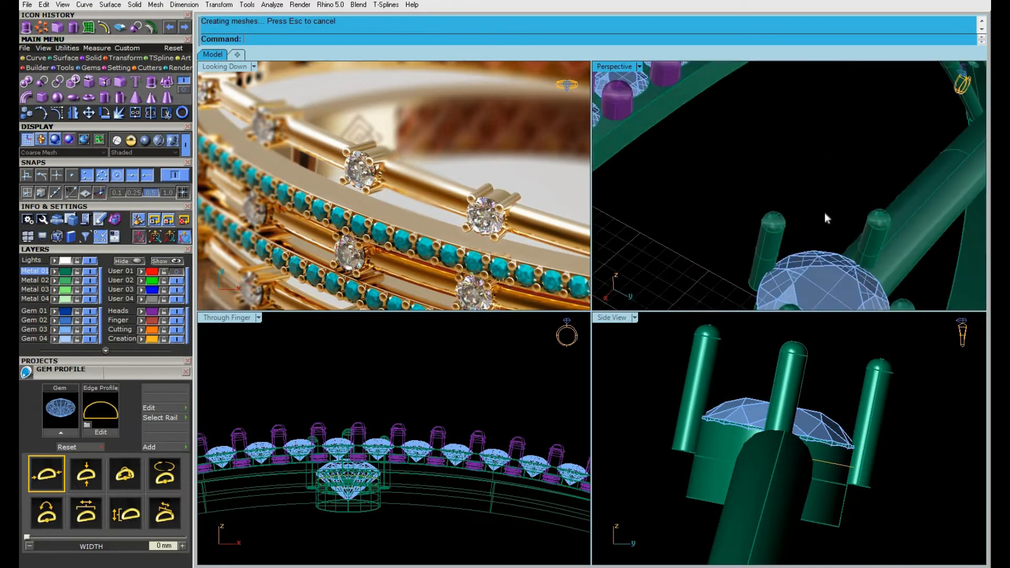
{"action": "right_click_drag", "start_coordinate": [825, 213], "coordinate": [886, 271]}
{"action": "right_click_drag", "start_coordinate": [792, 215], "coordinate": [697, 161], "text": "shift"}
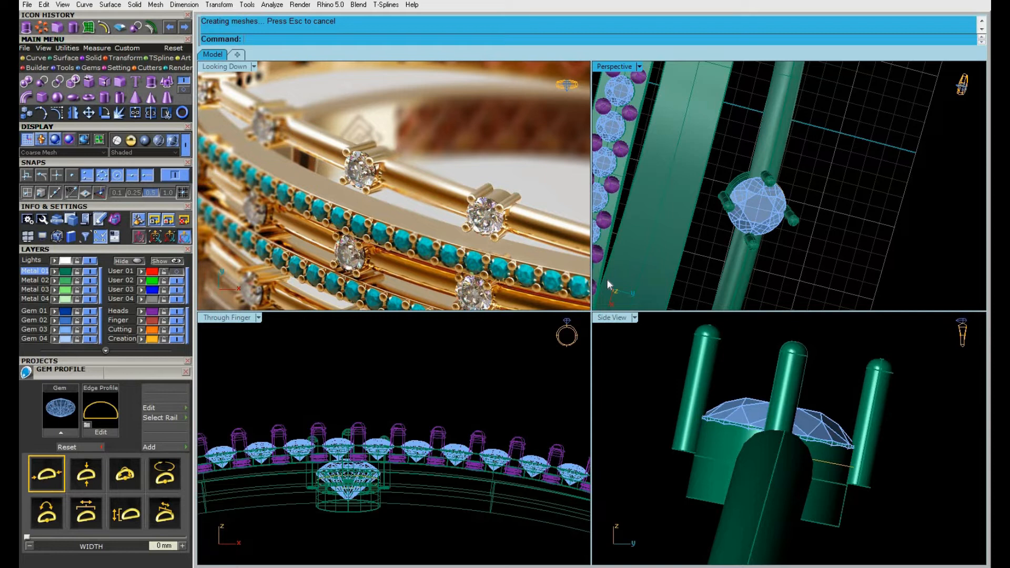
{"action": "double_click", "coordinate": [219, 66]}
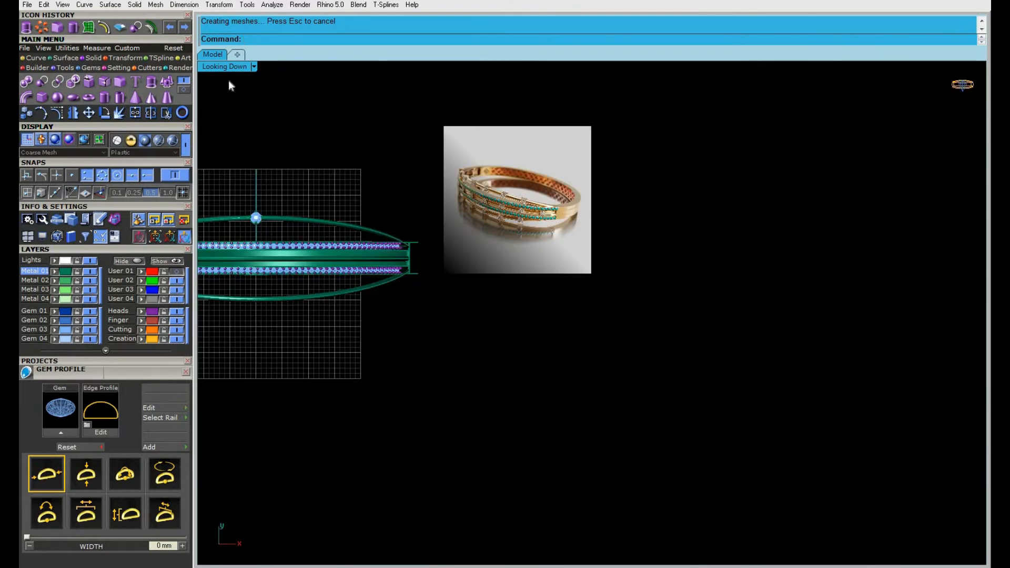
{"action": "double_click", "coordinate": [228, 66]}
{"action": "right_click_drag", "start_coordinate": [785, 141], "coordinate": [778, 126]}
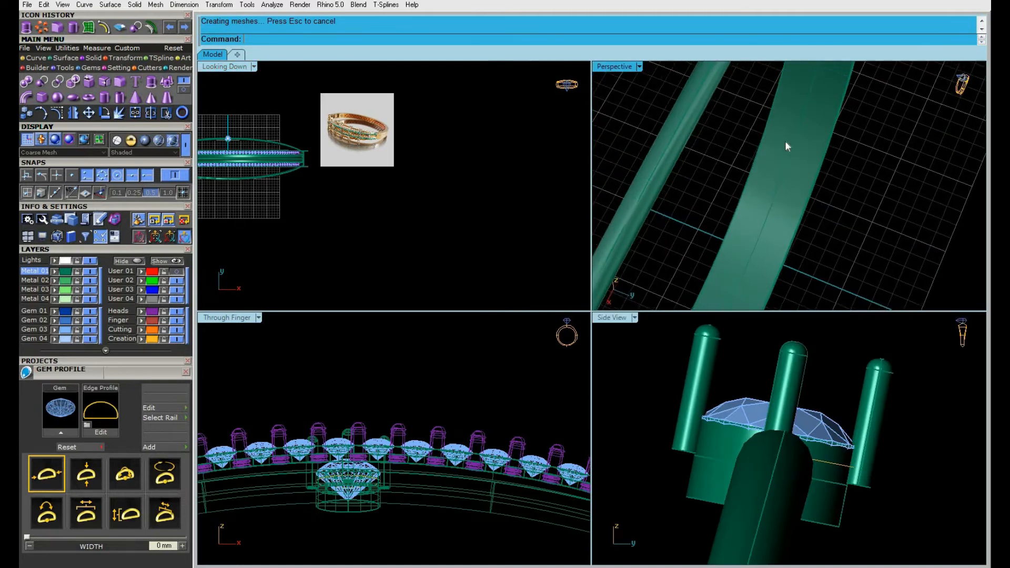
{"action": "scroll", "coordinate": [784, 141], "scroll_direction": "down", "scroll_amount": 5}
{"action": "double_click", "coordinate": [612, 67]}
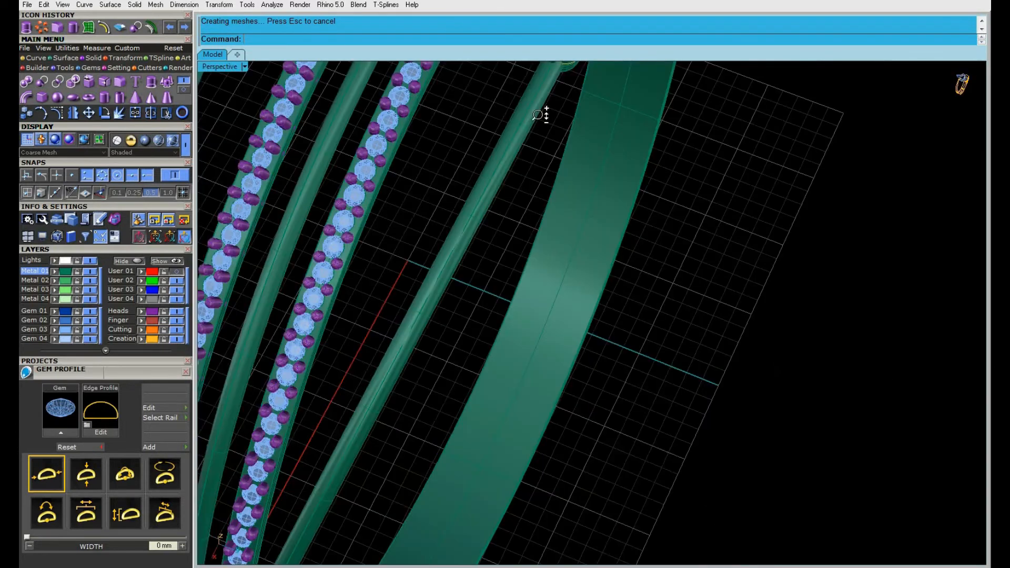
{"action": "scroll", "coordinate": [493, 228], "scroll_direction": "up", "scroll_amount": 5}
{"action": "right_click_drag", "start_coordinate": [479, 266], "coordinate": [476, 97]}
{"action": "scroll", "coordinate": [465, 185], "scroll_direction": "down", "scroll_amount": 3}
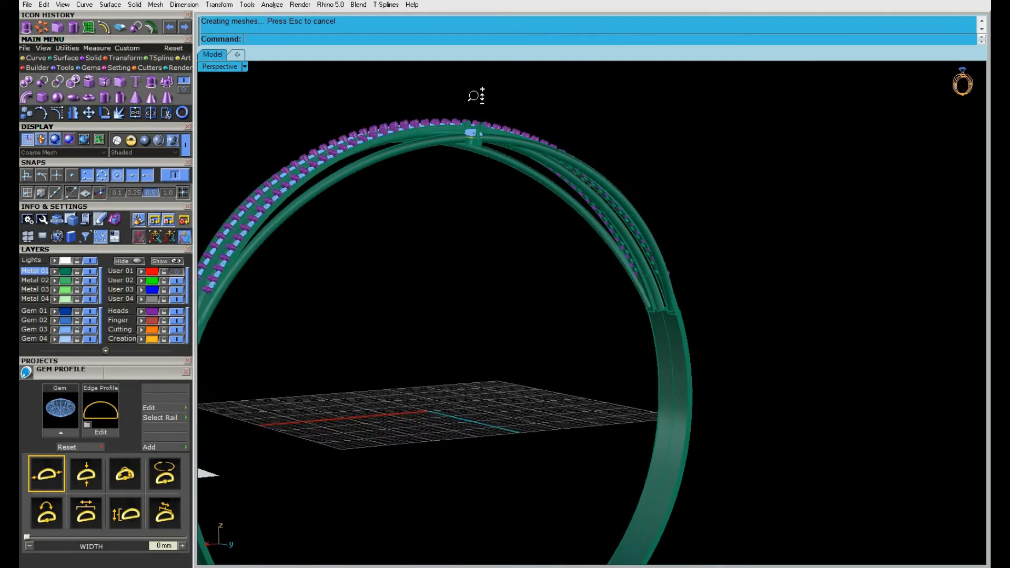
{"action": "scroll", "coordinate": [474, 105], "scroll_direction": "up", "scroll_amount": 5}
{"action": "scroll", "coordinate": [501, 220], "scroll_direction": "up", "scroll_amount": 2}
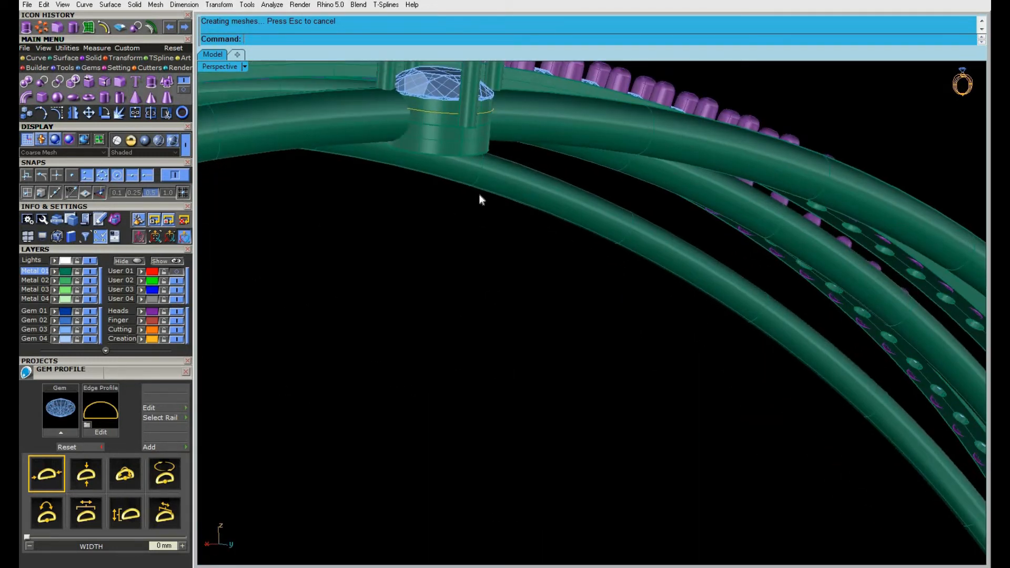
{"action": "right_click_drag", "start_coordinate": [497, 307], "coordinate": [513, 424], "text": "shift"}
Drag the four prongs lower and slightly left in Side View, undoing an accidental gem move
{"action": "left_click", "coordinate": [488, 179]}
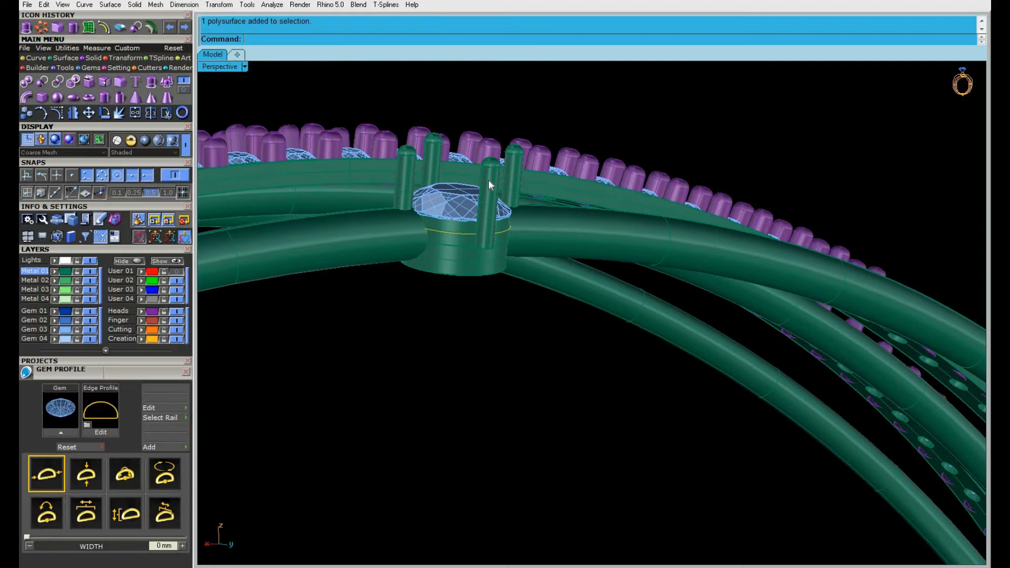
{"action": "left_click", "coordinate": [401, 158], "text": "shift"}
{"action": "left_click", "coordinate": [429, 142], "text": "shift"}
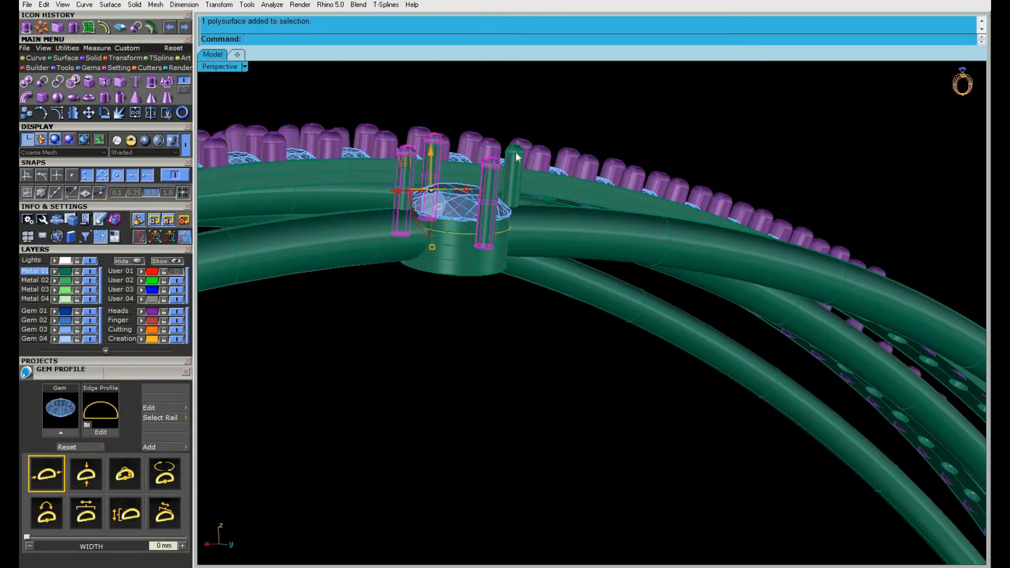
{"action": "left_click", "coordinate": [517, 157], "text": "shift"}
{"action": "double_click", "coordinate": [232, 66]}
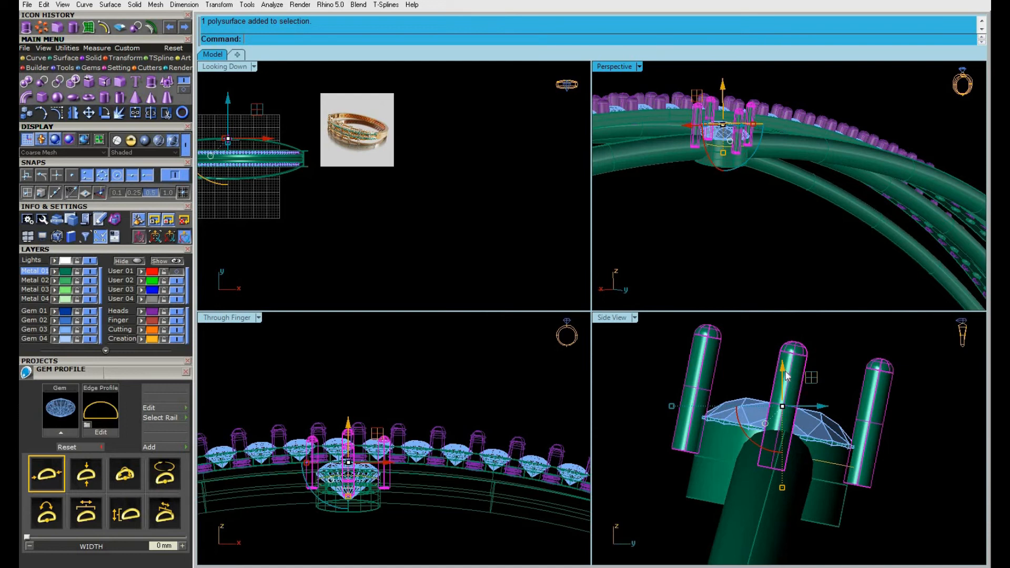
{"action": "left_click_drag", "start_coordinate": [787, 380], "coordinate": [815, 434]}
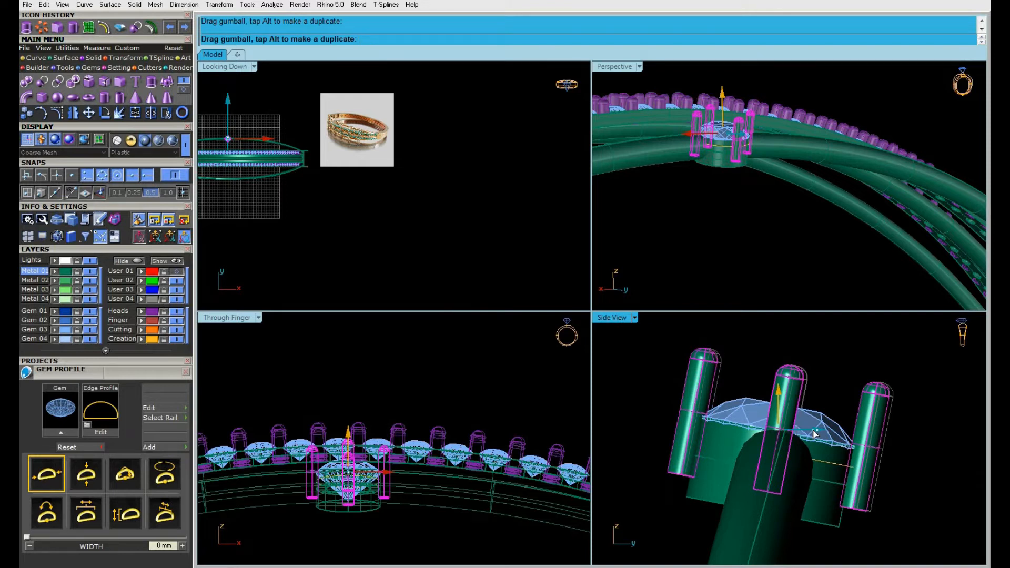
{"action": "left_click_drag", "start_coordinate": [764, 431], "coordinate": [764, 432]}
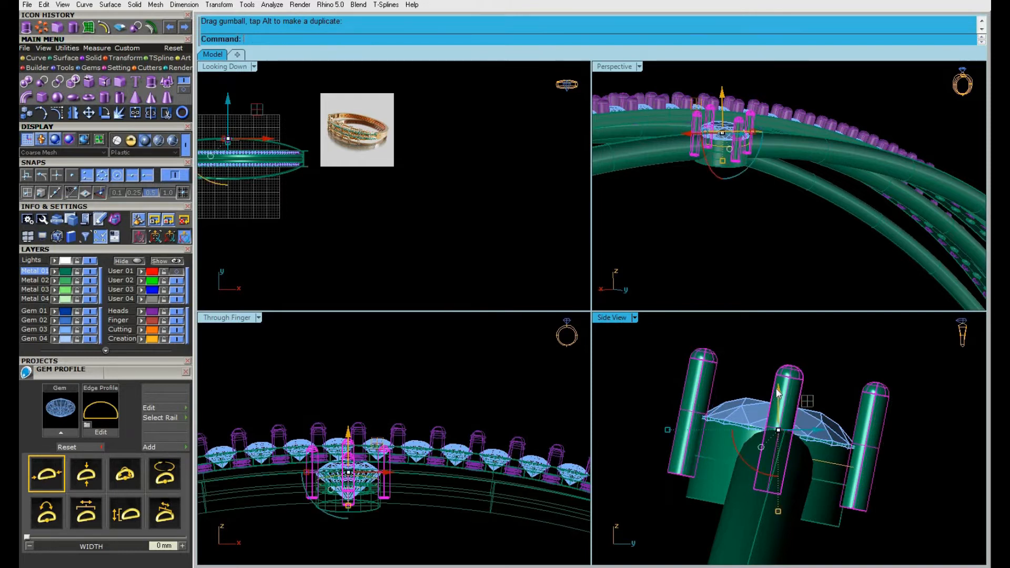
{"action": "left_click_drag", "start_coordinate": [778, 392], "coordinate": [778, 399]}
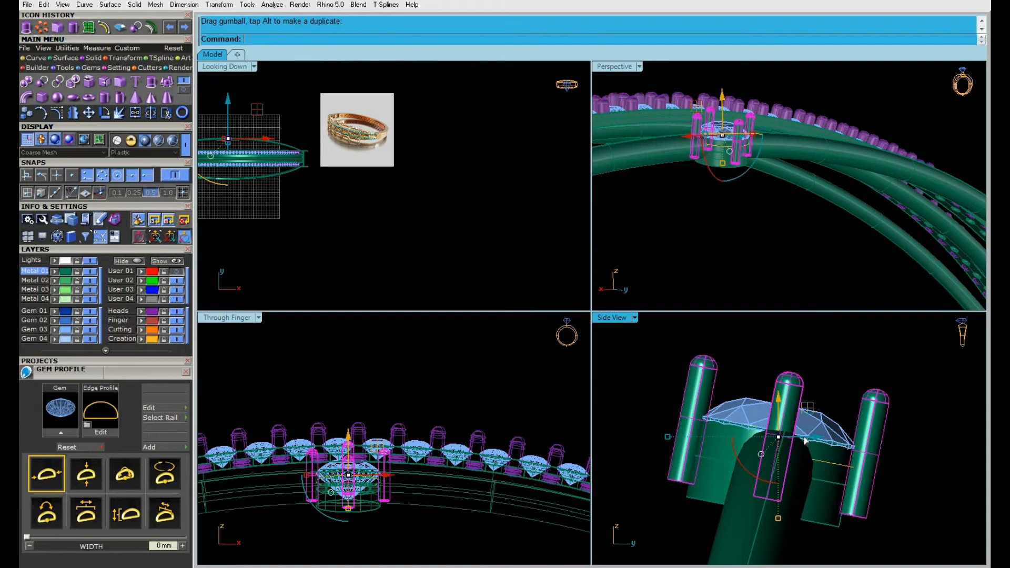
{"action": "left_click_drag", "start_coordinate": [804, 438], "coordinate": [779, 377]}
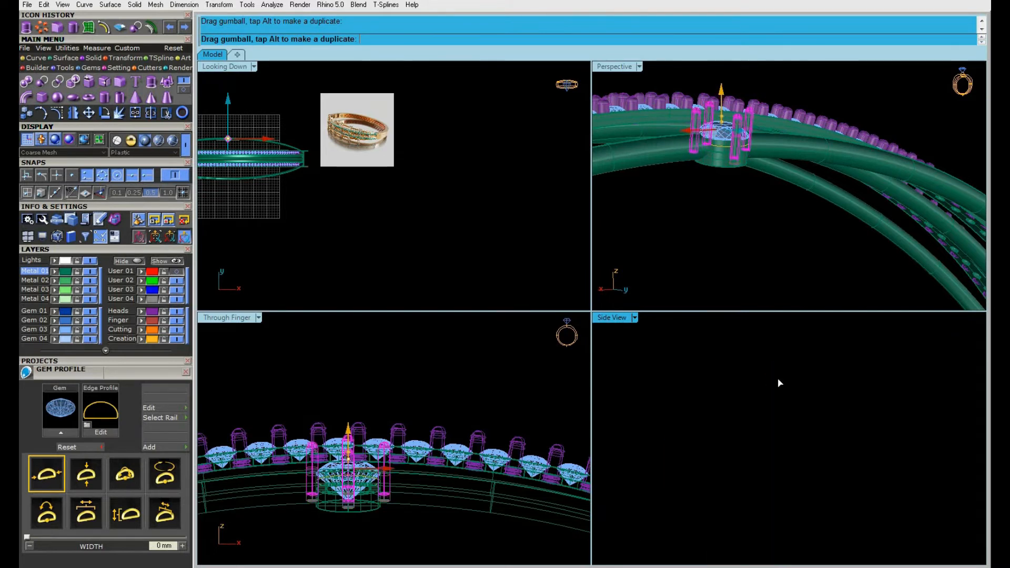
{"action": "left_click_drag", "start_coordinate": [806, 414], "coordinate": [806, 412]}
{"action": "key", "text": "ctrl+z"}
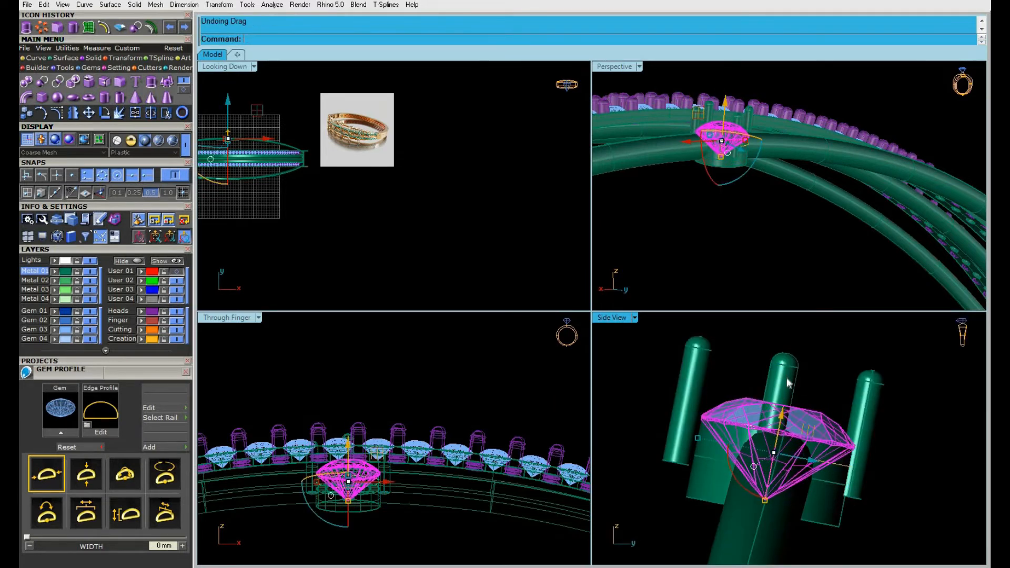
Reselect the four prongs, nudge them slightly right and lower, then deselect
{"action": "left_click", "coordinate": [789, 386]}
{"action": "left_click", "coordinate": [695, 368], "text": "shift"}
{"action": "left_click", "coordinate": [858, 389], "text": "shift"}
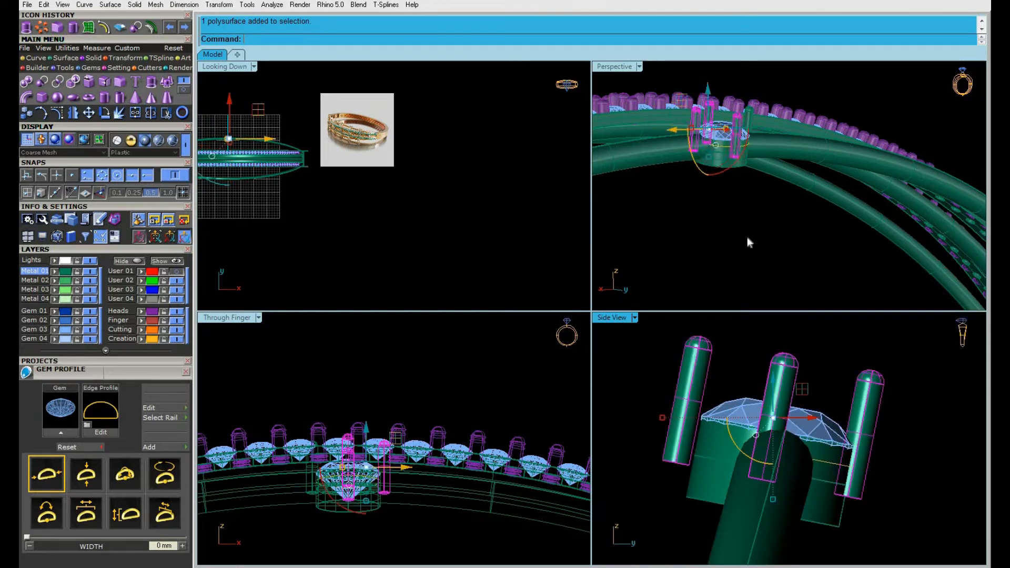
{"action": "right_click_drag", "start_coordinate": [748, 237], "coordinate": [770, 184]}
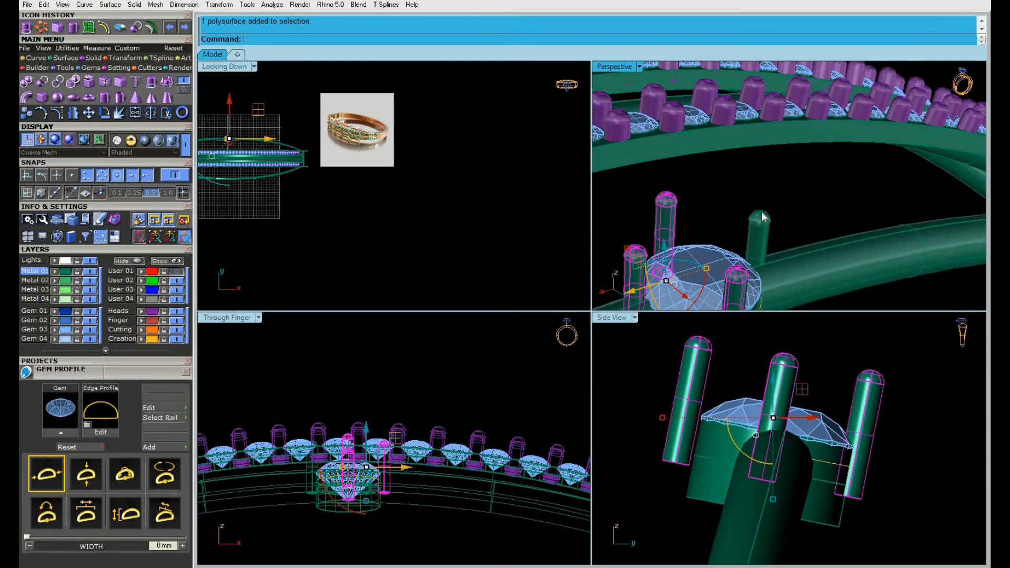
{"action": "left_click", "coordinate": [758, 239], "text": "shift"}
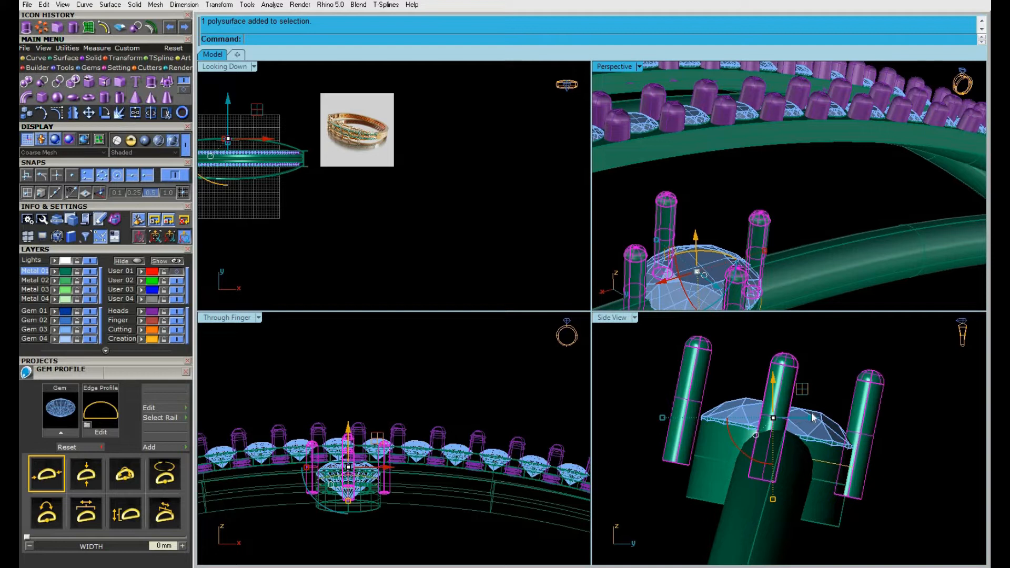
{"action": "left_click_drag", "start_coordinate": [810, 414], "coordinate": [815, 414]}
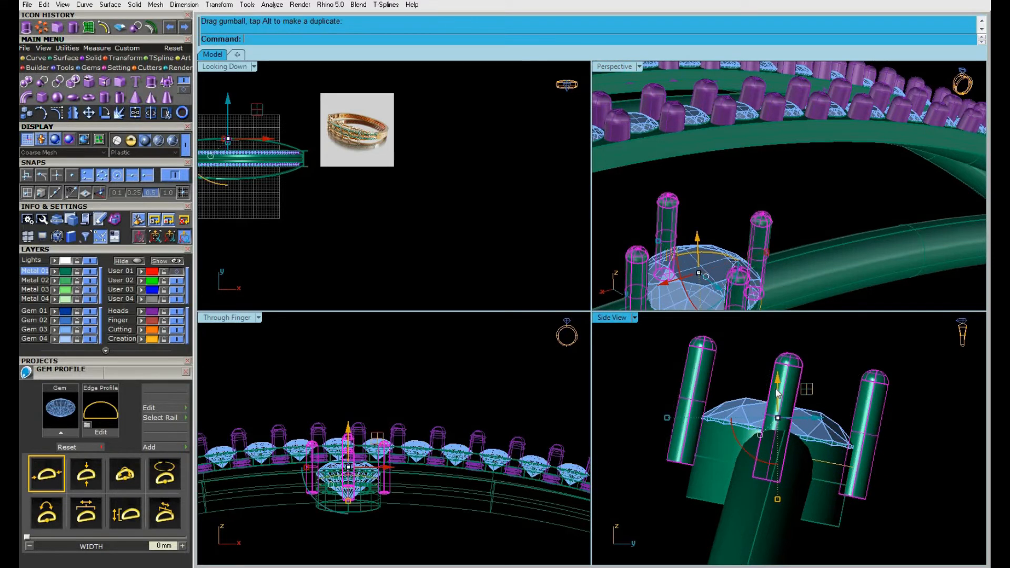
{"action": "left_click_drag", "start_coordinate": [779, 377], "coordinate": [779, 389]}
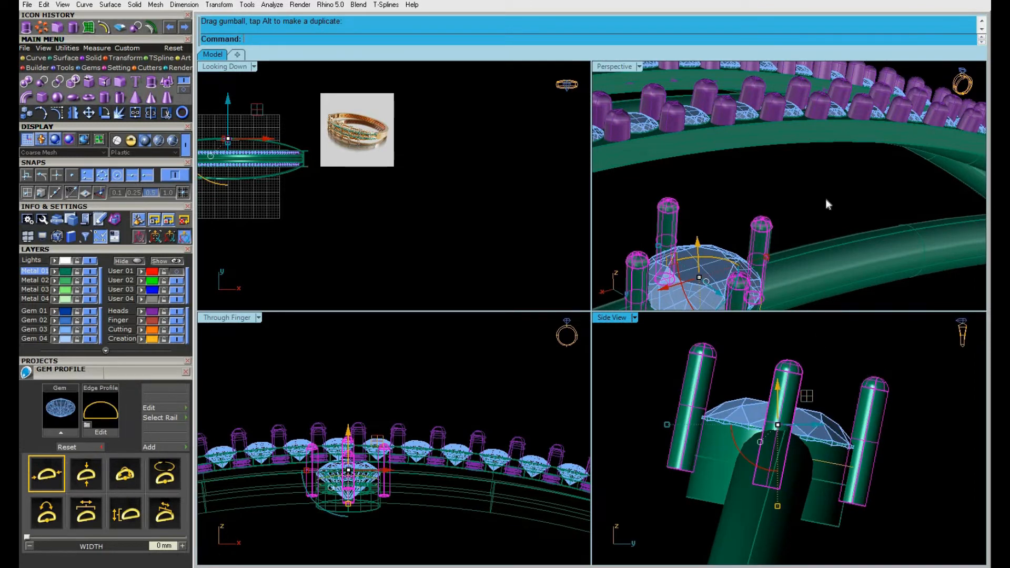
{"action": "left_click", "coordinate": [657, 174]}
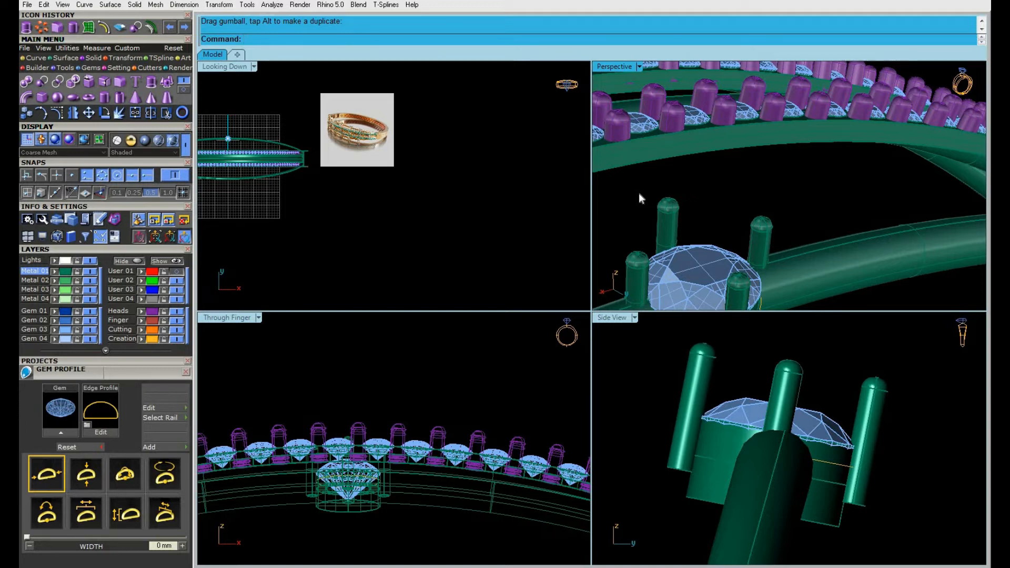
Maximize the Perspective view and orbit to a low, close look at the centre head's underside
{"action": "double_click", "coordinate": [612, 67]}
{"action": "scroll", "coordinate": [618, 315], "scroll_direction": "up", "scroll_amount": 5}
{"action": "scroll", "coordinate": [702, 344], "scroll_direction": "down", "scroll_amount": 5}
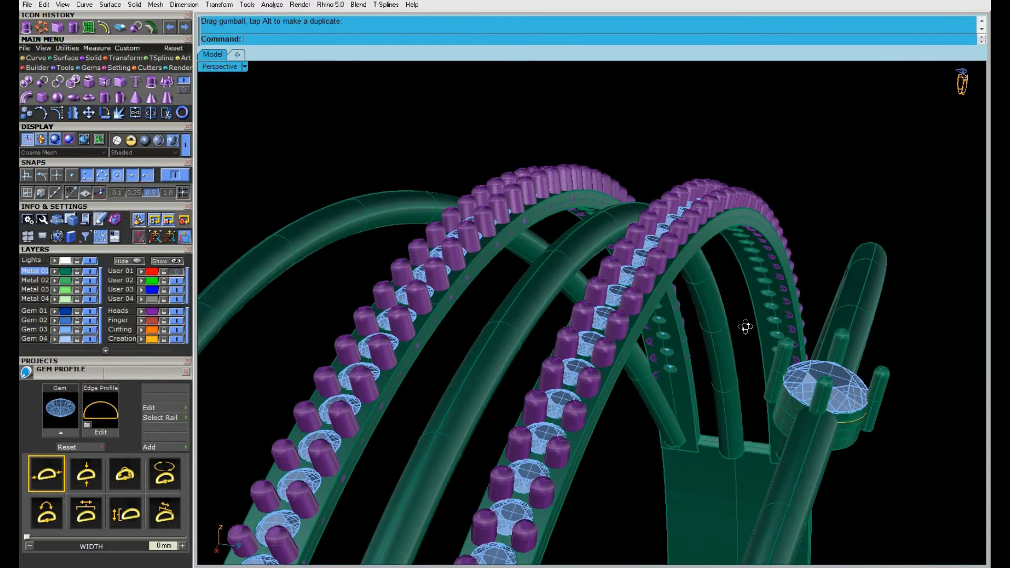
{"action": "right_click_drag", "start_coordinate": [763, 311], "coordinate": [632, 218]}
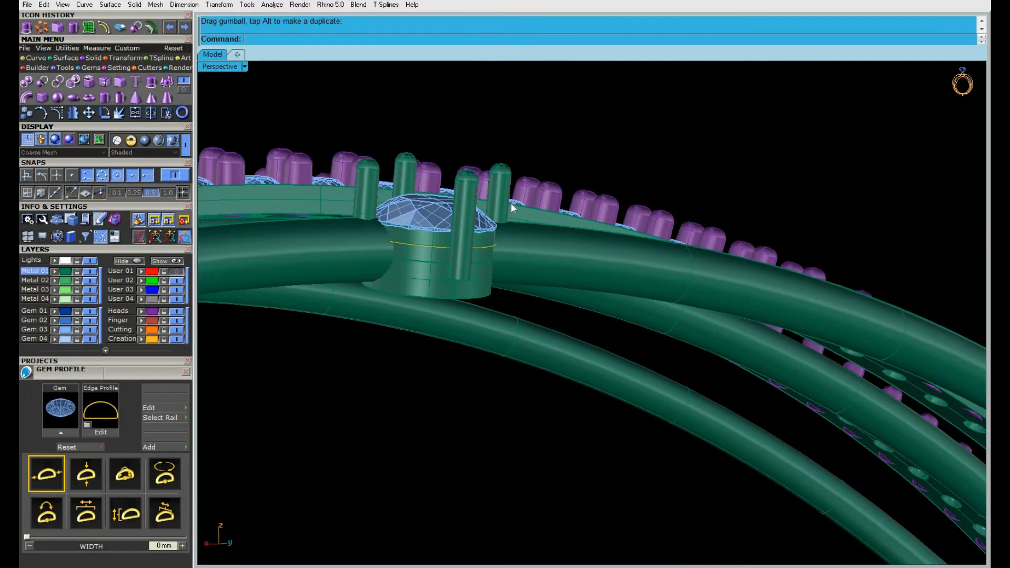
{"action": "right_click_drag", "start_coordinate": [511, 203], "coordinate": [902, 304]}
{"action": "scroll", "coordinate": [857, 210], "scroll_direction": "up", "scroll_amount": 3}
{"action": "right_click_drag", "start_coordinate": [746, 354], "coordinate": [563, 418]}
{"action": "left_click", "coordinate": [593, 407]}
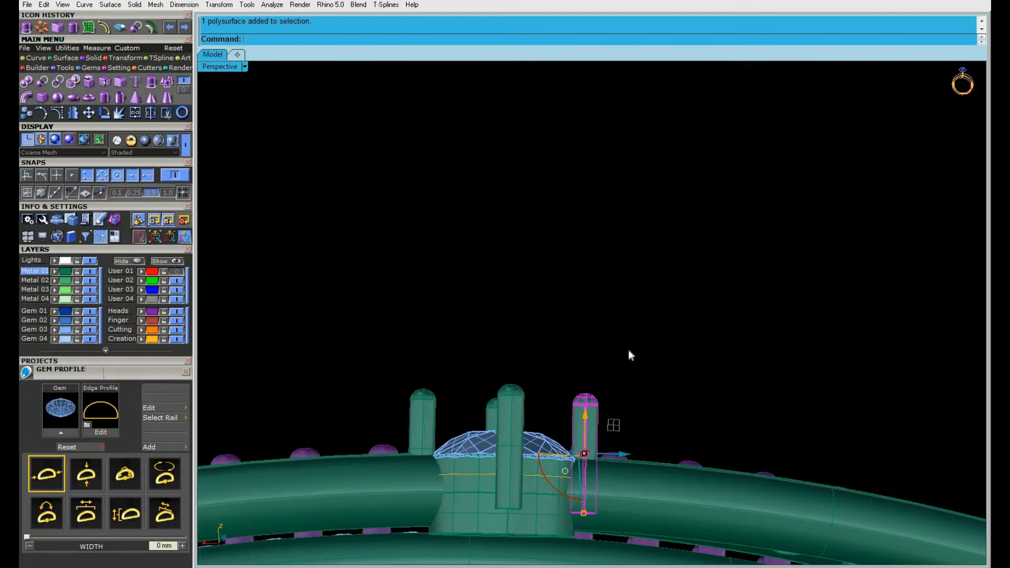
{"action": "key", "text": "Escape"}
{"action": "right_click_drag", "start_coordinate": [629, 349], "coordinate": [807, 217]}
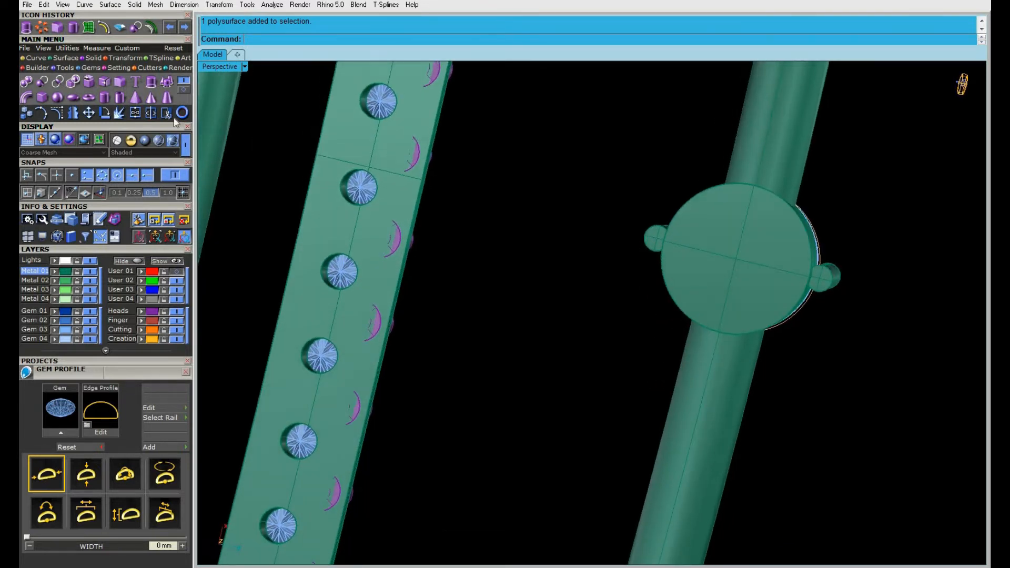
Extrude the two small side circles under the head into solid posts below the prongs
{"action": "left_click", "coordinate": [155, 81]}
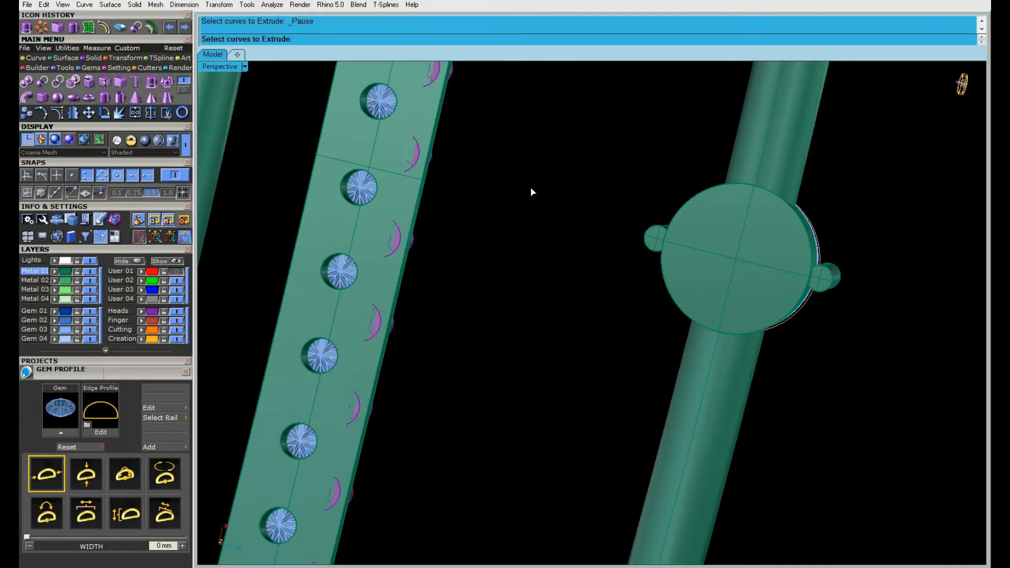
{"action": "left_click", "coordinate": [654, 228]}
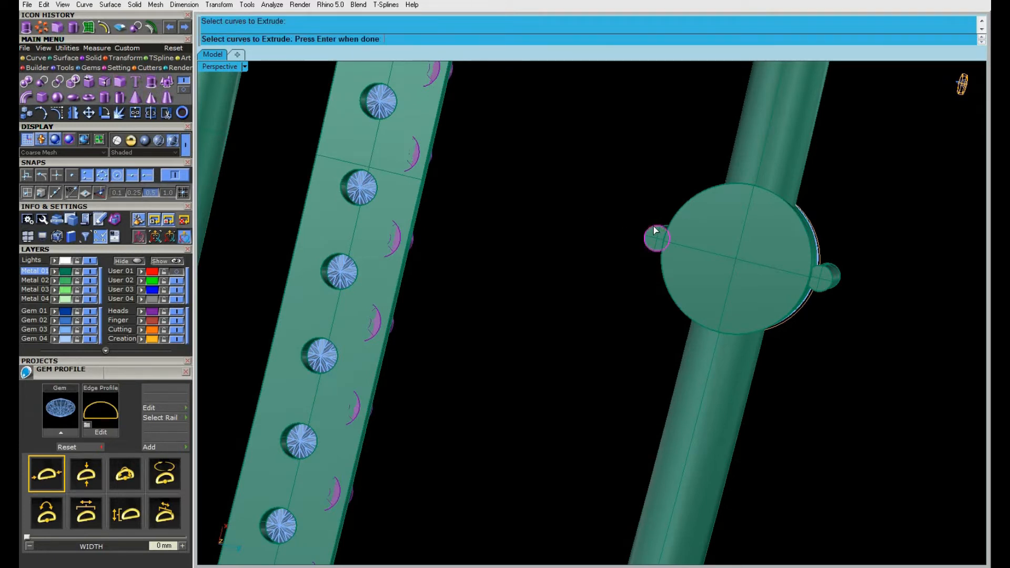
{"action": "left_click", "coordinate": [827, 272]}
{"action": "key", "text": "Return"}
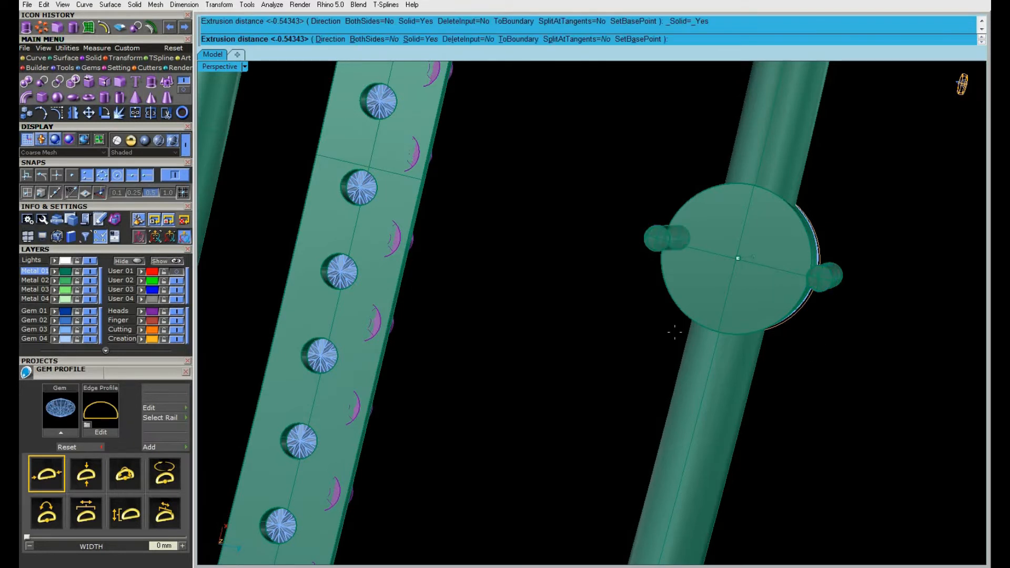
{"action": "double_click", "coordinate": [233, 65]}
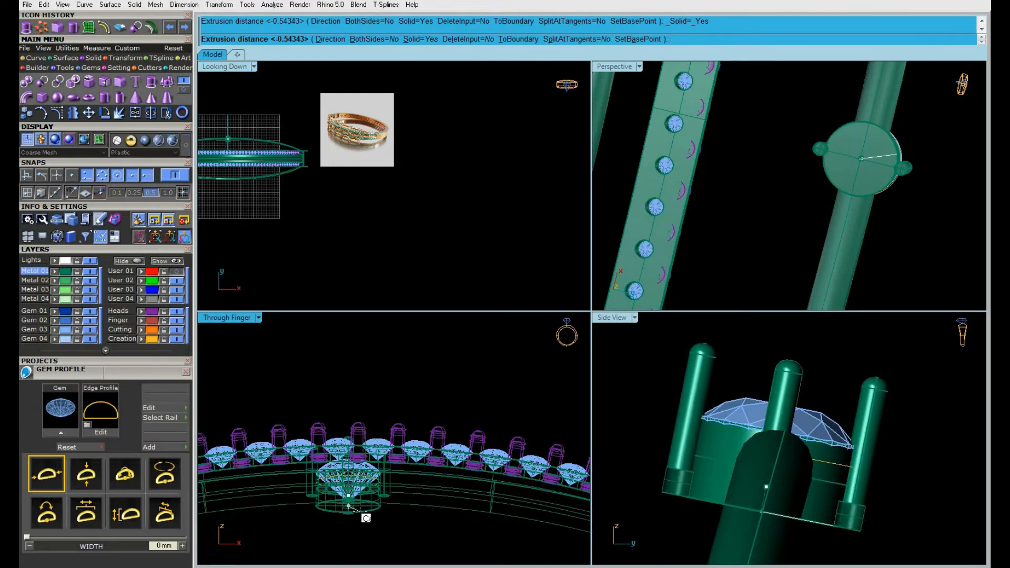
{"action": "left_click", "coordinate": [366, 519]}
{"action": "right_click_drag", "start_coordinate": [894, 176], "coordinate": [840, 68]}
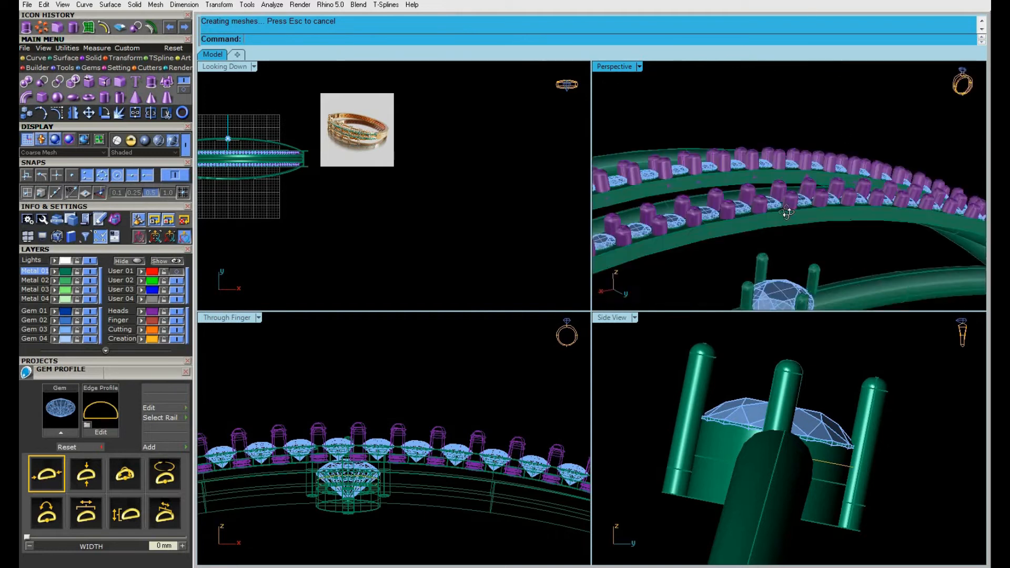
Select the centre gem and its setting cylinder from above in the Perspective view
{"action": "right_click_drag", "start_coordinate": [787, 212], "coordinate": [638, 237]}
{"action": "right_click_drag", "start_coordinate": [427, 368], "coordinate": [442, 463], "text": "ctrl"}
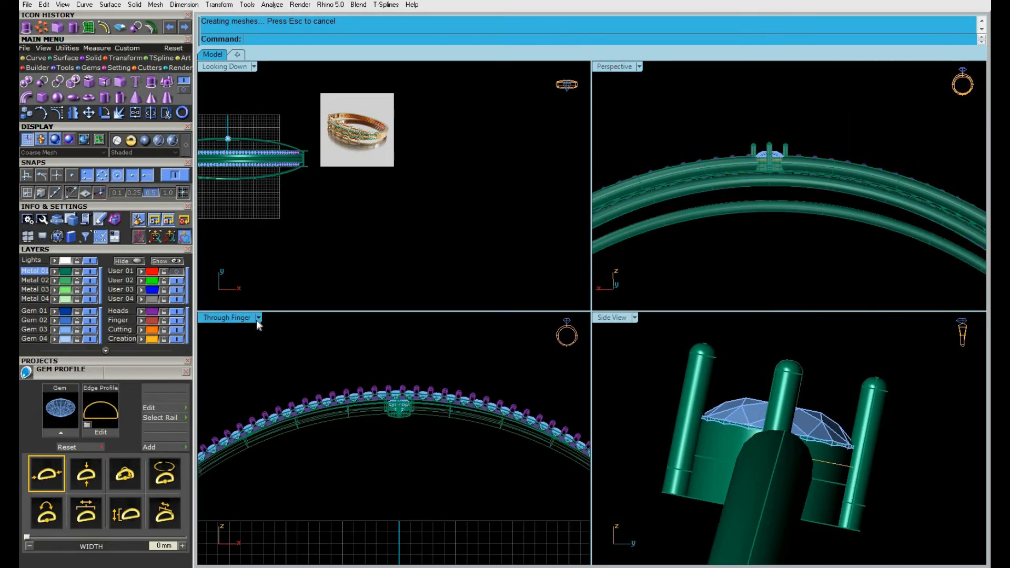
{"action": "right_click_drag", "start_coordinate": [793, 186], "coordinate": [778, 141]}
{"action": "scroll", "coordinate": [780, 141], "scroll_direction": "up", "scroll_amount": 7}
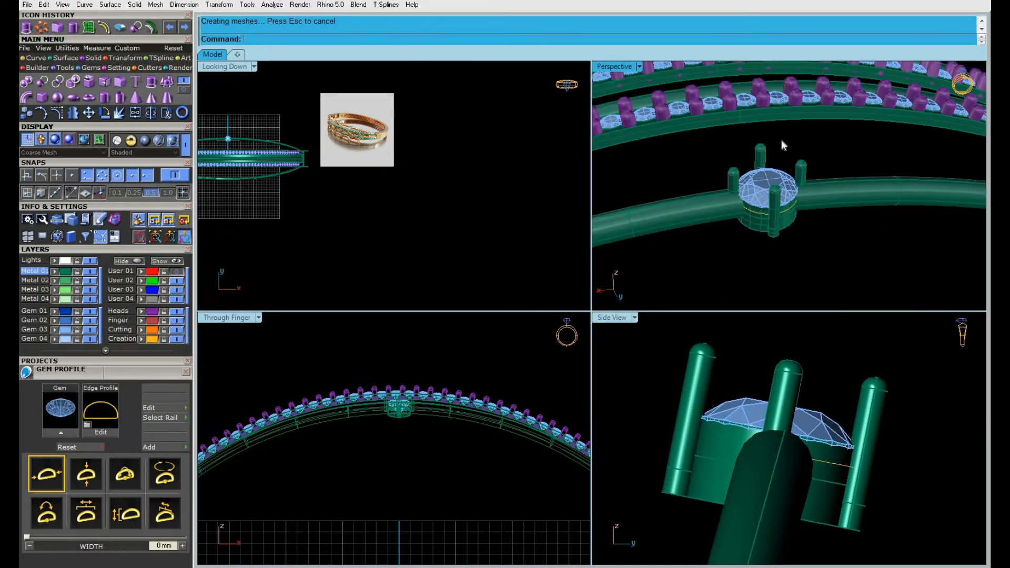
{"action": "scroll", "coordinate": [789, 196], "scroll_direction": "up", "scroll_amount": 2}
{"action": "left_click", "coordinate": [791, 199]}
{"action": "left_click", "coordinate": [790, 243], "text": "shift"}
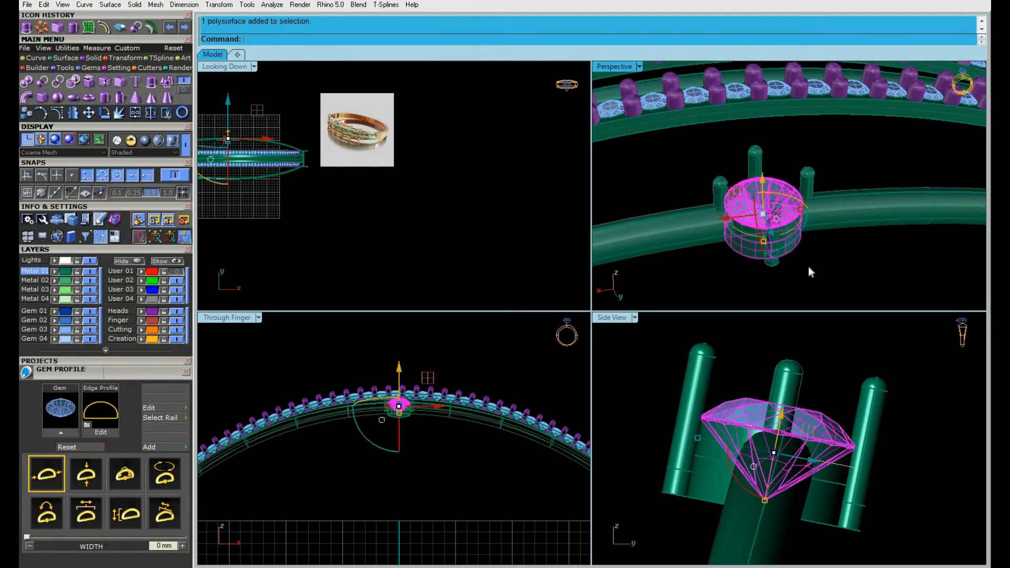
{"action": "scroll", "coordinate": [791, 230], "scroll_direction": "up", "scroll_amount": 6}
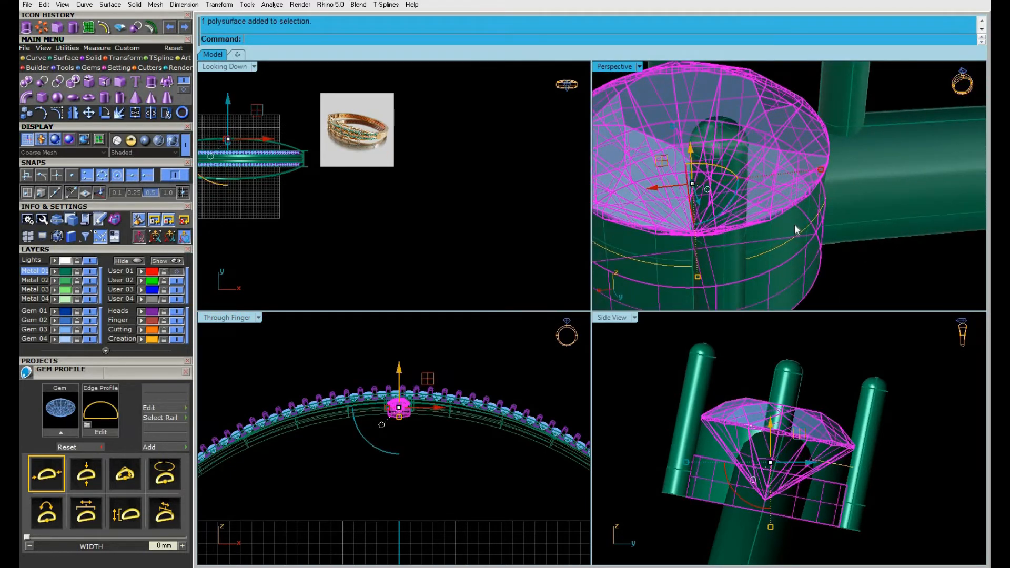
{"action": "scroll", "coordinate": [812, 207], "scroll_direction": "down", "scroll_amount": 6}
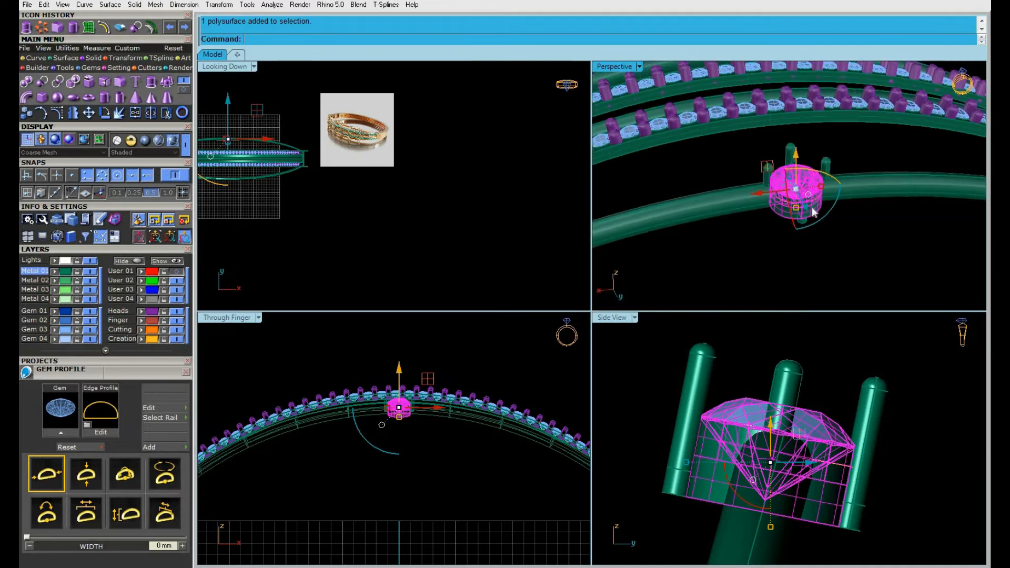
Add the left, back and right prongs to the selection and maximize the Through Finger view
{"action": "left_click", "coordinate": [768, 174], "text": "shift"}
{"action": "left_click", "coordinate": [790, 152], "text": "shift"}
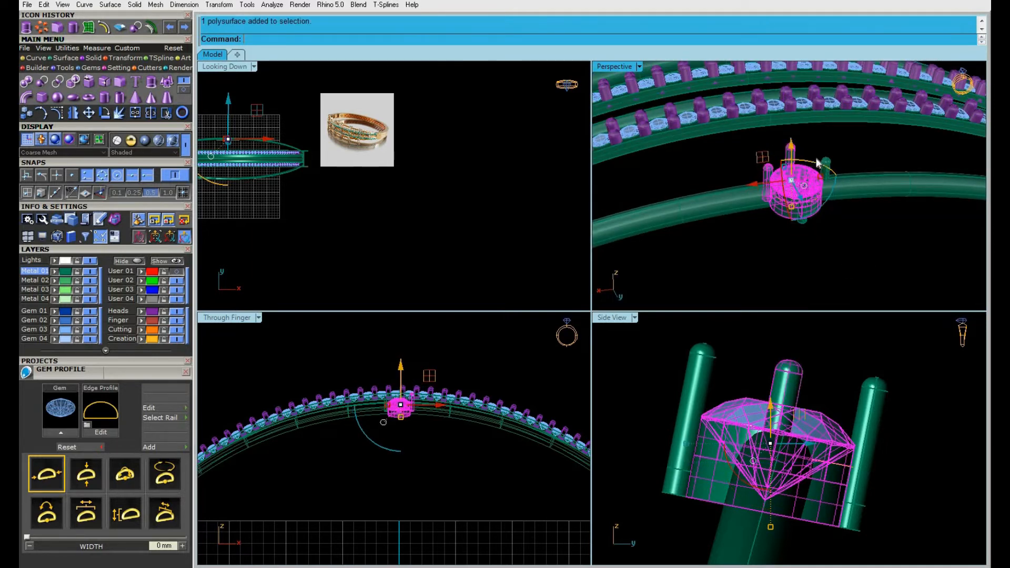
{"action": "left_click", "coordinate": [829, 160], "text": "shift"}
{"action": "scroll", "coordinate": [813, 213], "scroll_direction": "up", "scroll_amount": 10}
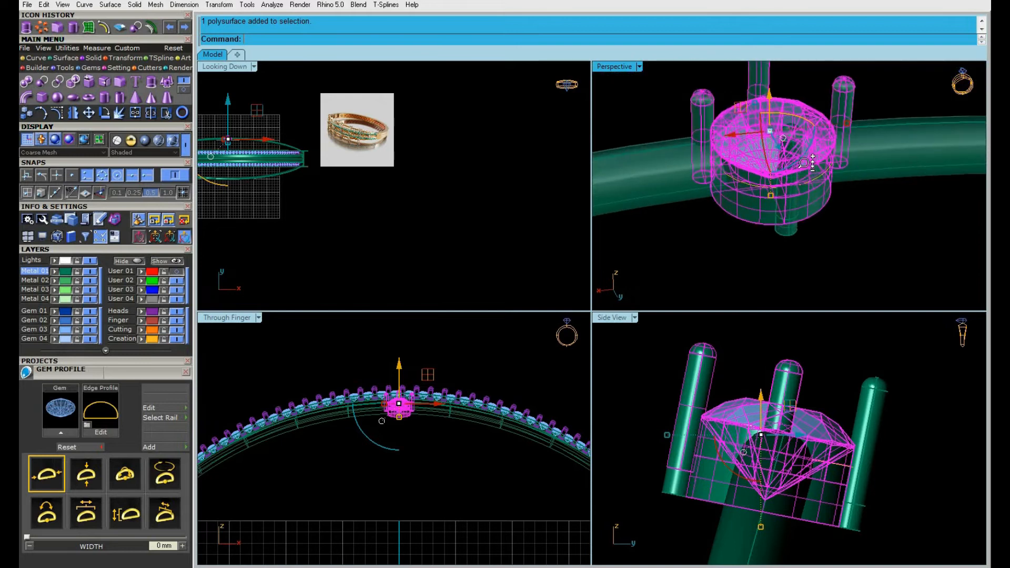
{"action": "scroll", "coordinate": [795, 239], "scroll_direction": "down", "scroll_amount": 6}
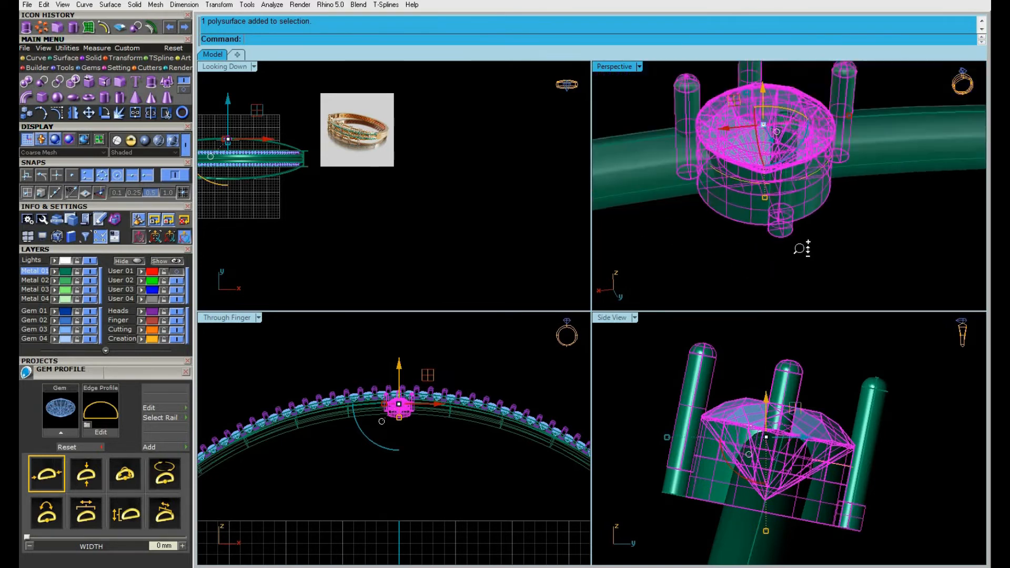
{"action": "double_click", "coordinate": [232, 318]}
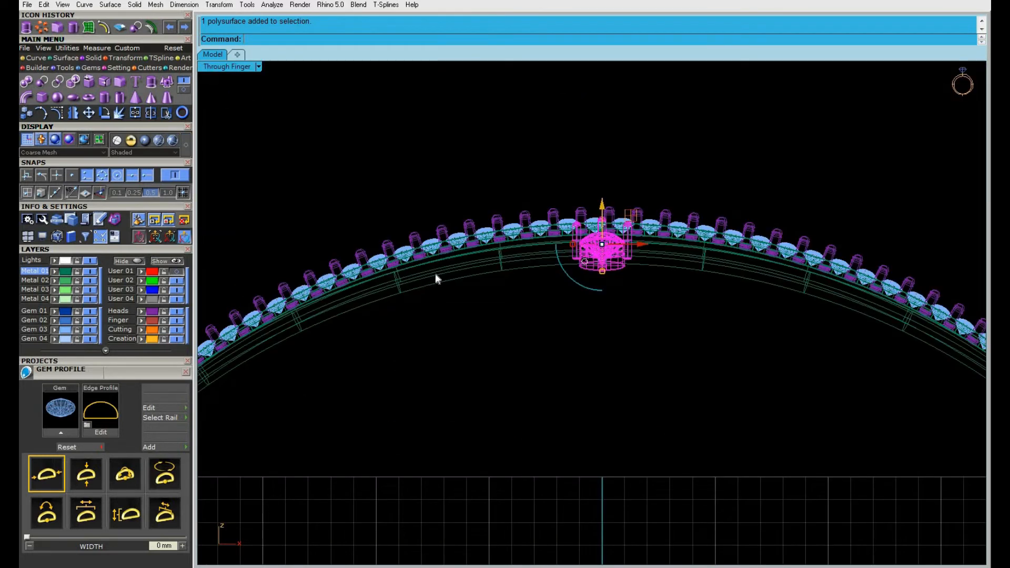
Polar-array the selected head about 0,0,0 with 10 copies over a full 360°
{"action": "scroll", "coordinate": [436, 289], "scroll_direction": "down", "scroll_amount": 6}
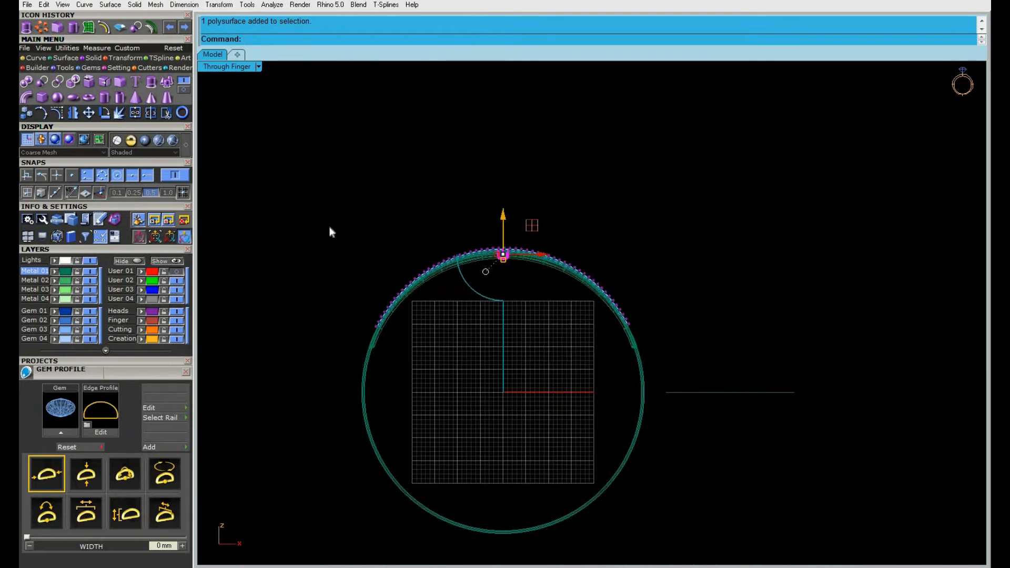
{"action": "left_click", "coordinate": [117, 57]}
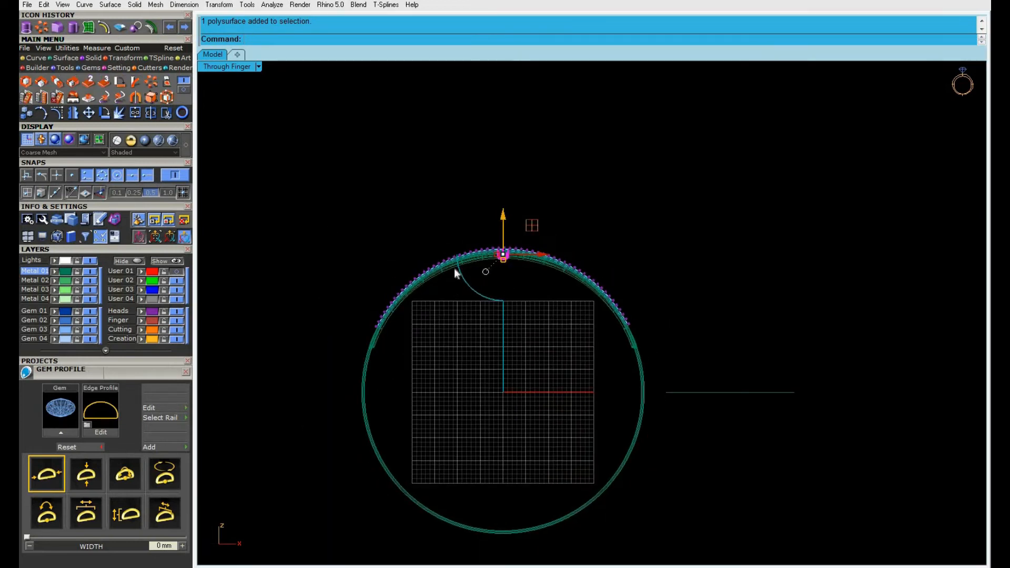
{"action": "type", "text": "0,0,0"}
{"action": "key", "text": "Return"}
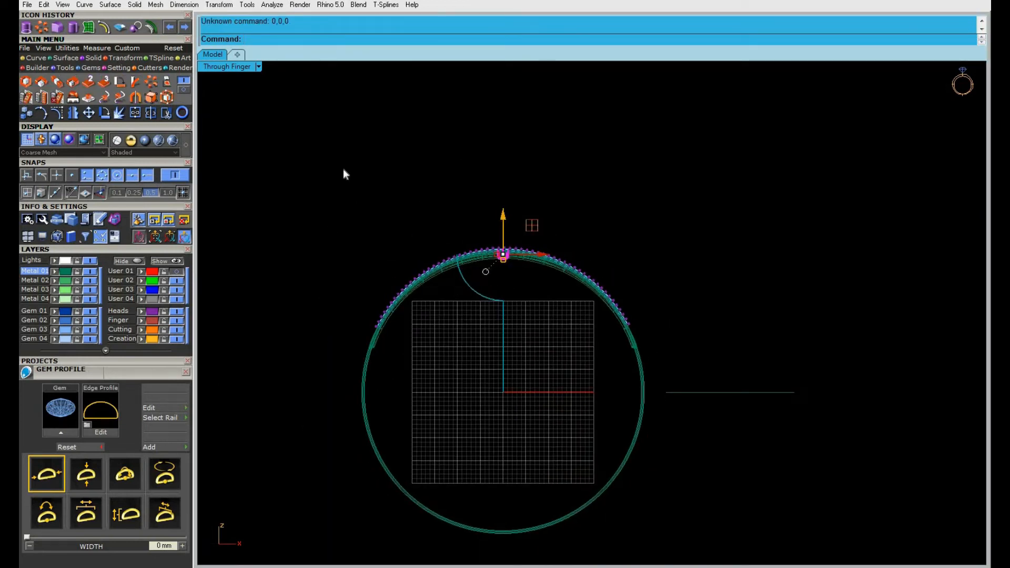
{"action": "left_click", "coordinate": [151, 82]}
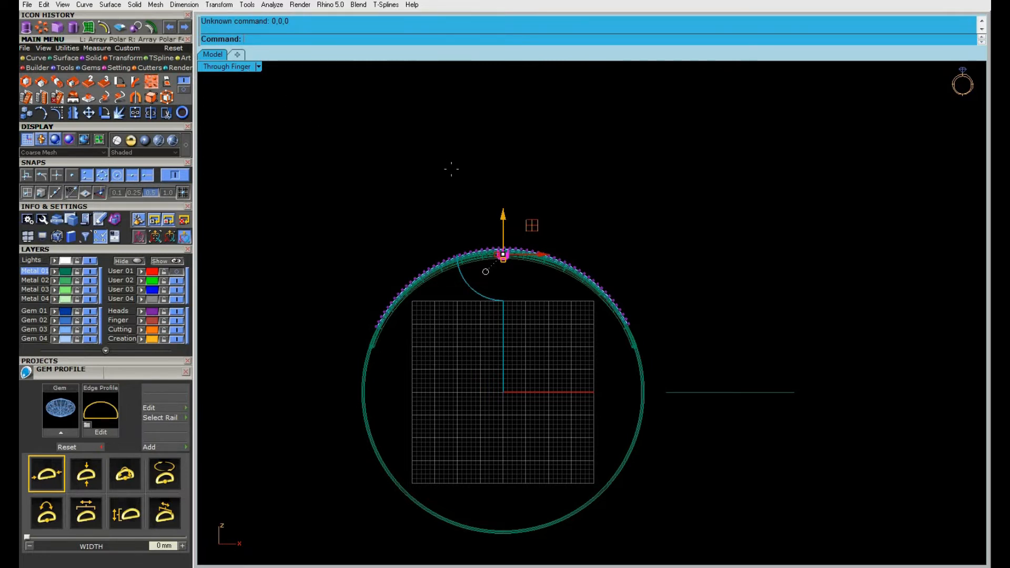
{"action": "type", "text": "0,0,0"}
{"action": "key", "text": "Return"}
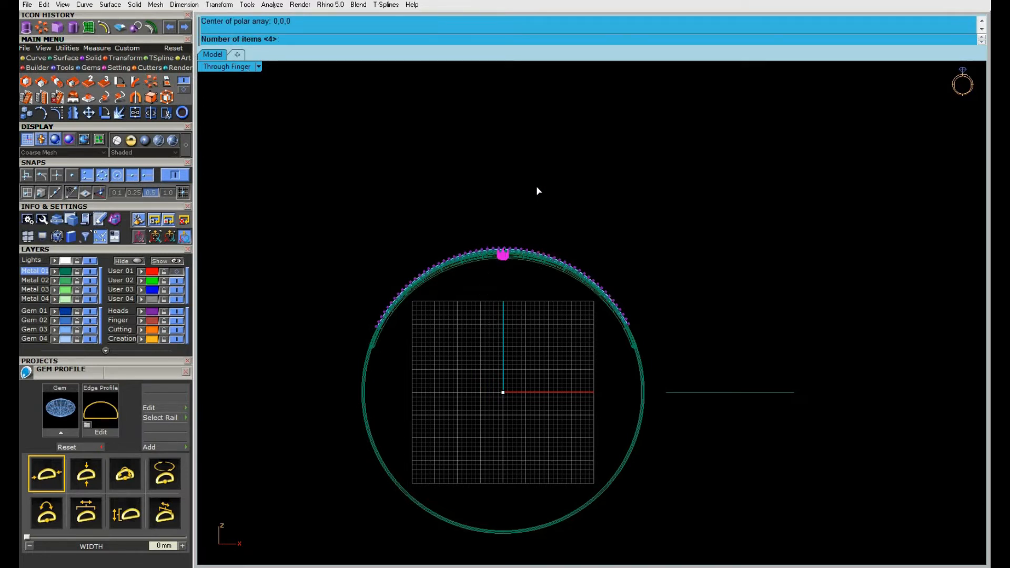
{"action": "type", "text": "10"}
{"action": "key", "text": "Return"}
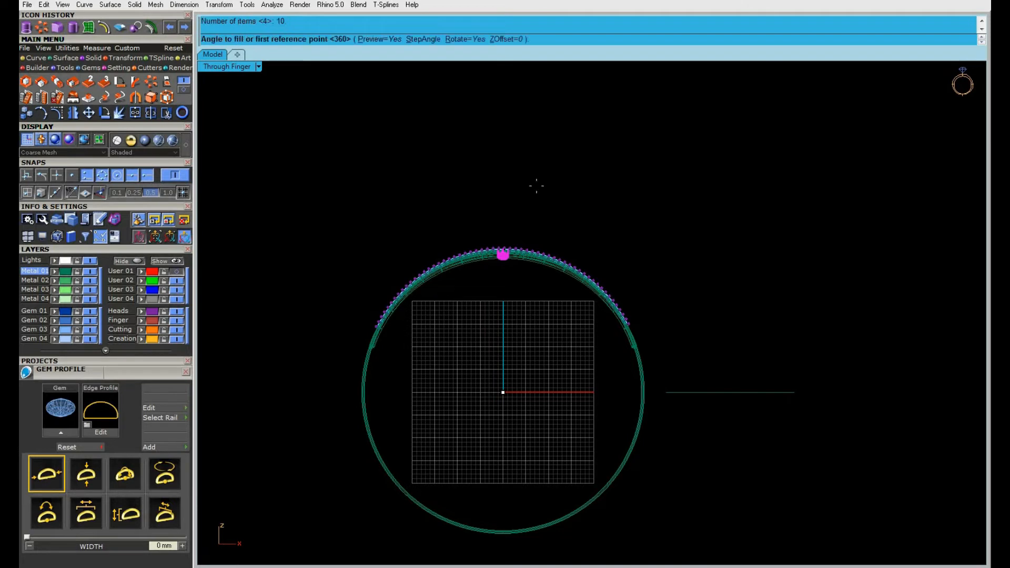
{"action": "key", "text": "Return"}
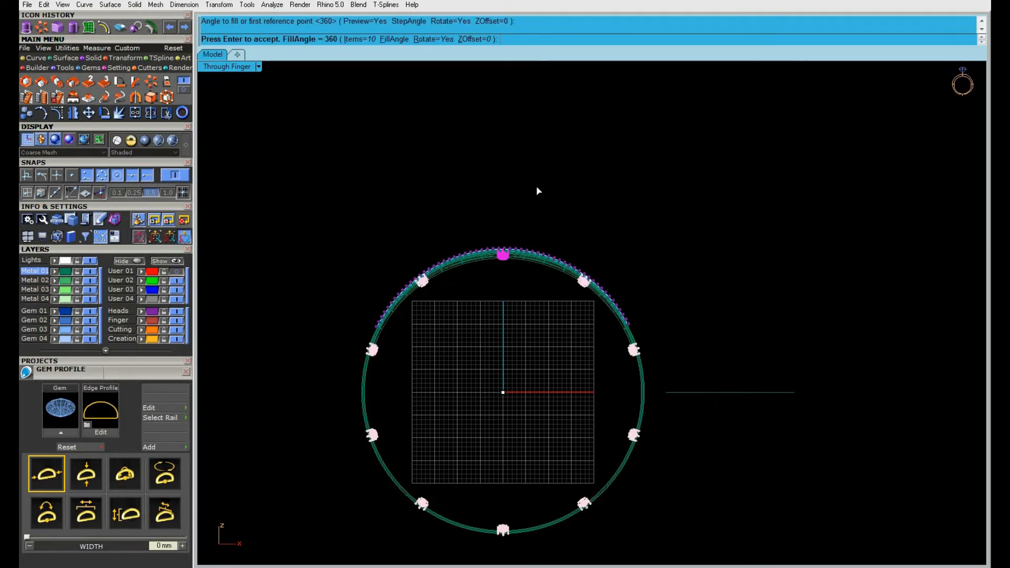
Raise the array count to 20, then 30 heads, make User 03 current, and accept
{"action": "left_click", "coordinate": [370, 42]}
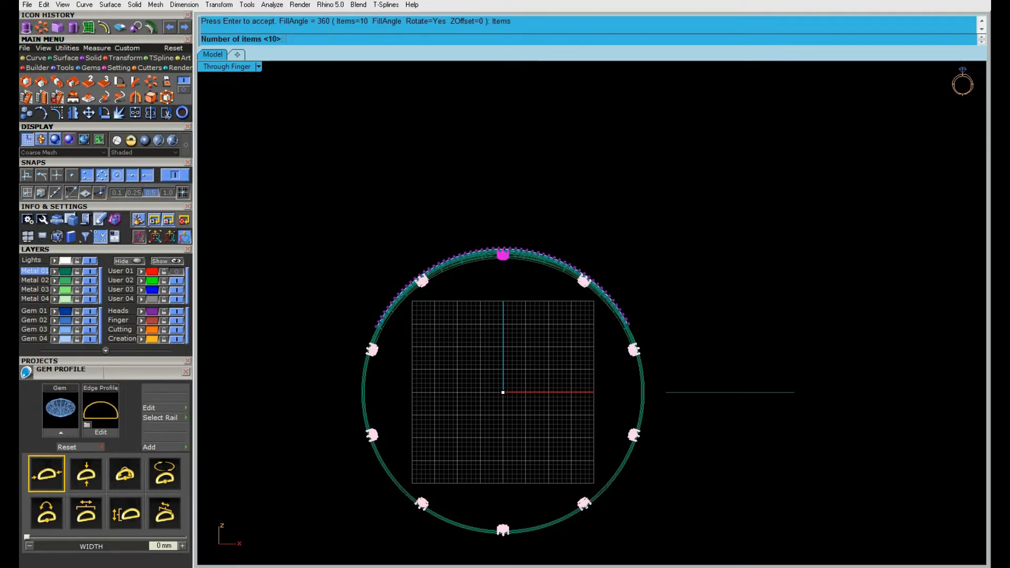
{"action": "type", "text": "20"}
{"action": "key", "text": "Return"}
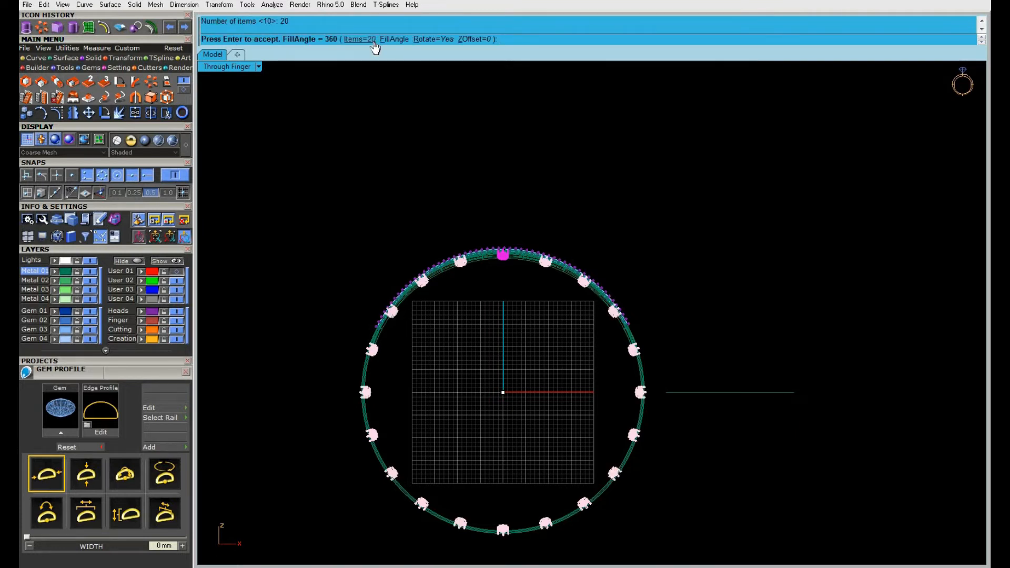
{"action": "left_click", "coordinate": [120, 289]}
{"action": "left_click", "coordinate": [360, 40]}
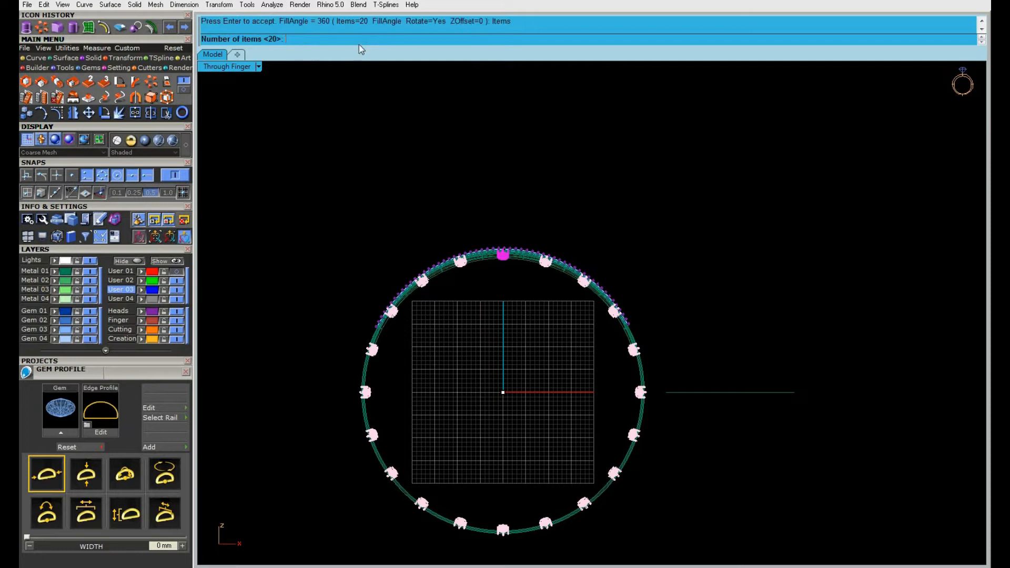
{"action": "type", "text": "30"}
{"action": "key", "text": "Return"}
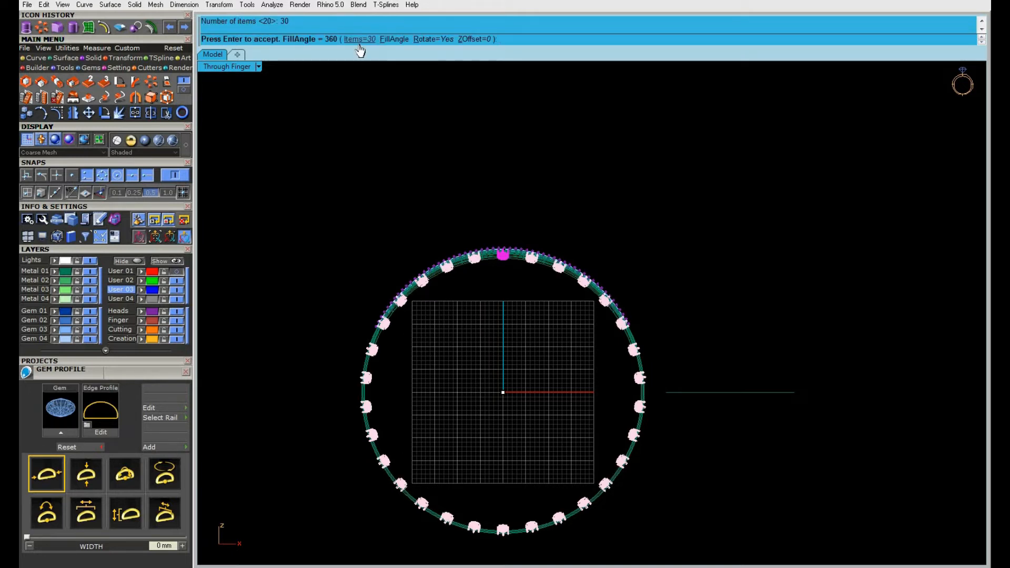
{"action": "key", "text": "Return"}
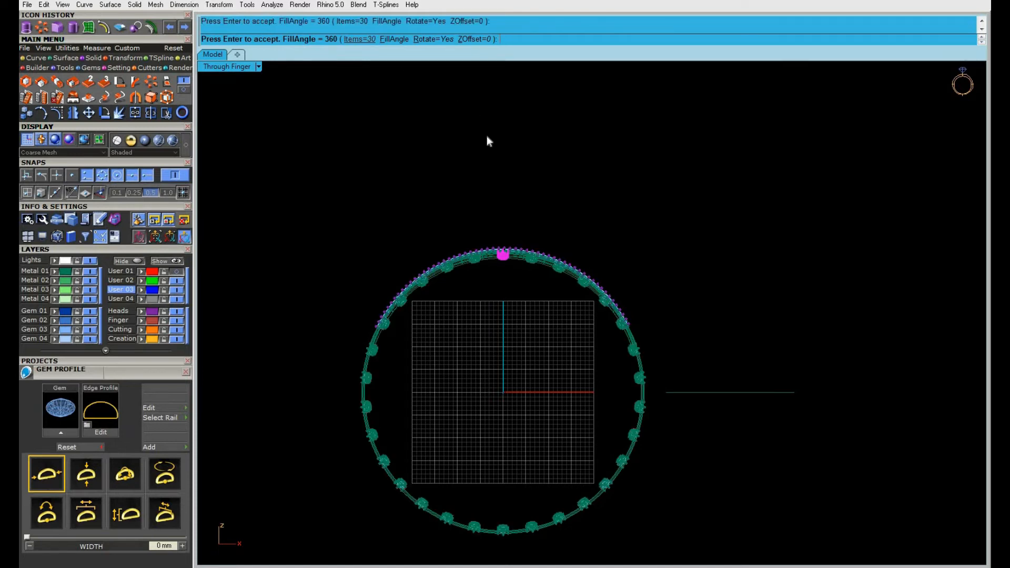
{"action": "double_click", "coordinate": [227, 67]}
{"action": "scroll", "coordinate": [811, 210], "scroll_direction": "up", "scroll_amount": 2}
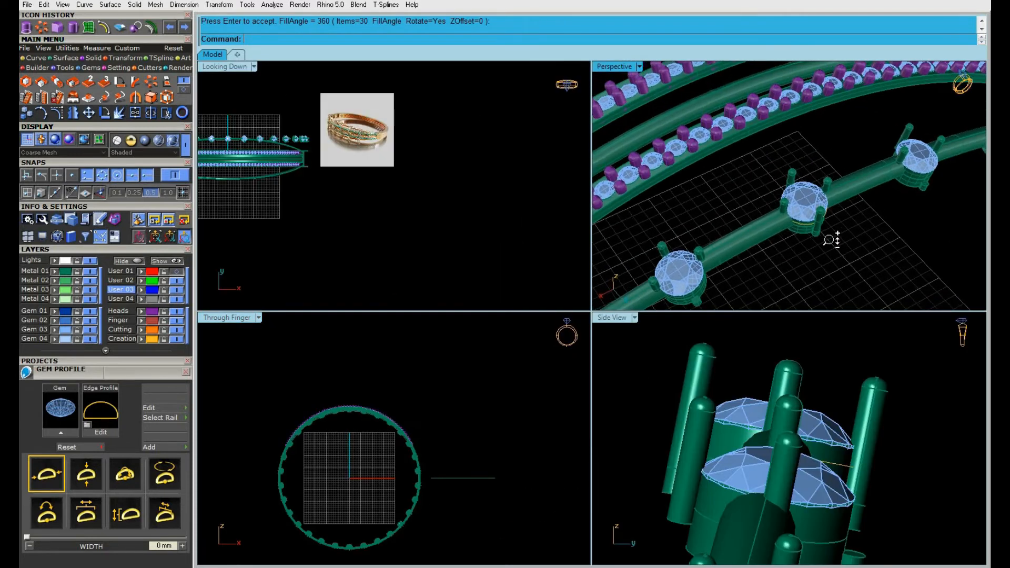
{"action": "mouse_move", "coordinate": [830, 240]}
{"action": "right_mouse_down"}
{"action": "mouse_move", "coordinate": [878, 203]}
{"action": "mouse_move", "coordinate": [901, 209]}
{"action": "mouse_move", "coordinate": [852, 221]}
{"action": "mouse_move", "coordinate": [864, 226]}
{"action": "mouse_move", "coordinate": [731, 211]}
{"action": "mouse_move", "coordinate": [664, 190]}
{"action": "mouse_move", "coordinate": [663, 151]}
{"action": "mouse_move", "coordinate": [674, 142]}
{"action": "mouse_move", "coordinate": [850, 162]}
{"action": "mouse_move", "coordinate": [873, 221]}
{"action": "mouse_move", "coordinate": [853, 241]}
{"action": "mouse_move", "coordinate": [819, 231]}
{"action": "right_mouse_up"}
{"action": "key", "text": "Return"}
Undo the polar array, leaving only the single head at the top of the band
{"action": "key", "text": "ctrl+z"}
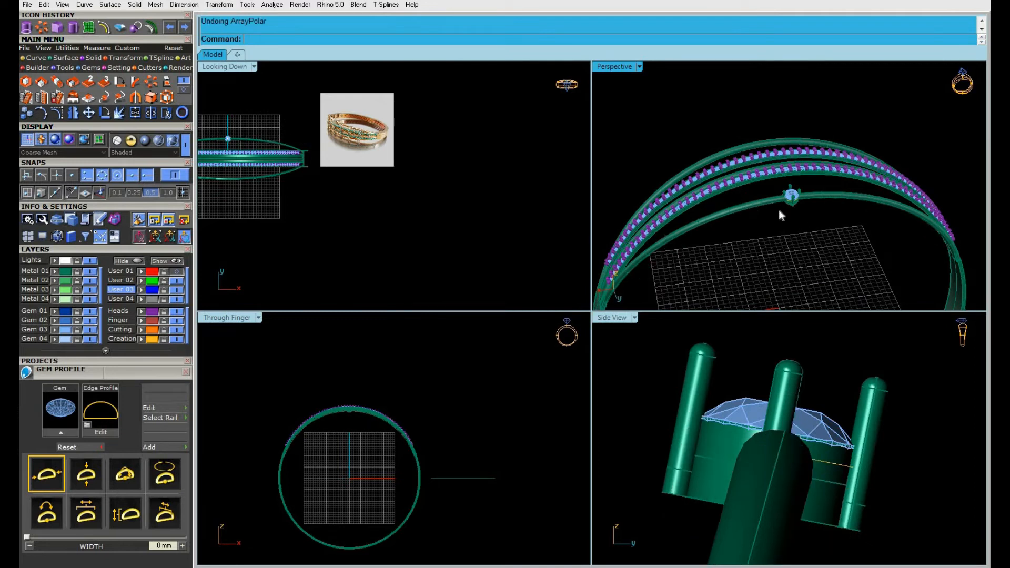
{"action": "scroll", "coordinate": [779, 215], "scroll_direction": "up", "scroll_amount": 5}
{"action": "left_click", "coordinate": [731, 157]}
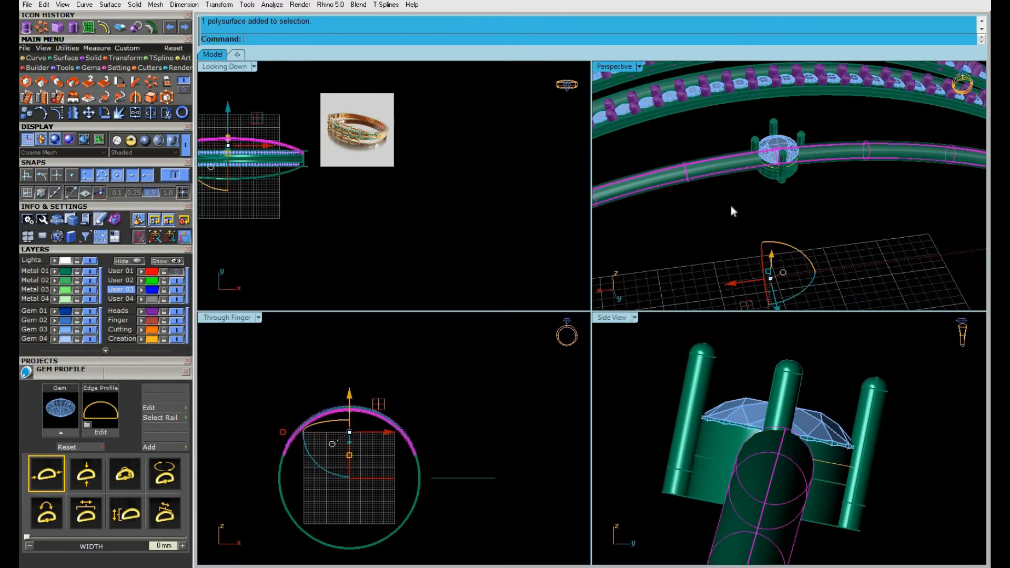
{"action": "left_click", "coordinate": [731, 206]}
{"action": "scroll", "coordinate": [734, 205], "scroll_direction": "down", "scroll_amount": 5}
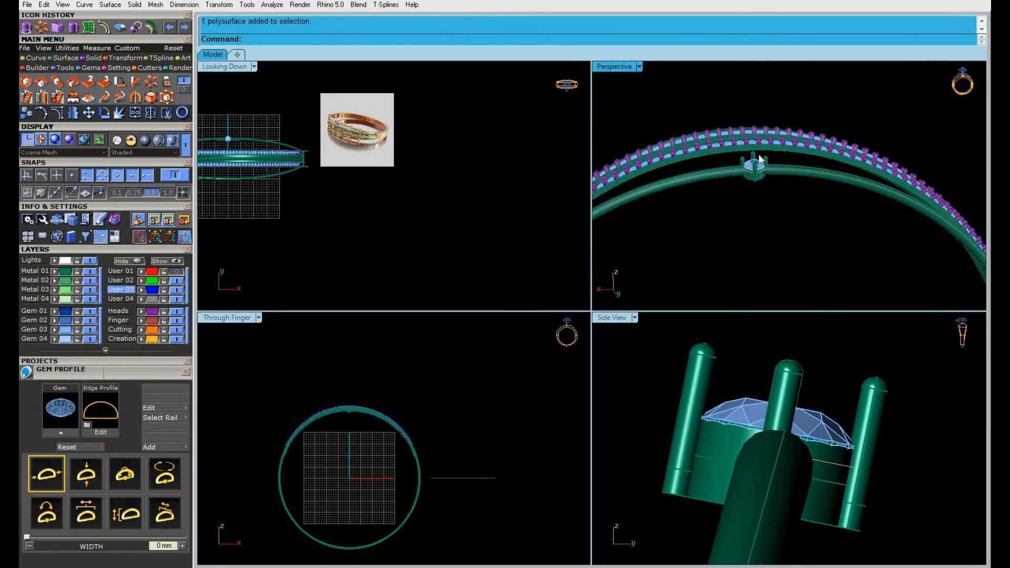
{"action": "scroll", "coordinate": [760, 158], "scroll_direction": "up", "scroll_amount": 5}
Window-select the top head's parts and remove the band from the selection
{"action": "left_click_drag", "start_coordinate": [789, 226], "coordinate": [690, 129]}
{"action": "left_click", "coordinate": [705, 240]}
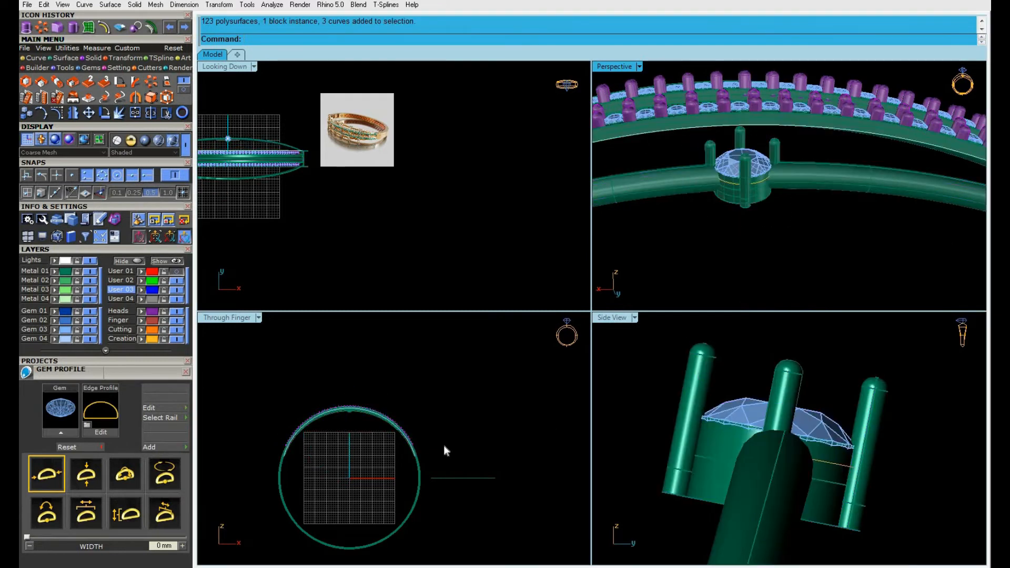
{"action": "left_click", "coordinate": [715, 189]}
{"action": "left_click", "coordinate": [805, 289]}
{"action": "left_click_drag", "start_coordinate": [723, 162], "coordinate": [703, 152]}
{"action": "left_click", "coordinate": [837, 182], "text": "ctrl"}
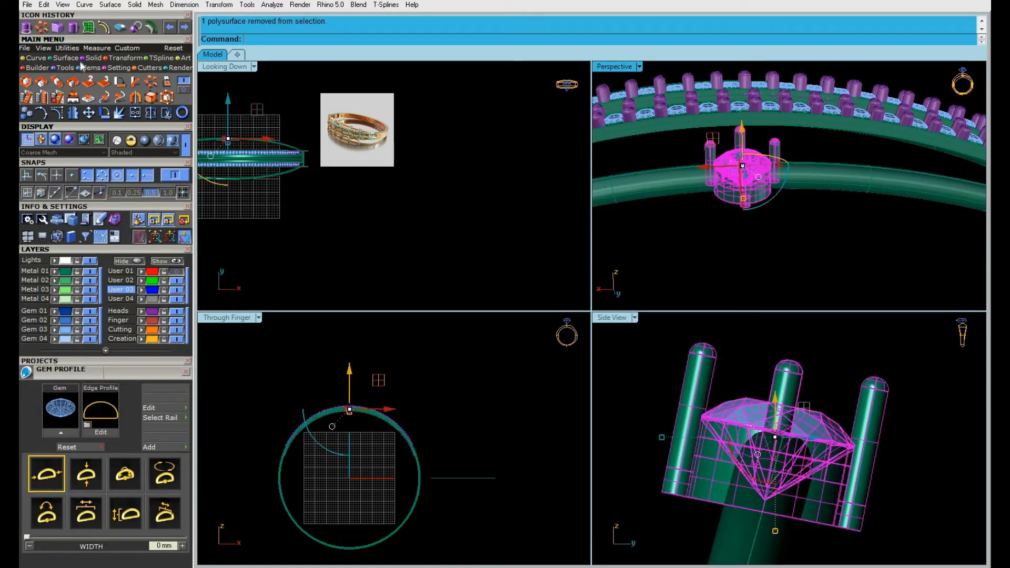
{"action": "left_click", "coordinate": [186, 90]}
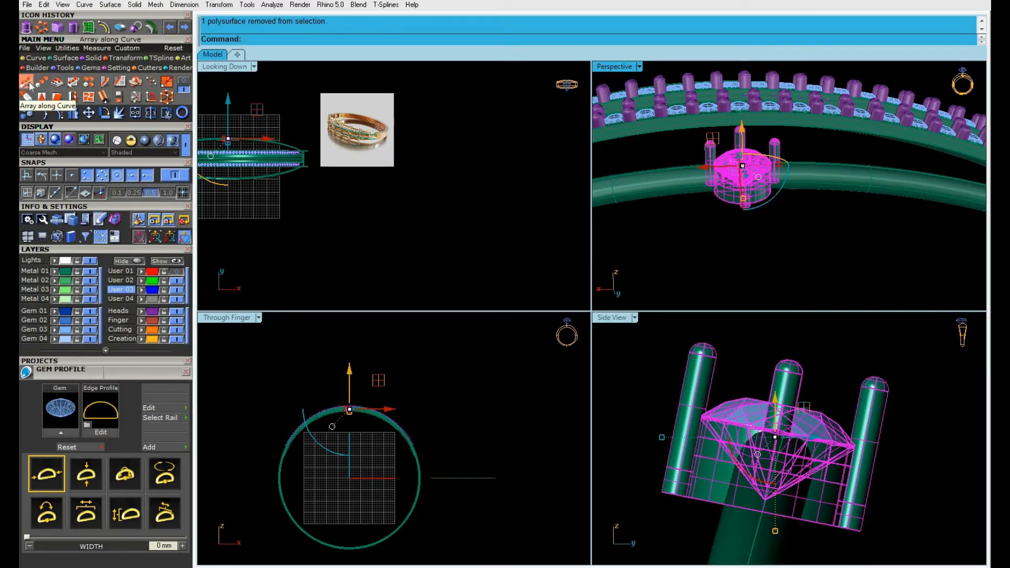
{"action": "left_click", "coordinate": [58, 83]}
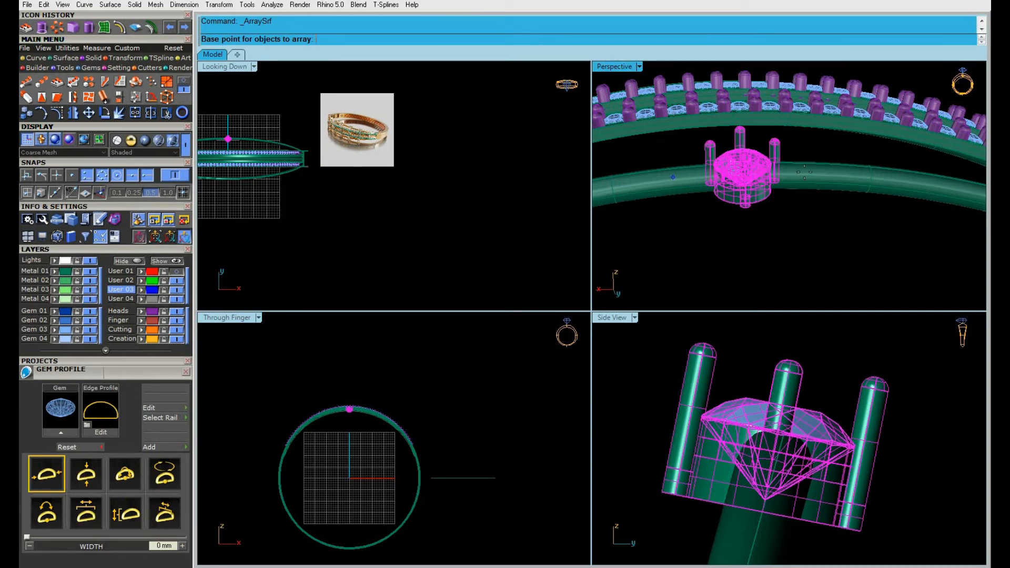
{"action": "right_click_drag", "start_coordinate": [781, 171], "coordinate": [818, 153]}
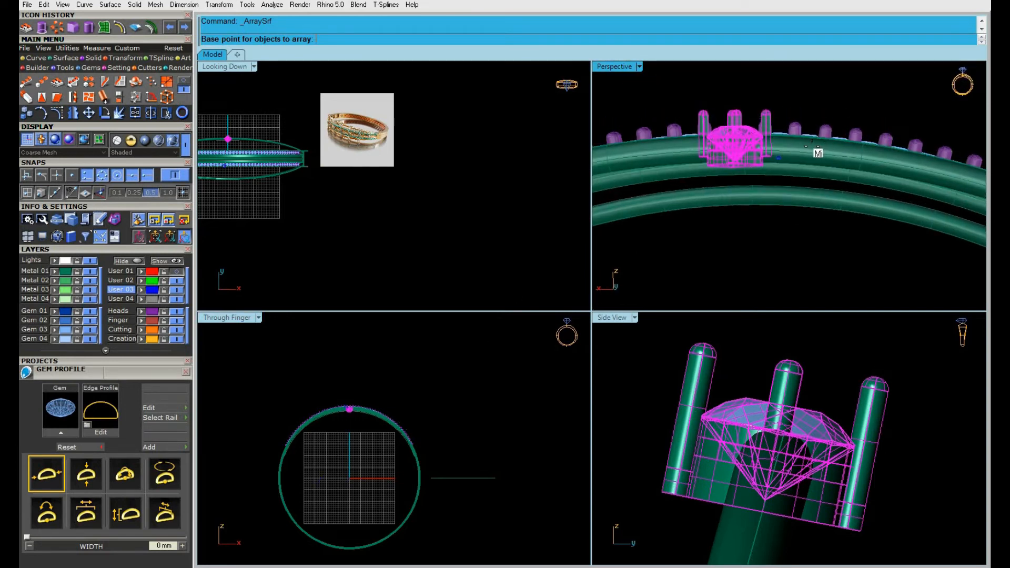
{"action": "left_click", "coordinate": [813, 146]}
{"action": "right_click_drag", "start_coordinate": [801, 191], "coordinate": [792, 206]}
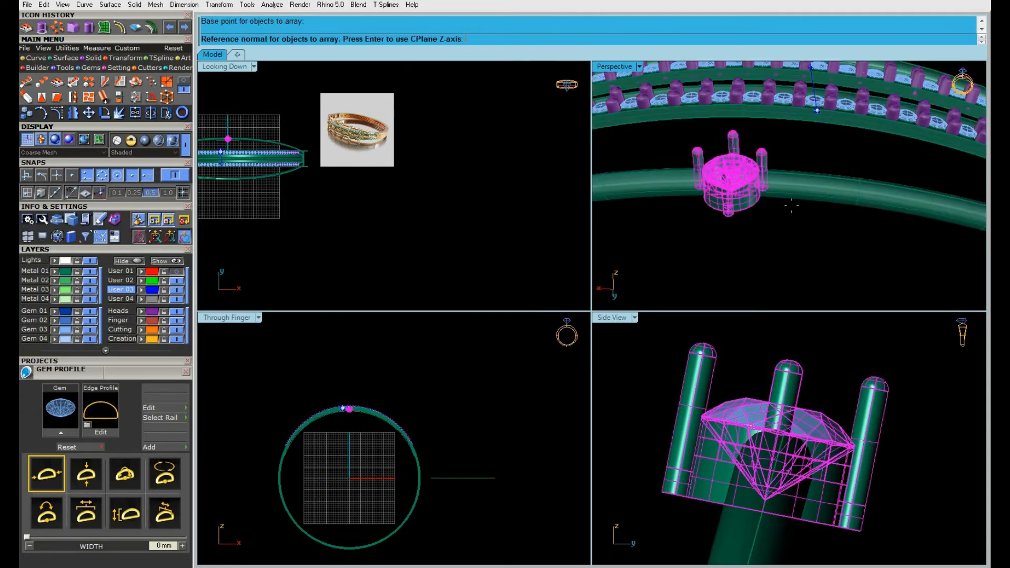
{"action": "key", "text": "Escape"}
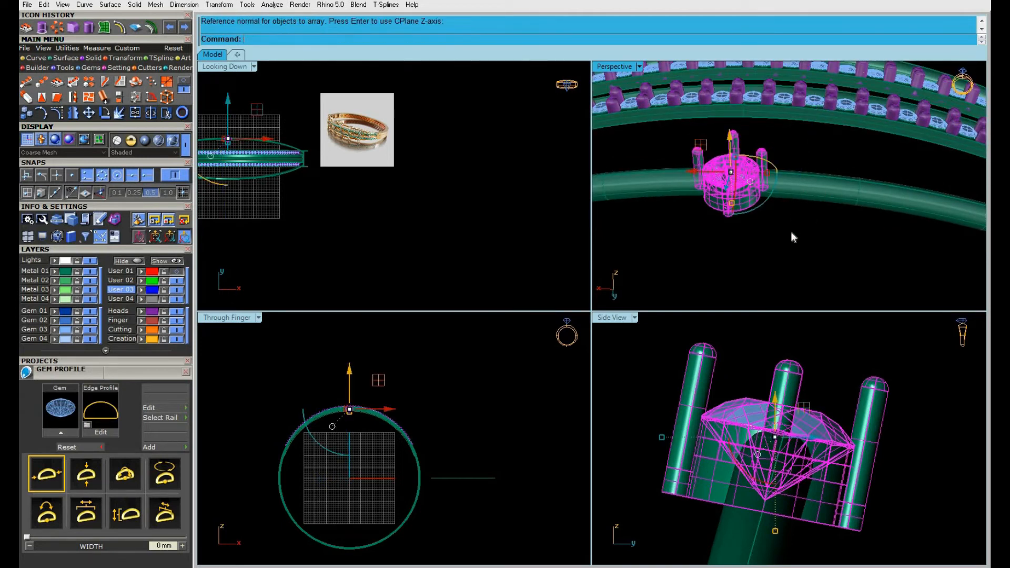
{"action": "right_click", "coordinate": [791, 232]}
{"action": "scroll", "coordinate": [789, 232], "scroll_direction": "down", "scroll_amount": 5}
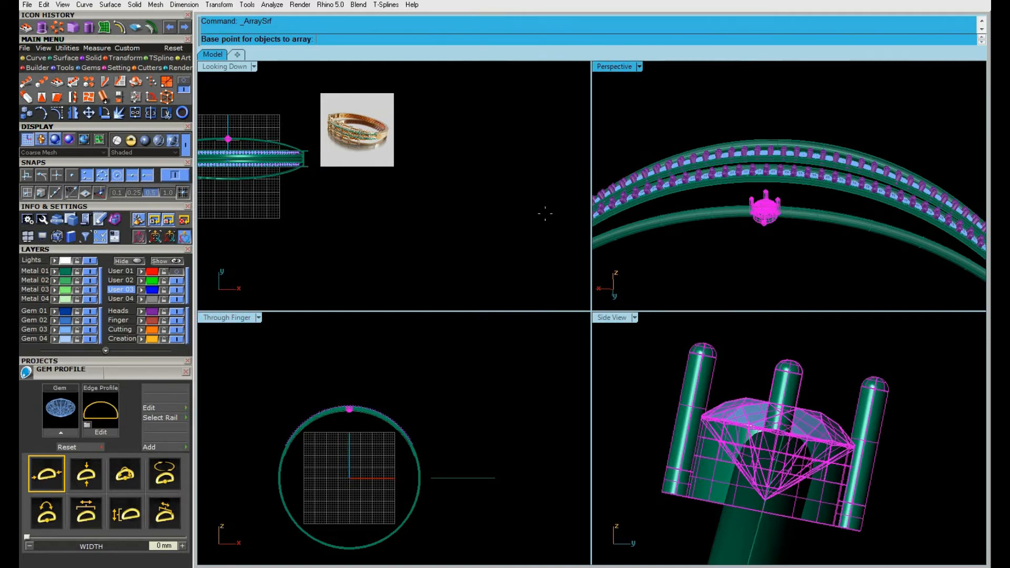
{"action": "key", "text": "ctrl+m"}
{"action": "scroll", "coordinate": [528, 312], "scroll_direction": "down", "scroll_amount": 8}
{"action": "right_click_drag", "start_coordinate": [518, 356], "coordinate": [466, 397]}
{"action": "scroll", "coordinate": [469, 361], "scroll_direction": "up", "scroll_amount": 6}
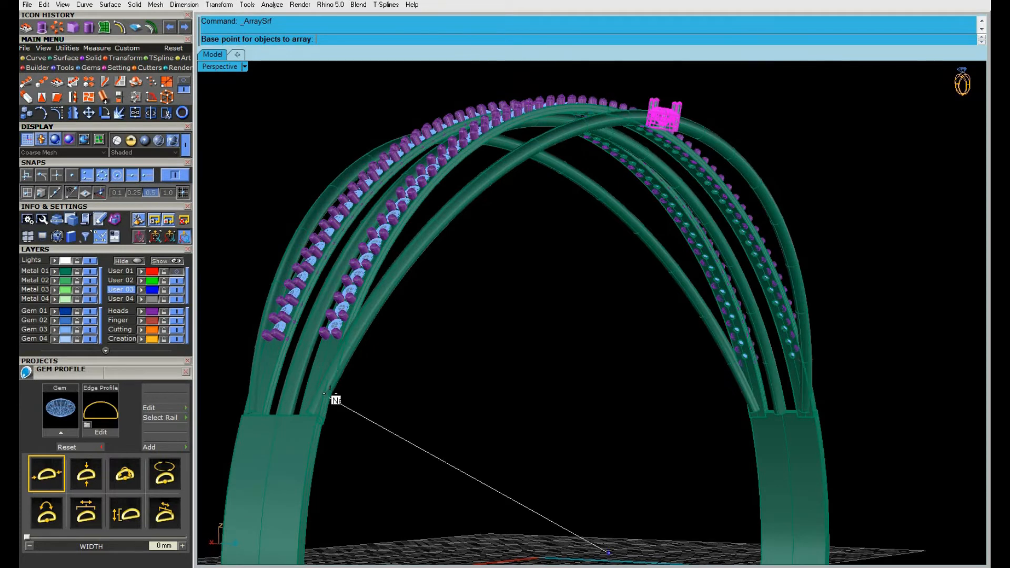
{"action": "left_click", "coordinate": [308, 412]}
{"action": "mouse_move", "coordinate": [651, 384]}
{"action": "right_mouse_down"}
{"action": "mouse_move", "coordinate": [733, 399]}
{"action": "mouse_move", "coordinate": [563, 400]}
{"action": "mouse_move", "coordinate": [483, 414]}
{"action": "right_mouse_up"}
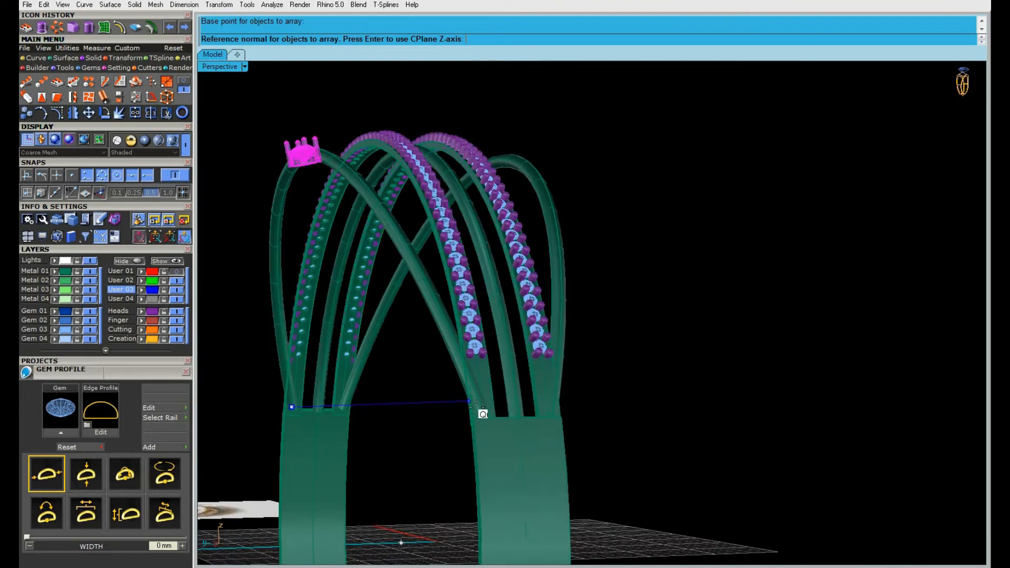
{"action": "left_click", "coordinate": [484, 415]}
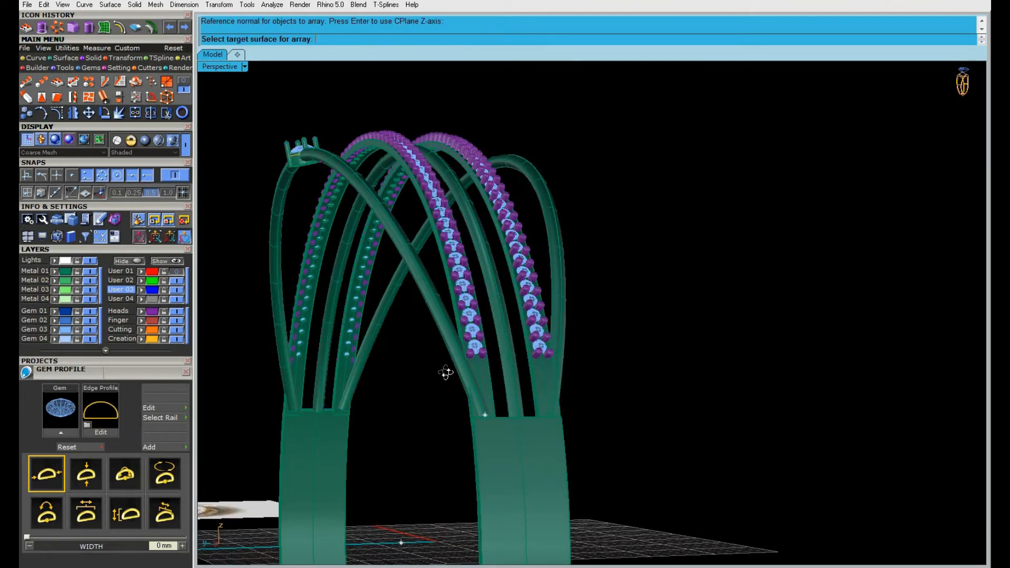
{"action": "right_click_drag", "start_coordinate": [446, 372], "coordinate": [558, 374]}
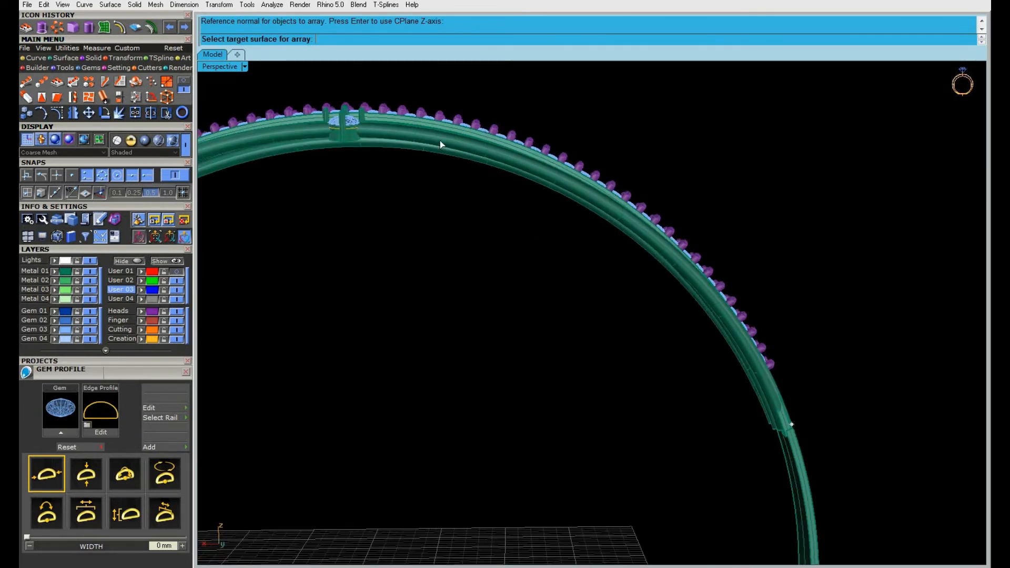
{"action": "left_click", "coordinate": [440, 142]}
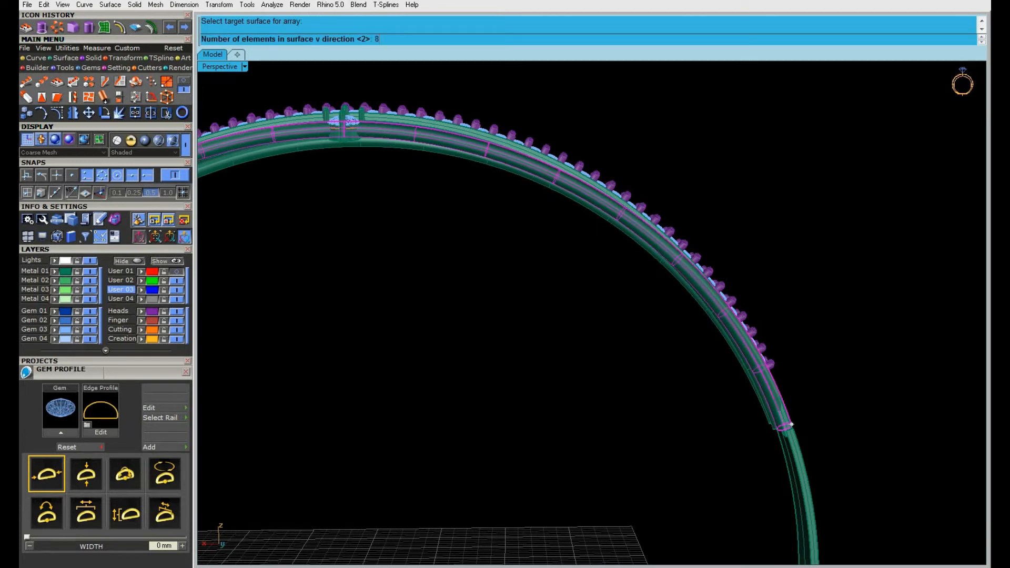
{"action": "key", "text": "Return"}
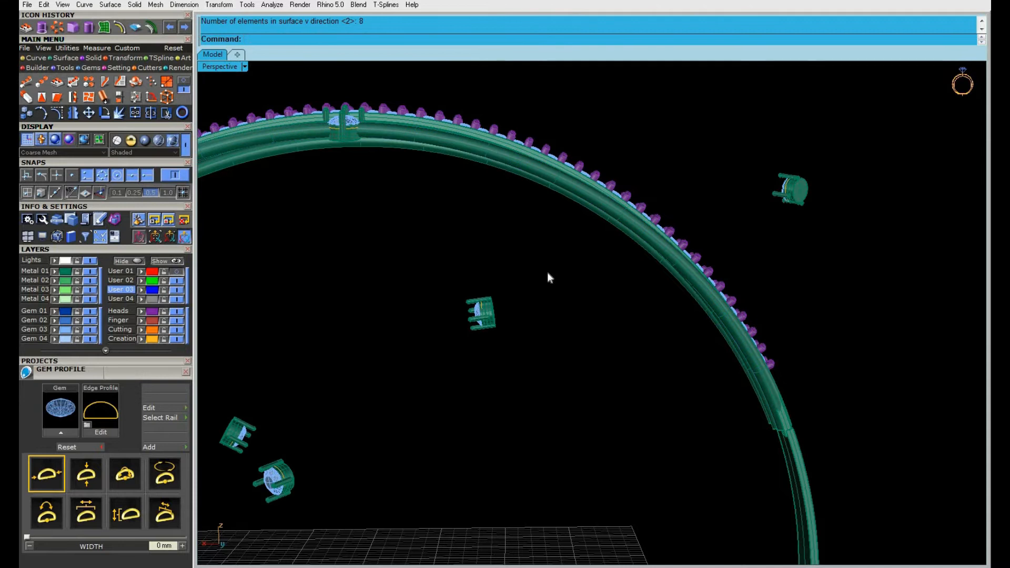
{"action": "key", "text": "ctrl+z"}
{"action": "right_click_drag", "start_coordinate": [445, 279], "coordinate": [389, 400]}
{"action": "scroll", "coordinate": [423, 365], "scroll_direction": "down", "scroll_amount": 6}
Select the top head's front, right, back and left prongs
{"action": "scroll", "coordinate": [389, 360], "scroll_direction": "up", "scroll_amount": 5}
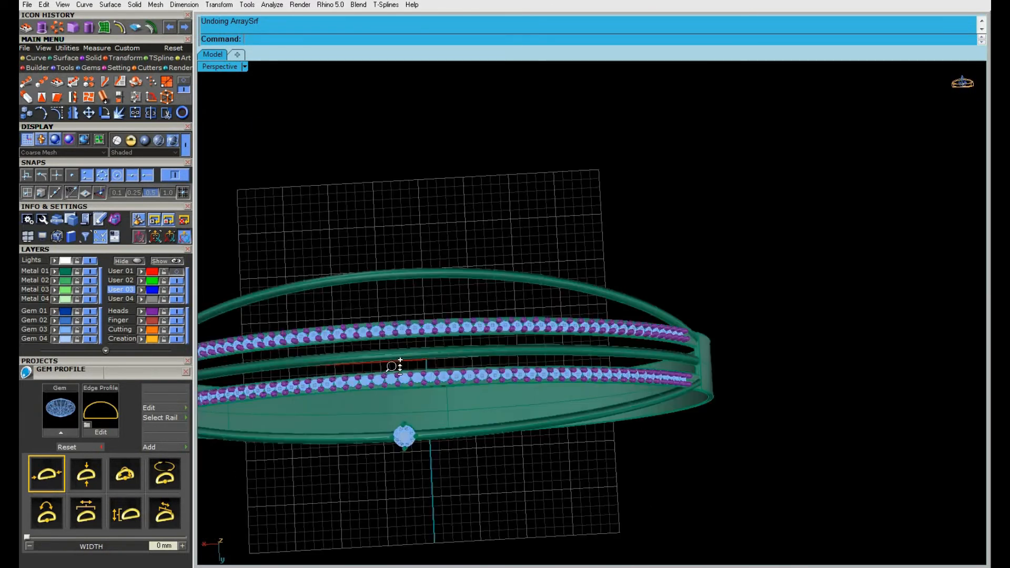
{"action": "scroll", "coordinate": [398, 358], "scroll_direction": "down", "scroll_amount": 2}
{"action": "scroll", "coordinate": [400, 353], "scroll_direction": "up", "scroll_amount": 2}
{"action": "scroll", "coordinate": [404, 352], "scroll_direction": "down", "scroll_amount": 2}
{"action": "right_click_drag", "start_coordinate": [420, 320], "coordinate": [424, 253]}
{"action": "scroll", "coordinate": [421, 295], "scroll_direction": "up", "scroll_amount": 5}
{"action": "left_click", "coordinate": [421, 296]}
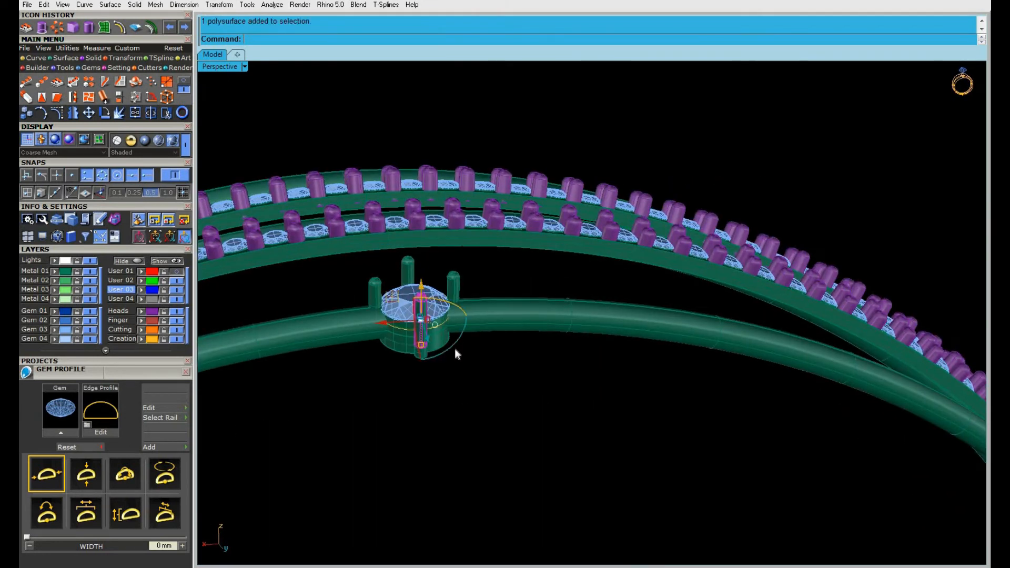
{"action": "scroll", "coordinate": [426, 276], "scroll_direction": "up", "scroll_amount": 2}
{"action": "left_click", "coordinate": [470, 283], "text": "shift"}
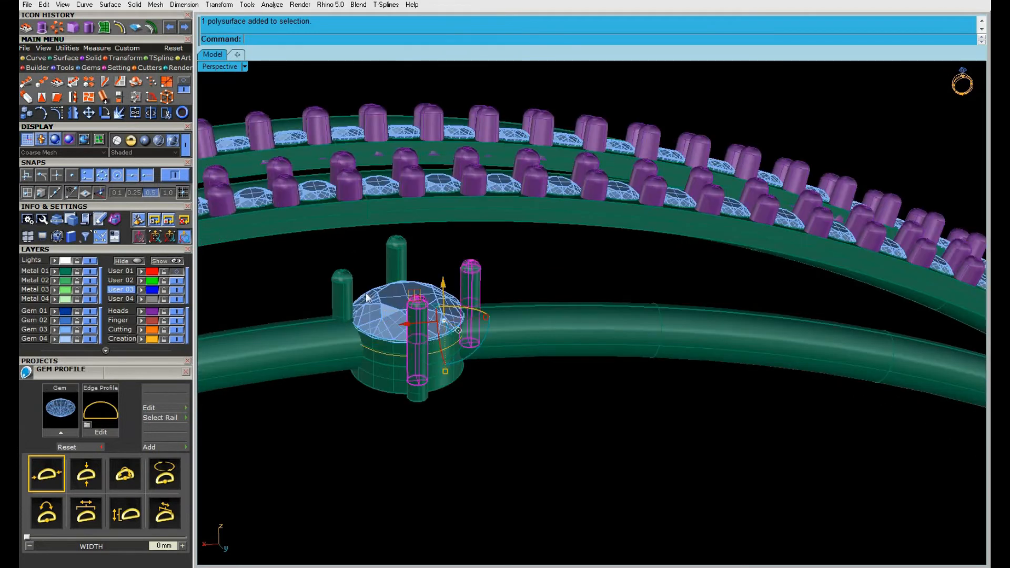
{"action": "left_click", "coordinate": [393, 265], "text": "shift"}
{"action": "left_click", "coordinate": [342, 310], "text": "shift"}
Add the centre gem and its solid seat polysurface to the selection
{"action": "left_click", "coordinate": [384, 353], "text": "shift"}
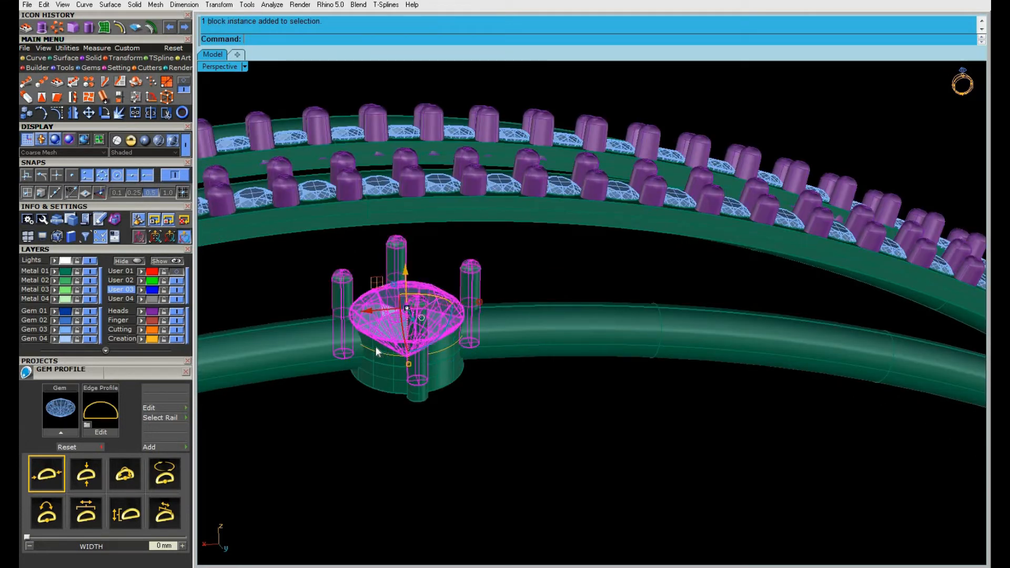
{"action": "left_click", "coordinate": [388, 358], "text": "shift"}
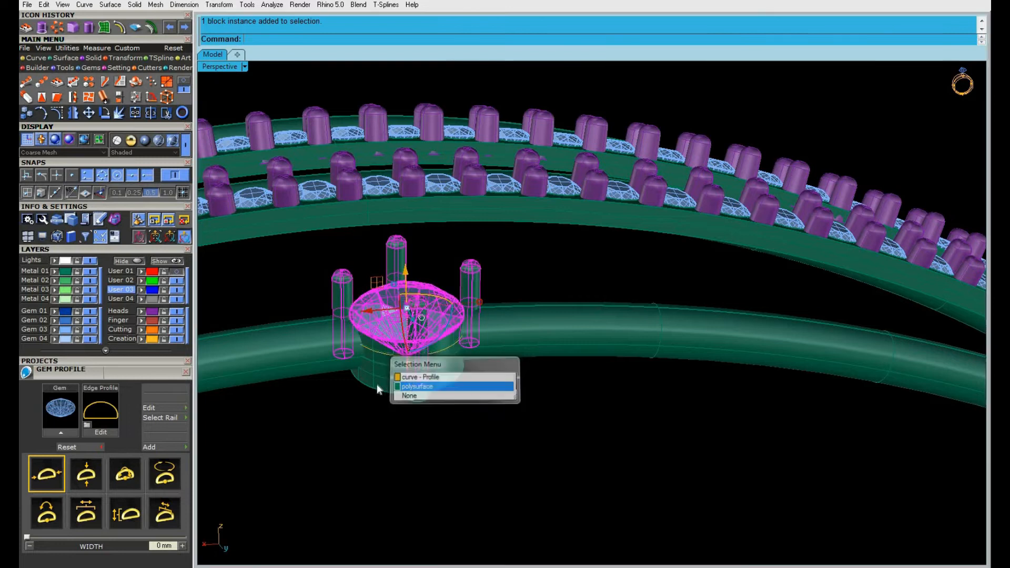
{"action": "left_click", "coordinate": [416, 387]}
{"action": "scroll", "coordinate": [371, 336], "scroll_direction": "down", "scroll_amount": 4}
{"action": "scroll", "coordinate": [371, 335], "scroll_direction": "down", "scroll_amount": 5}
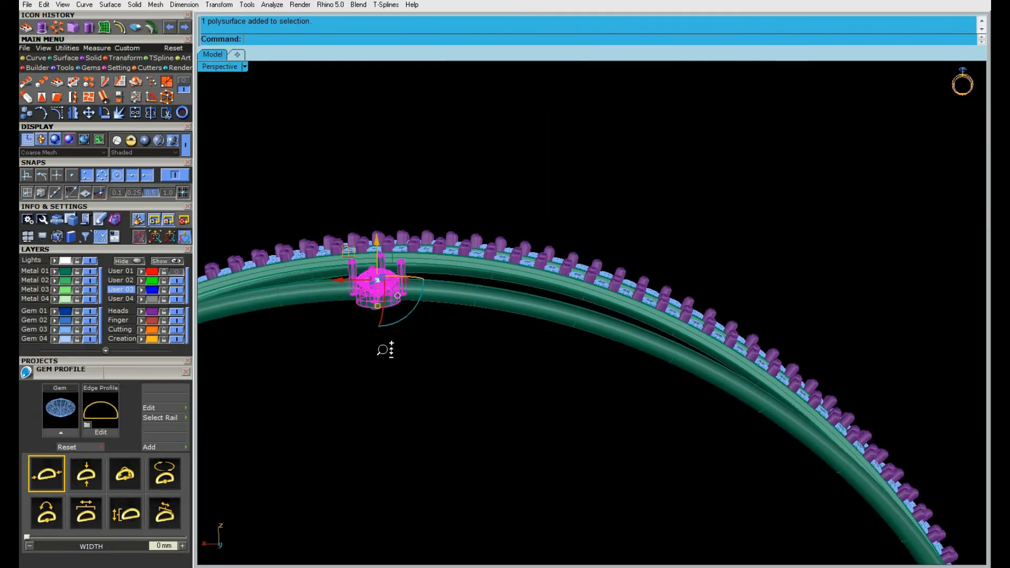
{"action": "scroll", "coordinate": [403, 322], "scroll_direction": "down", "scroll_amount": 3}
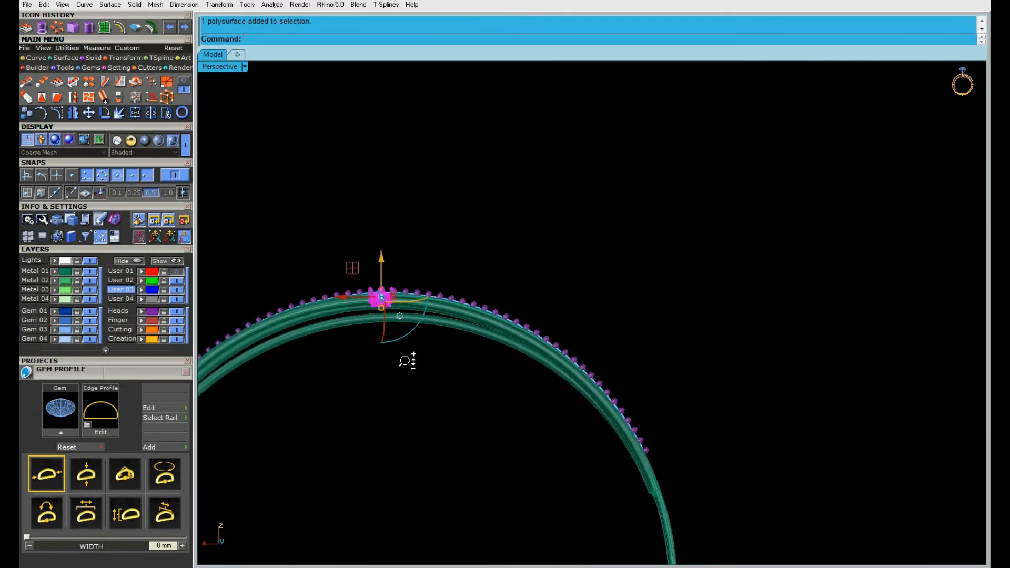
{"action": "right_click_drag", "start_coordinate": [413, 379], "coordinate": [416, 477]}
{"action": "double_click", "coordinate": [229, 69]}
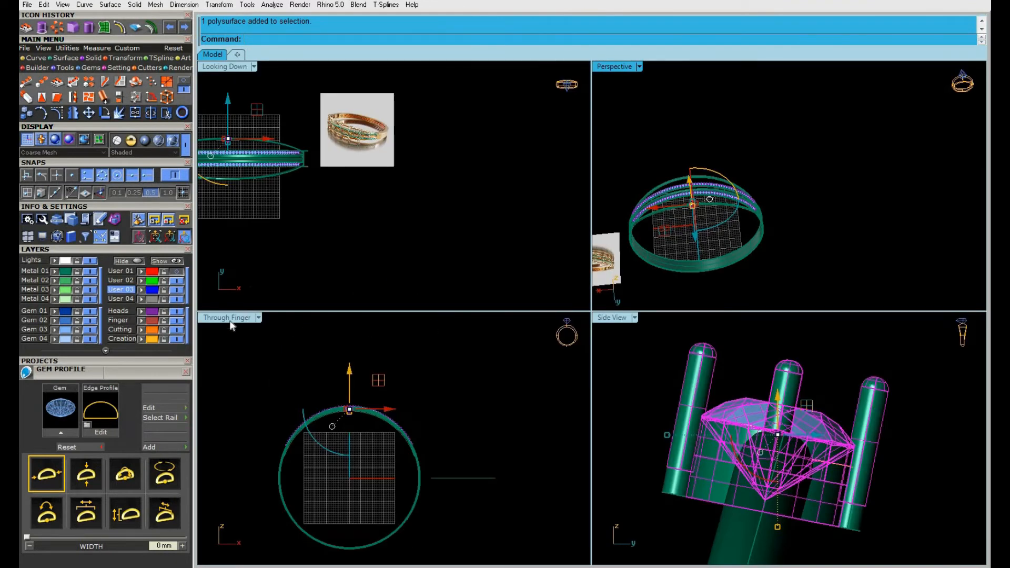
Array the selected head 30 times over 360° about the origin, then deselect and maximize Perspective
{"action": "double_click", "coordinate": [230, 318]}
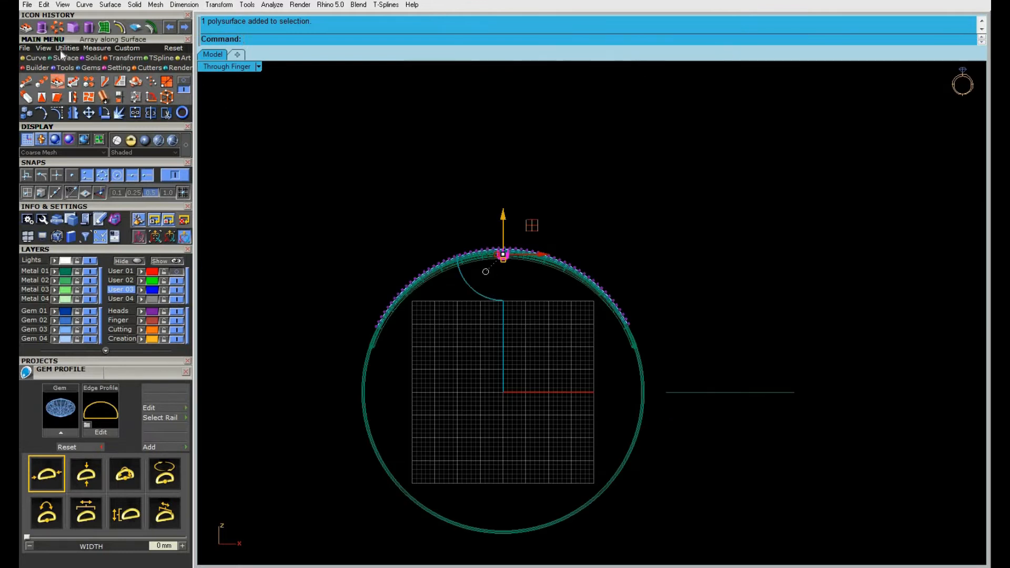
{"action": "left_click", "coordinate": [89, 82]}
{"action": "type", "text": "0"}
{"action": "key", "text": "Return"}
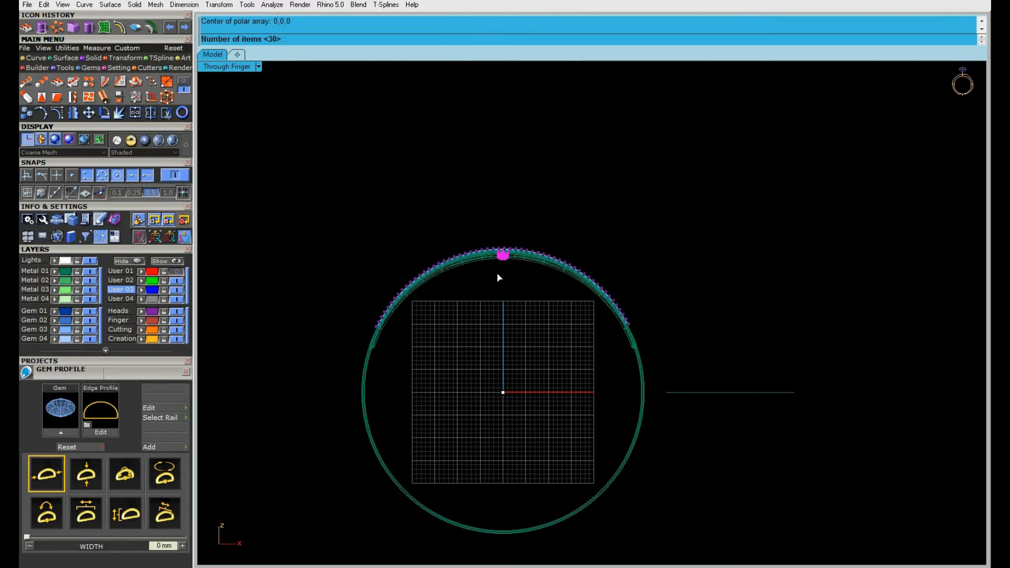
{"action": "key", "text": "Return"}
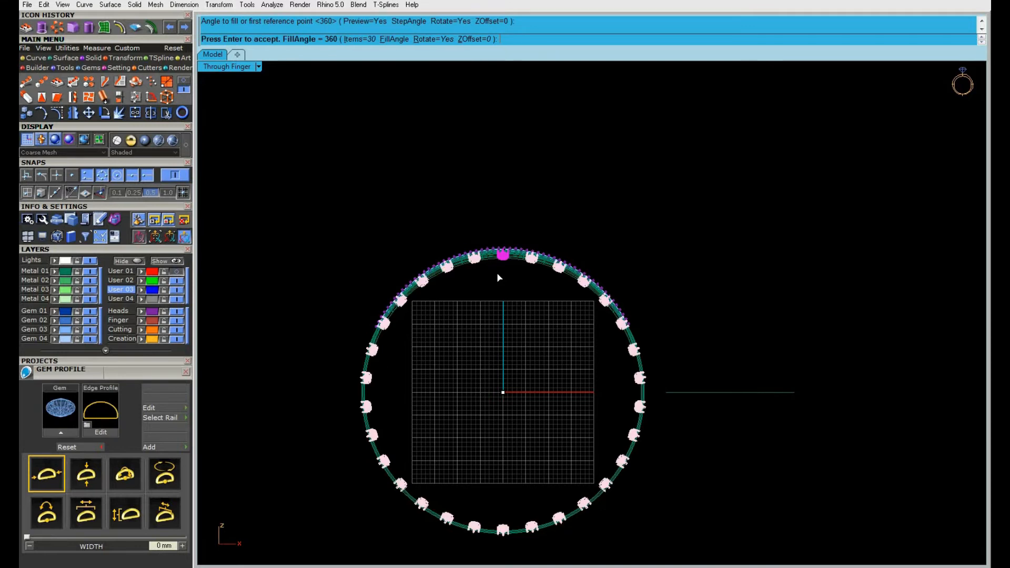
{"action": "key", "text": "Return"}
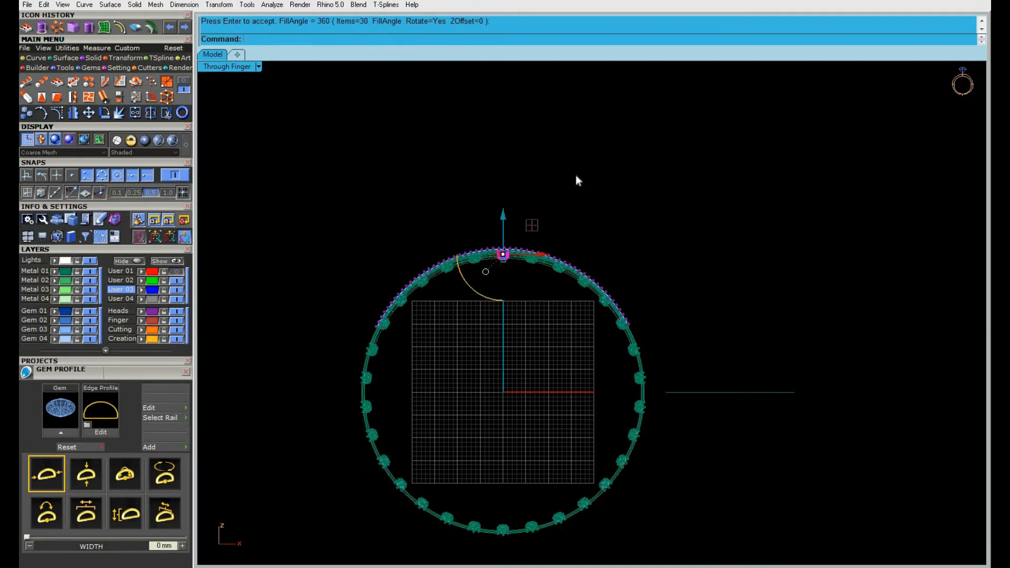
{"action": "left_click", "coordinate": [575, 175]}
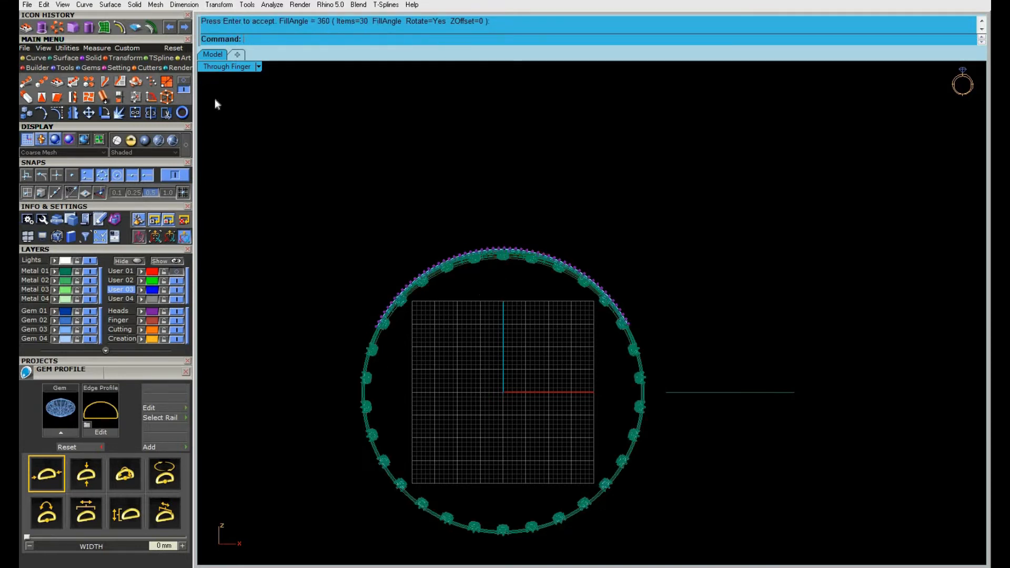
{"action": "double_click", "coordinate": [237, 68]}
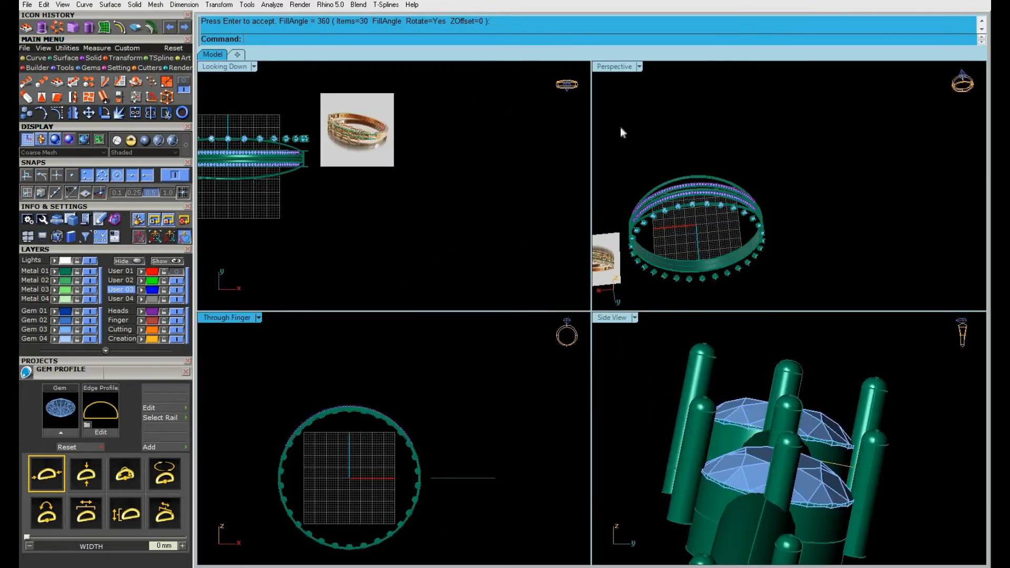
{"action": "double_click", "coordinate": [614, 67]}
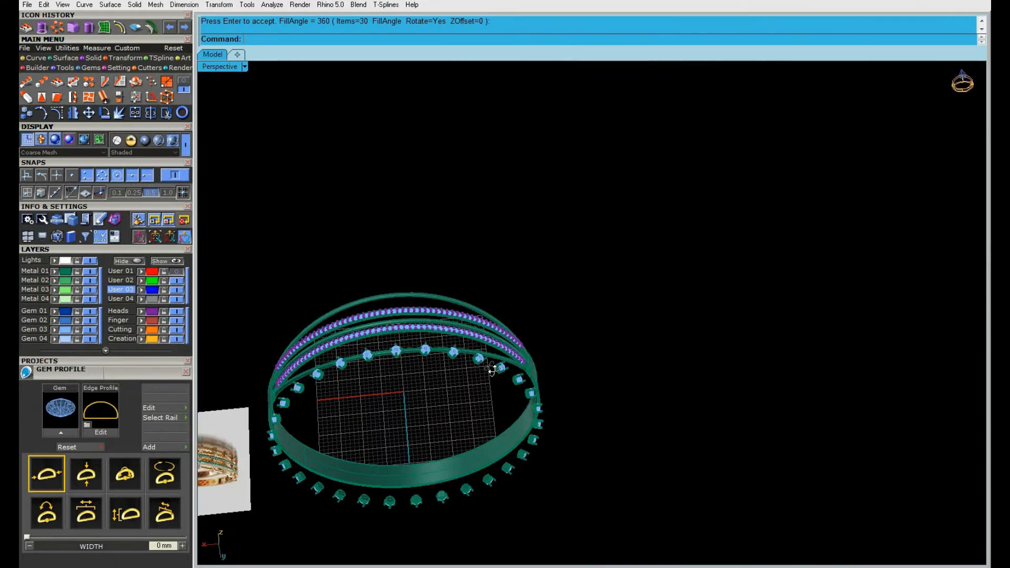
Orbit and zoom the Perspective view in close on the arrayed prong heads along the rails
{"action": "right_click_drag", "start_coordinate": [492, 370], "coordinate": [637, 375]}
{"action": "right_click_drag", "start_coordinate": [634, 362], "coordinate": [649, 300], "text": "ctrl"}
{"action": "right_click_drag", "start_coordinate": [698, 367], "coordinate": [667, 335]}
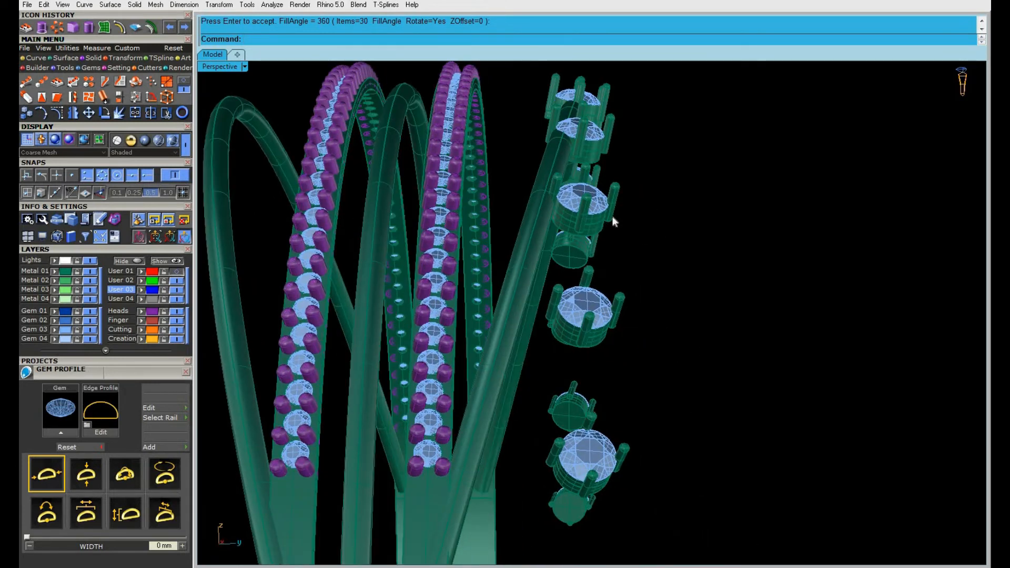
{"action": "left_click", "coordinate": [593, 201]}
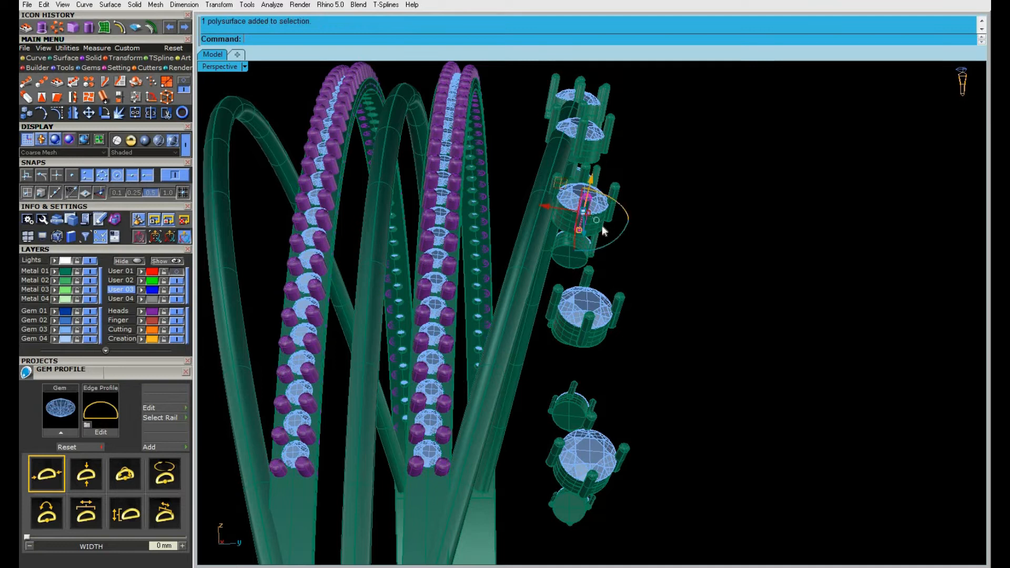
{"action": "left_click", "coordinate": [613, 222]}
{"action": "left_click", "coordinate": [712, 209]}
{"action": "left_click", "coordinate": [710, 208]}
{"action": "right_click_drag", "start_coordinate": [711, 207], "coordinate": [702, 256]}
{"action": "scroll", "coordinate": [687, 349], "scroll_direction": "down", "scroll_amount": 6}
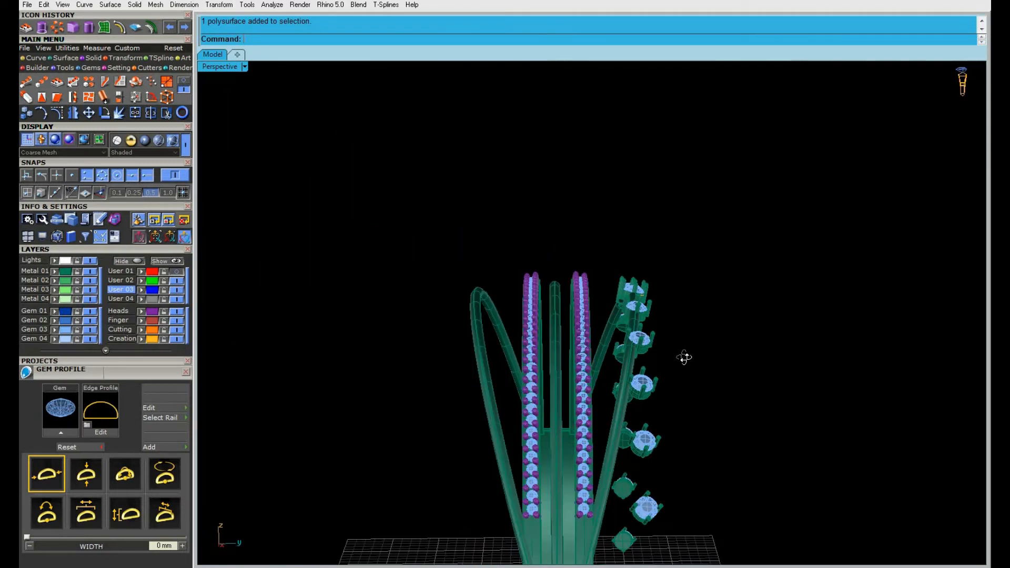
{"action": "right_click_drag", "start_coordinate": [686, 356], "coordinate": [713, 406]}
{"action": "right_click_drag", "start_coordinate": [639, 227], "coordinate": [559, 317], "text": "shift"}
{"action": "scroll", "coordinate": [548, 311], "scroll_direction": "up", "scroll_amount": 5}
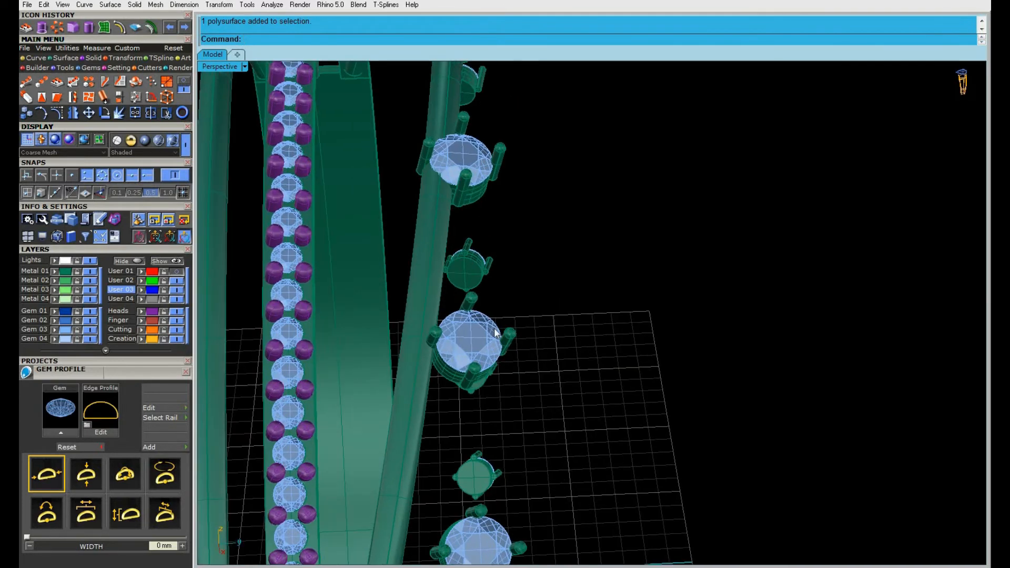
Select one head's gem and prongs and nudge them slightly upward with the gumball
{"action": "left_click", "coordinate": [502, 346]}
{"action": "left_click", "coordinate": [509, 339], "text": "shift"}
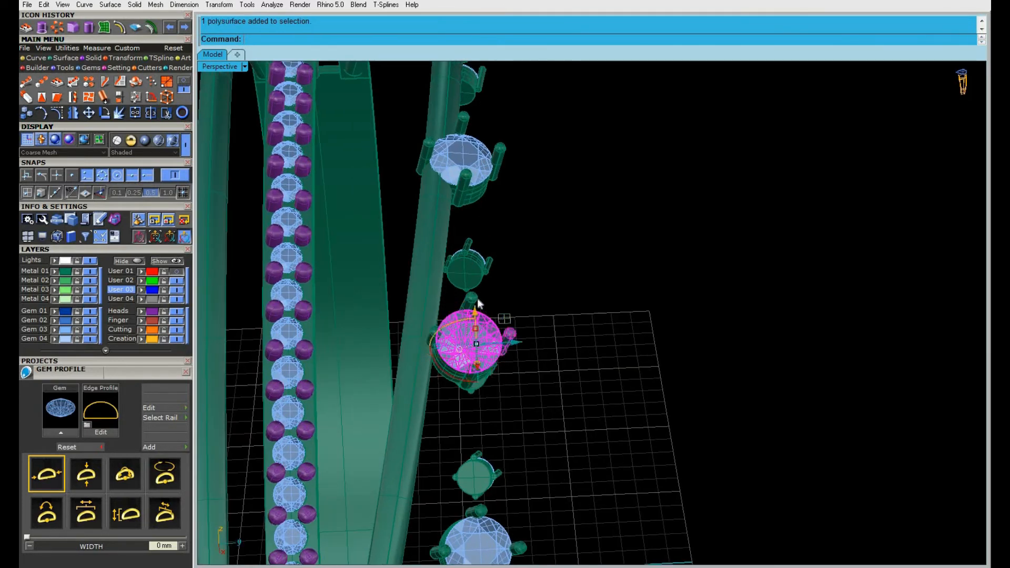
{"action": "left_click_drag", "start_coordinate": [445, 332], "coordinate": [433, 338]}
{"action": "left_click", "coordinate": [450, 355], "text": "shift"}
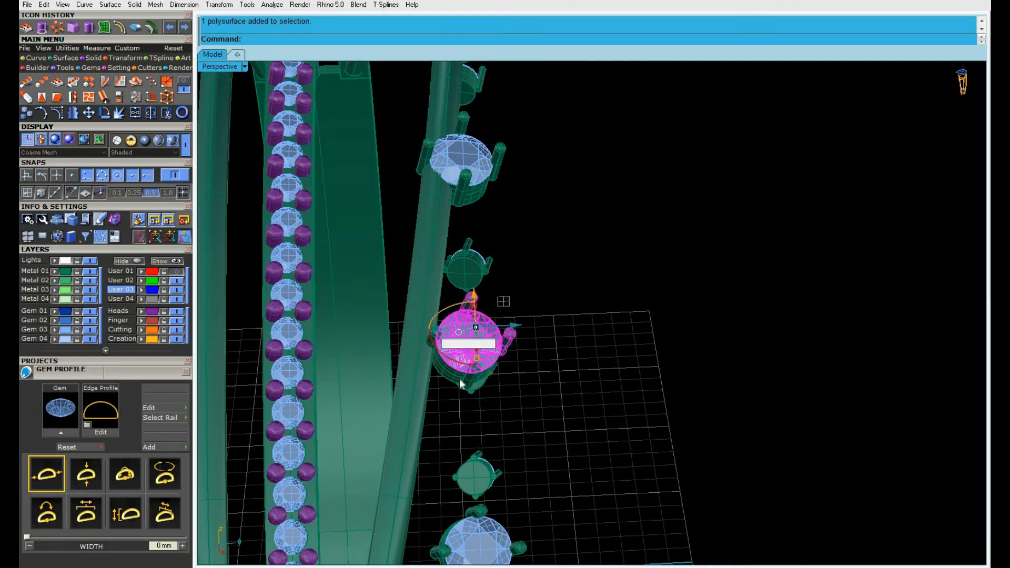
{"action": "left_click", "coordinate": [466, 383], "text": "shift"}
{"action": "right_click_drag", "start_coordinate": [456, 293], "coordinate": [467, 311]}
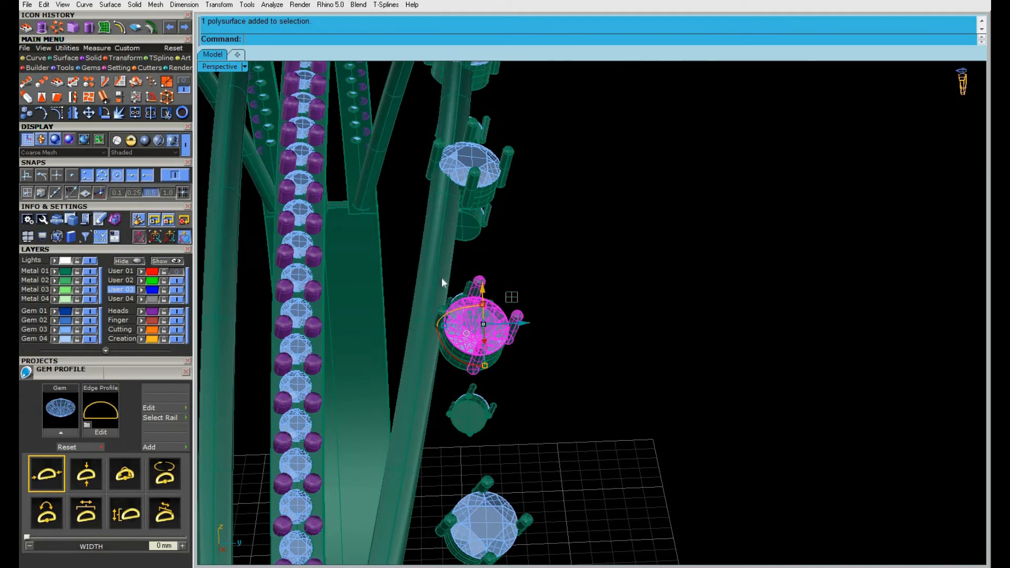
{"action": "scroll", "coordinate": [441, 282], "scroll_direction": "up", "scroll_amount": 5}
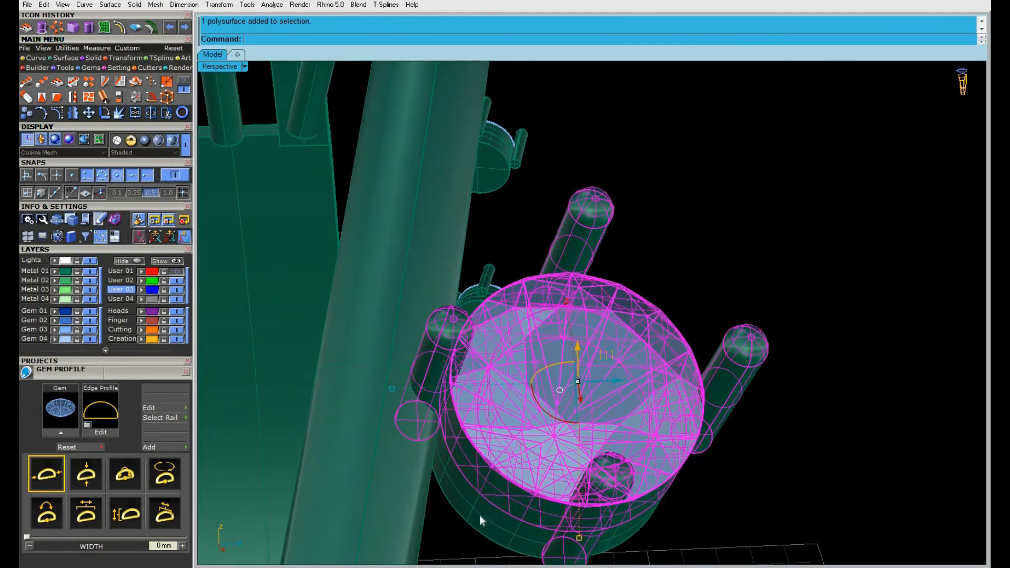
{"action": "scroll", "coordinate": [481, 403], "scroll_direction": "down", "scroll_amount": 6}
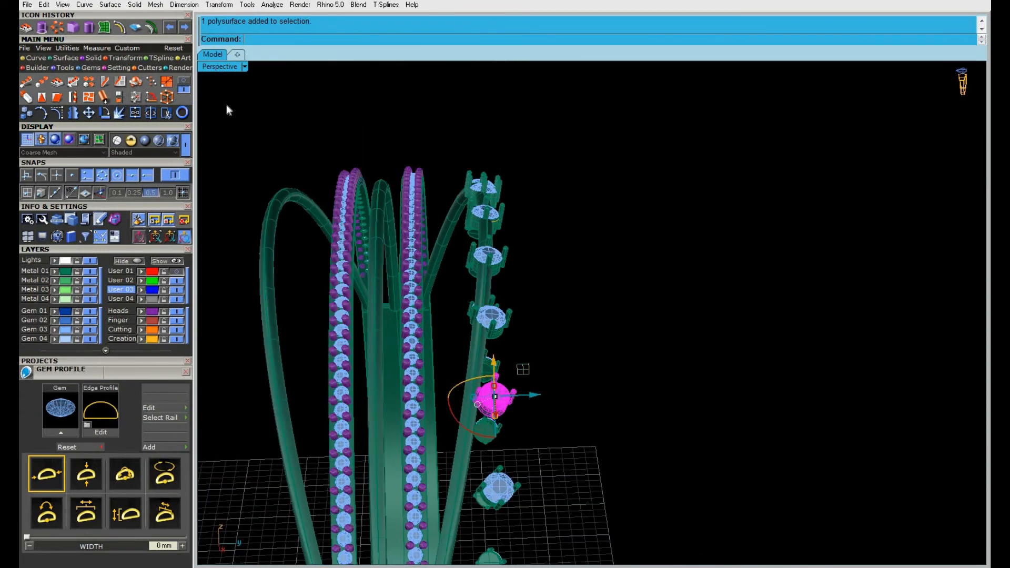
{"action": "double_click", "coordinate": [219, 67]}
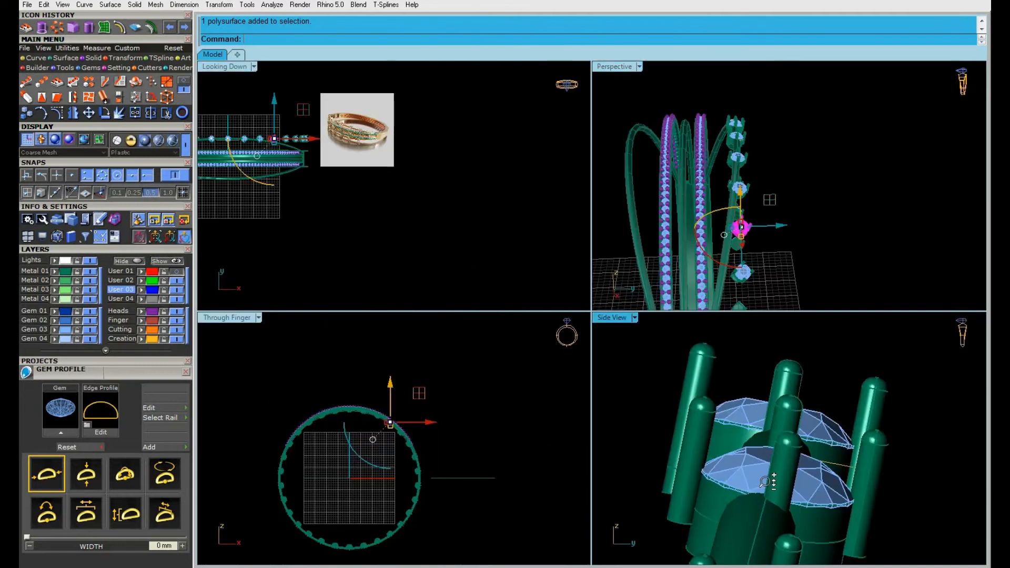
In Side View, move one gem setting left along the rail and tilt it with the gumball
{"action": "scroll", "coordinate": [767, 511], "scroll_direction": "down", "scroll_amount": 3}
{"action": "scroll", "coordinate": [767, 511], "scroll_direction": "down", "scroll_amount": 2}
{"action": "scroll", "coordinate": [764, 427], "scroll_direction": "up", "scroll_amount": 4}
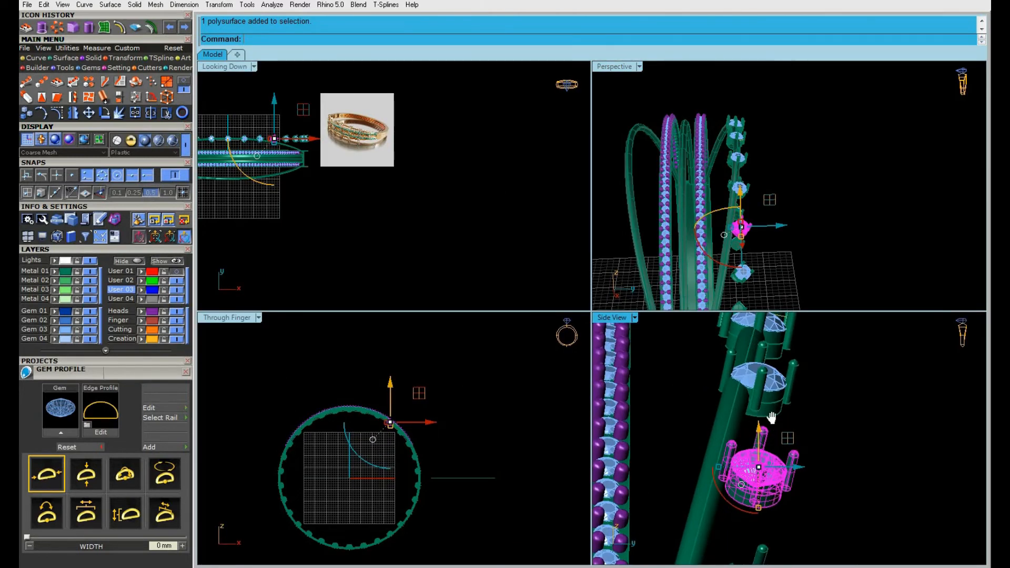
{"action": "left_click_drag", "start_coordinate": [782, 396], "coordinate": [754, 392]}
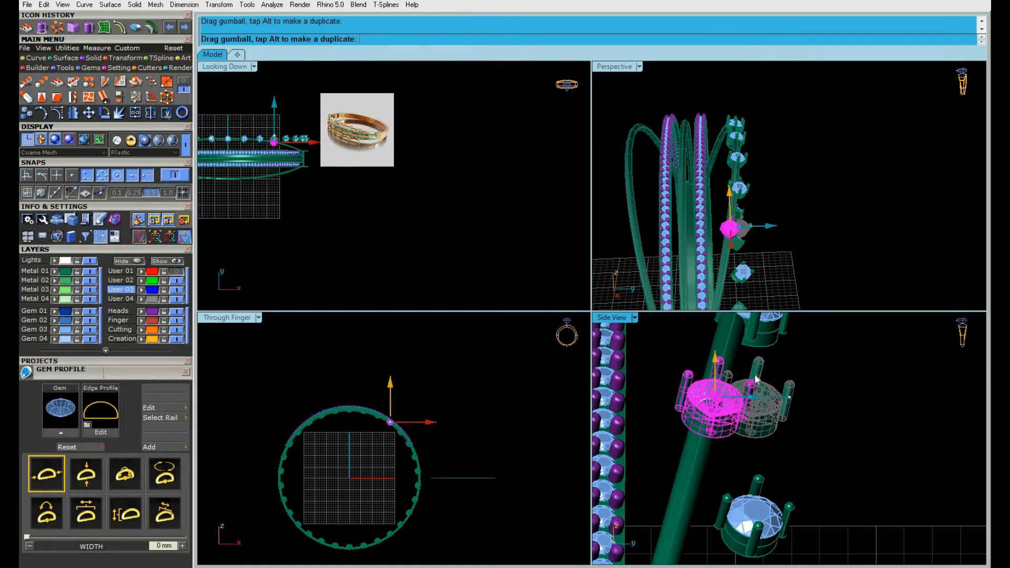
{"action": "scroll", "coordinate": [740, 434], "scroll_direction": "down", "scroll_amount": 2}
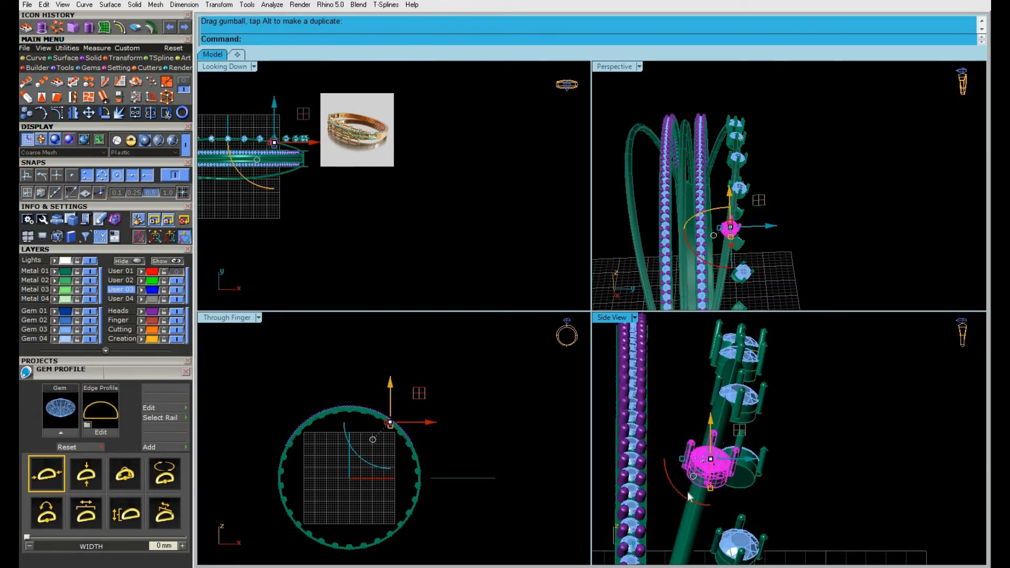
{"action": "left_click_drag", "start_coordinate": [681, 503], "coordinate": [789, 452]}
{"action": "left_click_drag", "start_coordinate": [673, 489], "coordinate": [751, 480]}
{"action": "left_click_drag", "start_coordinate": [816, 459], "coordinate": [853, 421]}
{"action": "left_click", "coordinate": [853, 423]}
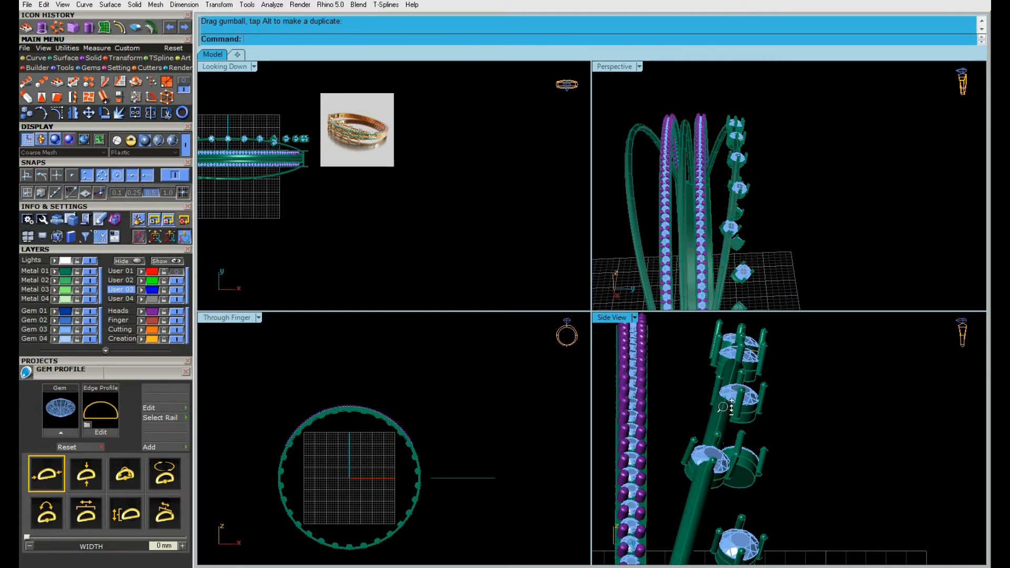
{"action": "scroll", "coordinate": [724, 407], "scroll_direction": "up", "scroll_amount": 4}
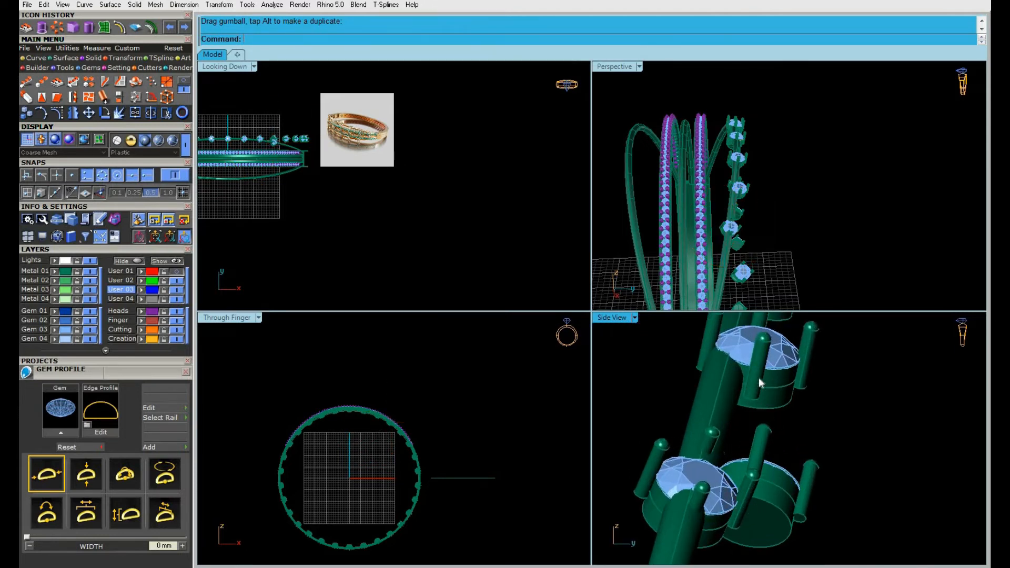
Select the lower head's gem and four prongs and raise them slightly, nudging right
{"action": "left_click", "coordinate": [709, 438]}
{"action": "left_click", "coordinate": [747, 492], "text": "shift"}
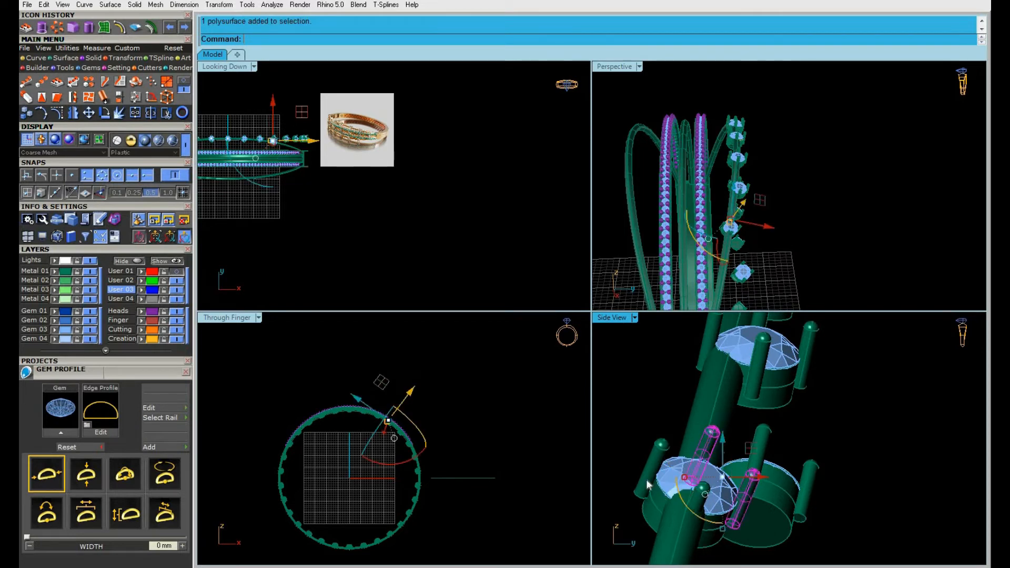
{"action": "left_click", "coordinate": [653, 467], "text": "shift"}
{"action": "left_click", "coordinate": [674, 473], "text": "shift"}
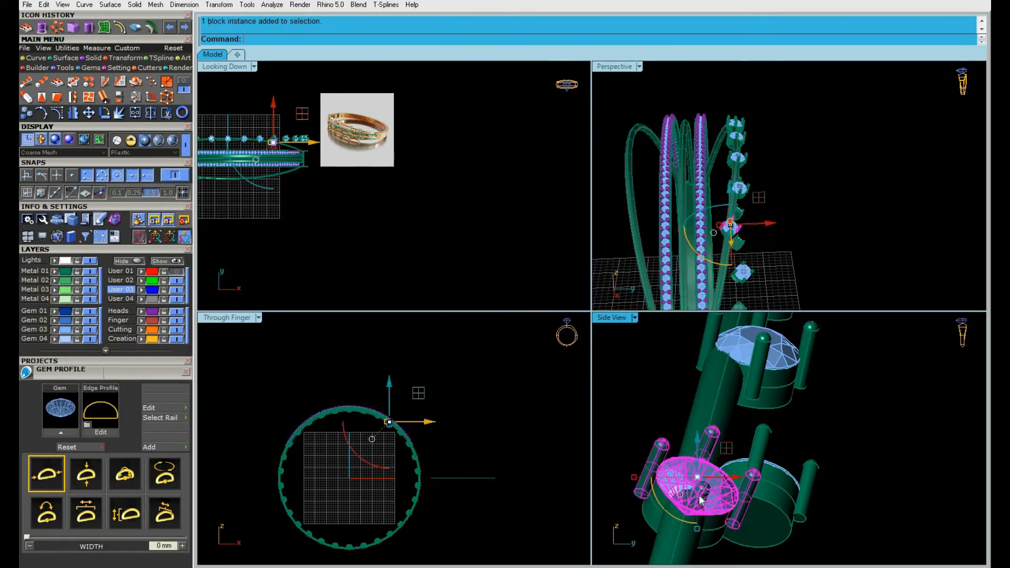
{"action": "left_click", "coordinate": [707, 529], "text": "shift"}
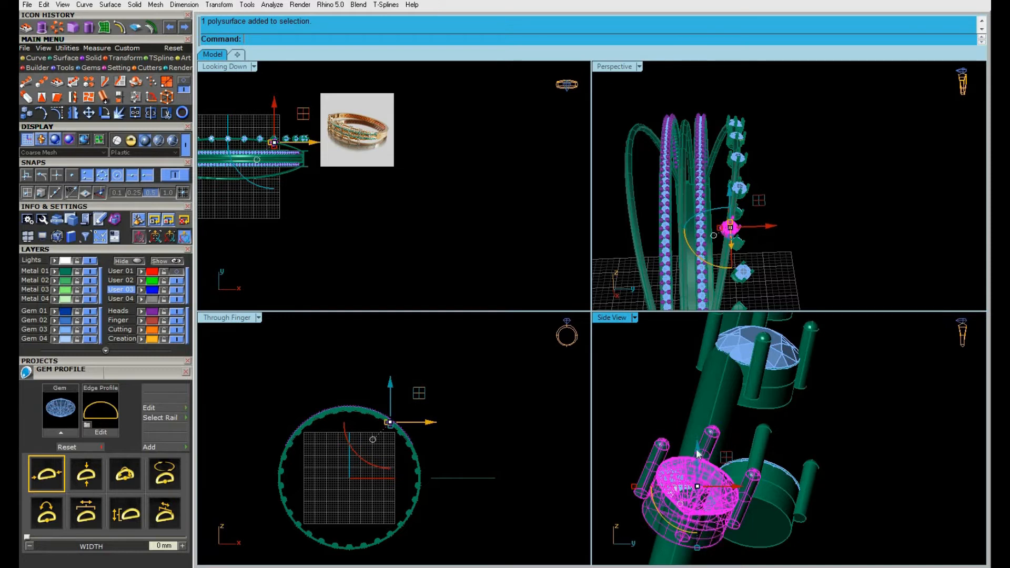
{"action": "left_click_drag", "start_coordinate": [700, 451], "coordinate": [698, 447]}
{"action": "left_click_drag", "start_coordinate": [733, 476], "coordinate": [740, 477]}
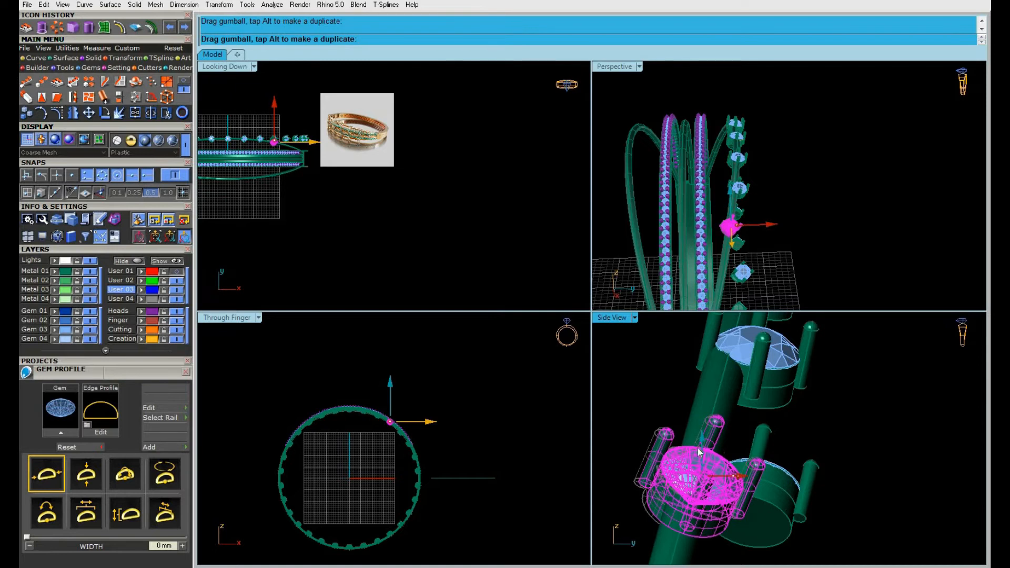
{"action": "left_click_drag", "start_coordinate": [699, 452], "coordinate": [703, 439]}
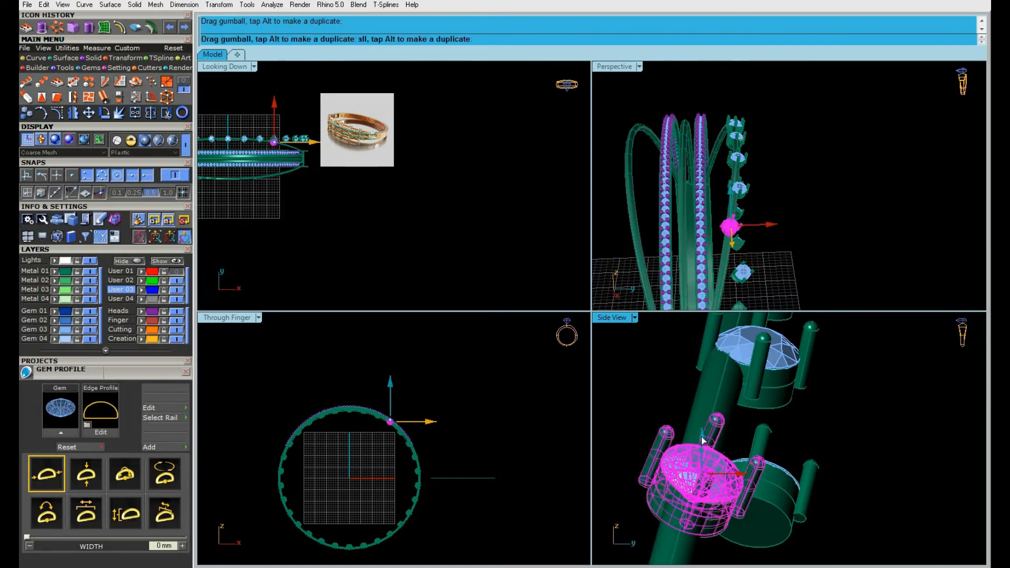
Clear the selection and orbit the Perspective view to check the repositioned heads
{"action": "left_click", "coordinate": [814, 206]}
{"action": "right_click_drag", "start_coordinate": [813, 206], "coordinate": [705, 179]}
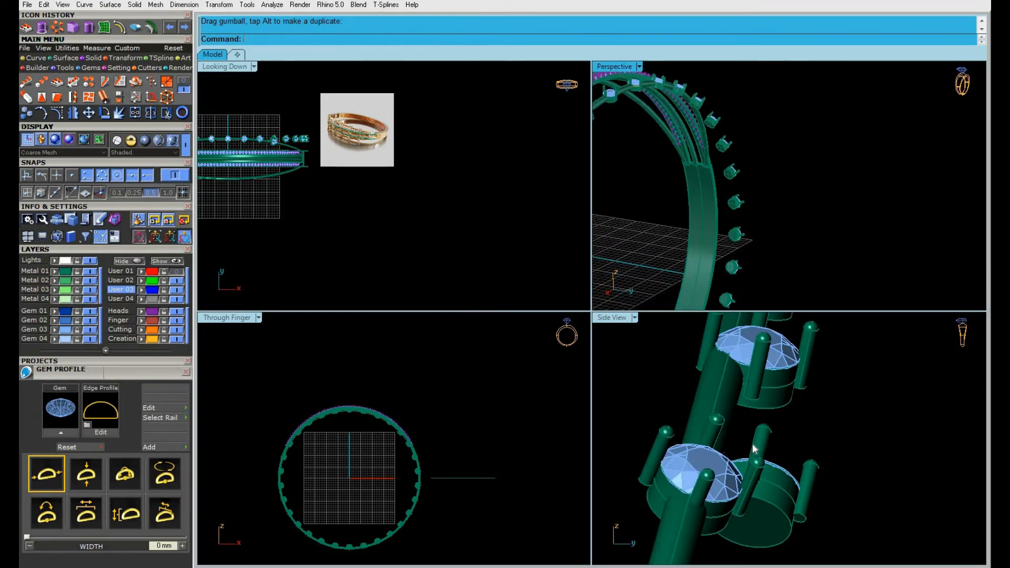
{"action": "scroll", "coordinate": [734, 427], "scroll_direction": "down", "scroll_amount": 2}
{"action": "right_click_drag", "start_coordinate": [766, 242], "coordinate": [715, 247]}
{"action": "scroll", "coordinate": [777, 494], "scroll_direction": "down", "scroll_amount": 3}
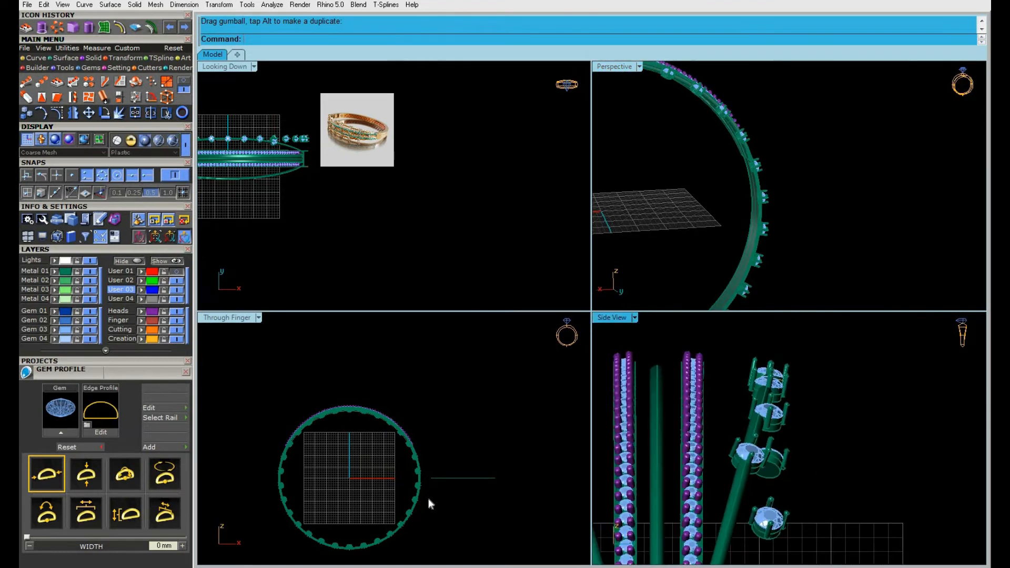
{"action": "right_click", "coordinate": [758, 257]}
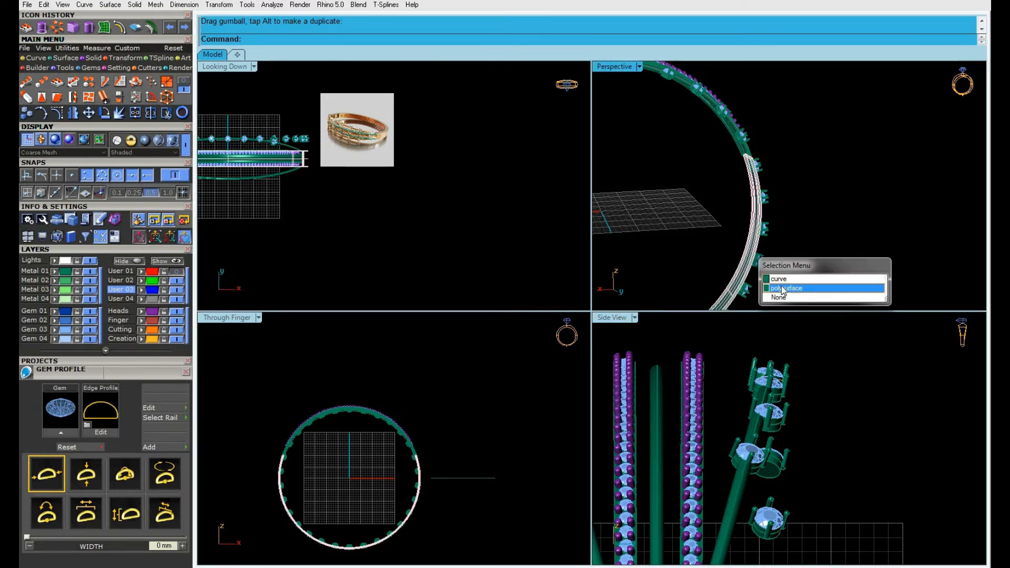
Shade the Perspective view and collapse a settings panel to free screen space
{"action": "left_click", "coordinate": [783, 285]}
{"action": "left_click", "coordinate": [740, 279]}
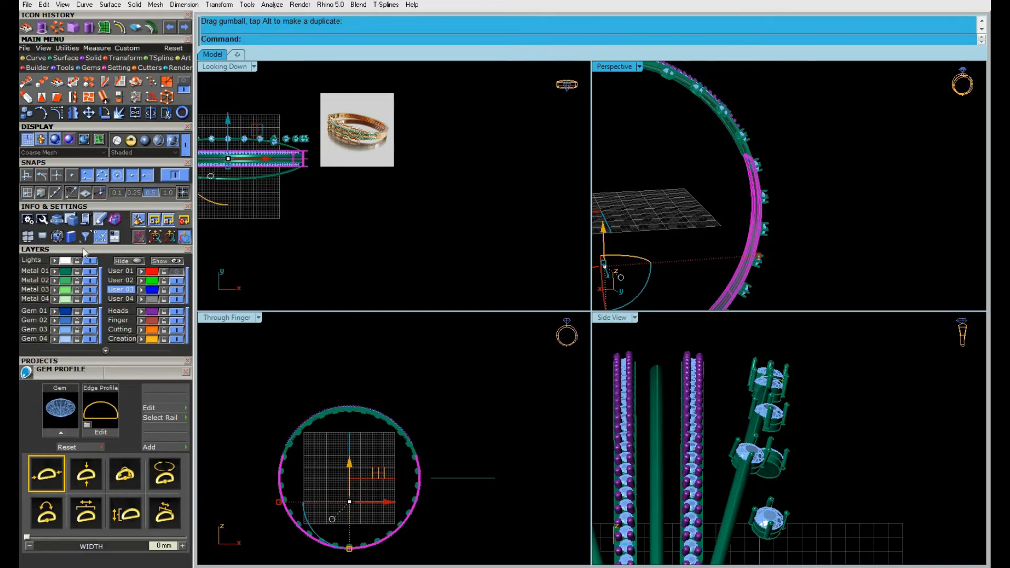
{"action": "left_click", "coordinate": [84, 208]}
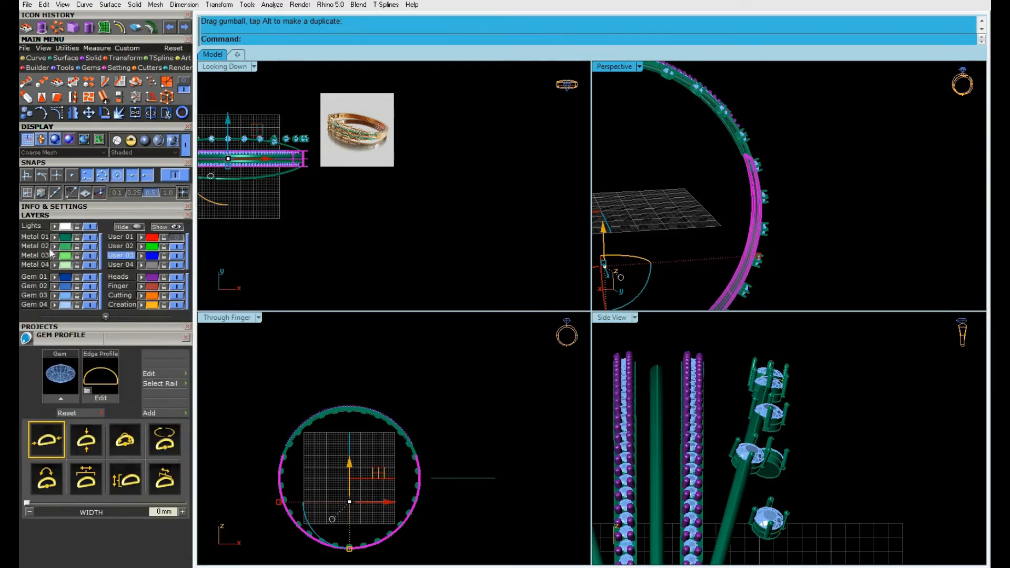
{"action": "left_click", "coordinate": [497, 521]}
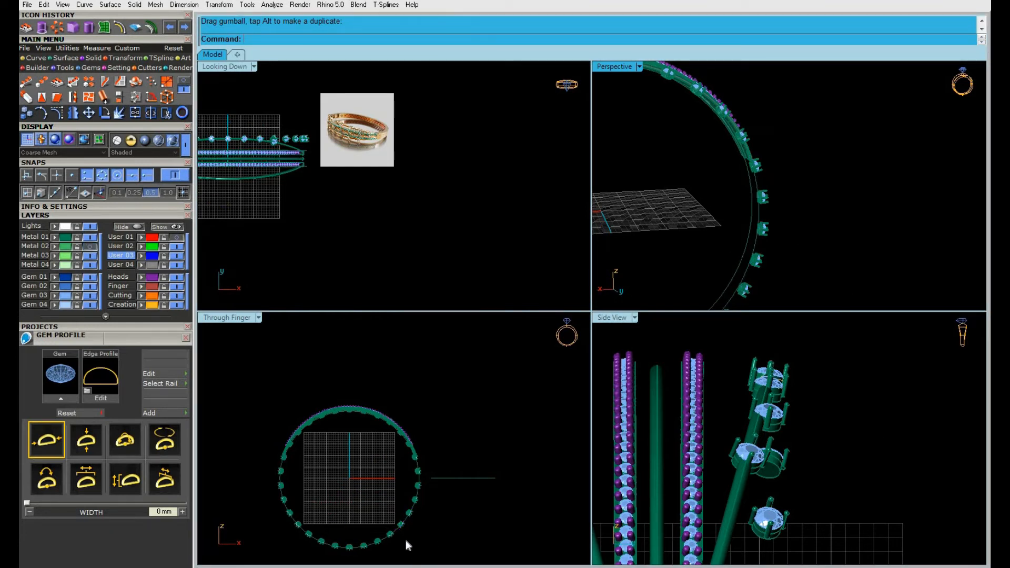
Delete the outer ring curve, then window-select and delete the lower-half heads and gems
{"action": "scroll", "coordinate": [759, 228], "scroll_direction": "up", "scroll_amount": 8}
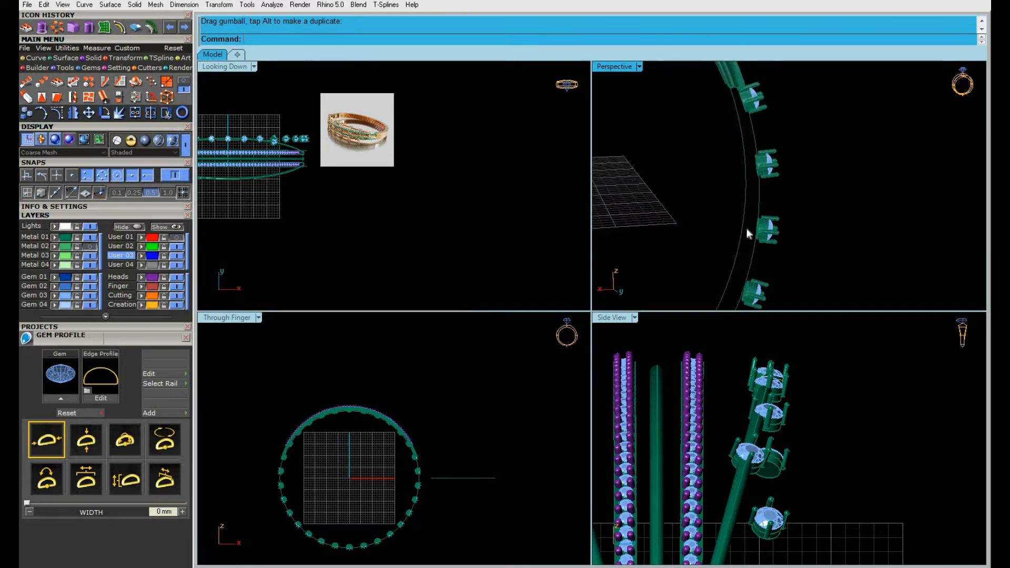
{"action": "left_click", "coordinate": [750, 264]}
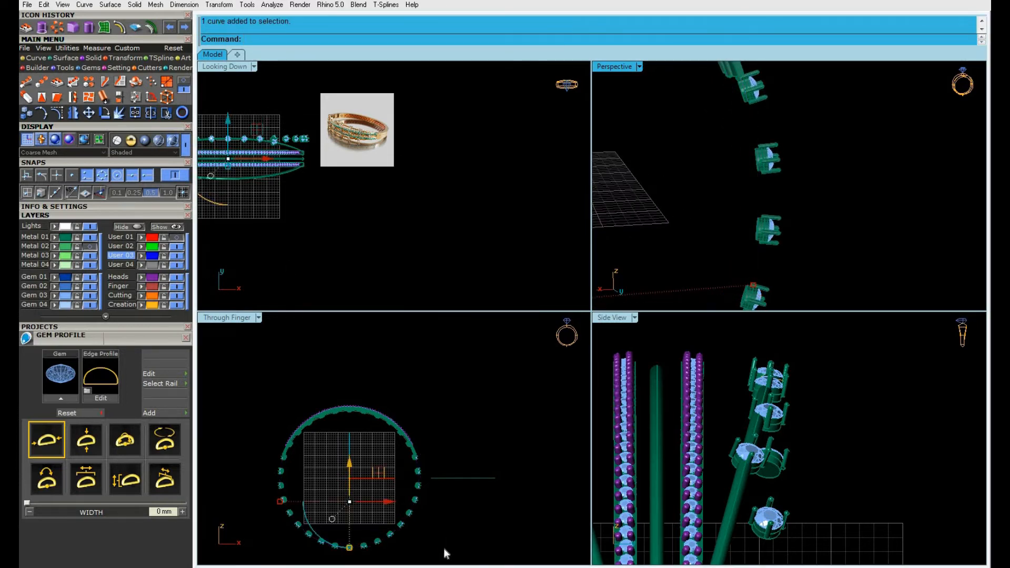
{"action": "key", "text": "Delete"}
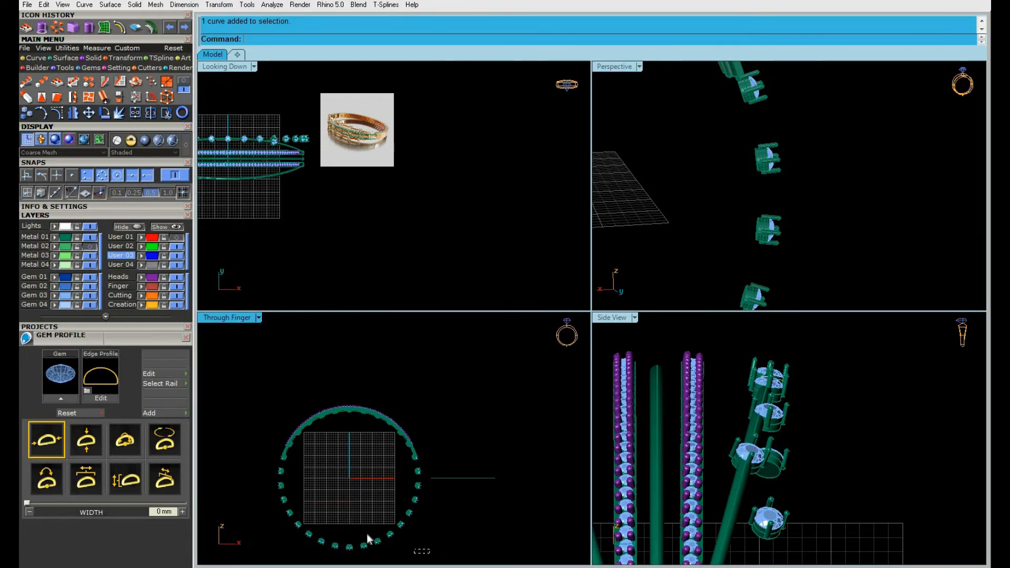
{"action": "left_click_drag", "start_coordinate": [273, 482], "coordinate": [267, 468]}
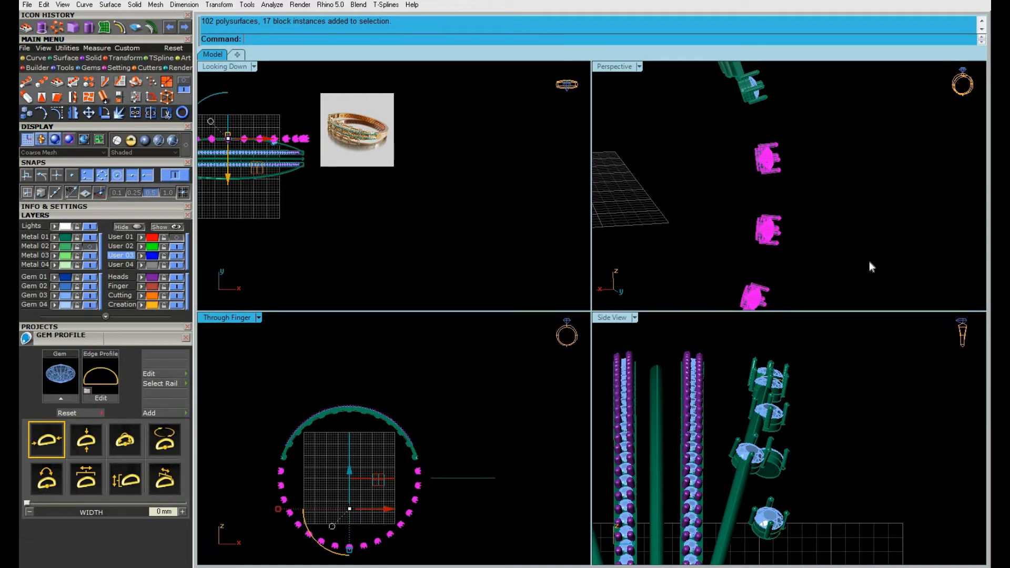
{"action": "key", "text": "Delete"}
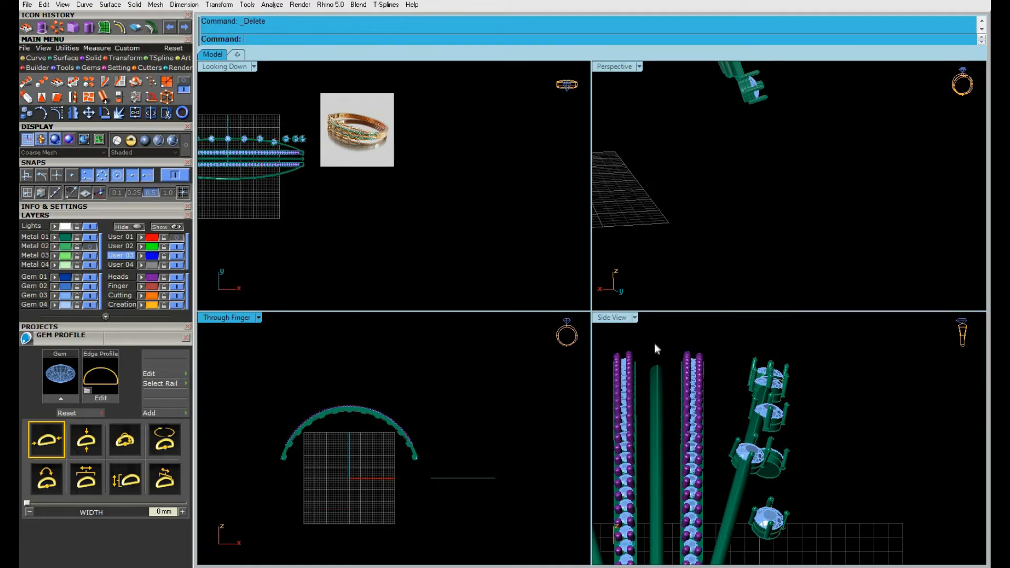
{"action": "double_click", "coordinate": [610, 67]}
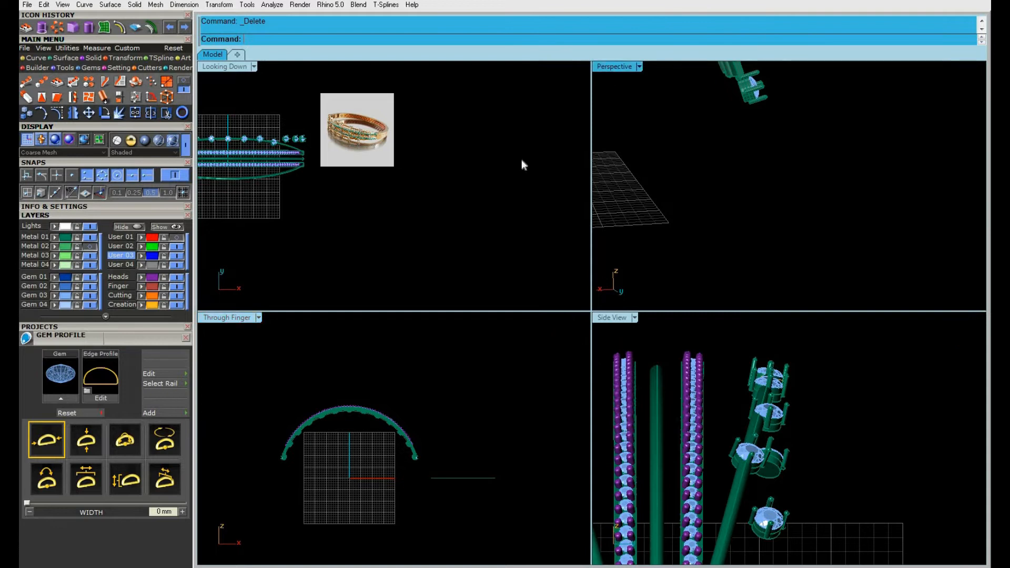
Orbit and zoom the maximized Perspective view to face the setting heads side-on
{"action": "right_click_drag", "start_coordinate": [528, 184], "coordinate": [561, 221]}
{"action": "scroll", "coordinate": [528, 184], "scroll_direction": "down", "scroll_amount": 5}
{"action": "scroll", "coordinate": [561, 209], "scroll_direction": "down", "scroll_amount": 5}
{"action": "scroll", "coordinate": [507, 242], "scroll_direction": "up", "scroll_amount": 2}
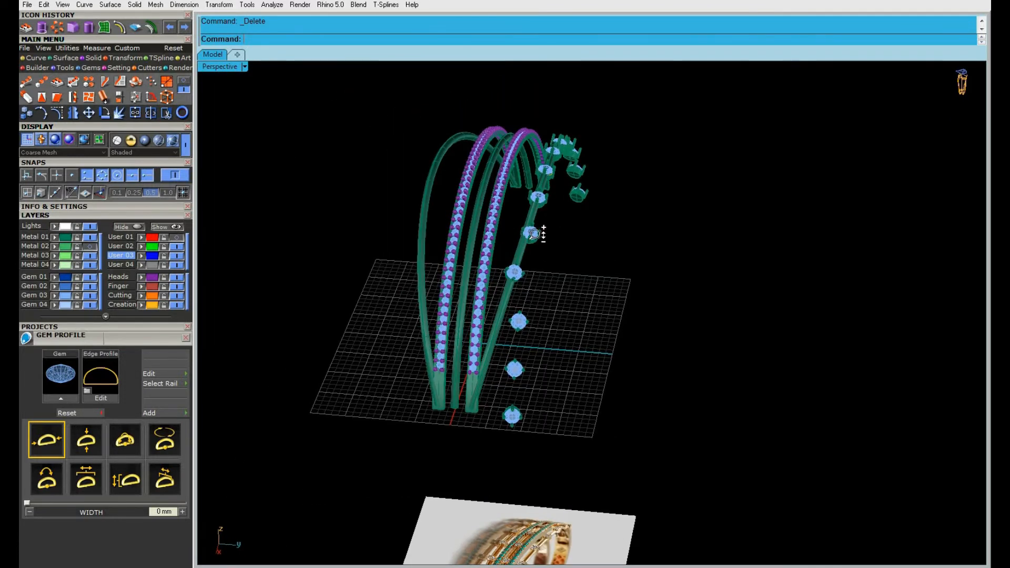
{"action": "scroll", "coordinate": [542, 232], "scroll_direction": "up", "scroll_amount": 8}
{"action": "right_click_drag", "start_coordinate": [539, 258], "coordinate": [582, 236]}
{"action": "right_click_drag", "start_coordinate": [589, 310], "coordinate": [681, 269], "text": "shift"}
{"action": "right_click_drag", "start_coordinate": [701, 222], "coordinate": [661, 301]}
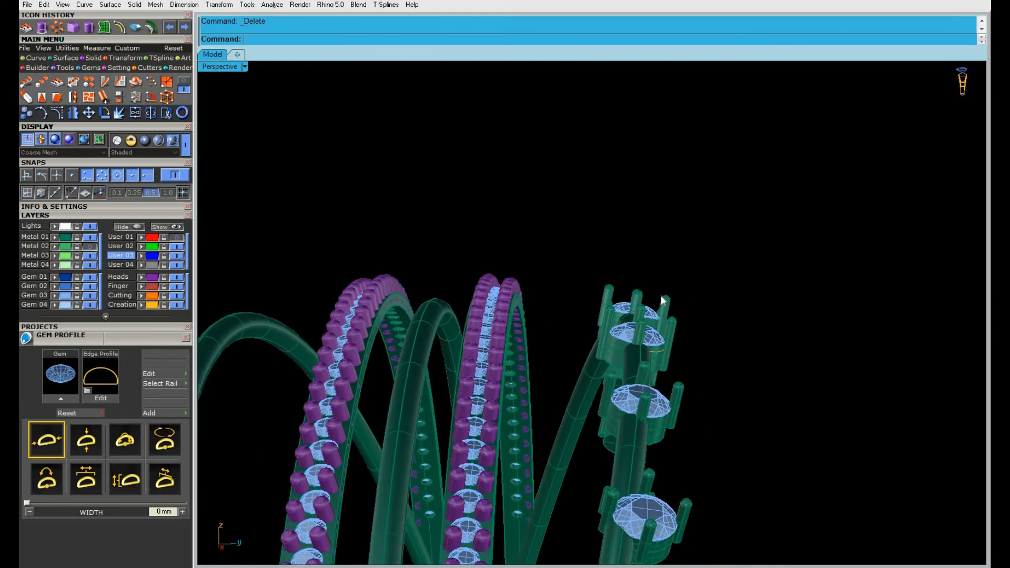
Select one head's gem, both prongs and base together
{"action": "left_click", "coordinate": [654, 513]}
{"action": "left_click", "coordinate": [647, 470], "text": "shift"}
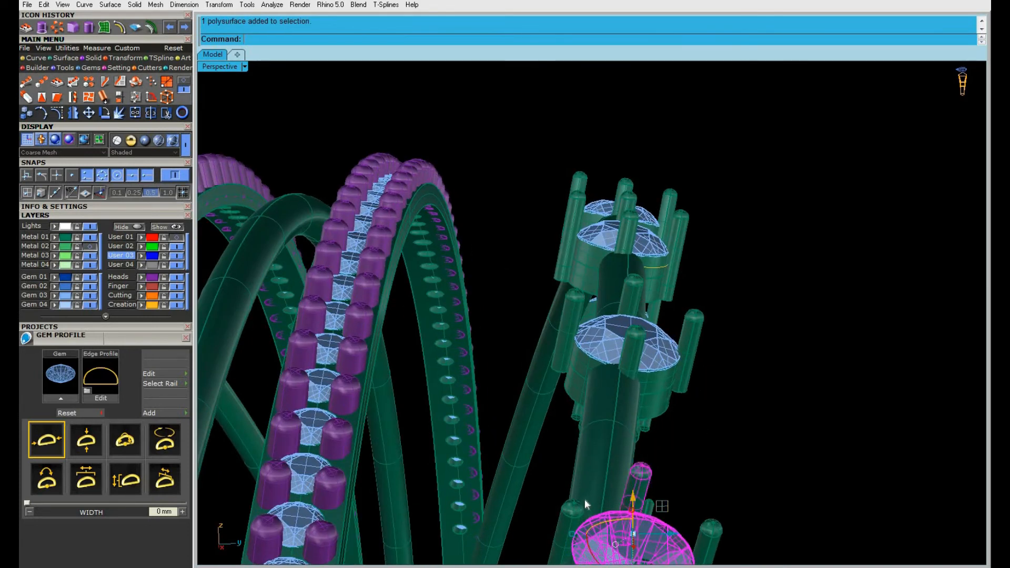
{"action": "left_click", "coordinate": [709, 525], "text": "shift"}
{"action": "right_click_drag", "start_coordinate": [750, 405], "coordinate": [732, 189], "text": "shift"}
{"action": "left_click", "coordinate": [613, 418], "text": "shift"}
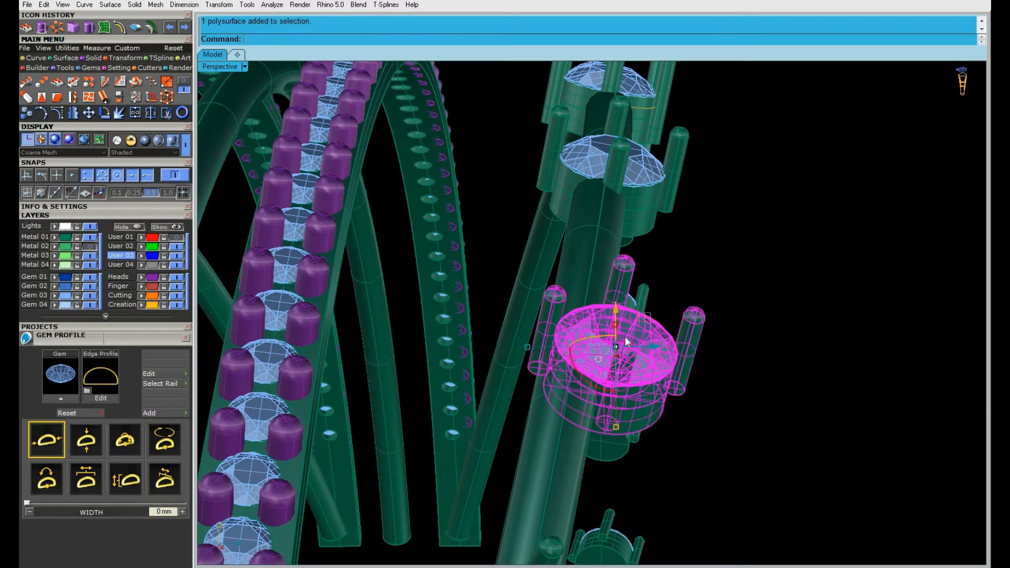
In the enlarged Side View, shift the selected head left and up and tilt it about 9°
{"action": "double_click", "coordinate": [232, 68]}
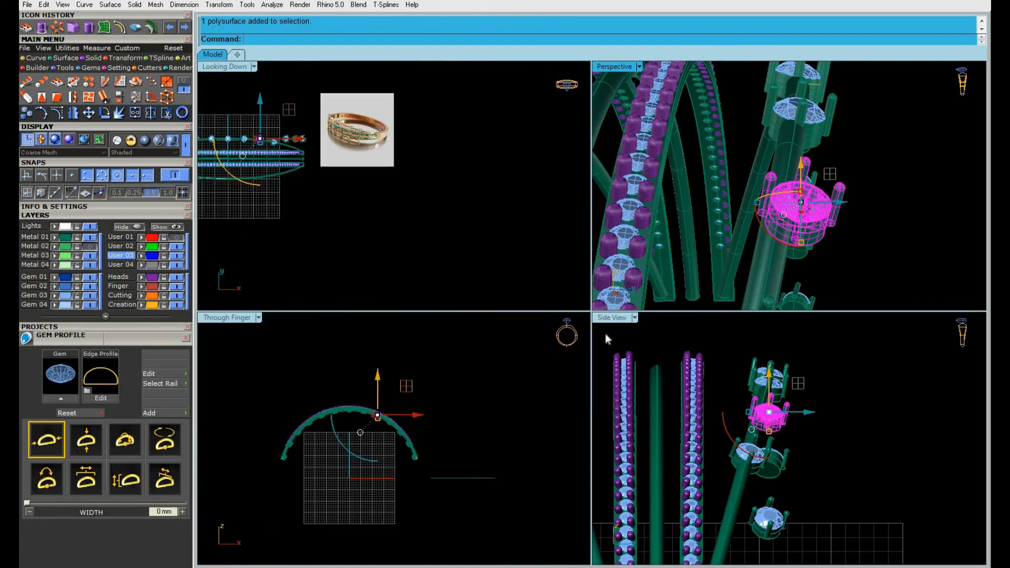
{"action": "double_click", "coordinate": [603, 318]}
{"action": "scroll", "coordinate": [558, 227], "scroll_direction": "up", "scroll_amount": 3}
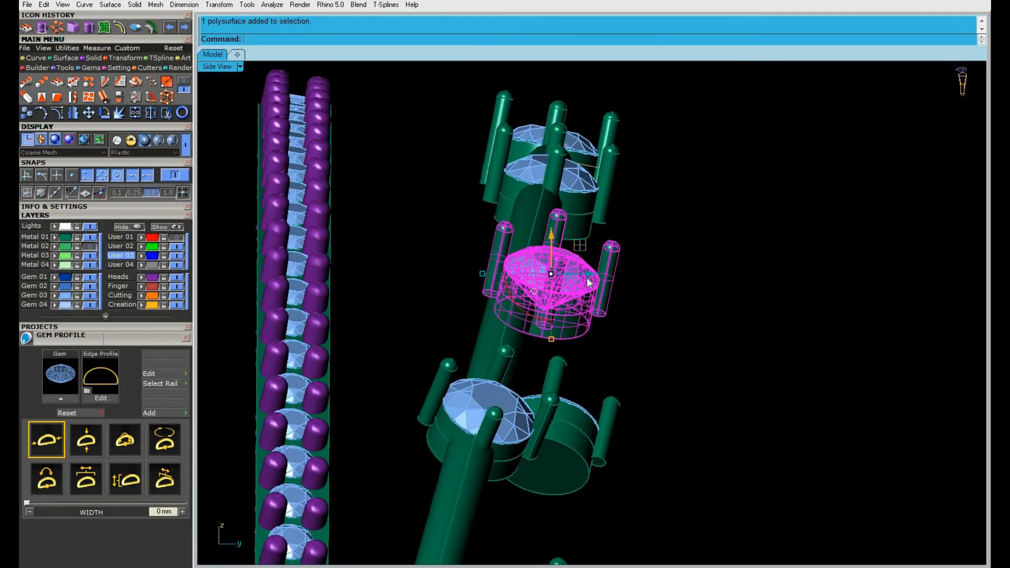
{"action": "left_click_drag", "start_coordinate": [586, 273], "coordinate": [553, 266]}
{"action": "left_click_drag", "start_coordinate": [518, 235], "coordinate": [518, 232]}
{"action": "left_click_drag", "start_coordinate": [561, 267], "coordinate": [524, 251]}
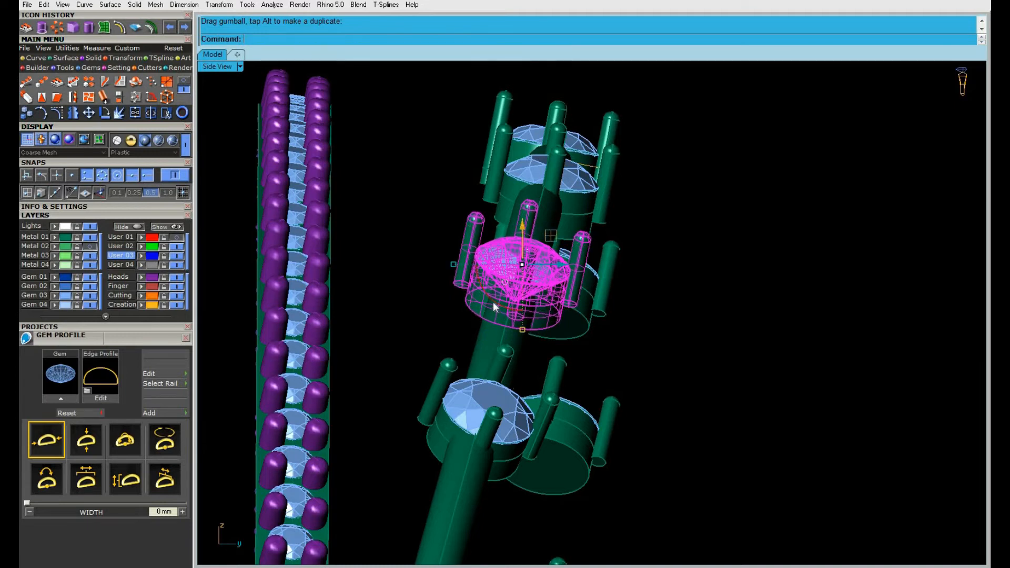
{"action": "left_click_drag", "start_coordinate": [493, 303], "coordinate": [486, 295]}
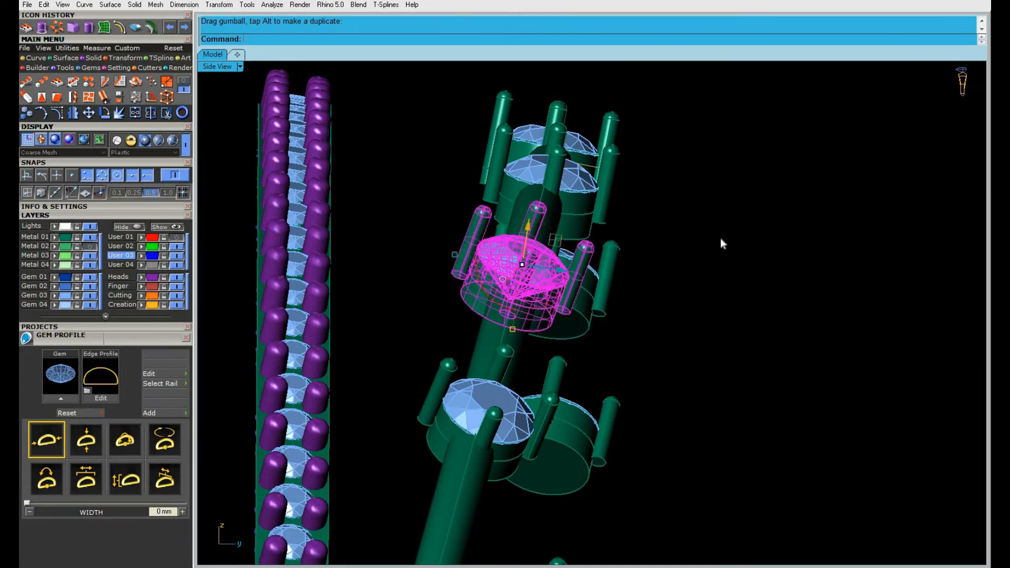
Reselect the head's upper and lower bezels, both prongs and its gem
{"action": "key", "text": "Escape"}
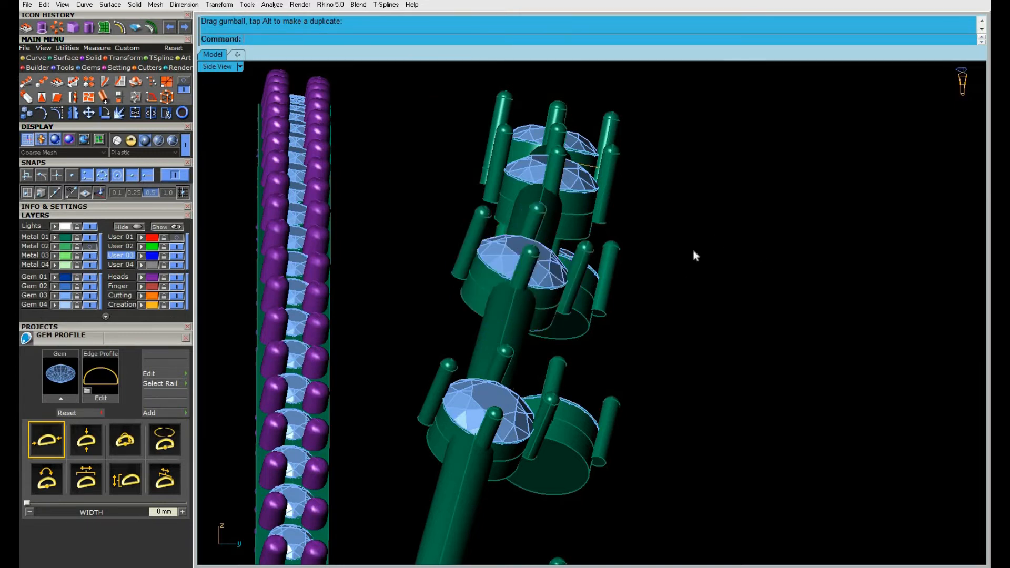
{"action": "left_click", "coordinate": [547, 299]}
{"action": "left_click", "coordinate": [548, 324], "text": "shift"}
{"action": "left_click", "coordinate": [579, 265], "text": "shift"}
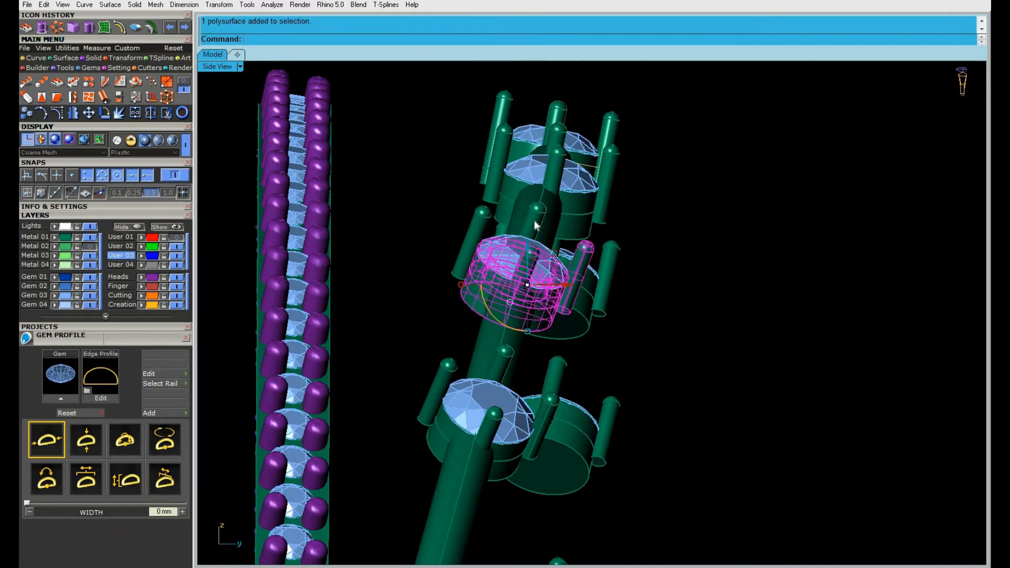
{"action": "left_click", "coordinate": [536, 225], "text": "shift"}
{"action": "scroll", "coordinate": [534, 250], "scroll_direction": "up", "scroll_amount": 3}
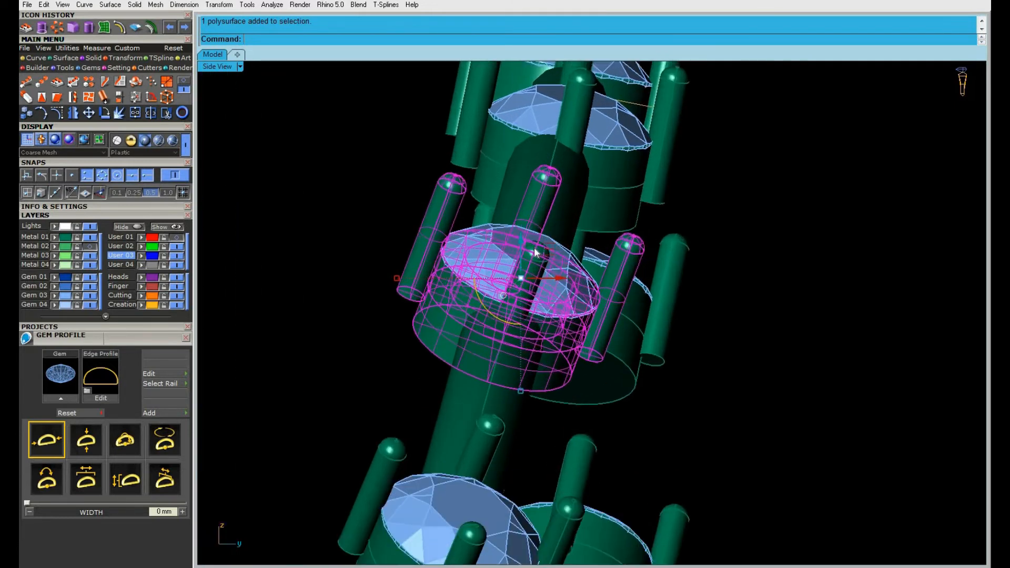
{"action": "scroll", "coordinate": [534, 218], "scroll_direction": "up", "scroll_amount": 2}
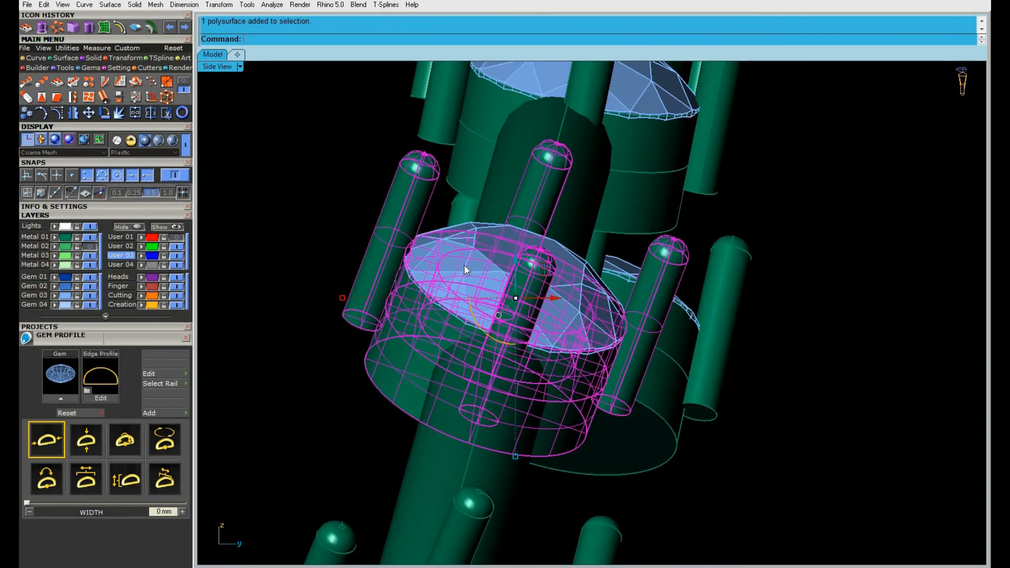
{"action": "left_click", "coordinate": [470, 266], "text": "shift"}
Nudge the head slightly right, deselect it, and restore the four-viewport layout
{"action": "scroll", "coordinate": [497, 248], "scroll_direction": "down", "scroll_amount": 5}
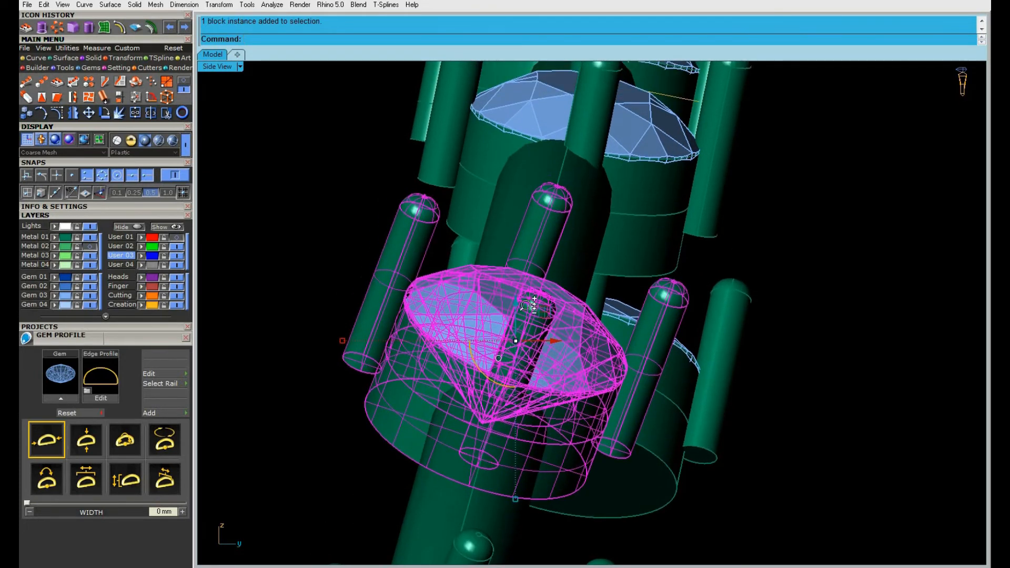
{"action": "left_click_drag", "start_coordinate": [553, 308], "coordinate": [559, 307]}
{"action": "left_click", "coordinate": [726, 291]}
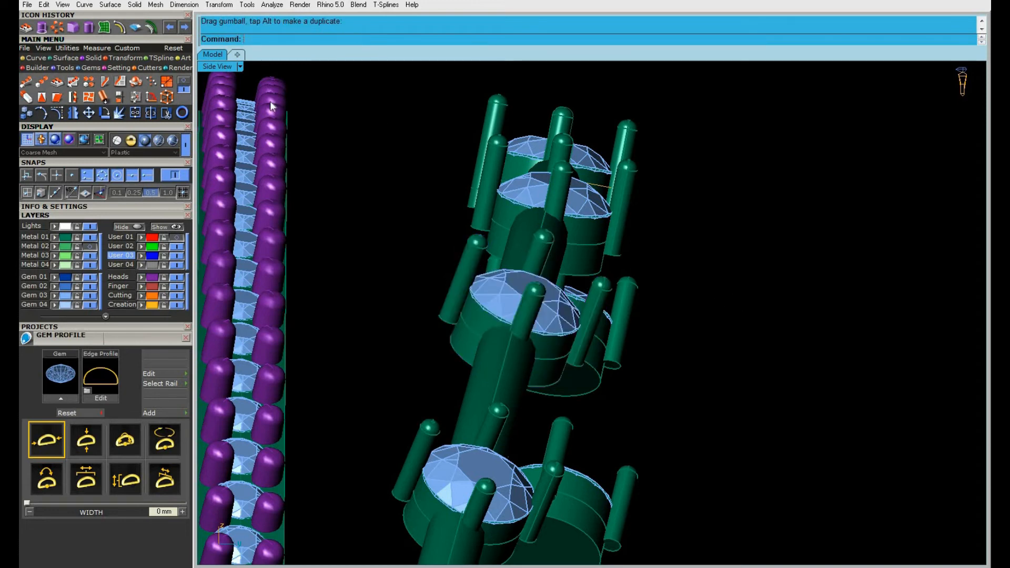
{"action": "double_click", "coordinate": [233, 67]}
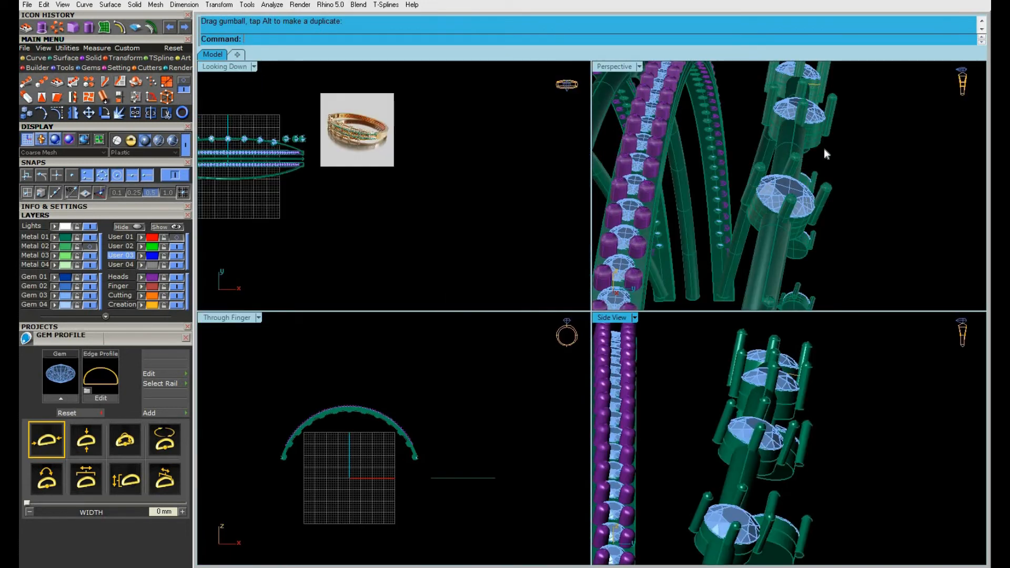
{"action": "scroll", "coordinate": [835, 181], "scroll_direction": "down", "scroll_amount": 6}
{"action": "right_click_drag", "start_coordinate": [748, 155], "coordinate": [762, 249]}
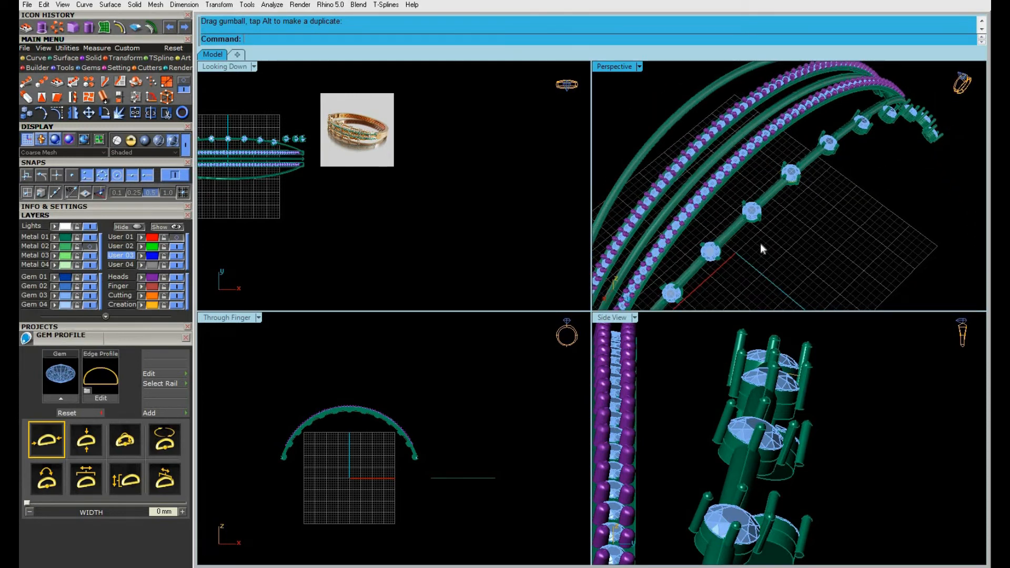
{"action": "right_click_drag", "start_coordinate": [823, 181], "coordinate": [885, 110]}
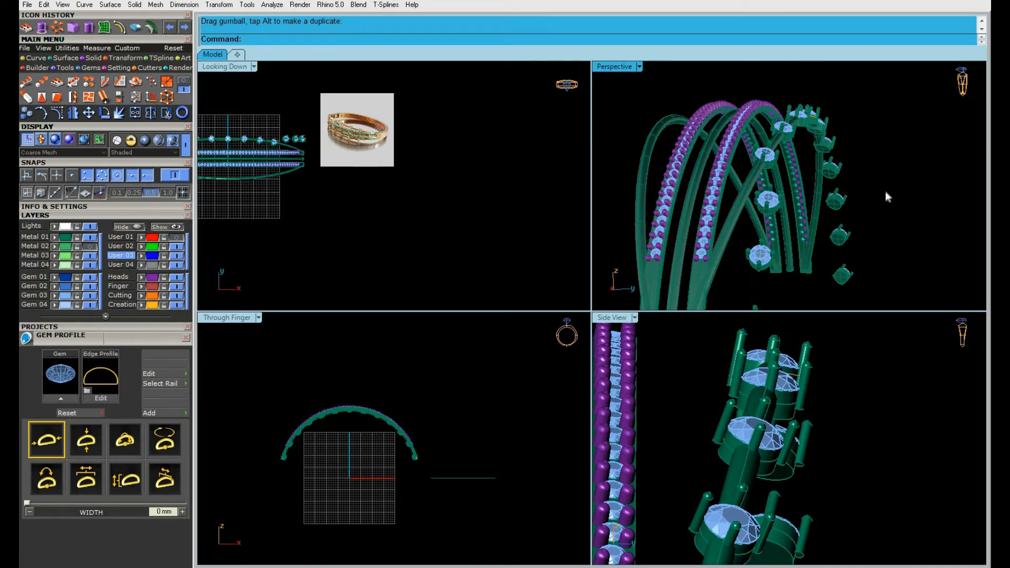
{"action": "scroll", "coordinate": [789, 387], "scroll_direction": "up", "scroll_amount": 2}
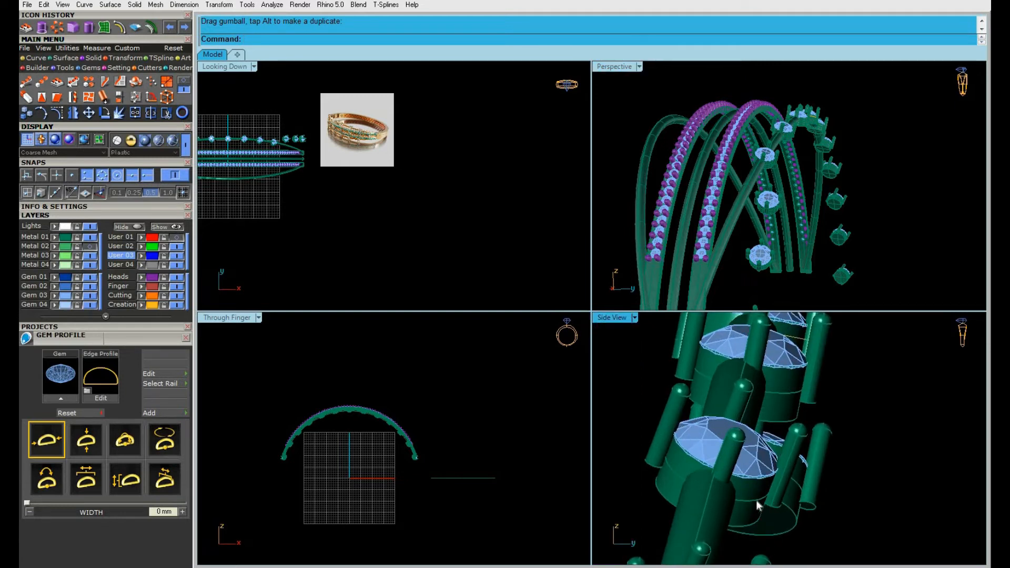
Select the lower setting head with prongs and gem, then rotate, nudge left and raise it slightly
{"action": "left_click", "coordinate": [753, 517]}
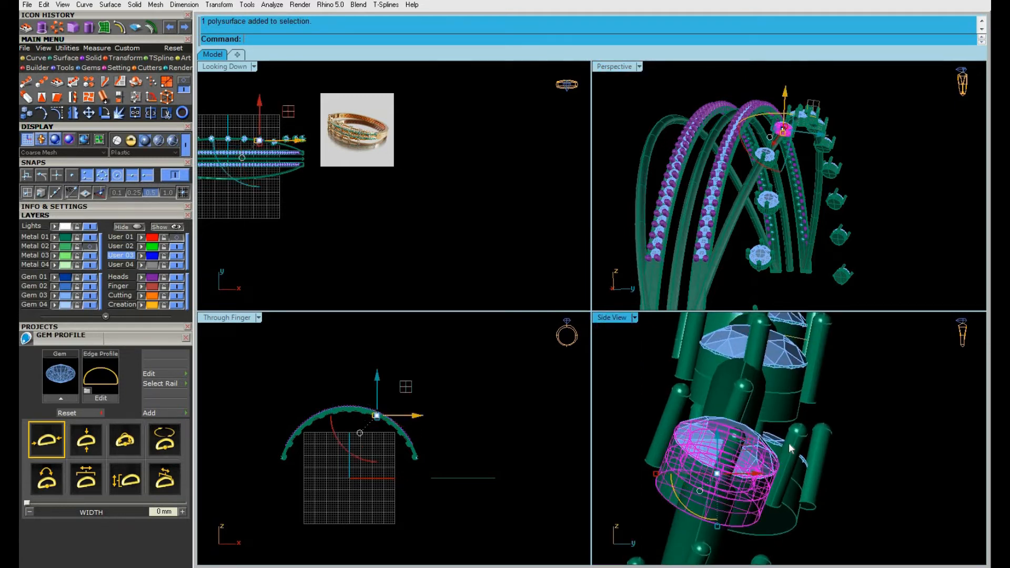
{"action": "left_click", "coordinate": [739, 417], "text": "shift"}
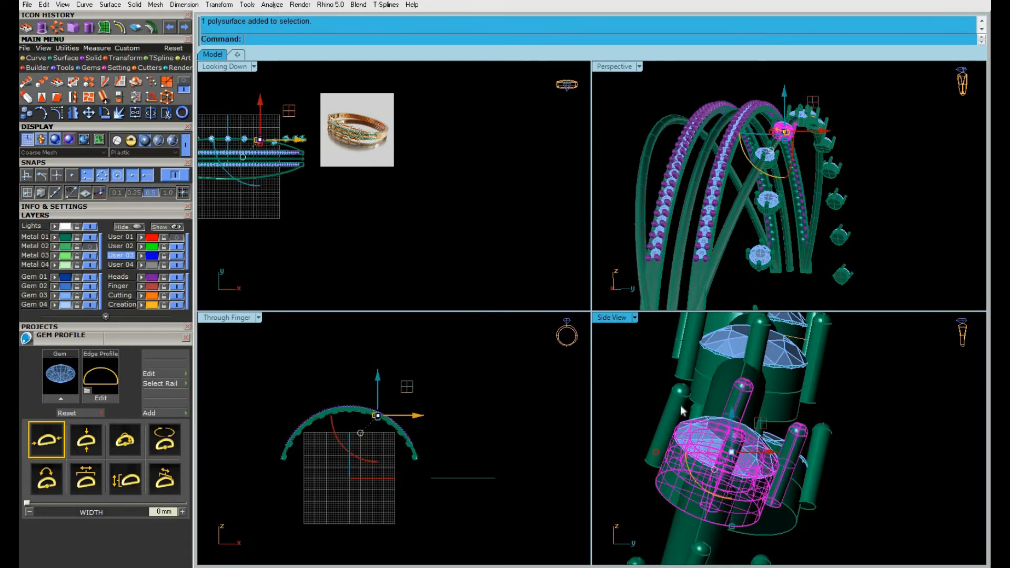
{"action": "left_click", "coordinate": [727, 447], "text": "shift"}
{"action": "left_click_drag", "start_coordinate": [701, 491], "coordinate": [706, 488]}
{"action": "left_click_drag", "start_coordinate": [763, 453], "coordinate": [756, 445]}
{"action": "left_click_drag", "start_coordinate": [719, 413], "coordinate": [718, 409]}
{"action": "left_click_drag", "start_coordinate": [763, 444], "coordinate": [764, 446]}
{"action": "left_click", "coordinate": [901, 239]}
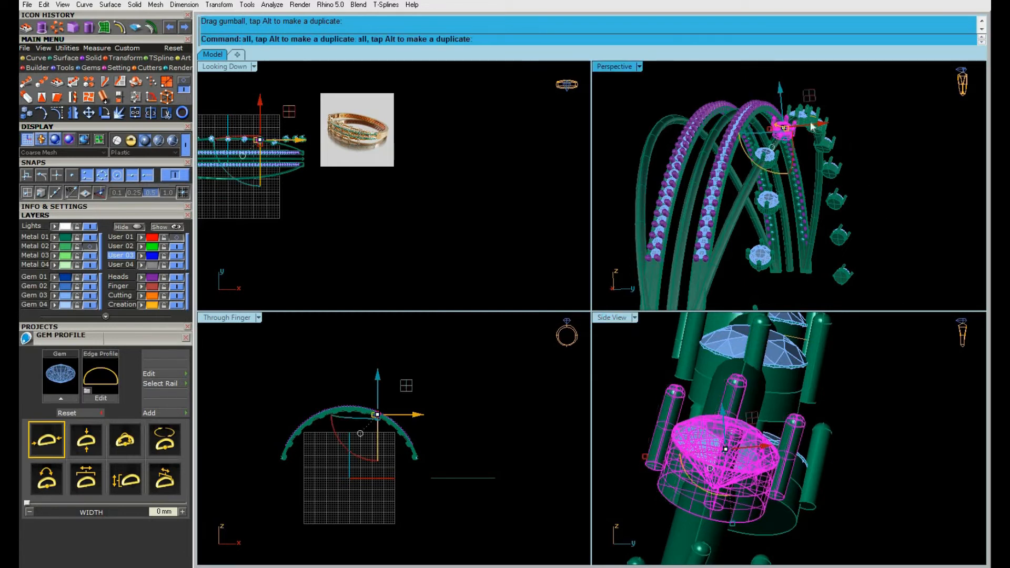
Inspect the heads in Perspective, then maximize Looking Down and zoom on the reference bangle photo
{"action": "right_click_drag", "start_coordinate": [807, 153], "coordinate": [836, 202]}
{"action": "scroll", "coordinate": [829, 162], "scroll_direction": "up", "scroll_amount": 4}
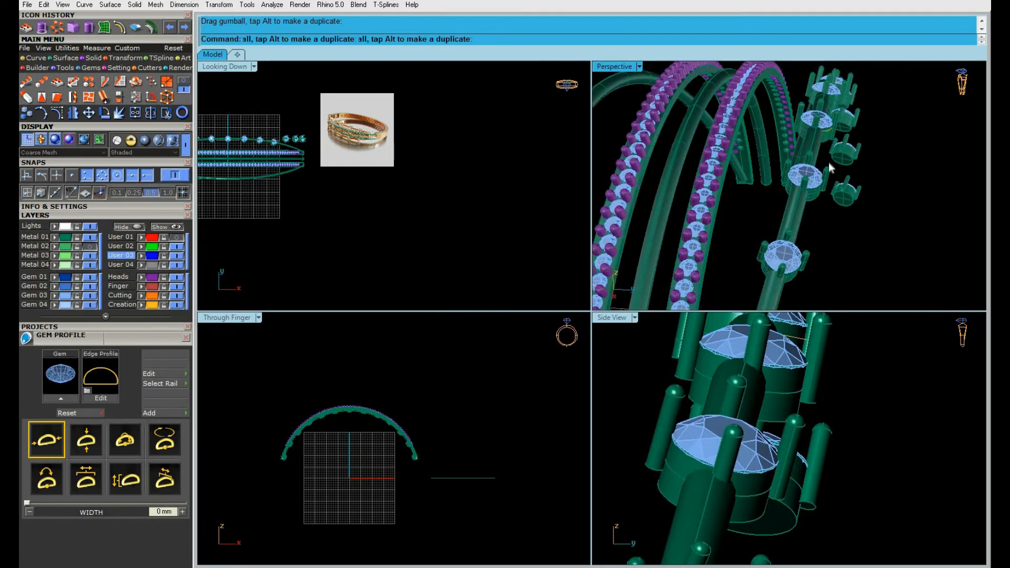
{"action": "mouse_move", "coordinate": [780, 231]}
{"action": "right_mouse_down"}
{"action": "mouse_move", "coordinate": [765, 143]}
{"action": "mouse_move", "coordinate": [767, 206]}
{"action": "mouse_move", "coordinate": [765, 191]}
{"action": "right_mouse_up"}
{"action": "scroll", "coordinate": [751, 228], "scroll_direction": "down", "scroll_amount": 6}
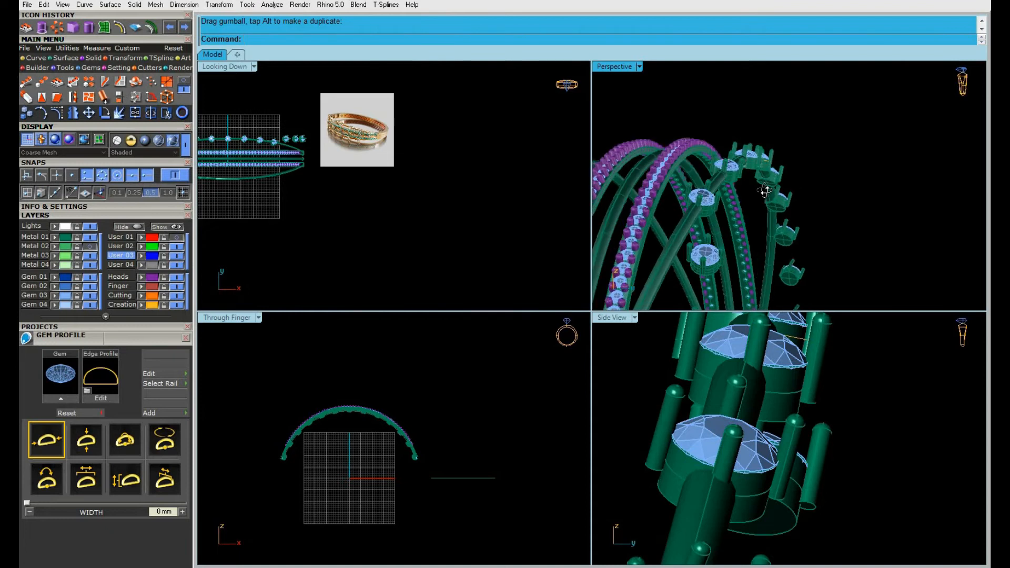
{"action": "scroll", "coordinate": [744, 175], "scroll_direction": "up", "scroll_amount": 5}
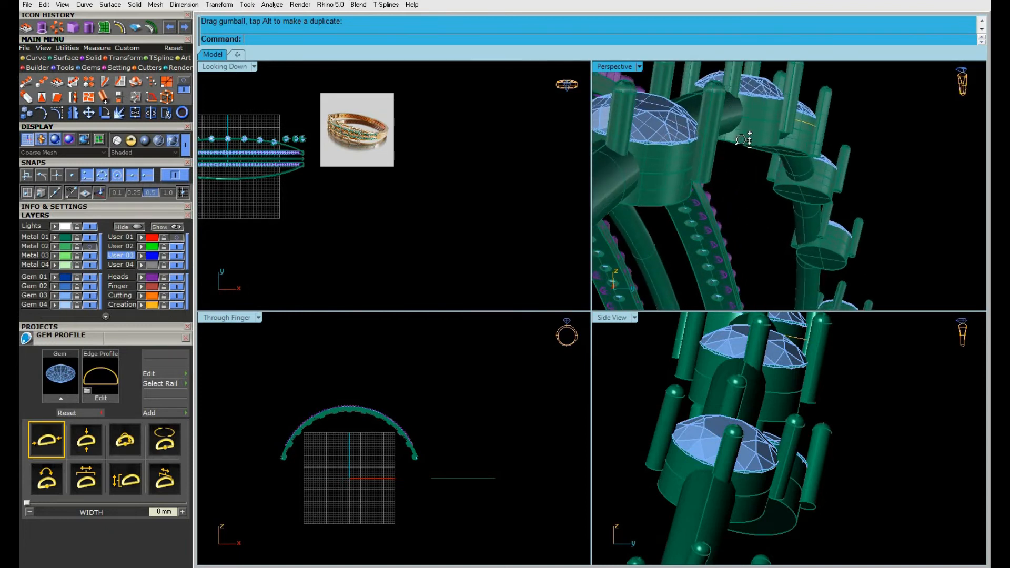
{"action": "scroll", "coordinate": [742, 153], "scroll_direction": "down", "scroll_amount": 1}
{"action": "right_click_drag", "start_coordinate": [742, 155], "coordinate": [662, 186]}
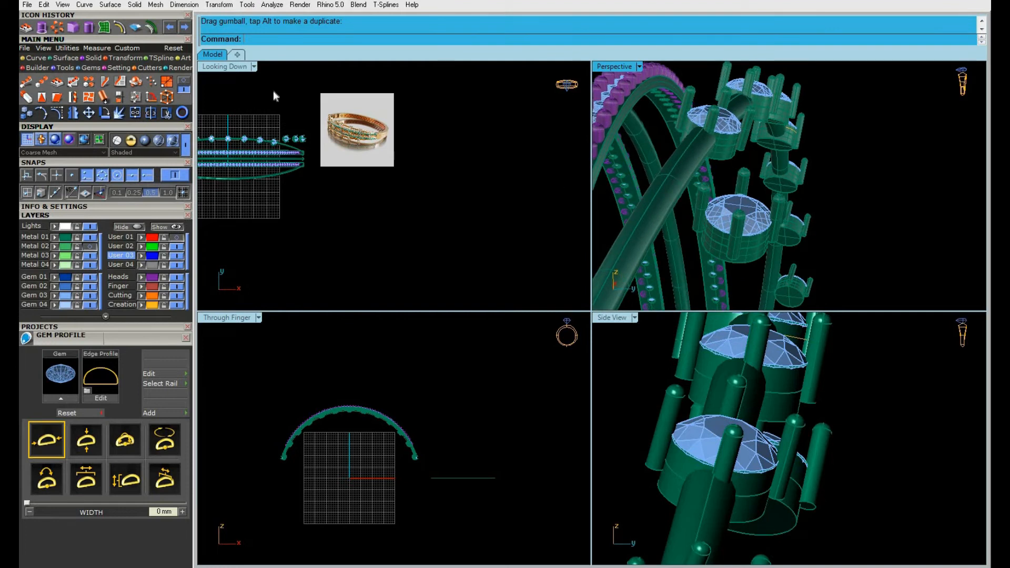
{"action": "double_click", "coordinate": [232, 66]}
{"action": "right_click_drag", "start_coordinate": [534, 220], "coordinate": [519, 141], "text": "ctrl"}
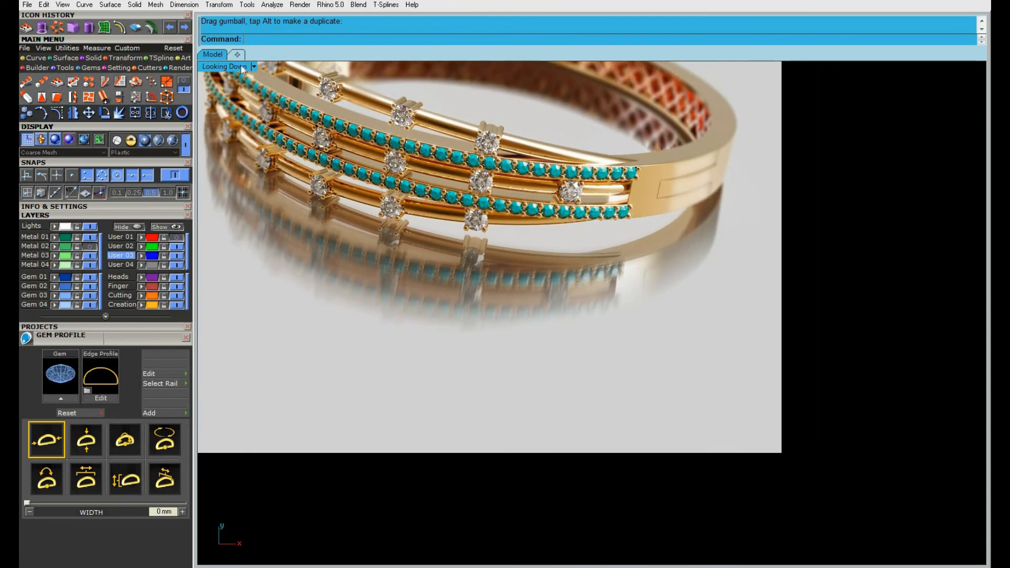
Restore four viewports and tilt the lower prong-set head about 8° clockwise in Side View
{"action": "double_click", "coordinate": [240, 67]}
{"action": "scroll", "coordinate": [759, 161], "scroll_direction": "down", "scroll_amount": 10}
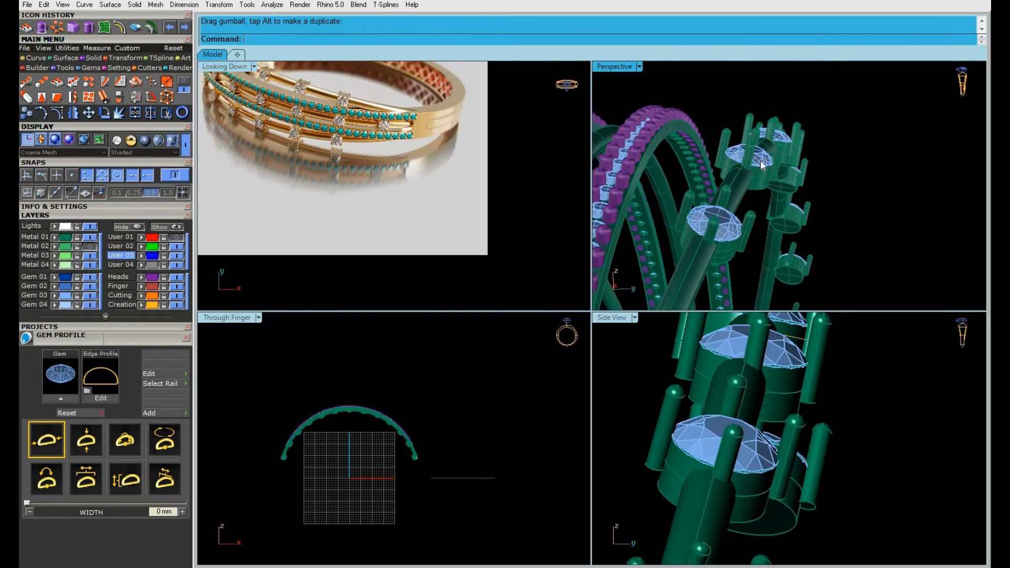
{"action": "right_click_drag", "start_coordinate": [789, 229], "coordinate": [737, 222]}
{"action": "right_click_drag", "start_coordinate": [793, 439], "coordinate": [791, 321]}
{"action": "scroll", "coordinate": [803, 459], "scroll_direction": "down", "scroll_amount": 8}
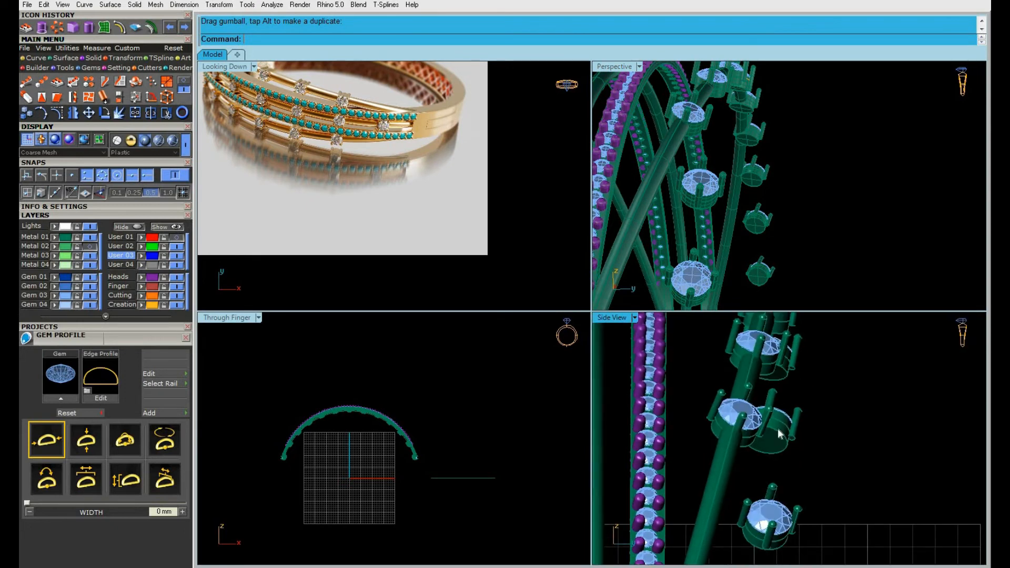
{"action": "right_click_drag", "start_coordinate": [787, 436], "coordinate": [798, 392]}
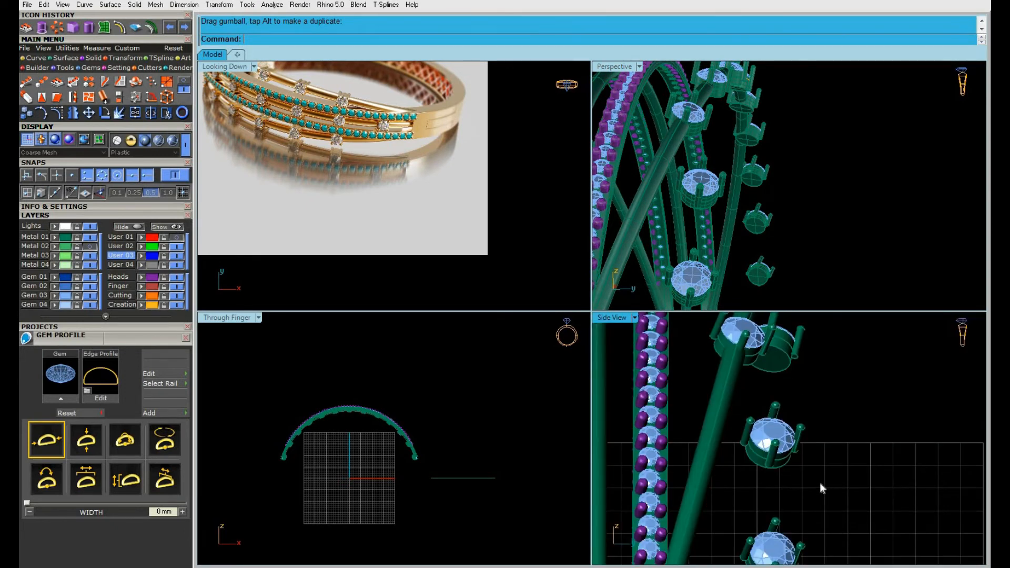
{"action": "left_click_drag", "start_coordinate": [820, 483], "coordinate": [743, 408]}
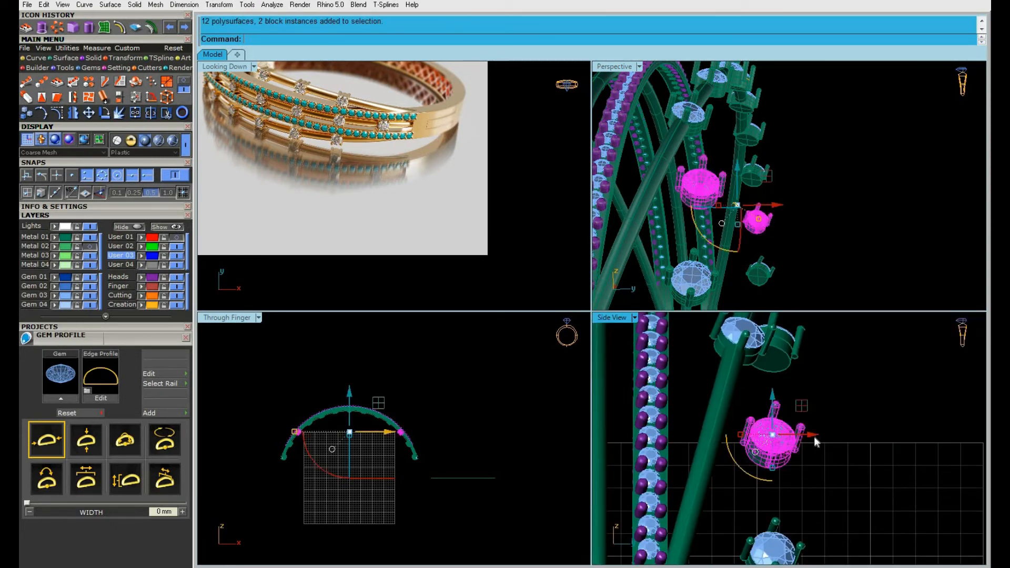
{"action": "left_click_drag", "start_coordinate": [813, 434], "coordinate": [751, 433]}
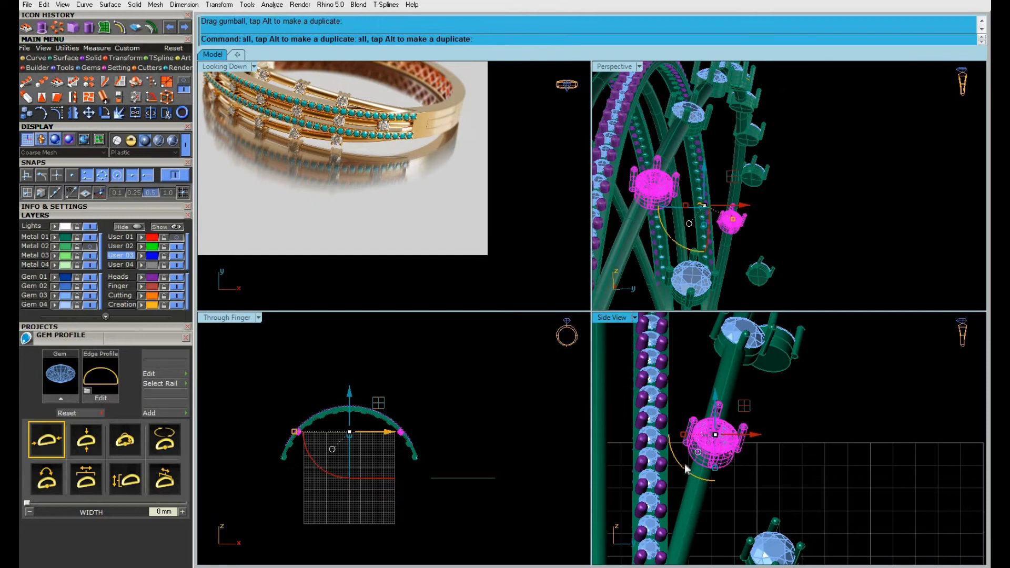
{"action": "left_click_drag", "start_coordinate": [688, 470], "coordinate": [684, 464]}
{"action": "left_click", "coordinate": [829, 337]}
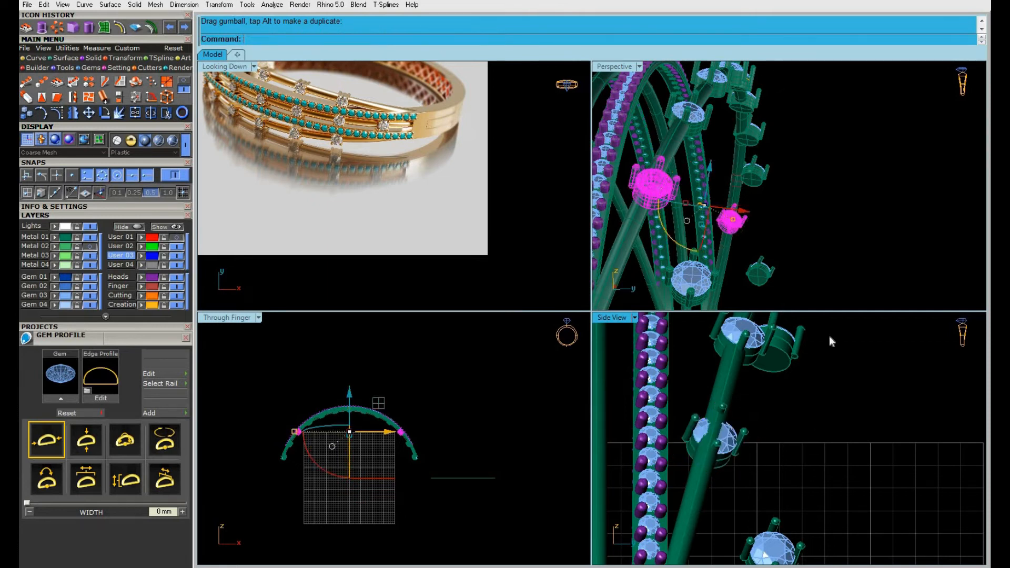
Isolate one gem from the rail and large head and slide it along X
{"action": "left_click_drag", "start_coordinate": [760, 482], "coordinate": [690, 406]}
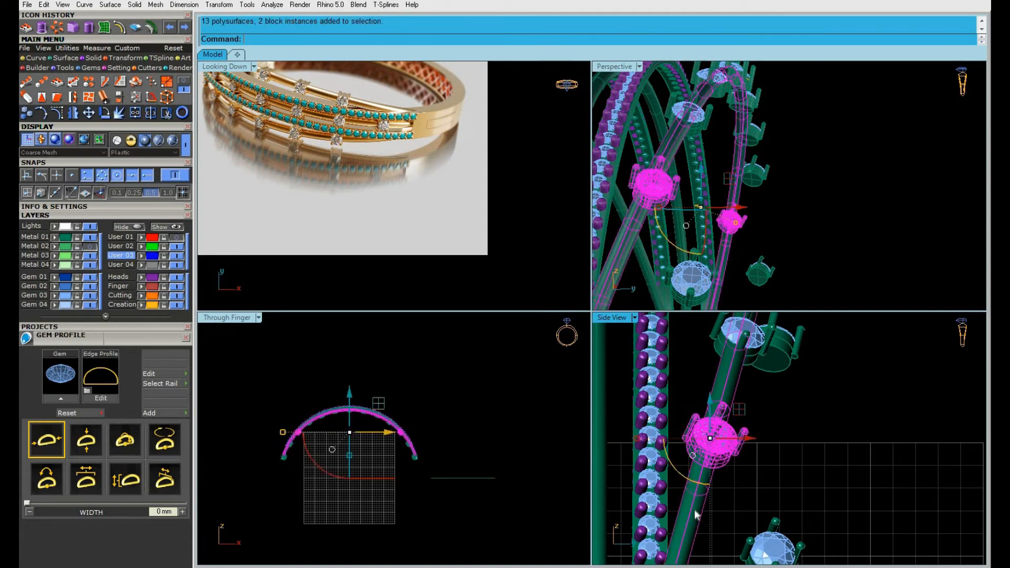
{"action": "left_click", "coordinate": [709, 419], "text": "ctrl"}
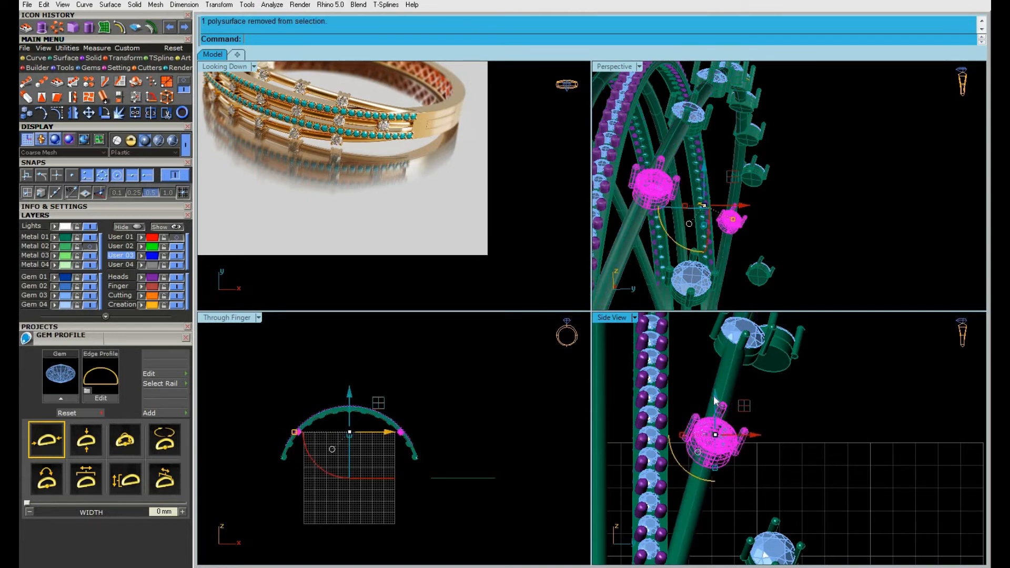
{"action": "left_click", "coordinate": [389, 424], "text": "ctrl"}
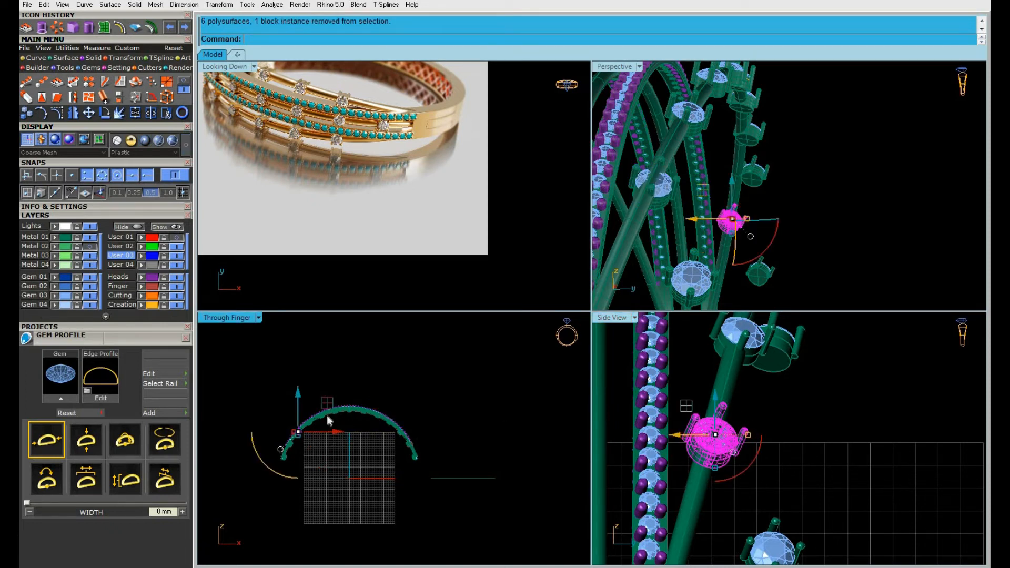
{"action": "scroll", "coordinate": [327, 419], "scroll_direction": "up", "scroll_amount": 8}
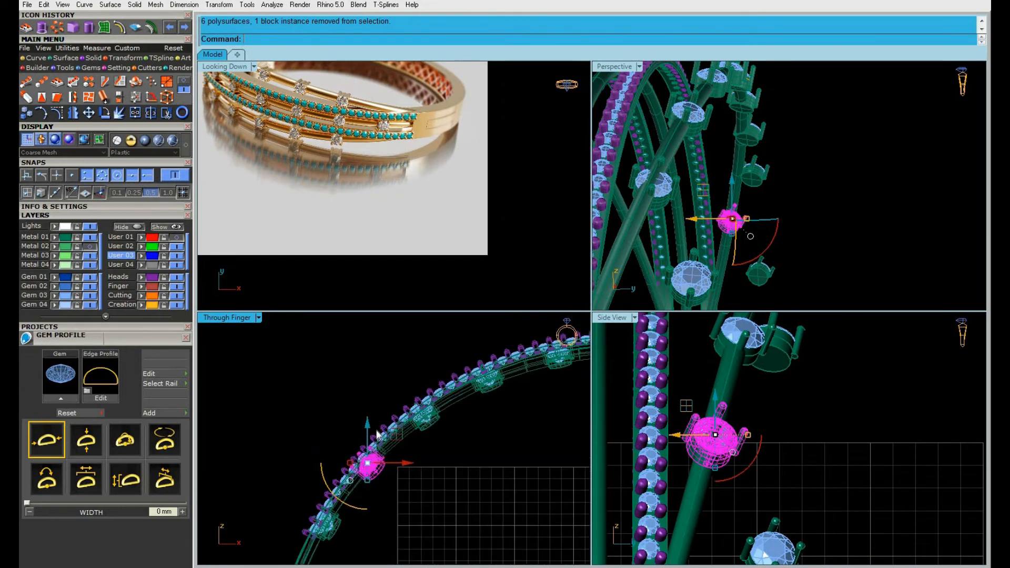
{"action": "left_click_drag", "start_coordinate": [412, 468], "coordinate": [409, 468]}
{"action": "left_click", "coordinate": [794, 432]}
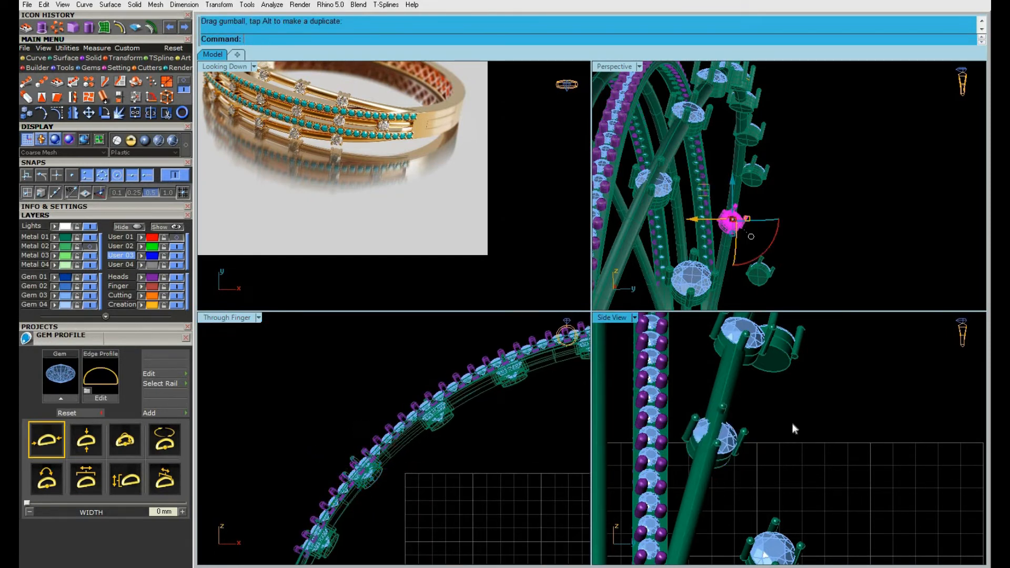
Isolate the left gem and nudge it left and vertically with the gumball X and Z arrows
{"action": "right_click_drag", "start_coordinate": [793, 424], "coordinate": [791, 412]}
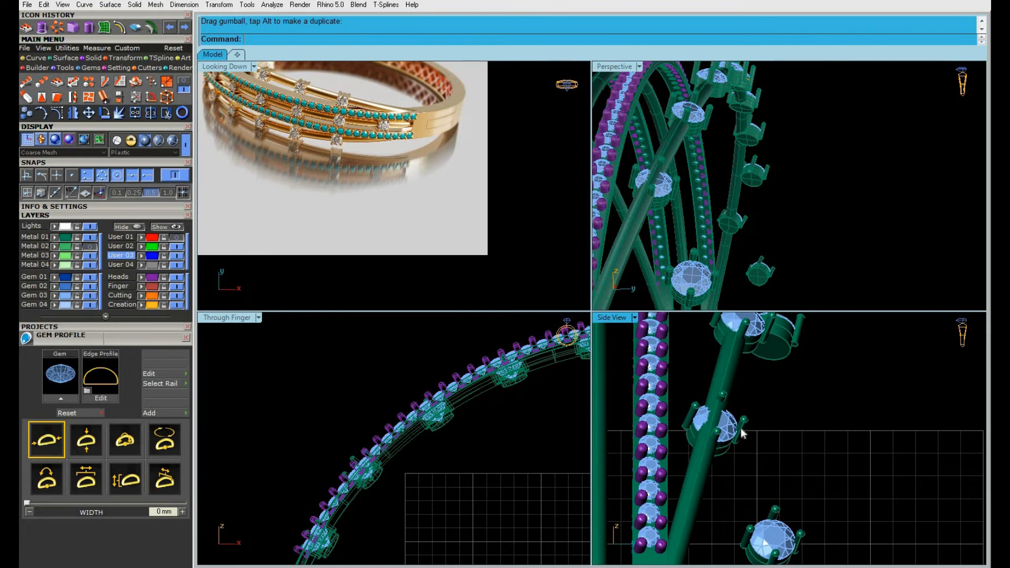
{"action": "left_click_drag", "start_coordinate": [698, 415], "coordinate": [686, 389]}
{"action": "left_click_drag", "start_coordinate": [500, 433], "coordinate": [435, 367], "text": "ctrl"}
{"action": "right_click_drag", "start_coordinate": [393, 455], "coordinate": [252, 379]}
{"action": "scroll", "coordinate": [454, 454], "scroll_direction": "down", "scroll_amount": 11}
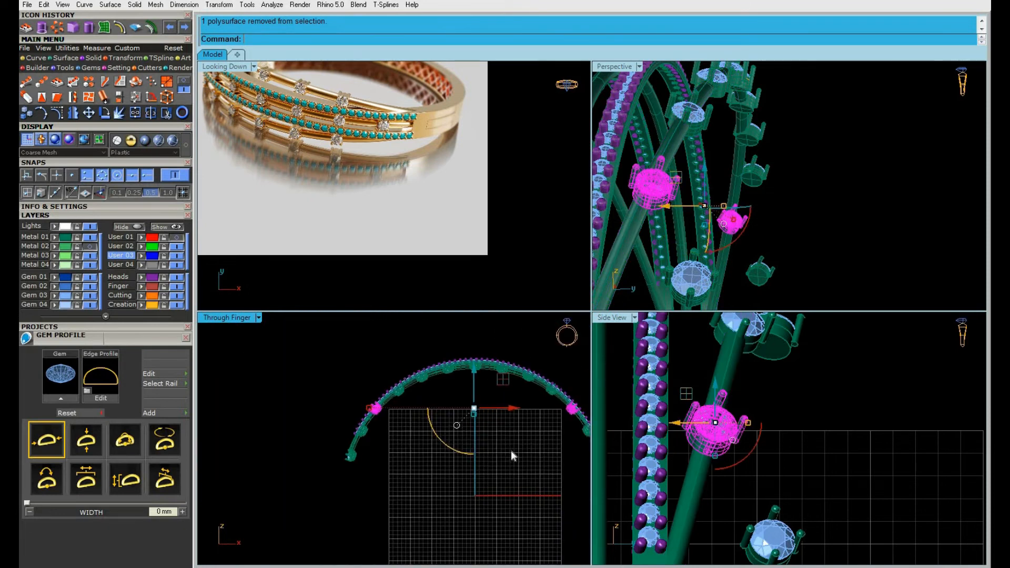
{"action": "right_click_drag", "start_coordinate": [566, 471], "coordinate": [515, 479]}
{"action": "left_click_drag", "start_coordinate": [561, 495], "coordinate": [462, 383], "text": "ctrl"}
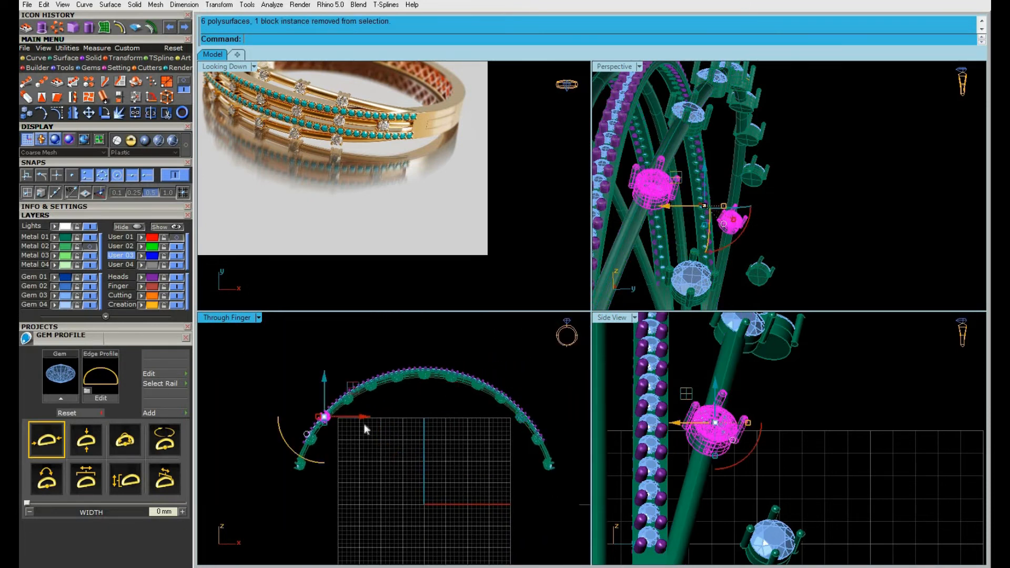
{"action": "right_click_drag", "start_coordinate": [310, 391], "coordinate": [305, 336]}
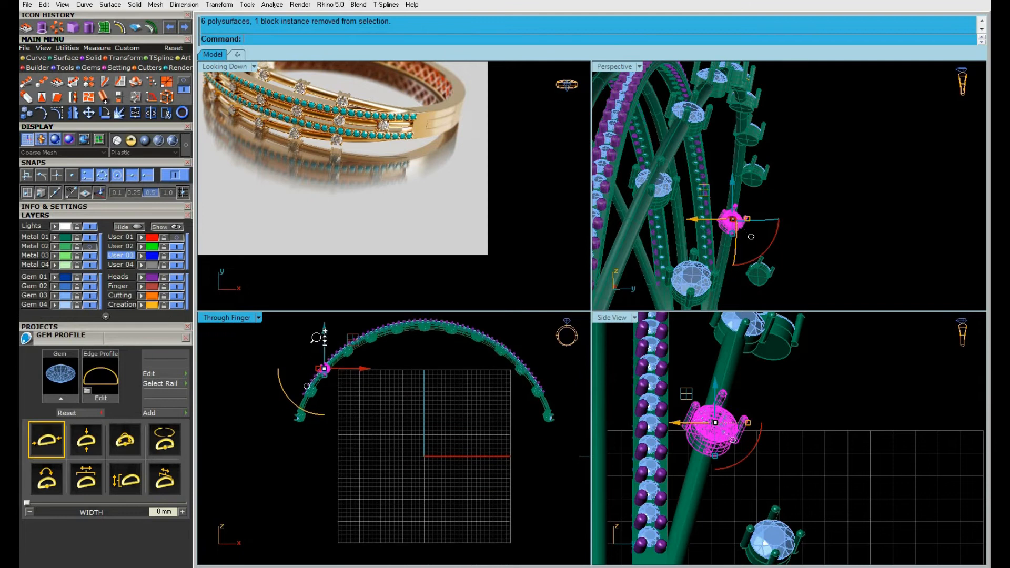
{"action": "scroll", "coordinate": [320, 372], "scroll_direction": "up", "scroll_amount": 7}
{"action": "right_click_drag", "start_coordinate": [369, 390], "coordinate": [380, 454]}
{"action": "left_click_drag", "start_coordinate": [384, 429], "coordinate": [383, 429]}
{"action": "left_click_drag", "start_coordinate": [346, 386], "coordinate": [344, 387]}
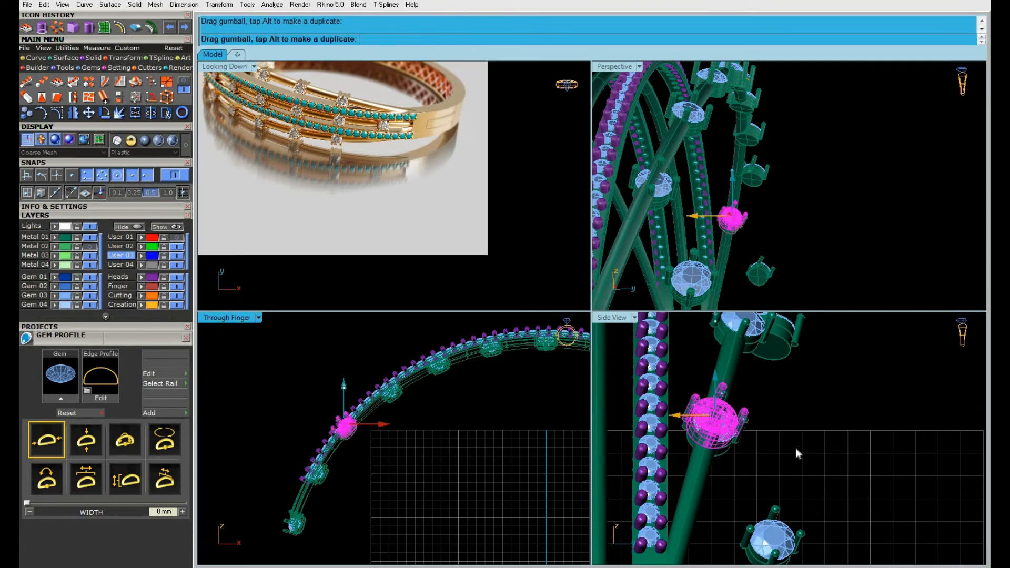
{"action": "left_click_drag", "start_coordinate": [797, 453], "coordinate": [800, 405]}
{"action": "left_click", "coordinate": [850, 456]}
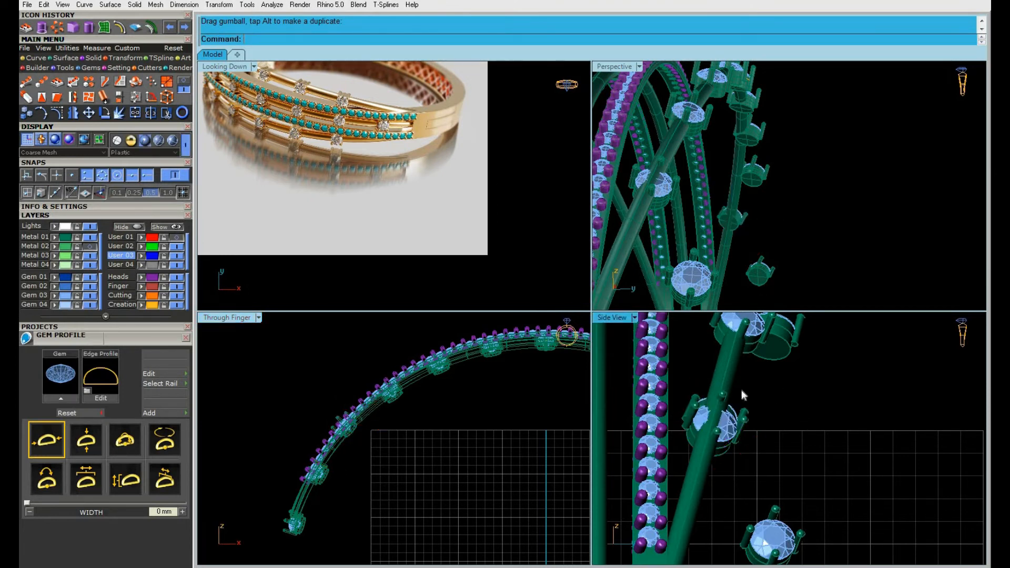
Orbit and zoom to review the whole ring arc with its bands and heads
{"action": "right_click_drag", "start_coordinate": [703, 370], "coordinate": [698, 372]}
{"action": "mouse_move", "coordinate": [734, 205]}
{"action": "right_mouse_down"}
{"action": "mouse_move", "coordinate": [681, 231]}
{"action": "mouse_move", "coordinate": [689, 231]}
{"action": "mouse_move", "coordinate": [602, 214]}
{"action": "mouse_move", "coordinate": [604, 226]}
{"action": "mouse_move", "coordinate": [613, 192]}
{"action": "mouse_move", "coordinate": [639, 182]}
{"action": "mouse_move", "coordinate": [735, 195]}
{"action": "mouse_move", "coordinate": [747, 226]}
{"action": "mouse_move", "coordinate": [715, 195]}
{"action": "mouse_move", "coordinate": [714, 243]}
{"action": "mouse_move", "coordinate": [802, 270]}
{"action": "mouse_move", "coordinate": [697, 167]}
{"action": "right_mouse_up"}
{"action": "scroll", "coordinate": [715, 193], "scroll_direction": "up", "scroll_amount": 5}
{"action": "right_click_drag", "start_coordinate": [798, 239], "coordinate": [774, 205], "text": "shift"}
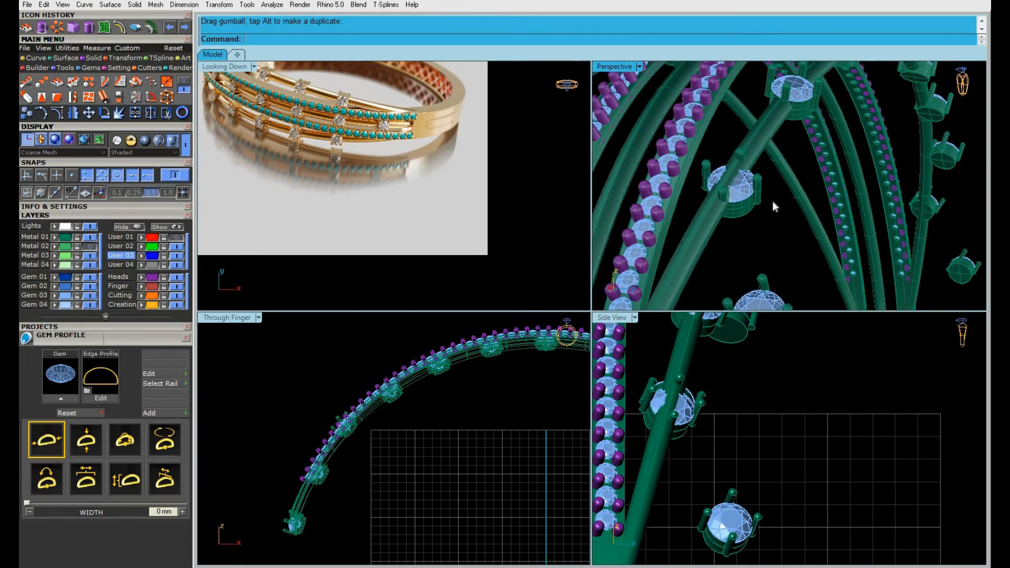
{"action": "left_click", "coordinate": [744, 187]}
{"action": "scroll", "coordinate": [784, 150], "scroll_direction": "up", "scroll_amount": 5}
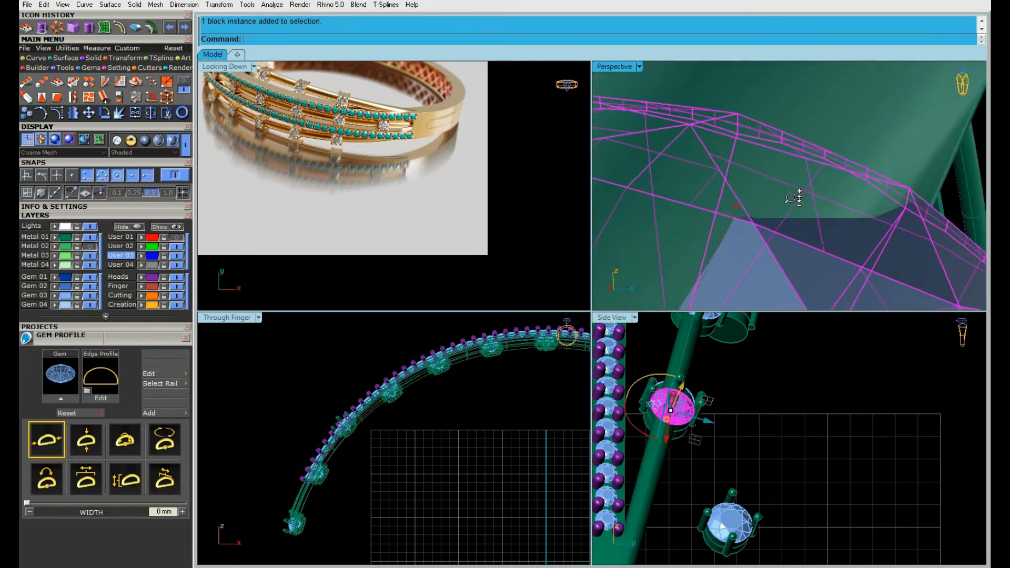
{"action": "scroll", "coordinate": [828, 201], "scroll_direction": "down", "scroll_amount": 3}
{"action": "left_click", "coordinate": [823, 203], "text": "shift"}
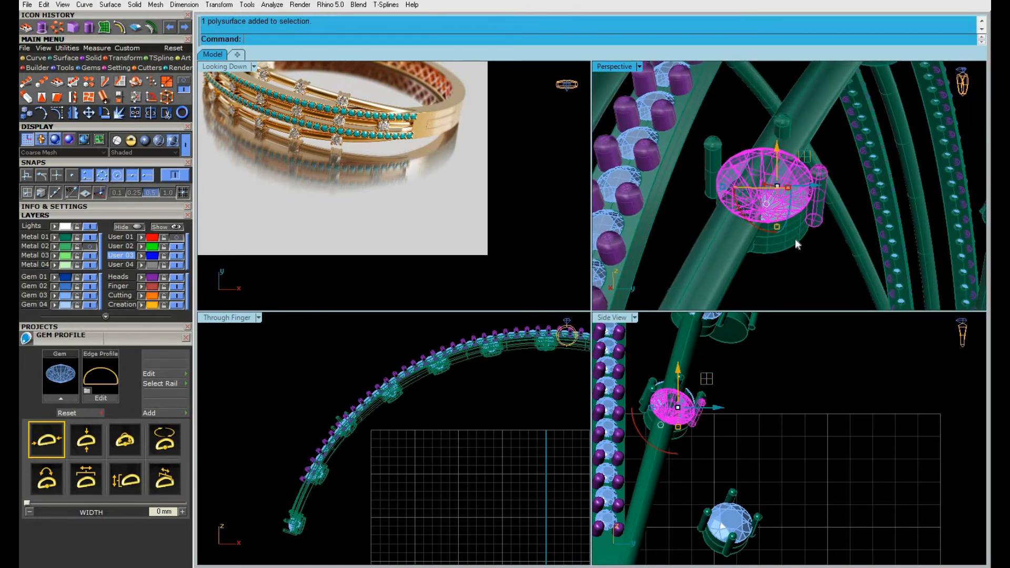
{"action": "left_click", "coordinate": [795, 240], "text": "shift"}
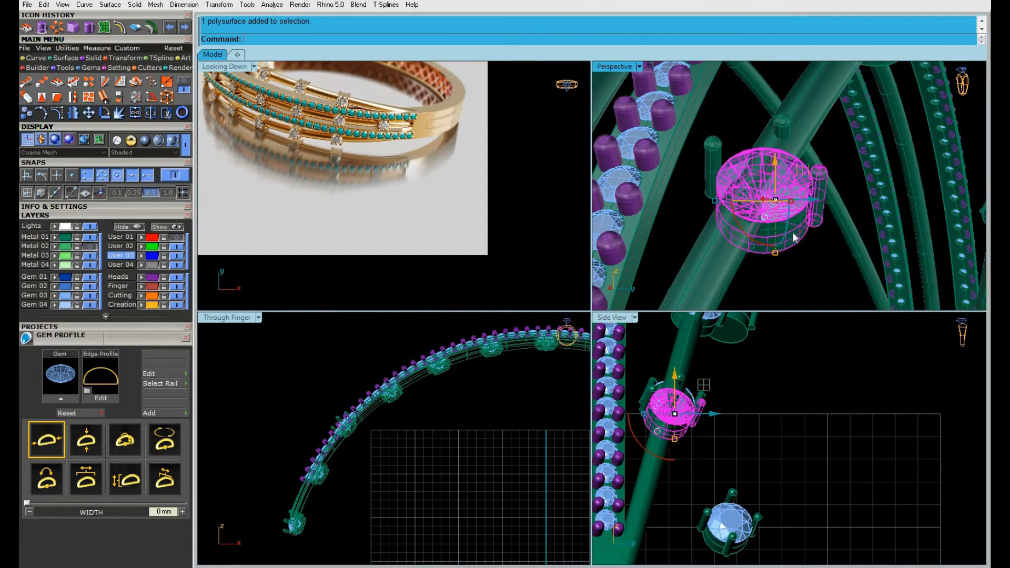
{"action": "left_click", "coordinate": [777, 135], "text": "shift"}
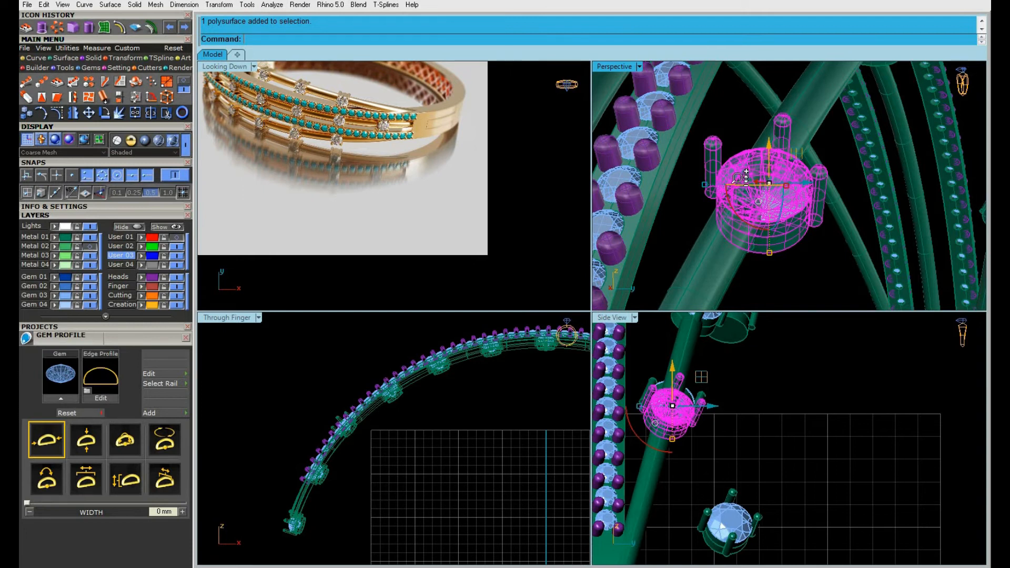
{"action": "scroll", "coordinate": [738, 179], "scroll_direction": "up", "scroll_amount": 4}
{"action": "scroll", "coordinate": [748, 191], "scroll_direction": "down", "scroll_amount": 4}
{"action": "right_click_drag", "start_coordinate": [773, 198], "coordinate": [846, 226]}
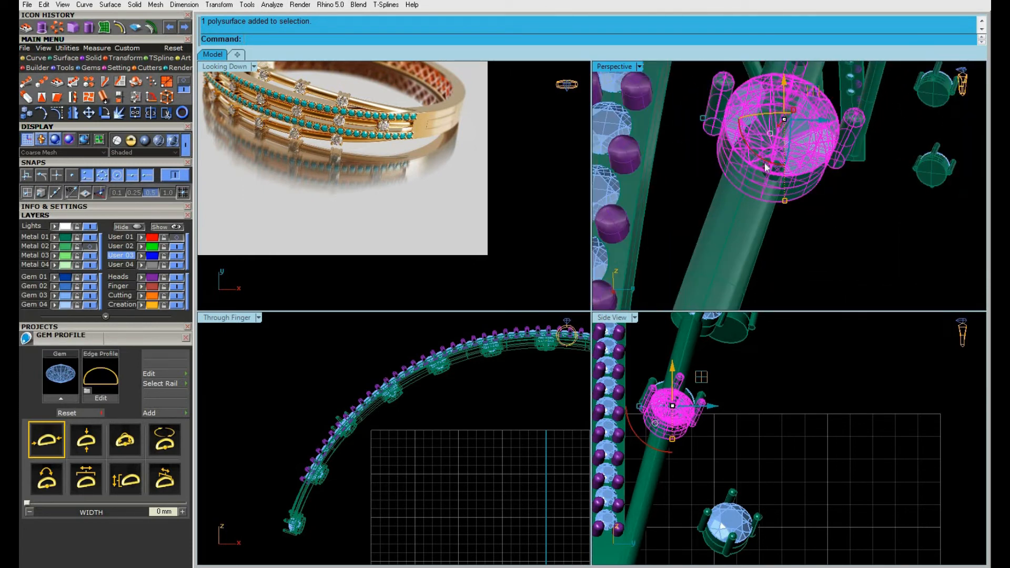
{"action": "scroll", "coordinate": [766, 139], "scroll_direction": "up", "scroll_amount": 3}
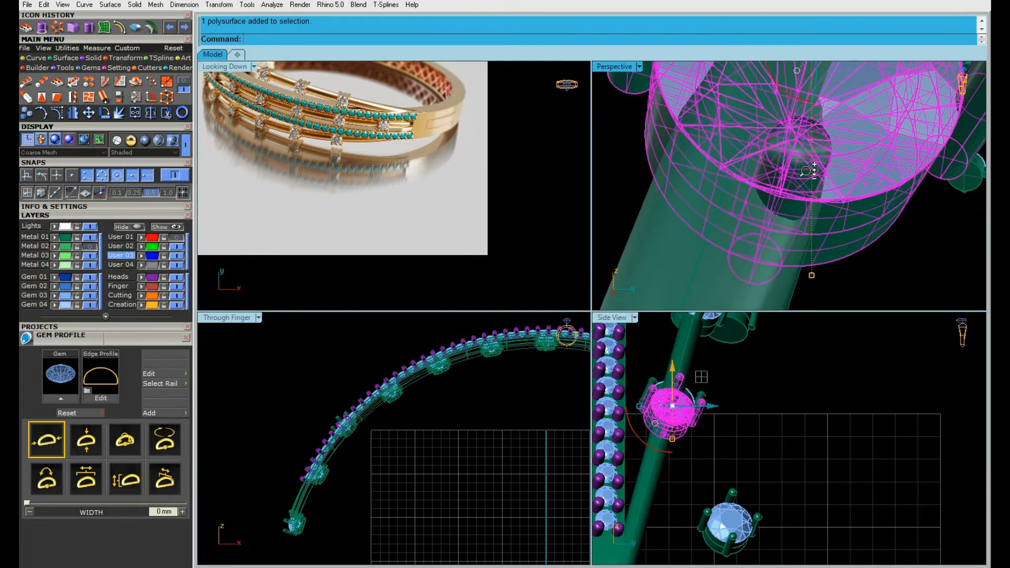
{"action": "scroll", "coordinate": [805, 208], "scroll_direction": "down", "scroll_amount": 4}
{"action": "scroll", "coordinate": [806, 211], "scroll_direction": "down", "scroll_amount": 2}
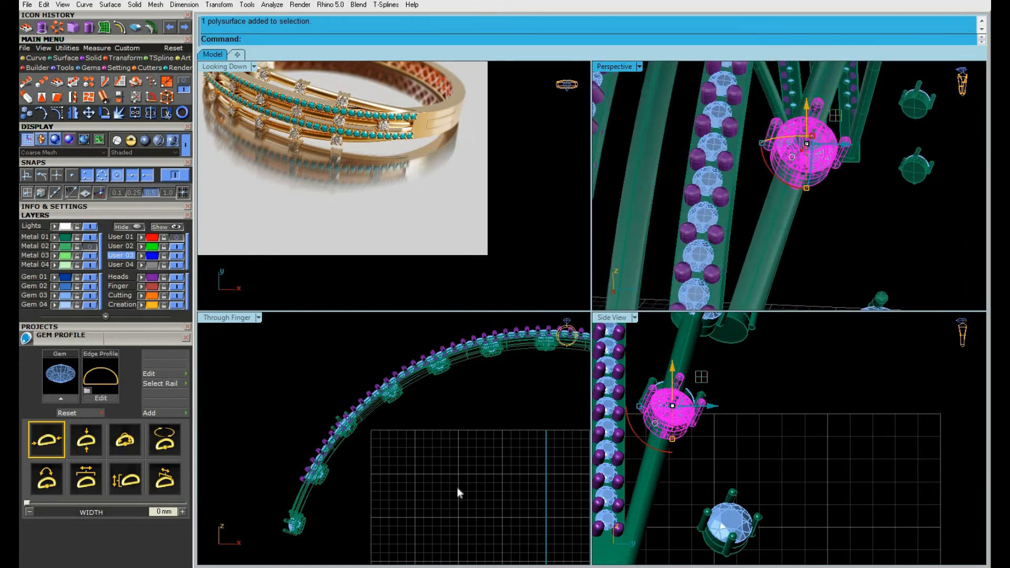
{"action": "right_click_drag", "start_coordinate": [482, 420], "coordinate": [327, 408]}
{"action": "scroll", "coordinate": [415, 435], "scroll_direction": "down", "scroll_amount": 4}
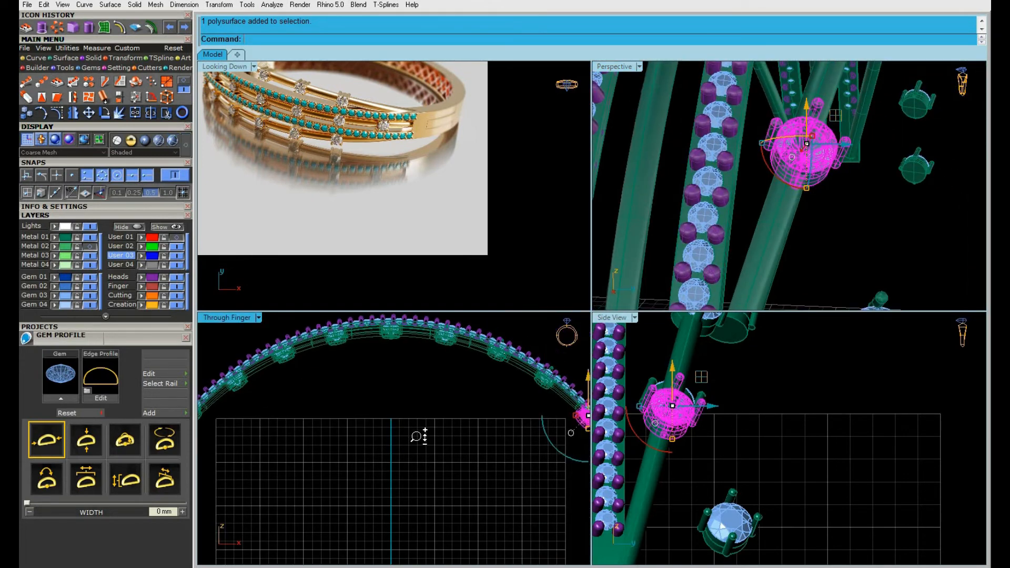
{"action": "left_click", "coordinate": [743, 437]}
{"action": "right_click_drag", "start_coordinate": [737, 431], "coordinate": [696, 423]}
{"action": "scroll", "coordinate": [816, 202], "scroll_direction": "down", "scroll_amount": 5}
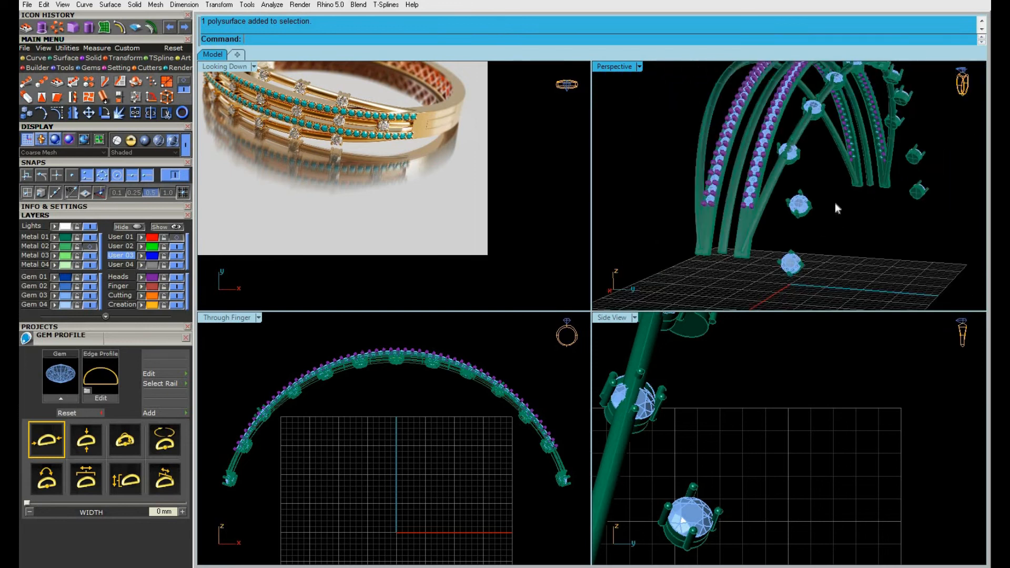
{"action": "right_click_drag", "start_coordinate": [787, 191], "coordinate": [700, 194]}
{"action": "scroll", "coordinate": [700, 127], "scroll_direction": "up", "scroll_amount": 5}
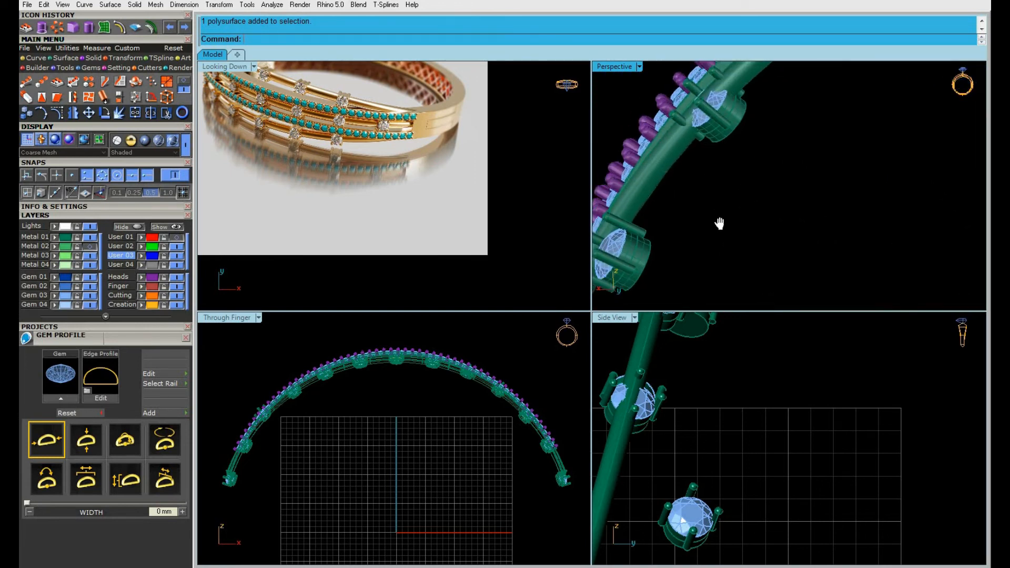
Select the end-of-arc head's setting, prongs and gem and slide it up along the rail
{"action": "left_click", "coordinate": [746, 218]}
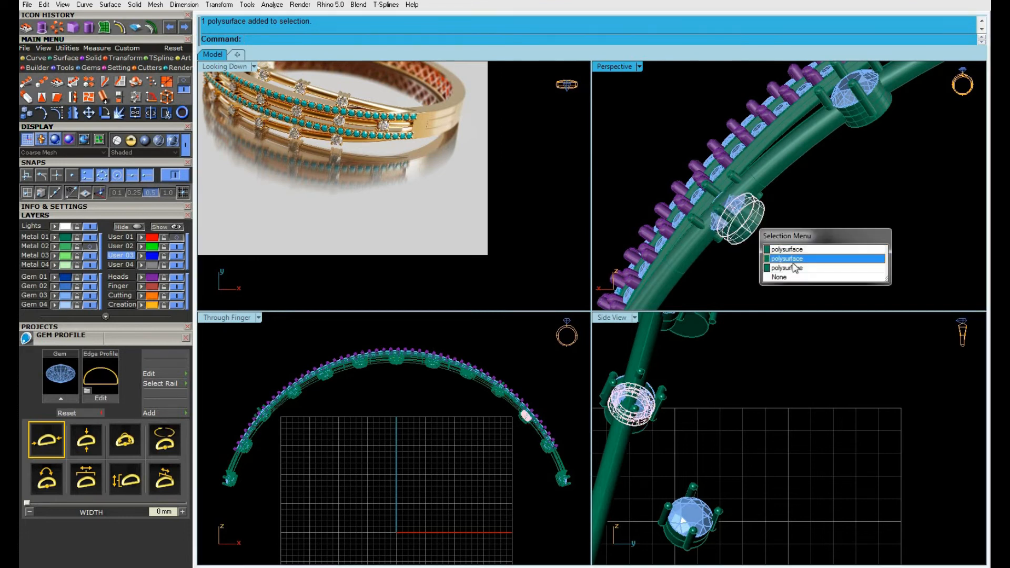
{"action": "left_click", "coordinate": [765, 217]}
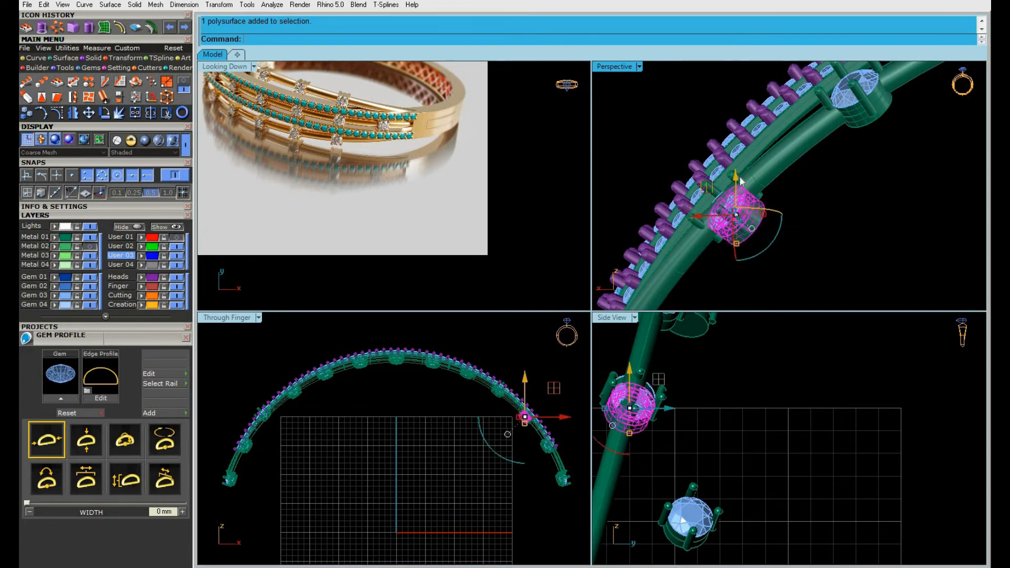
{"action": "scroll", "coordinate": [729, 151], "scroll_direction": "up", "scroll_amount": 2}
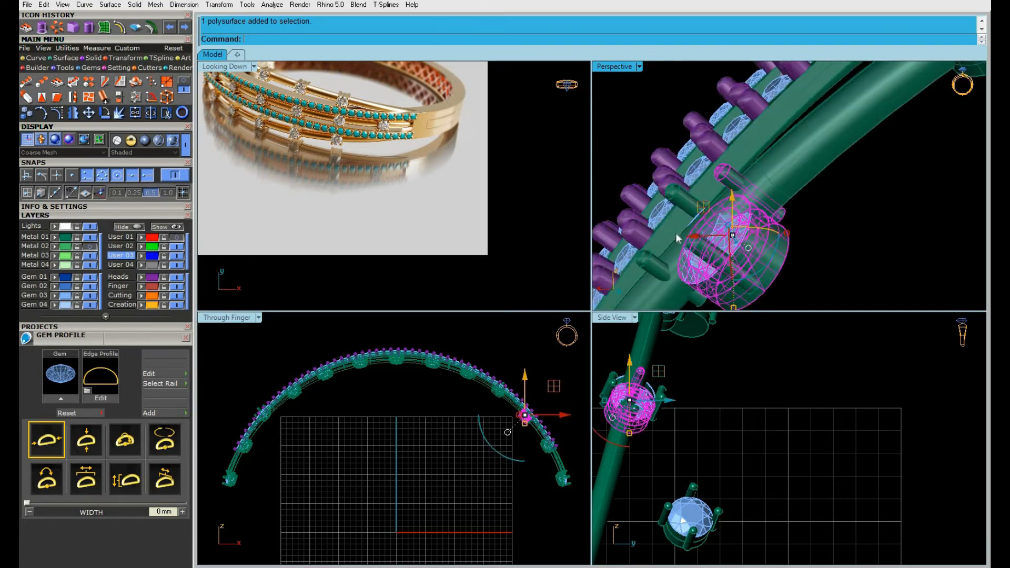
{"action": "left_click", "coordinate": [699, 249], "text": "shift"}
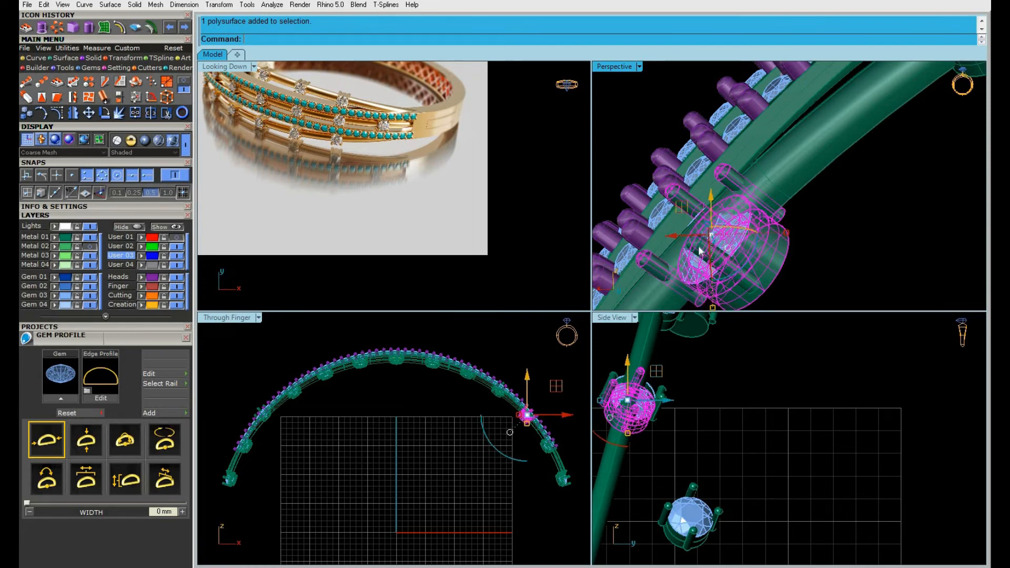
{"action": "left_click", "coordinate": [738, 233], "text": "shift"}
{"action": "left_click", "coordinate": [739, 238], "text": "shift"}
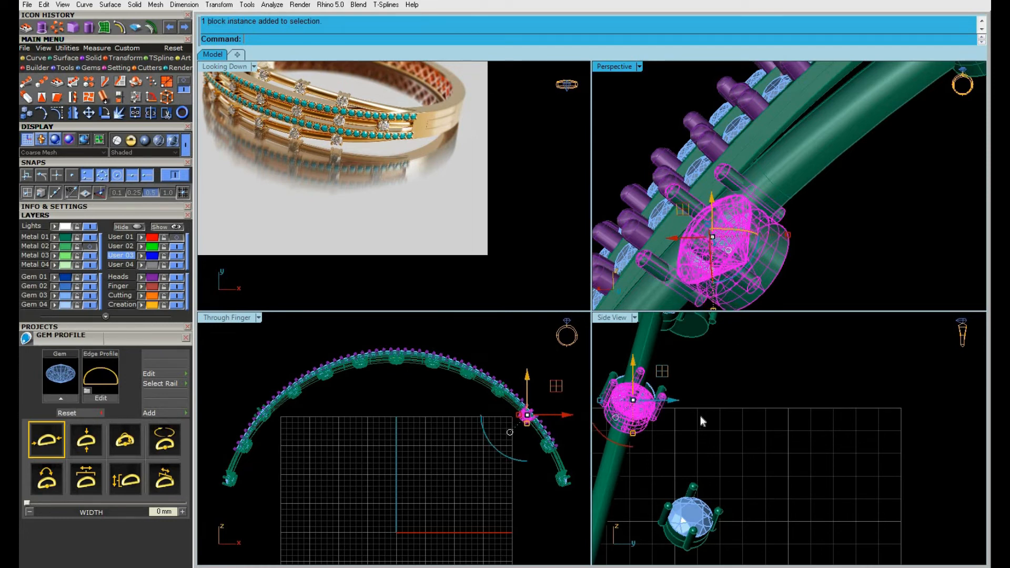
{"action": "scroll", "coordinate": [718, 453], "scroll_direction": "down", "scroll_amount": 5}
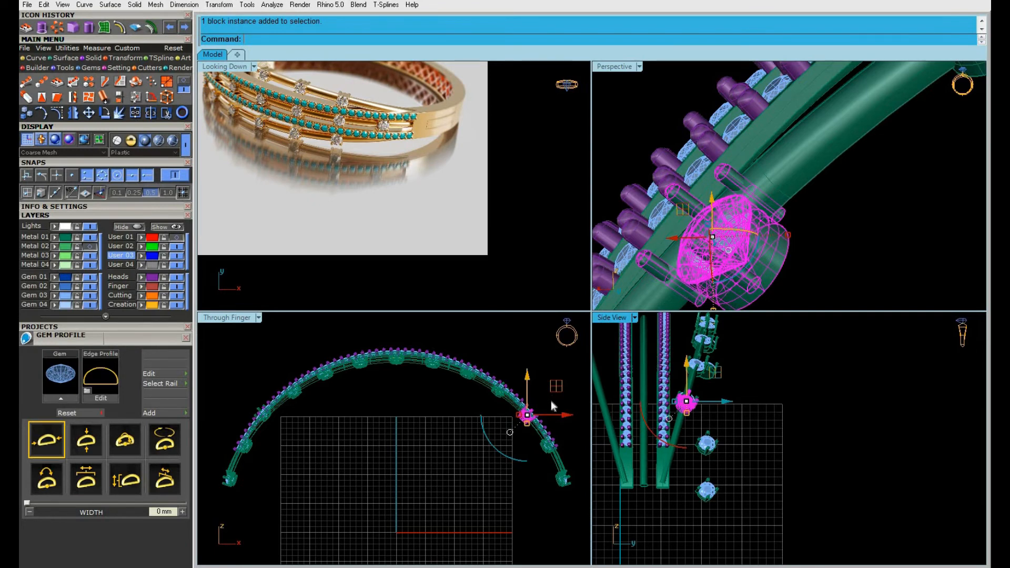
{"action": "scroll", "coordinate": [522, 339], "scroll_direction": "up", "scroll_amount": 4}
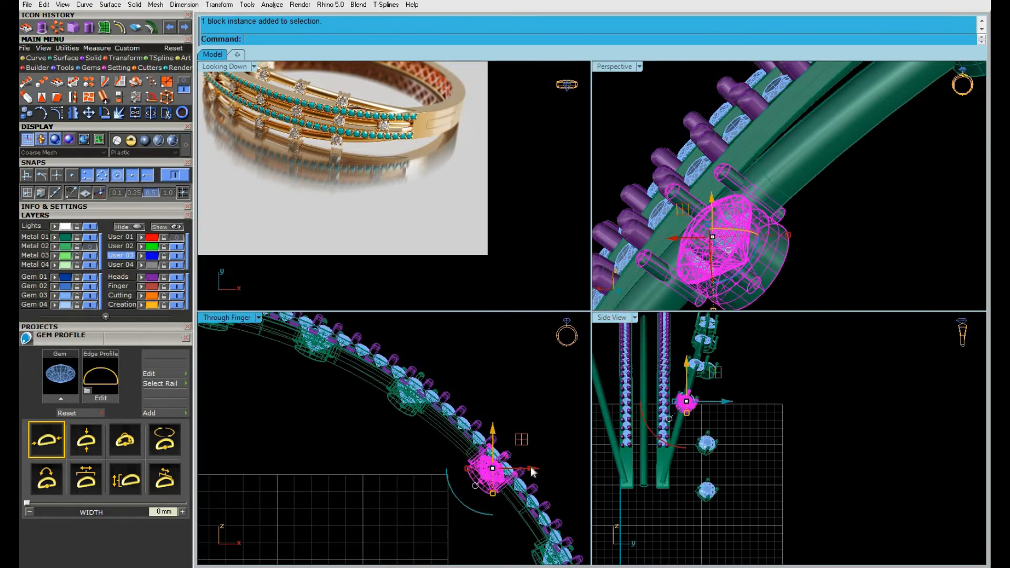
{"action": "left_click_drag", "start_coordinate": [533, 472], "coordinate": [501, 426]}
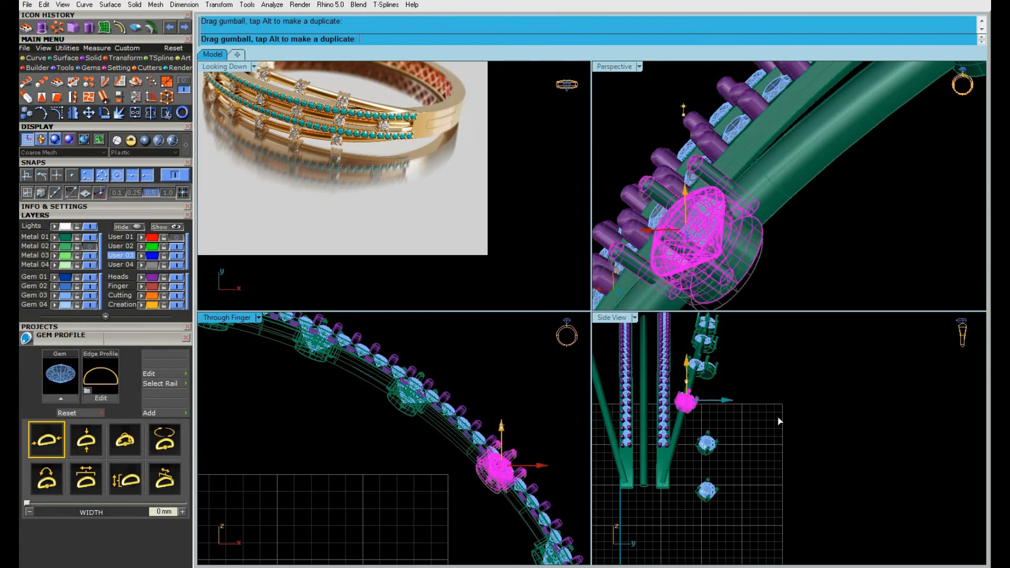
{"action": "left_click", "coordinate": [765, 399]}
{"action": "right_click_drag", "start_coordinate": [742, 388], "coordinate": [716, 384]}
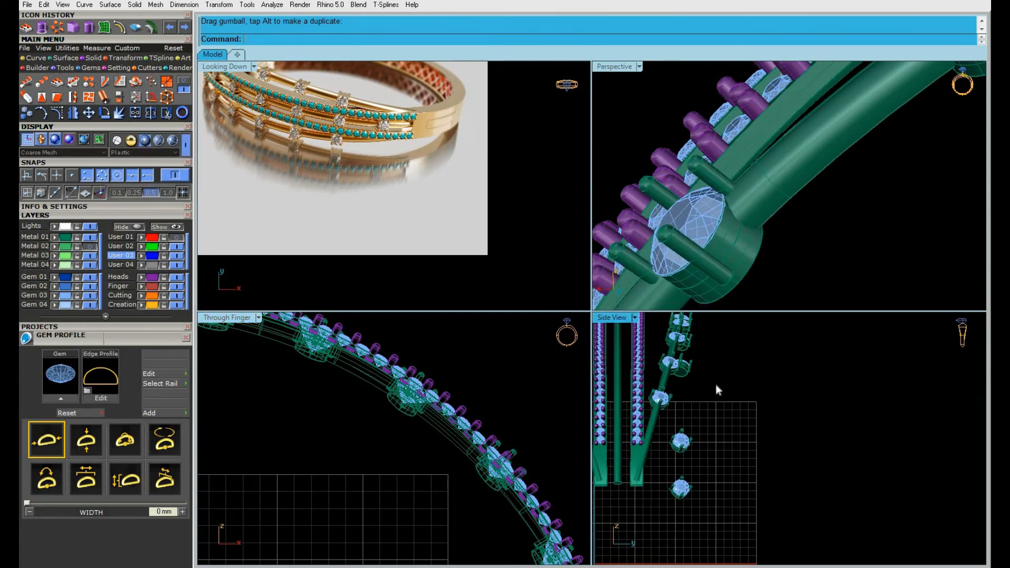
Maximize Side View, frame all heads and rails, and window-select a gem head with its prongs
{"action": "double_click", "coordinate": [621, 317]}
{"action": "scroll", "coordinate": [411, 205], "scroll_direction": "down", "scroll_amount": 2}
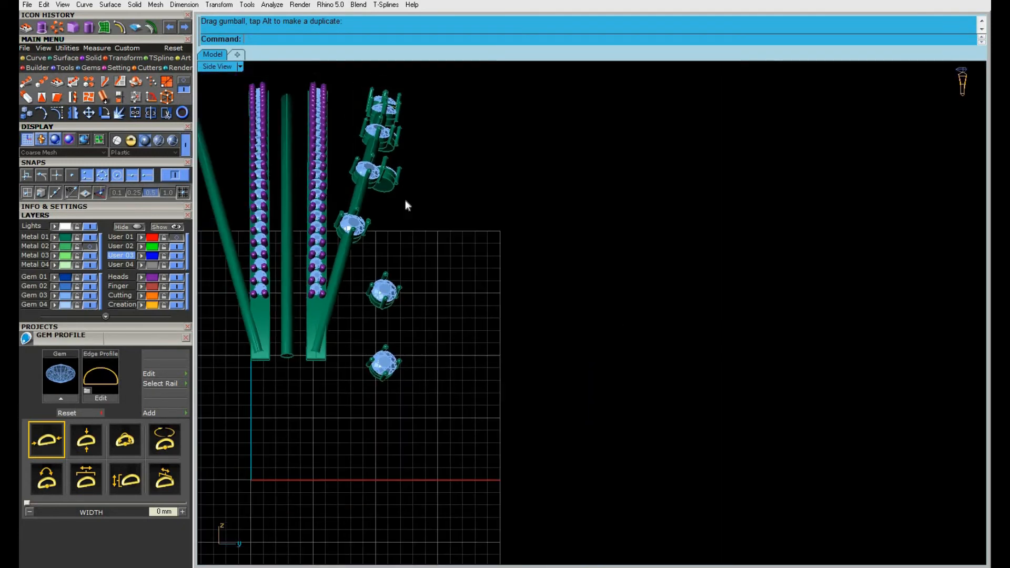
{"action": "right_click_drag", "start_coordinate": [410, 206], "coordinate": [381, 300]}
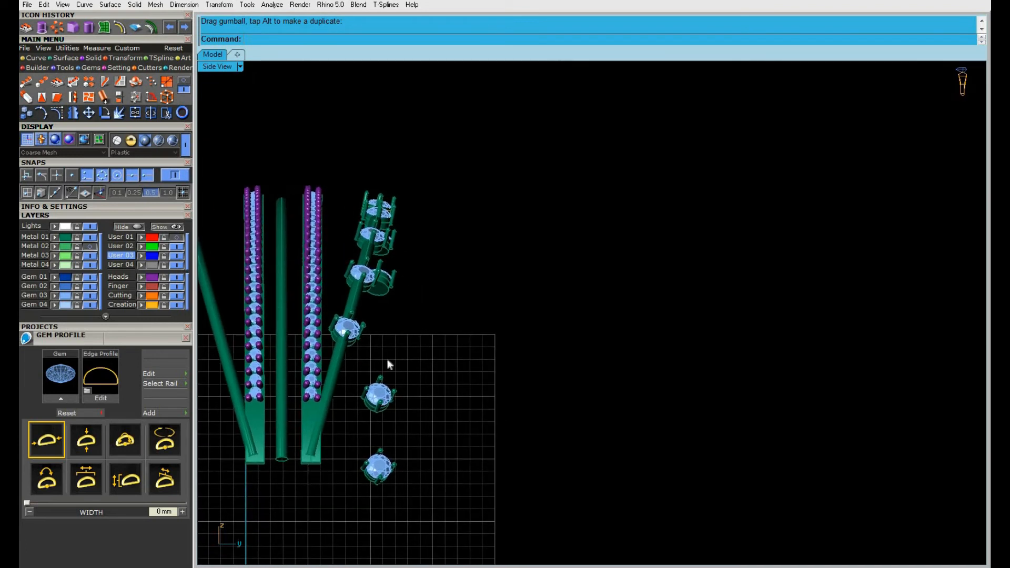
{"action": "scroll", "coordinate": [383, 278], "scroll_direction": "up", "scroll_amount": 3}
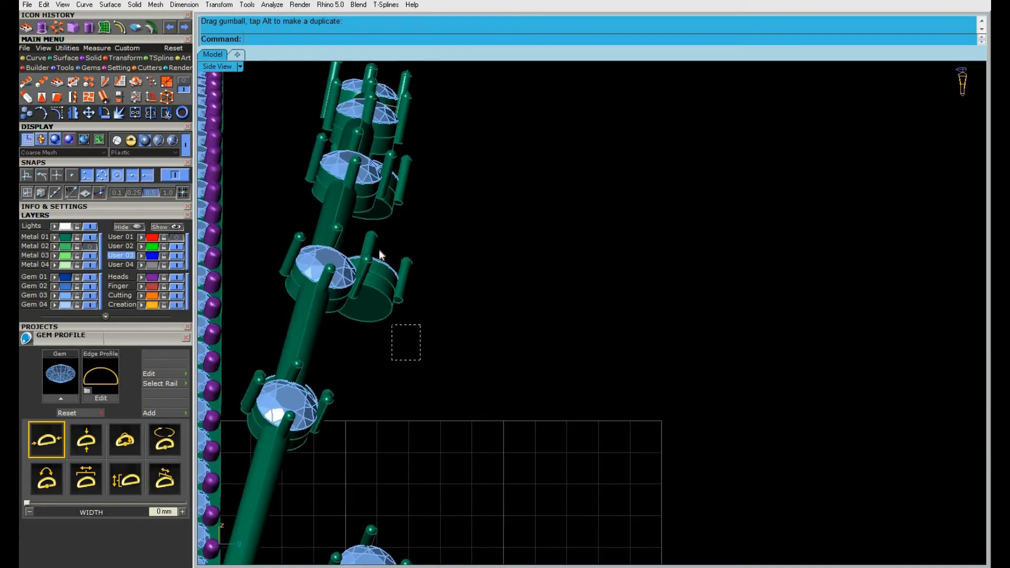
{"action": "left_click_drag", "start_coordinate": [380, 252], "coordinate": [378, 246]}
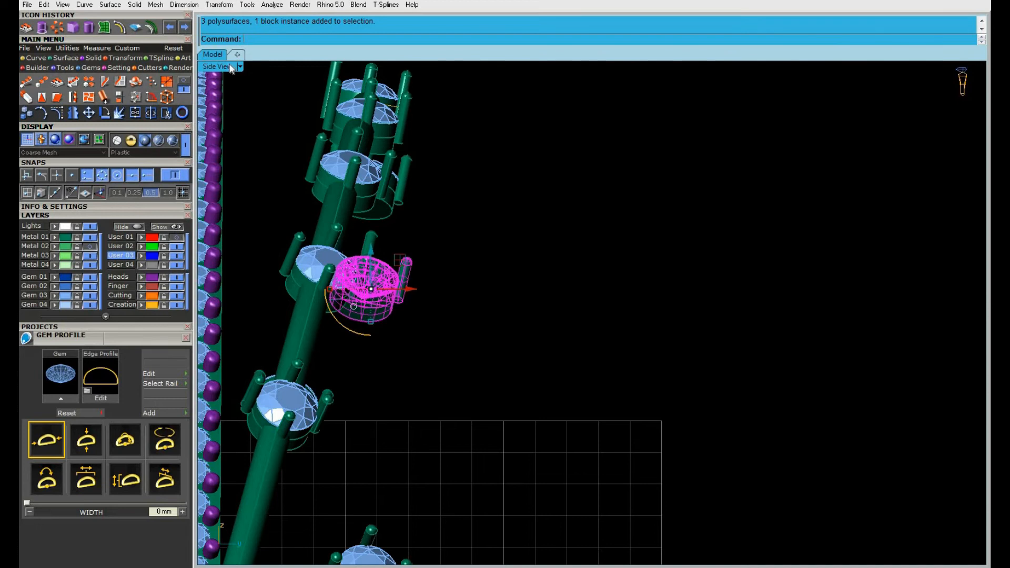
In an enlarged Perspective, frame the full bracelet arc and add the gem's bezel and right prong
{"action": "double_click", "coordinate": [230, 68]}
{"action": "scroll", "coordinate": [439, 460], "scroll_direction": "down", "scroll_amount": 5}
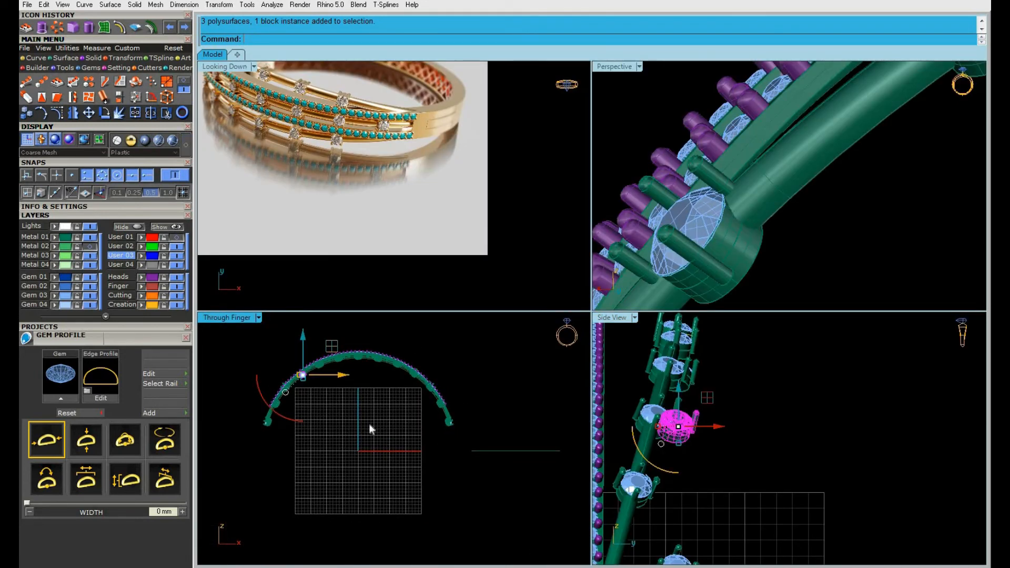
{"action": "scroll", "coordinate": [612, 71], "scroll_direction": "down", "scroll_amount": 5}
{"action": "double_click", "coordinate": [614, 68]}
{"action": "right_click_drag", "start_coordinate": [620, 176], "coordinate": [646, 269], "text": "ctrl"}
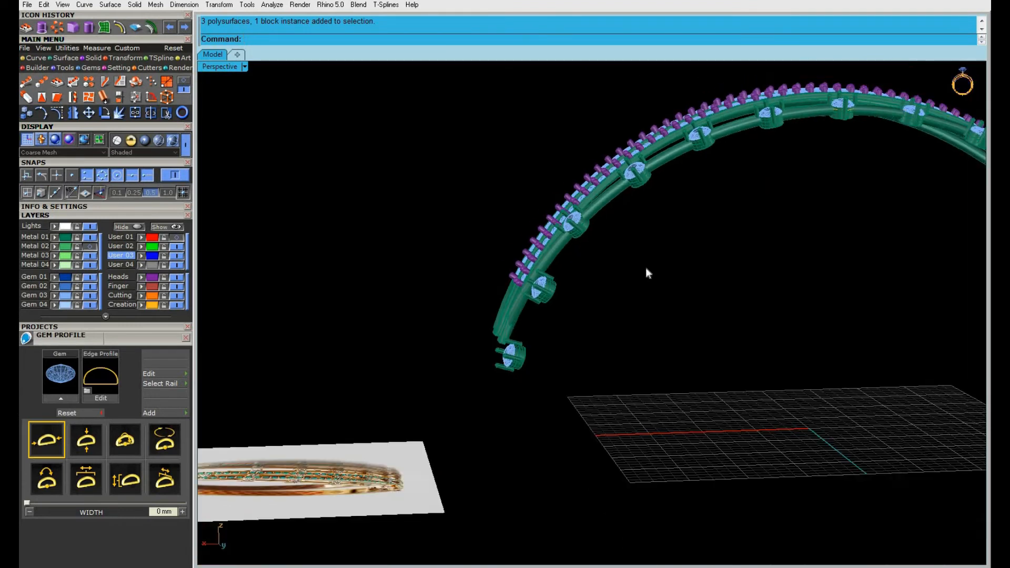
{"action": "scroll", "coordinate": [800, 247], "scroll_direction": "down", "scroll_amount": 4}
{"action": "right_click_drag", "start_coordinate": [787, 226], "coordinate": [390, 270]}
{"action": "scroll", "coordinate": [658, 205], "scroll_direction": "up", "scroll_amount": 8}
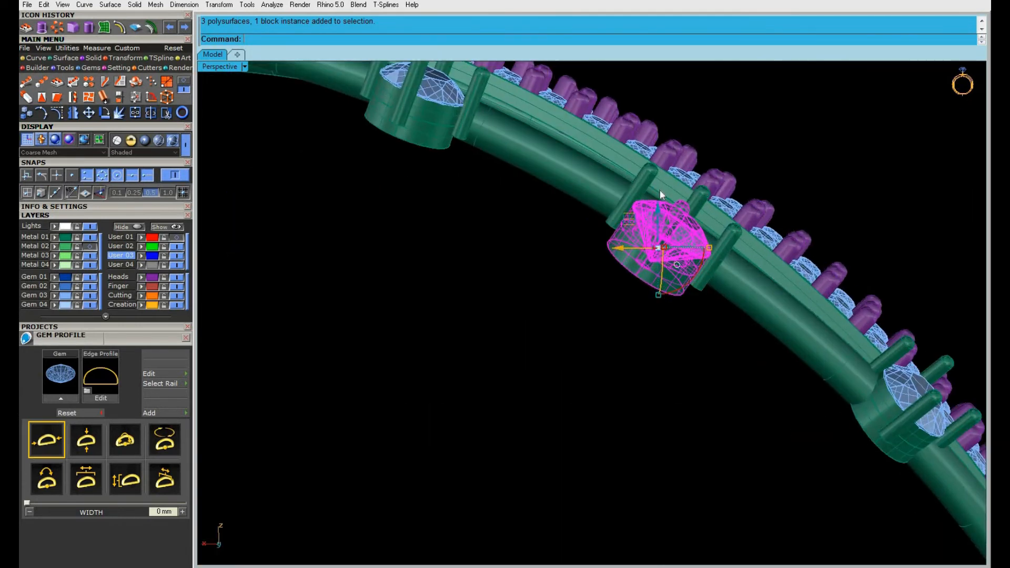
{"action": "left_click", "coordinate": [655, 178], "text": "shift"}
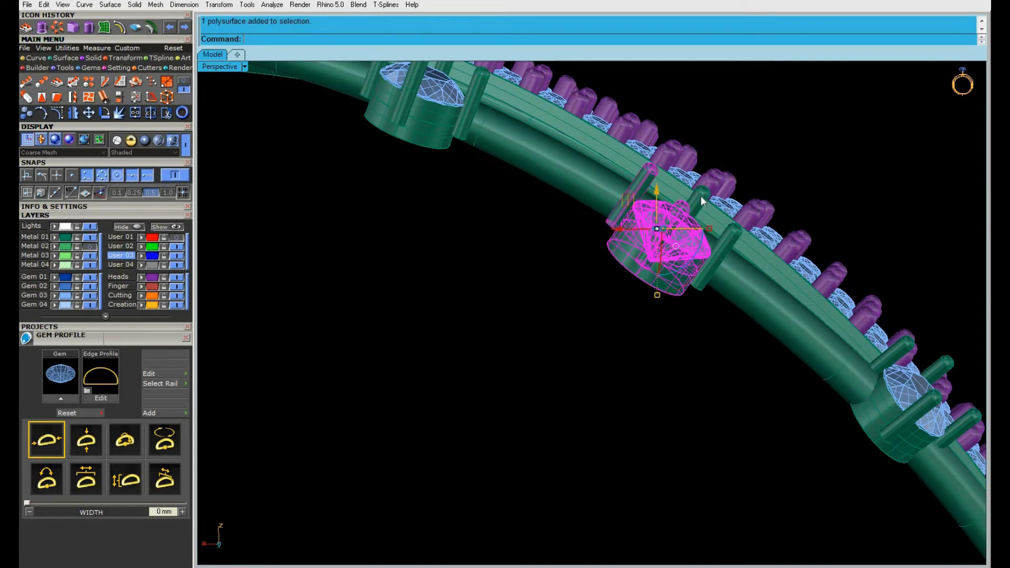
{"action": "left_click", "coordinate": [729, 247], "text": "shift"}
In maximized Through Finger, raise the gem and shift it left, then restore four viewports
{"action": "double_click", "coordinate": [226, 66]}
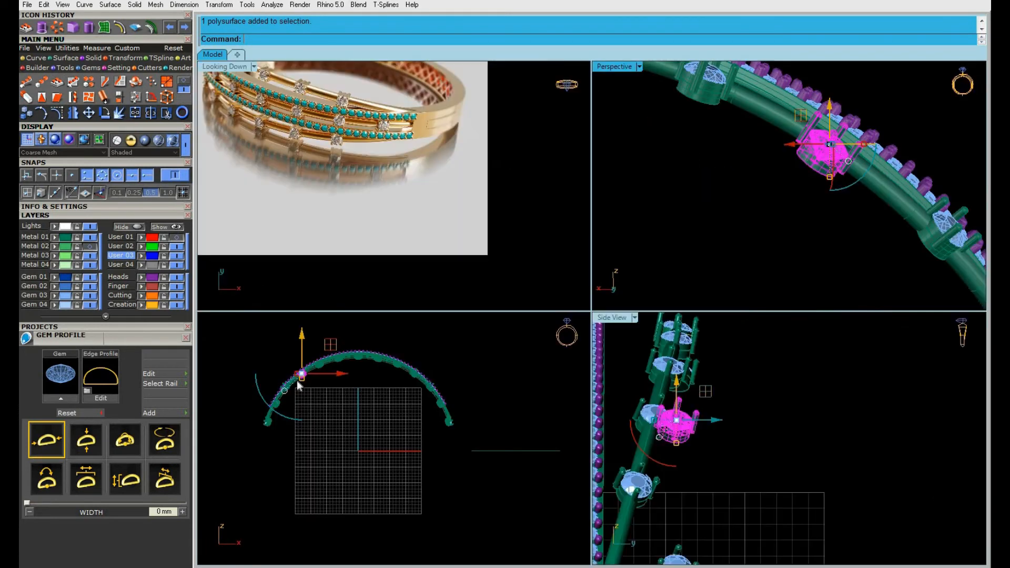
{"action": "scroll", "coordinate": [302, 331], "scroll_direction": "up", "scroll_amount": 5}
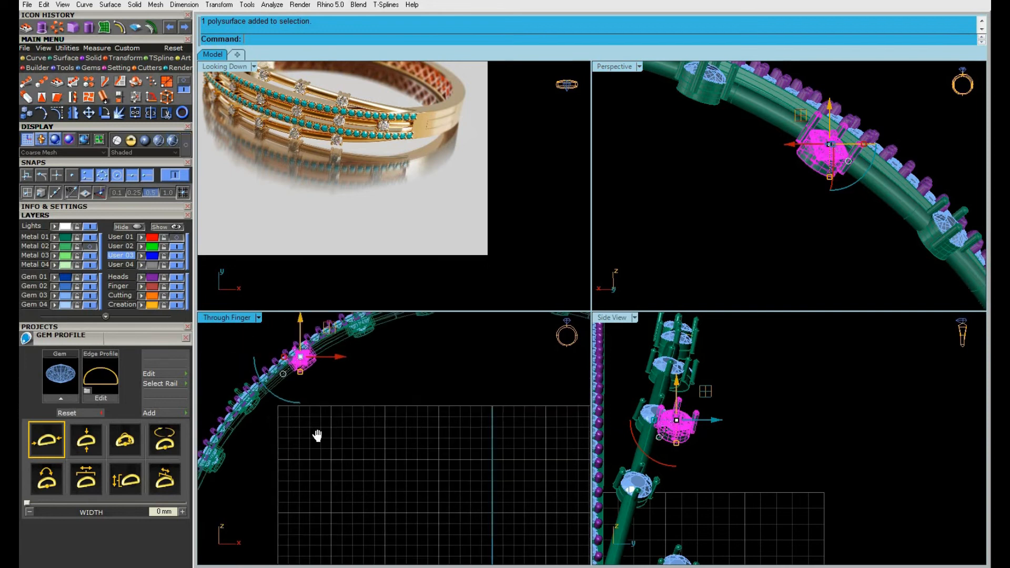
{"action": "double_click", "coordinate": [215, 318]}
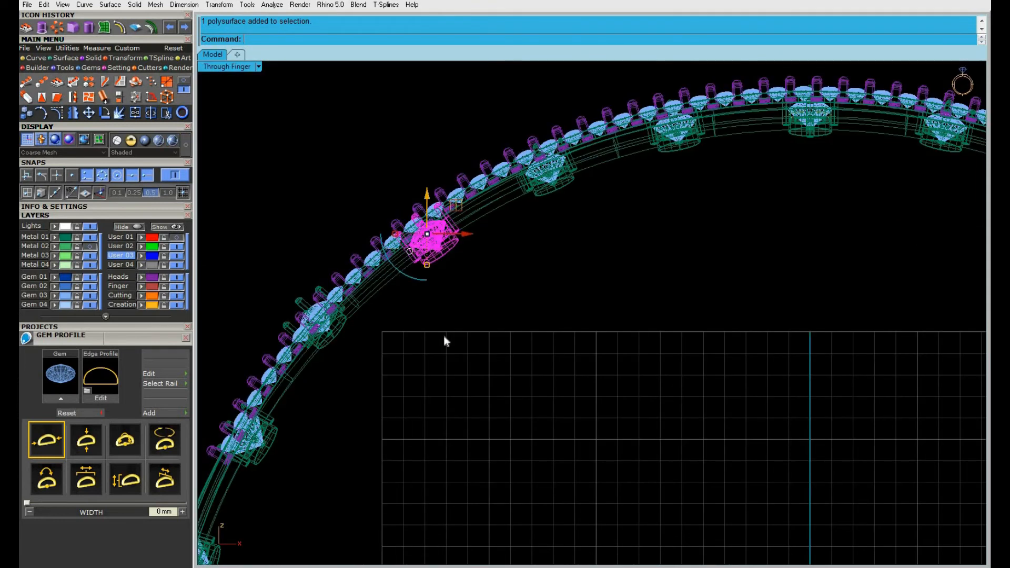
{"action": "scroll", "coordinate": [444, 327], "scroll_direction": "up", "scroll_amount": 5}
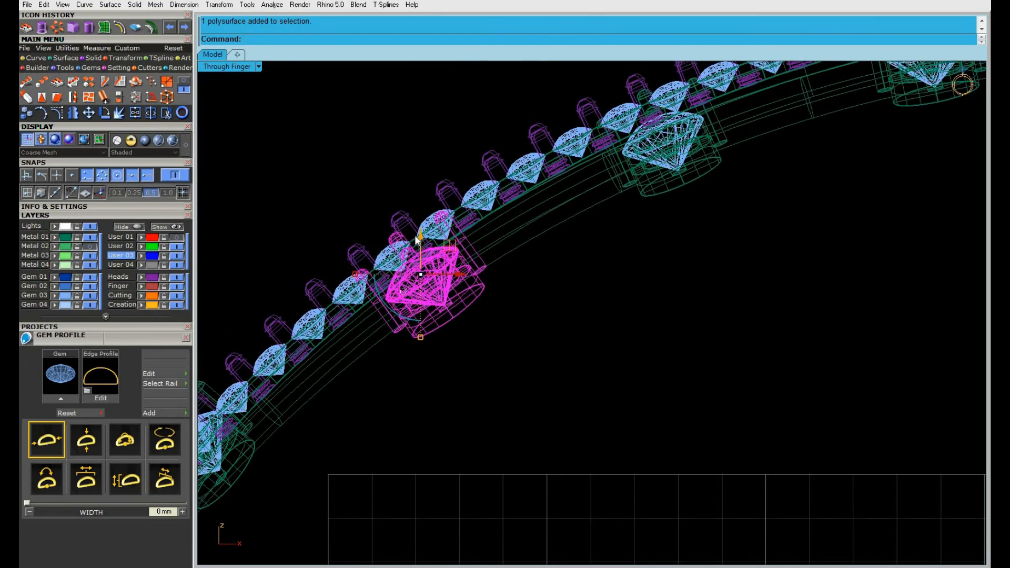
{"action": "left_click_drag", "start_coordinate": [421, 231], "coordinate": [419, 220]}
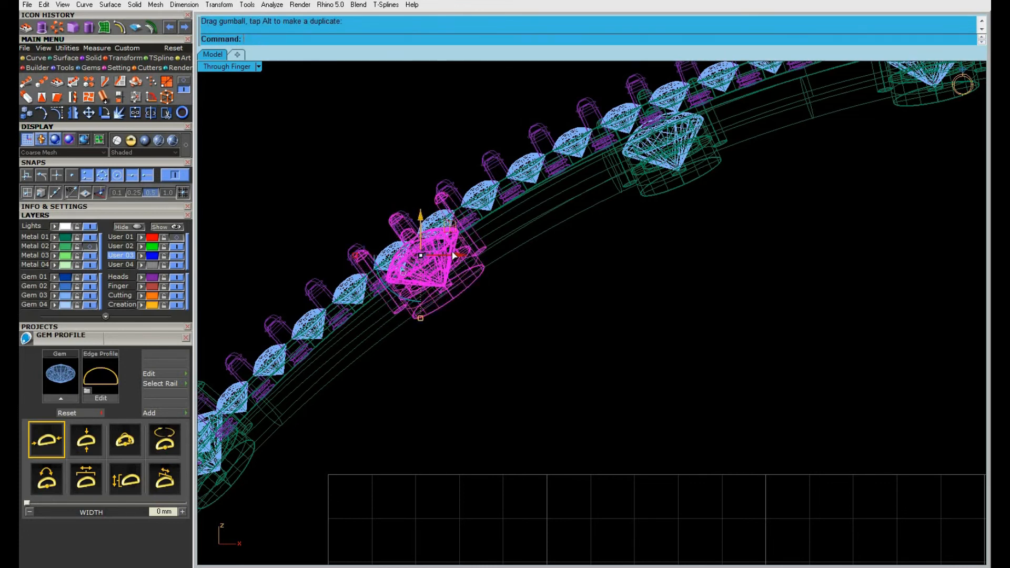
{"action": "left_click_drag", "start_coordinate": [454, 256], "coordinate": [446, 252]}
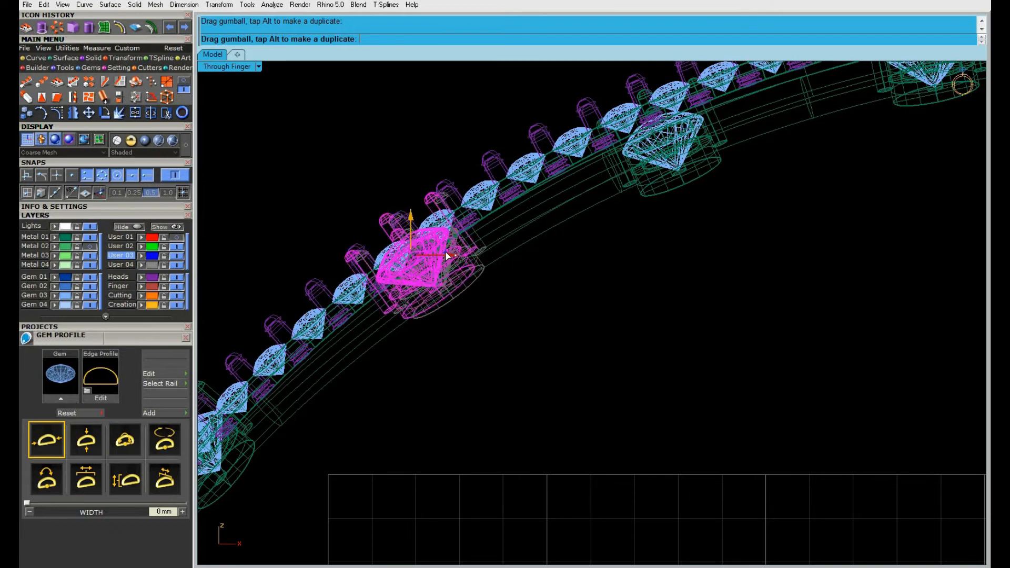
{"action": "left_click", "coordinate": [422, 299]}
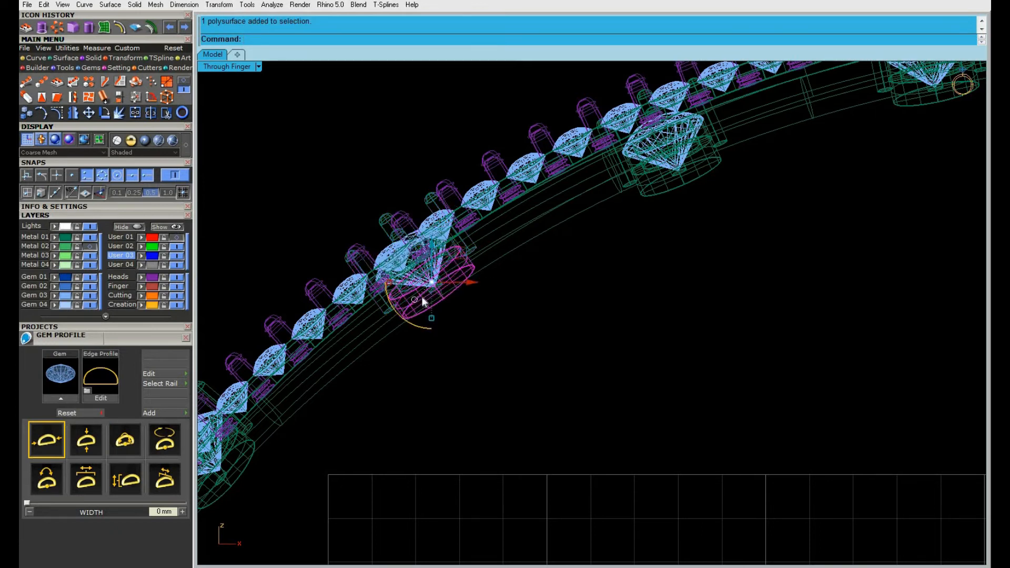
{"action": "double_click", "coordinate": [245, 67]}
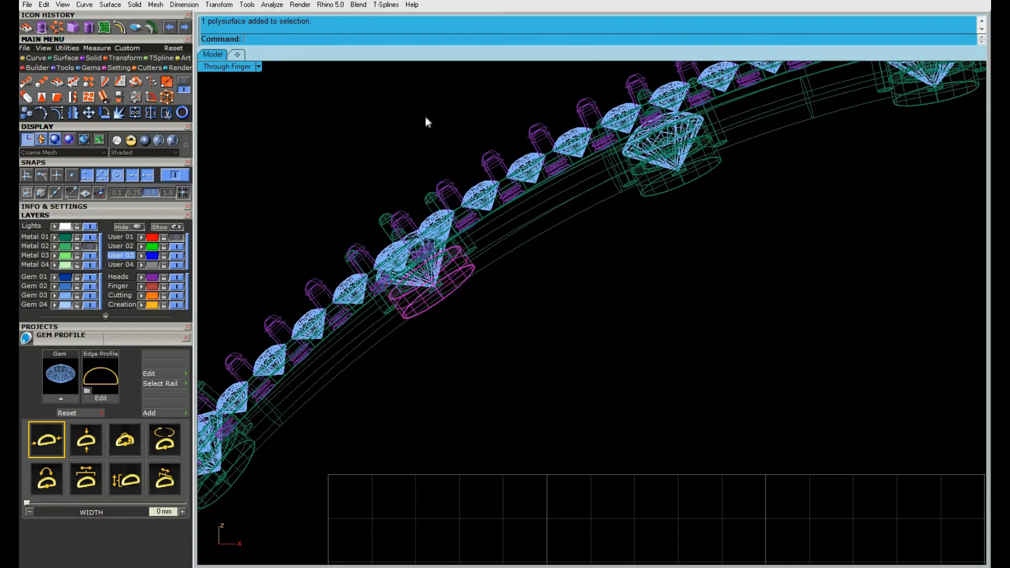
{"action": "left_click", "coordinate": [819, 202]}
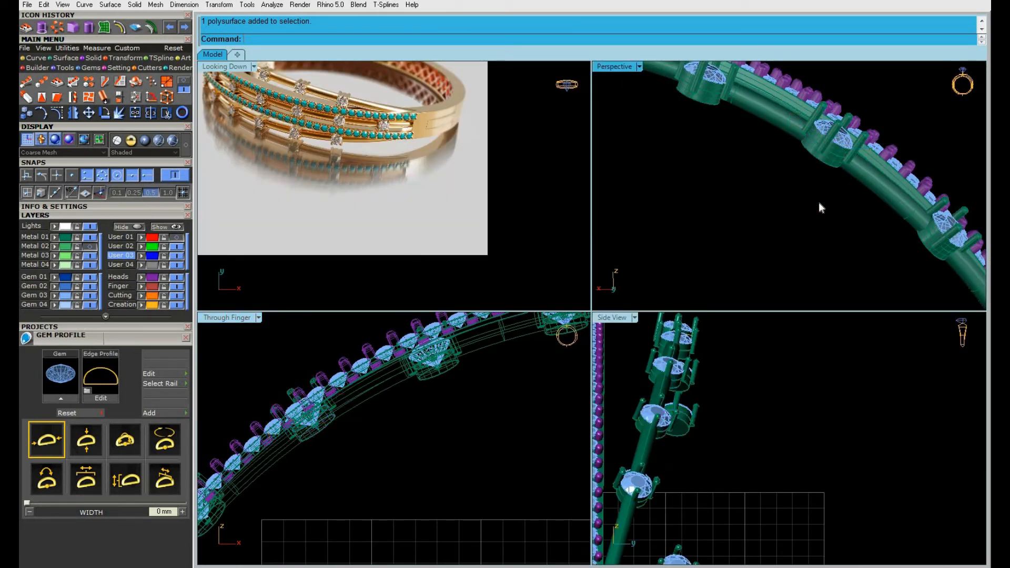
Orbit to look along the pavé rows and briefly select the gem on the left rail
{"action": "right_click_drag", "start_coordinate": [783, 200], "coordinate": [783, 228]}
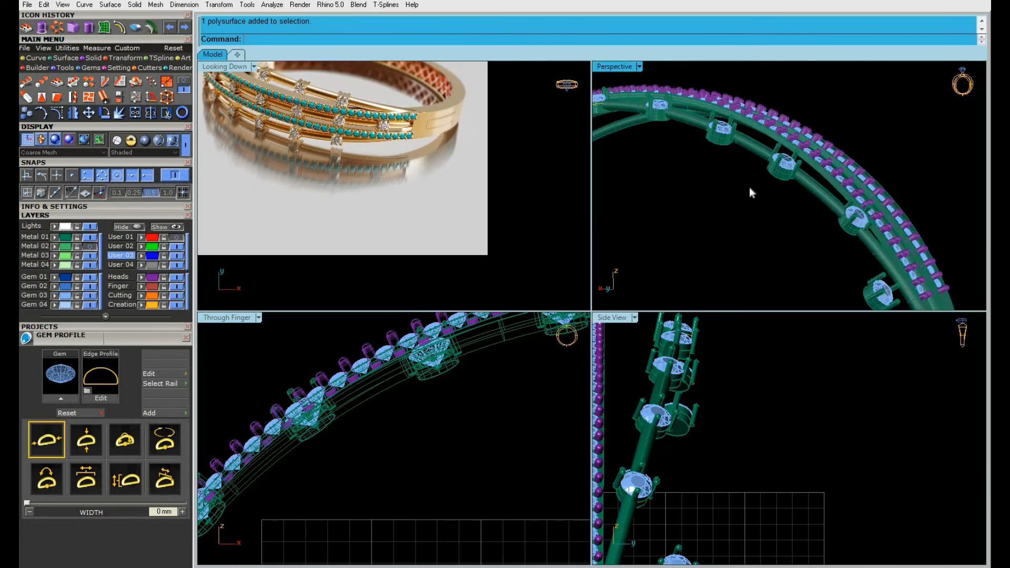
{"action": "right_click_drag", "start_coordinate": [714, 201], "coordinate": [713, 138]}
{"action": "right_click_drag", "start_coordinate": [727, 209], "coordinate": [725, 121]}
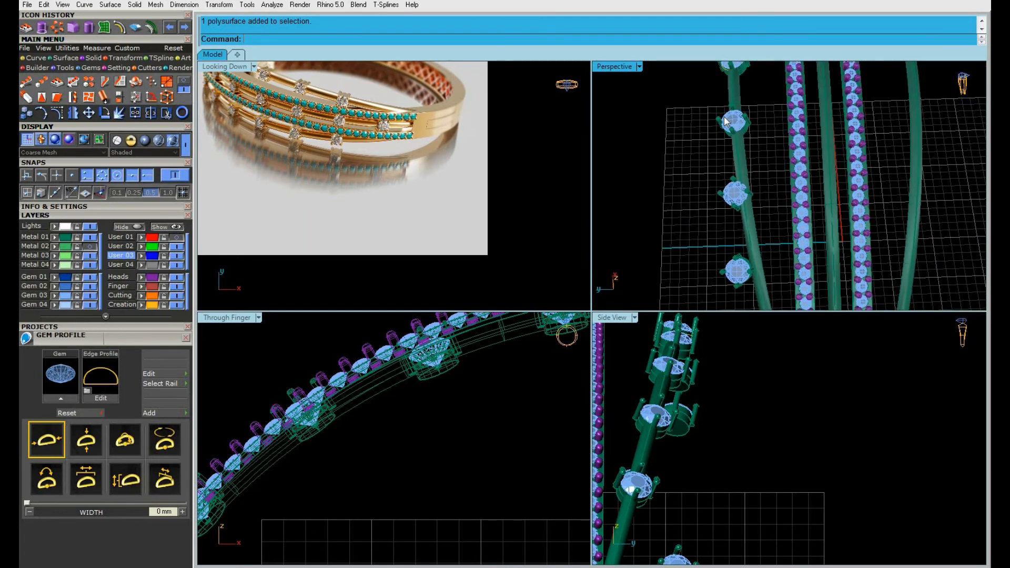
{"action": "scroll", "coordinate": [742, 131], "scroll_direction": "up", "scroll_amount": 3}
{"action": "left_click", "coordinate": [749, 238]}
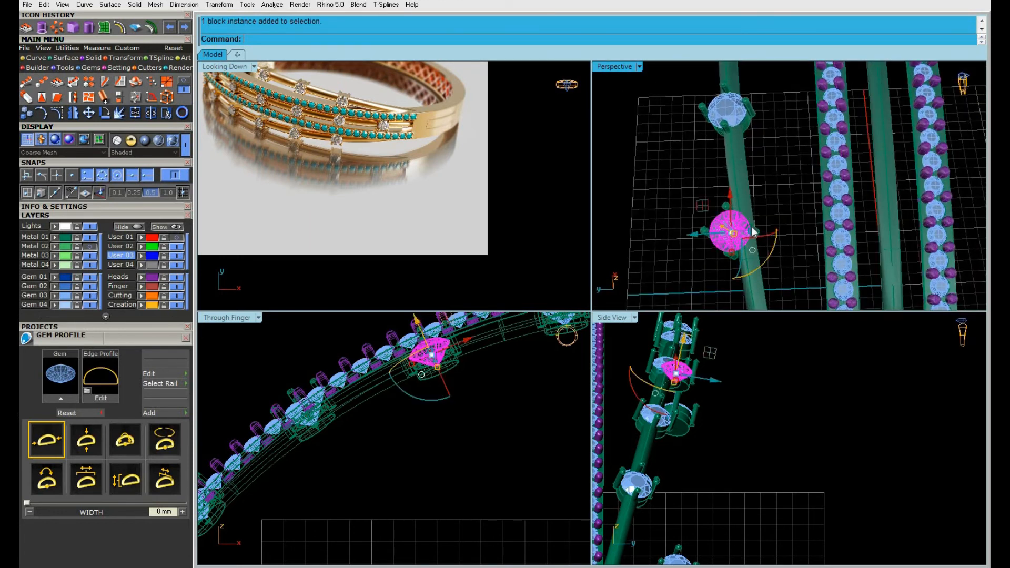
{"action": "left_click", "coordinate": [749, 237]}
{"action": "key", "text": "s"}
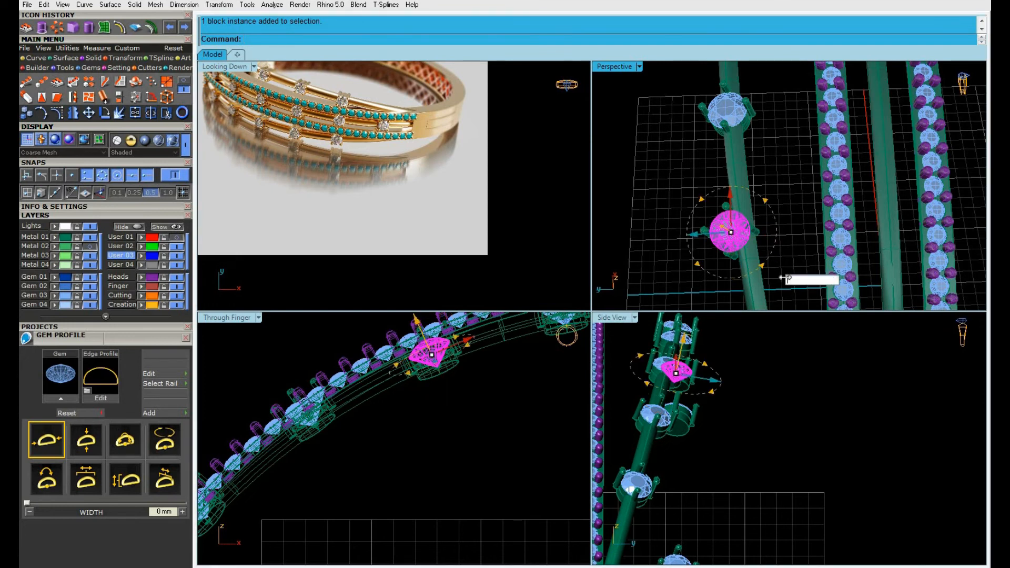
{"action": "left_click", "coordinate": [781, 273]}
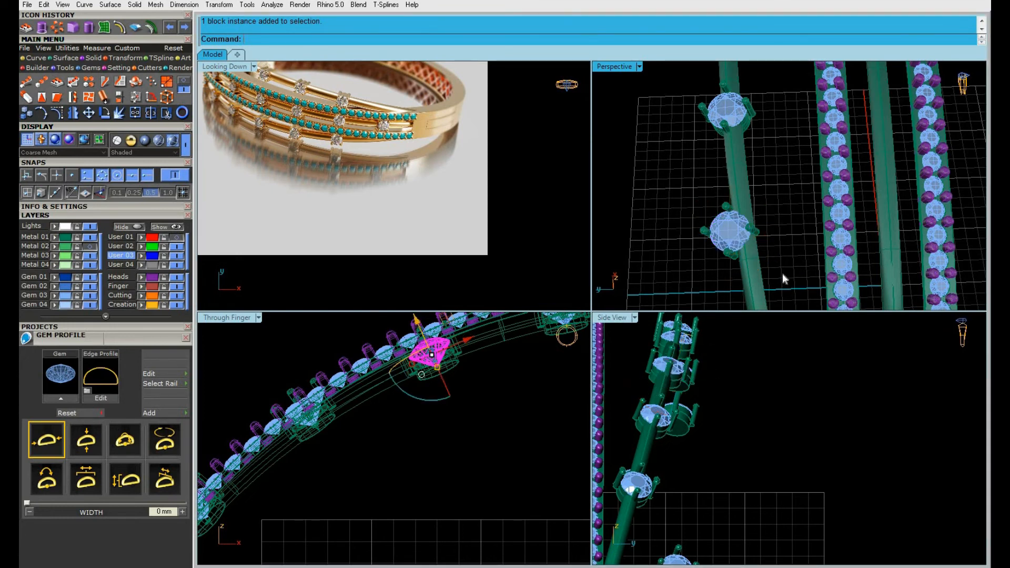
Select the lower gem head without its rail and slide it along the diagonal rail
{"action": "left_click_drag", "start_coordinate": [782, 274], "coordinate": [699, 195]}
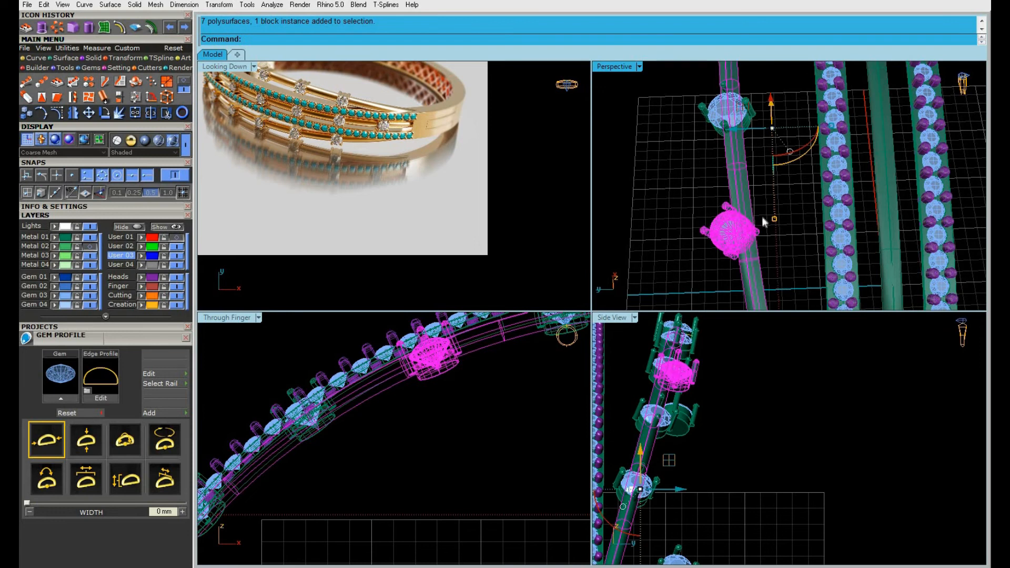
{"action": "left_click", "coordinate": [747, 192], "text": "ctrl"}
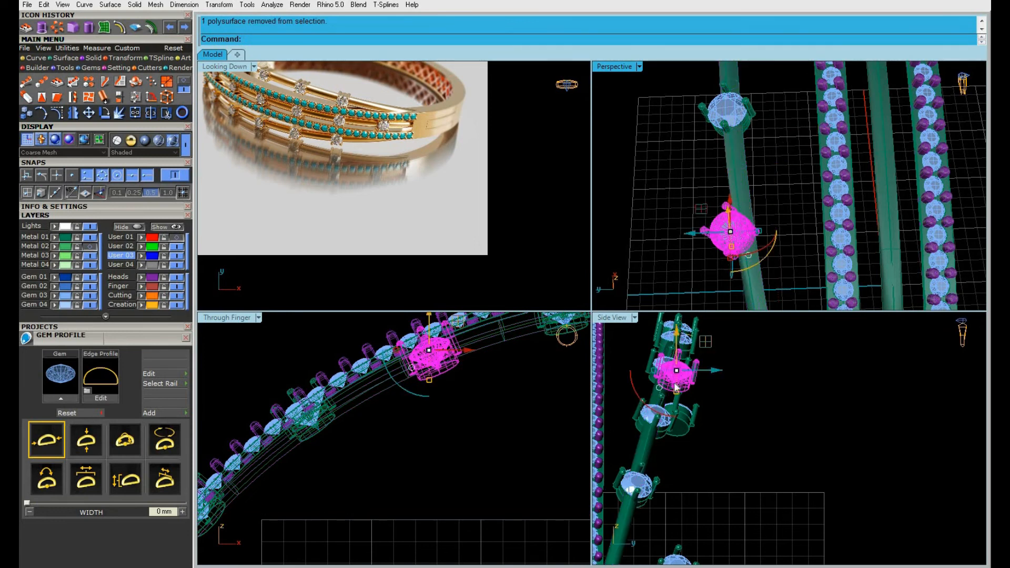
{"action": "left_click_drag", "start_coordinate": [715, 370], "coordinate": [637, 384]}
{"action": "scroll", "coordinate": [672, 379], "scroll_direction": "up", "scroll_amount": 3}
{"action": "left_click", "coordinate": [773, 178]}
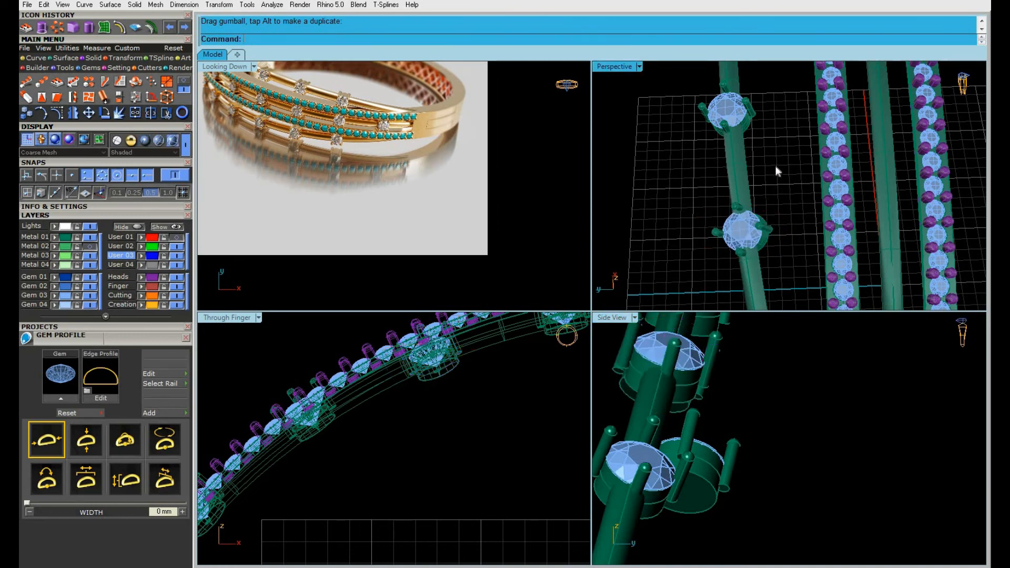
Orbit close to the rail settings and select the next gem head without its rail
{"action": "scroll", "coordinate": [777, 183], "scroll_direction": "down", "scroll_amount": 4}
{"action": "right_click_drag", "start_coordinate": [778, 187], "coordinate": [758, 189]}
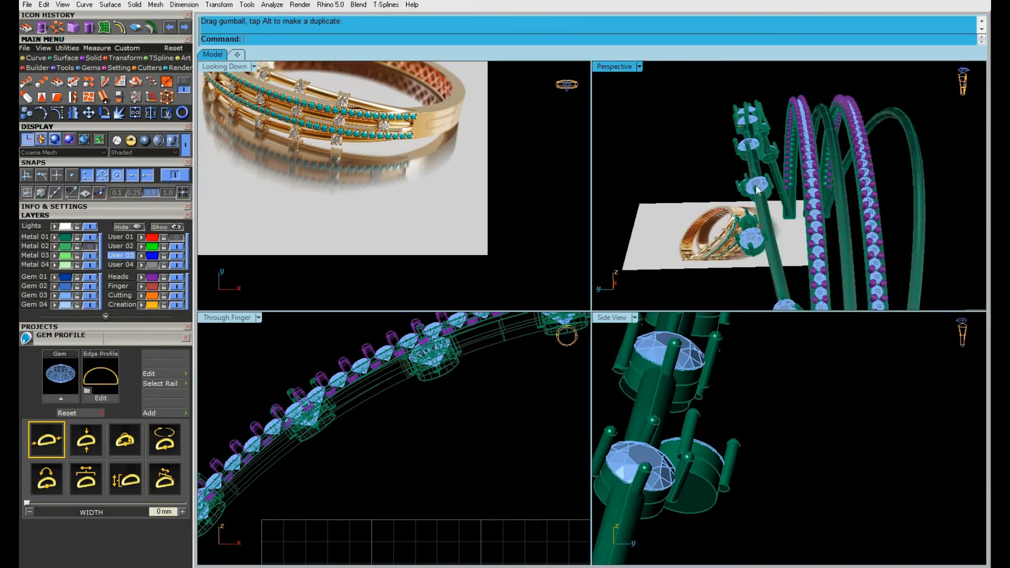
{"action": "right_click_drag", "start_coordinate": [793, 154], "coordinate": [915, 145]}
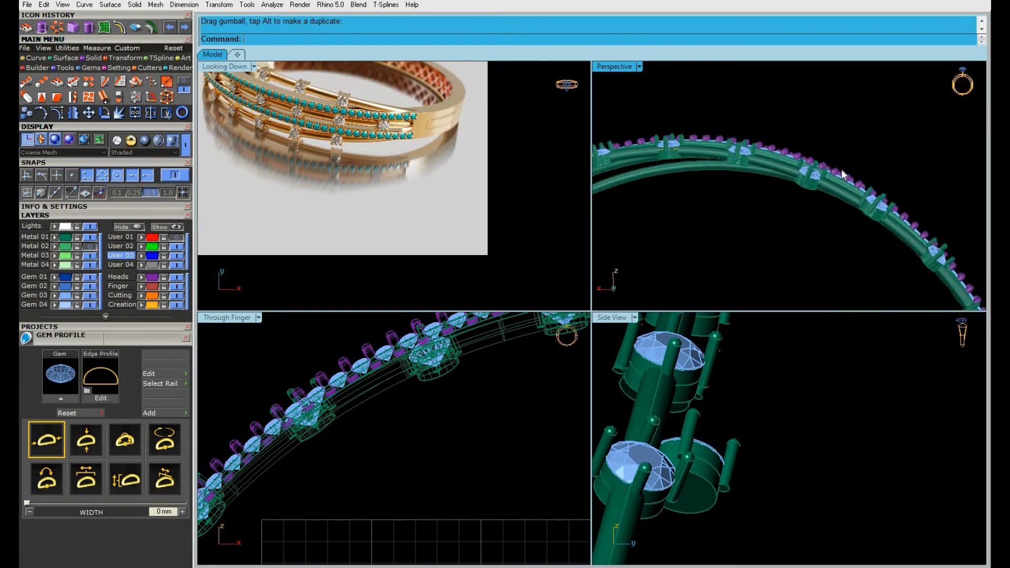
{"action": "right_click_drag", "start_coordinate": [822, 192], "coordinate": [784, 195], "text": "ctrl"}
{"action": "scroll", "coordinate": [821, 191], "scroll_direction": "down", "scroll_amount": 4}
{"action": "right_click_drag", "start_coordinate": [790, 139], "coordinate": [765, 174]}
{"action": "scroll", "coordinate": [765, 174], "scroll_direction": "up", "scroll_amount": 8}
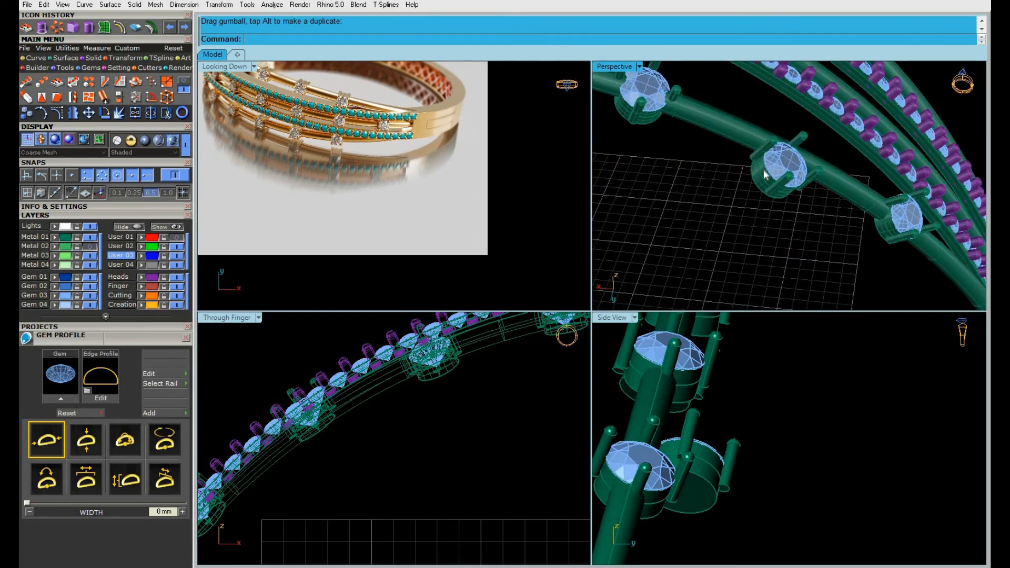
{"action": "left_click", "coordinate": [795, 163]}
{"action": "left_click_drag", "start_coordinate": [822, 257], "coordinate": [753, 130]}
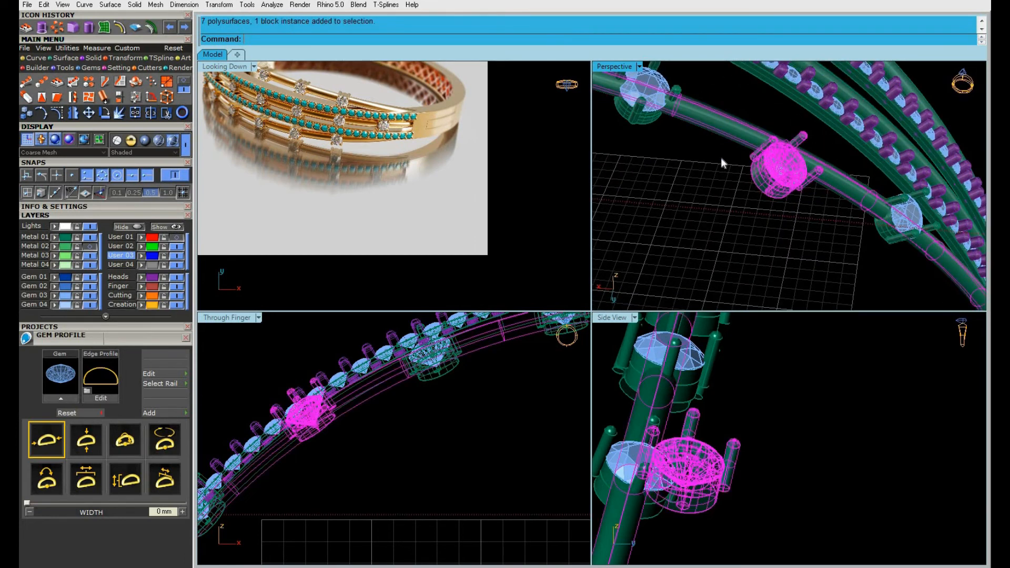
{"action": "left_click", "coordinate": [702, 104], "text": "ctrl"}
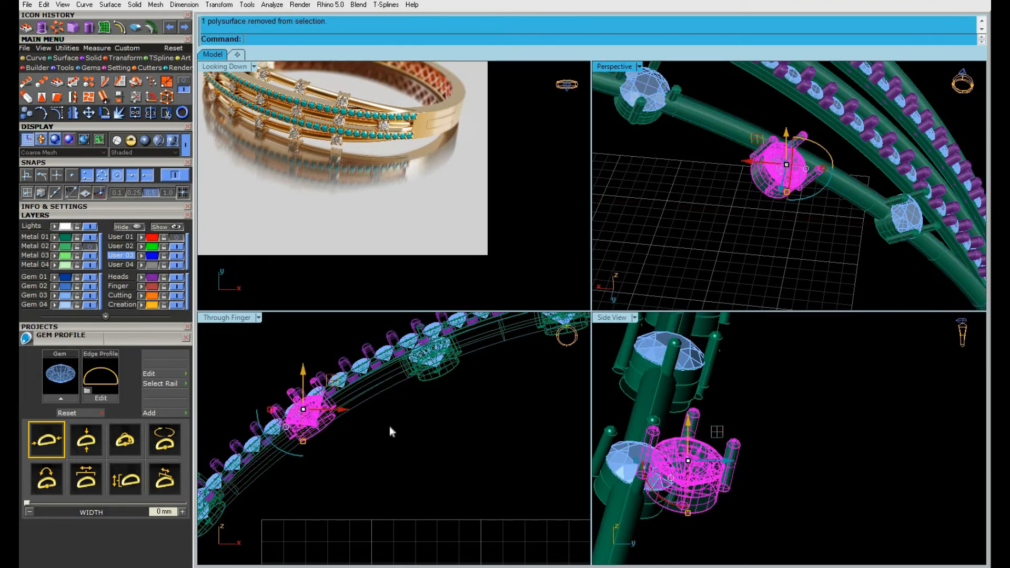
Slide the head along the rail and tilt it to follow the curve in Side view
{"action": "scroll", "coordinate": [692, 433], "scroll_direction": "down", "scroll_amount": 3}
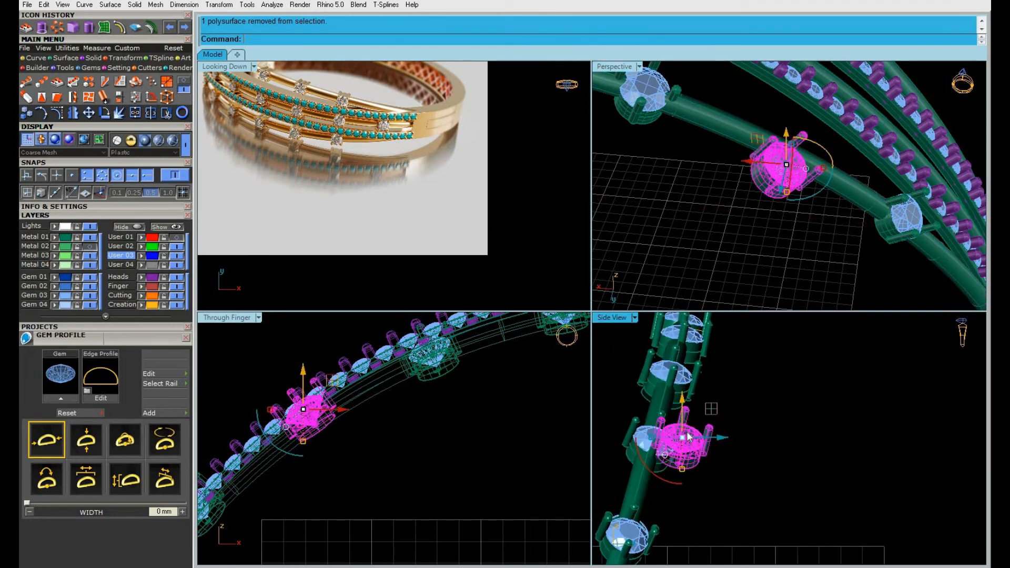
{"action": "scroll", "coordinate": [751, 411], "scroll_direction": "down", "scroll_amount": 2}
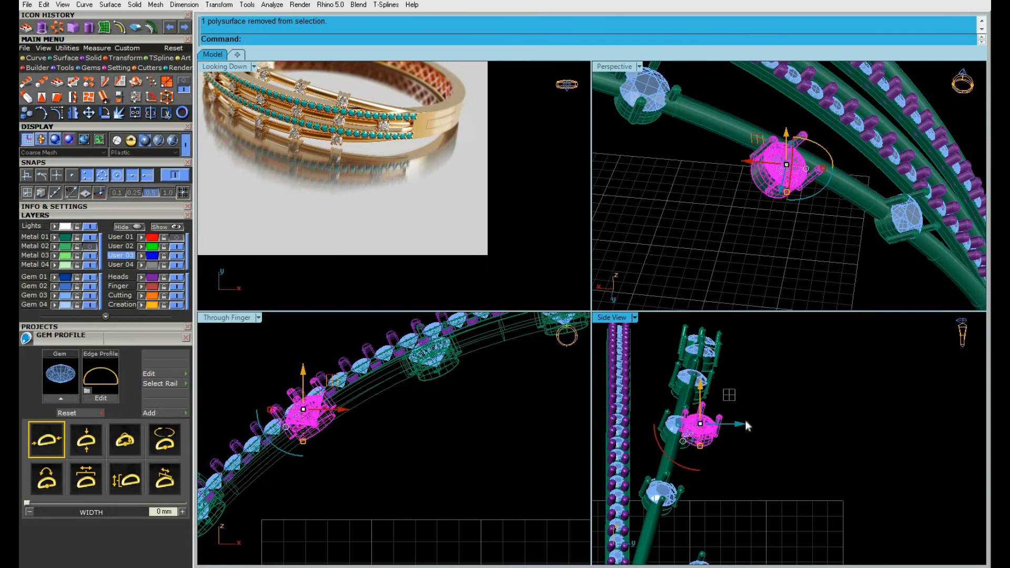
{"action": "left_click_drag", "start_coordinate": [744, 421], "coordinate": [711, 421]}
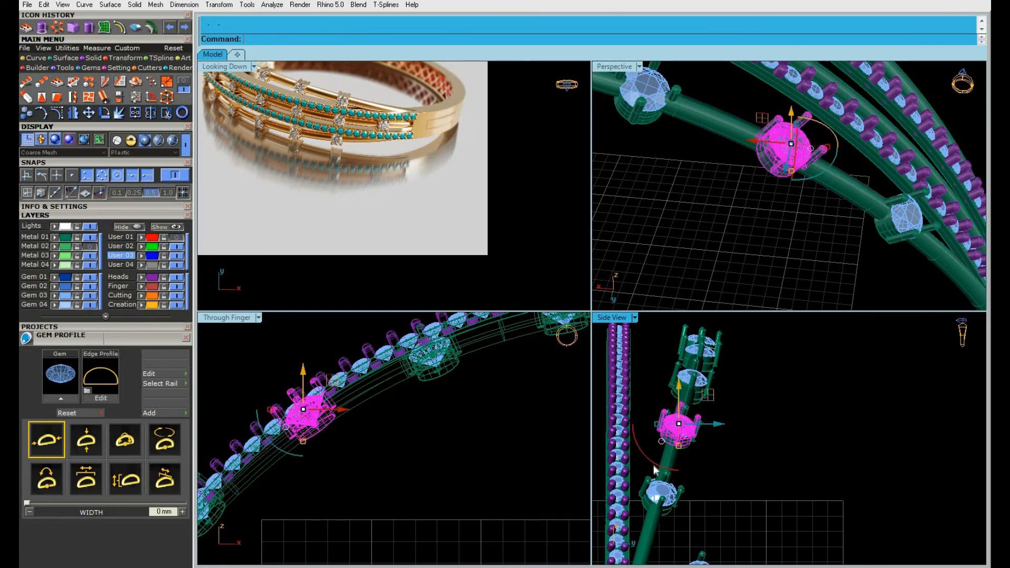
{"action": "mouse_move", "coordinate": [653, 465]}
{"action": "left_mouse_down"}
{"action": "mouse_move", "coordinate": [642, 459]}
{"action": "mouse_move", "coordinate": [651, 464]}
{"action": "left_mouse_up"}
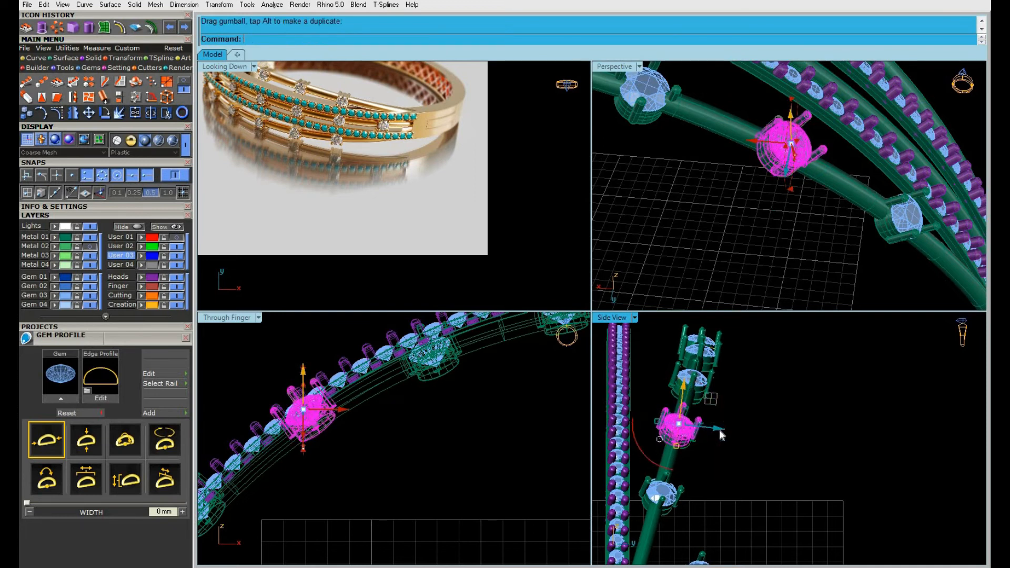
{"action": "left_click_drag", "start_coordinate": [721, 429], "coordinate": [720, 428]}
{"action": "left_click", "coordinate": [794, 230]}
Orbit Perspective to view the whole bangle over the grid
{"action": "right_click_drag", "start_coordinate": [788, 150], "coordinate": [762, 238]}
{"action": "scroll", "coordinate": [818, 199], "scroll_direction": "up", "scroll_amount": 4}
{"action": "scroll", "coordinate": [853, 210], "scroll_direction": "down", "scroll_amount": 5}
{"action": "scroll", "coordinate": [763, 242], "scroll_direction": "down", "scroll_amount": 3}
{"action": "right_click_drag", "start_coordinate": [695, 199], "coordinate": [773, 288]}
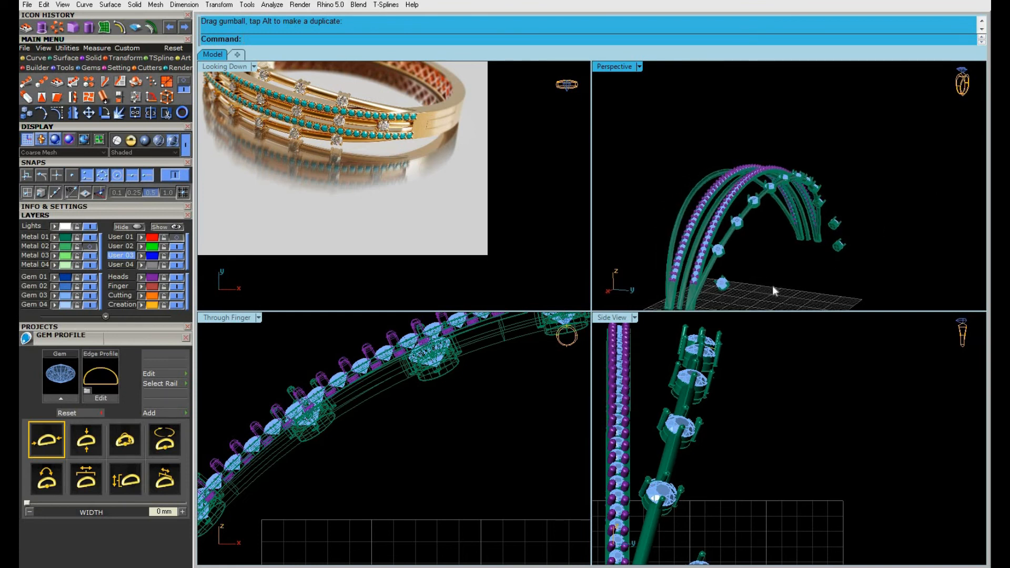
Maximize the Side view and delete the two lowest gem heads
{"action": "double_click", "coordinate": [257, 321]}
{"action": "scroll", "coordinate": [466, 400], "scroll_direction": "down", "scroll_amount": 5}
{"action": "scroll", "coordinate": [467, 413], "scroll_direction": "down", "scroll_amount": 2}
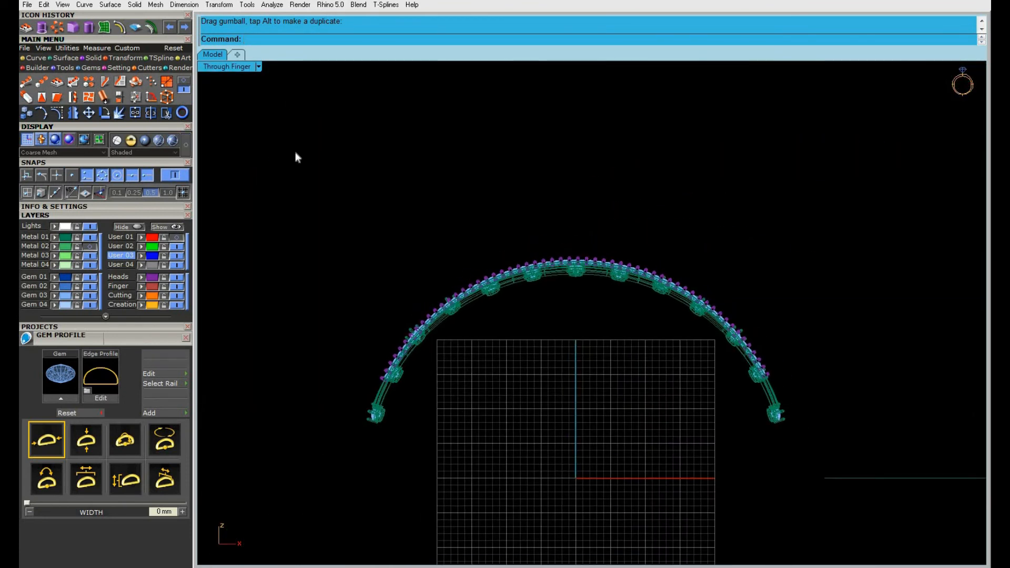
{"action": "double_click", "coordinate": [238, 64]}
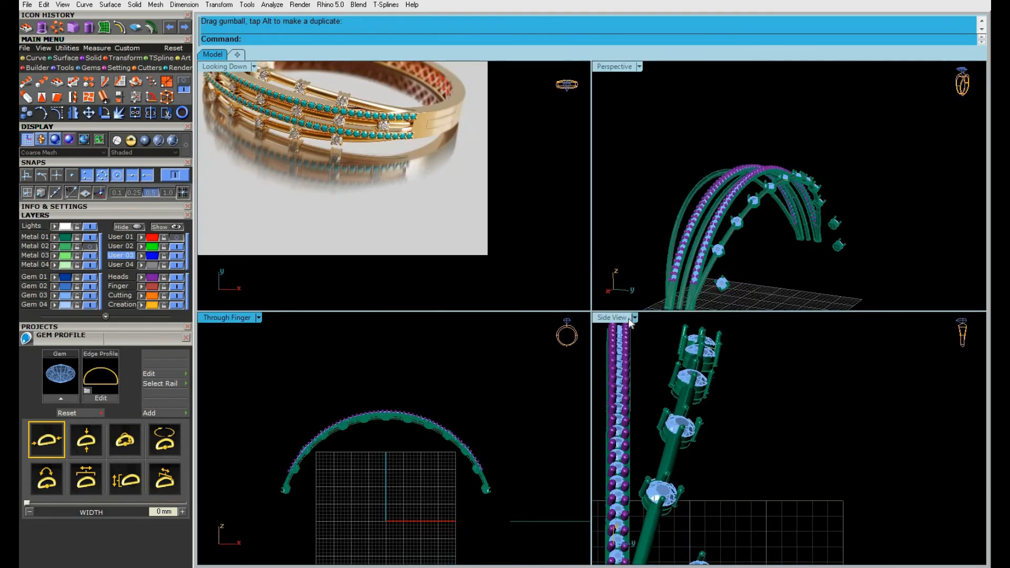
{"action": "double_click", "coordinate": [615, 318]}
{"action": "scroll", "coordinate": [663, 376], "scroll_direction": "down", "scroll_amount": 5}
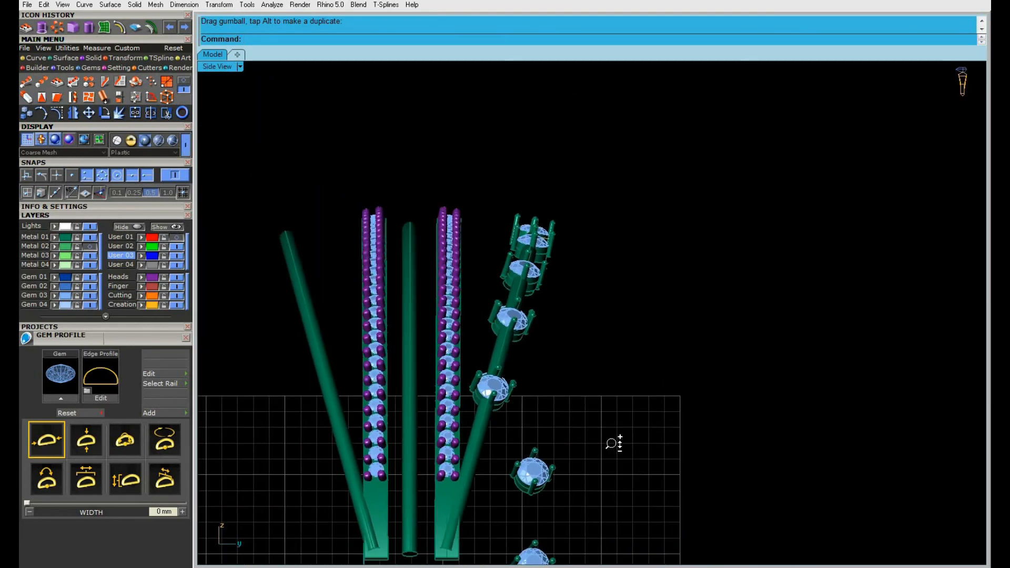
{"action": "scroll", "coordinate": [608, 472], "scroll_direction": "down", "scroll_amount": 3}
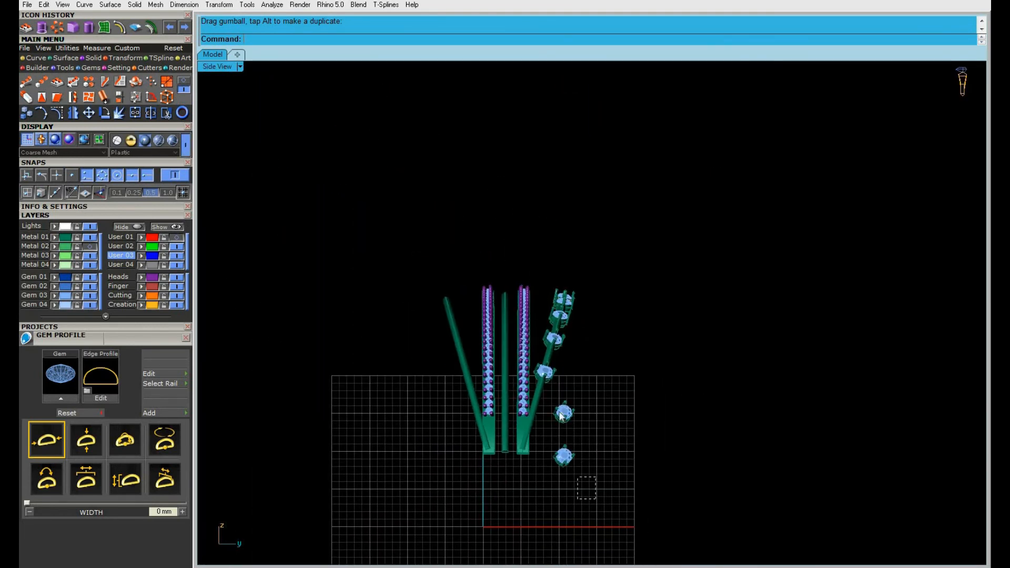
{"action": "left_click_drag", "start_coordinate": [561, 415], "coordinate": [553, 395]}
{"action": "key", "text": "Delete"}
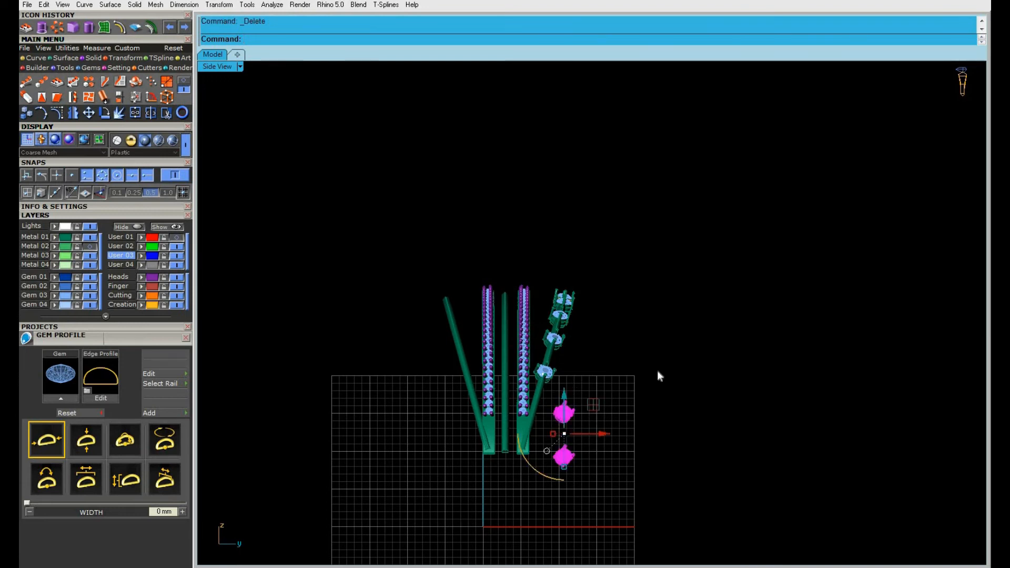
Hide the diagonal rail by turning off its Metal 03 layer
{"action": "left_click", "coordinate": [540, 394]}
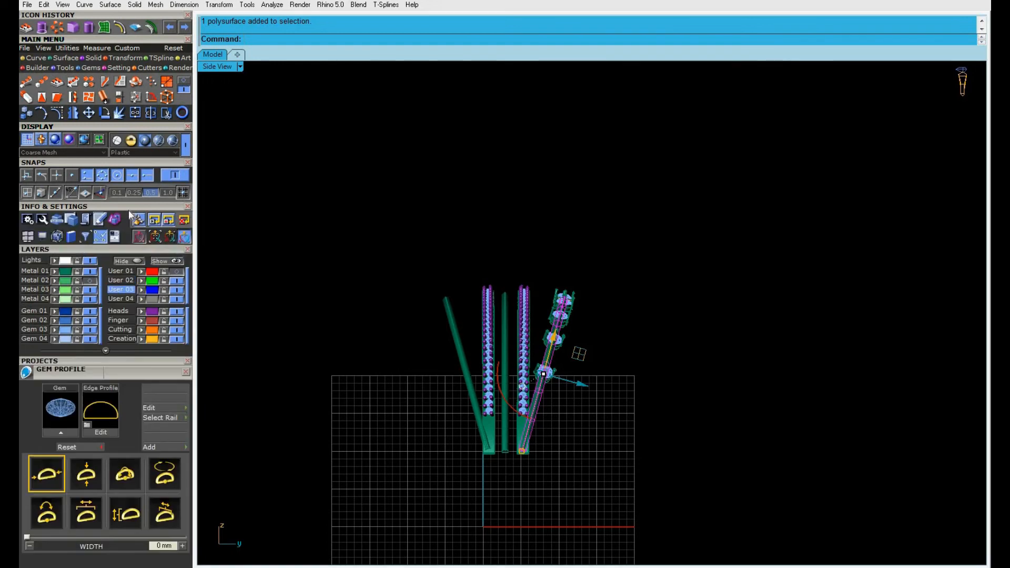
{"action": "left_click", "coordinate": [127, 208]}
{"action": "left_click", "coordinate": [92, 291]}
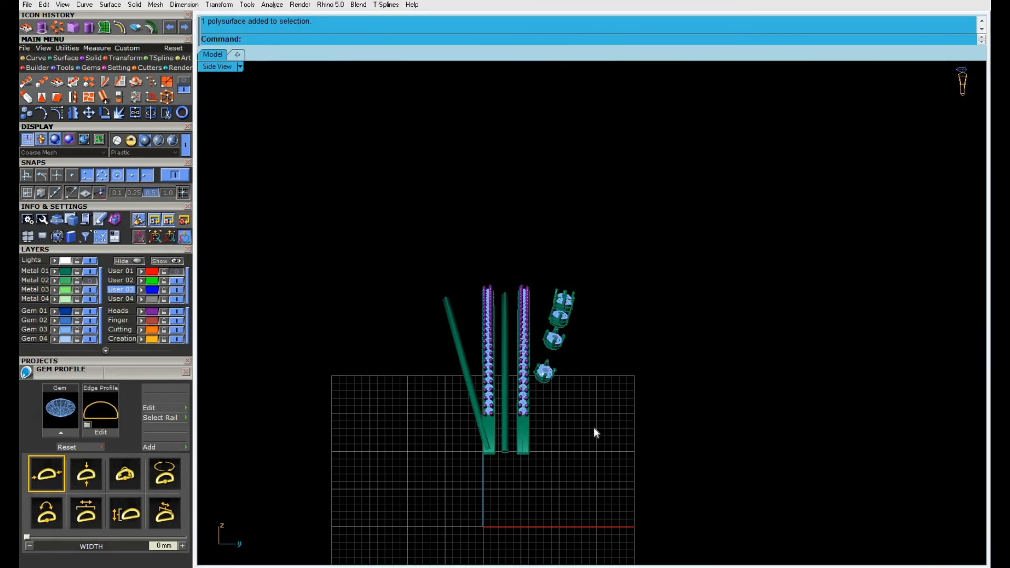
{"action": "left_click_drag", "start_coordinate": [593, 427], "coordinate": [533, 235]}
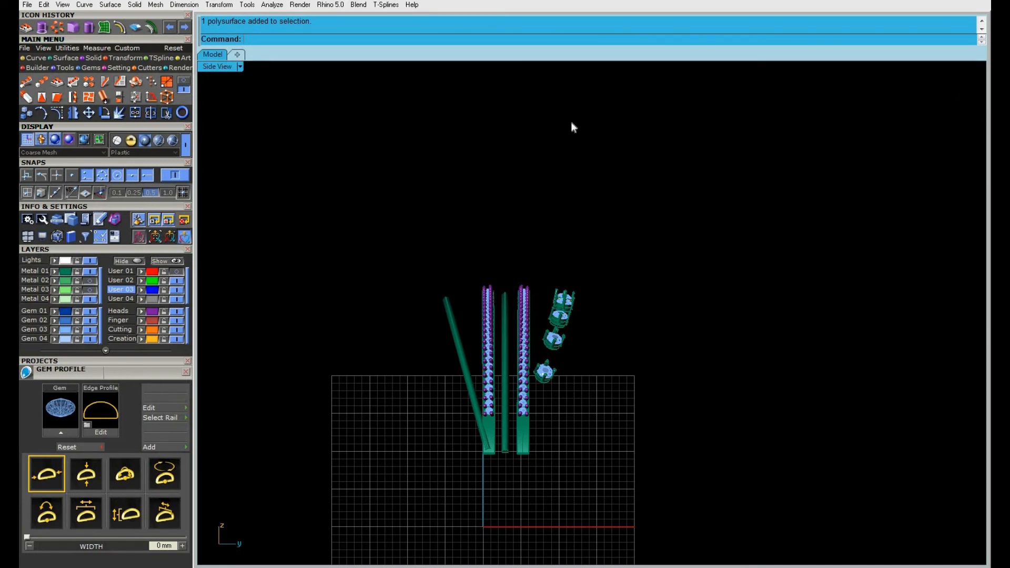
{"action": "key", "text": "ctrl+m"}
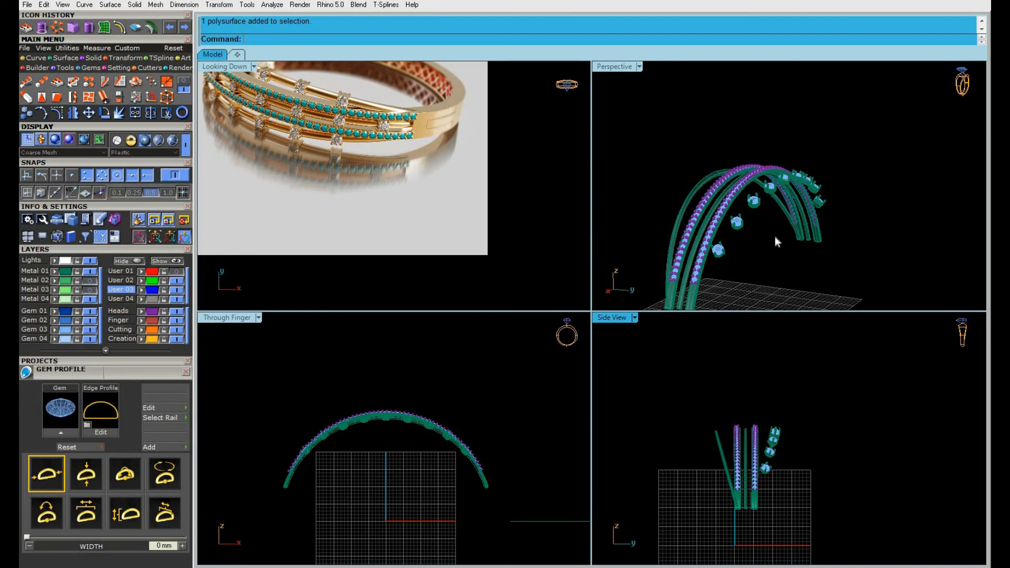
Select all the gem heads in Side view, maximize it, and start Mirror
{"action": "left_click", "coordinate": [756, 205]}
{"action": "left_click", "coordinate": [803, 263]}
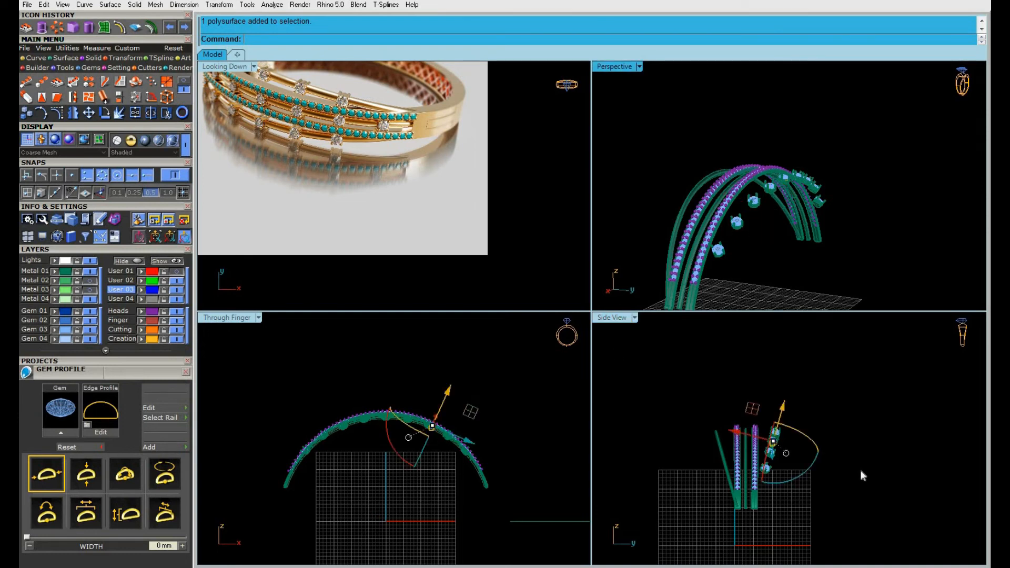
{"action": "left_click_drag", "start_coordinate": [835, 521], "coordinate": [767, 394]}
{"action": "scroll", "coordinate": [759, 511], "scroll_direction": "up", "scroll_amount": 5}
{"action": "left_click_drag", "start_coordinate": [798, 544], "coordinate": [702, 351]}
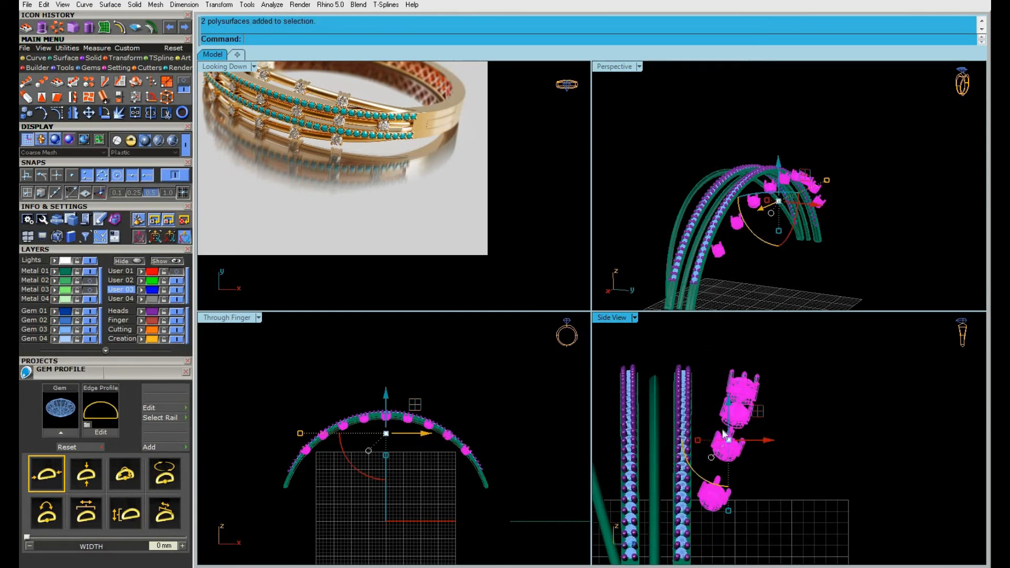
{"action": "scroll", "coordinate": [728, 451], "scroll_direction": "down", "scroll_amount": 4}
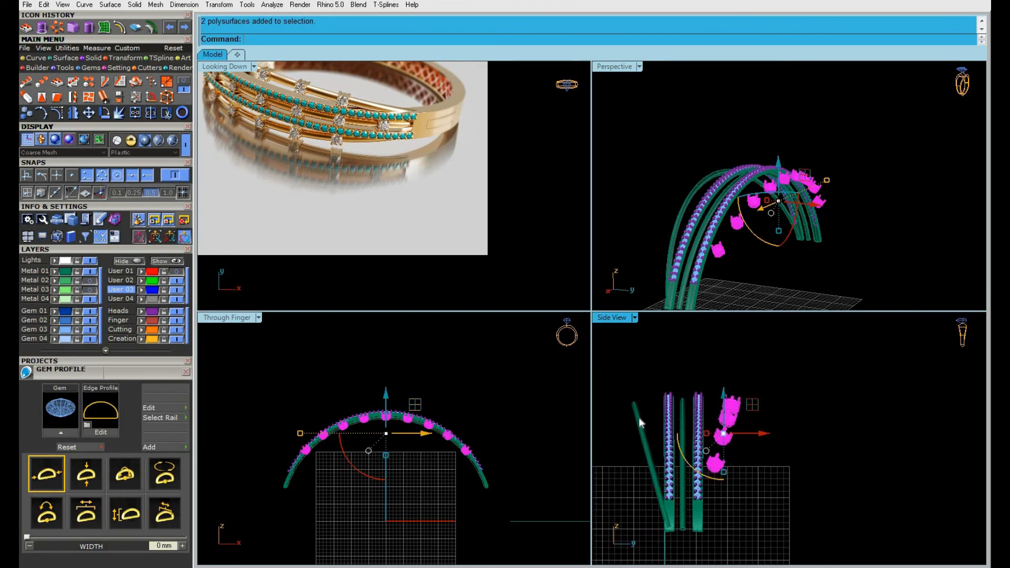
{"action": "double_click", "coordinate": [612, 318]}
{"action": "scroll", "coordinate": [447, 289], "scroll_direction": "down", "scroll_amount": 2}
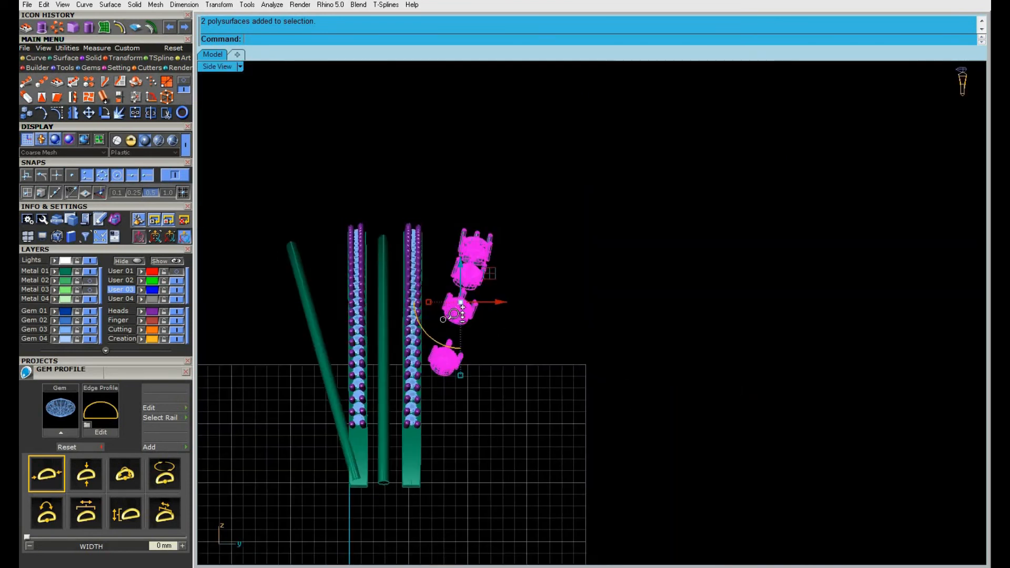
{"action": "left_click", "coordinate": [73, 113]}
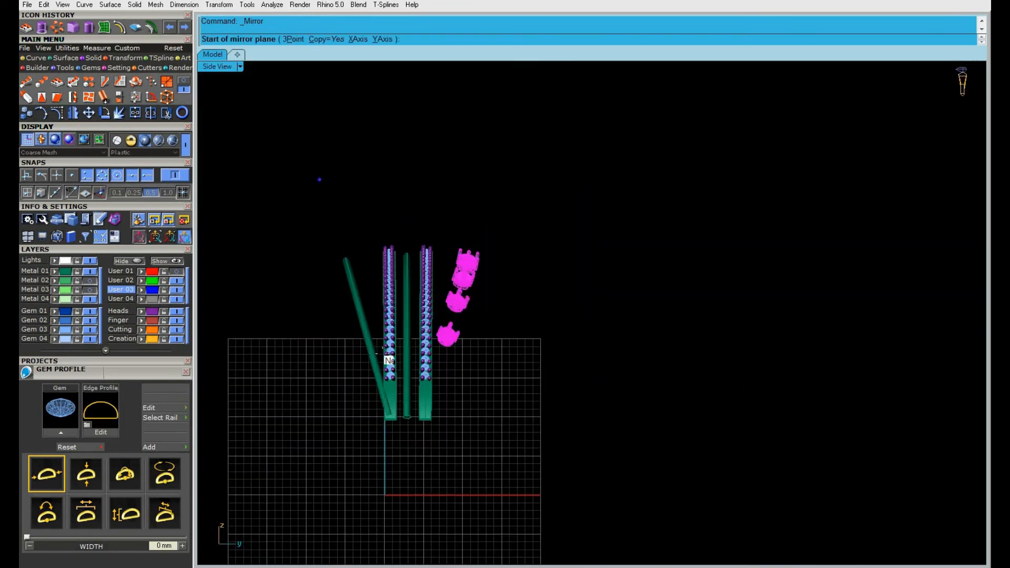
Mirror the gem-head strut across the bangle centre onto the right side
{"action": "left_click", "coordinate": [409, 417]}
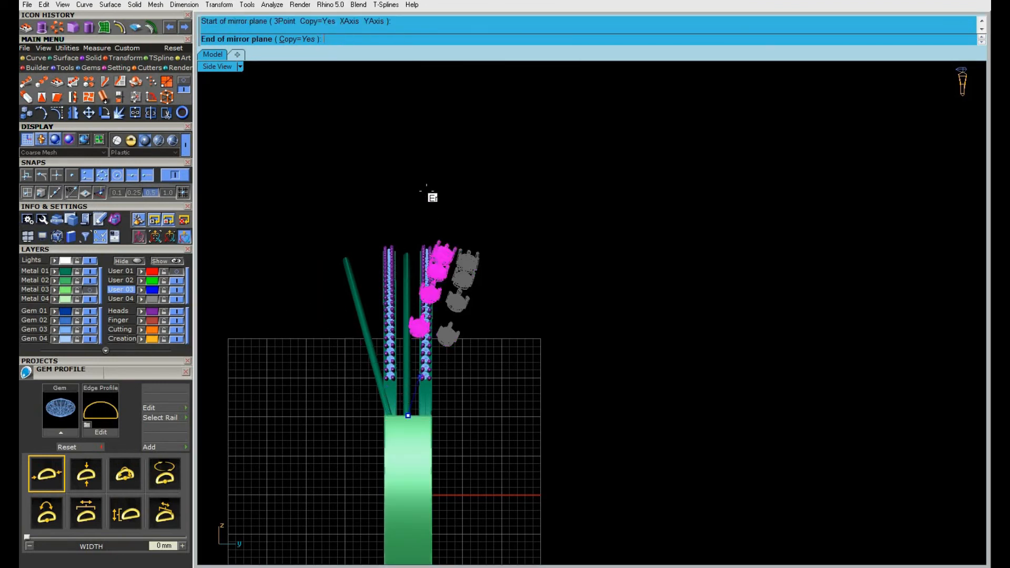
{"action": "left_click", "coordinate": [415, 153]}
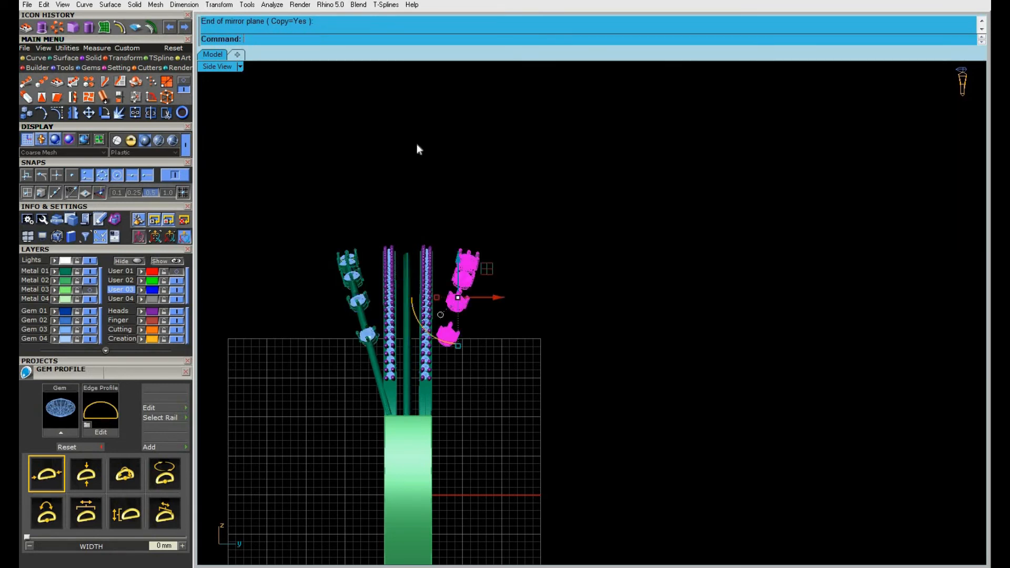
{"action": "left_click", "coordinate": [86, 290]}
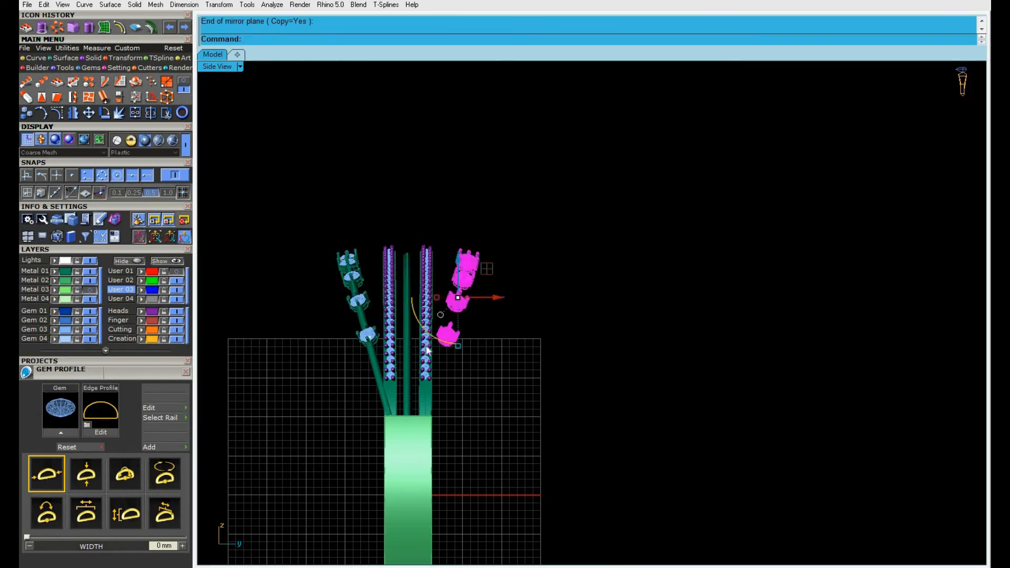
{"action": "left_click", "coordinate": [439, 361]}
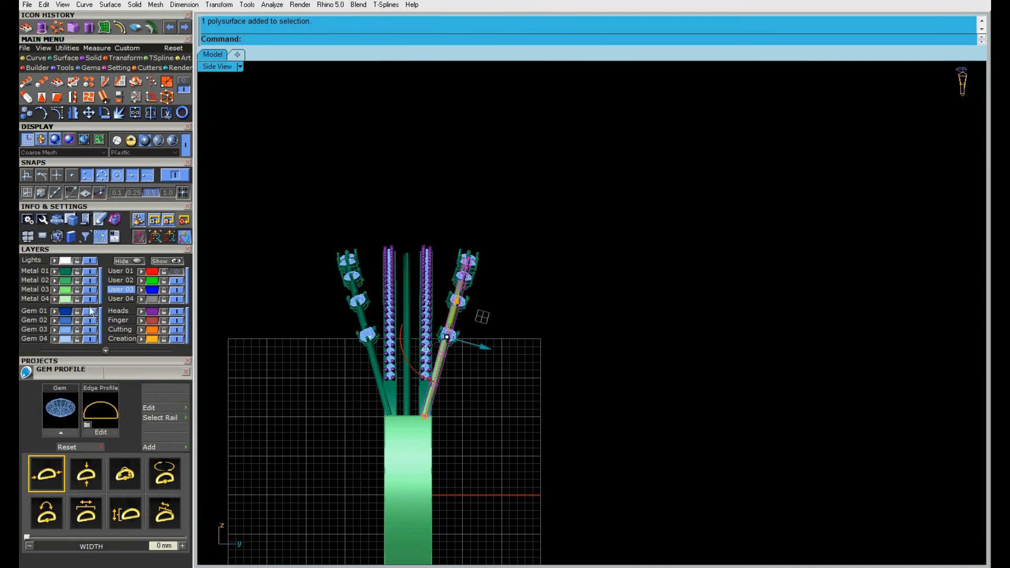
{"action": "left_click", "coordinate": [300, 155]}
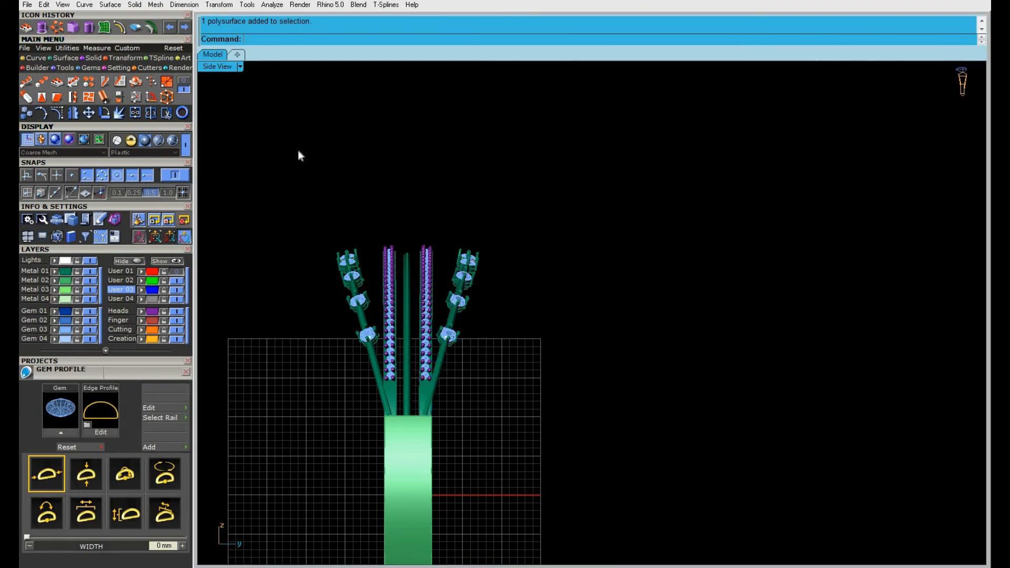
Maximize Perspective and orbit to a closer, tilted view of the band
{"action": "double_click", "coordinate": [218, 67]}
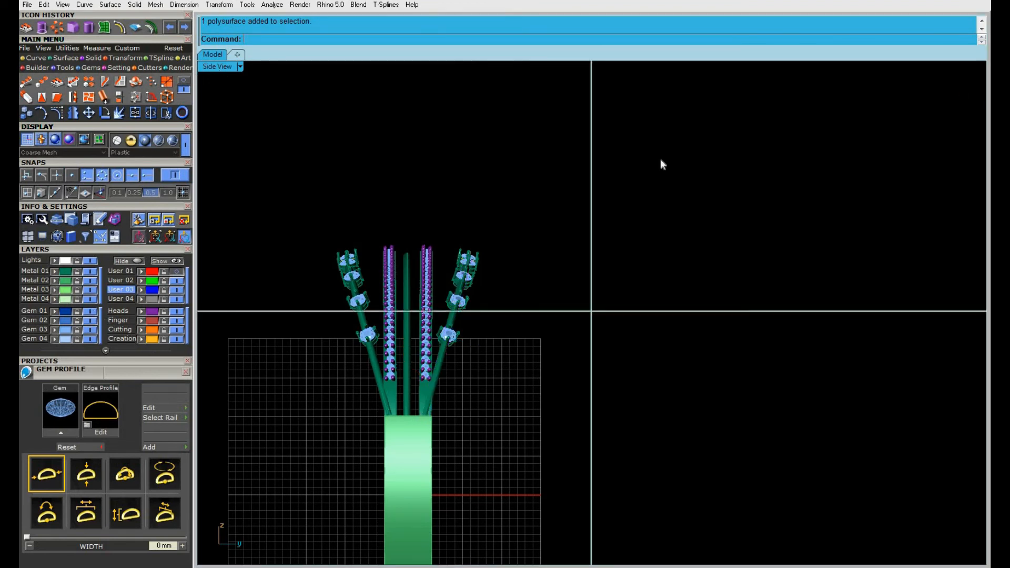
{"action": "right_click_drag", "start_coordinate": [744, 235], "coordinate": [624, 90]}
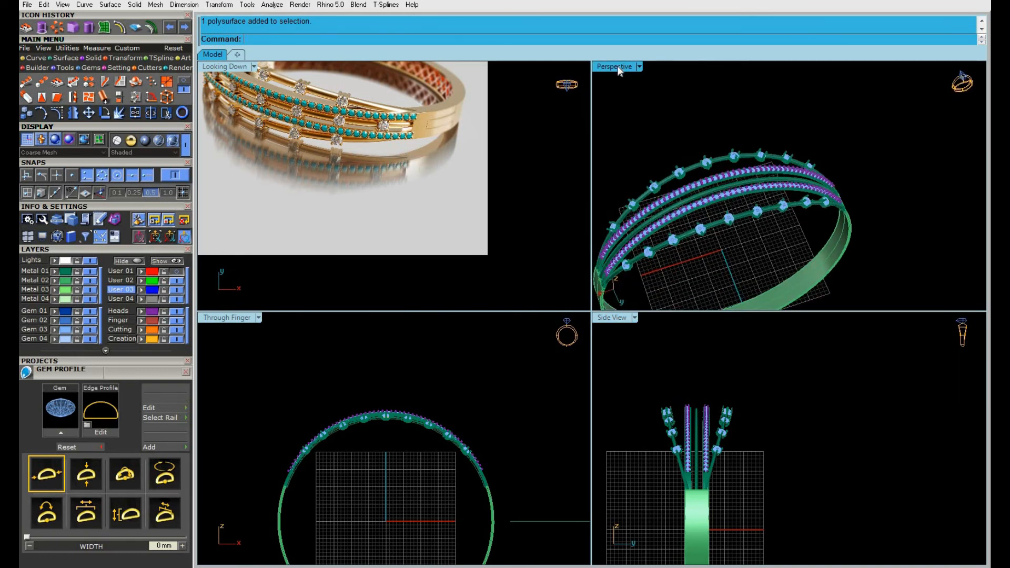
{"action": "double_click", "coordinate": [614, 67]}
{"action": "right_click_drag", "start_coordinate": [591, 208], "coordinate": [448, 253]}
Select the top gem head without its rail and drag it toward the centre rail
{"action": "double_click", "coordinate": [232, 70]}
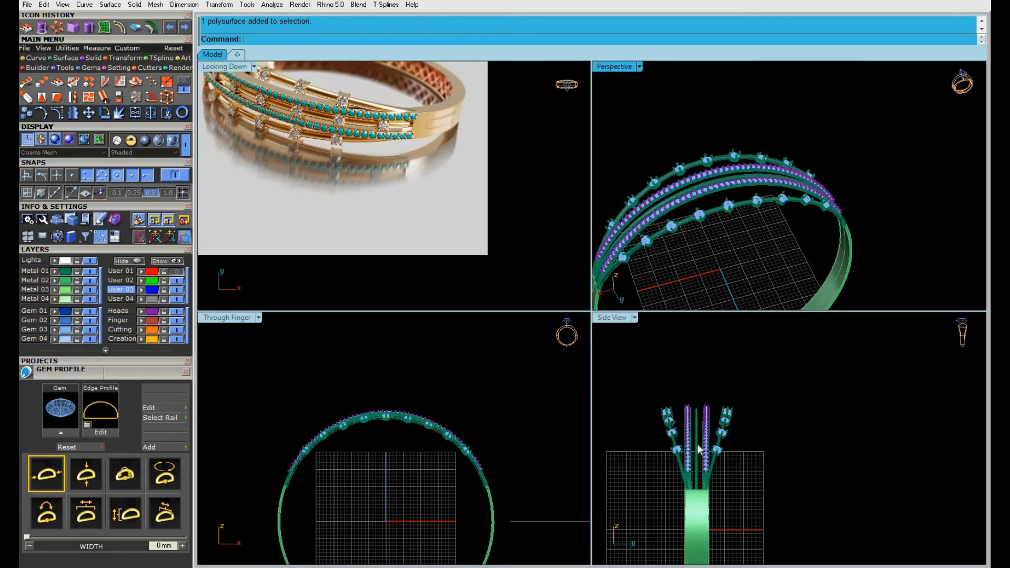
{"action": "scroll", "coordinate": [750, 393], "scroll_direction": "up", "scroll_amount": 3}
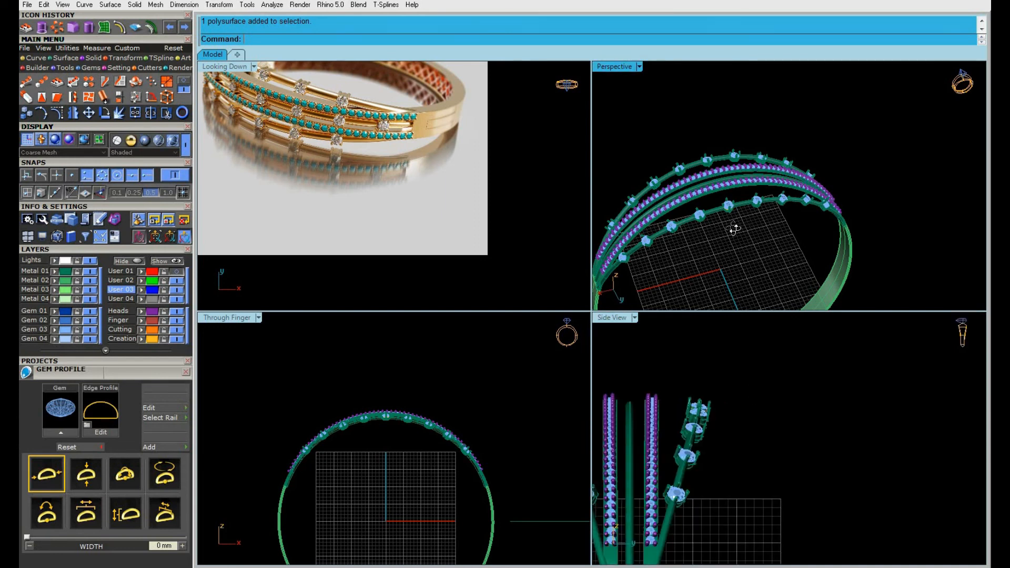
{"action": "right_click_drag", "start_coordinate": [733, 227], "coordinate": [731, 231]}
{"action": "mouse_move", "coordinate": [730, 229]}
{"action": "left_mouse_down"}
{"action": "mouse_move", "coordinate": [713, 195]}
{"action": "mouse_move", "coordinate": [731, 216]}
{"action": "left_mouse_up"}
{"action": "right_click_drag", "start_coordinate": [731, 210], "coordinate": [730, 109]}
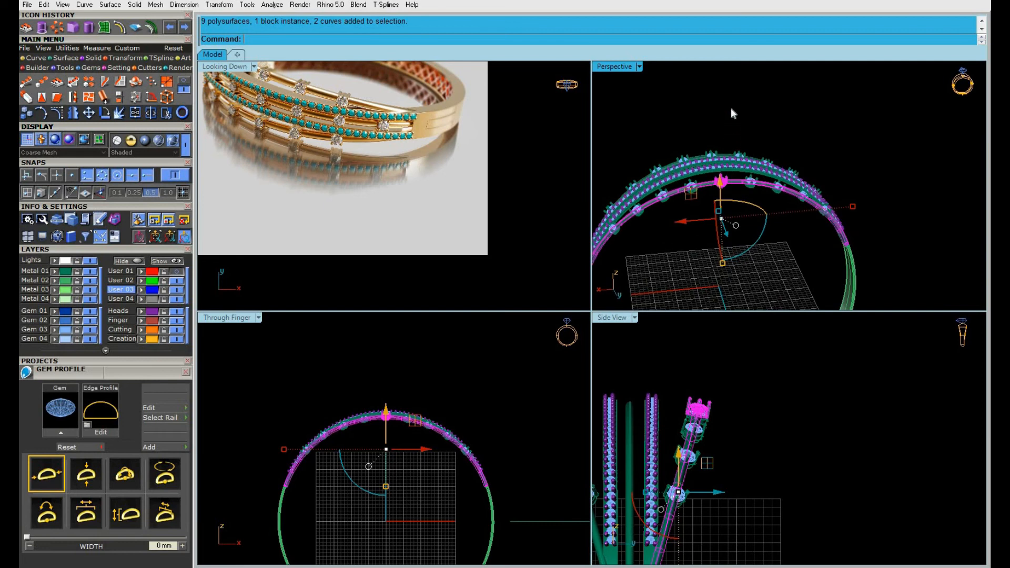
{"action": "scroll", "coordinate": [734, 161], "scroll_direction": "up", "scroll_amount": 5}
{"action": "left_click", "coordinate": [753, 215], "text": "ctrl"}
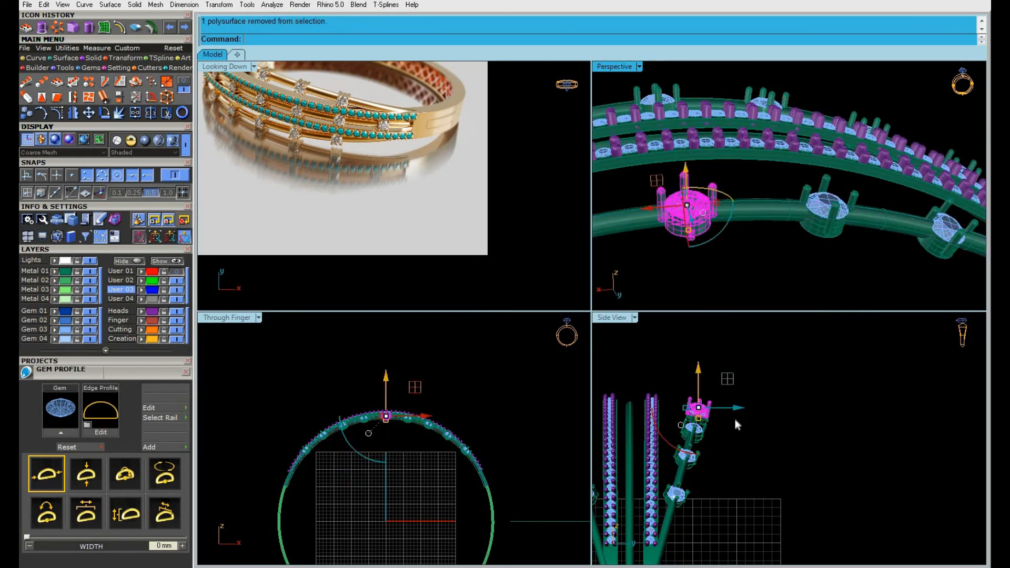
{"action": "left_click_drag", "start_coordinate": [704, 412], "coordinate": [670, 414]}
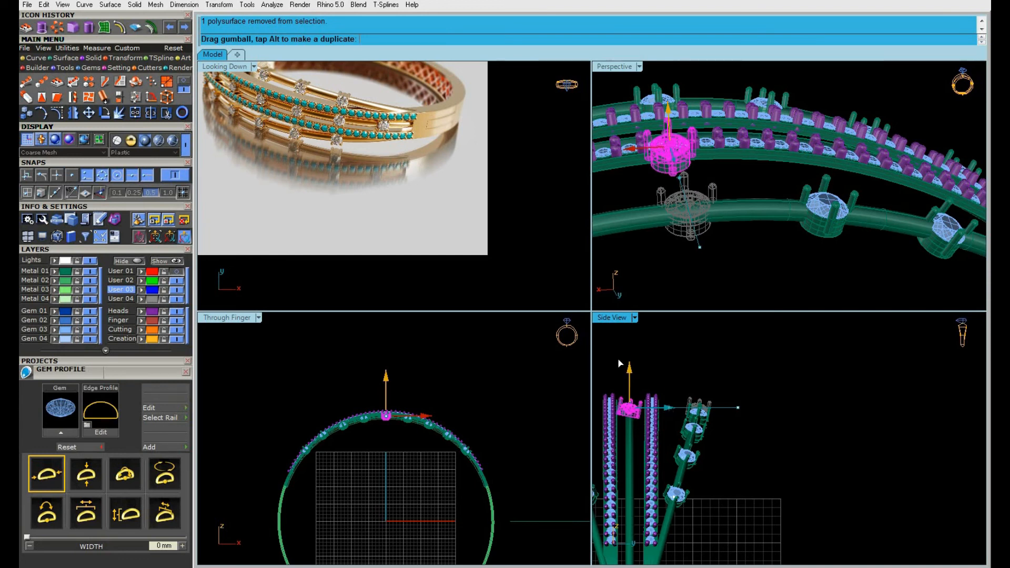
Undo that move in the maximized Side view and clear the selection
{"action": "double_click", "coordinate": [620, 317]}
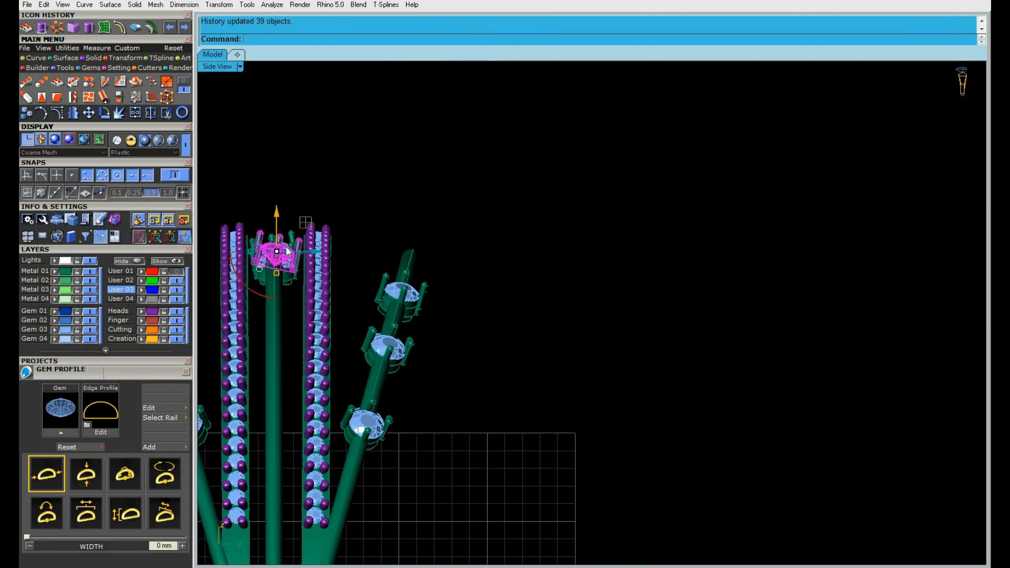
{"action": "scroll", "coordinate": [285, 247], "scroll_direction": "up", "scroll_amount": 5}
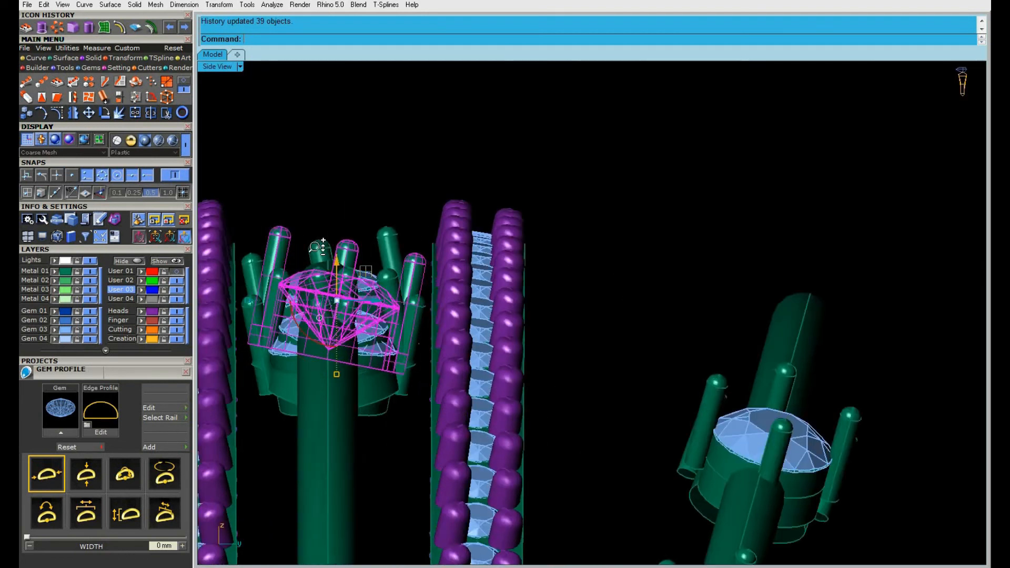
{"action": "scroll", "coordinate": [316, 247], "scroll_direction": "down", "scroll_amount": 5}
{"action": "key", "text": "ctrl+z"}
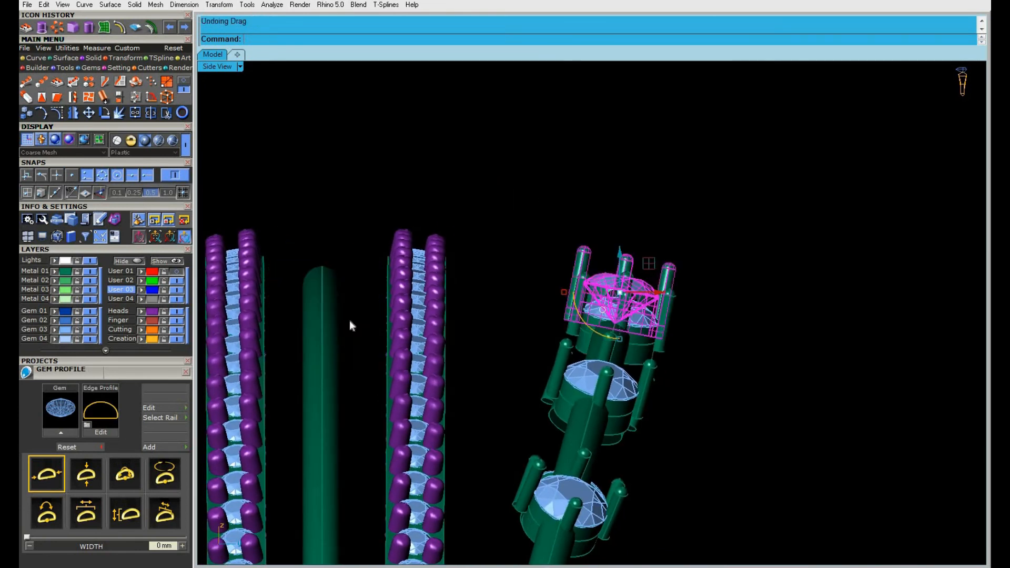
{"action": "left_click", "coordinate": [645, 116]}
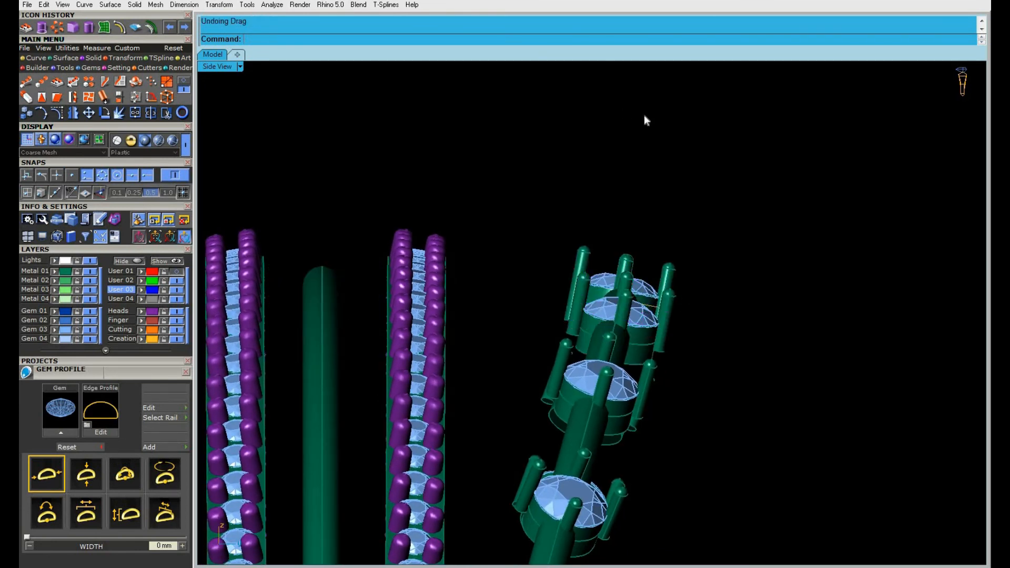
{"action": "double_click", "coordinate": [217, 67]}
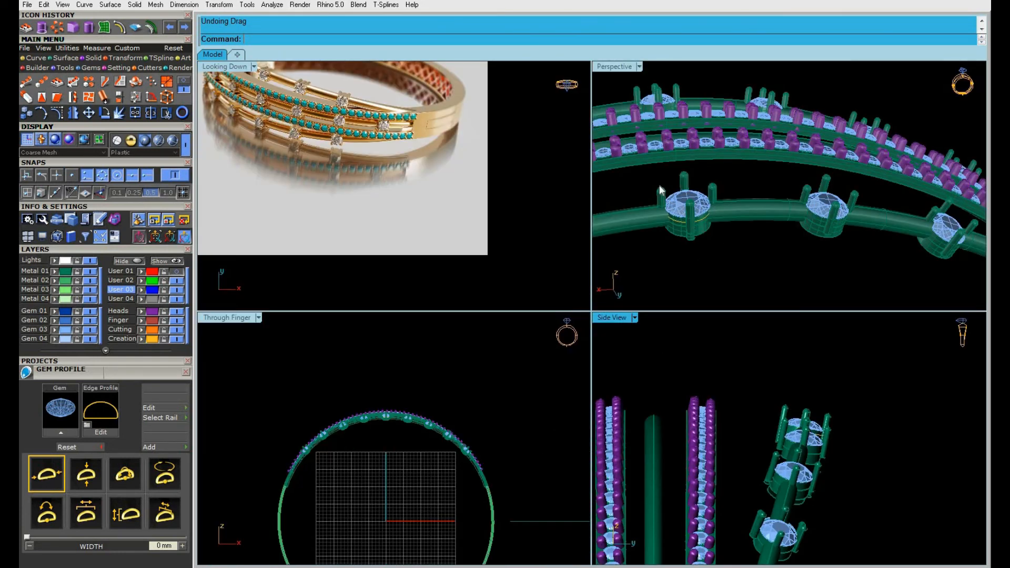
Reselect the top head, drag it left toward the centre, then undo again
{"action": "left_click_drag", "start_coordinate": [720, 236], "coordinate": [654, 176]}
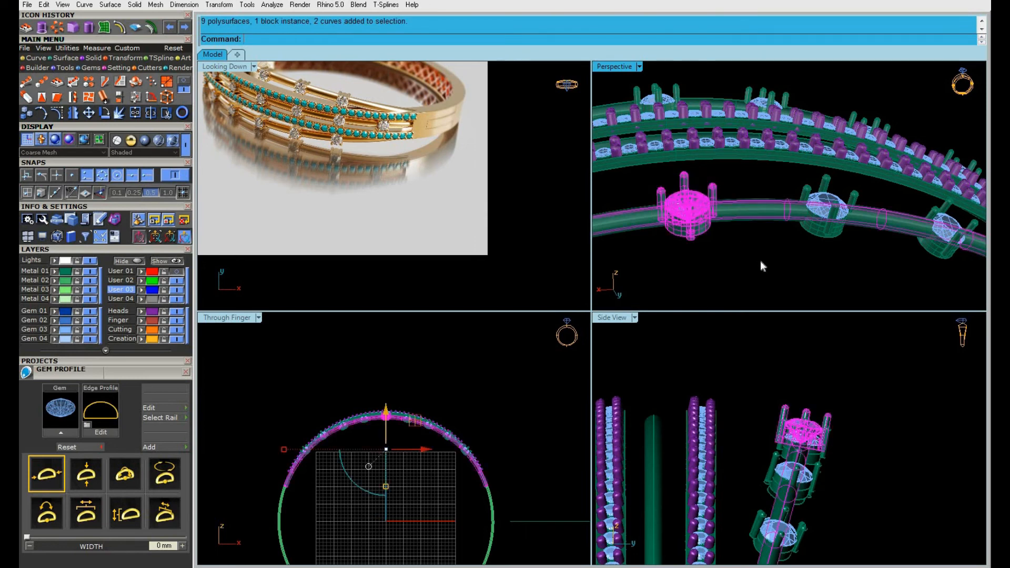
{"action": "left_click_drag", "start_coordinate": [745, 190], "coordinate": [744, 187], "text": "ctrl"}
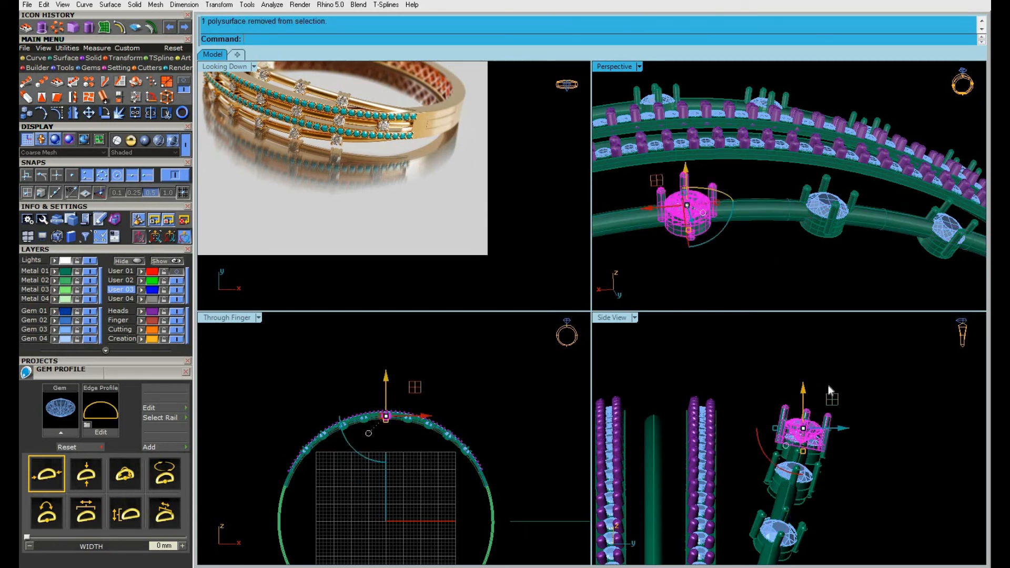
{"action": "scroll", "coordinate": [805, 254], "scroll_direction": "down", "scroll_amount": 10}
{"action": "right_click_drag", "start_coordinate": [807, 258], "coordinate": [831, 237]}
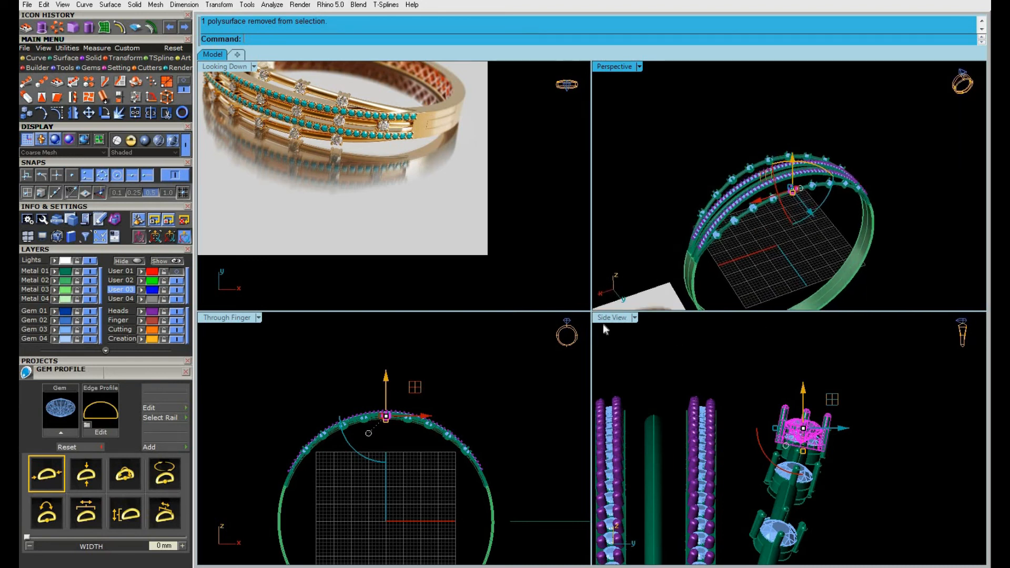
{"action": "double_click", "coordinate": [609, 318]}
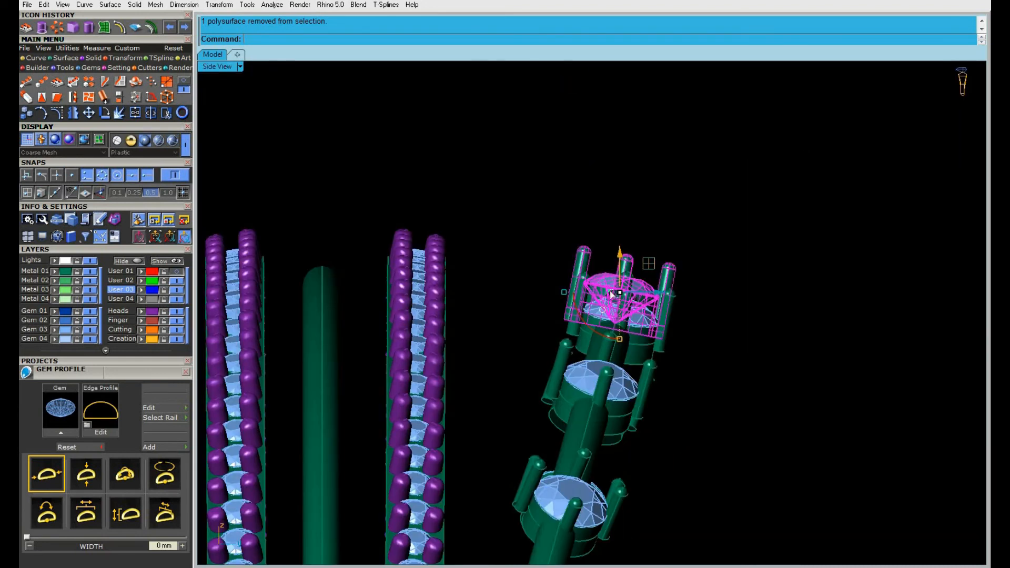
{"action": "left_click_drag", "start_coordinate": [612, 294], "coordinate": [362, 232]}
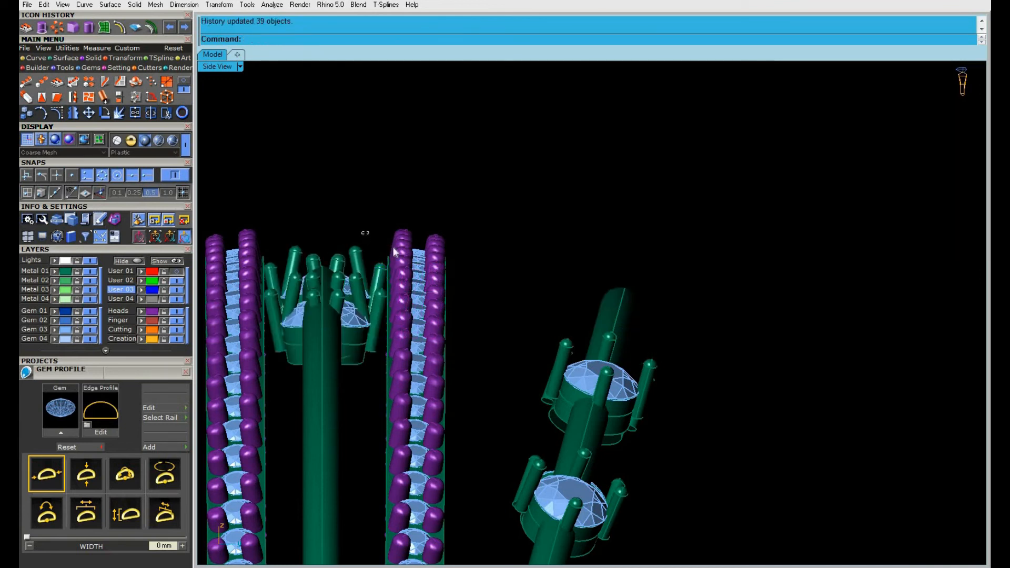
{"action": "key", "text": "ctrl+z"}
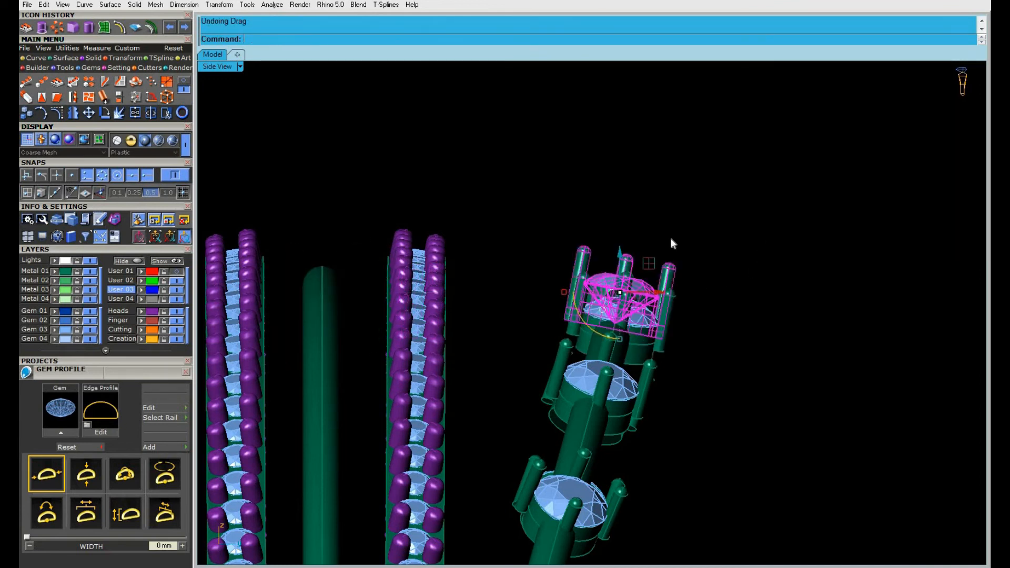
{"action": "left_click", "coordinate": [673, 243]}
Select only the top head on the right strut and maximize the Side view
{"action": "scroll", "coordinate": [702, 287], "scroll_direction": "down", "scroll_amount": 5}
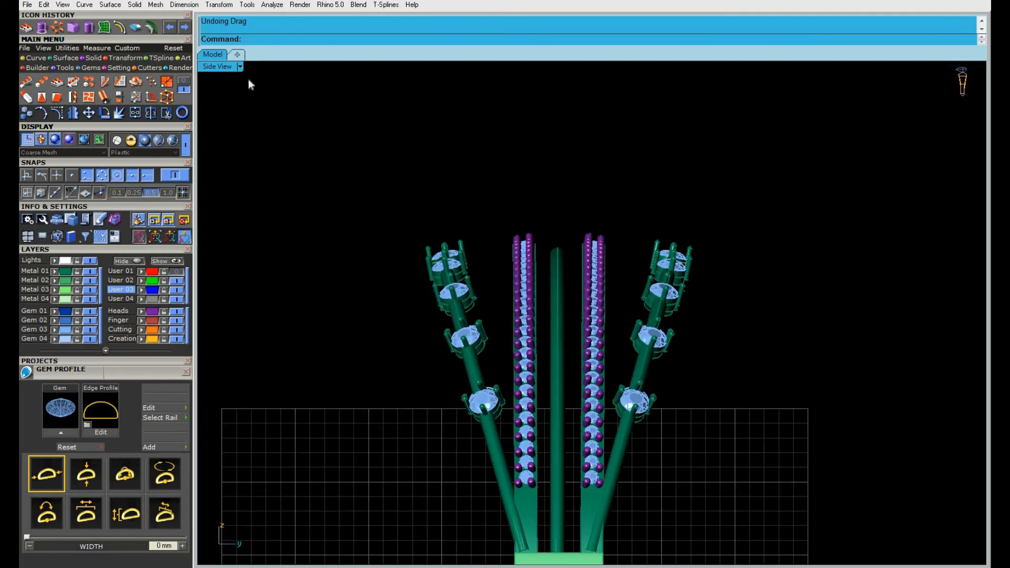
{"action": "double_click", "coordinate": [227, 69]}
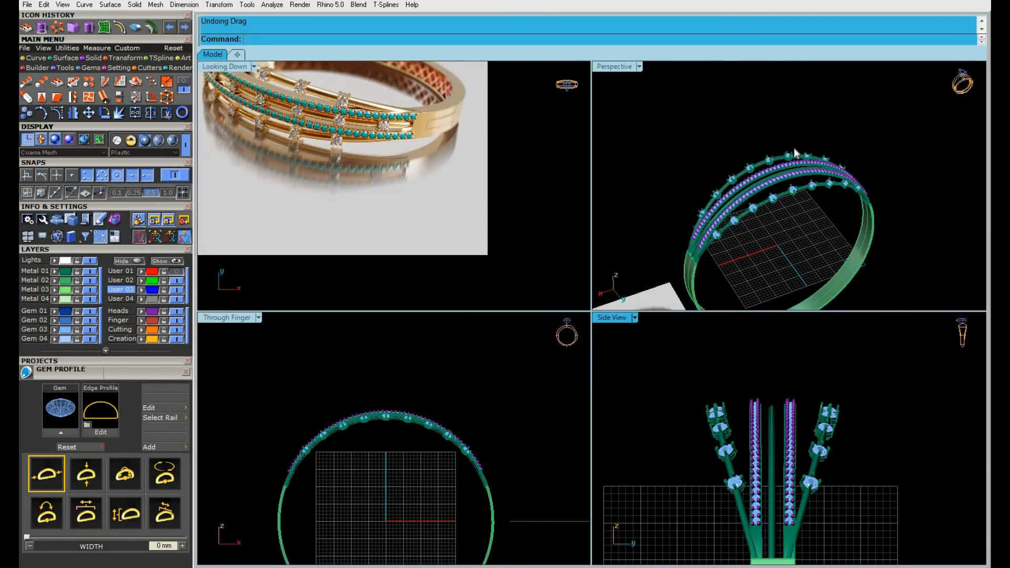
{"action": "scroll", "coordinate": [781, 196], "scroll_direction": "up", "scroll_amount": 10}
{"action": "left_click_drag", "start_coordinate": [848, 232], "coordinate": [785, 136]}
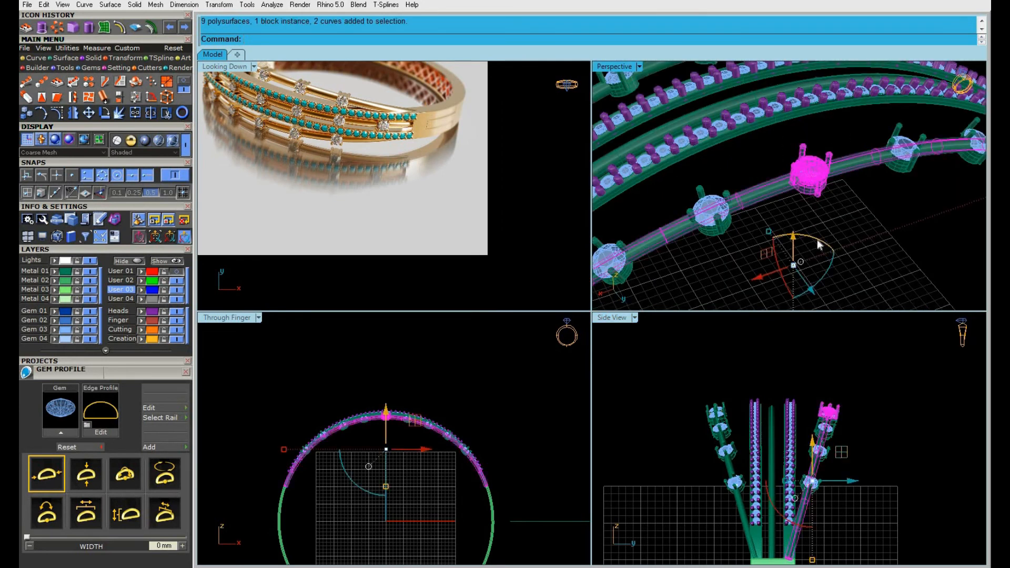
{"action": "left_click_drag", "start_coordinate": [741, 173], "coordinate": [741, 174], "text": "ctrl"}
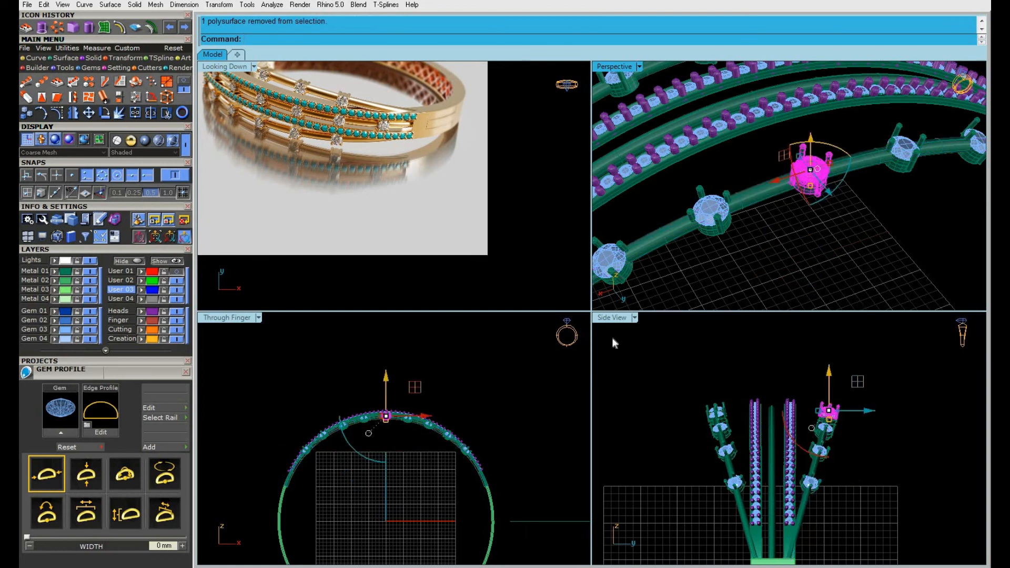
{"action": "double_click", "coordinate": [598, 318]}
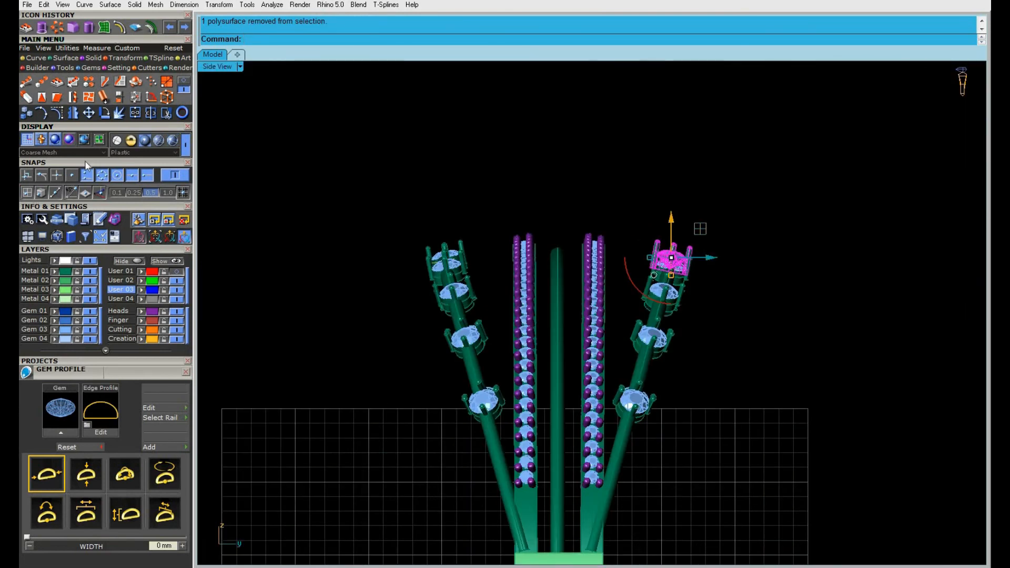
Copy the selected head from its base midpoint and drag the copy onto the centre rail
{"action": "left_click", "coordinate": [26, 113]}
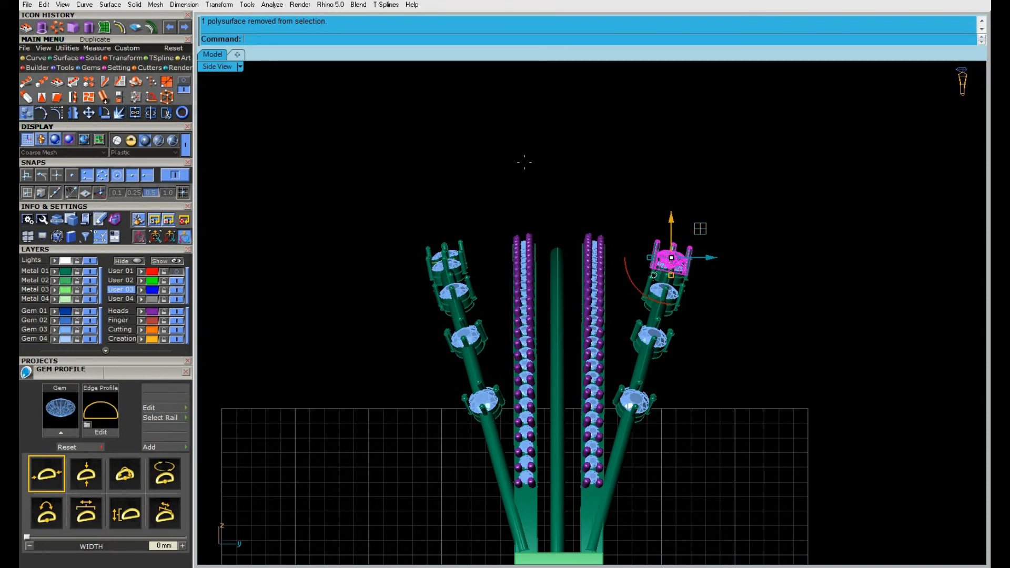
{"action": "left_click", "coordinate": [559, 552]}
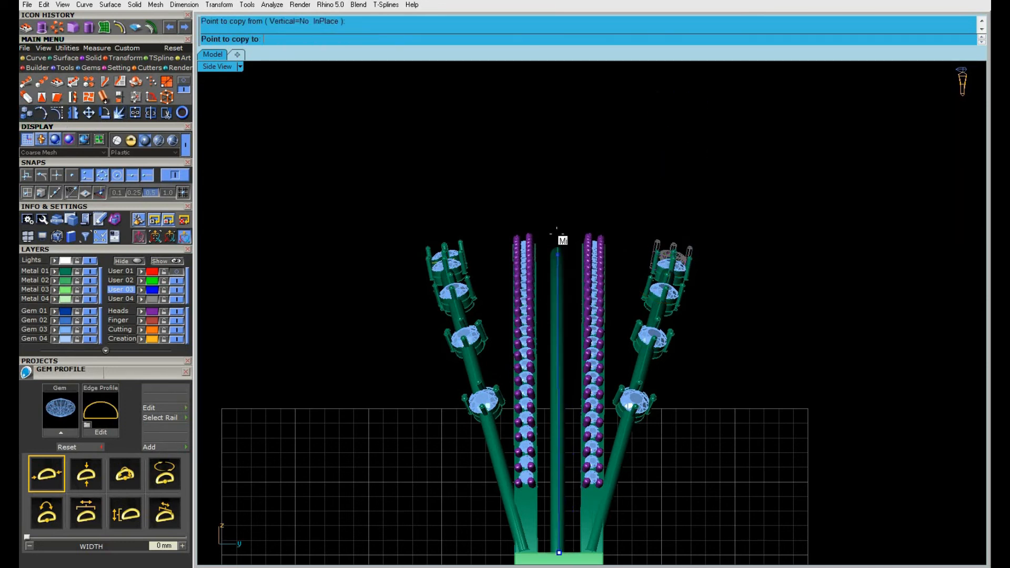
{"action": "left_click", "coordinate": [283, 472]}
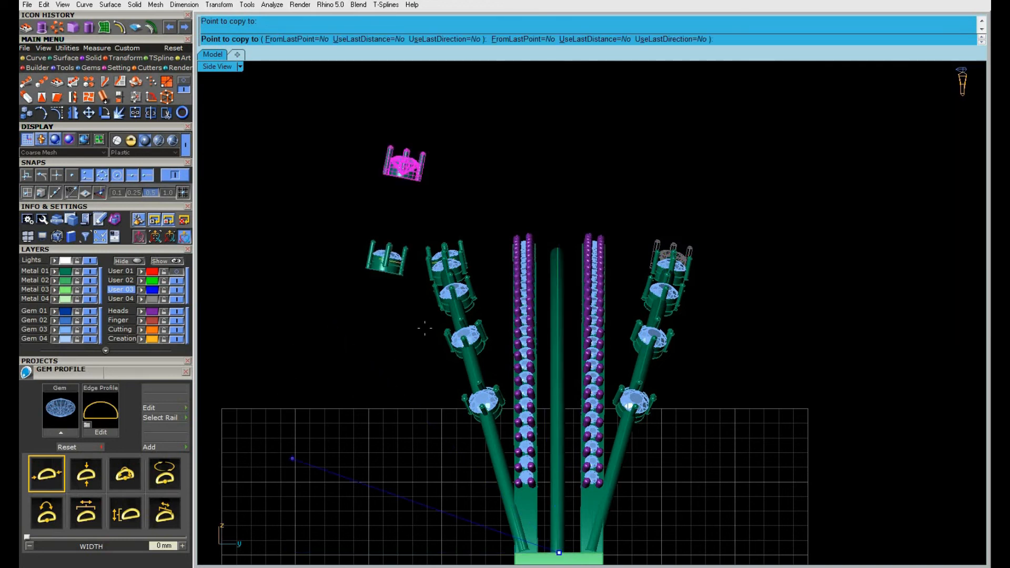
{"action": "key", "text": "Return"}
{"action": "key", "text": "Escape"}
{"action": "left_click_drag", "start_coordinate": [410, 310], "coordinate": [336, 218]}
{"action": "left_click_drag", "start_coordinate": [428, 257], "coordinate": [579, 228]}
Rotate the centre head upright and nudge it slightly to the right
{"action": "scroll", "coordinate": [566, 179], "scroll_direction": "up", "scroll_amount": 5}
{"action": "scroll", "coordinate": [570, 336], "scroll_direction": "up", "scroll_amount": 3}
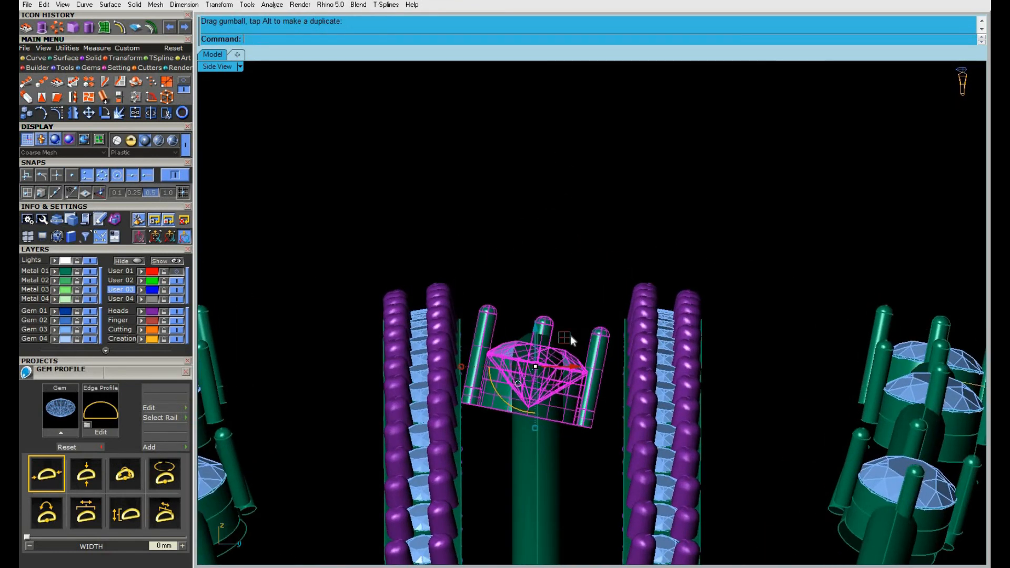
{"action": "left_click_drag", "start_coordinate": [509, 331], "coordinate": [495, 330]}
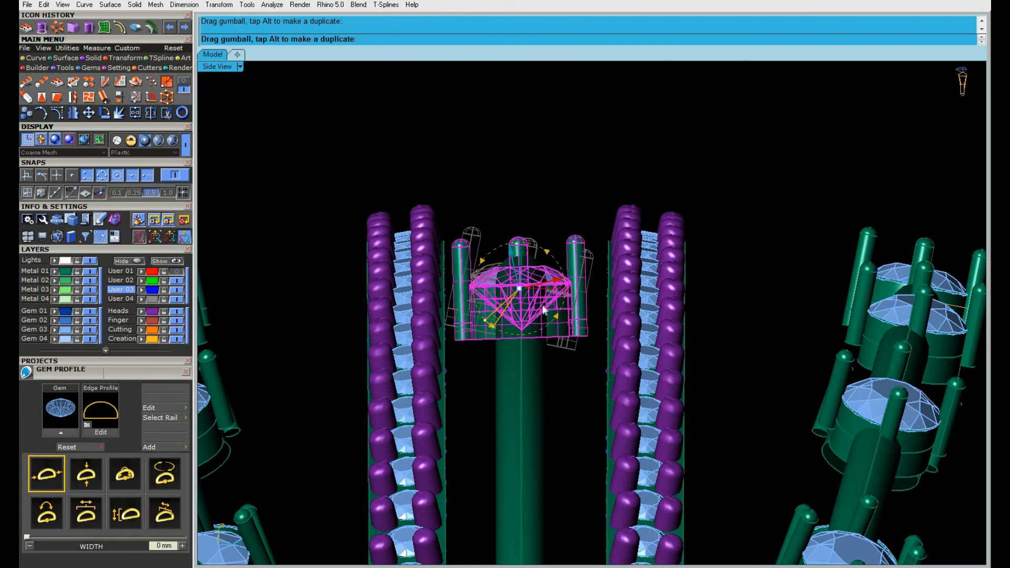
{"action": "left_click_drag", "start_coordinate": [556, 282], "coordinate": [512, 225]}
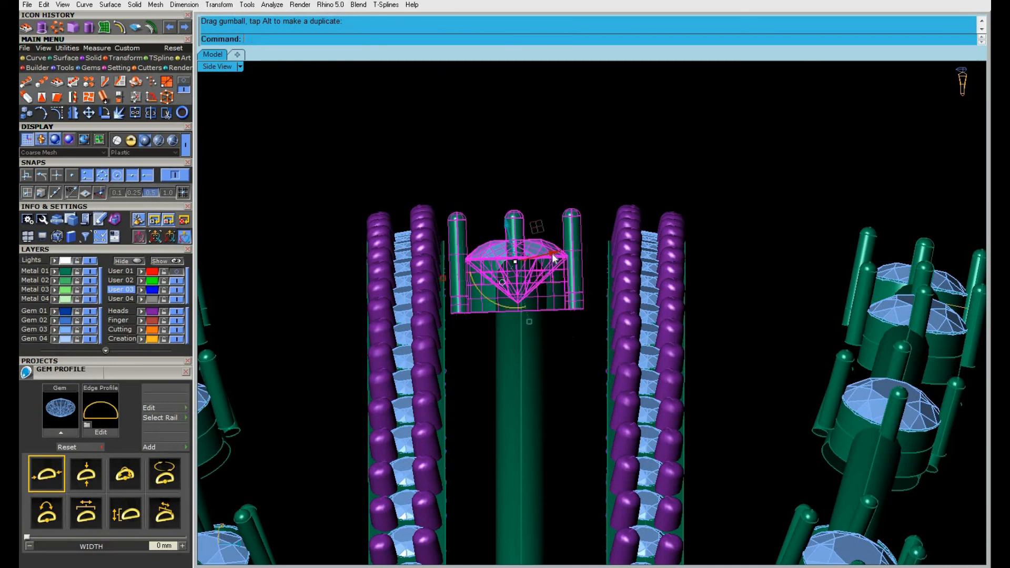
{"action": "left_click_drag", "start_coordinate": [553, 257], "coordinate": [557, 255]}
{"action": "left_click_drag", "start_coordinate": [519, 226], "coordinate": [521, 226]}
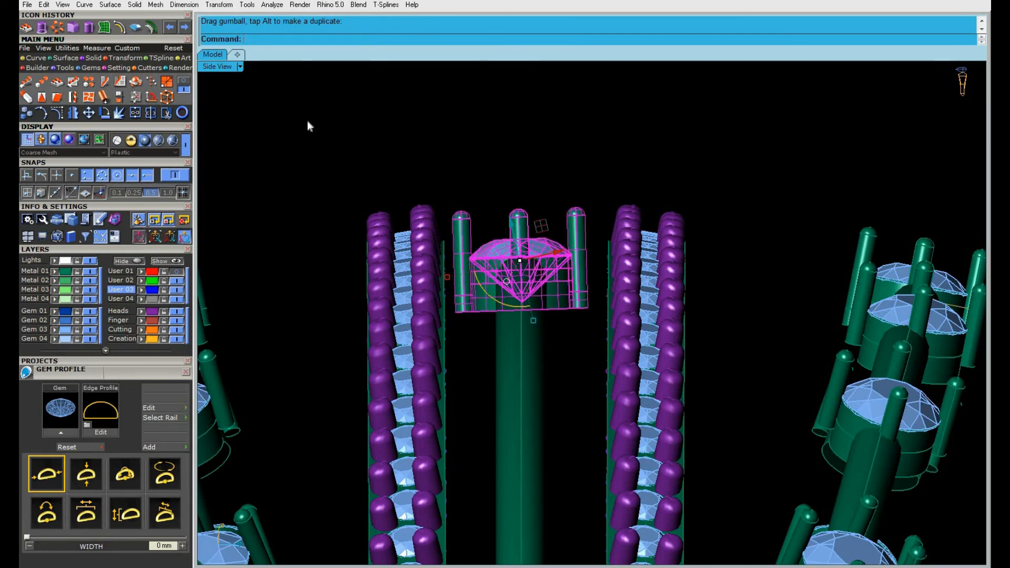
{"action": "double_click", "coordinate": [227, 67]}
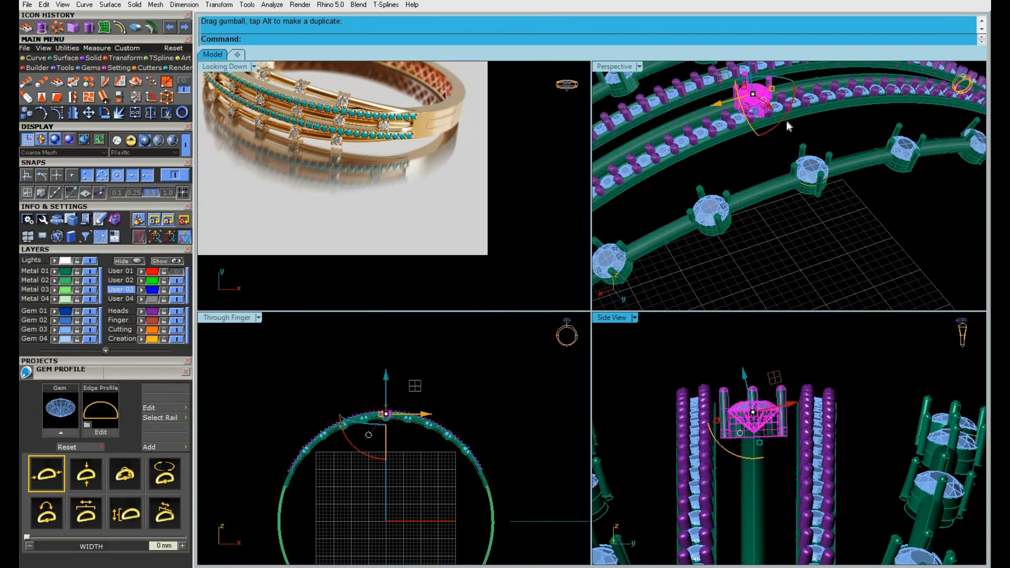
Select the centre head without its rod in Side view and try nudging and rotating it
{"action": "right_click_drag", "start_coordinate": [786, 121], "coordinate": [883, 141]}
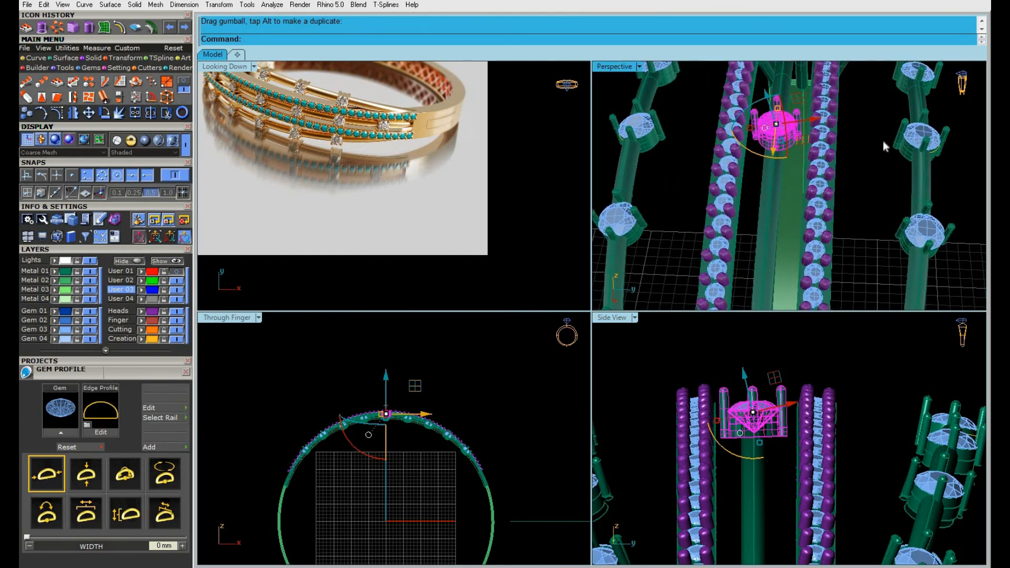
{"action": "key", "text": "Escape"}
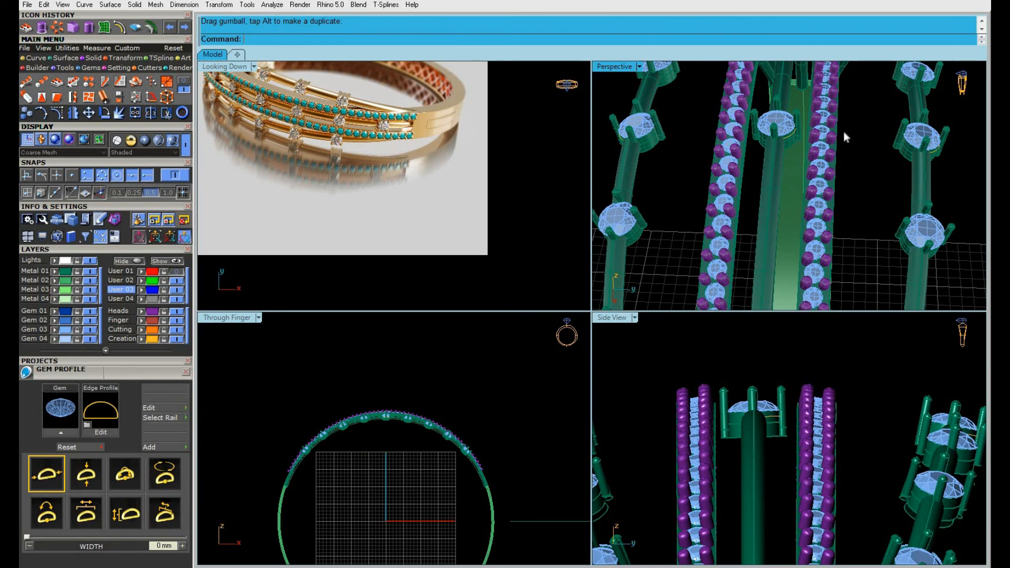
{"action": "left_click", "coordinate": [783, 455]}
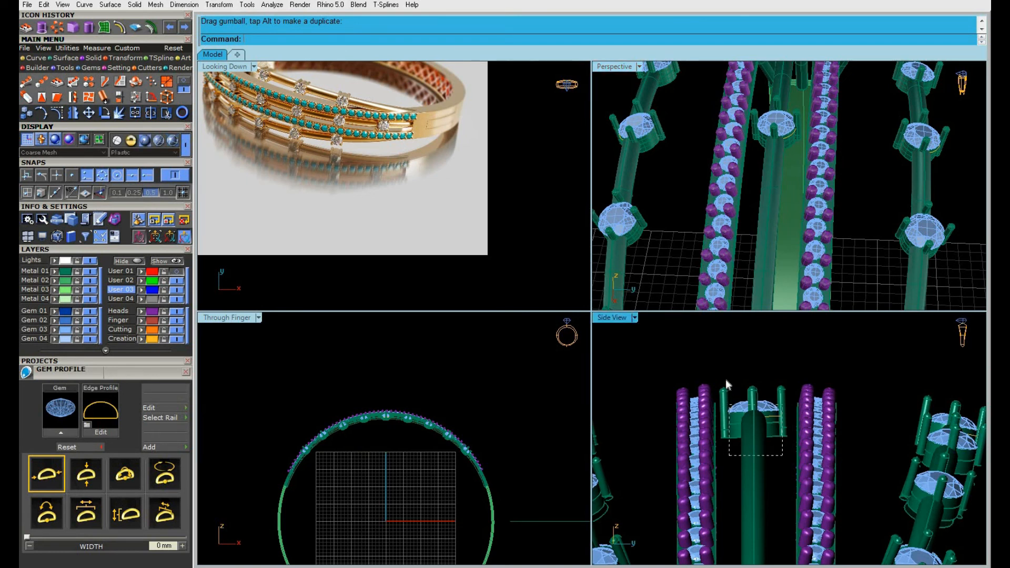
{"action": "left_click_drag", "start_coordinate": [725, 379], "coordinate": [788, 452]}
{"action": "left_click_drag", "start_coordinate": [775, 490], "coordinate": [740, 469], "text": "ctrl"}
{"action": "left_click_drag", "start_coordinate": [785, 414], "coordinate": [786, 412]}
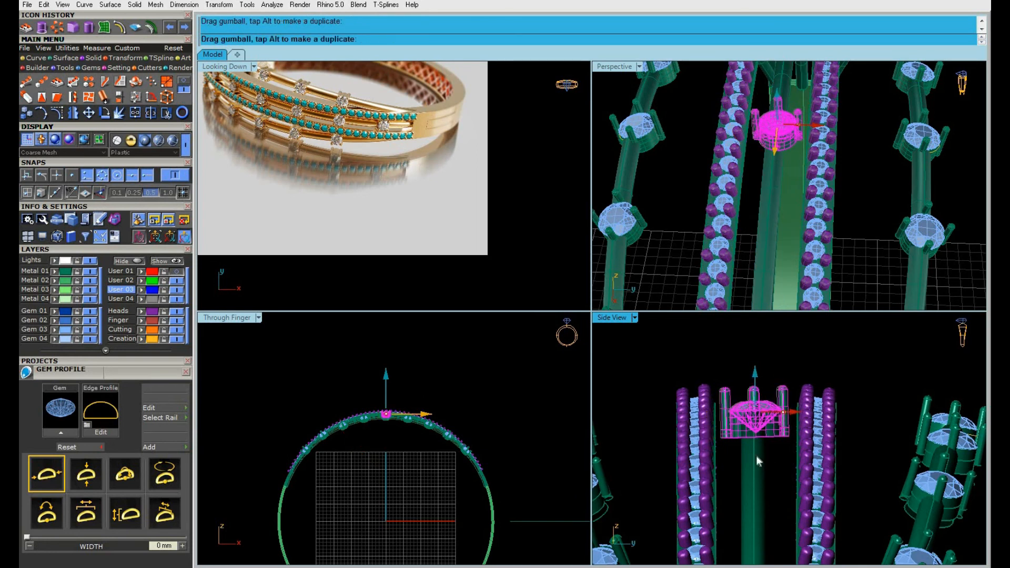
{"action": "left_click_drag", "start_coordinate": [726, 453], "coordinate": [745, 435]}
{"action": "left_click", "coordinate": [840, 164]}
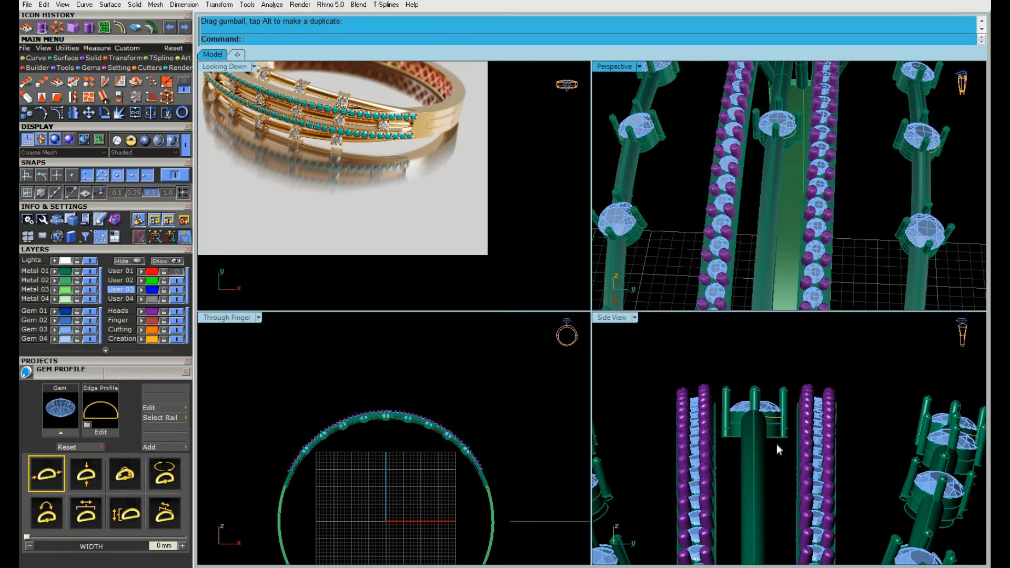
Reselect the centre head alone, raise it slightly, and inspect it in maximized Perspective
{"action": "left_click_drag", "start_coordinate": [780, 458], "coordinate": [725, 384]}
{"action": "left_click_drag", "start_coordinate": [782, 458], "coordinate": [723, 379]}
{"action": "left_click_drag", "start_coordinate": [737, 467], "coordinate": [728, 462], "text": "ctrl"}
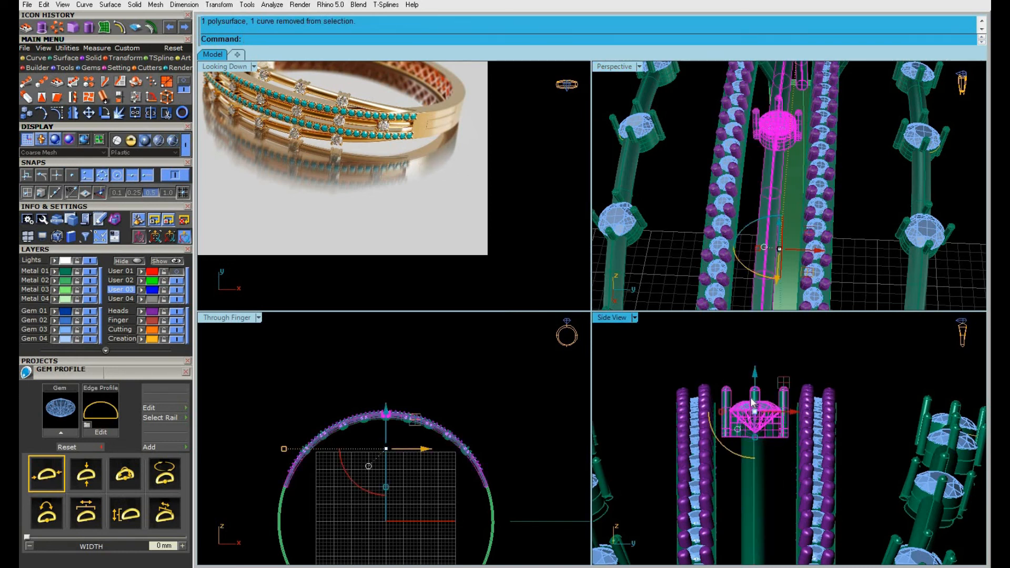
{"action": "left_click_drag", "start_coordinate": [756, 371], "coordinate": [756, 363]}
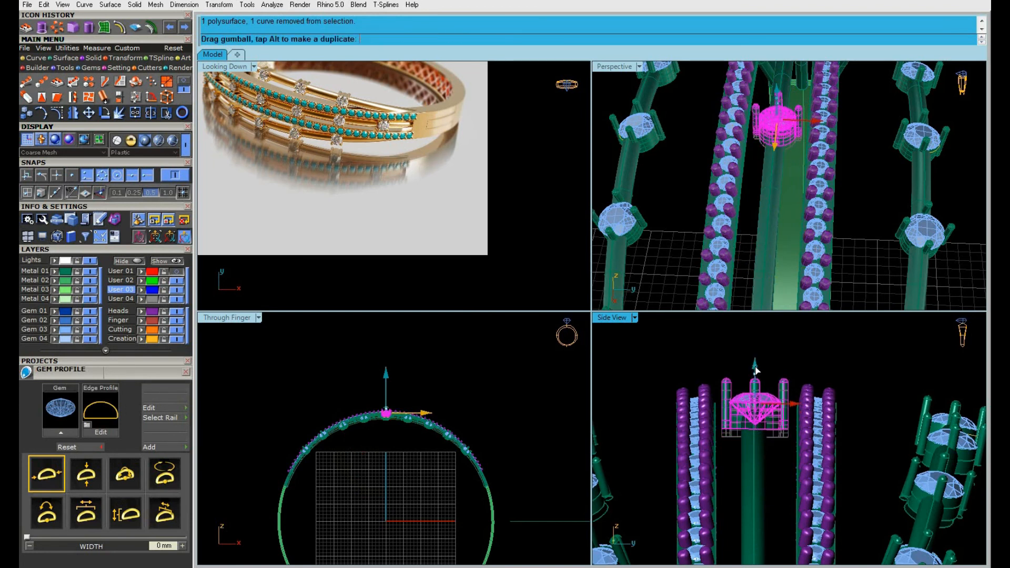
{"action": "double_click", "coordinate": [612, 67]}
{"action": "right_click_drag", "start_coordinate": [618, 183], "coordinate": [657, 242]}
{"action": "right_click_drag", "start_coordinate": [620, 194], "coordinate": [388, 84]}
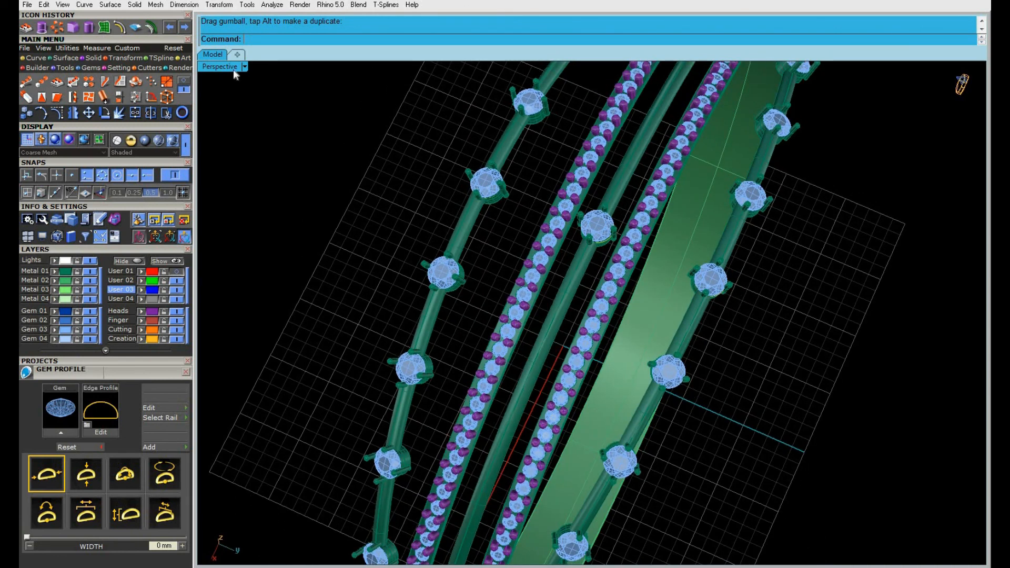
Lift the centre head a little more and maximize the Through Finger view
{"action": "double_click", "coordinate": [228, 67]}
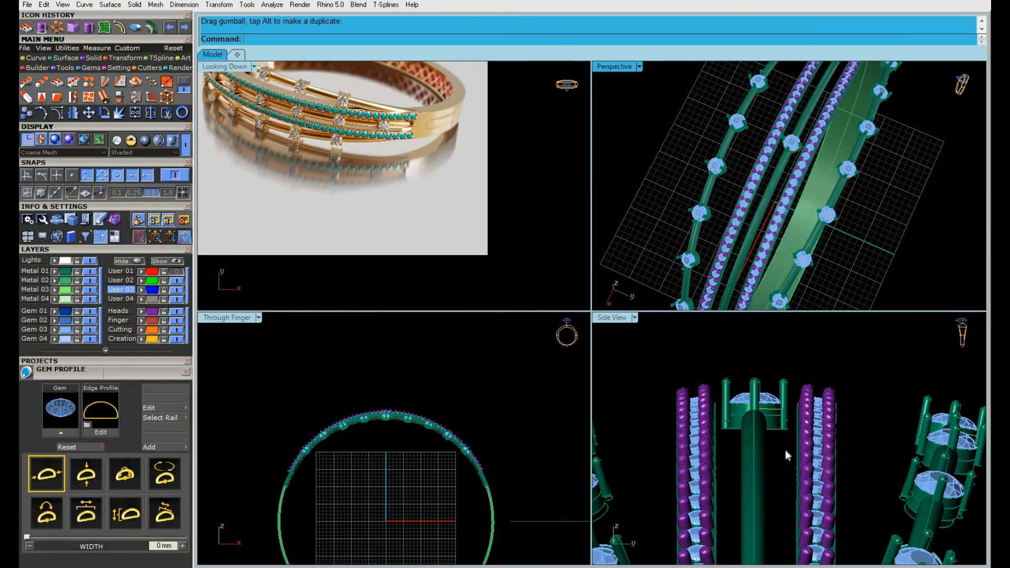
{"action": "left_click_drag", "start_coordinate": [783, 441], "coordinate": [722, 356]}
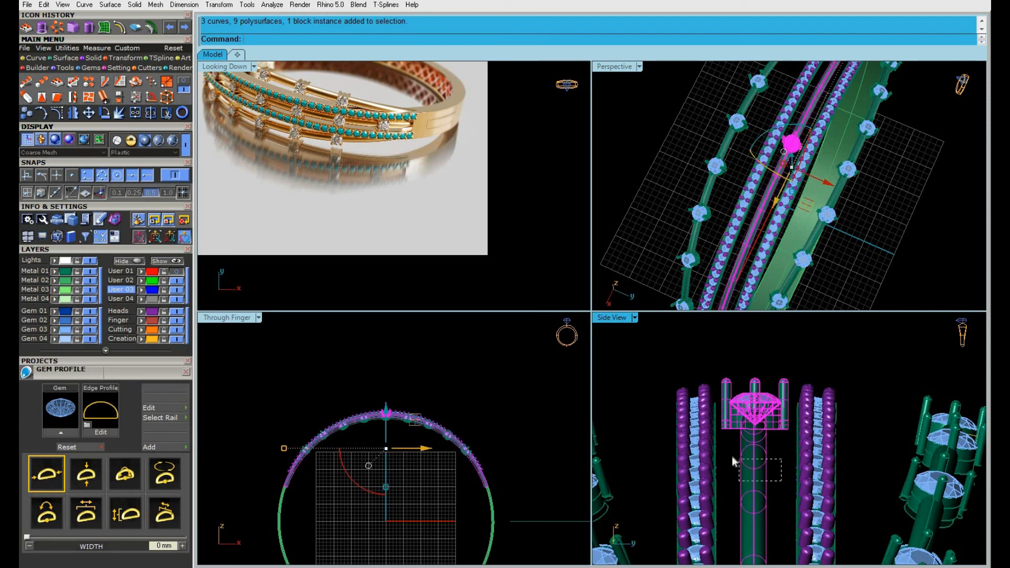
{"action": "left_click", "coordinate": [752, 462], "text": "ctrl"}
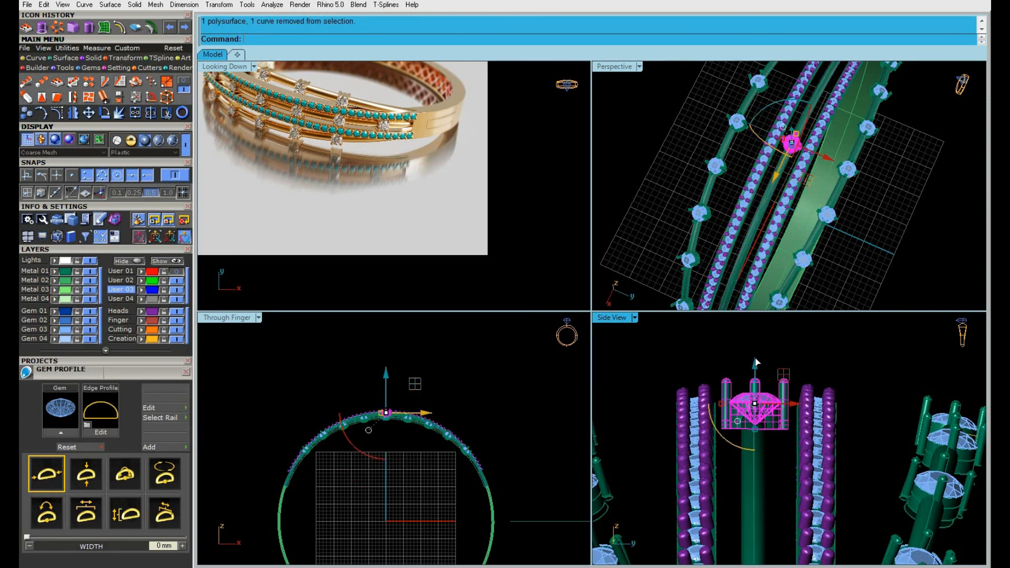
{"action": "left_click_drag", "start_coordinate": [756, 365], "coordinate": [755, 359]}
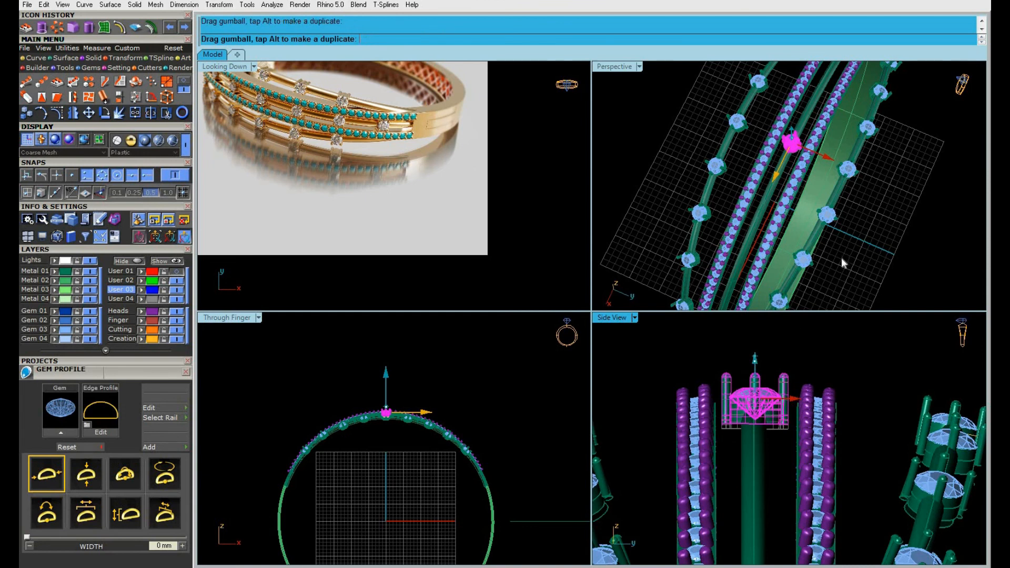
{"action": "double_click", "coordinate": [238, 318]}
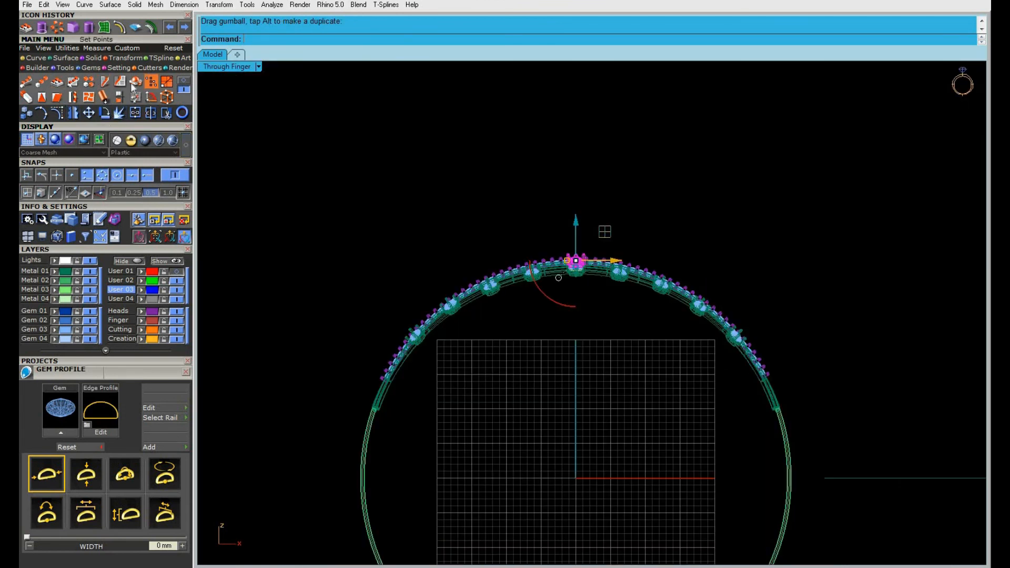
Start a polar array of the head centred at 0,0,0, then cancel the eight-copy result
{"action": "left_click", "coordinate": [183, 82]}
{"action": "left_click", "coordinate": [151, 83]}
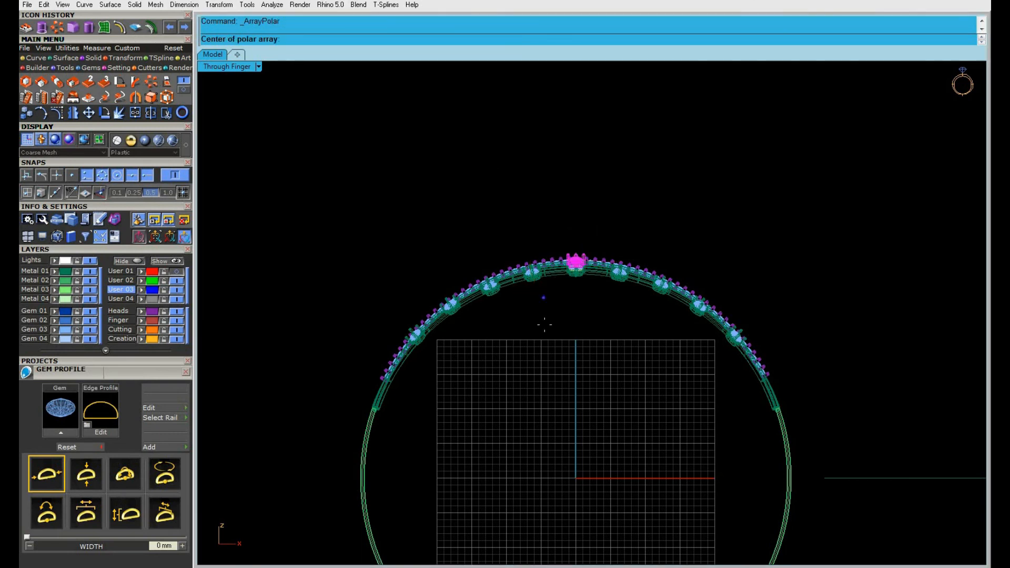
{"action": "type", "text": "0,0,0"}
{"action": "key", "text": "Return"}
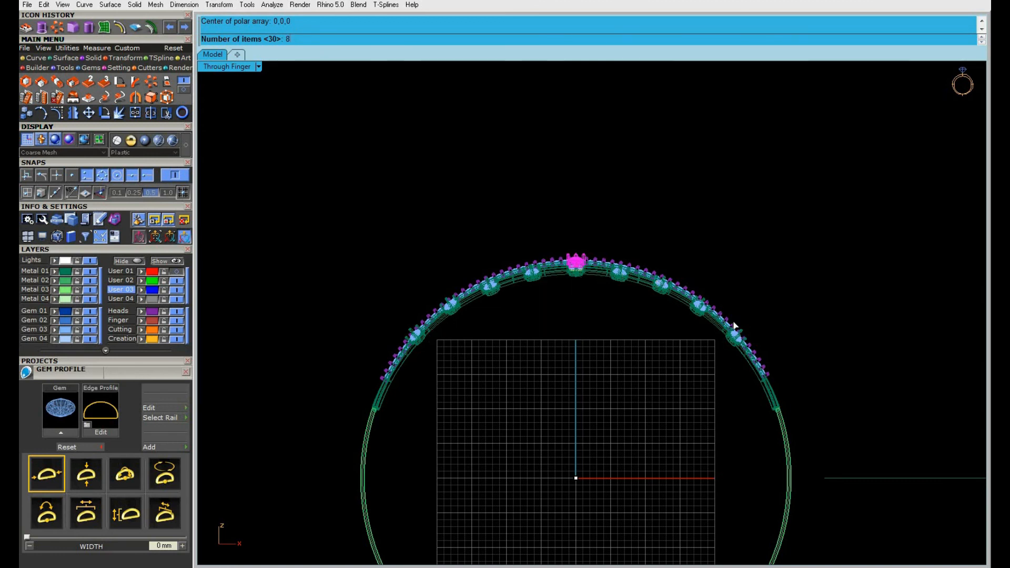
{"action": "key", "text": "Return"}
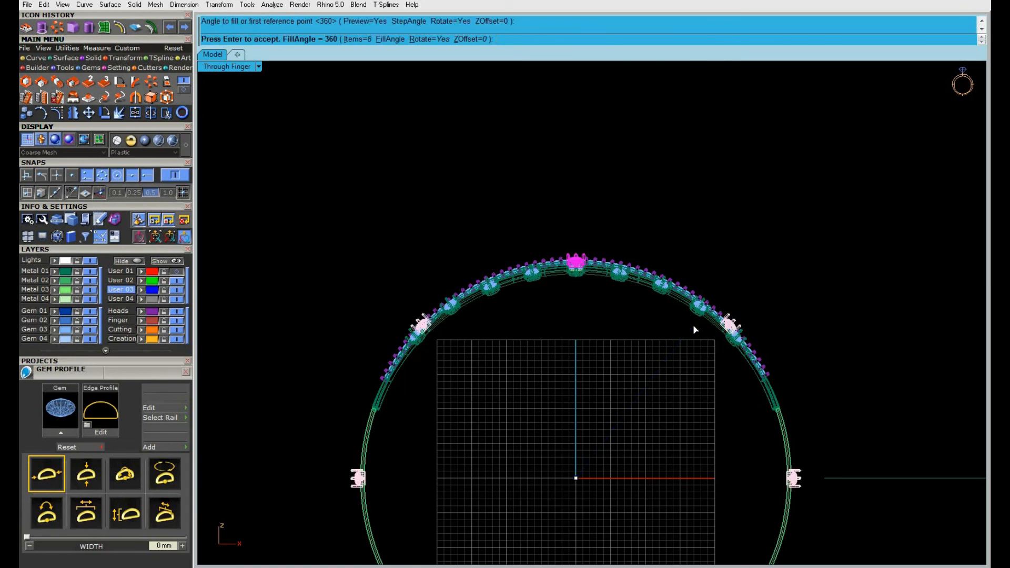
{"action": "key", "text": "Escape"}
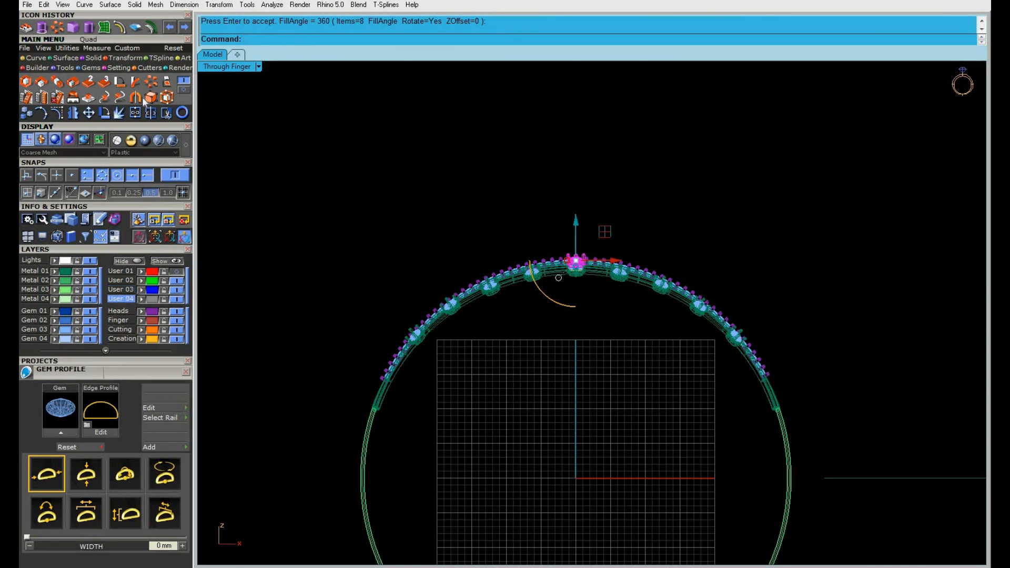
Polar-array the head 30 times around the origin over 360°, then deselect it
{"action": "left_click", "coordinate": [151, 82]}
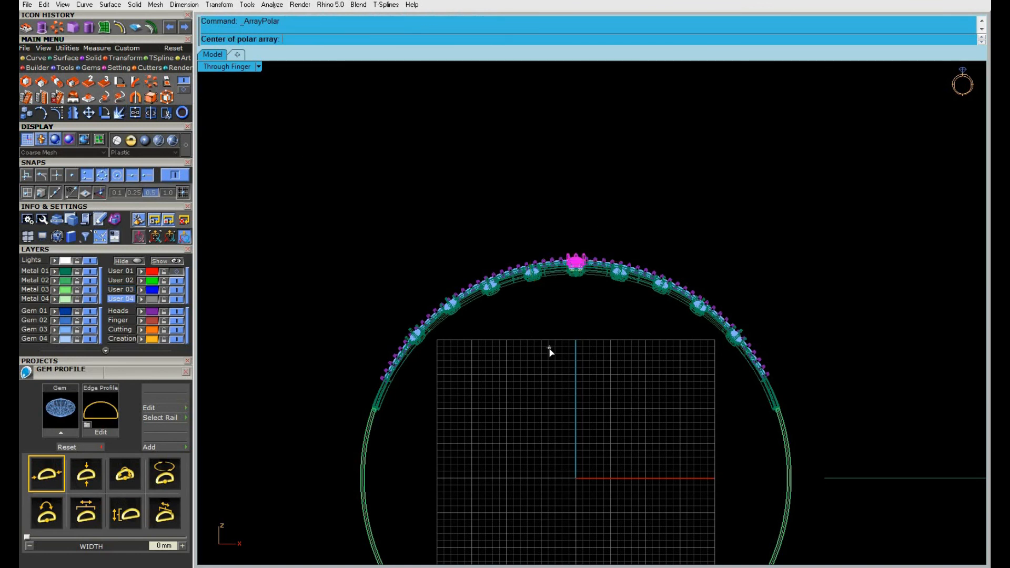
{"action": "type", "text": "0"}
{"action": "key", "text": "Return"}
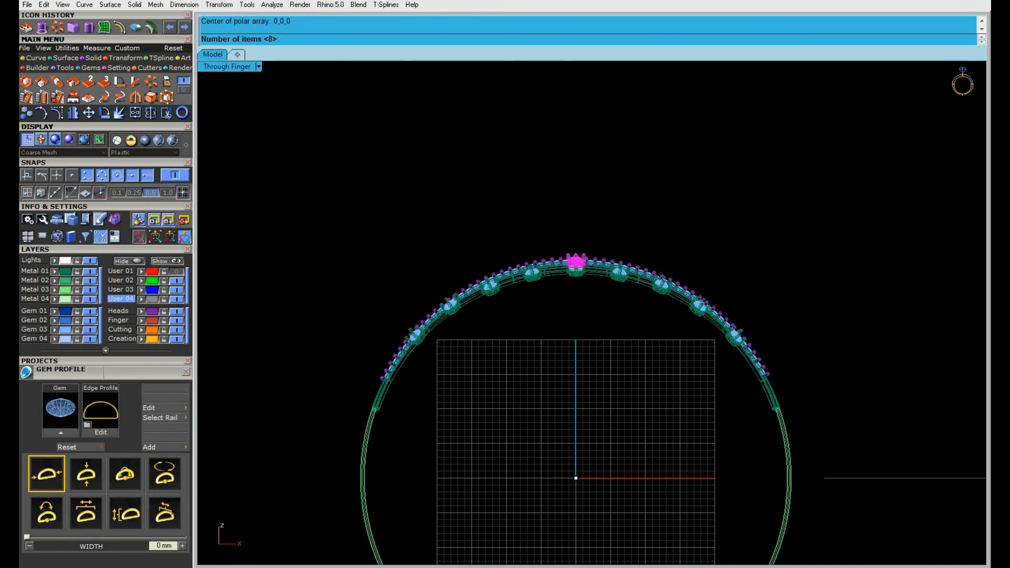
{"action": "type", "text": "30"}
{"action": "key", "text": "Return"}
{"action": "key", "text": "Return"}
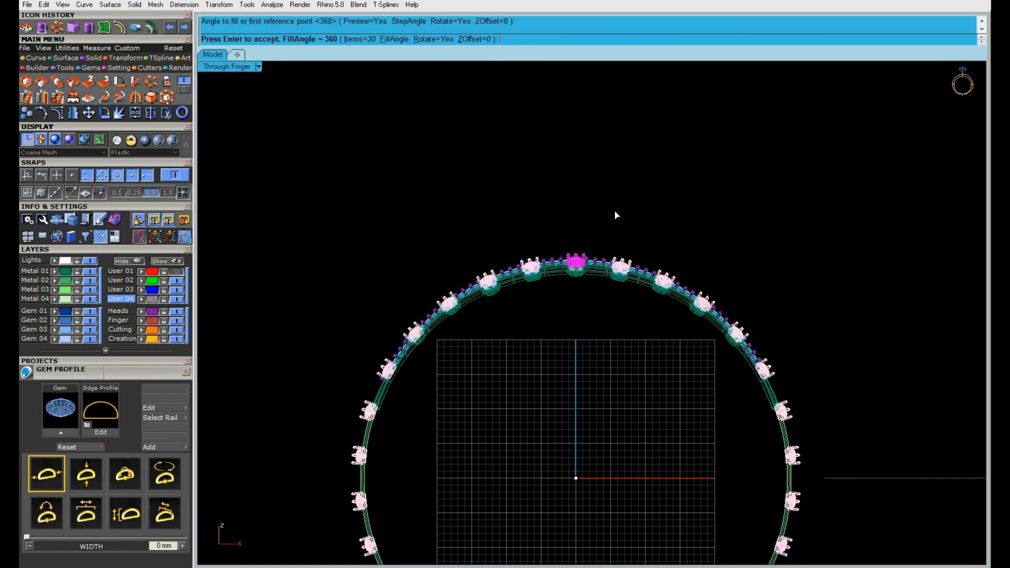
{"action": "key", "text": "Return"}
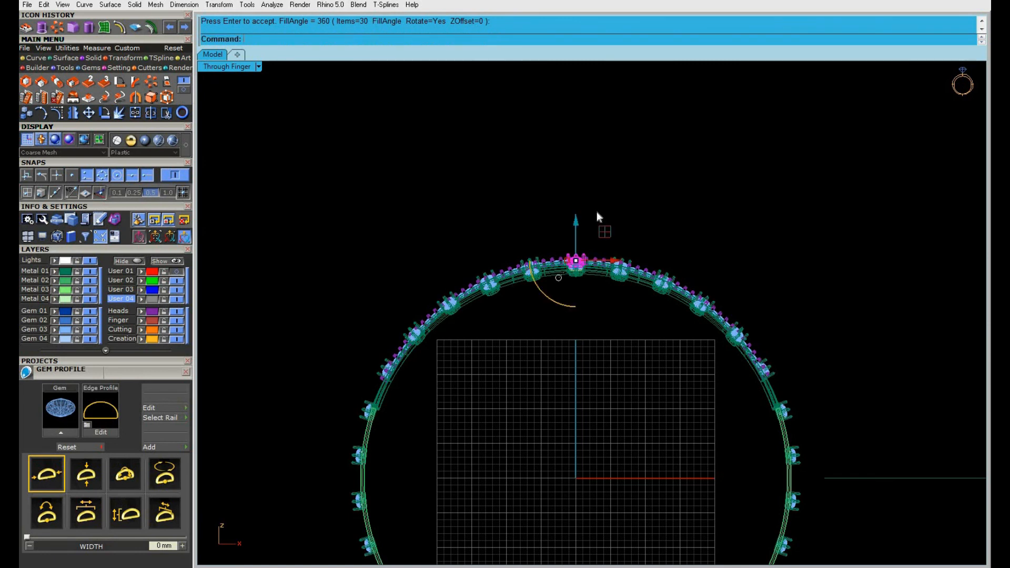
{"action": "left_click", "coordinate": [410, 103]}
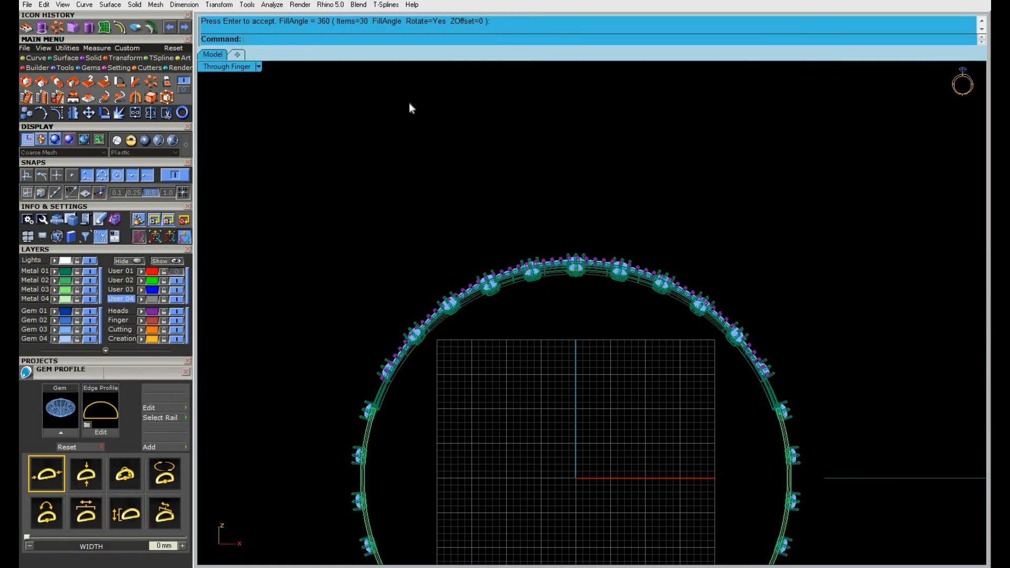
Select the outer band in the 3D view and hide the Metal 03 and Metal 02 layers
{"action": "double_click", "coordinate": [237, 67]}
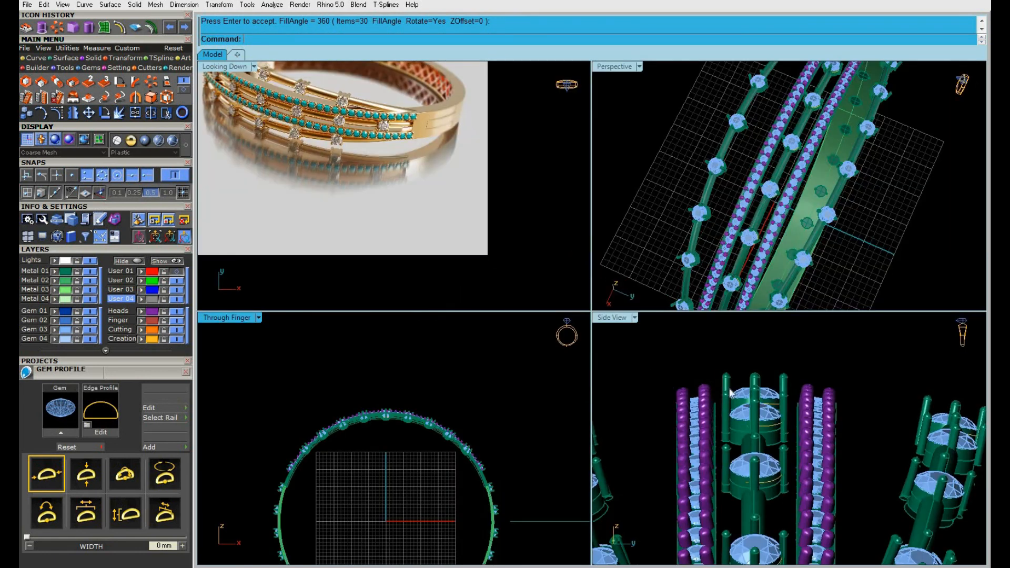
{"action": "scroll", "coordinate": [752, 436], "scroll_direction": "down", "scroll_amount": 5}
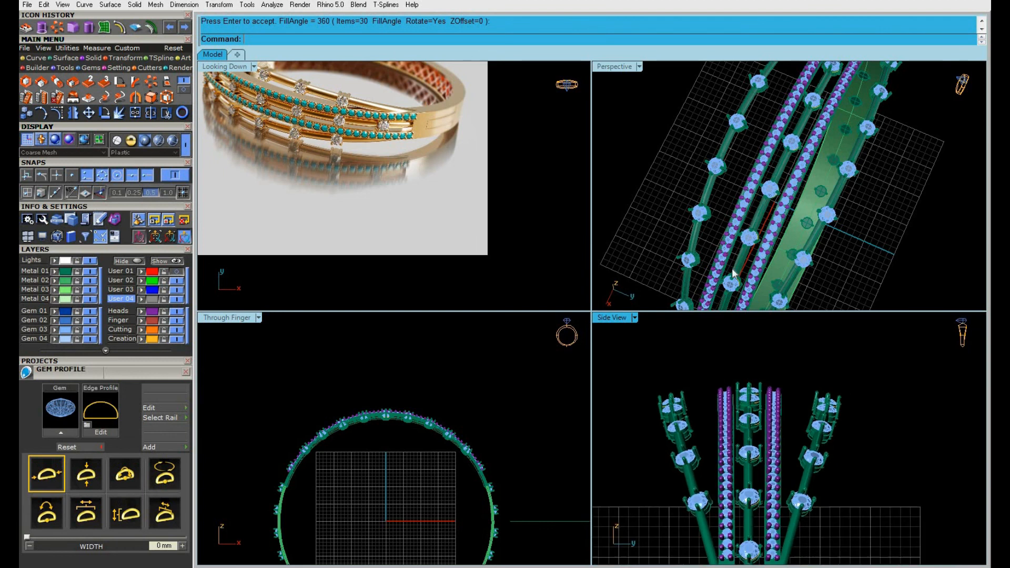
{"action": "double_click", "coordinate": [614, 67]}
{"action": "scroll", "coordinate": [584, 181], "scroll_direction": "down", "scroll_amount": 6}
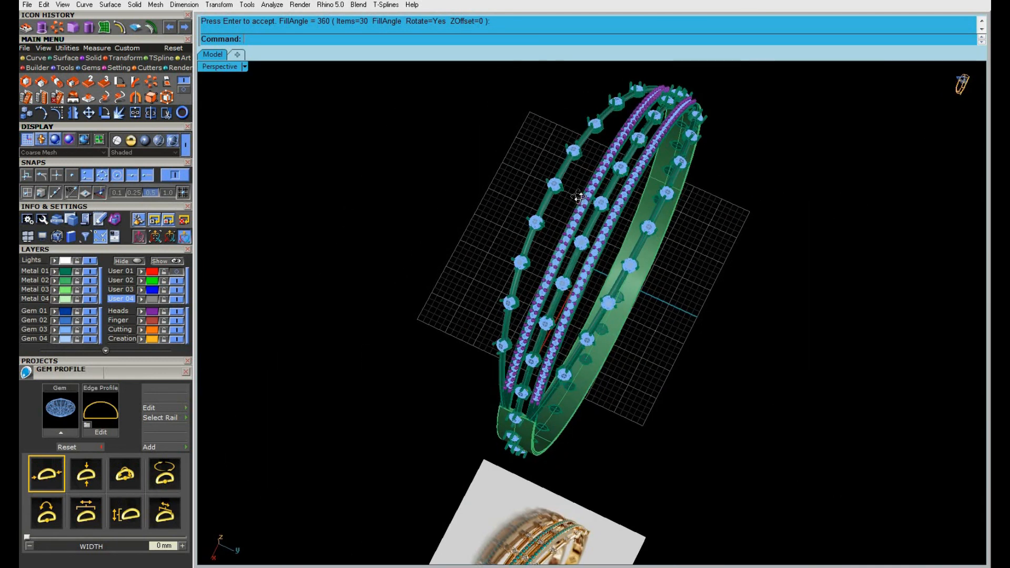
{"action": "right_click_drag", "start_coordinate": [564, 173], "coordinate": [556, 145]}
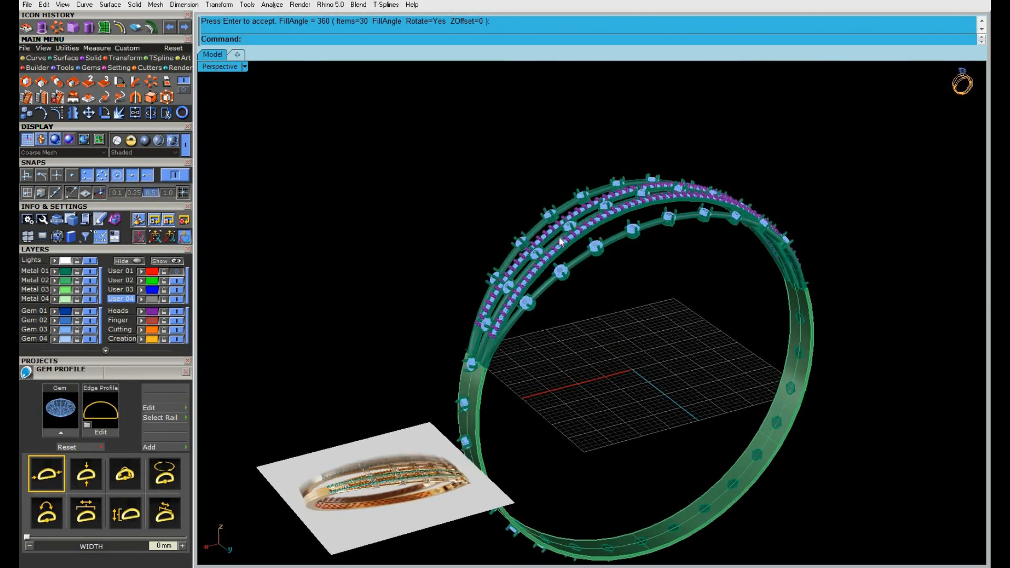
{"action": "left_click", "coordinate": [477, 394]}
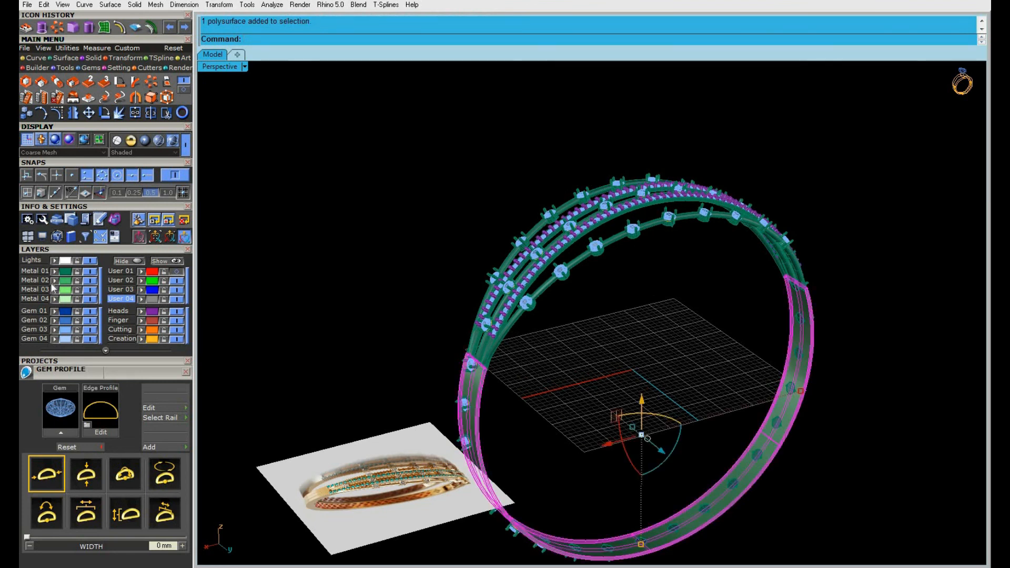
{"action": "left_click", "coordinate": [95, 289]}
{"action": "left_click", "coordinate": [90, 281]}
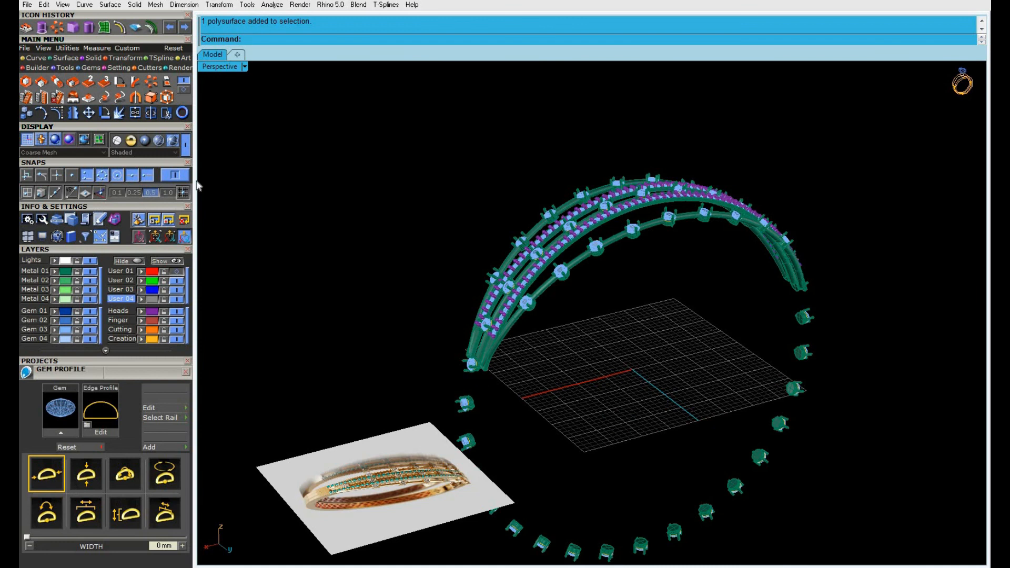
Maximize the Through Finger viewport and pan to centre the ring
{"action": "double_click", "coordinate": [216, 65]}
{"action": "double_click", "coordinate": [240, 321]}
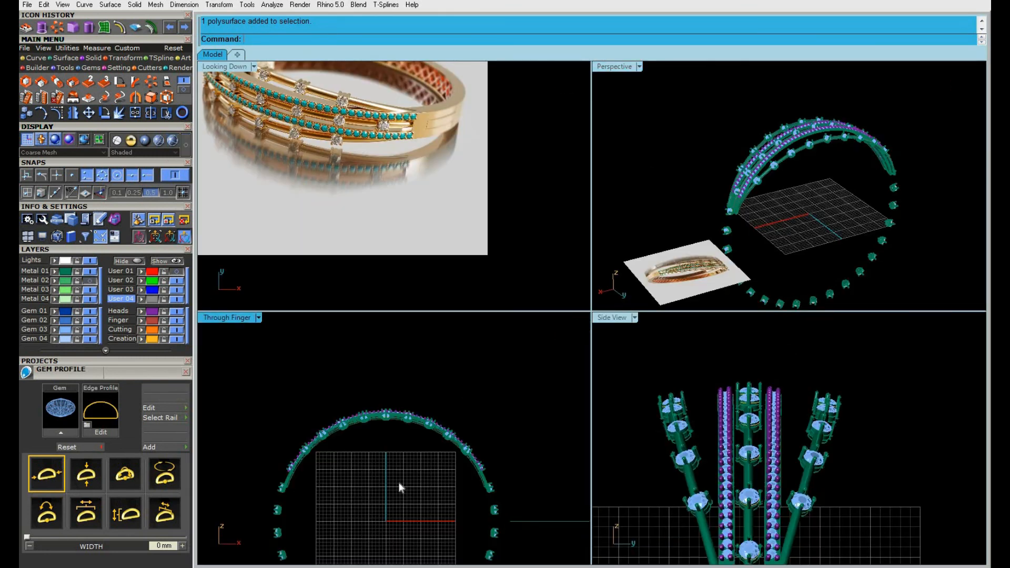
{"action": "right_click_drag", "start_coordinate": [400, 452], "coordinate": [360, 285]}
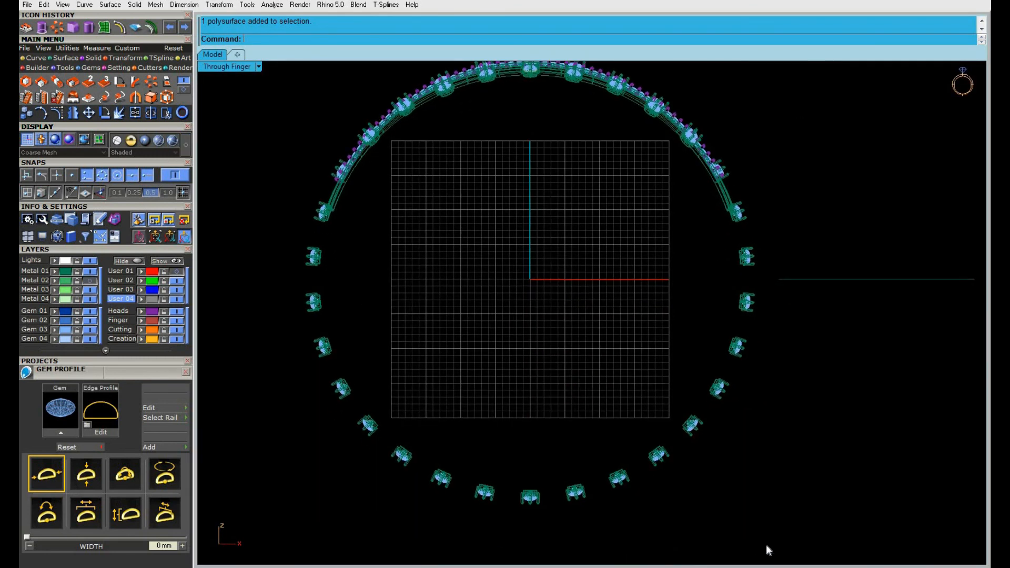
Delete the lower ring of prong heads and the head at the arc's left end
{"action": "left_click_drag", "start_coordinate": [767, 535], "coordinate": [287, 242]}
{"action": "key", "text": "Delete"}
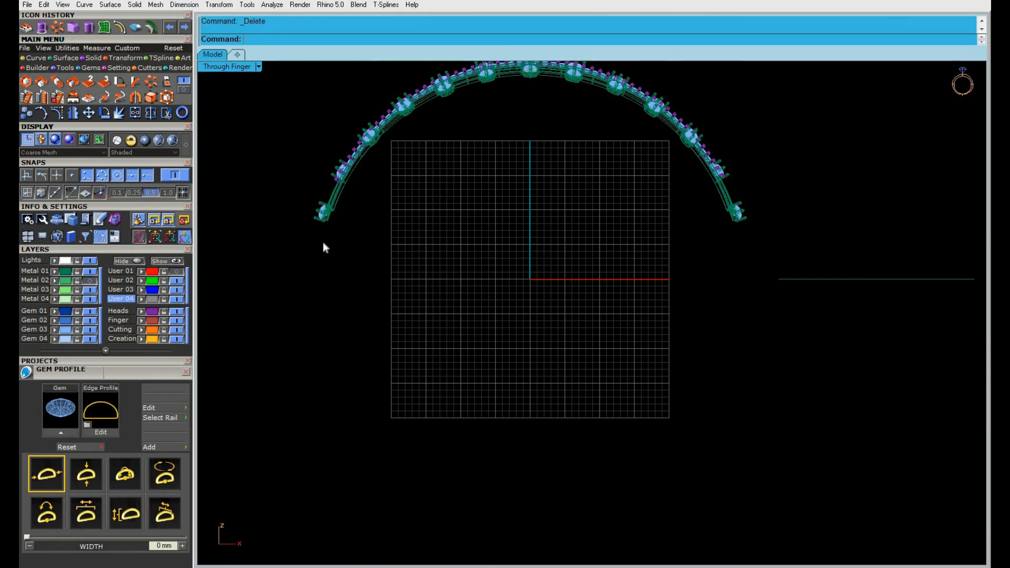
{"action": "scroll", "coordinate": [332, 205], "scroll_direction": "up", "scroll_amount": 5}
{"action": "right_click_drag", "start_coordinate": [374, 293], "coordinate": [371, 295]}
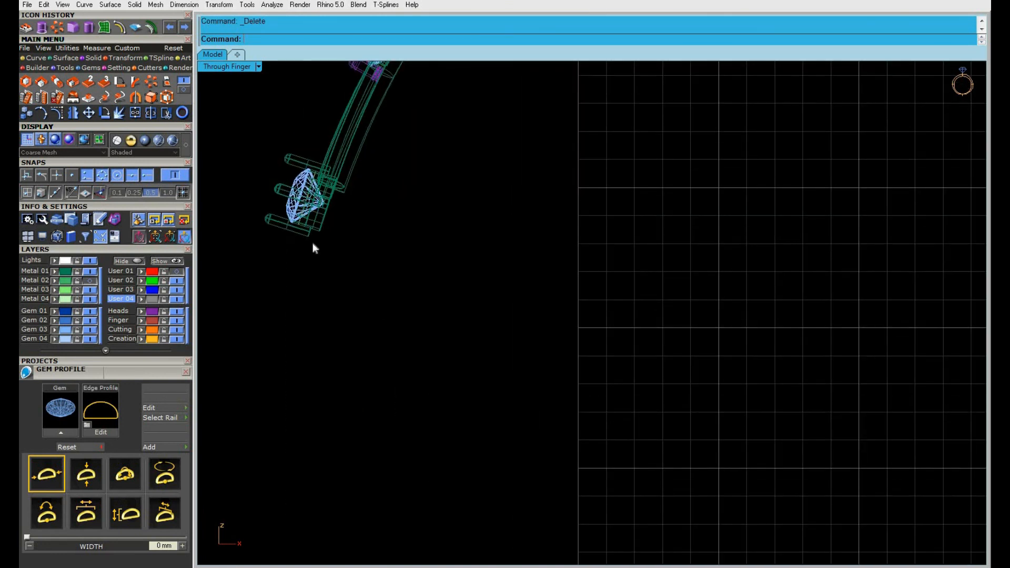
{"action": "left_click_drag", "start_coordinate": [383, 325], "coordinate": [248, 140]}
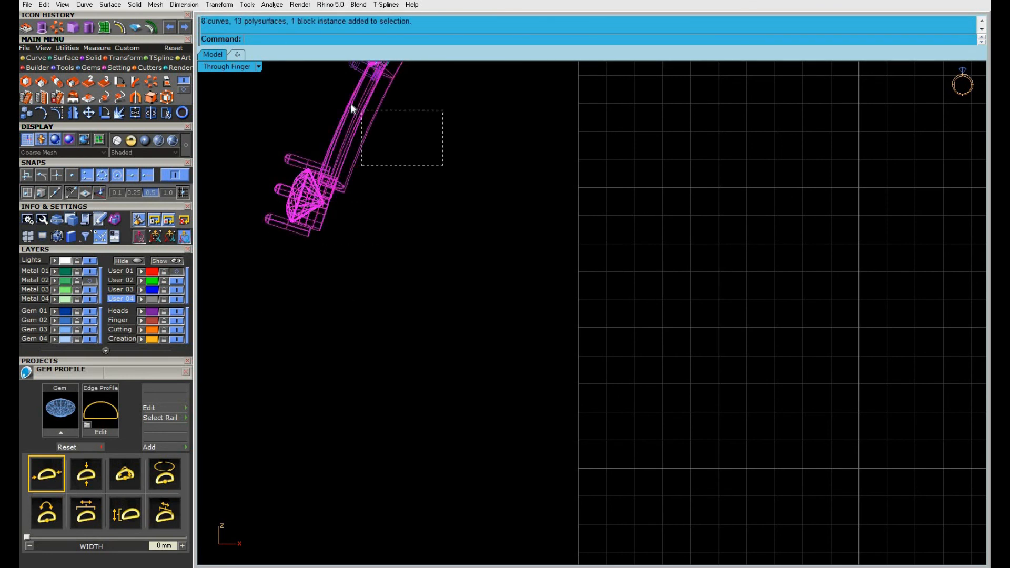
{"action": "left_click_drag", "start_coordinate": [352, 108], "coordinate": [353, 74], "text": "ctrl"}
{"action": "key", "text": "Delete"}
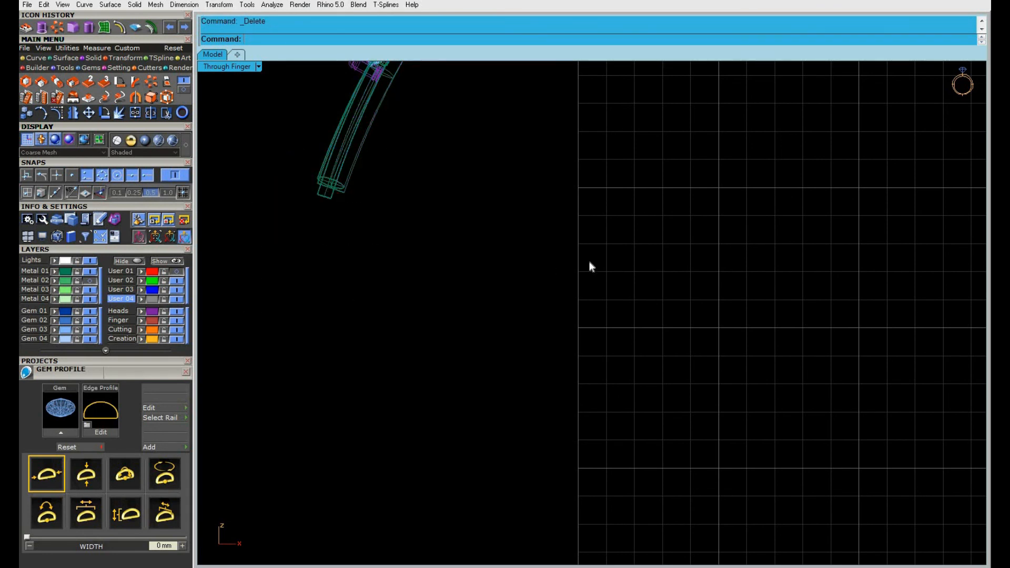
Delete the head at the arc's right tip and turn the Metal 02 layer back on
{"action": "scroll", "coordinate": [634, 277], "scroll_direction": "down", "scroll_amount": 6}
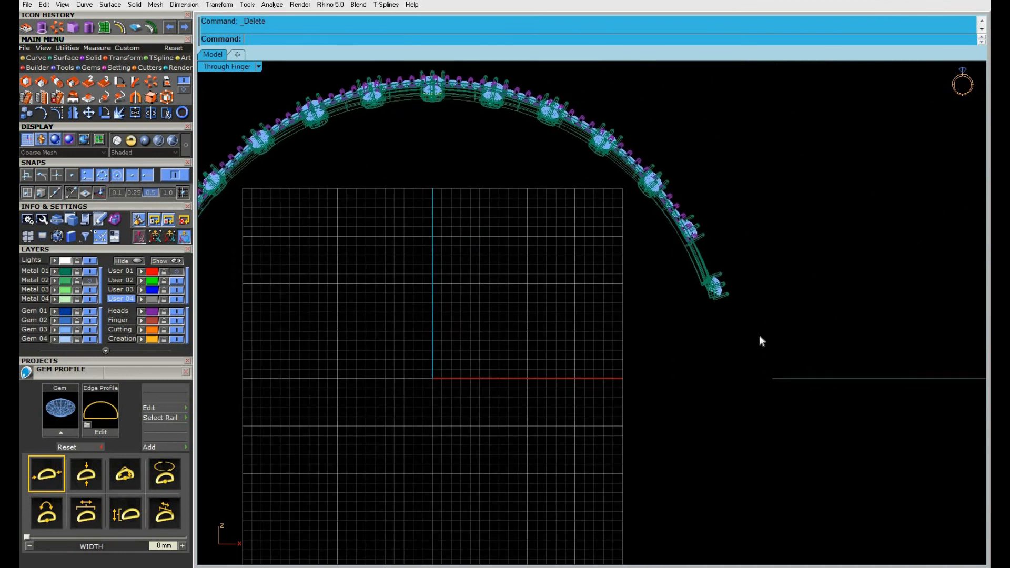
{"action": "left_click_drag", "start_coordinate": [671, 268], "coordinate": [757, 334]}
{"action": "scroll", "coordinate": [725, 248], "scroll_direction": "up", "scroll_amount": 4}
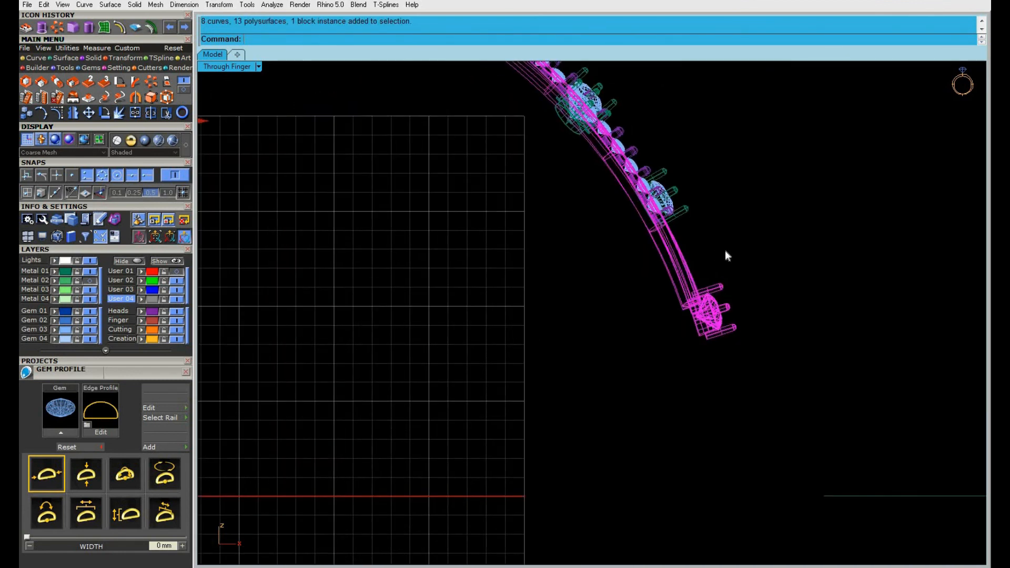
{"action": "left_click_drag", "start_coordinate": [719, 253], "coordinate": [637, 264], "text": "ctrl"}
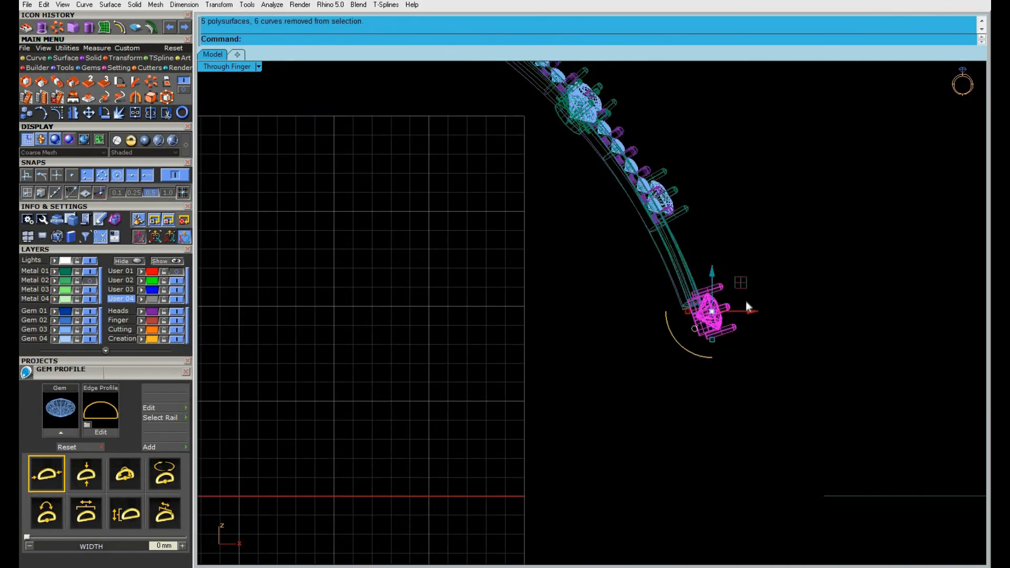
{"action": "key", "text": "Delete"}
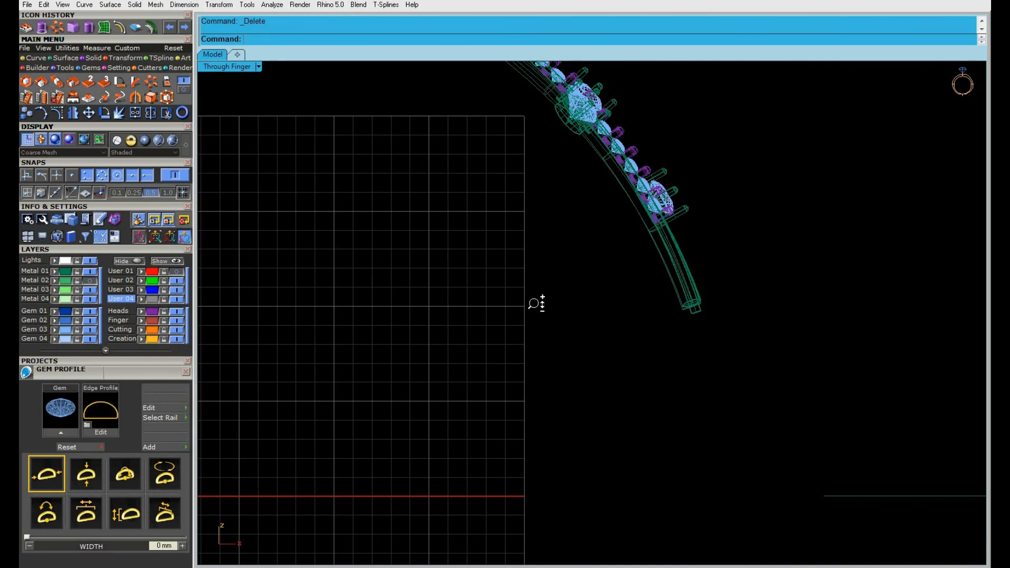
{"action": "scroll", "coordinate": [535, 304], "scroll_direction": "down", "scroll_amount": 5}
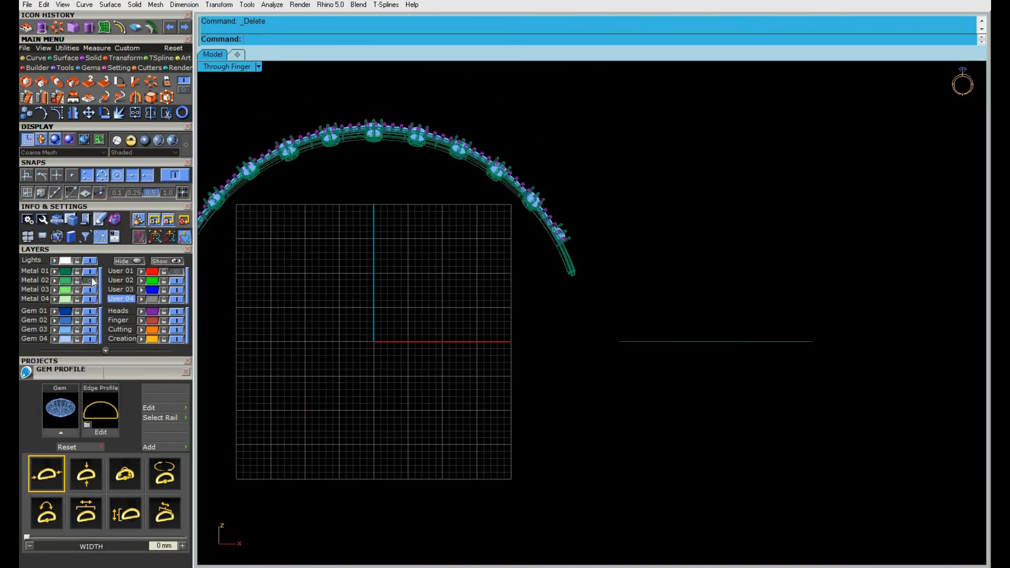
{"action": "left_click", "coordinate": [91, 278]}
Maximize the Perspective viewport and orbit around the bangle, clearing the band selection
{"action": "double_click", "coordinate": [229, 66]}
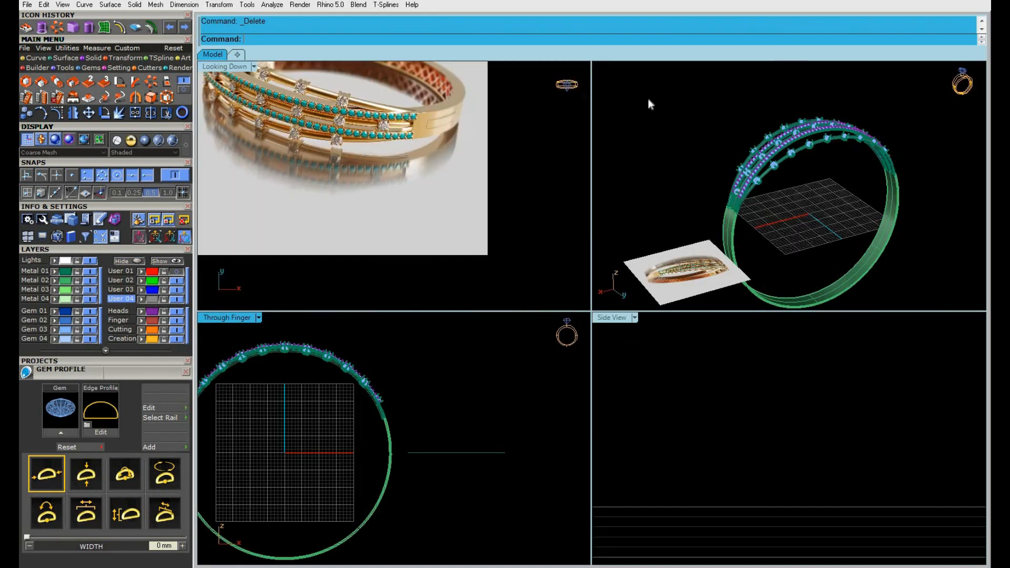
{"action": "double_click", "coordinate": [607, 68]}
{"action": "right_click_drag", "start_coordinate": [719, 185], "coordinate": [877, 411]}
{"action": "left_click_drag", "start_coordinate": [789, 377], "coordinate": [787, 375]}
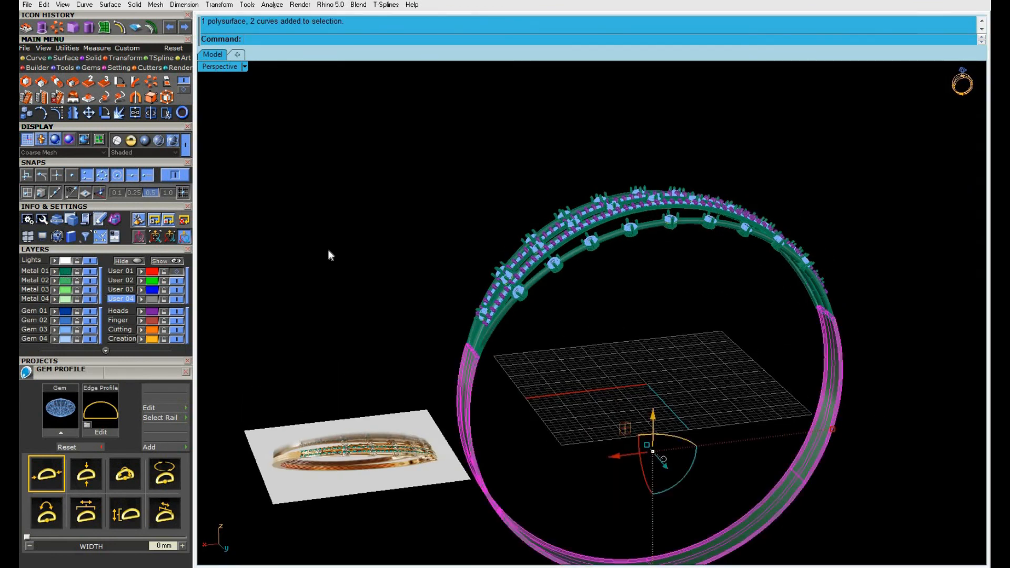
{"action": "left_click", "coordinate": [593, 352]}
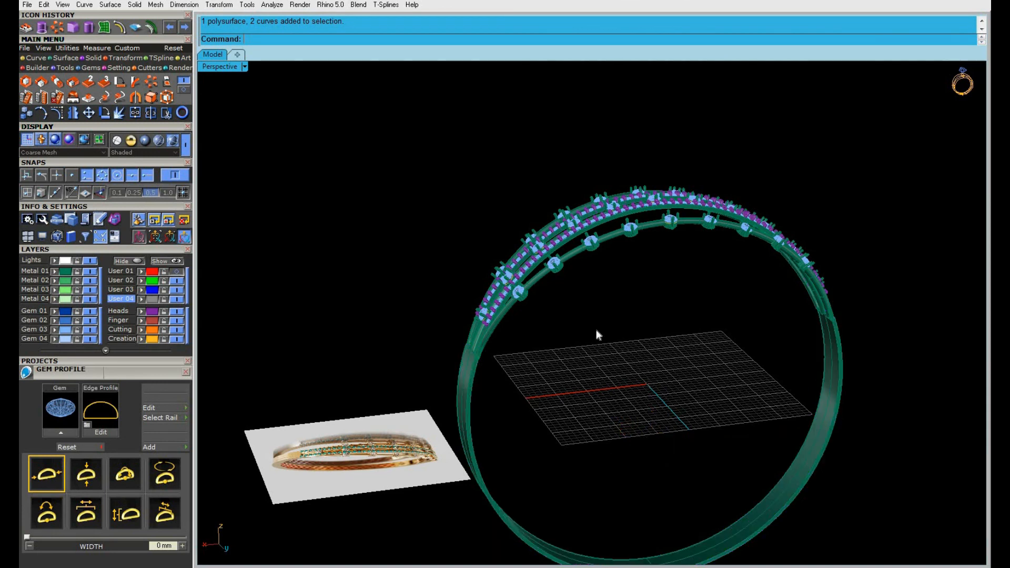
Orbit and zoom onto the gem-set rails, then select both rows of pavé prongs
{"action": "right_click_drag", "start_coordinate": [663, 334], "coordinate": [500, 279]}
{"action": "right_click_drag", "start_coordinate": [493, 220], "coordinate": [493, 238], "text": "ctrl"}
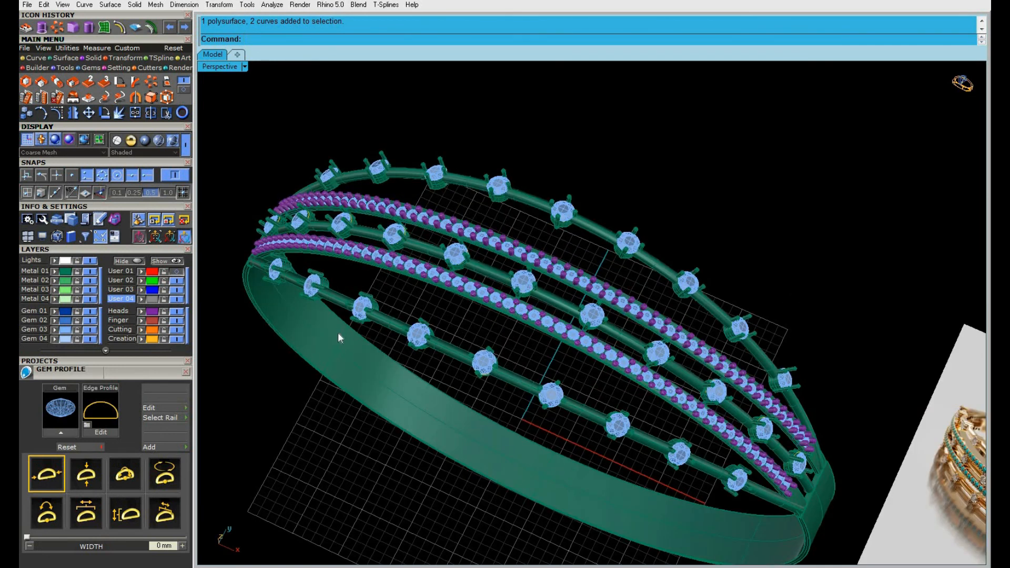
{"action": "right_click_drag", "start_coordinate": [352, 318], "coordinate": [371, 284]}
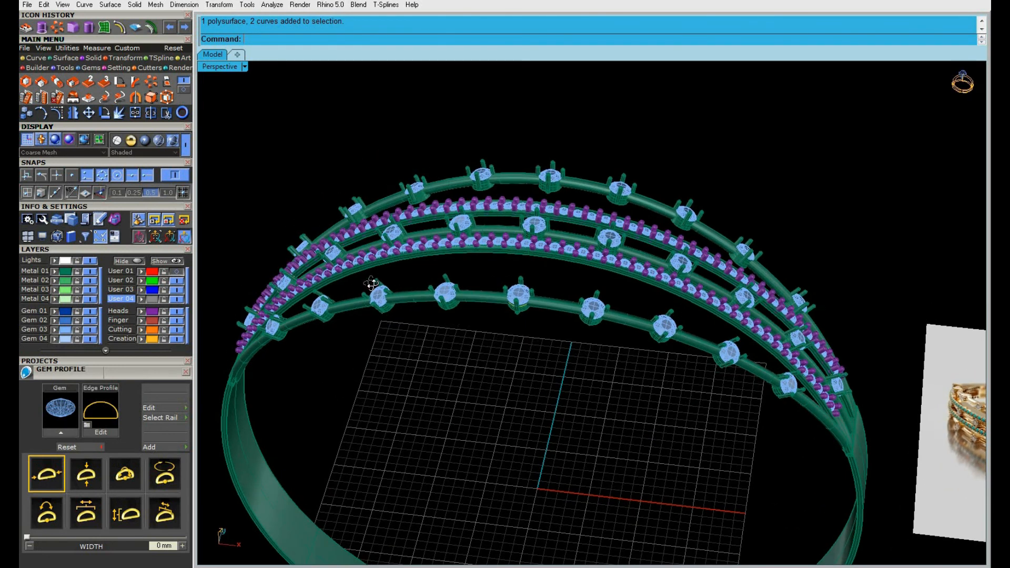
{"action": "right_click_drag", "start_coordinate": [481, 258], "coordinate": [601, 266]}
{"action": "scroll", "coordinate": [594, 258], "scroll_direction": "up", "scroll_amount": 5}
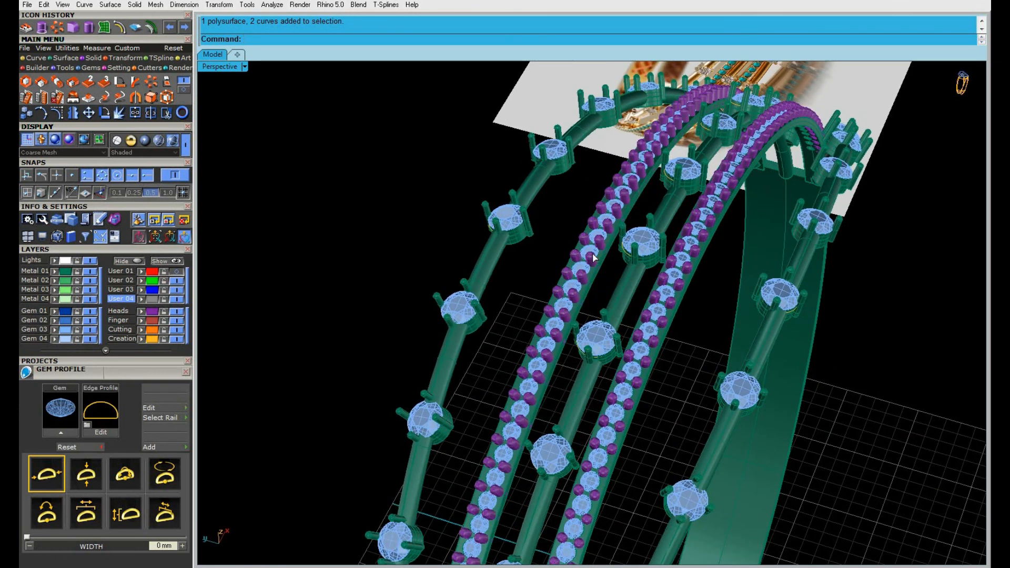
{"action": "left_click", "coordinate": [592, 256]}
{"action": "left_click", "coordinate": [675, 304], "text": "shift"}
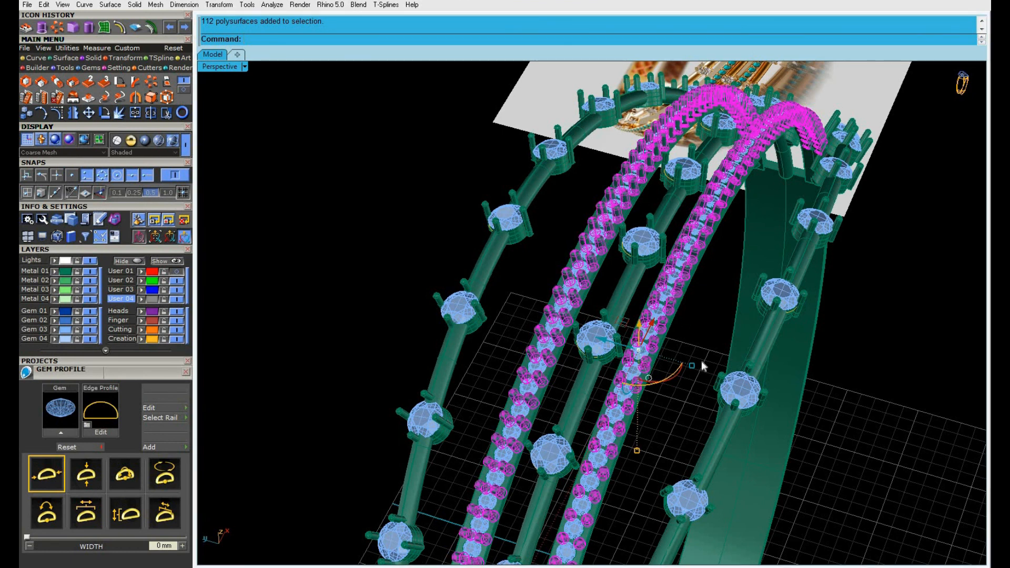
{"action": "left_click", "coordinate": [718, 324]}
{"action": "right_click_drag", "start_coordinate": [681, 318], "coordinate": [614, 159]}
{"action": "scroll", "coordinate": [529, 210], "scroll_direction": "down", "scroll_amount": 10}
{"action": "mouse_move", "coordinate": [606, 113]}
{"action": "right_mouse_down", "text": "ctrl"}
{"action": "mouse_move", "coordinate": [613, 162]}
{"action": "mouse_move", "coordinate": [619, 127]}
{"action": "right_mouse_up", "text": "ctrl"}
{"action": "right_click_drag", "start_coordinate": [626, 132], "coordinate": [794, 336]}
{"action": "right_click_drag", "start_coordinate": [695, 166], "coordinate": [695, 181], "text": "ctrl"}
{"action": "scroll", "coordinate": [684, 182], "scroll_direction": "down", "scroll_amount": 8}
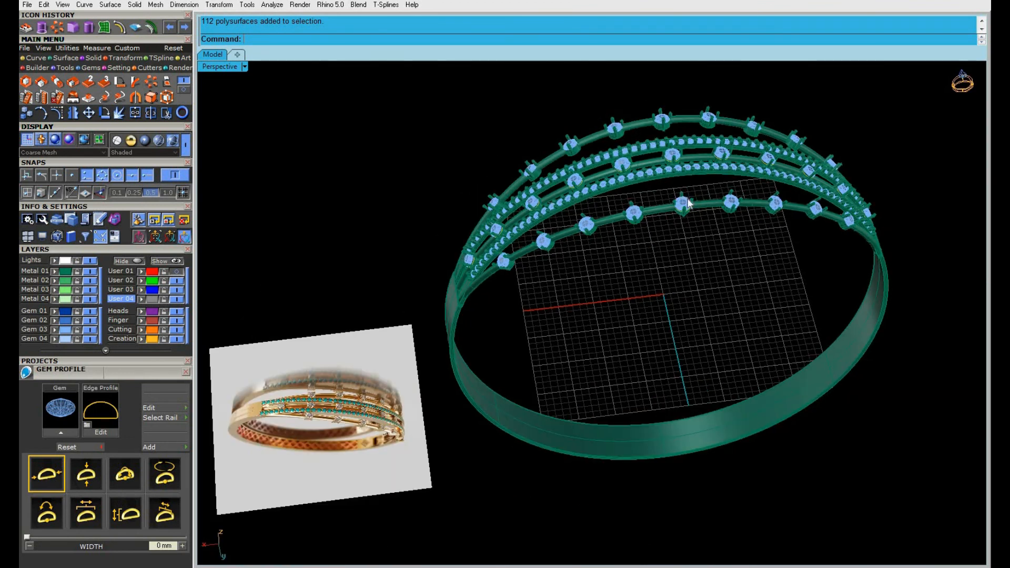
{"action": "right_click_drag", "start_coordinate": [707, 229], "coordinate": [810, 189]}
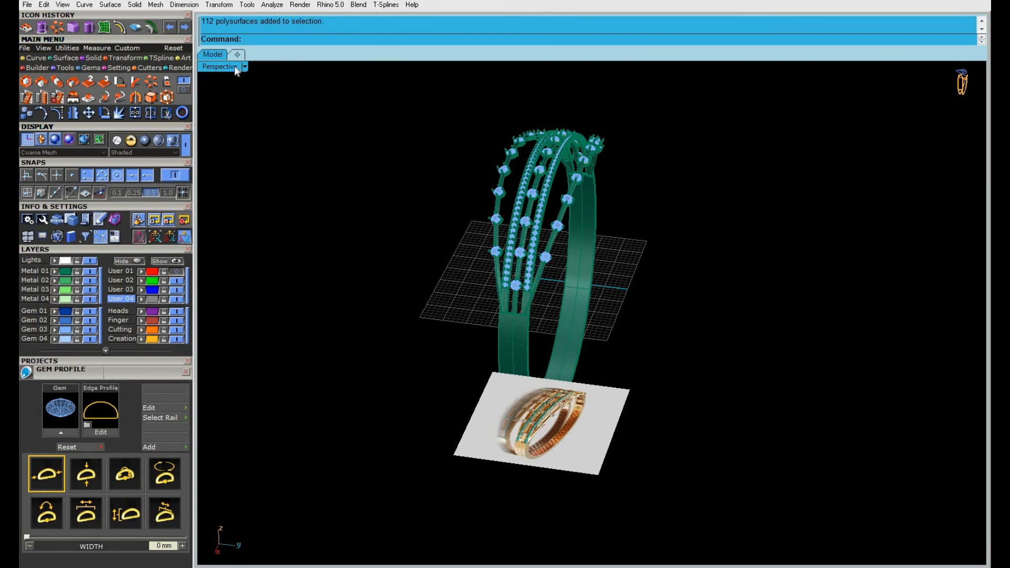
{"action": "right_click_drag", "start_coordinate": [542, 164], "coordinate": [628, 207]}
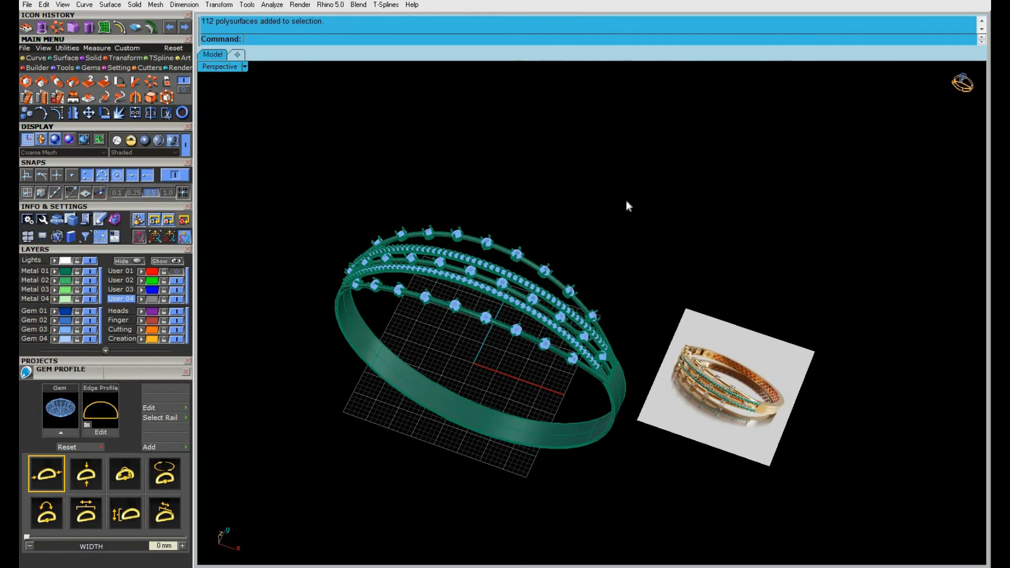
Maximize the Looking Down view and zoom onto the photo's turquoise and diamond rows
{"action": "double_click", "coordinate": [229, 70]}
{"action": "double_click", "coordinate": [230, 68]}
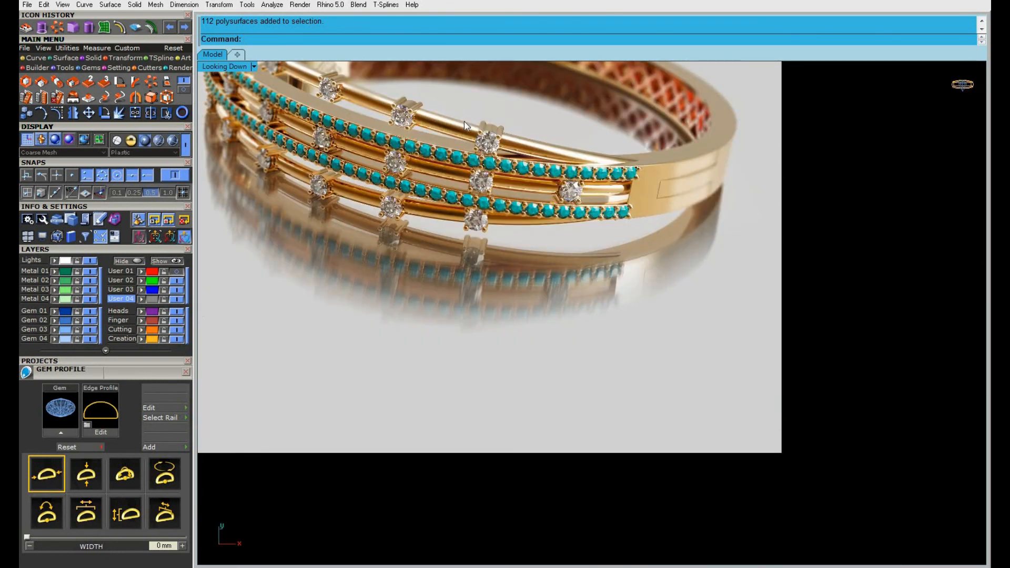
{"action": "right_click_drag", "start_coordinate": [477, 189], "coordinate": [496, 277]}
{"action": "right_click_drag", "start_coordinate": [415, 178], "coordinate": [418, 203]}
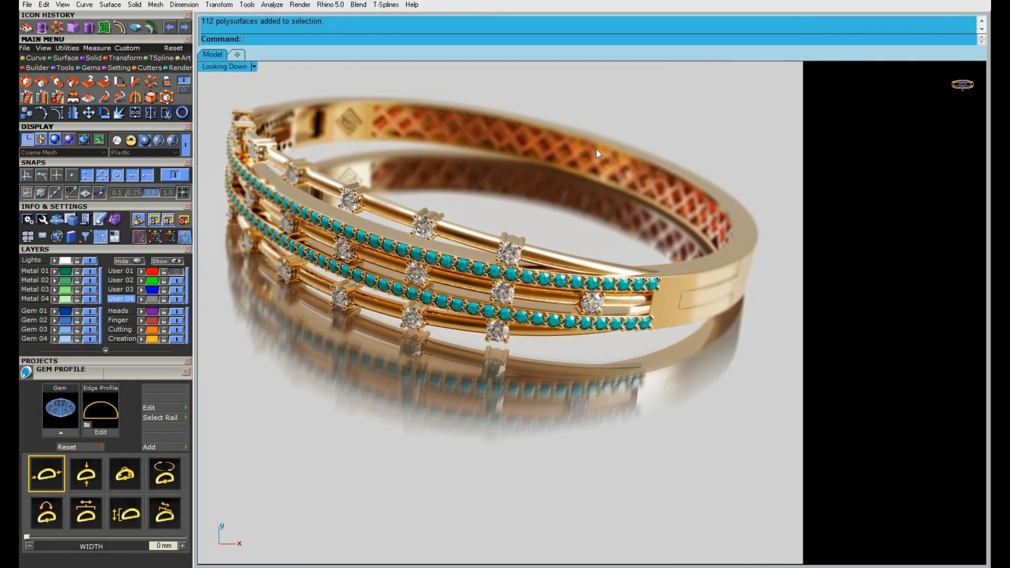
{"action": "scroll", "coordinate": [602, 131], "scroll_direction": "up", "scroll_amount": 6}
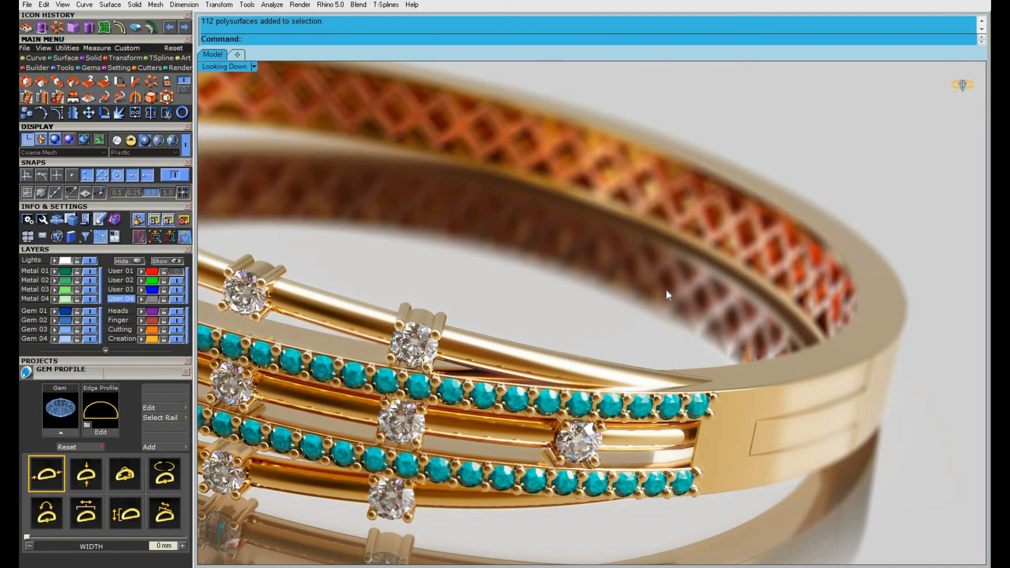
Restore the four-viewport layout, select the bangle band, and start a hatch from the Dimension menu
{"action": "double_click", "coordinate": [235, 67]}
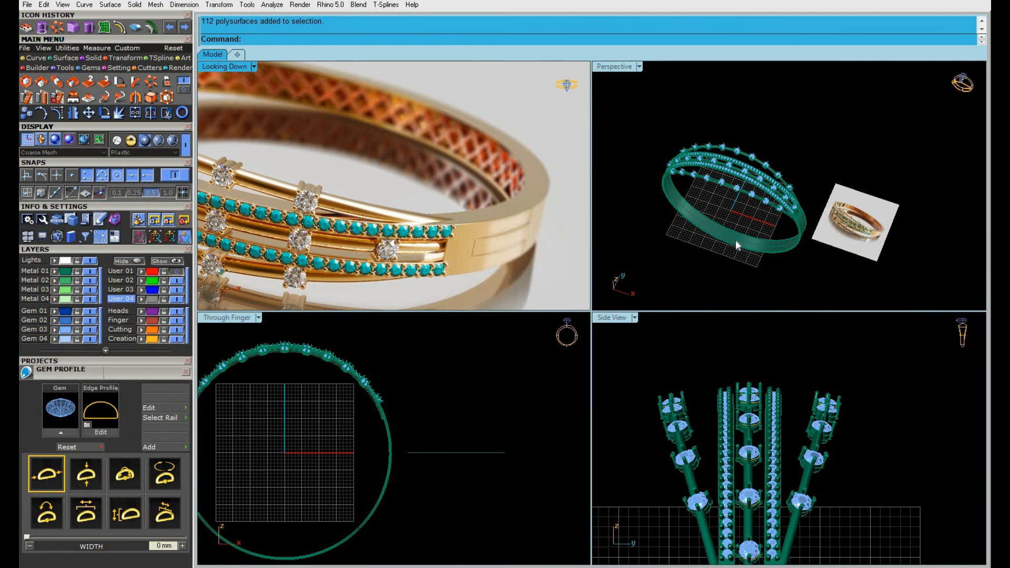
{"action": "left_click", "coordinate": [735, 240]}
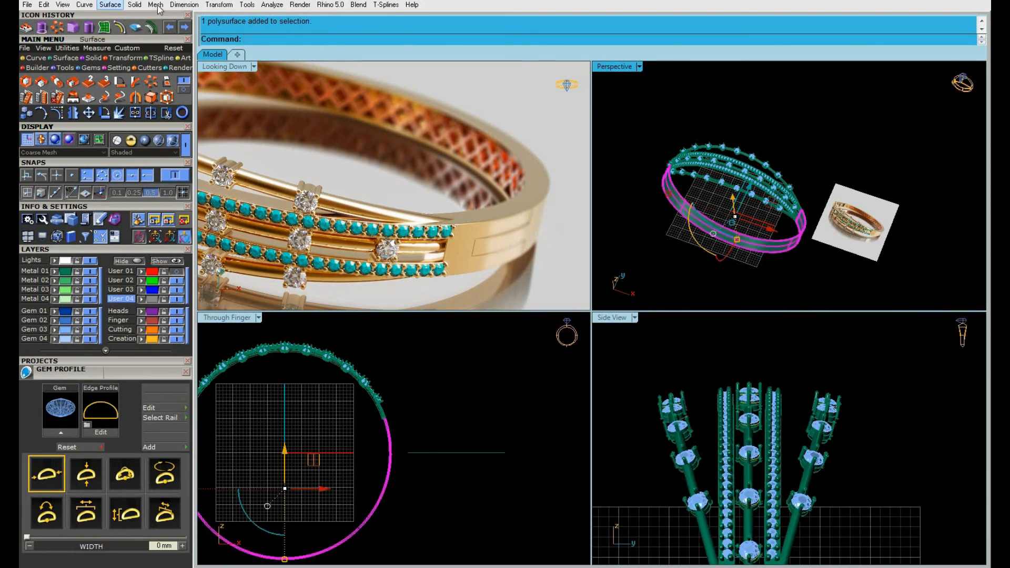
{"action": "left_click", "coordinate": [190, 7]}
{"action": "key", "text": "Escape"}
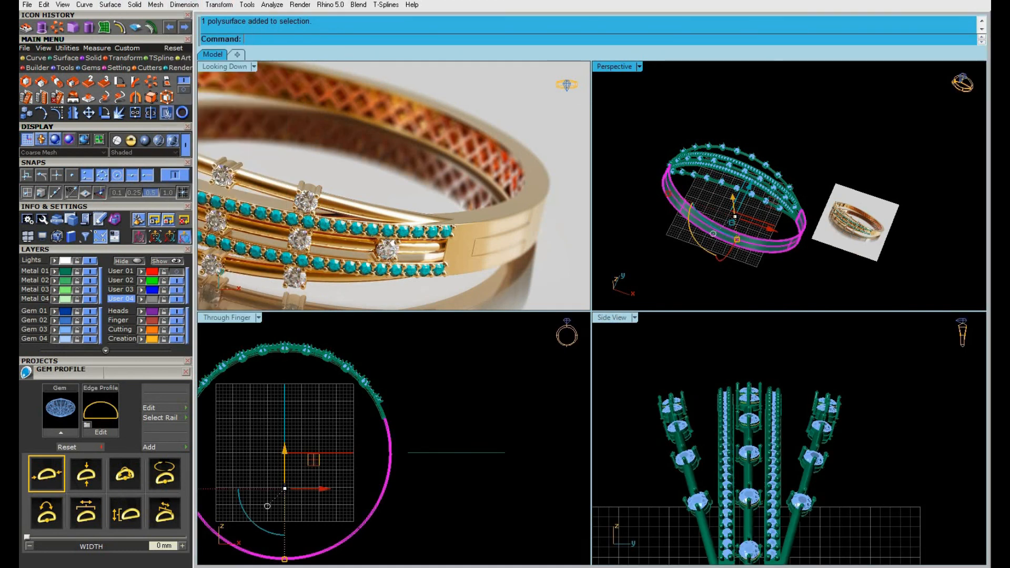
{"action": "left_click", "coordinate": [184, 4]}
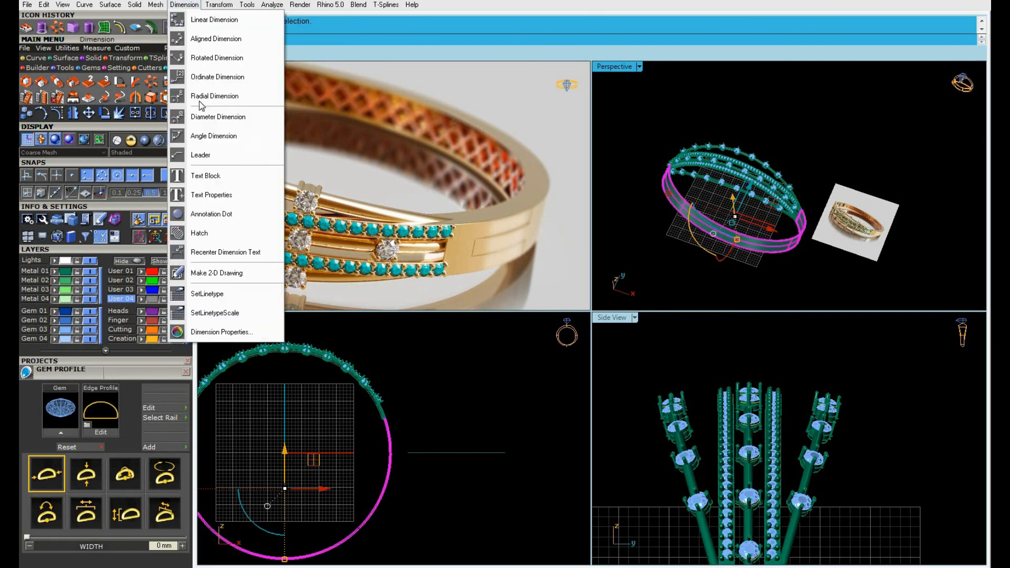
{"action": "left_click", "coordinate": [213, 233]}
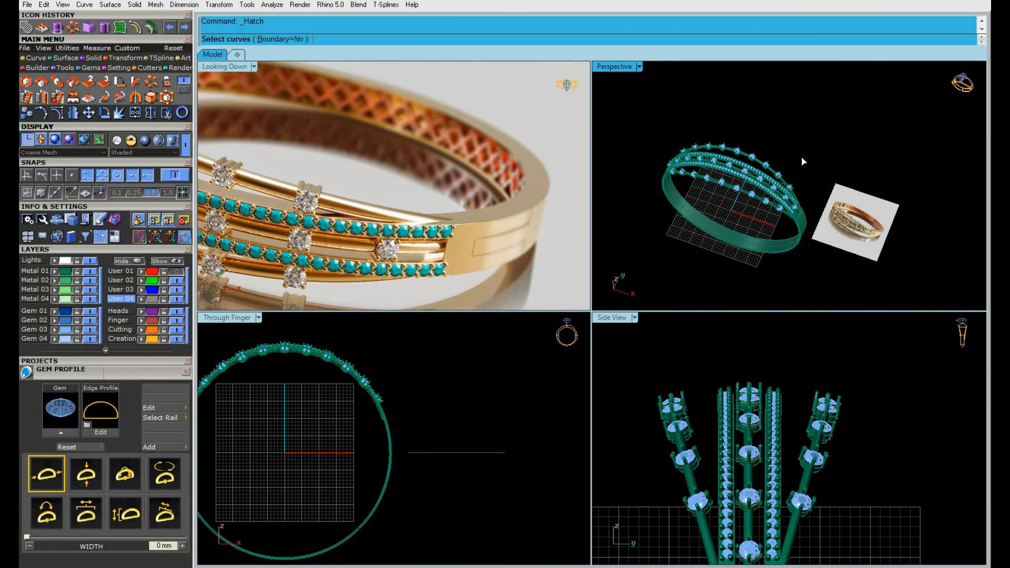